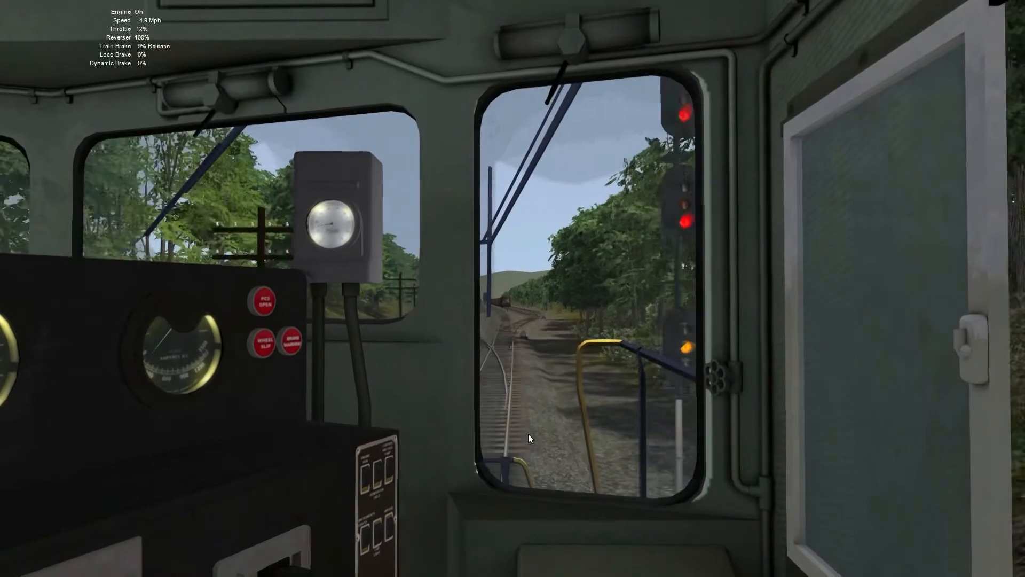
# - Apply the train brake to 36% and reduce the throttle to 0% while approaching the switches
pyautogui.press("'")
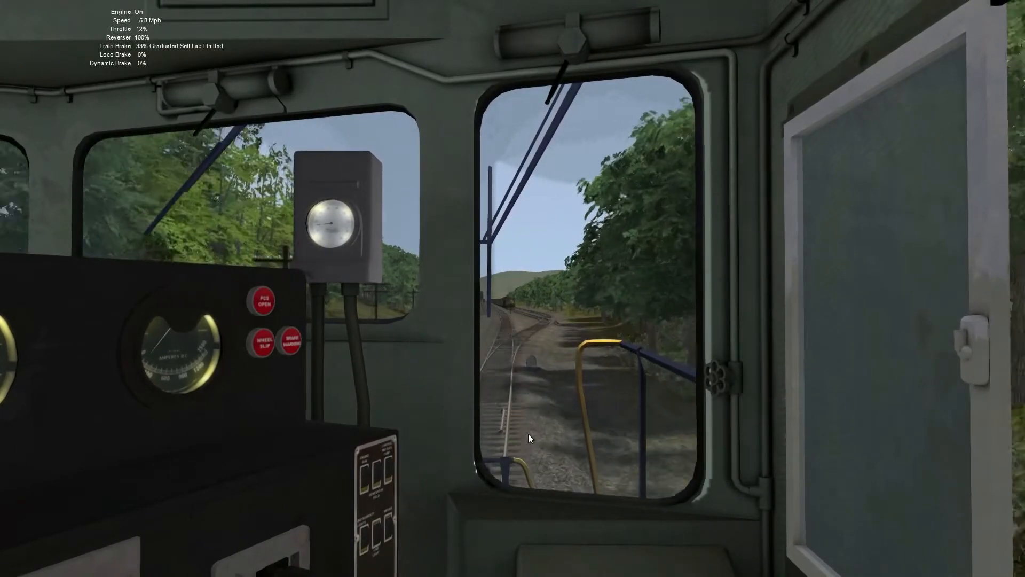
pyautogui.press("'")
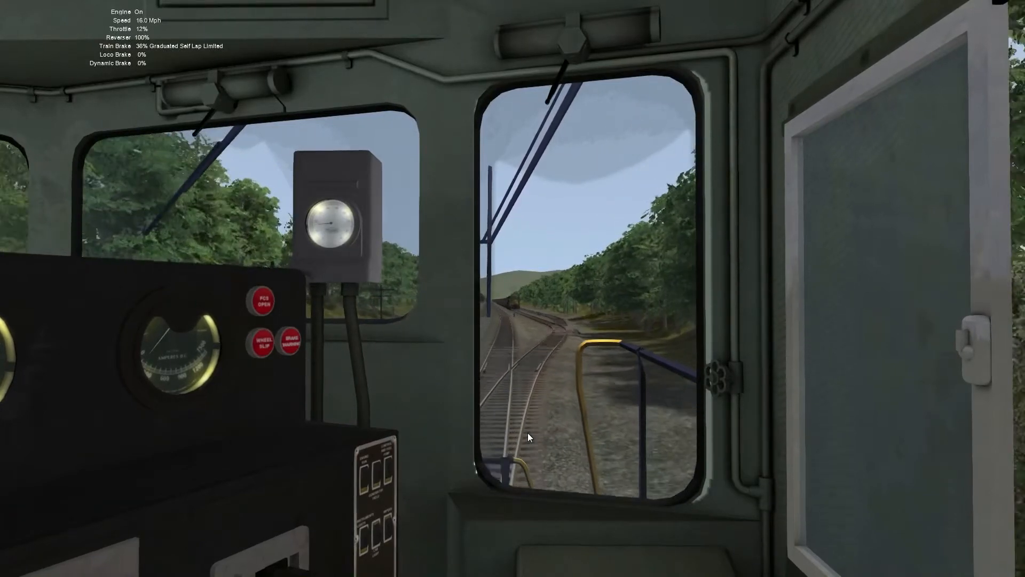
pyautogui.press('a')
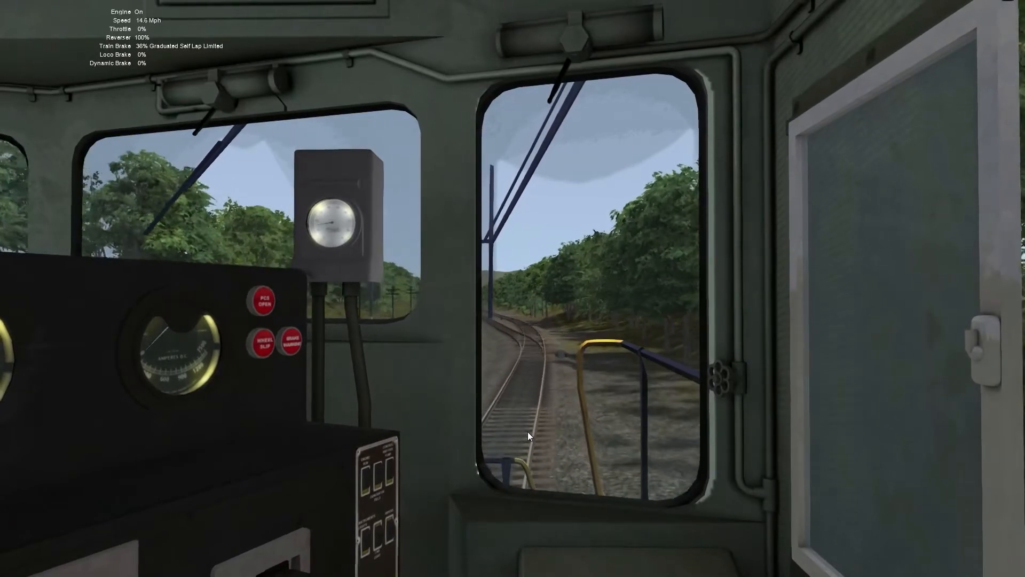
# - Watch the locomotives from the external camera and set the throttle back to 12%
pyautogui.press('2')
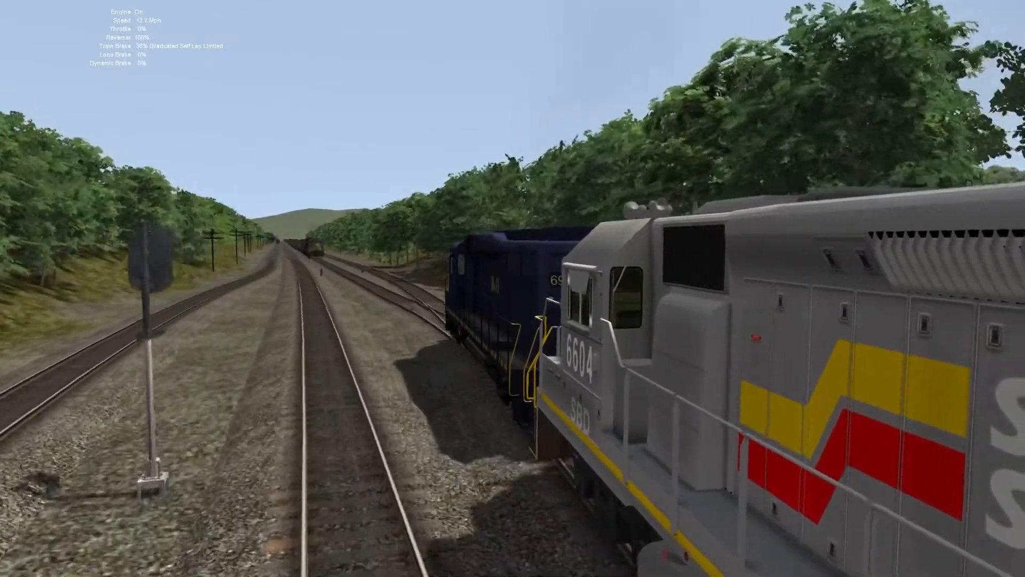
pyautogui.moveTo(528, 431); pyautogui.dragTo(528, 464, button='right')
pyautogui.press(';')
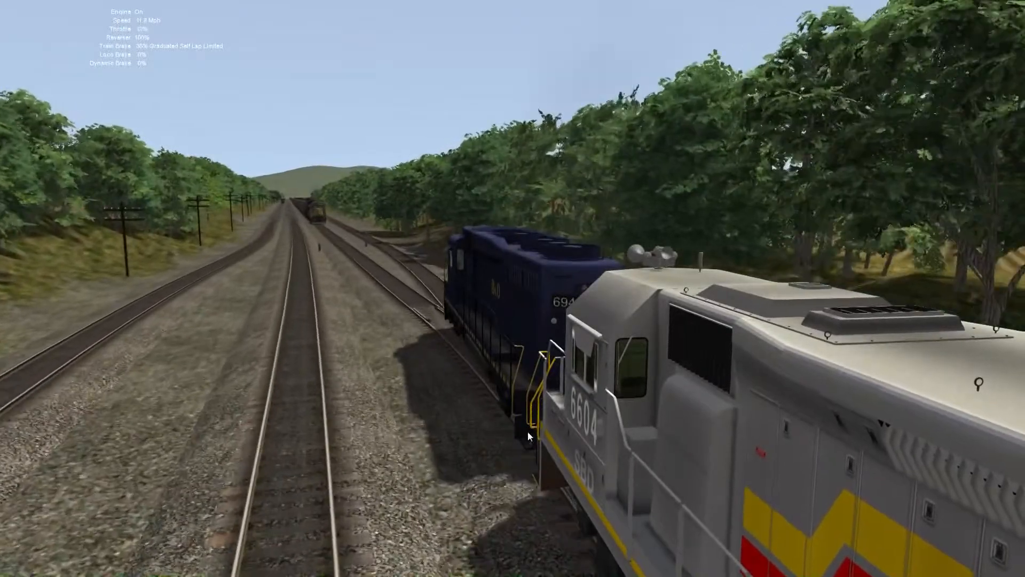
pyautogui.press('a')
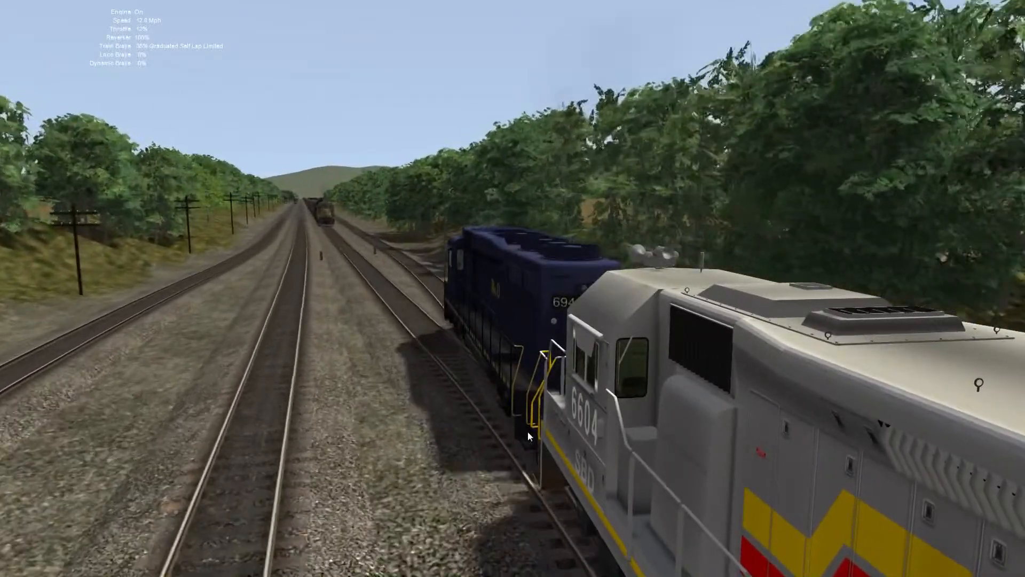
# - Bring the train to a stop in the yard from the trackside camera, with the train brake at 63% and the throttle at 0%
pyautogui.press('1')
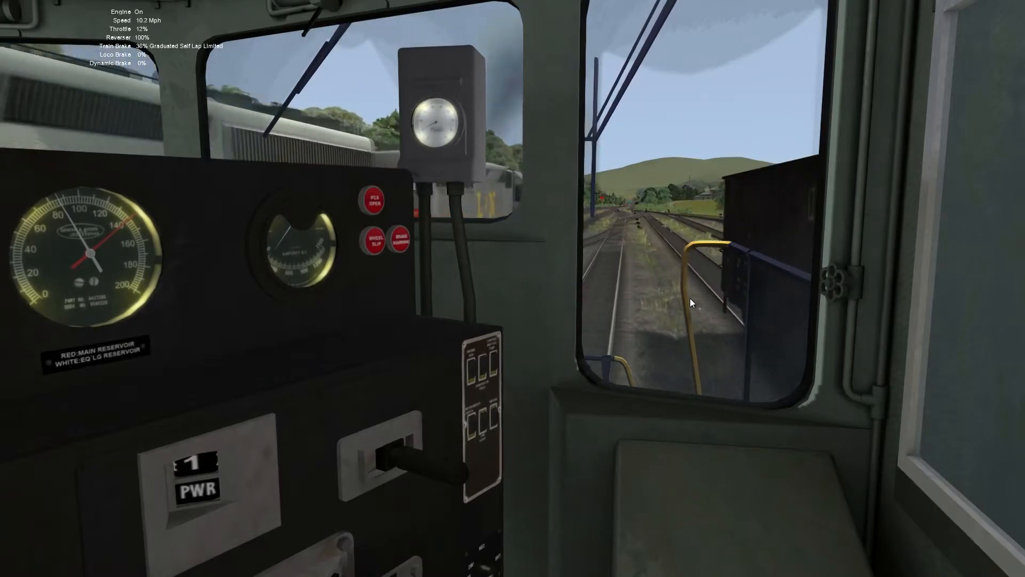
pyautogui.press('4')
pyautogui.press("'")
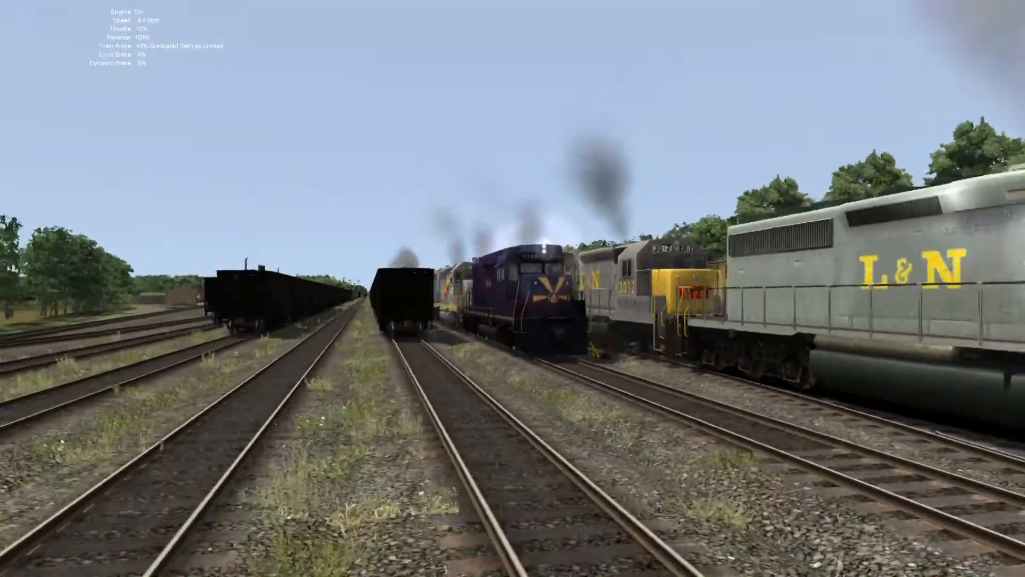
pyautogui.press("'")
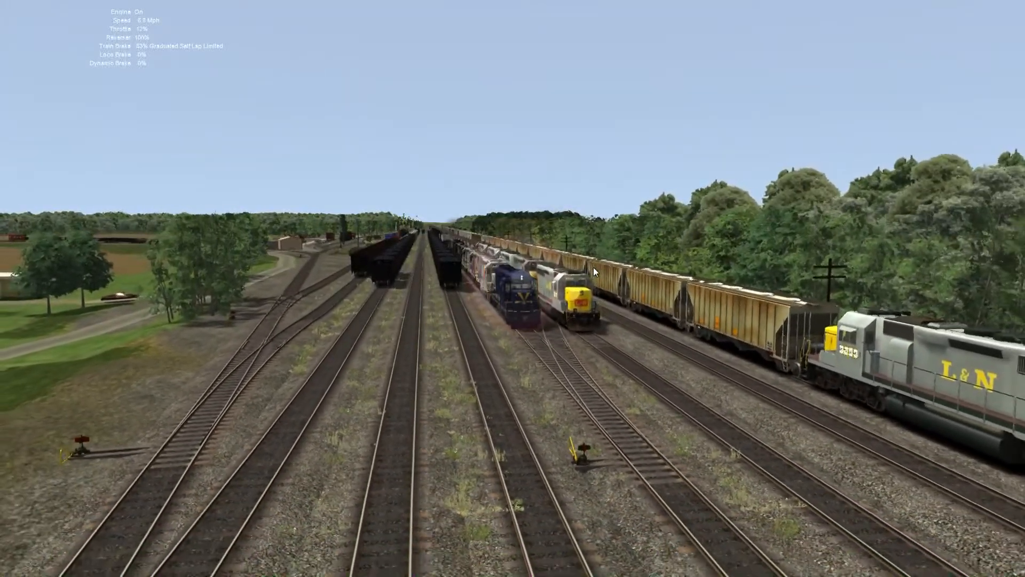
pyautogui.press('a')
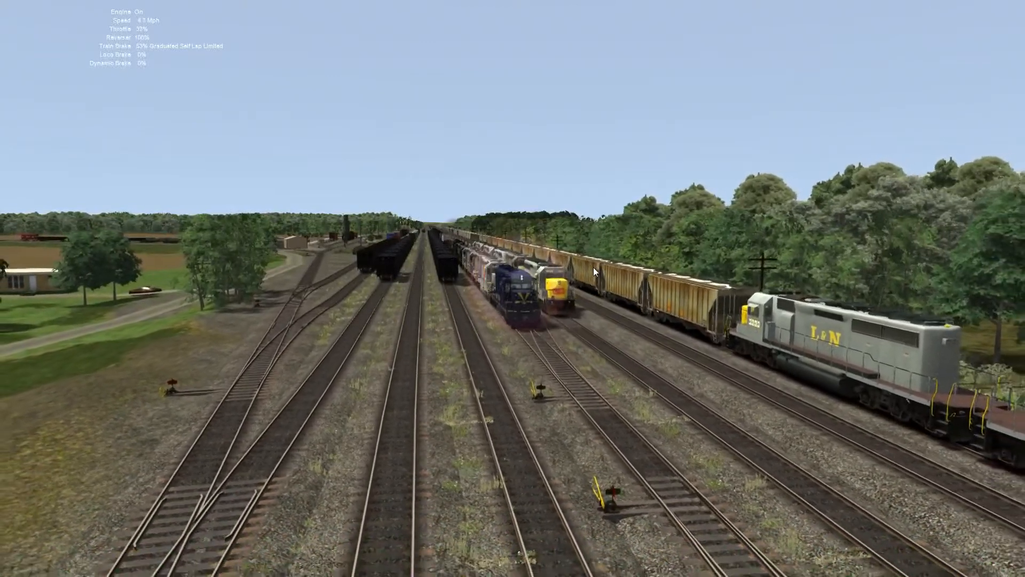
pyautogui.moveTo(593, 267)
pyautogui.mouseDown(button='right')
pyautogui.moveTo(594, 213)
pyautogui.moveTo(594, 267)
pyautogui.mouseUp(button='right')
pyautogui.press('d')
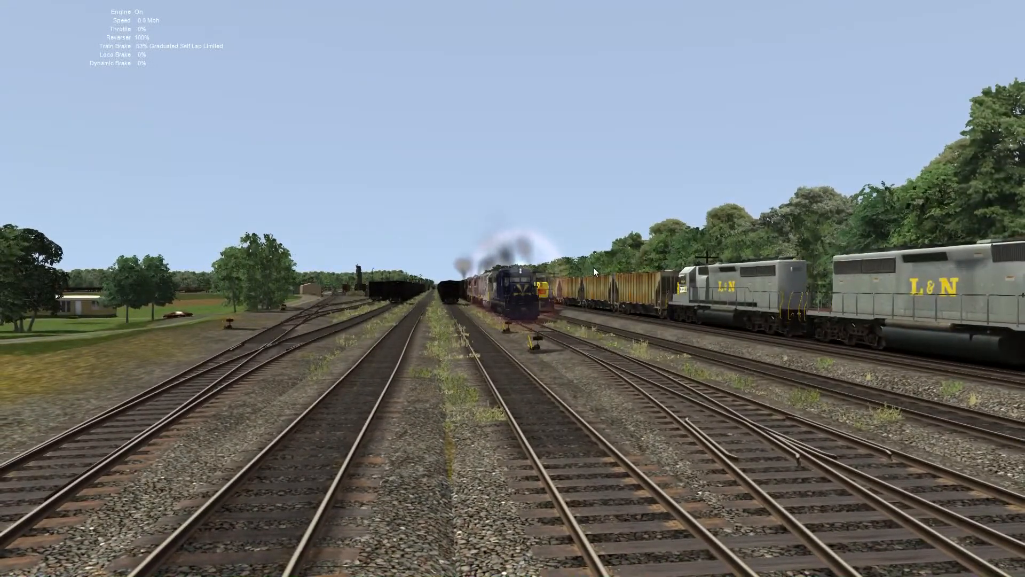
pyautogui.moveTo(594, 267); pyautogui.dragTo(622, 342, button='right')
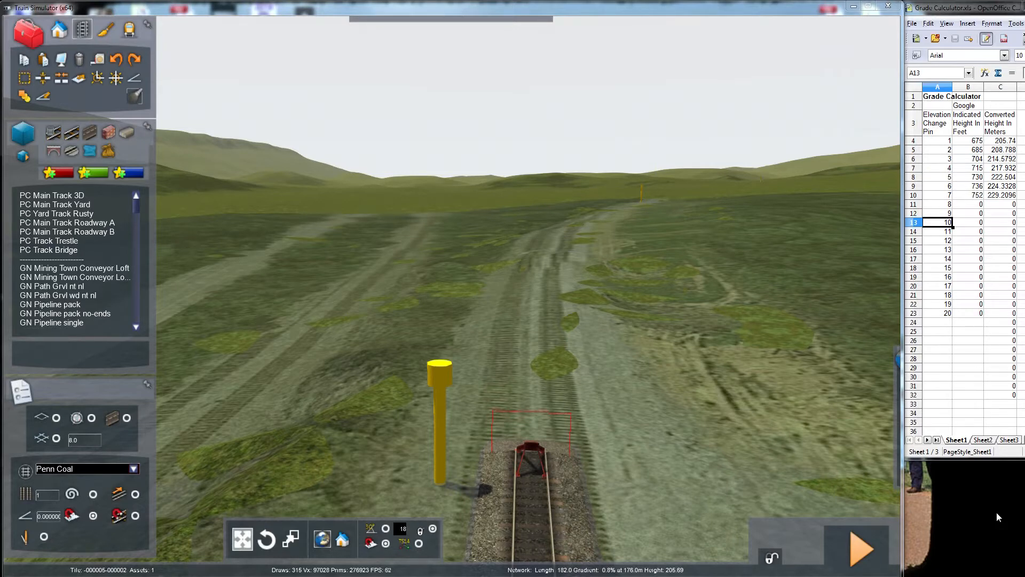
# - Choose PC Main Track Yard for the new track, with both speed limits set to 45 and the track type set to Yard
pyautogui.moveTo(809, 446)
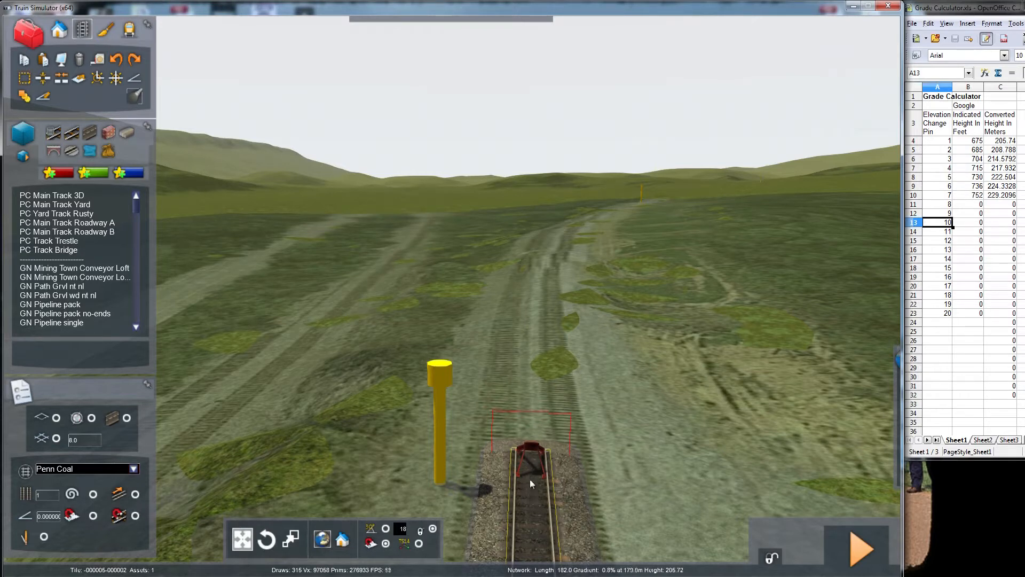
pyautogui.moveTo(533, 516); pyautogui.dragTo(716, 448, button='right')
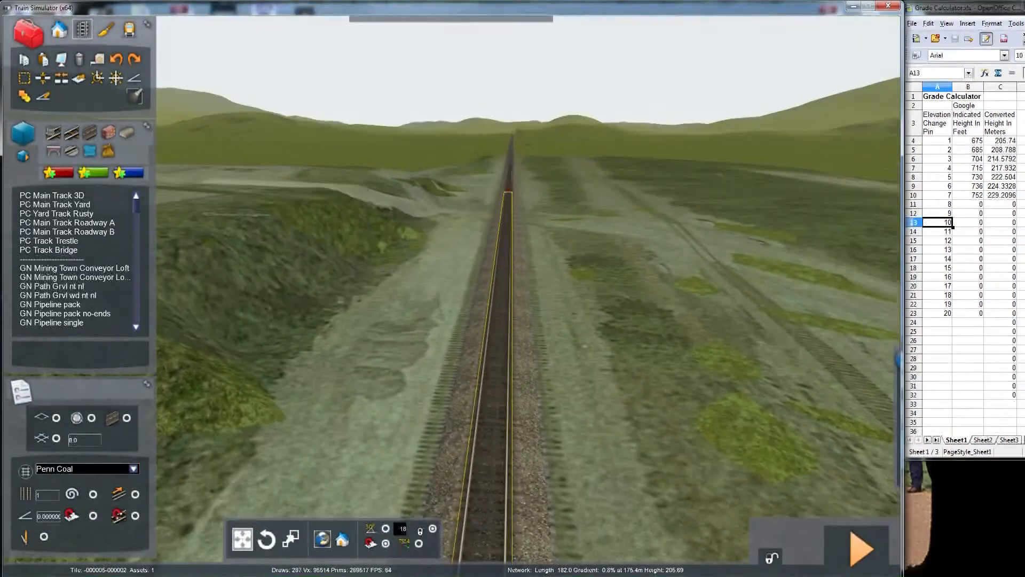
pyautogui.moveTo(509, 298); pyautogui.dragTo(325, 294, button='right')
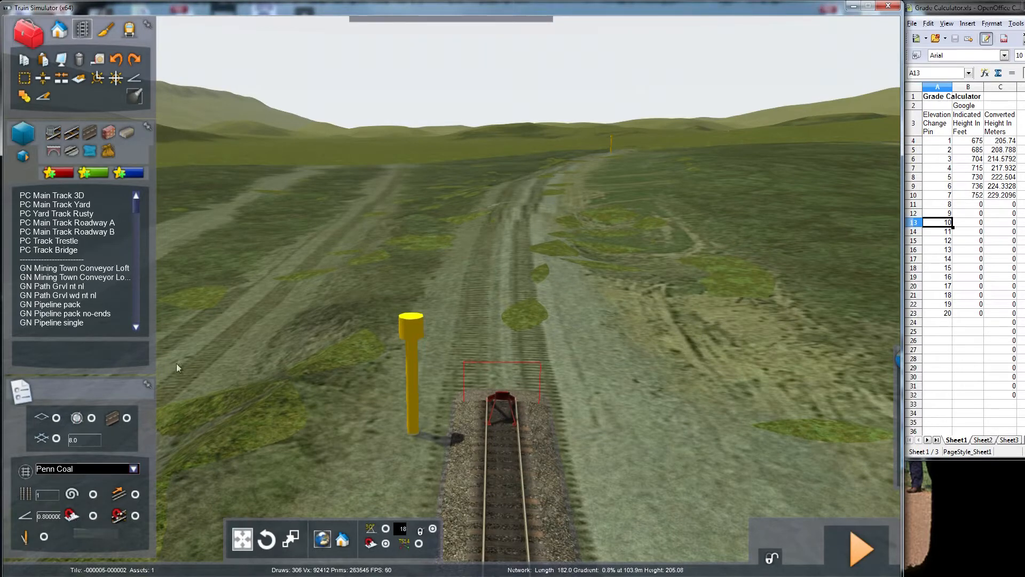
pyautogui.click(81, 205)
pyautogui.doubleClick(787, 117)
pyautogui.write('45')
pyautogui.doubleClick(787, 134)
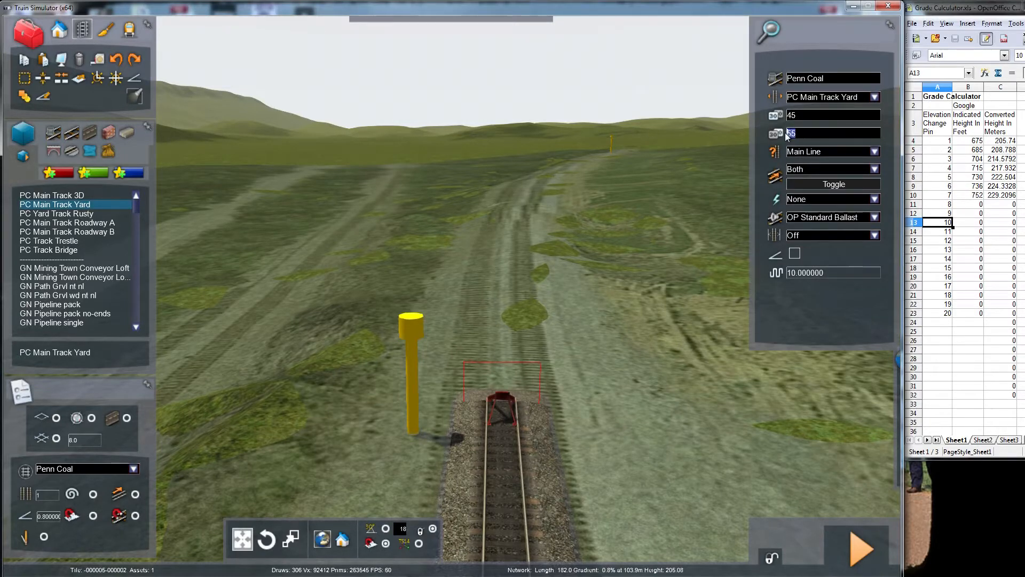
pyautogui.write('45')
pyautogui.click(875, 152)
pyautogui.click(806, 178)
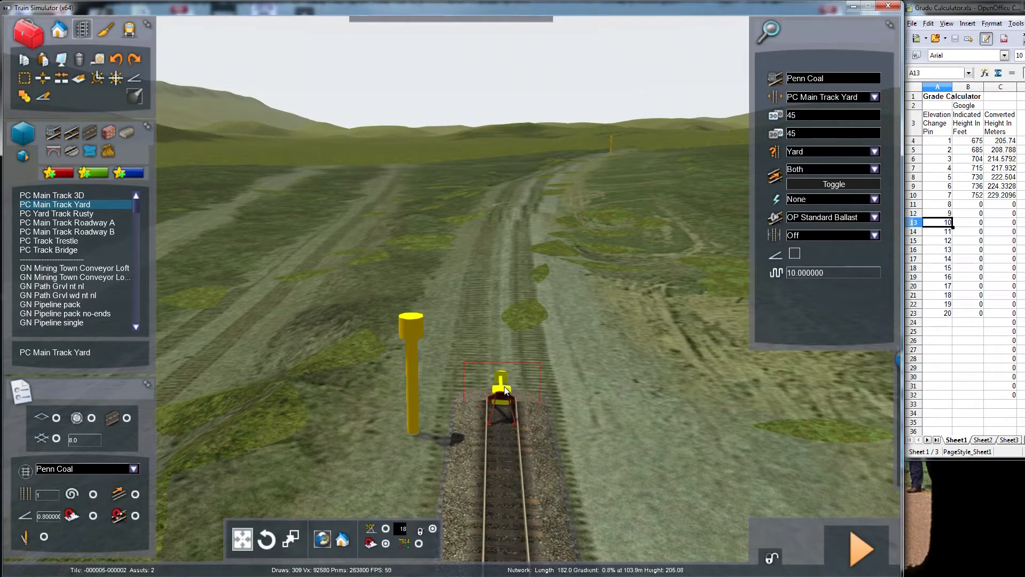
pyautogui.moveTo(505, 389)
pyautogui.mouseDown()
pyautogui.moveTo(506, 280)
pyautogui.moveTo(494, 281)
pyautogui.mouseUp()
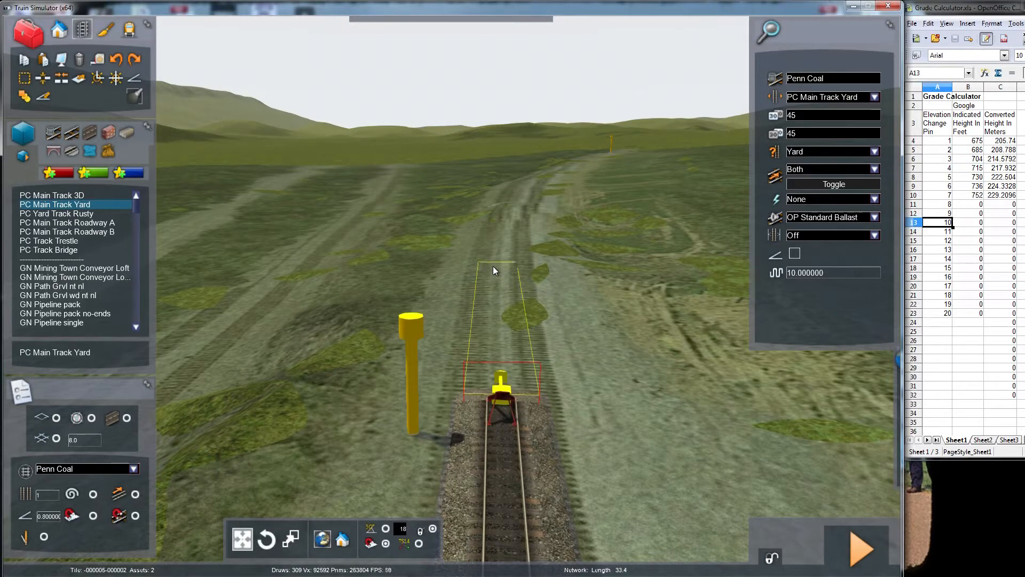
pyautogui.scroll(4, 492, 266)
pyautogui.moveTo(492, 266); pyautogui.dragTo(347, 347, button='right')
pyautogui.press('Right')
pyautogui.scroll(6, 454, 289)
pyautogui.press('Right')
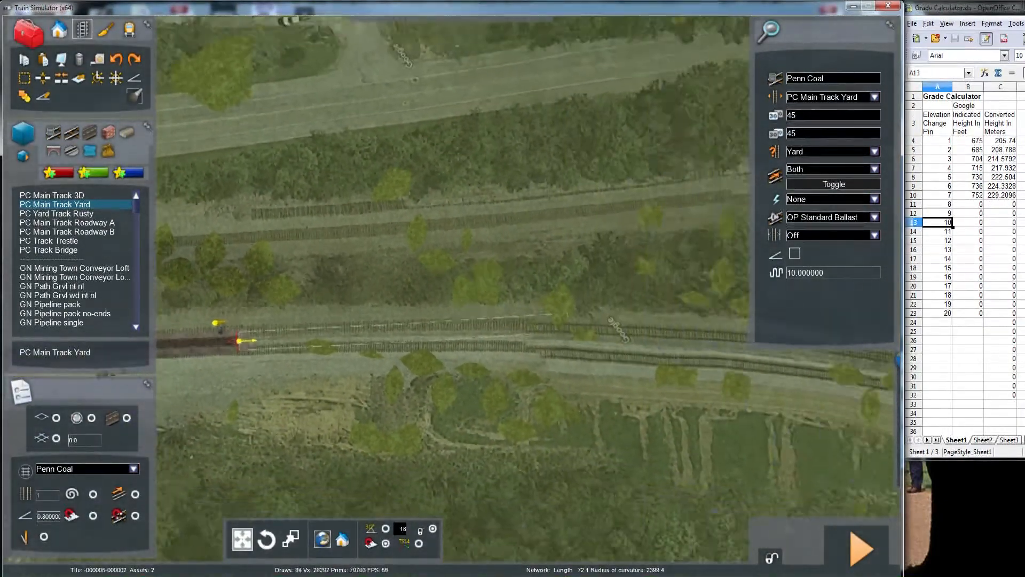
pyautogui.press('Right')
pyautogui.scroll(2, 485, 272)
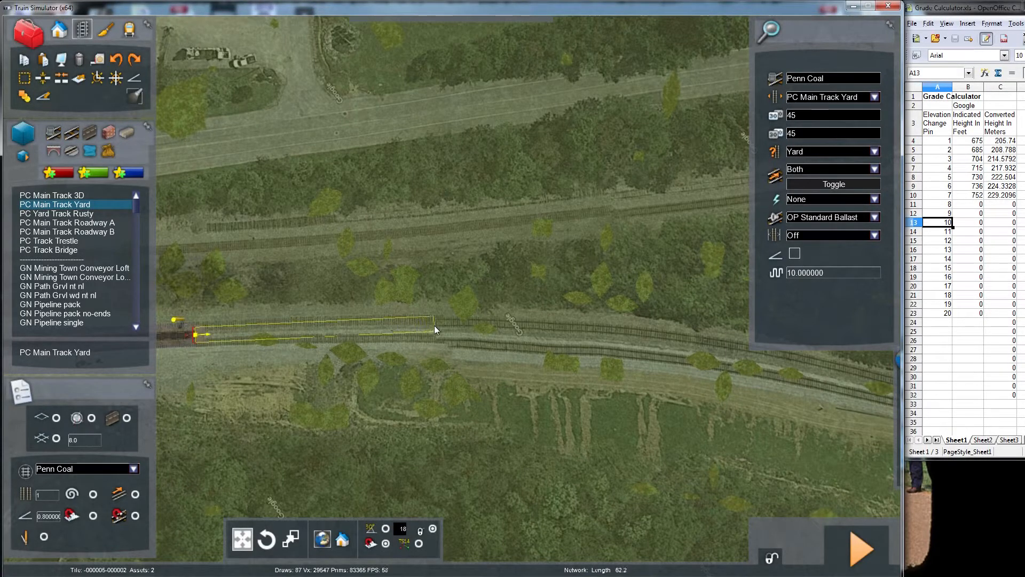
pyautogui.rightClick(360, 326)
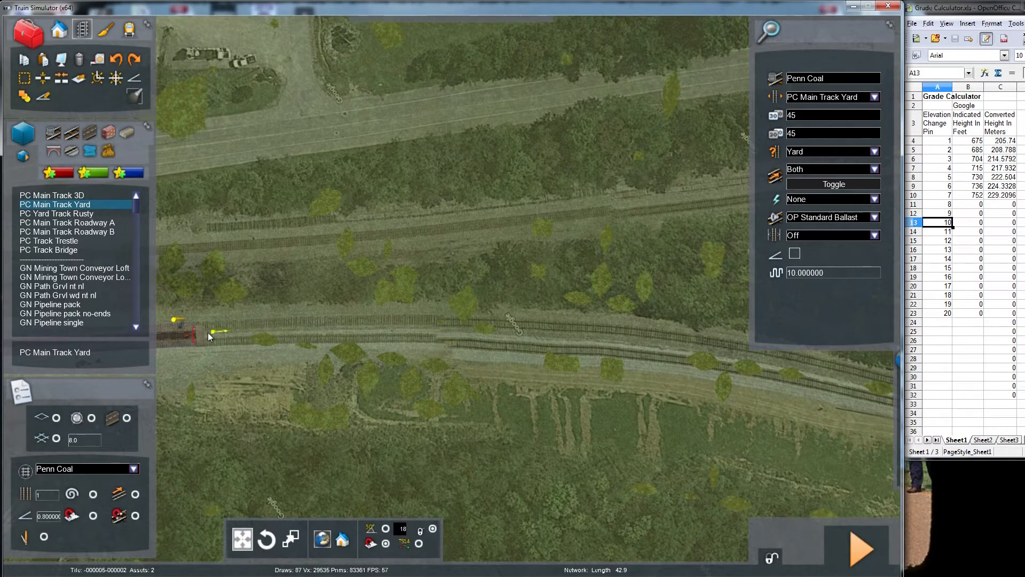
# - Try to lay a straight of yard track from the existing track end and curve it along the imagery to the next yellow marker
pyautogui.moveTo(197, 336); pyautogui.dragTo(468, 333)
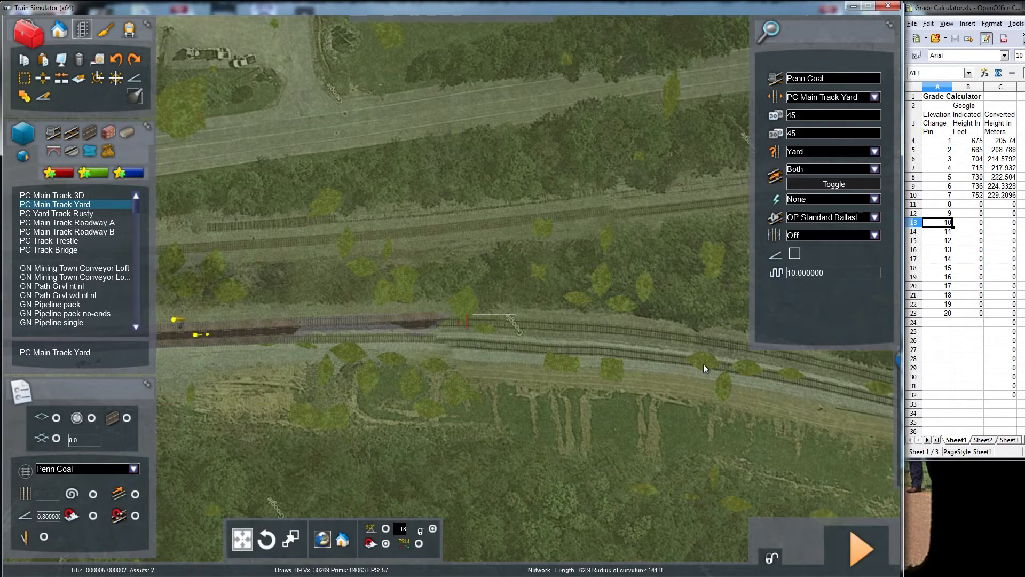
pyautogui.press('Right')
pyautogui.press('Right')
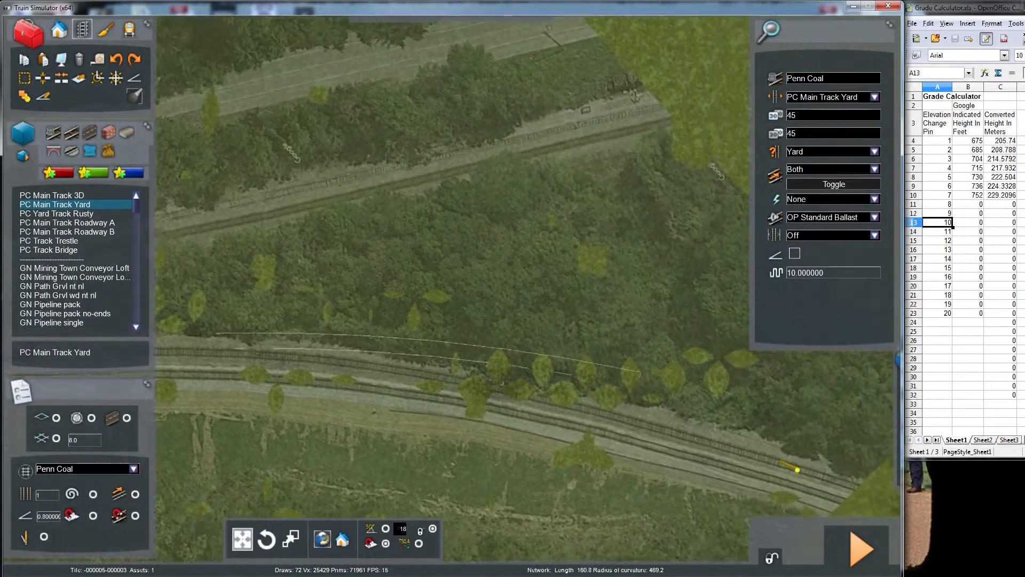
pyautogui.moveTo(637, 475); pyautogui.dragTo(699, 360, button='right')
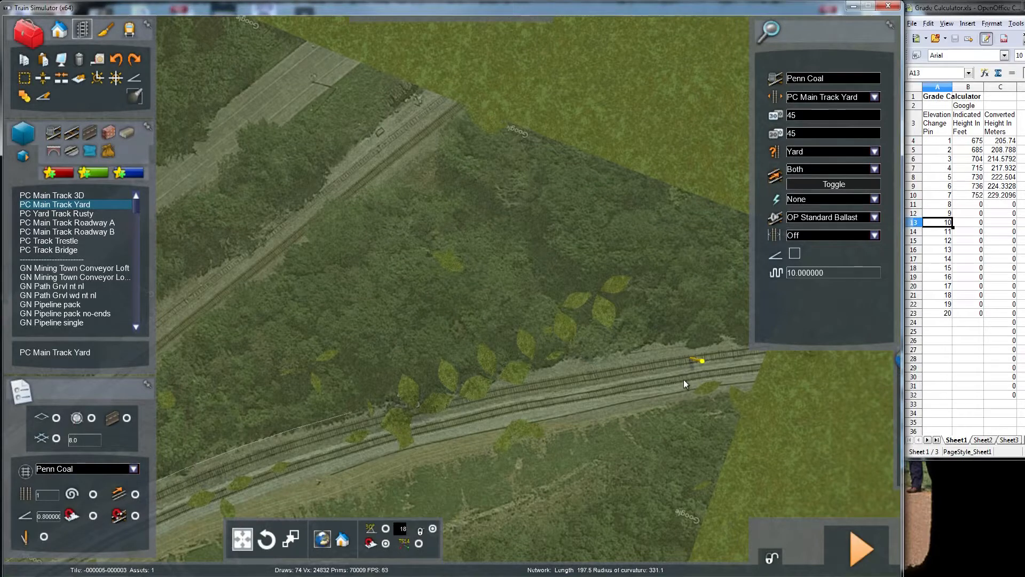
pyautogui.scroll(-3, 652, 369)
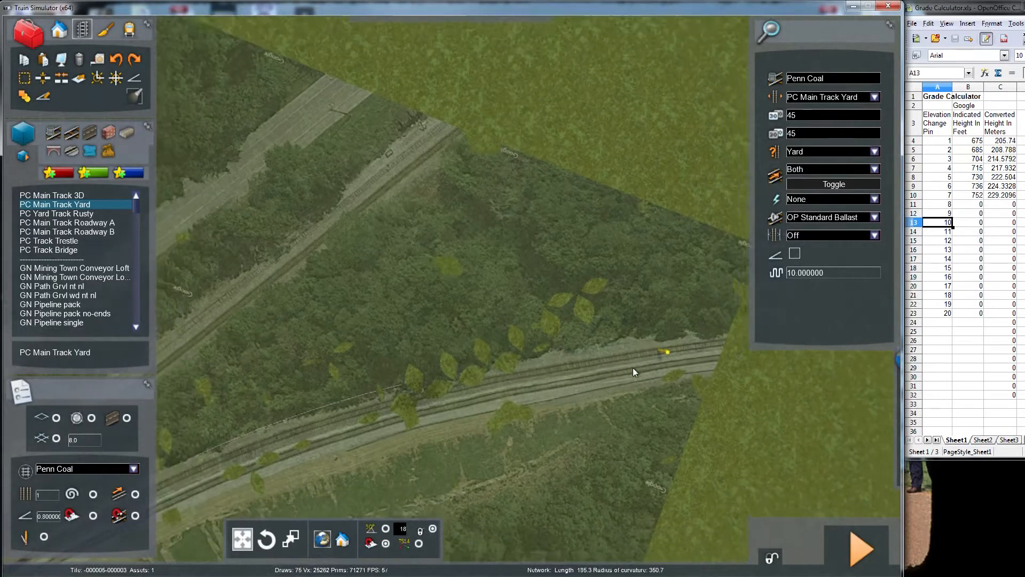
pyautogui.press('Right')
pyautogui.scroll(2, 485, 386)
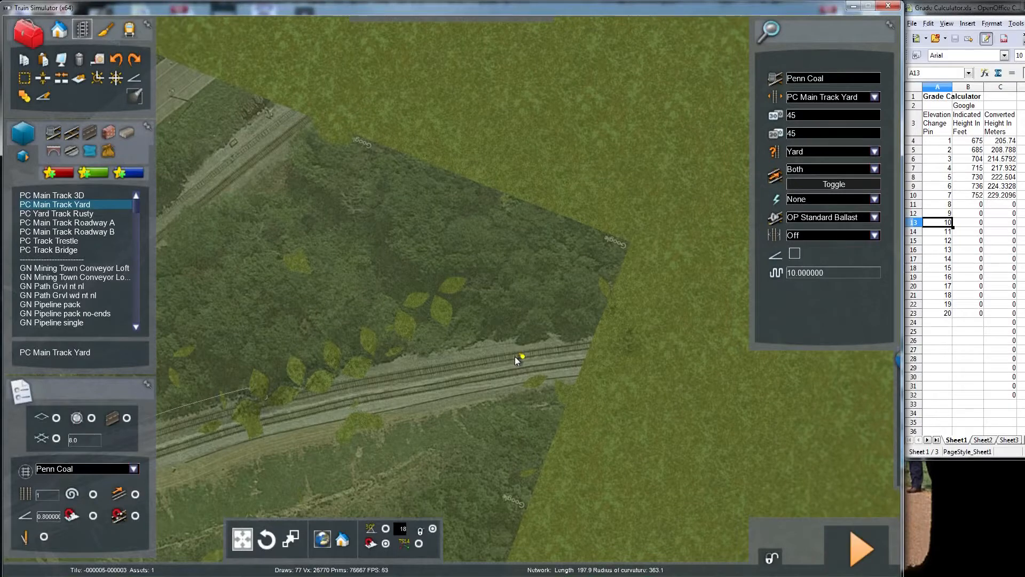
pyautogui.press('Left')
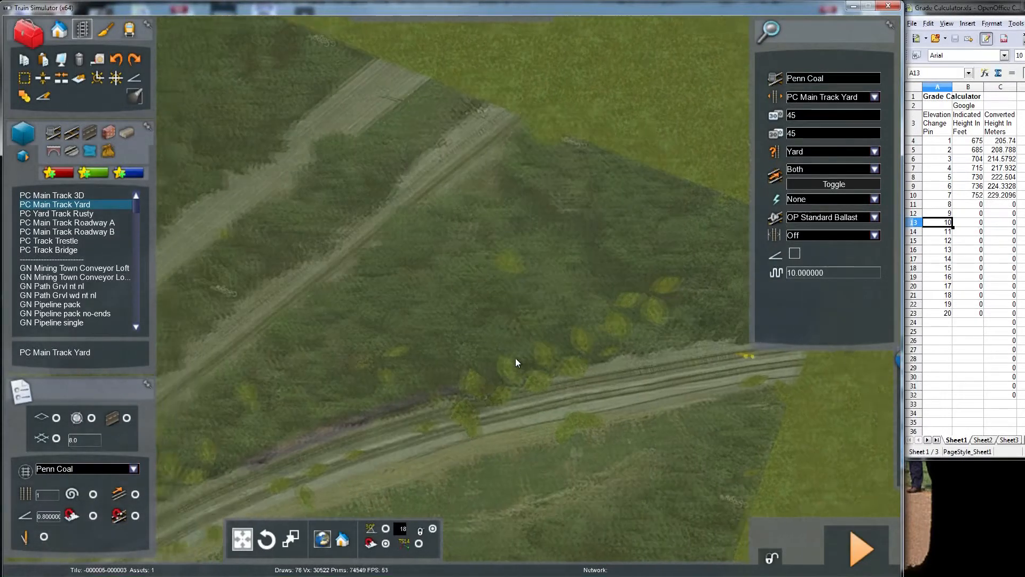
pyautogui.press('Left')
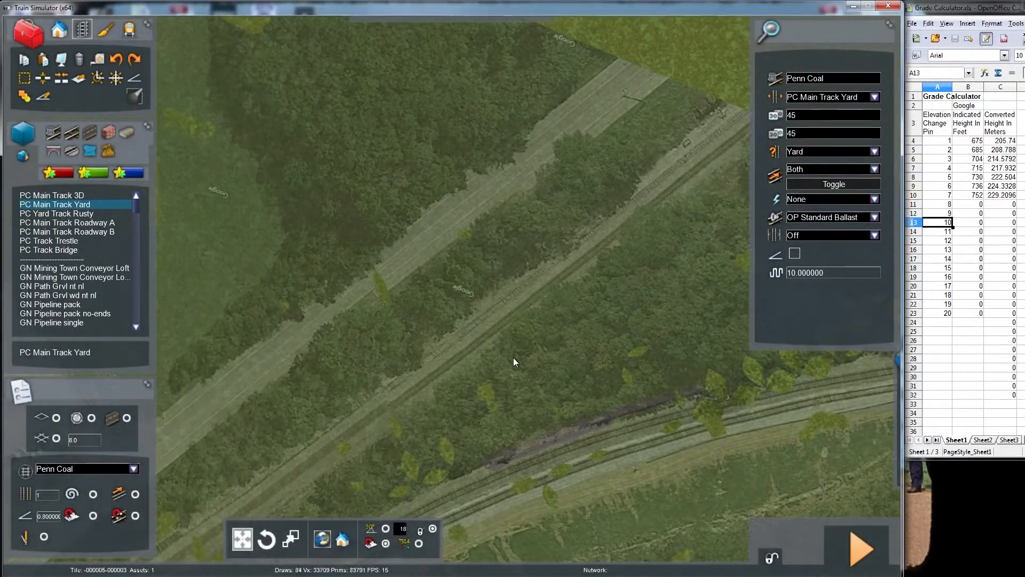
pyautogui.press('Down')
pyautogui.moveTo(510, 355); pyautogui.dragTo(459, 354, button='right')
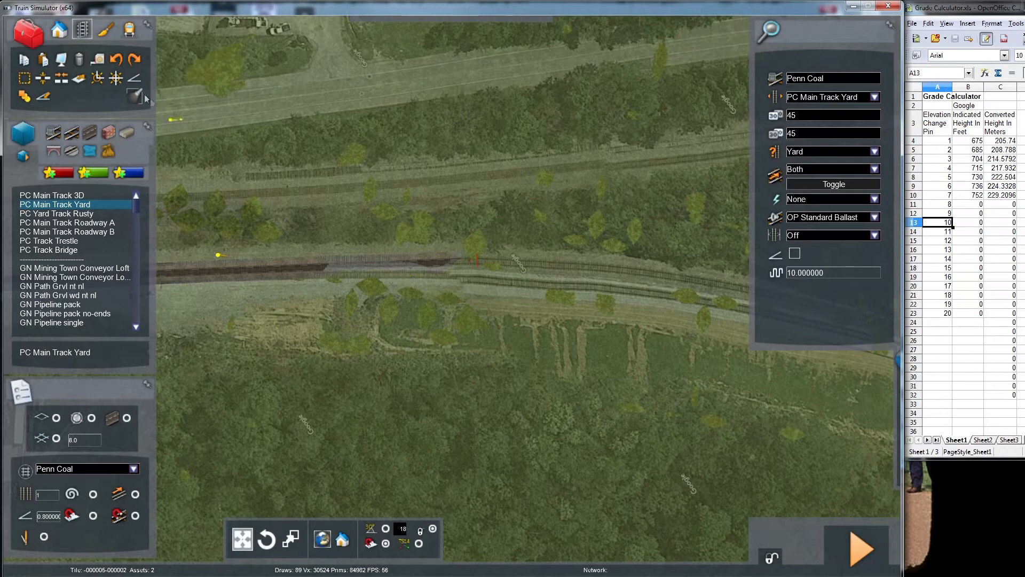
# - Lay a short stretch of yard track from the existing track end, and continue it to the yellow marker with a curve of about 467 m radius
pyautogui.moveTo(239, 270); pyautogui.dragTo(418, 259)
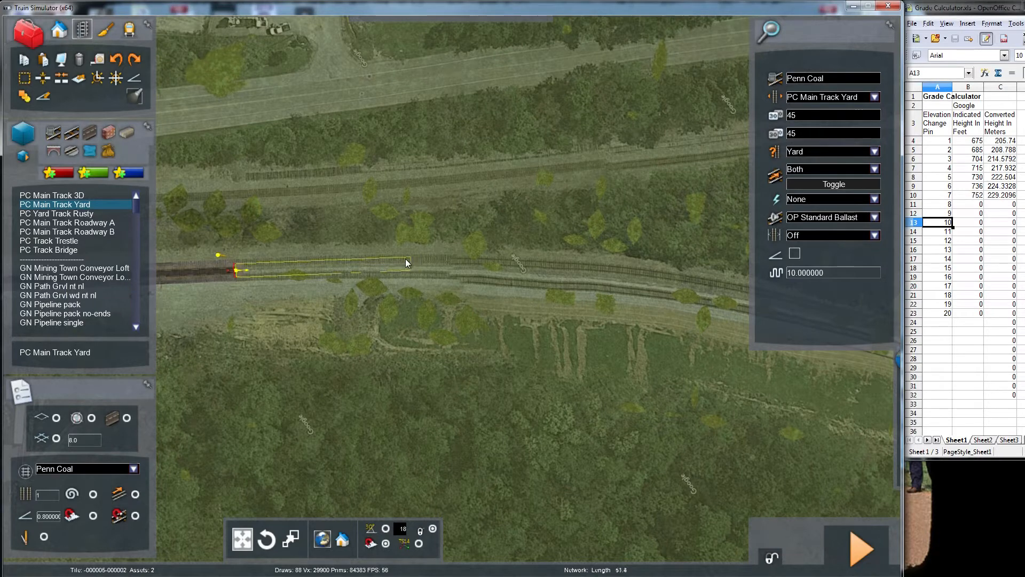
pyautogui.moveTo(396, 260); pyautogui.dragTo(392, 260)
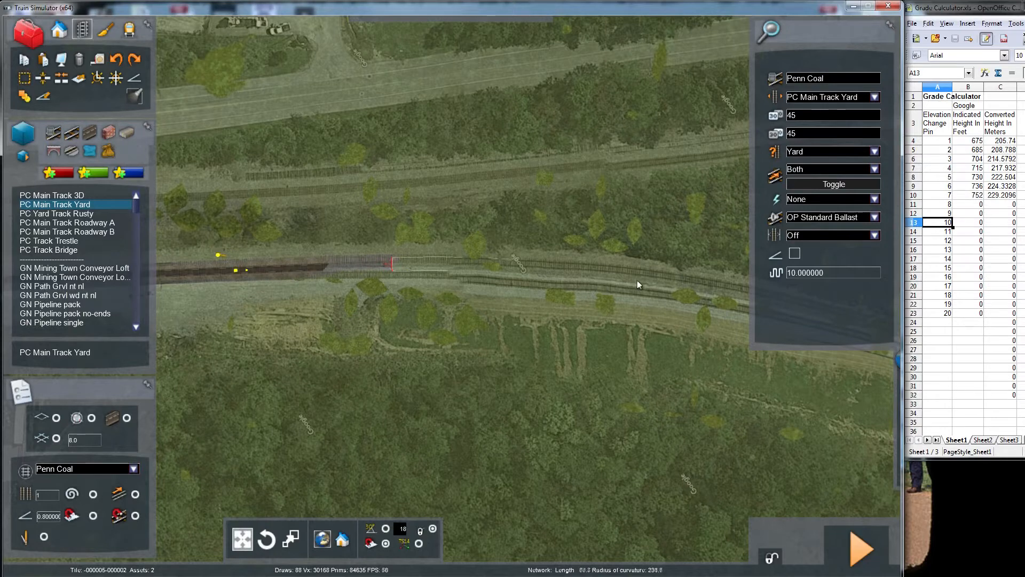
pyautogui.press('Right')
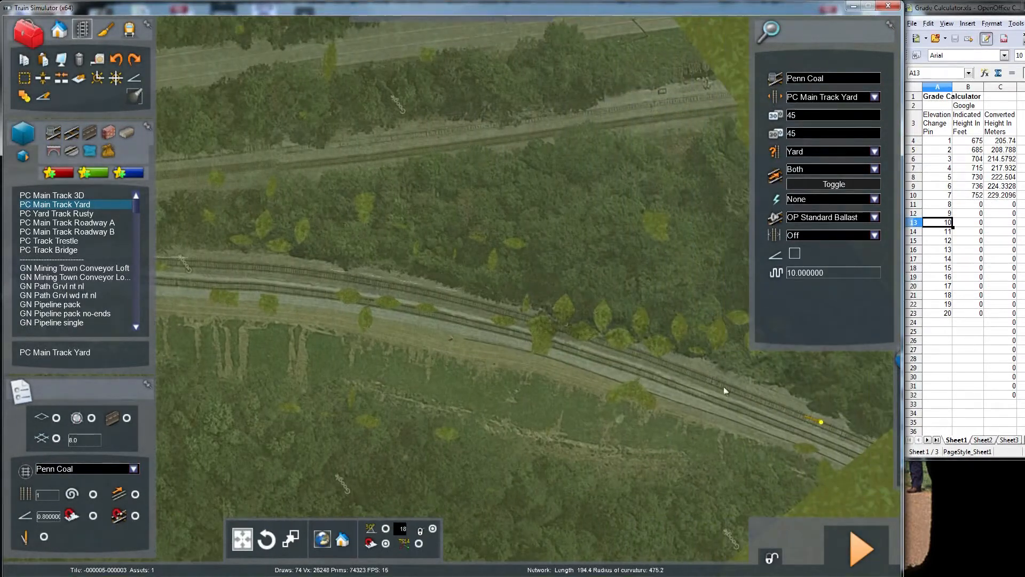
pyautogui.moveTo(724, 390); pyautogui.dragTo(771, 408)
# - Fit the terrain to the newly laid curve by painting along it so the ground no longer covers the track up to the marker
pyautogui.press('Left')
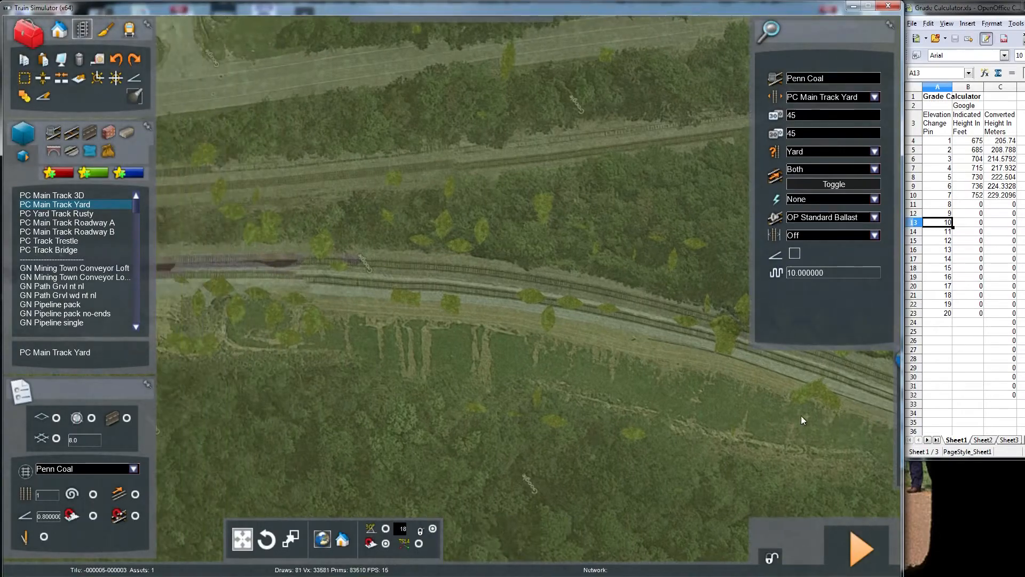
pyautogui.press('Left')
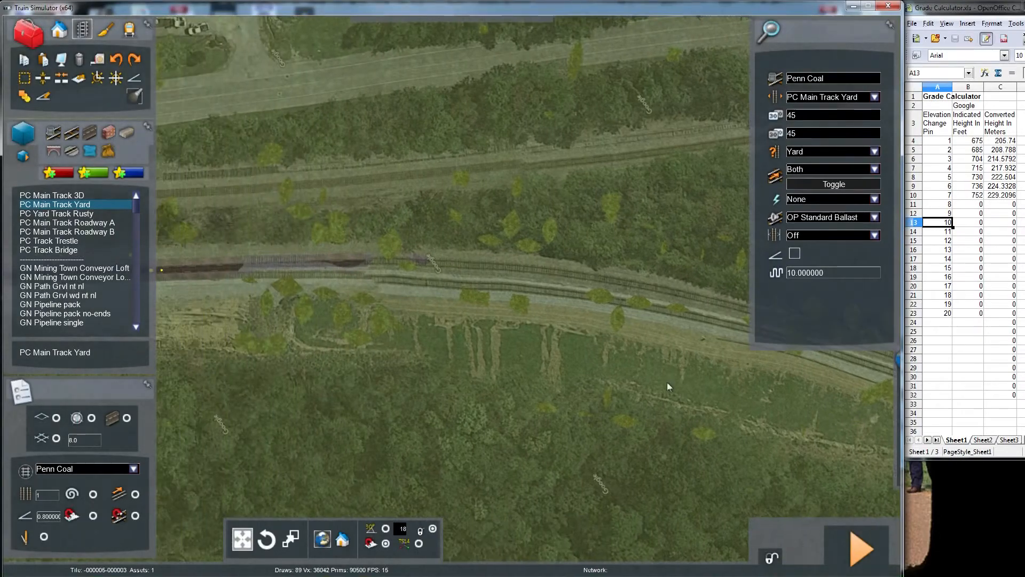
pyautogui.scroll(6, 585, 363)
pyautogui.press('Left')
pyautogui.moveTo(587, 360)
pyautogui.mouseDown(button='right')
pyautogui.moveTo(641, 361)
pyautogui.moveTo(694, 337)
pyautogui.moveTo(716, 283)
pyautogui.moveTo(705, 269)
pyautogui.mouseUp(button='right')
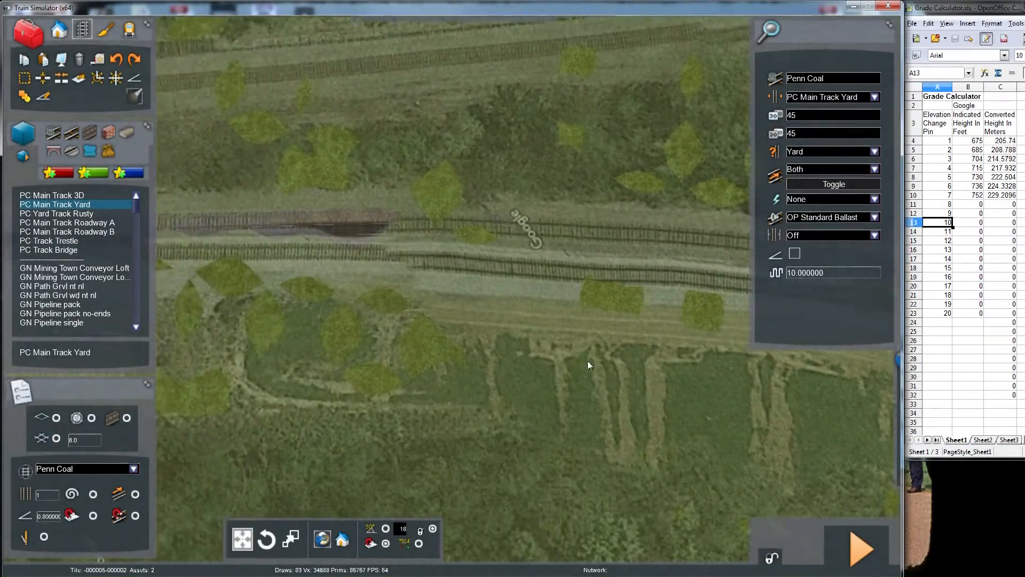
pyautogui.scroll(4, 715, 283)
pyautogui.press('Right')
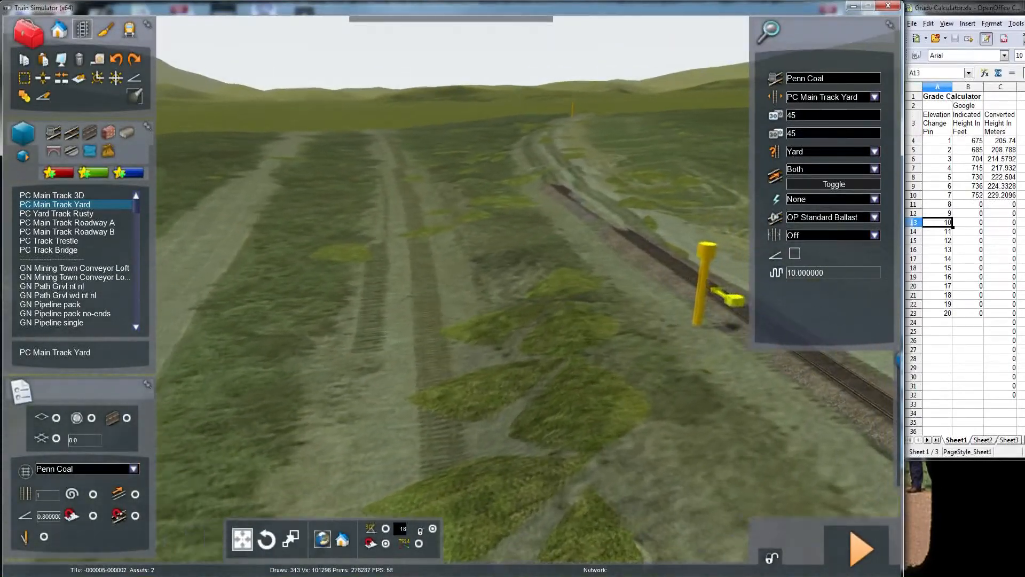
pyautogui.moveTo(587, 361)
pyautogui.mouseDown(button='right')
pyautogui.moveTo(593, 376)
pyautogui.moveTo(619, 382)
pyautogui.moveTo(622, 352)
pyautogui.mouseUp(button='right')
pyautogui.press('Up')
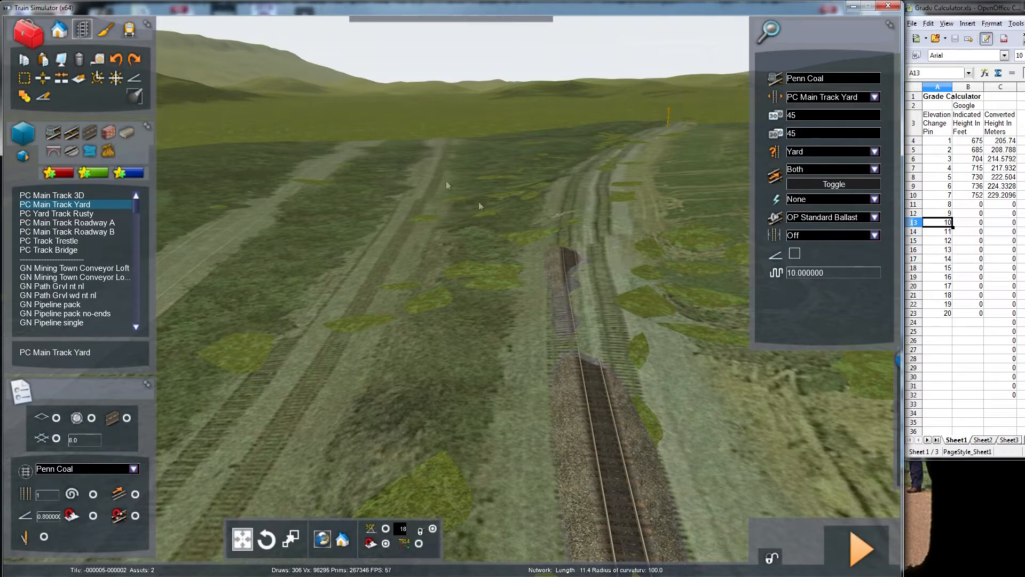
pyautogui.click(109, 32)
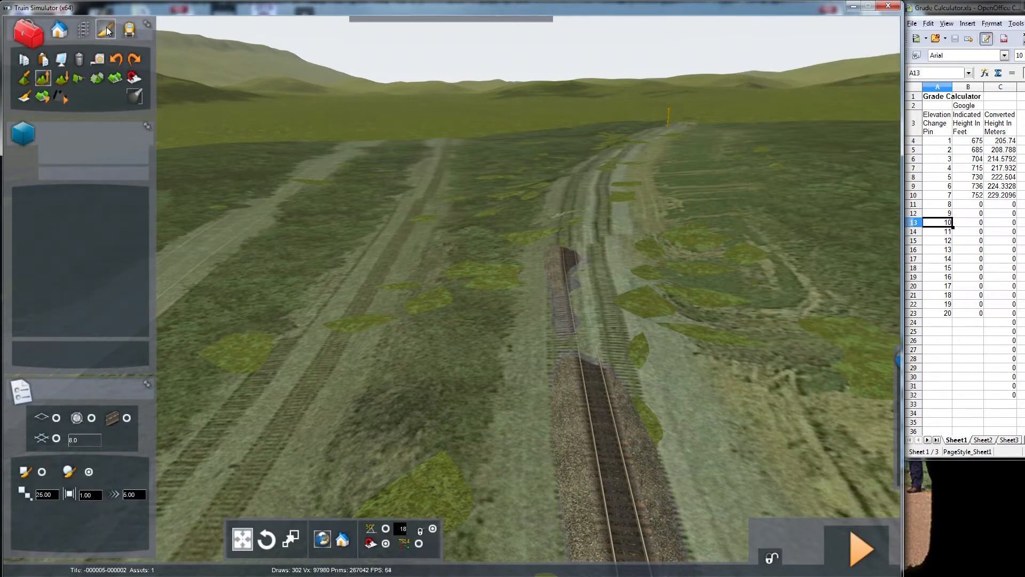
pyautogui.click(135, 77)
pyautogui.moveTo(579, 302)
pyautogui.mouseDown()
pyautogui.moveTo(588, 338)
pyautogui.moveTo(573, 271)
pyautogui.moveTo(583, 171)
pyautogui.moveTo(616, 146)
pyautogui.moveTo(657, 133)
pyautogui.moveTo(611, 155)
pyautogui.moveTo(629, 157)
pyautogui.moveTo(673, 135)
pyautogui.moveTo(617, 171)
pyautogui.mouseUp()
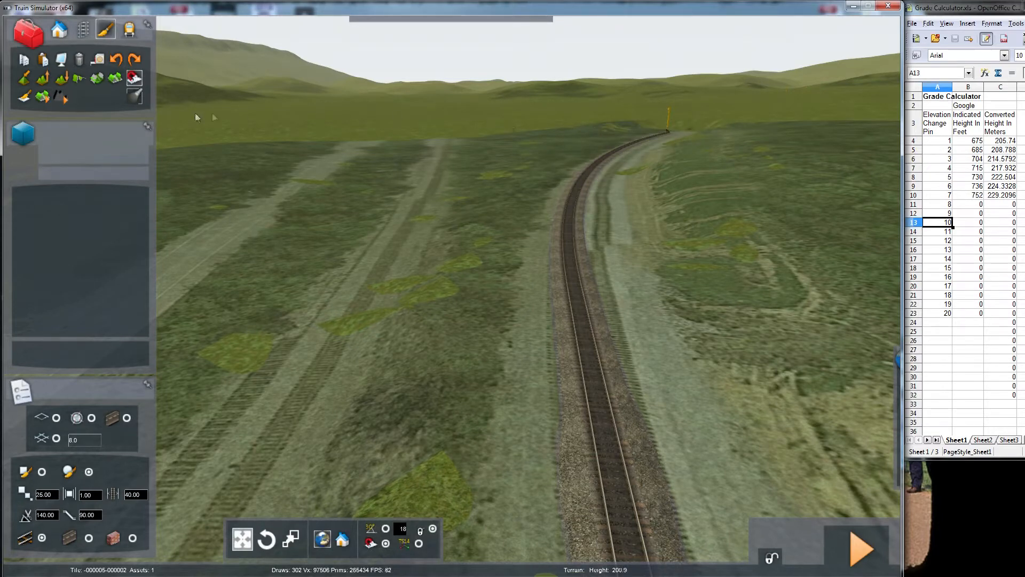
# - Return to track editing and slightly adjust the transparency of the aerial imagery overlay around the end of the curve
pyautogui.click(83, 30)
pyautogui.moveTo(324, 216)
pyautogui.mouseDown(button='right')
pyautogui.moveTo(373, 213)
pyautogui.moveTo(373, 171)
pyautogui.moveTo(395, 133)
pyautogui.moveTo(427, 256)
pyautogui.moveTo(387, 248)
pyautogui.moveTo(392, 225)
pyautogui.moveTo(427, 216)
pyautogui.mouseUp(button='right')
pyautogui.press('Up')
pyautogui.press('Down')
pyautogui.press('Down')
pyautogui.press('Left')
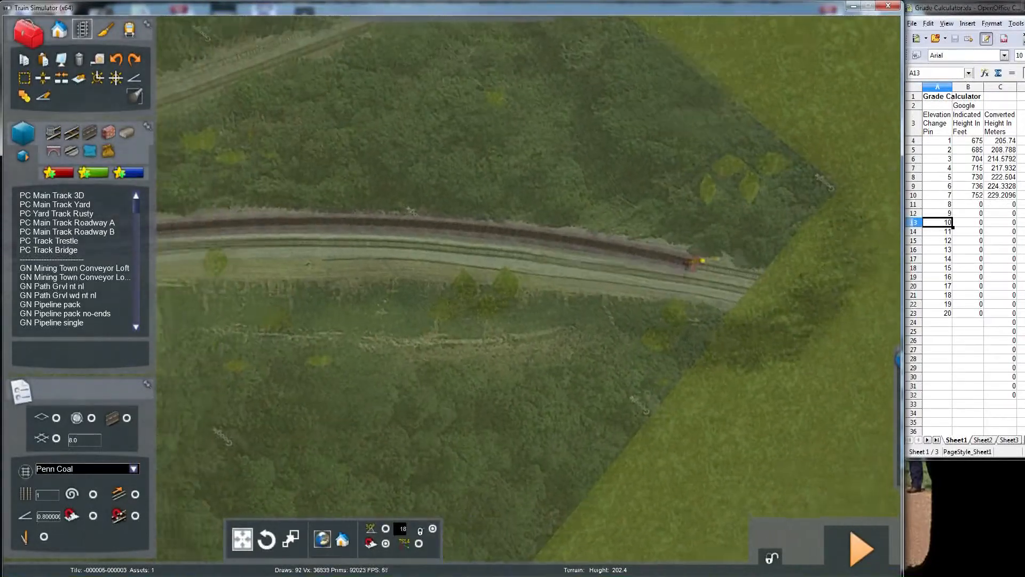
pyautogui.press('Right')
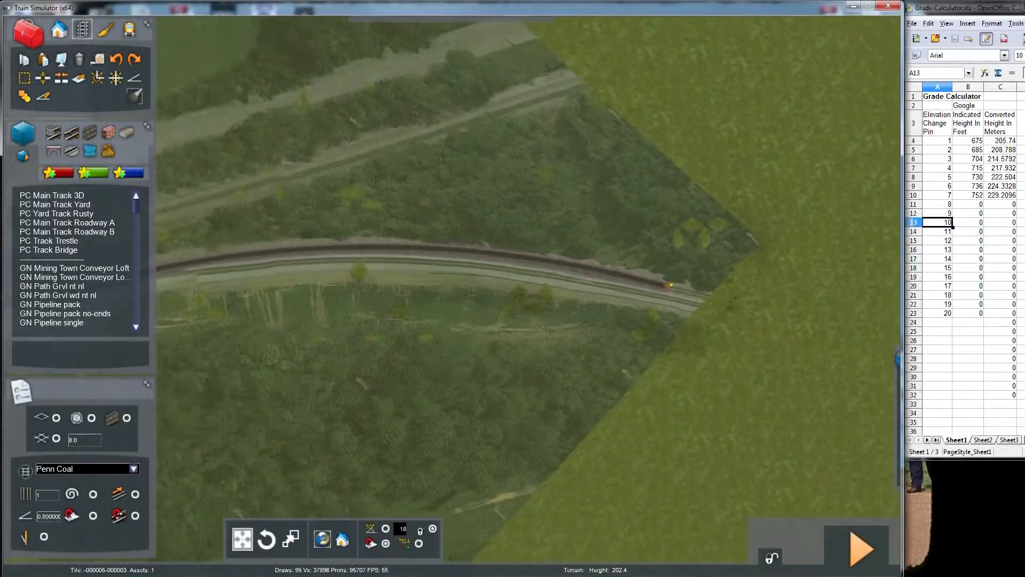
pyautogui.press('Up')
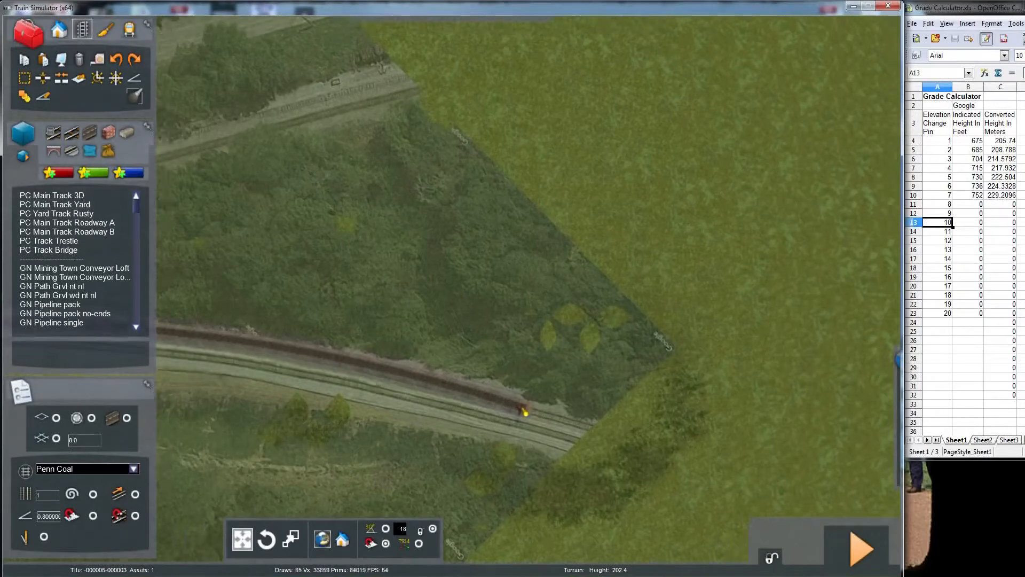
pyautogui.press('Right')
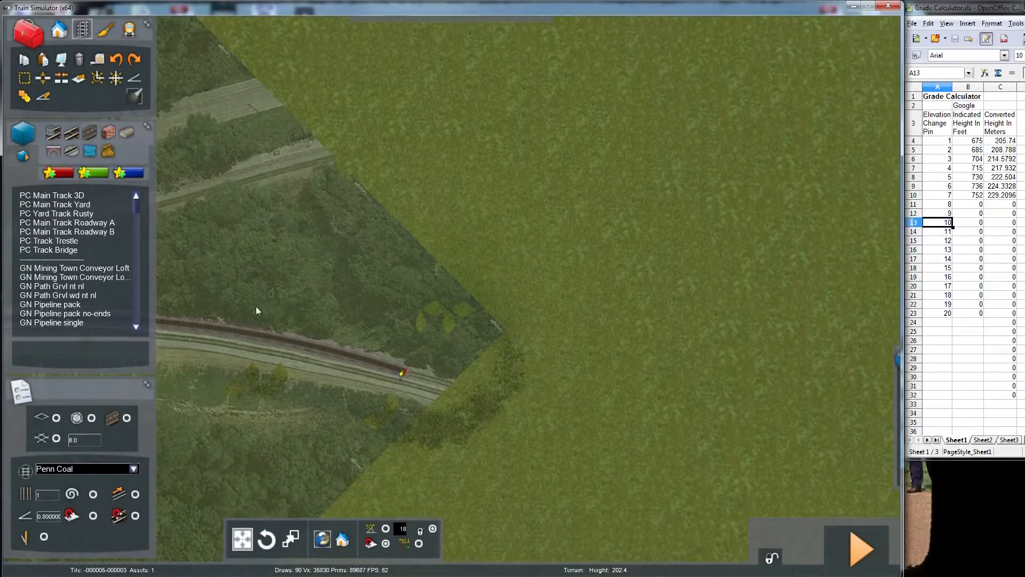
pyautogui.moveTo(256, 307); pyautogui.dragTo(289, 307, button='right')
pyautogui.moveTo(649, 365); pyautogui.dragTo(663, 366, button='right')
pyautogui.moveTo(897, 374)
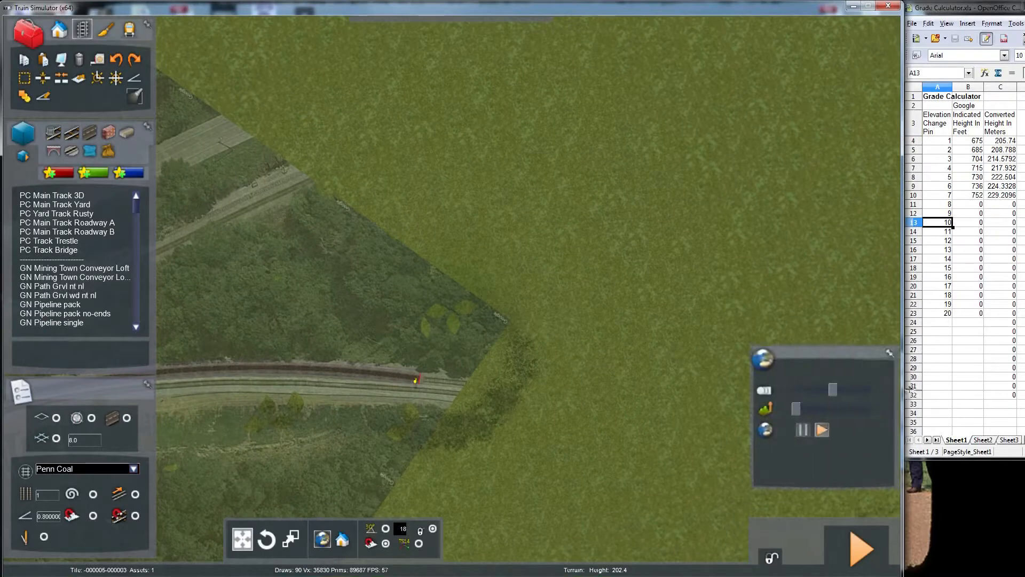
pyautogui.moveTo(831, 397); pyautogui.dragTo(828, 395)
# - Update the aerial imagery overlay so it covers the ground beyond the yellow marker at the track end
pyautogui.moveTo(604, 391); pyautogui.dragTo(649, 279, button='right')
pyautogui.press('Down')
pyautogui.press('Up')
pyautogui.press('Up')
pyautogui.press('Up')
pyautogui.press('Down')
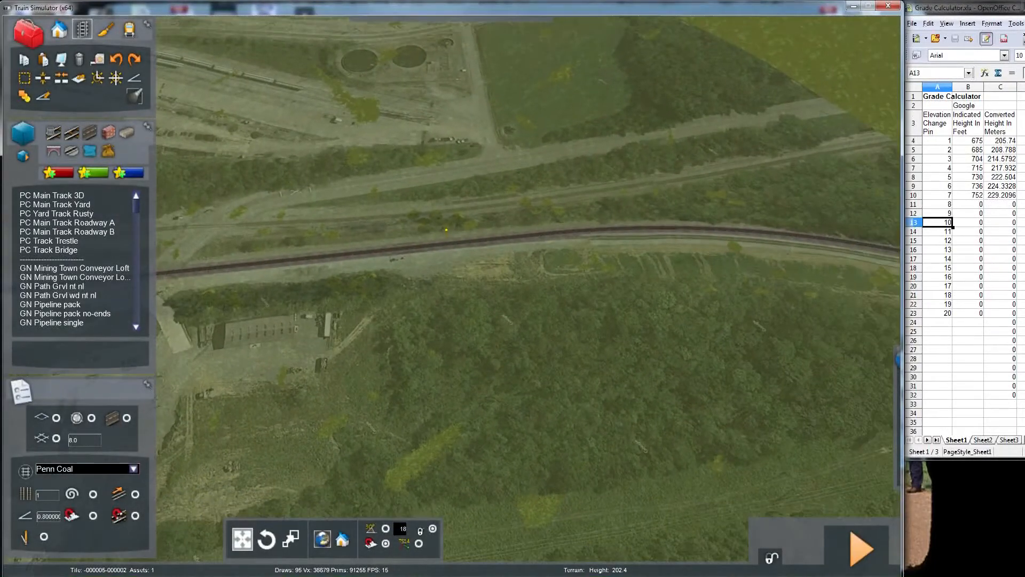
pyautogui.press('Right')
pyautogui.press('Up')
pyautogui.press('Right')
pyautogui.moveTo(480, 289); pyautogui.dragTo(510, 289, button='right')
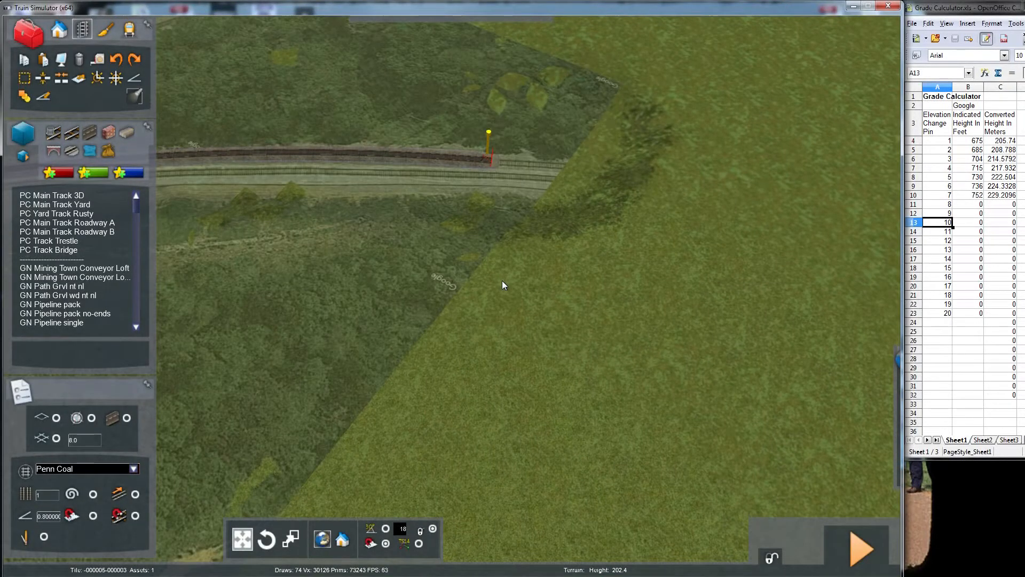
pyautogui.moveTo(896, 437)
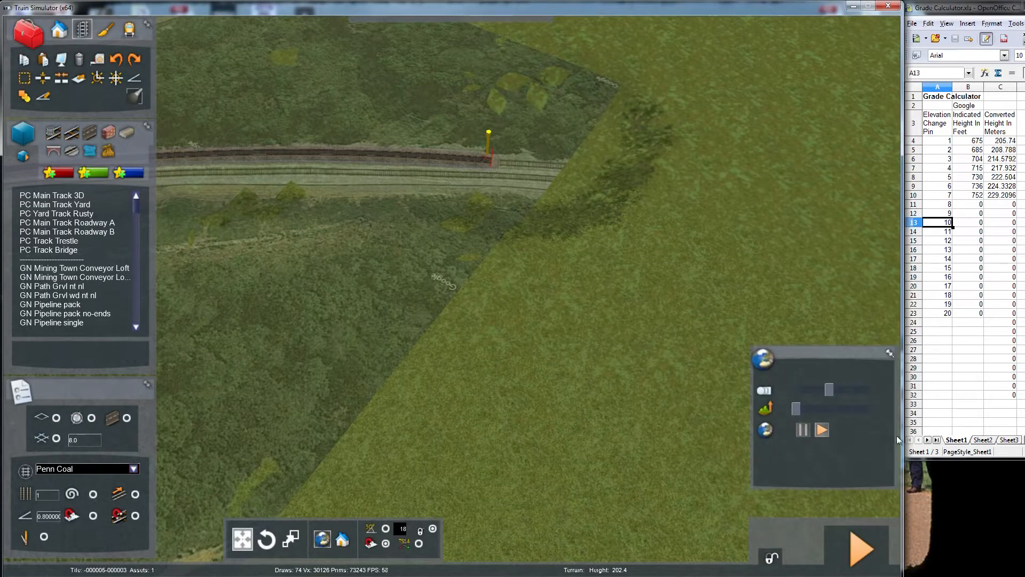
pyautogui.click(826, 434)
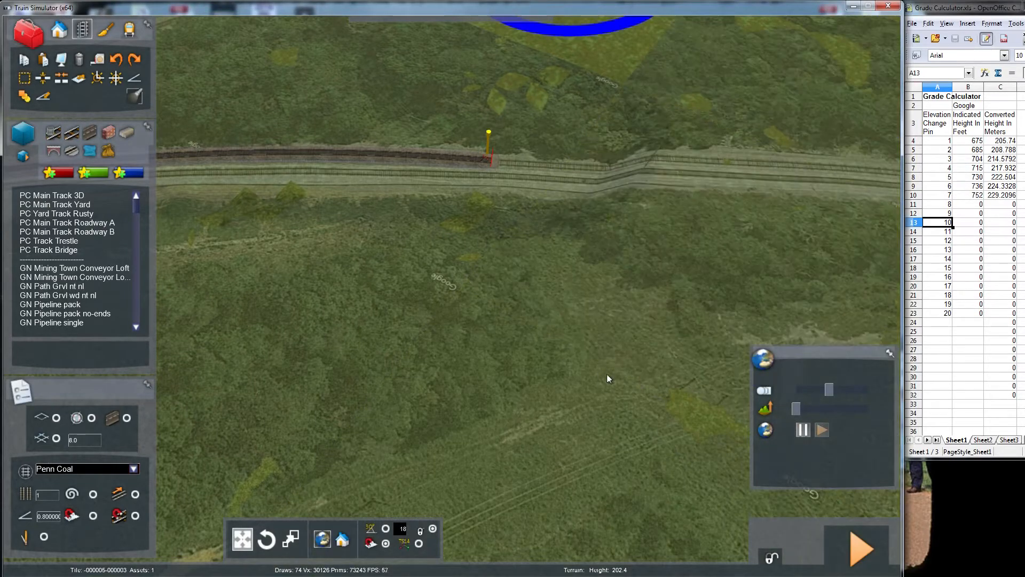
pyautogui.moveTo(889, 430)
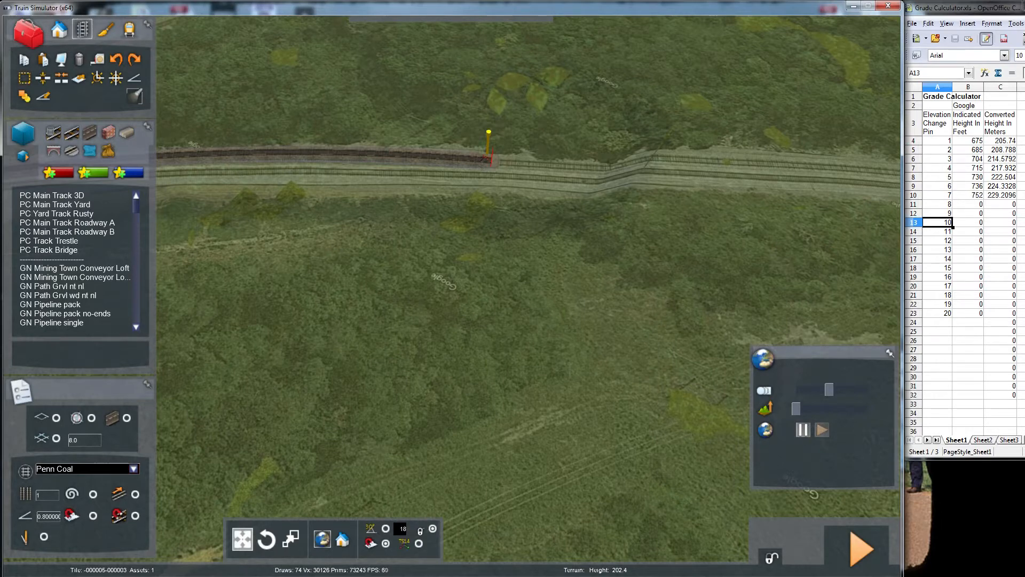
# - Examine how the laid curve and its end at the yellow marker line up with the tracks in the aerial imagery
pyautogui.moveTo(528, 288); pyautogui.dragTo(528, 373, button='right')
pyautogui.press('Up')
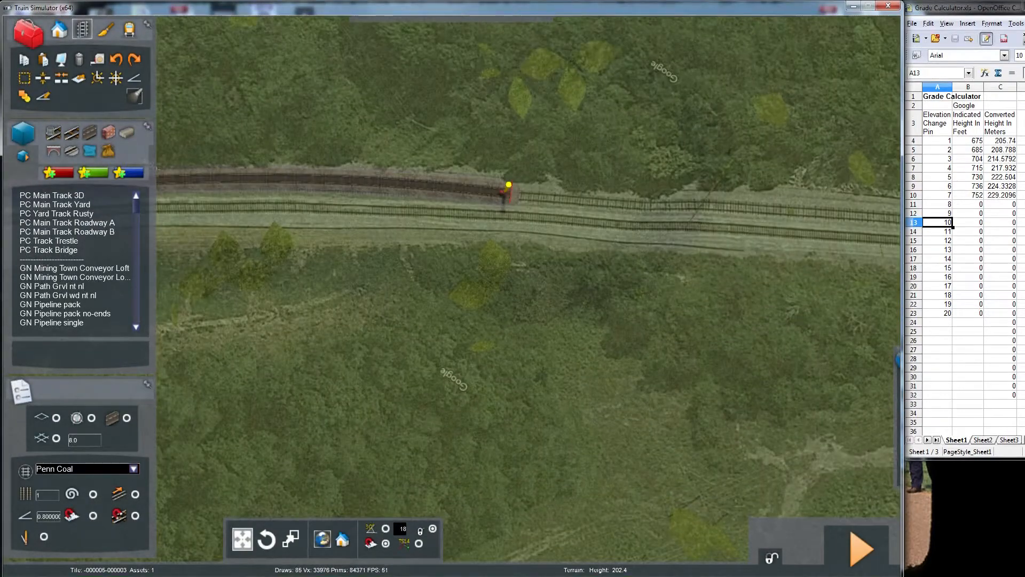
pyautogui.scroll(-8, 529, 288)
pyautogui.press('Left')
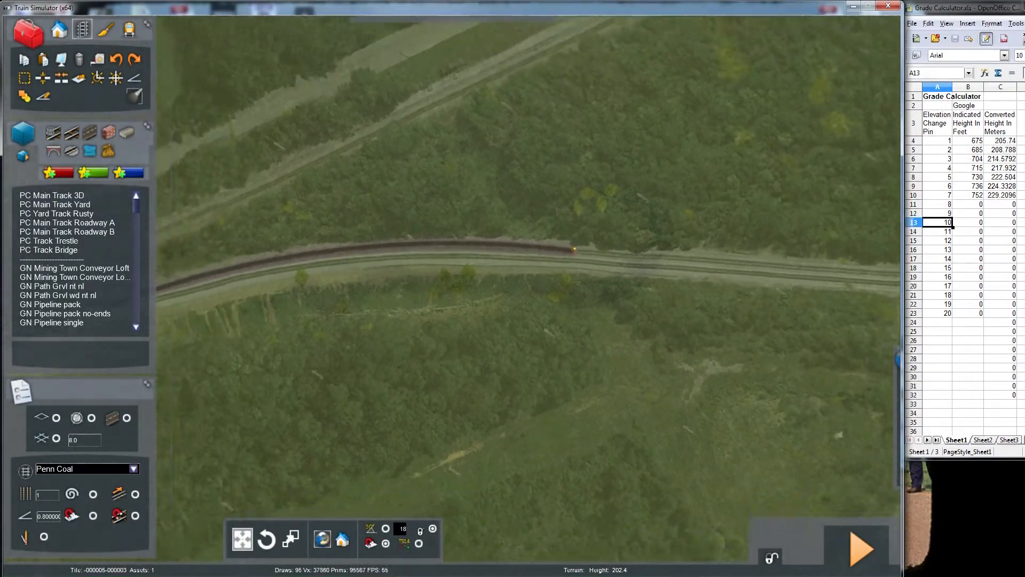
pyautogui.press('Left')
pyautogui.moveTo(528, 288); pyautogui.dragTo(582, 288, button='right')
pyautogui.press('Right')
pyautogui.press('Up')
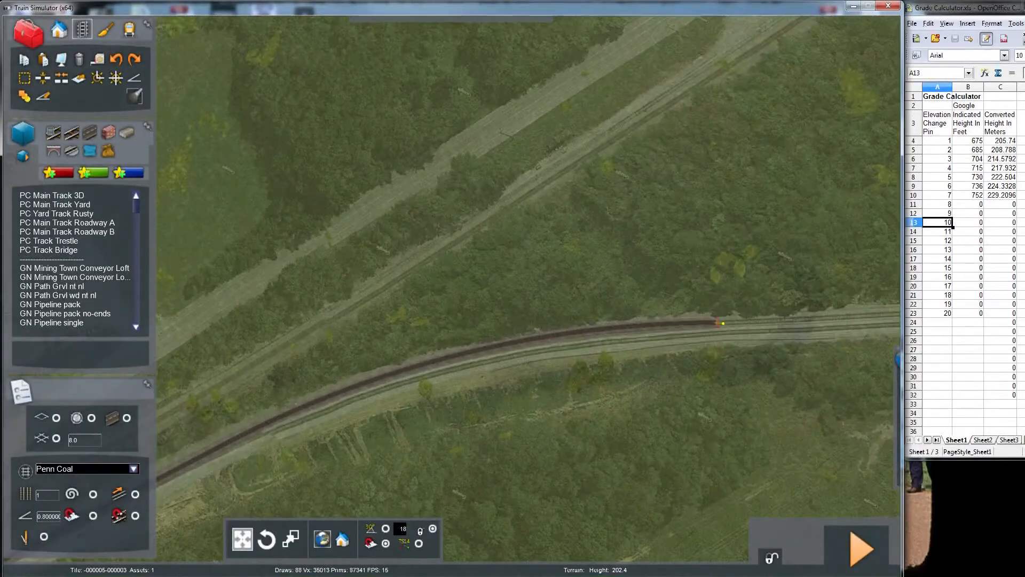
pyautogui.moveTo(630, 333); pyautogui.dragTo(582, 333, button='right')
pyautogui.press('Left')
pyautogui.scroll(-1, 630, 333)
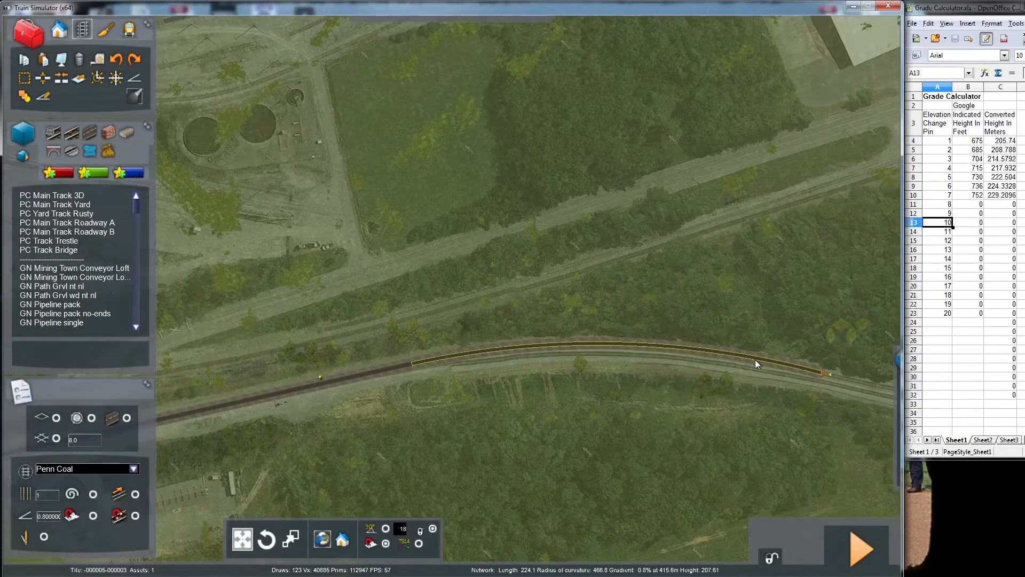
pyautogui.press('Right')
pyautogui.press('Right')
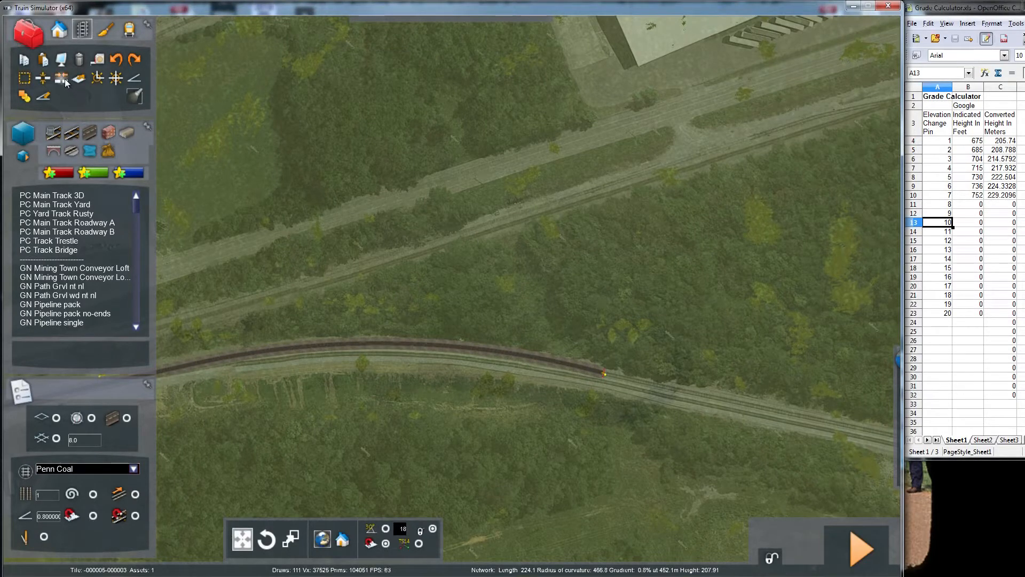
# - Split the curved track just before the yellow marker and delete its end piece of about 18 m
pyautogui.click(50, 78)
pyautogui.click(595, 374)
pyautogui.press('Delete')
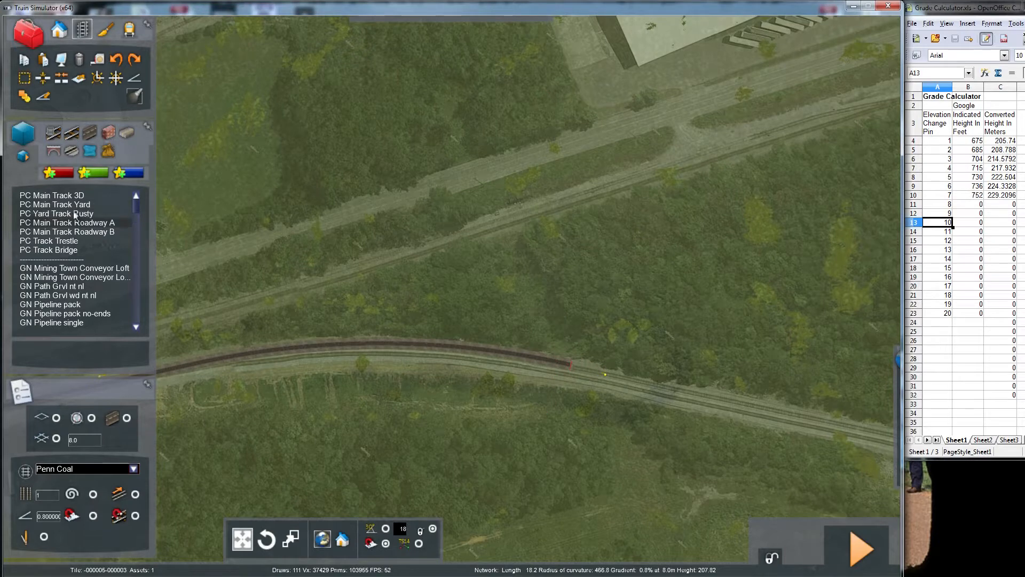
# - Lay a straight of PC Main Track Yard about 441 m long from the trimmed track end, following the imagery past the marker
pyautogui.click(59, 205)
pyautogui.moveTo(572, 366); pyautogui.dragTo(789, 422)
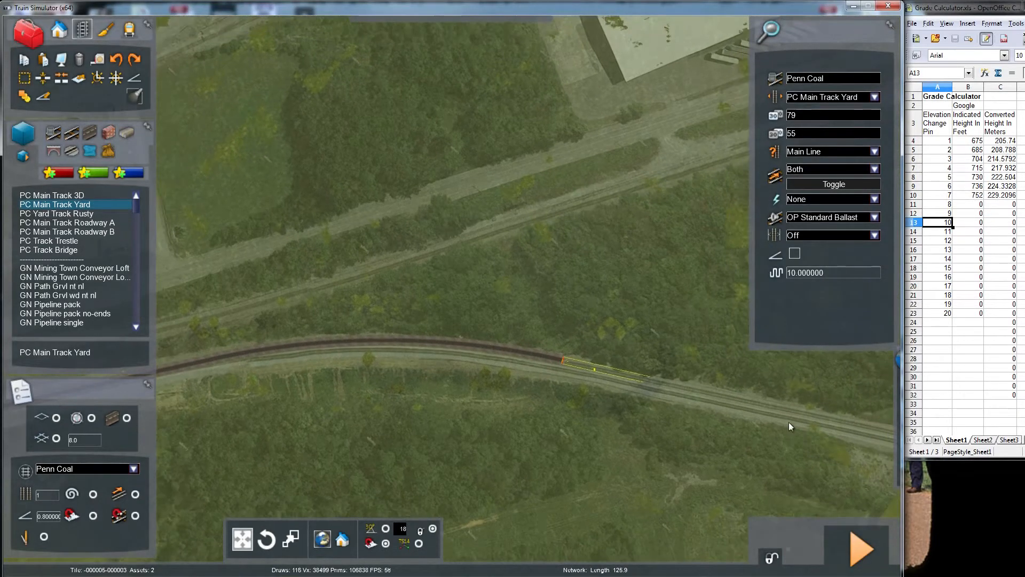
pyautogui.press('Right')
pyautogui.moveTo(800, 426); pyautogui.dragTo(773, 424, button='right')
pyautogui.press('Right')
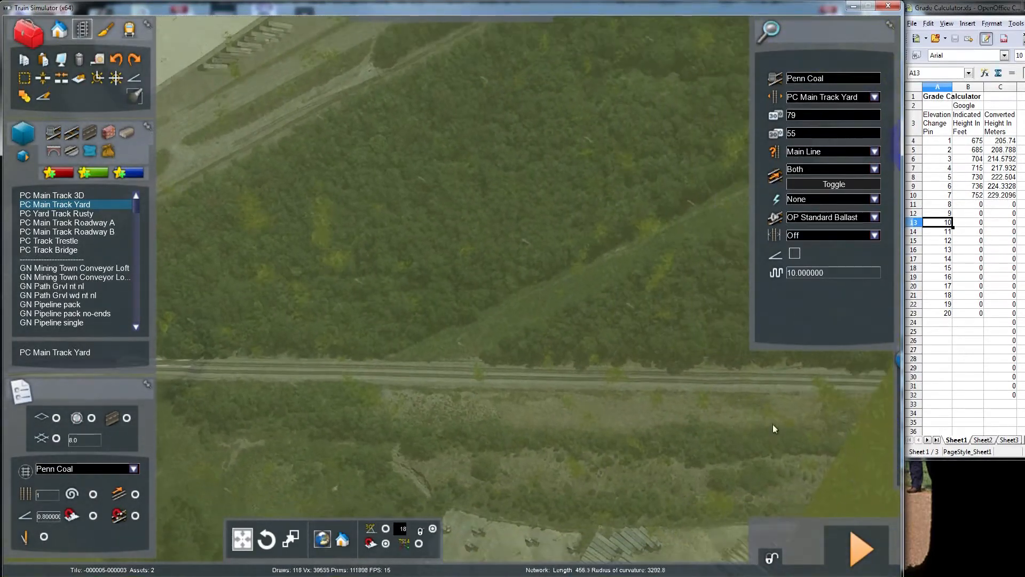
pyautogui.click(792, 374)
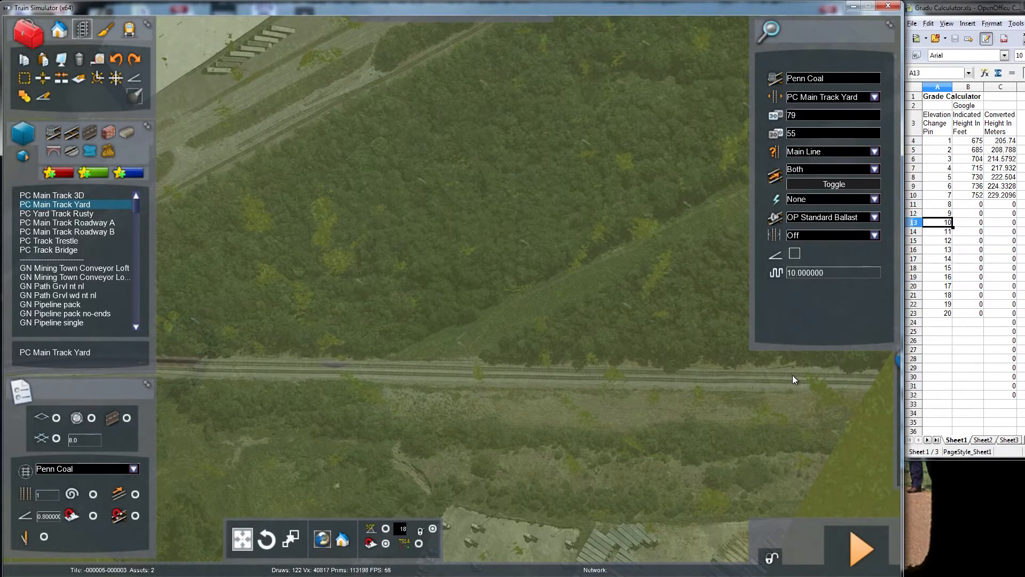
# - Fit the terrain to the new straight track by painting along its whole length
pyautogui.press('Left')
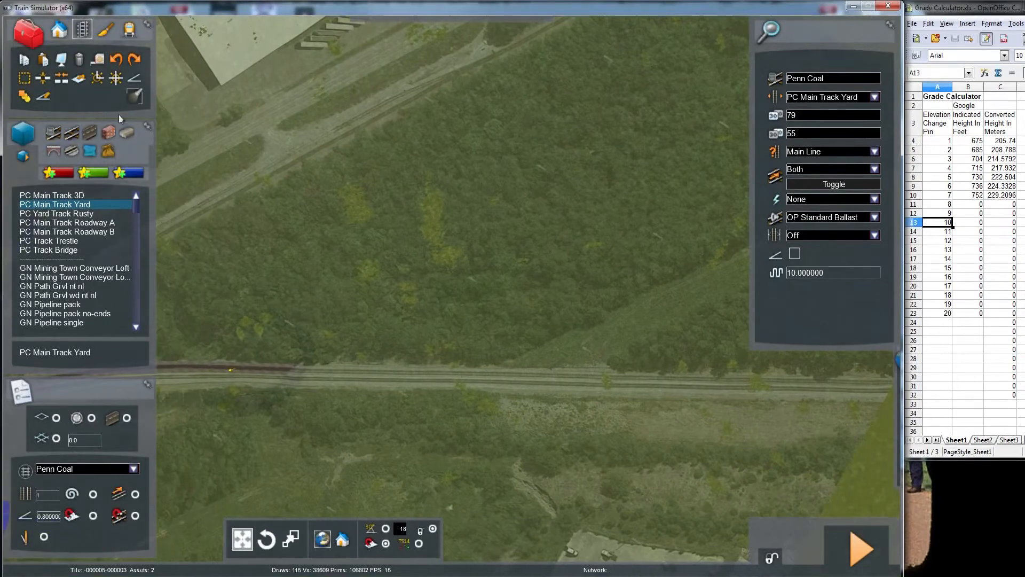
pyautogui.click(106, 30)
pyautogui.click(135, 78)
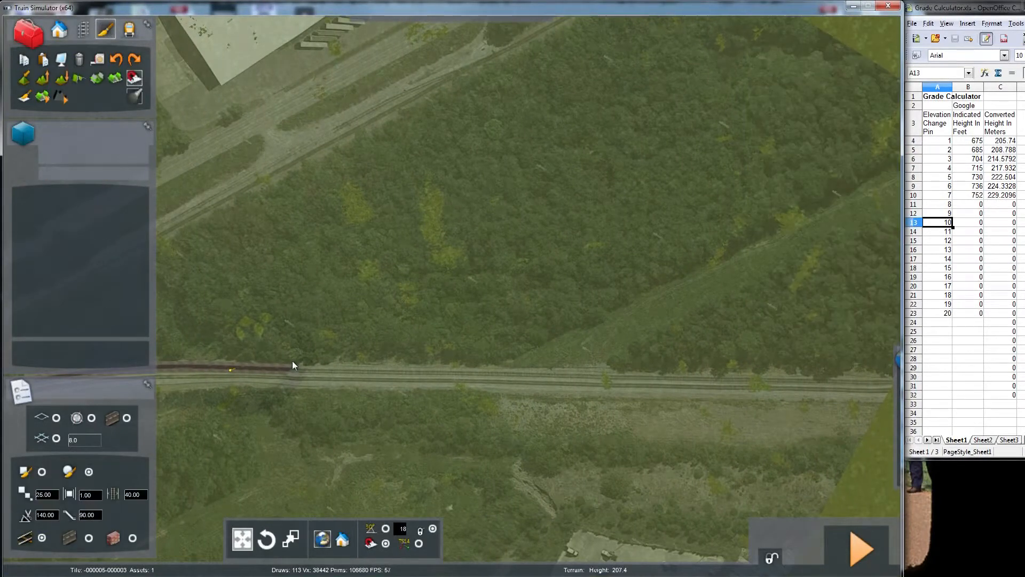
pyautogui.moveTo(285, 374)
pyautogui.mouseDown()
pyautogui.moveTo(782, 377)
pyautogui.moveTo(834, 384)
pyautogui.moveTo(837, 395)
pyautogui.mouseUp()
pyautogui.press('Right')
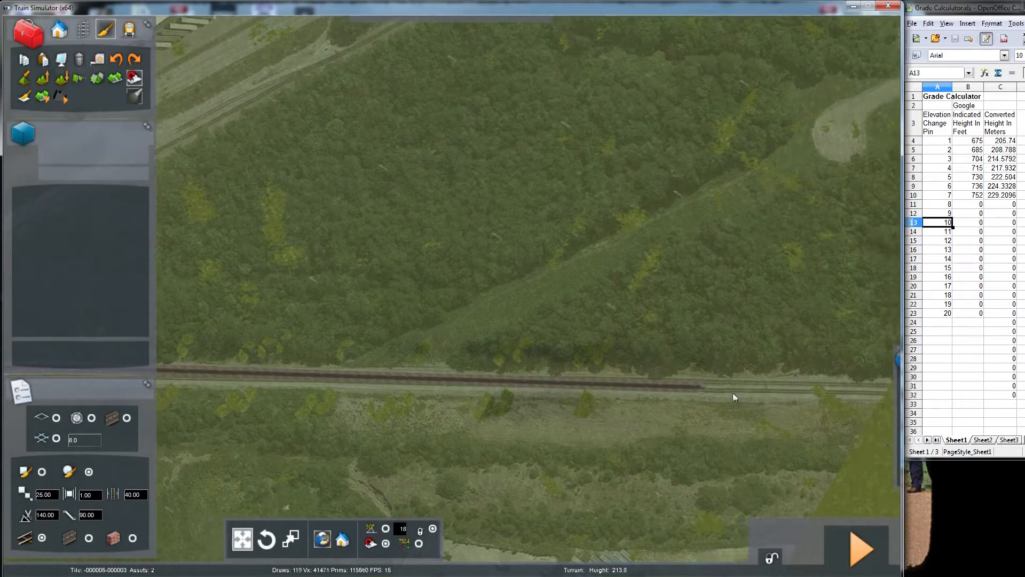
pyautogui.press('Right')
pyautogui.moveTo(624, 388); pyautogui.dragTo(771, 390)
# - Delete the straight track of about 441 m that runs past the yellow marker
pyautogui.press('Left')
pyautogui.press('Left')
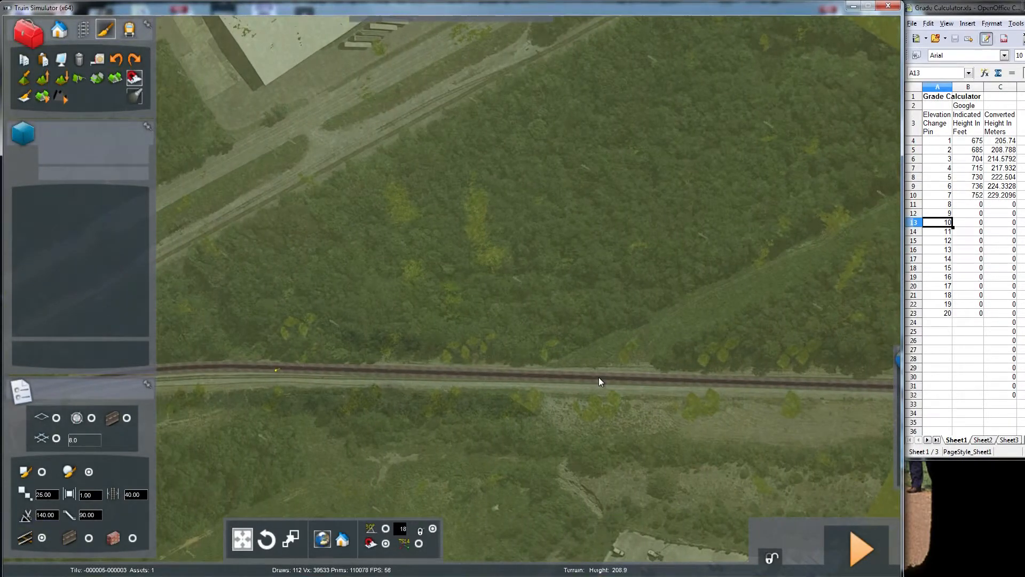
pyautogui.scroll(3, 603, 388)
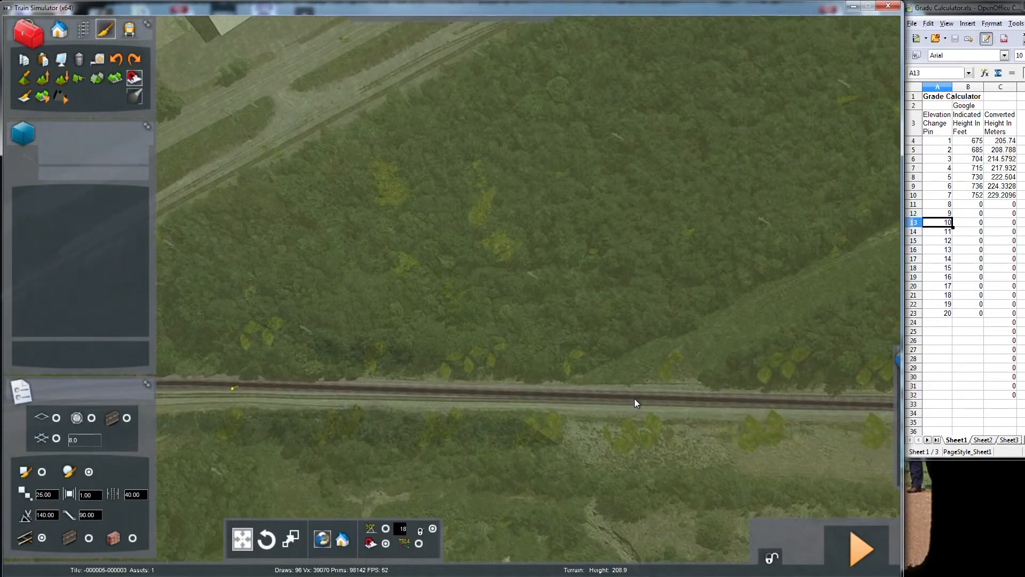
pyautogui.click(81, 29)
pyautogui.click(595, 395)
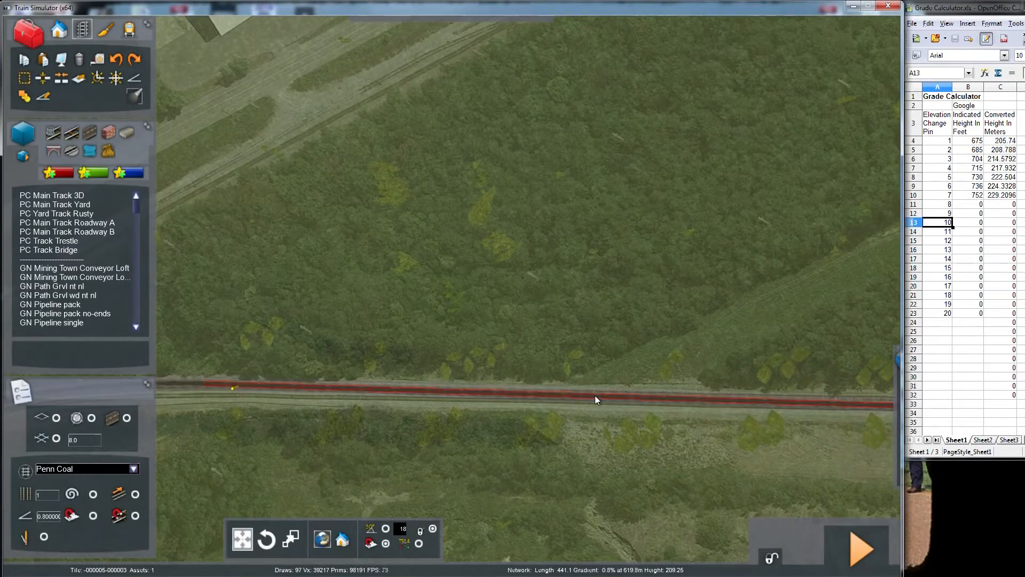
pyautogui.press('Left')
pyautogui.press('Delete')
# - Delete the curved track of about 206 m that ends just before the yellow marker
pyautogui.press('Left')
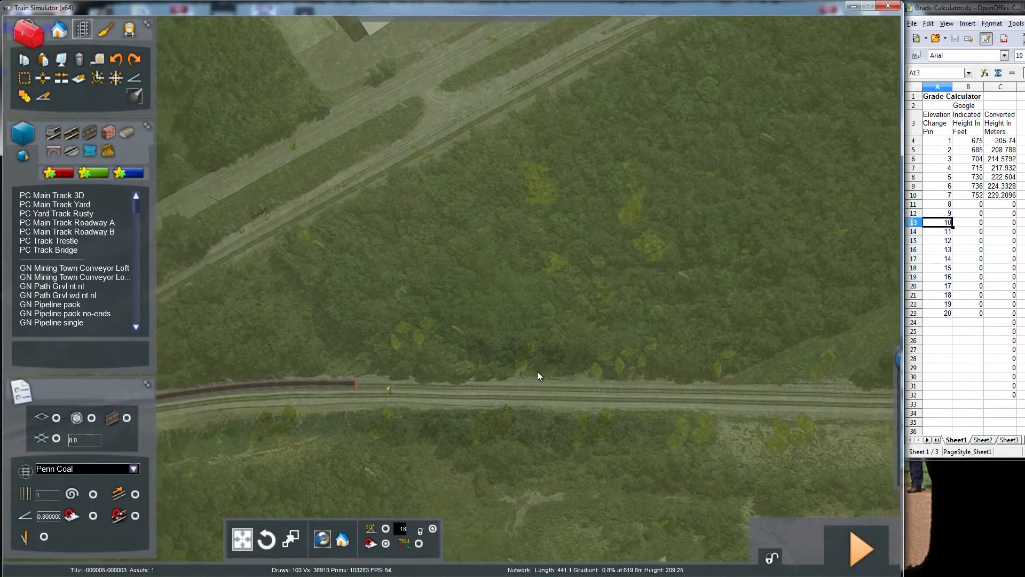
pyautogui.scroll(1, 537, 370)
pyautogui.press('Down')
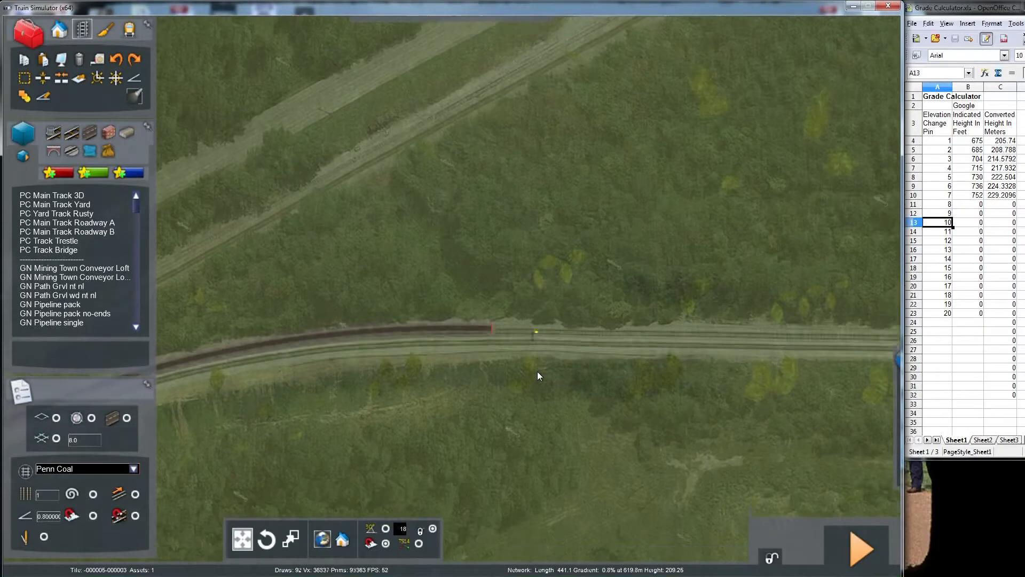
pyautogui.press('Left')
pyautogui.scroll(-1, 537, 371)
pyautogui.press('Left')
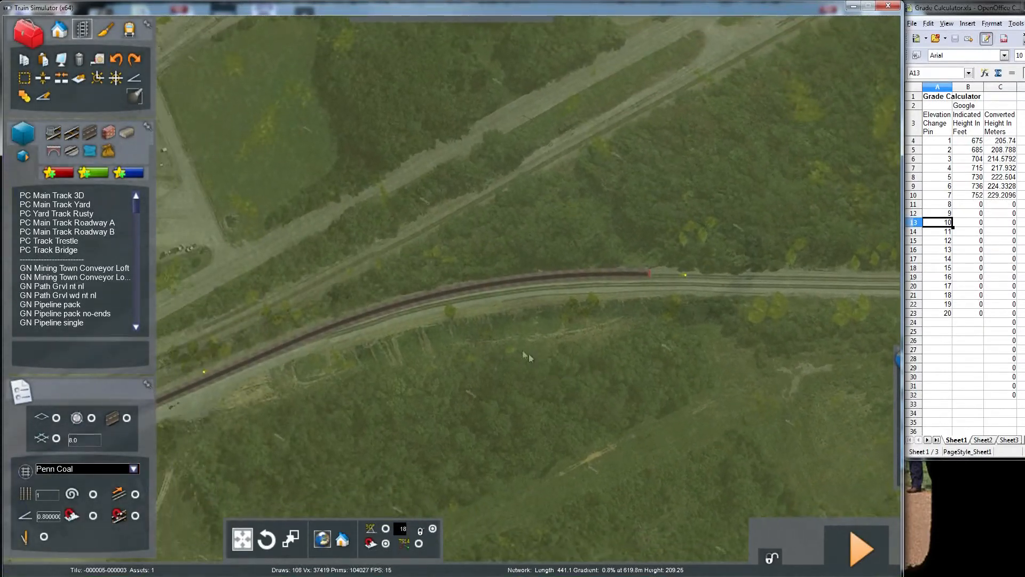
pyautogui.press('Left')
pyautogui.click(495, 294)
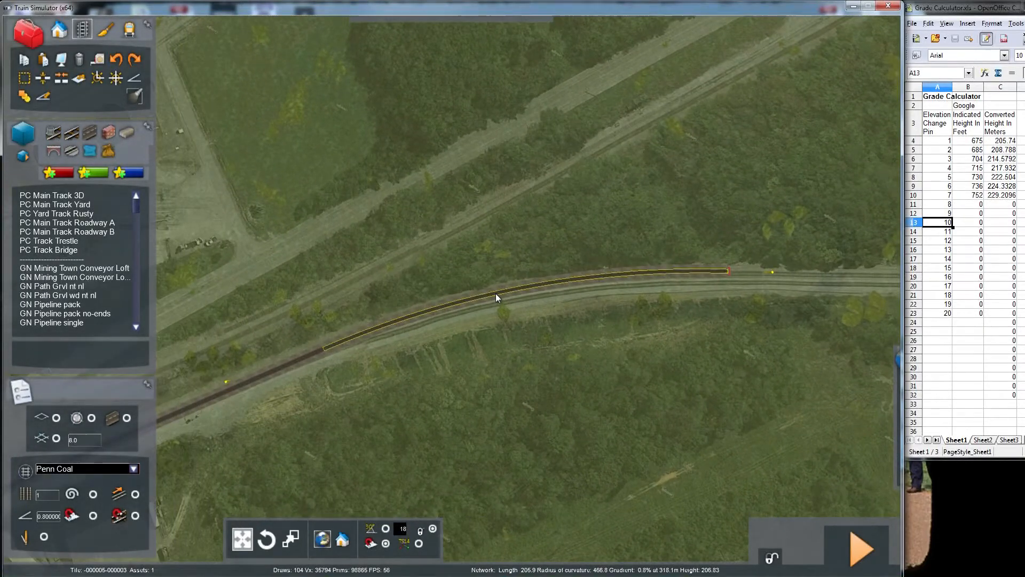
pyautogui.press('Delete')
# - Split the remaining straight track just before its open end and delete the short end piece
pyautogui.press('Left')
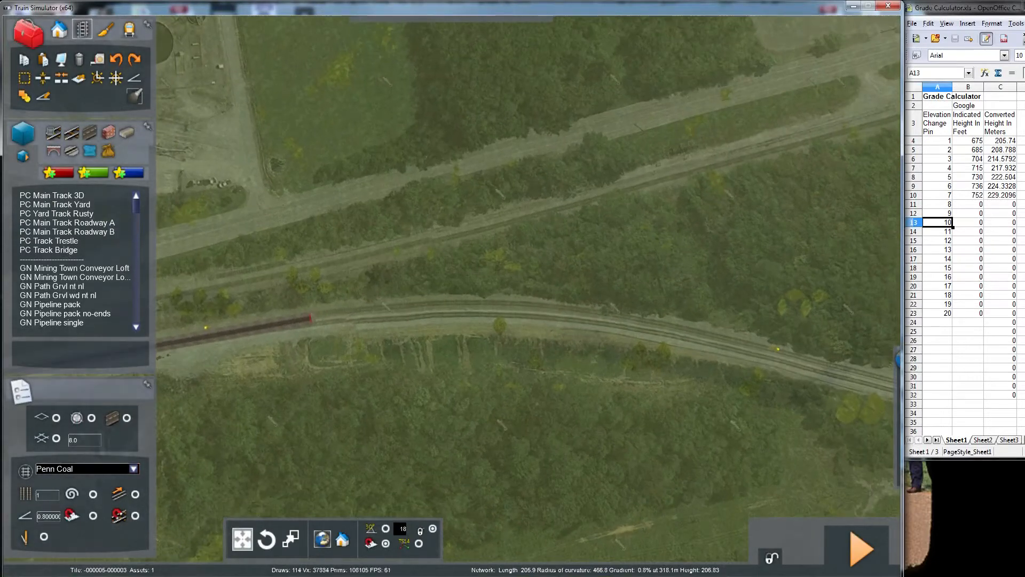
pyautogui.scroll(3, 390, 263)
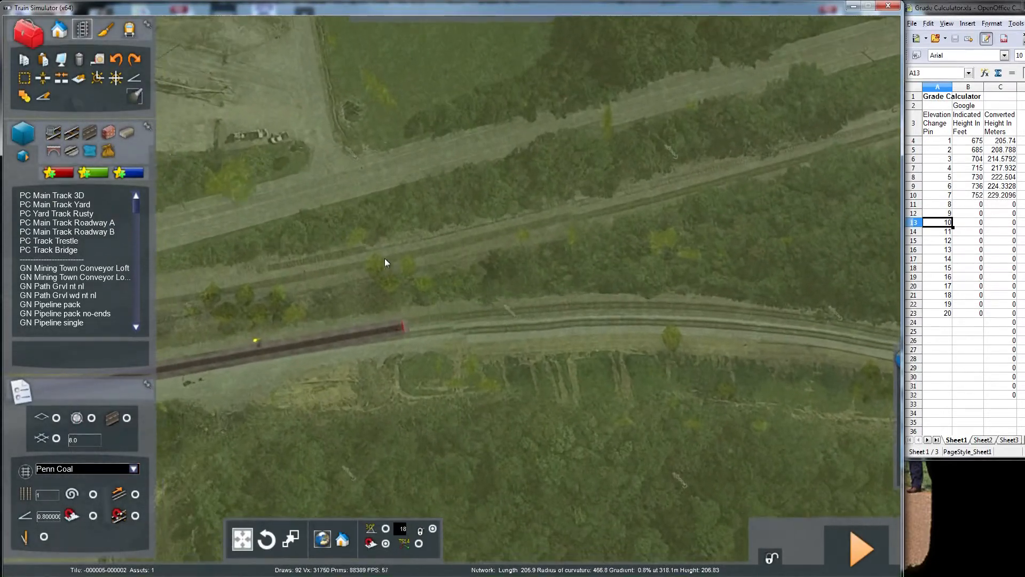
pyautogui.click(44, 80)
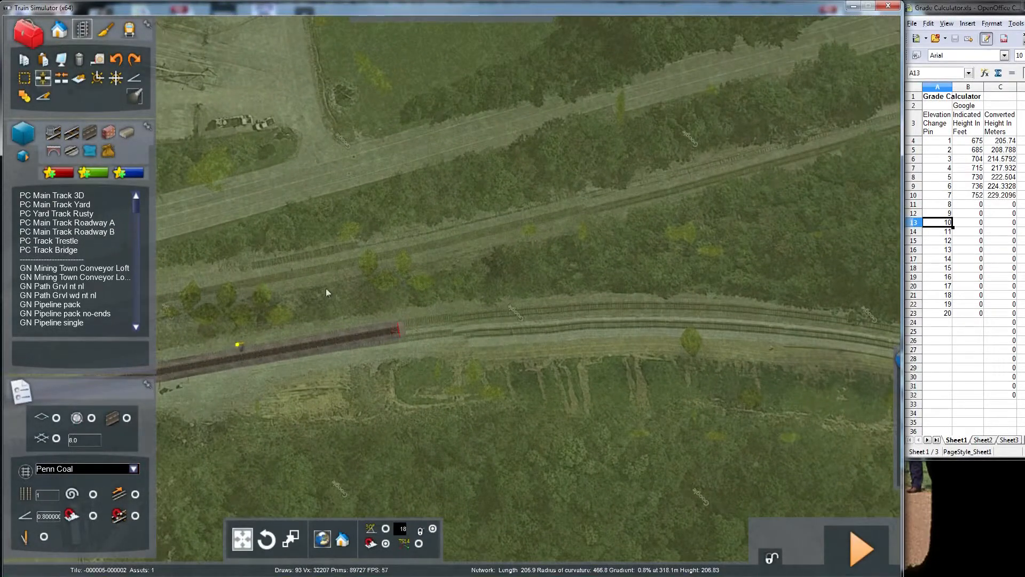
pyautogui.click(385, 335)
pyautogui.click(391, 331)
pyautogui.press('Delete')
# - Choose PC Main Track Yard for laying, with line type Yard and both speed limits at 45
pyautogui.click(86, 205)
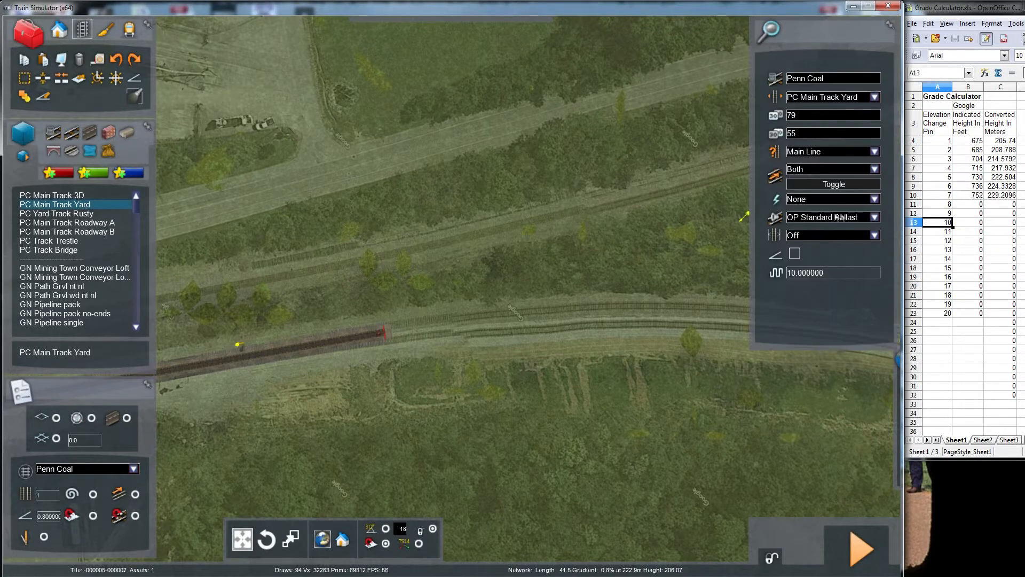
pyautogui.click(874, 152)
pyautogui.click(822, 177)
pyautogui.write('45')
pyautogui.moveTo(802, 133); pyautogui.dragTo(784, 134)
pyautogui.write('45')
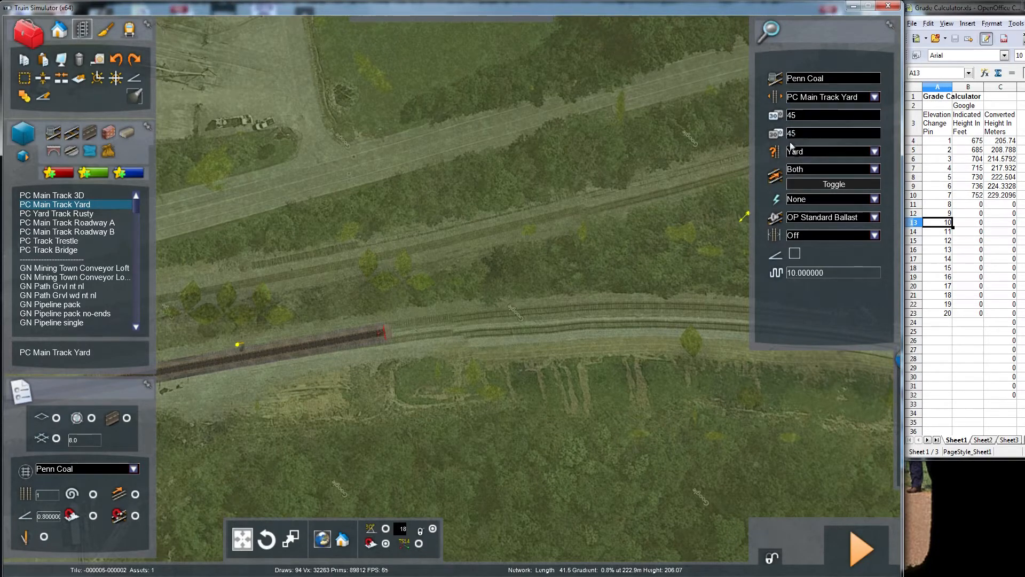
pyautogui.click(385, 332)
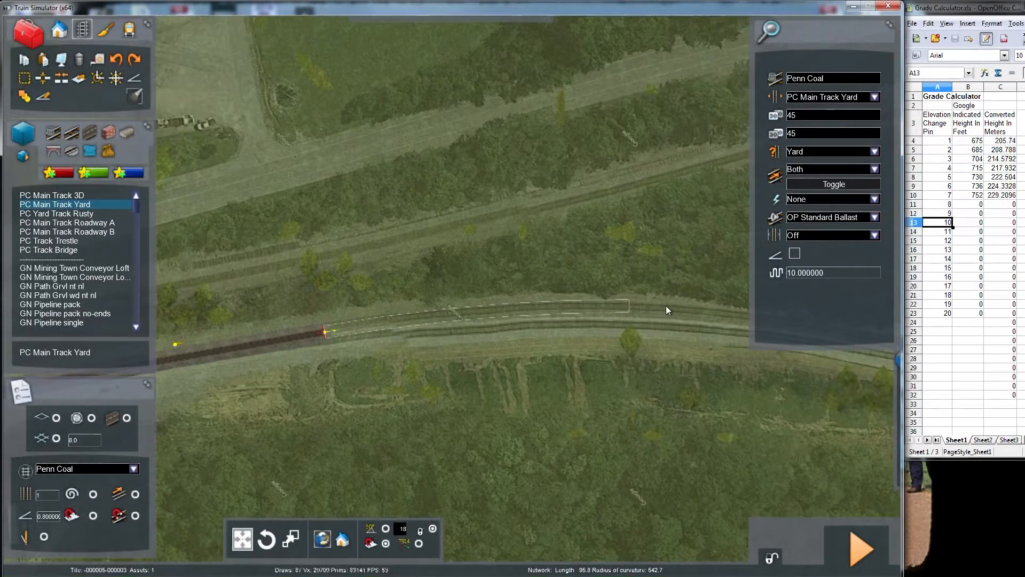
pyautogui.press('Right')
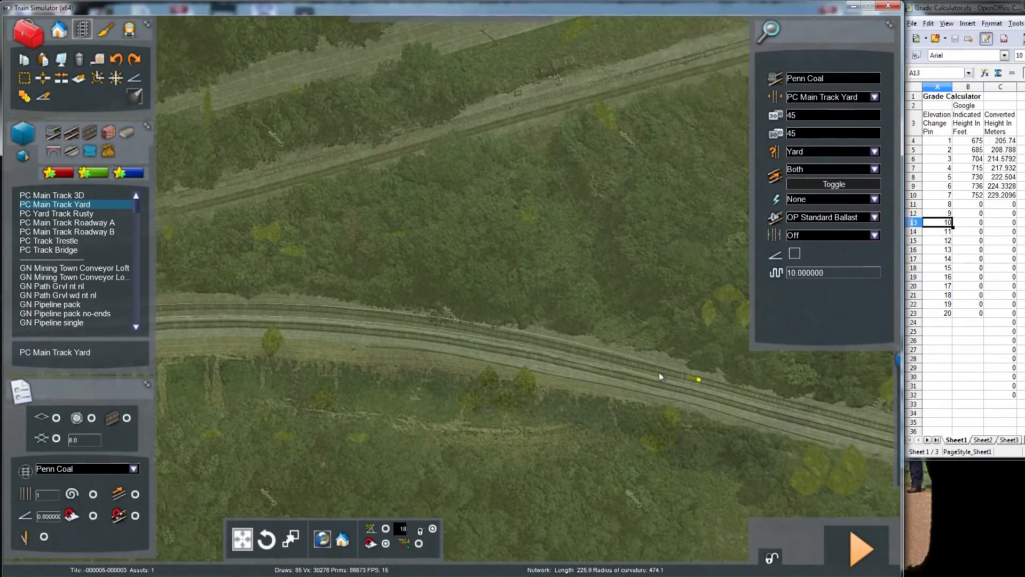
pyautogui.click(575, 350)
pyautogui.press('Right')
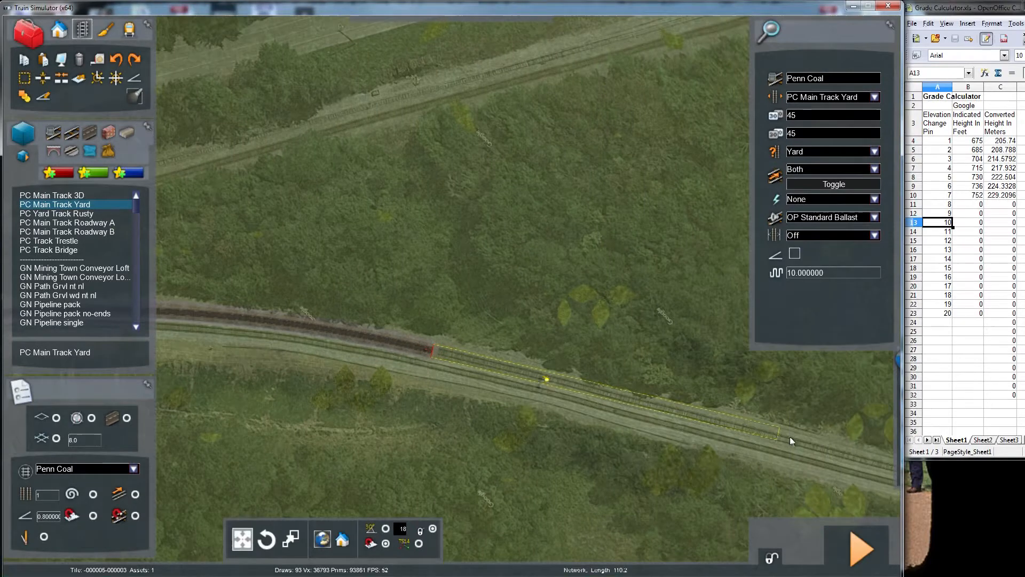
pyautogui.press('Left')
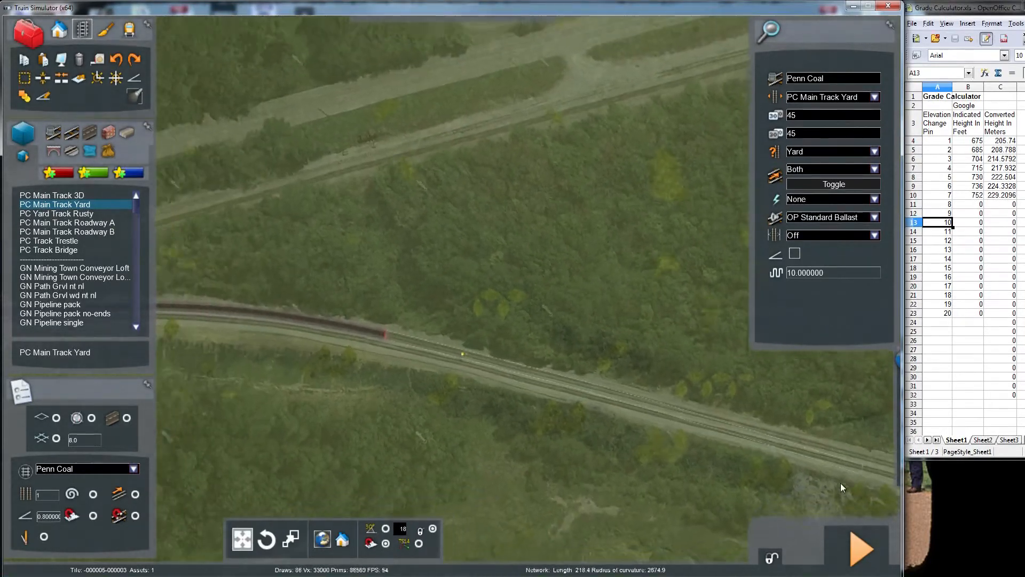
pyautogui.click(854, 440)
pyautogui.press('Left')
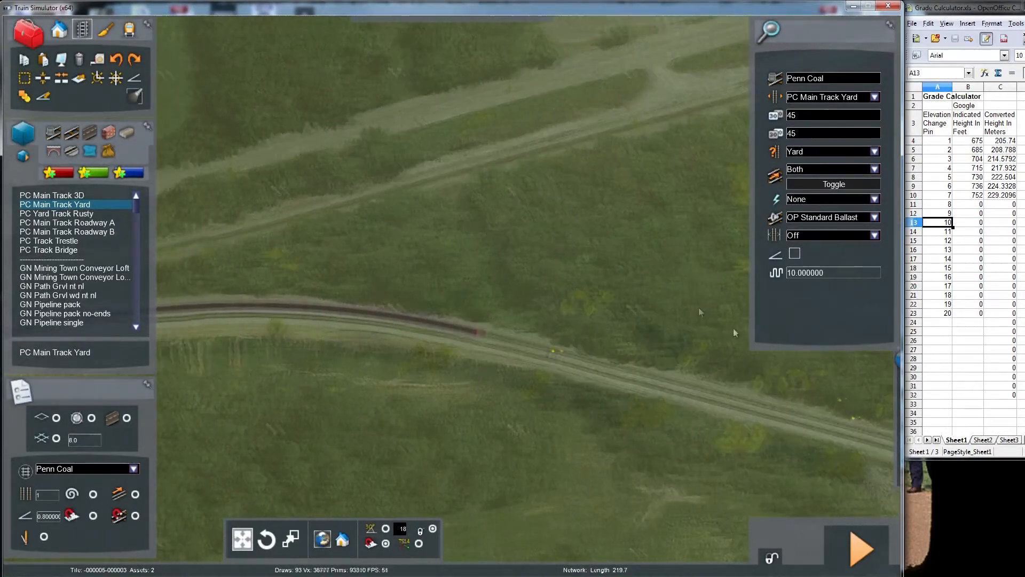
pyautogui.click(116, 57)
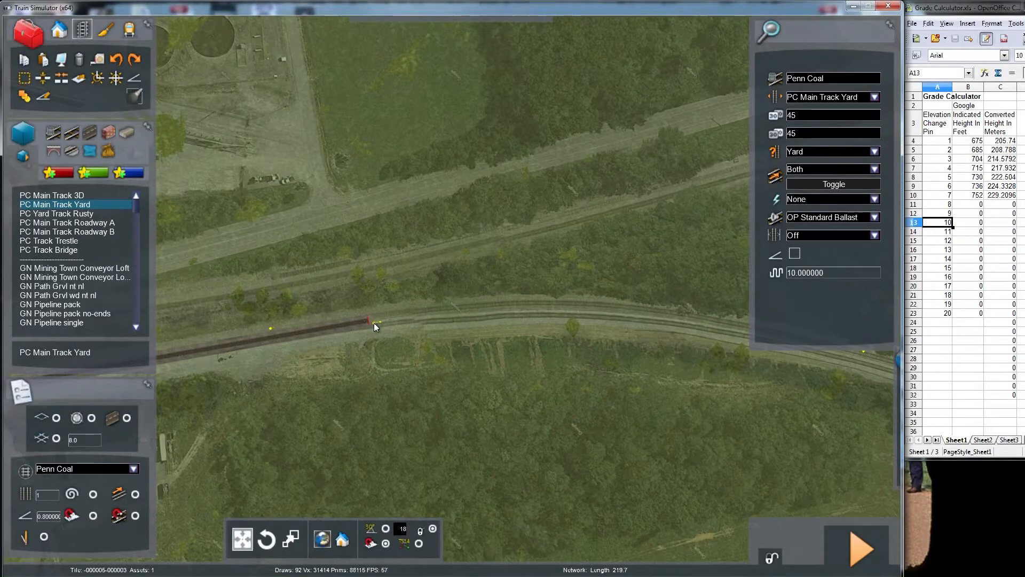
# - Lay a curve about 203 m long with a radius of about 475 m from the trimmed track end, following the imagery
pyautogui.click(370, 321)
pyautogui.press('Right')
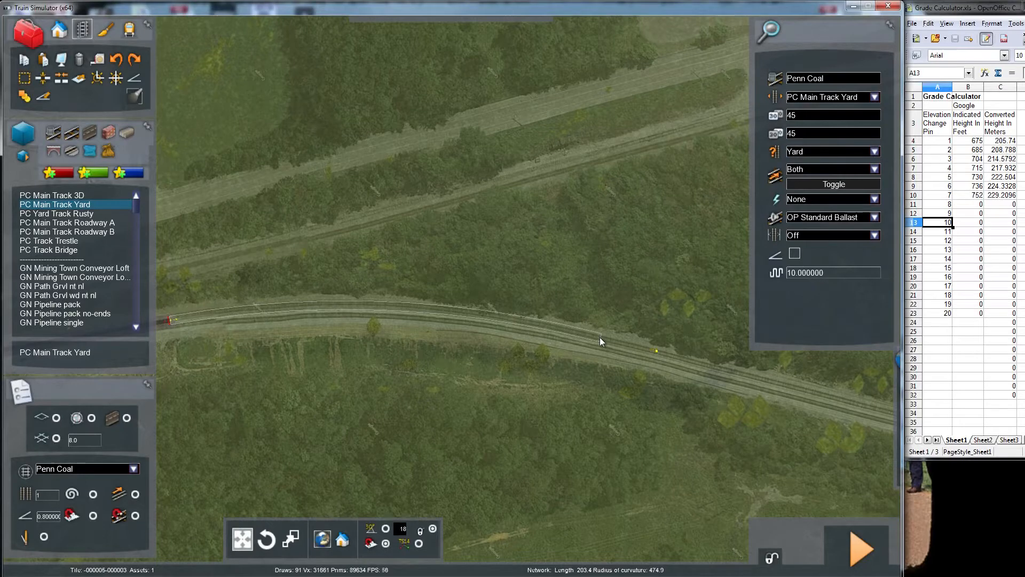
pyautogui.click(600, 338)
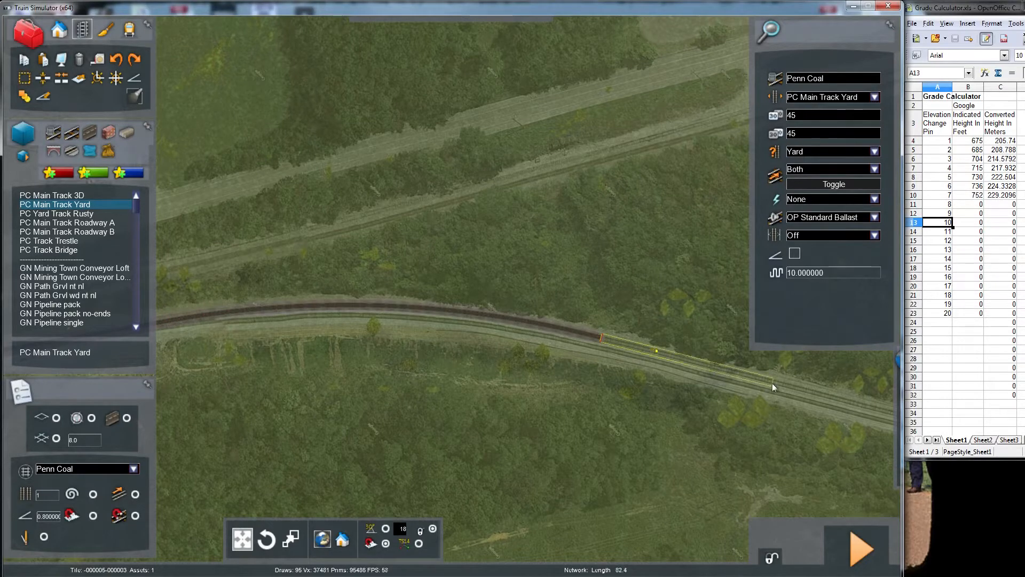
# - Lay a 500 m straight from the end of the curve, following the imagery toward the far yellow marker
pyautogui.press('Right')
pyautogui.press('Right')
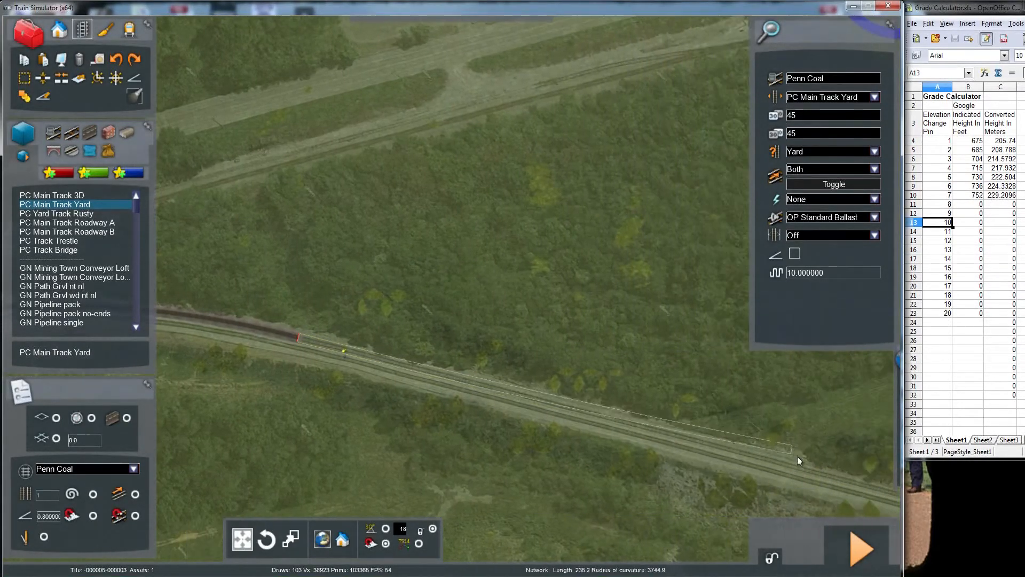
pyautogui.press('Right')
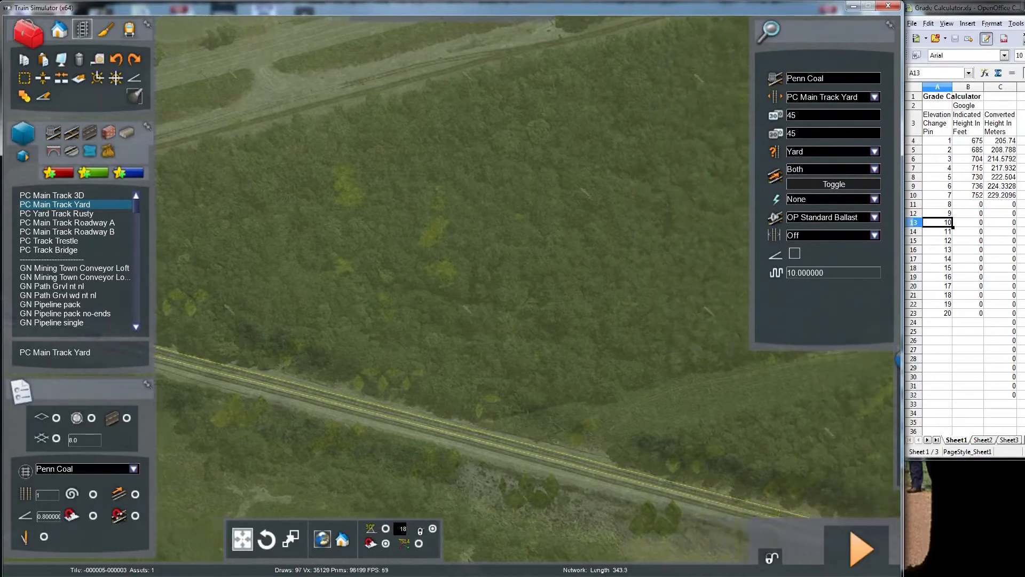
pyautogui.press('Right')
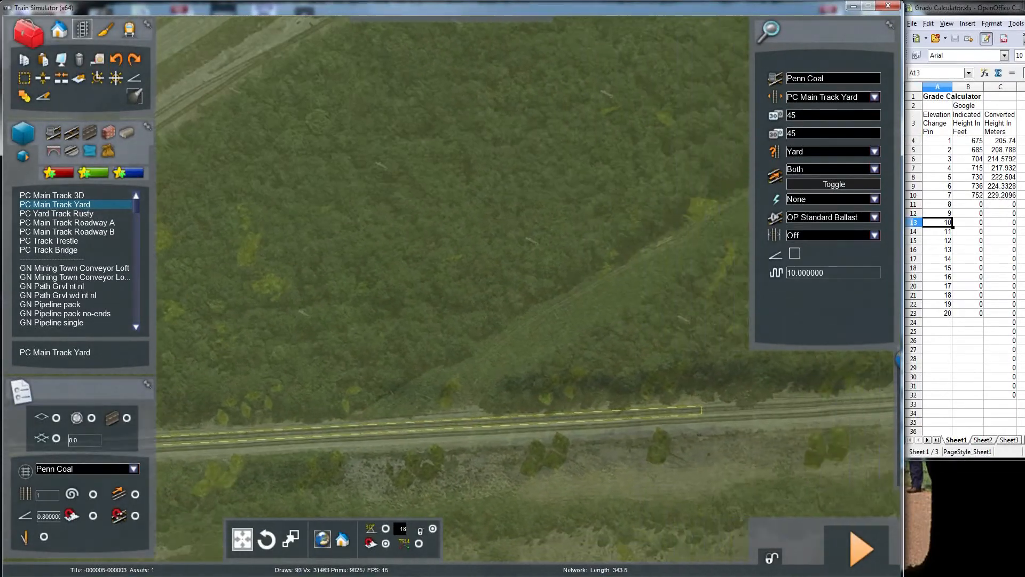
pyautogui.press('Right')
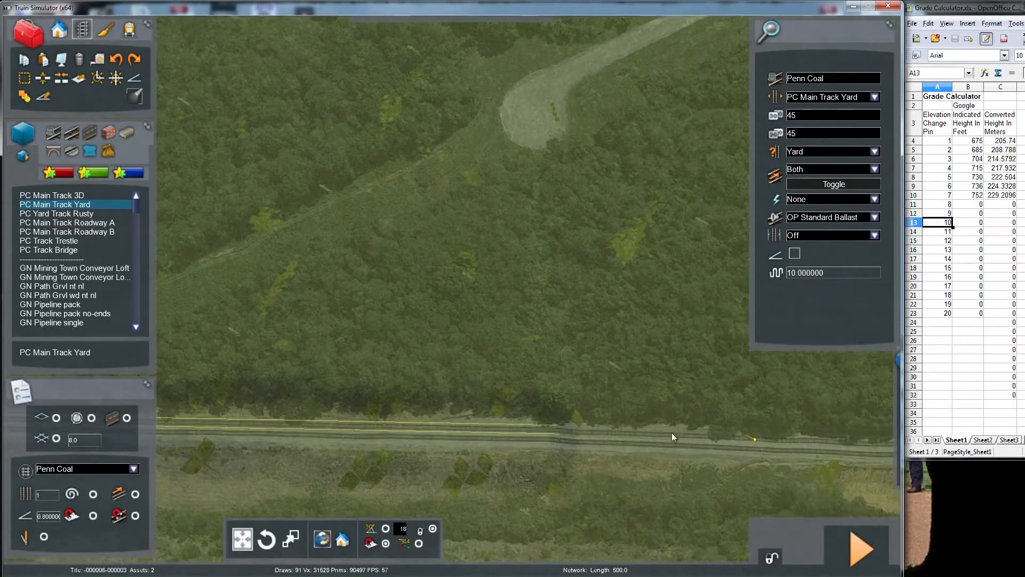
pyautogui.click(707, 440)
# - Fit the terrain around the end of the new straight by painting along it toward the yellow marker
pyautogui.moveTo(706, 414)
pyautogui.mouseDown(button='right')
pyautogui.moveTo(706, 379)
pyautogui.moveTo(706, 427)
pyautogui.mouseUp(button='right')
pyautogui.scroll(5, 448, 288)
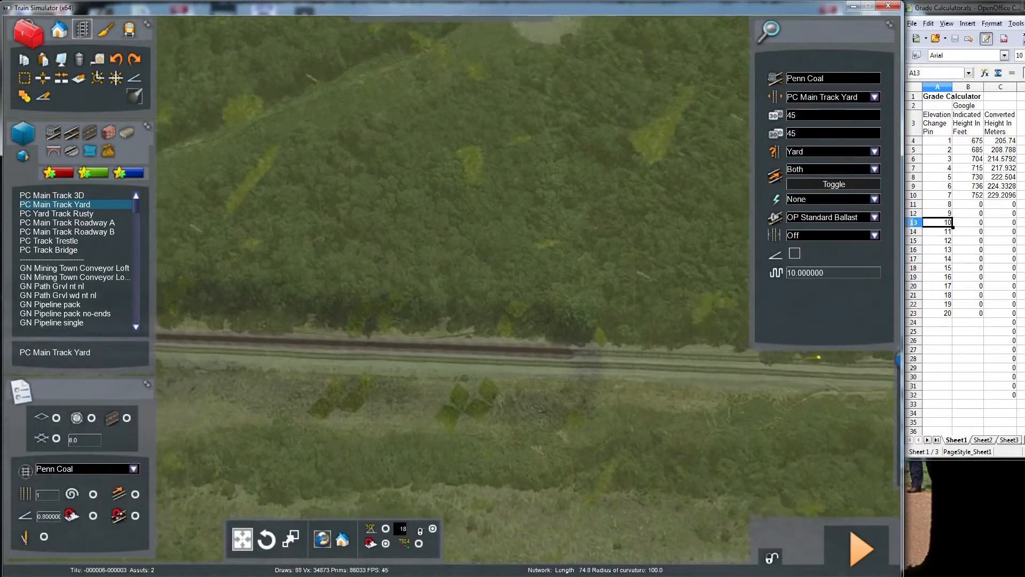
pyautogui.press('Right')
pyautogui.press('Down')
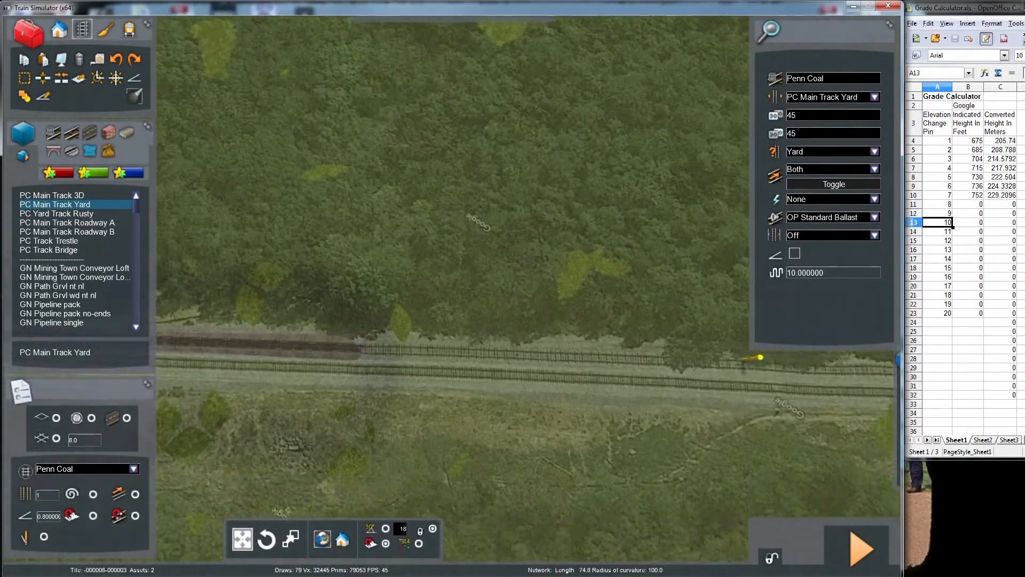
pyautogui.scroll(-4, 449, 288)
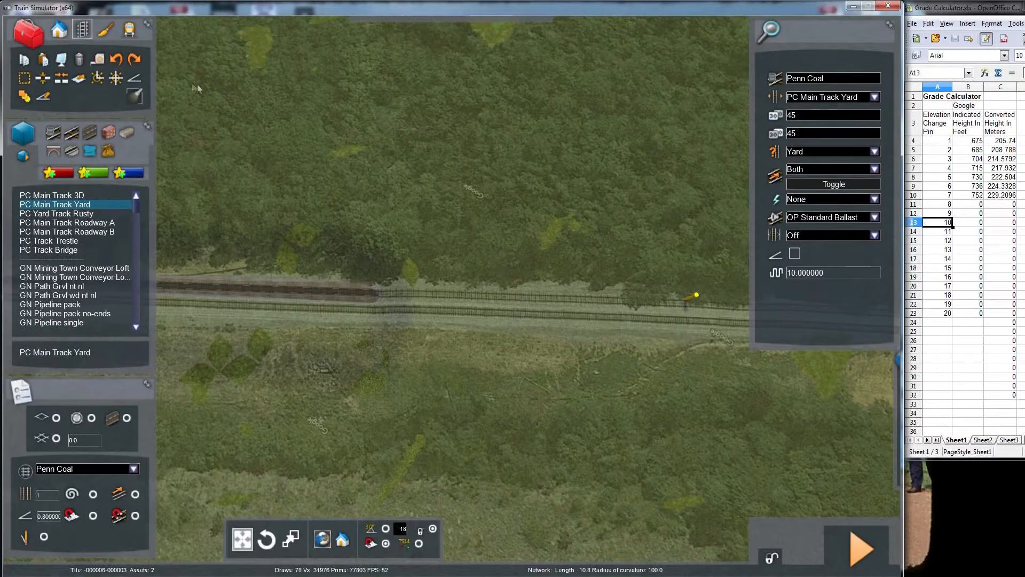
pyautogui.click(106, 30)
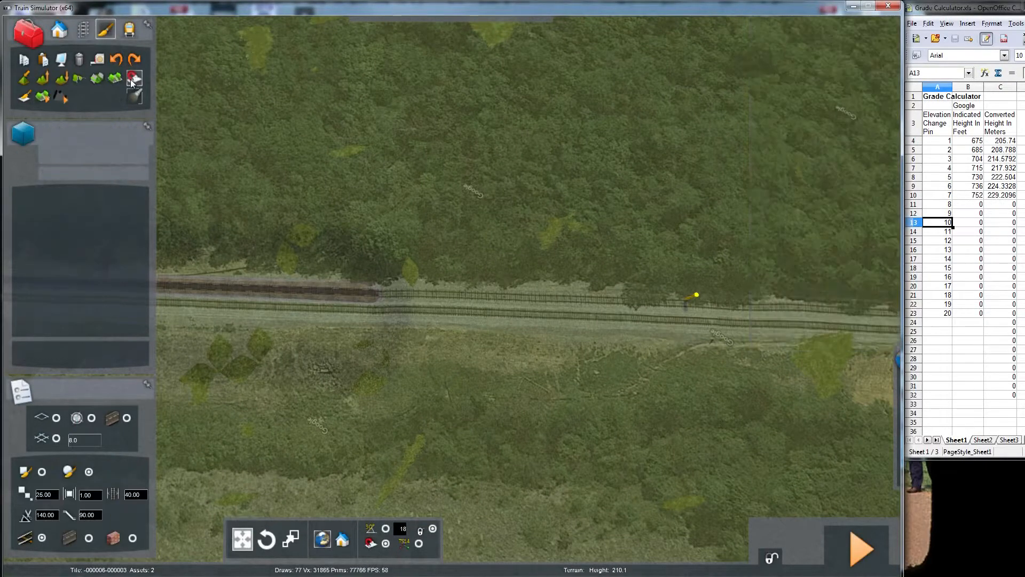
pyautogui.moveTo(368, 296)
pyautogui.mouseDown()
pyautogui.moveTo(623, 308)
pyautogui.moveTo(609, 306)
pyautogui.mouseUp()
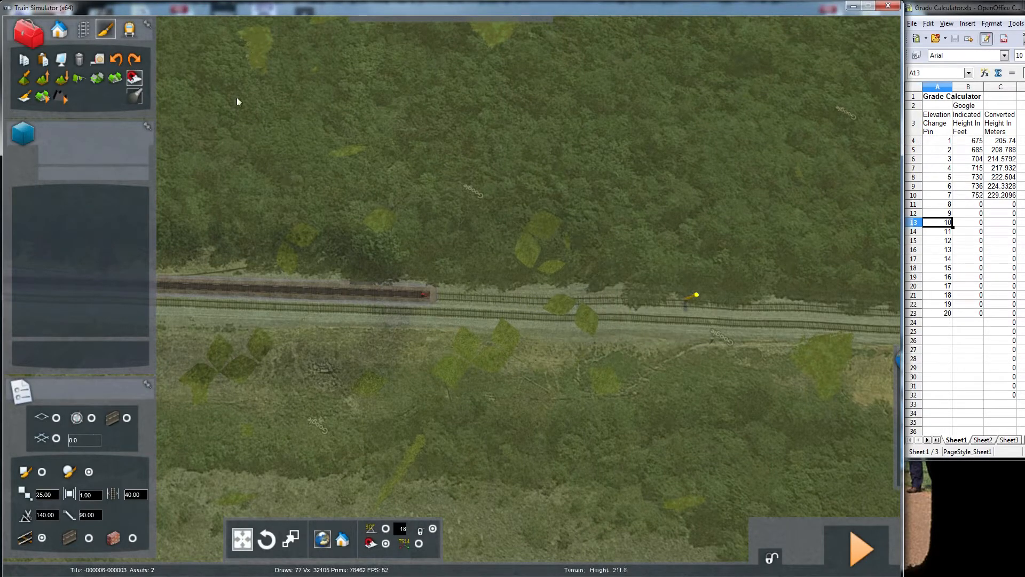
# - Set up PC Main Track Yard again with both speed limits at 45 and line type Yard
pyautogui.click(85, 32)
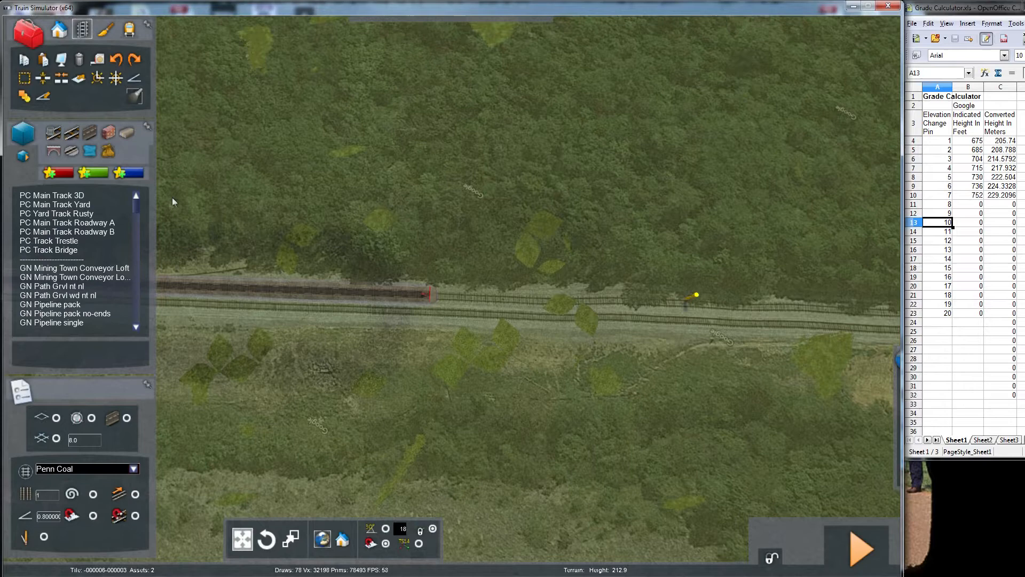
pyautogui.click(64, 204)
pyautogui.doubleClick(809, 116)
pyautogui.write('45')
pyautogui.press('Tab')
pyautogui.write('45')
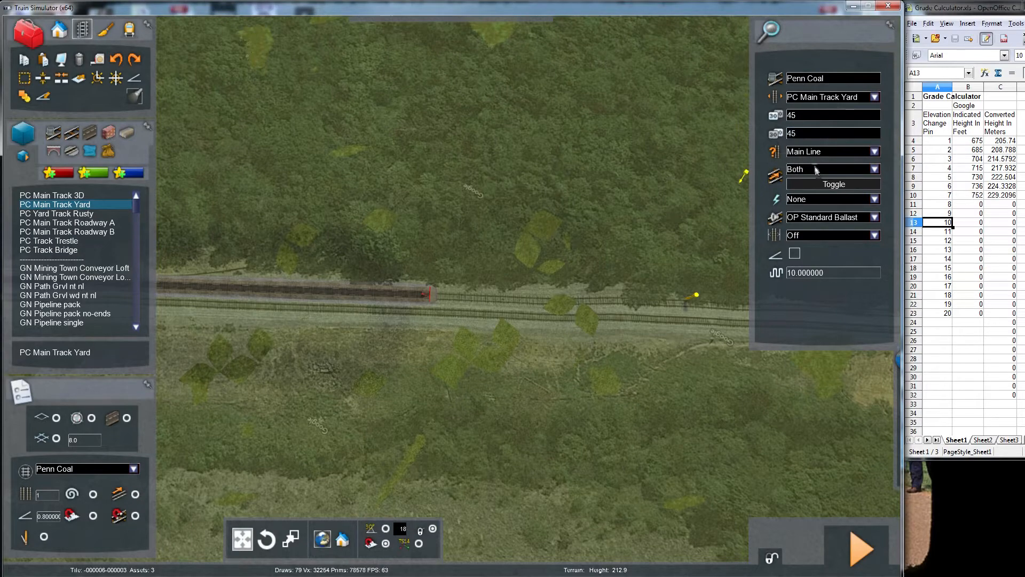
pyautogui.click(873, 151)
pyautogui.click(808, 174)
# - Lay an almost straight section of yard track about 412 m long from the track end to the next yellow marker, following the imagery
pyautogui.moveTo(495, 295); pyautogui.dragTo(538, 257, button='right')
pyautogui.scroll(5, 539, 257)
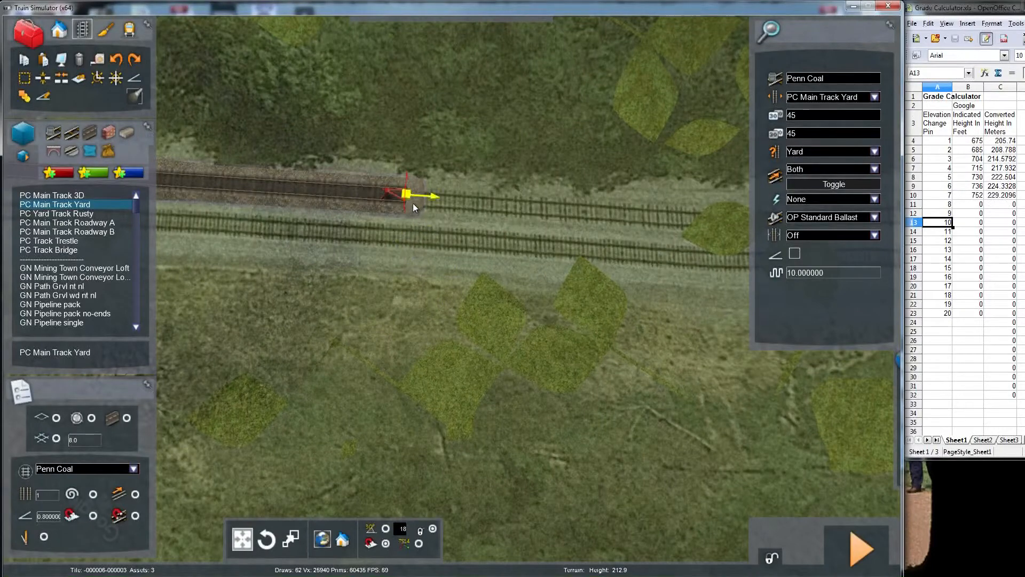
pyautogui.moveTo(413, 203); pyautogui.dragTo(497, 213)
pyautogui.press('Right')
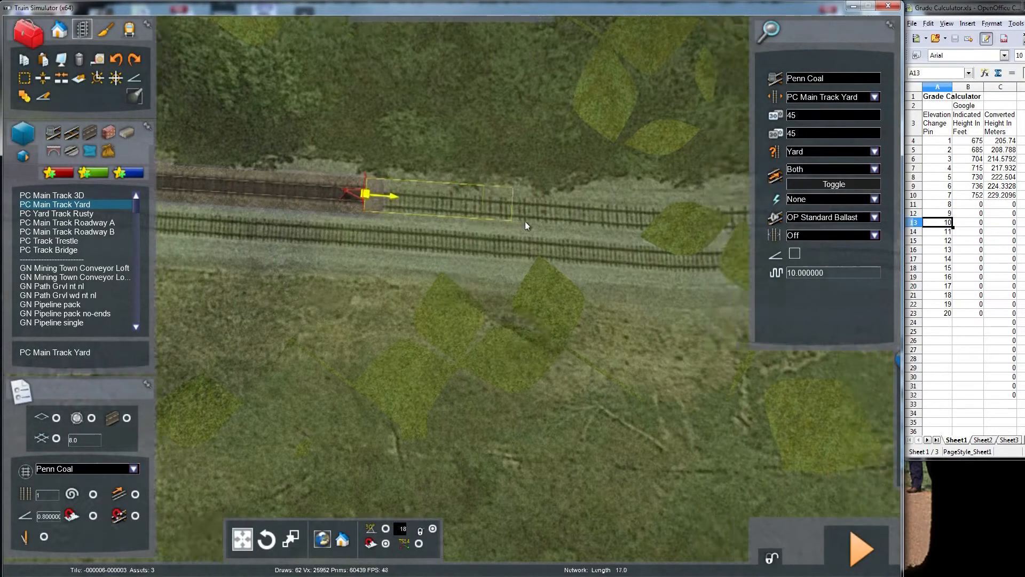
pyautogui.press('Down')
pyautogui.moveTo(530, 261); pyautogui.dragTo(530, 312, button='right')
pyautogui.press('Right')
pyautogui.press('Right')
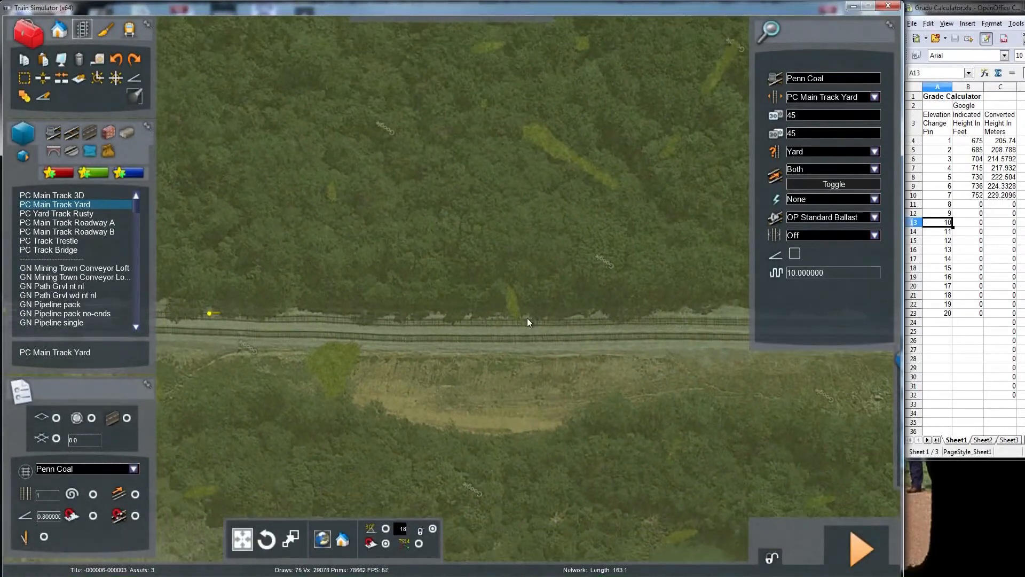
pyautogui.press('Right')
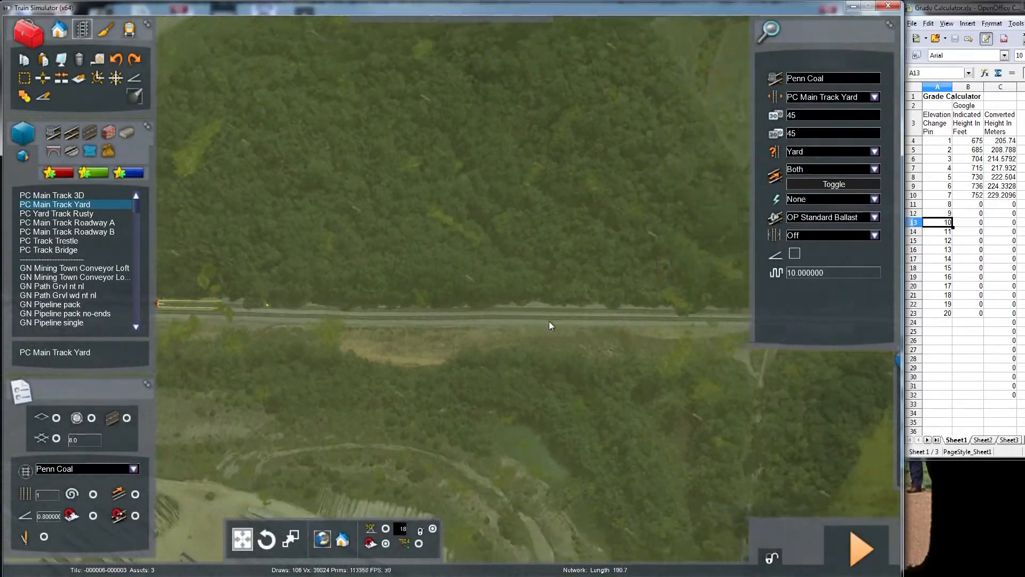
pyautogui.press('Right')
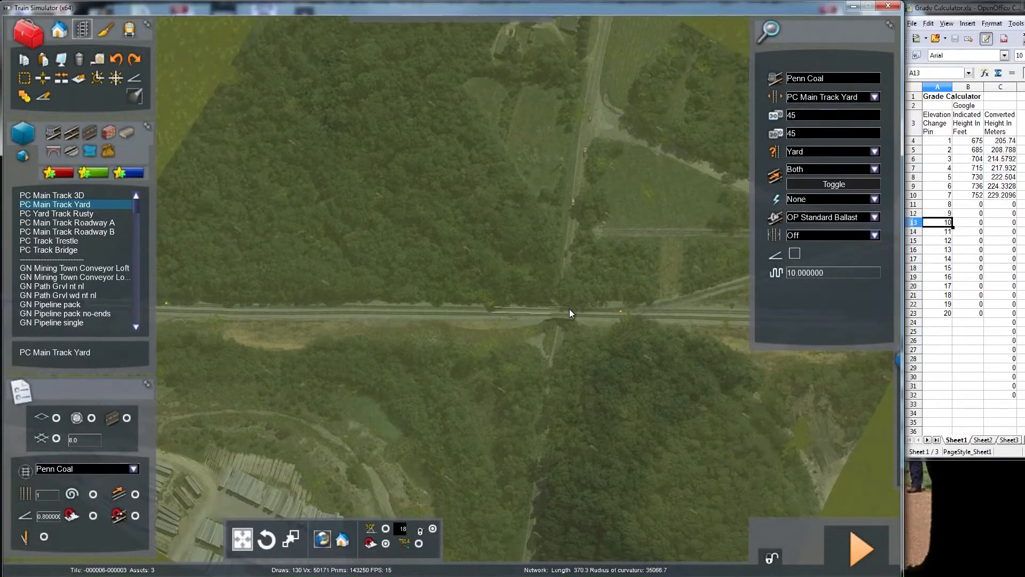
pyautogui.click(620, 312)
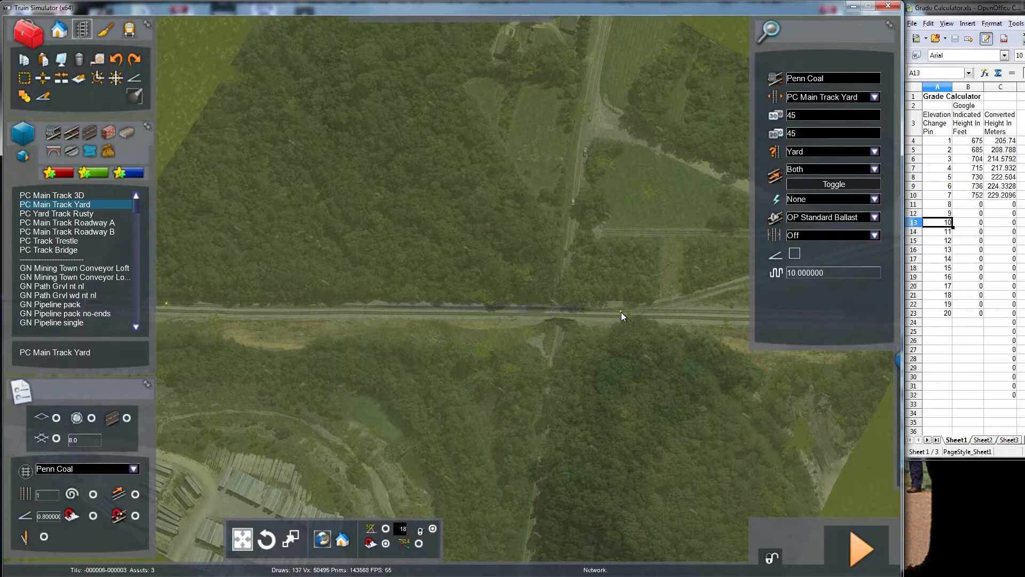
pyautogui.press('Right')
pyautogui.scroll(4, 621, 312)
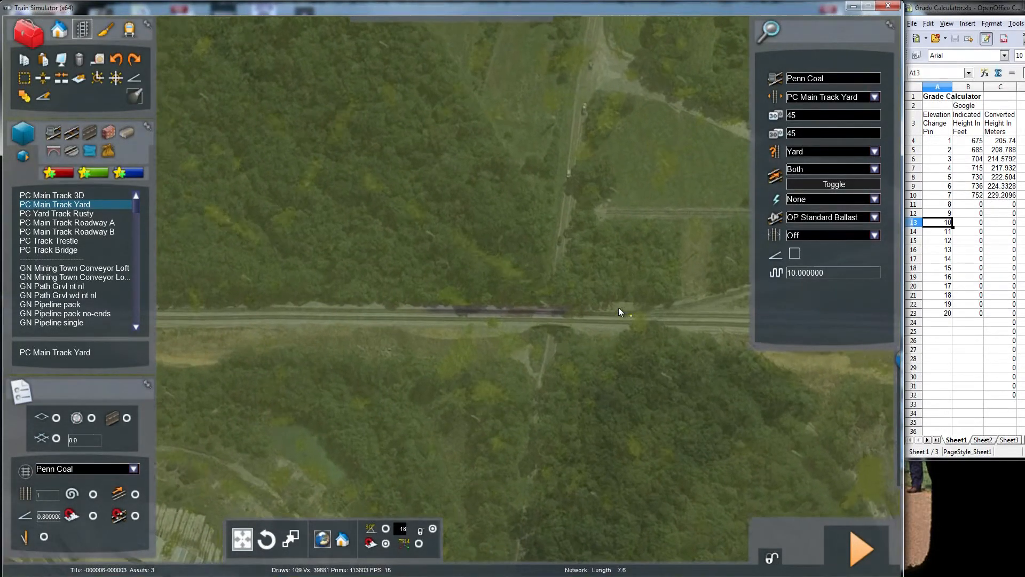
pyautogui.press('Right')
pyautogui.press('Right')
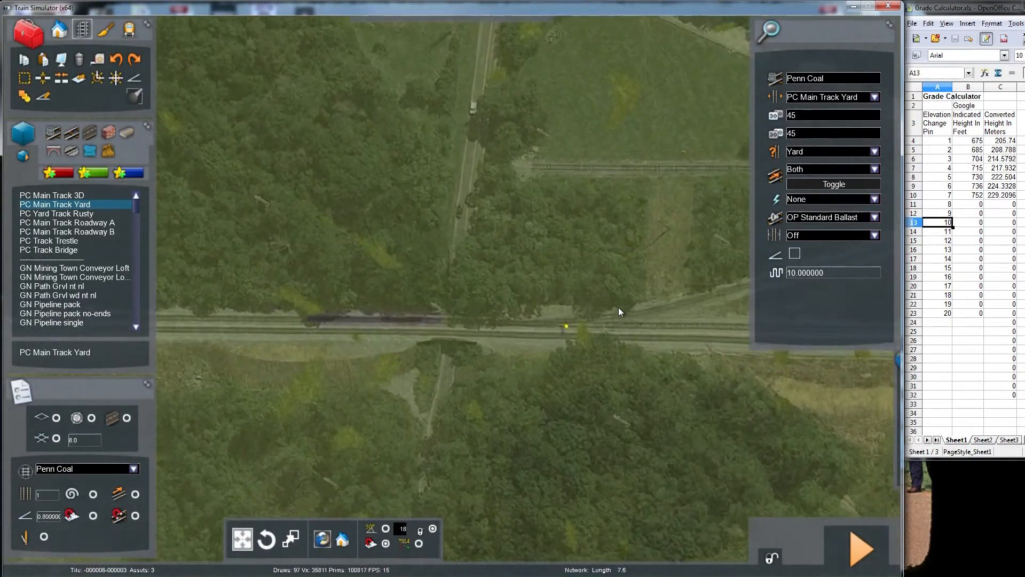
pyautogui.scroll(3, 619, 307)
pyautogui.press('Right')
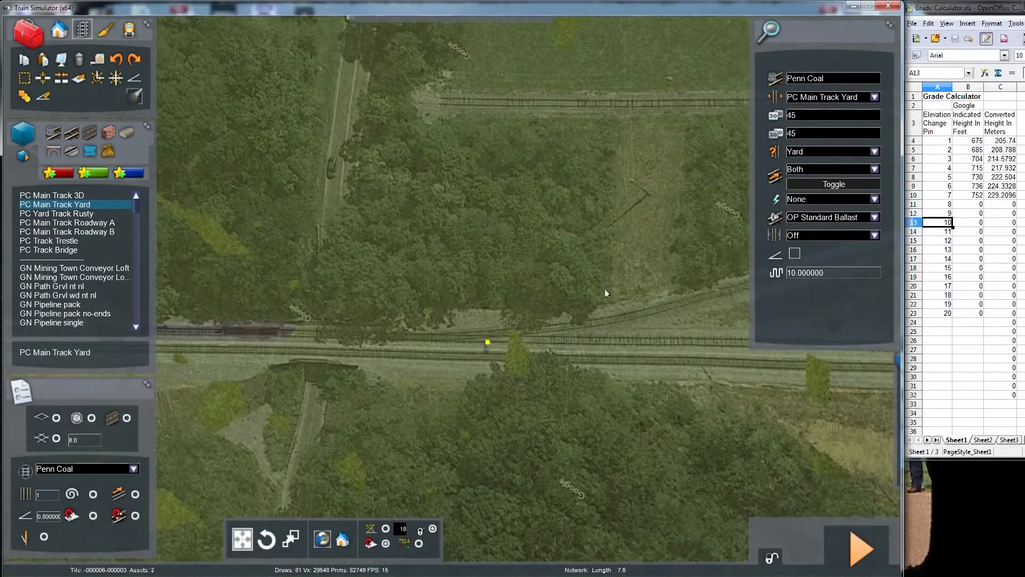
pyautogui.scroll(-3, 555, 218)
pyautogui.press('Delete')
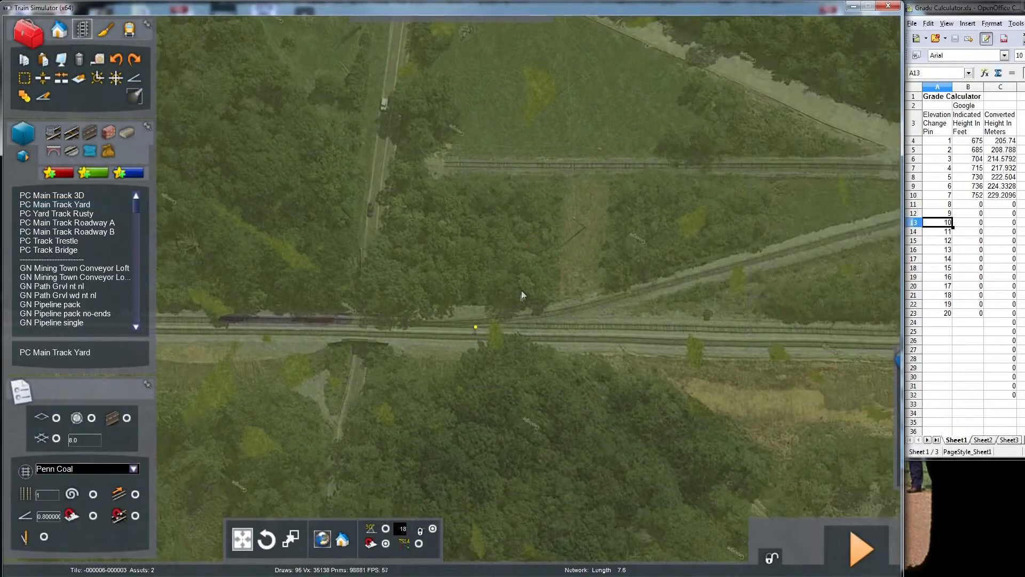
# - Fit the terrain along the new section by painting from the yellow marker back to its start
pyautogui.press('Left')
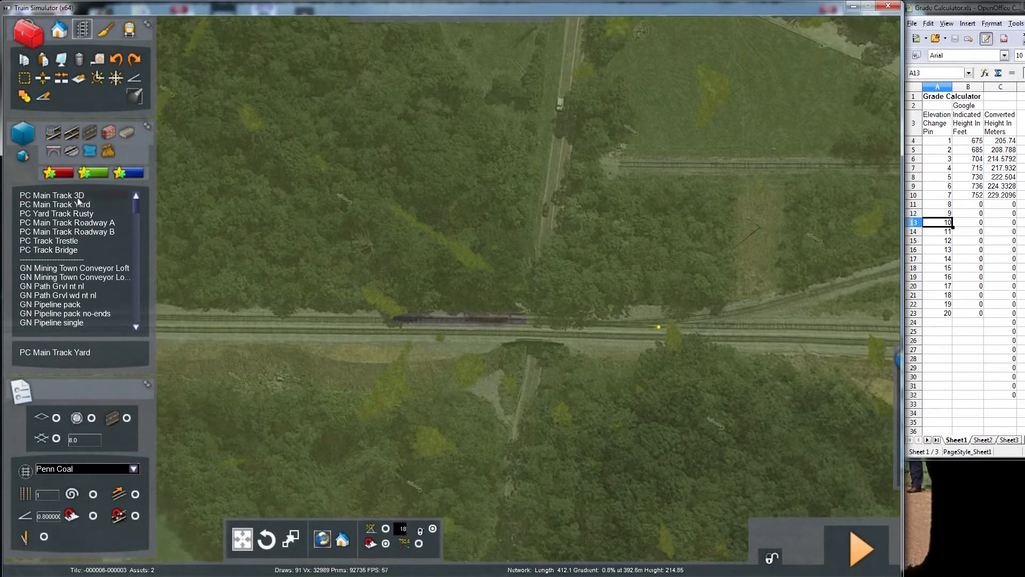
pyautogui.click(106, 29)
pyautogui.moveTo(648, 323)
pyautogui.mouseDown()
pyautogui.moveTo(238, 320)
pyautogui.moveTo(243, 306)
pyautogui.mouseUp()
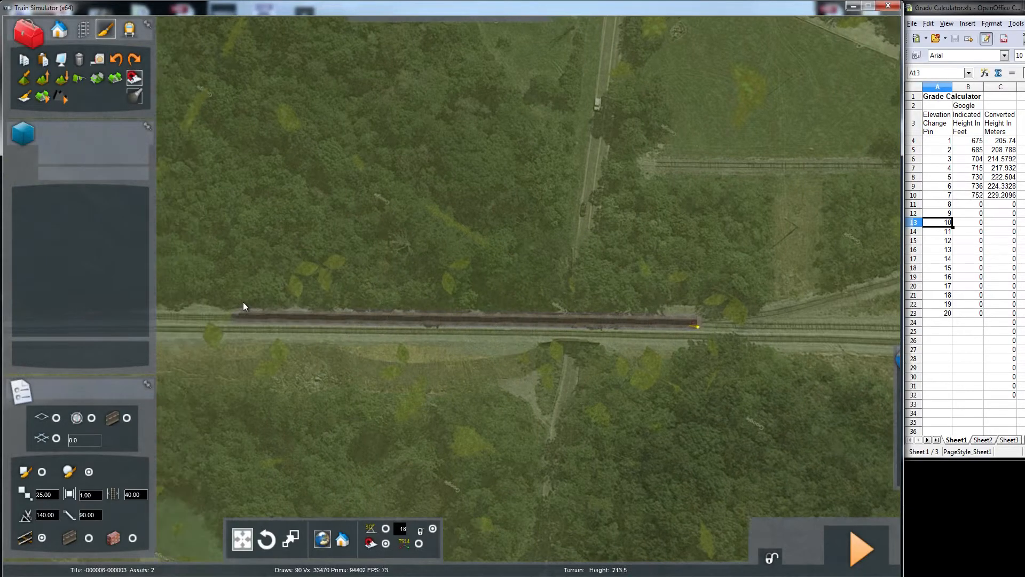
pyautogui.press('Left')
pyautogui.moveTo(490, 313); pyautogui.dragTo(263, 319)
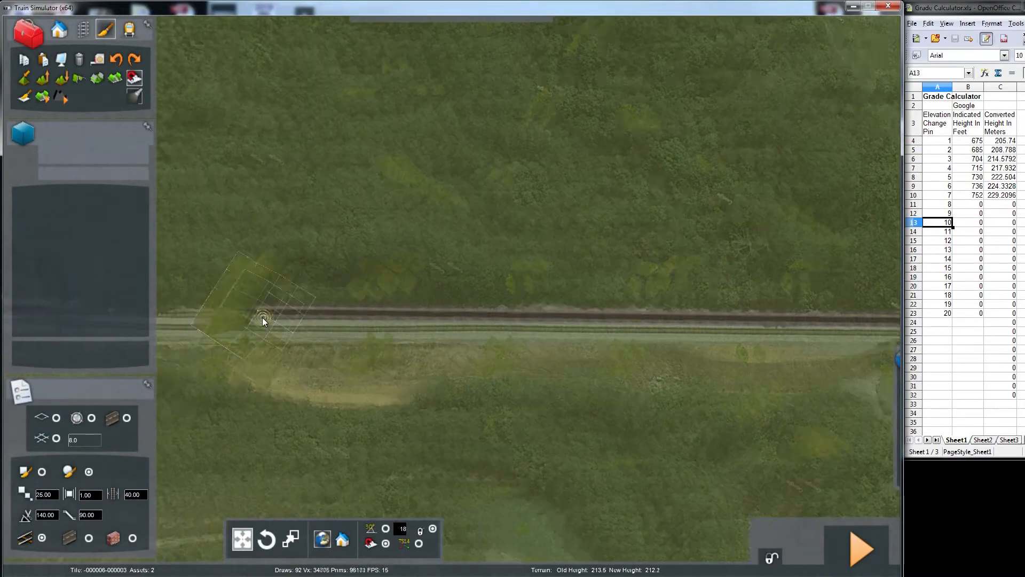
pyautogui.press('Left')
# - Set up PC Main Track Yard for the next section with both speed limits at 45 and line type Yard
pyautogui.moveTo(274, 324)
pyautogui.mouseDown(button='right')
pyautogui.moveTo(331, 312)
pyautogui.moveTo(368, 288)
pyautogui.moveTo(368, 240)
pyautogui.moveTo(304, 299)
pyautogui.moveTo(267, 309)
pyautogui.moveTo(251, 331)
pyautogui.moveTo(248, 320)
pyautogui.moveTo(227, 369)
pyautogui.mouseUp(button='right')
pyautogui.press('Up')
pyautogui.press('Right')
pyautogui.press('Up')
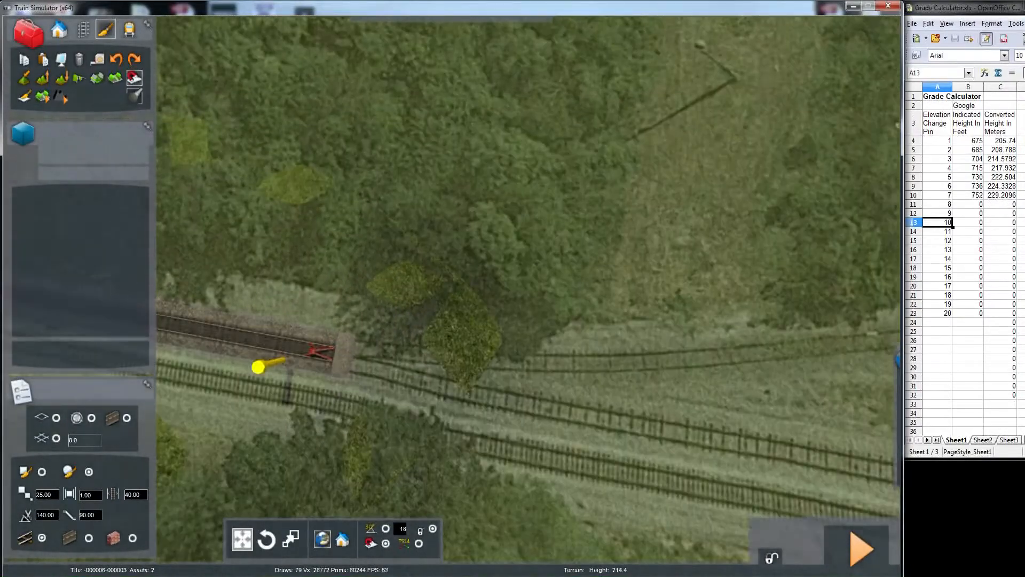
pyautogui.press('Down')
pyautogui.press('Down')
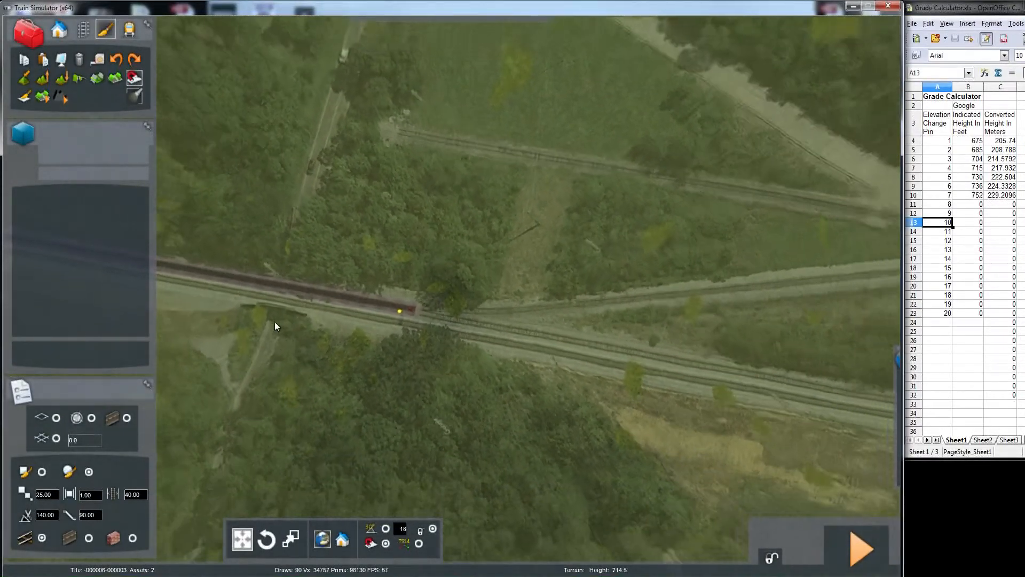
pyautogui.press('Down')
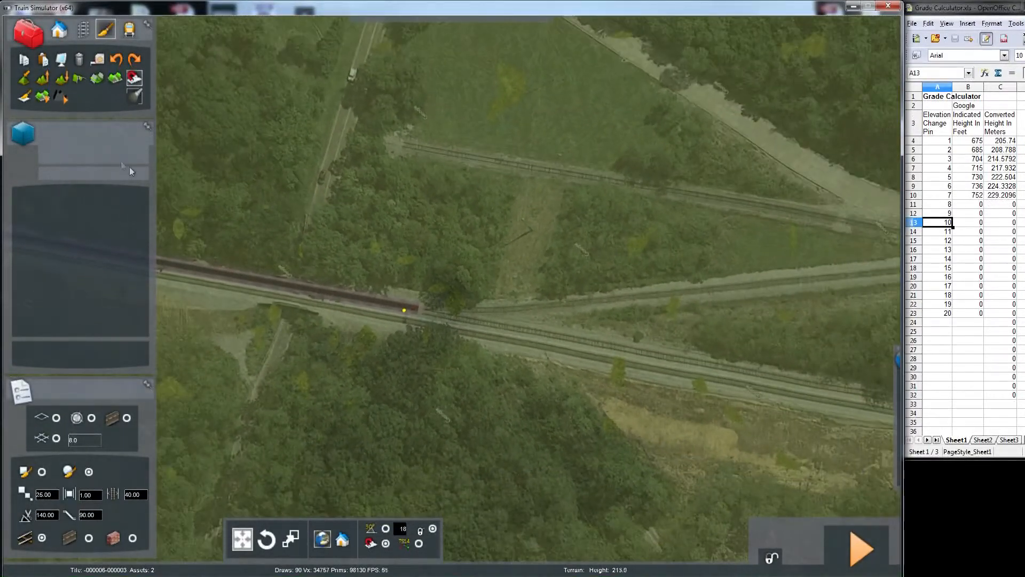
pyautogui.click(83, 31)
pyautogui.click(59, 205)
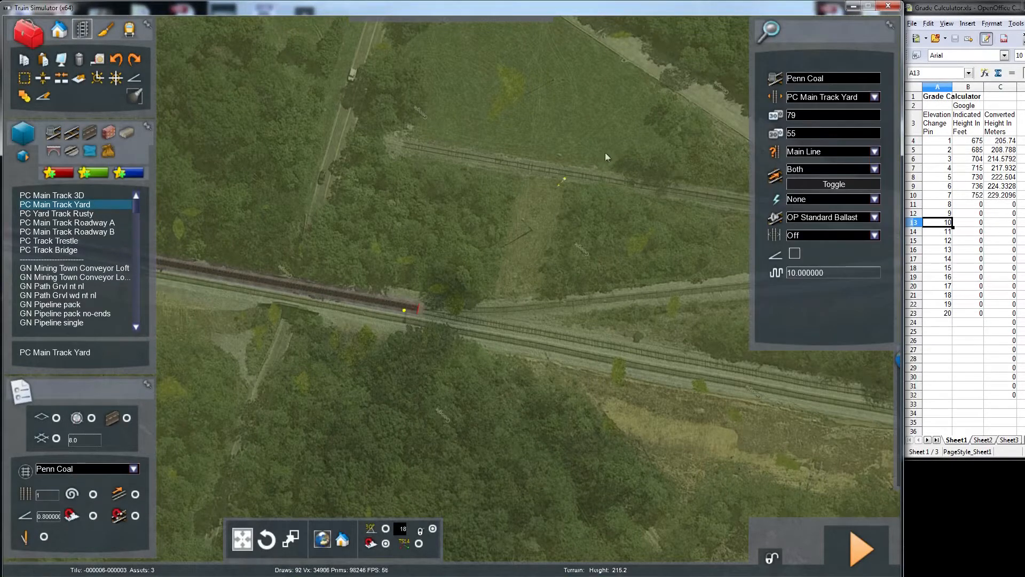
pyautogui.write('45')
pyautogui.click(874, 151)
pyautogui.click(808, 182)
# - Lay a 500 m section from the track end past the siding junction, following the imagery to the next yellow marker
pyautogui.moveTo(419, 314); pyautogui.dragTo(511, 326)
pyautogui.press('Right')
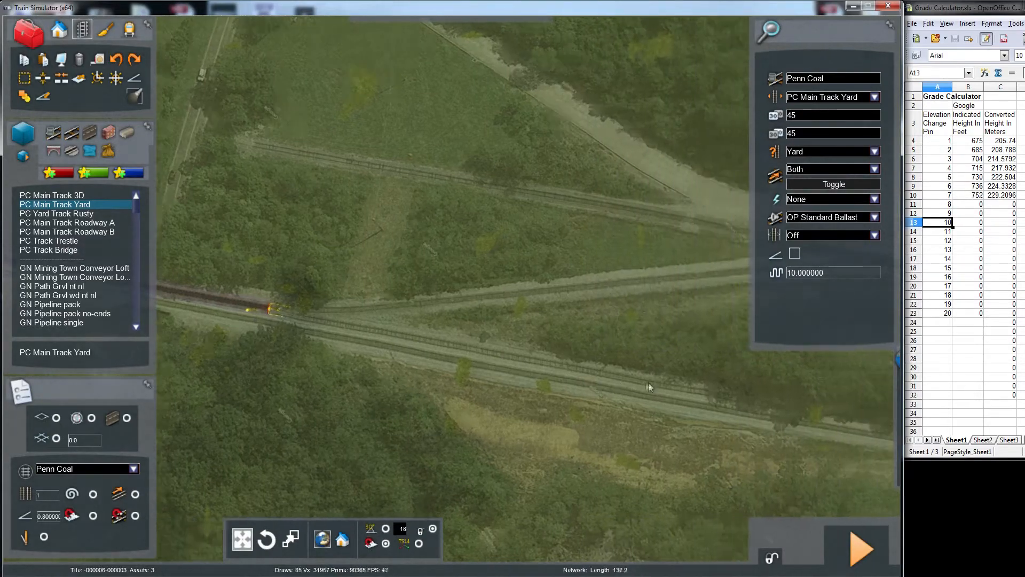
pyautogui.press('Right')
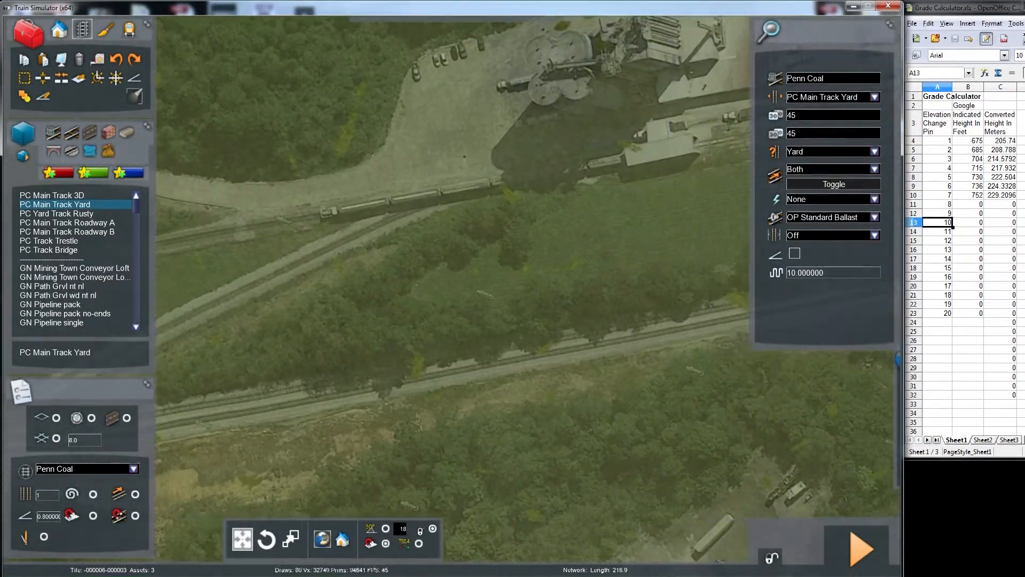
pyautogui.press('Right')
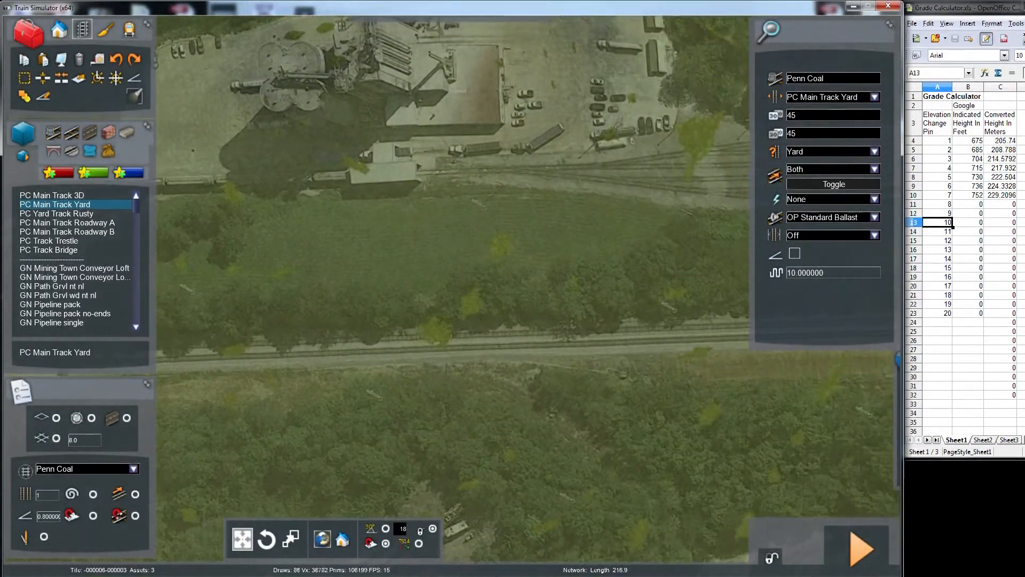
pyautogui.press('Right')
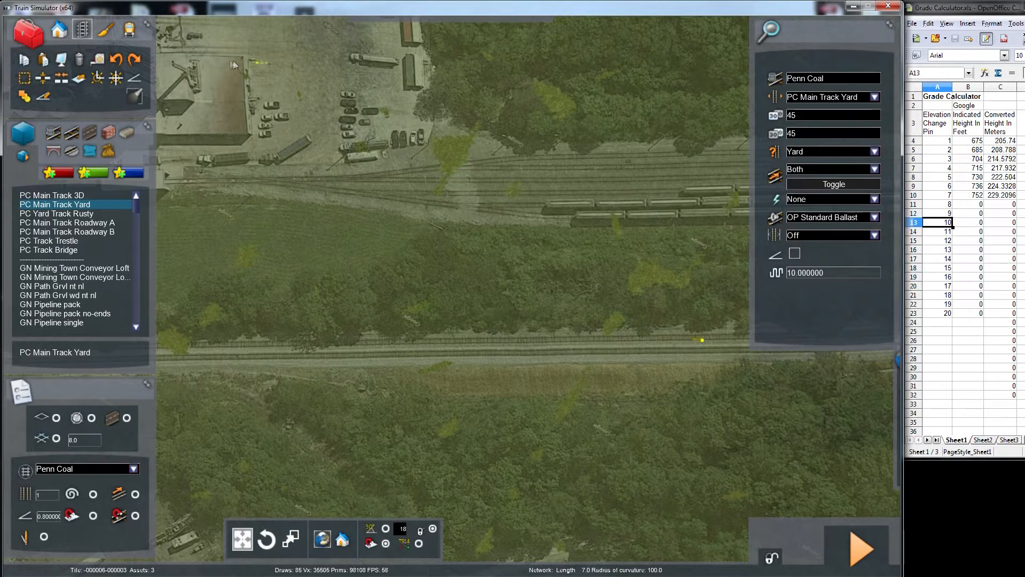
# - Fit the terrain along the new 500 m section by painting back from its far end toward the siding junction
pyautogui.click(106, 32)
pyautogui.moveTo(696, 341); pyautogui.dragTo(258, 338)
pyautogui.press('Left')
pyautogui.press('Left')
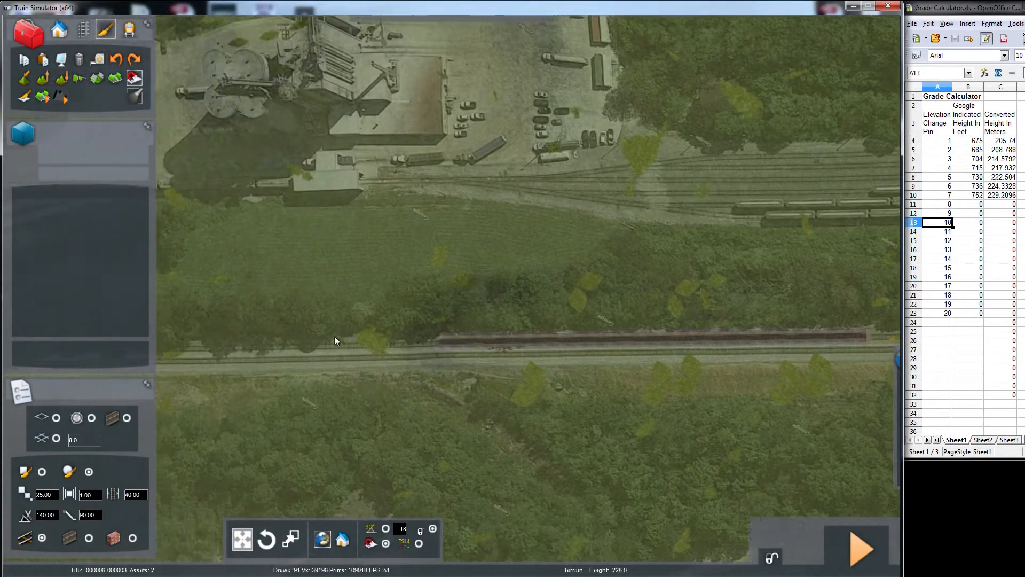
pyautogui.moveTo(504, 340); pyautogui.dragTo(431, 346)
pyautogui.press('Left')
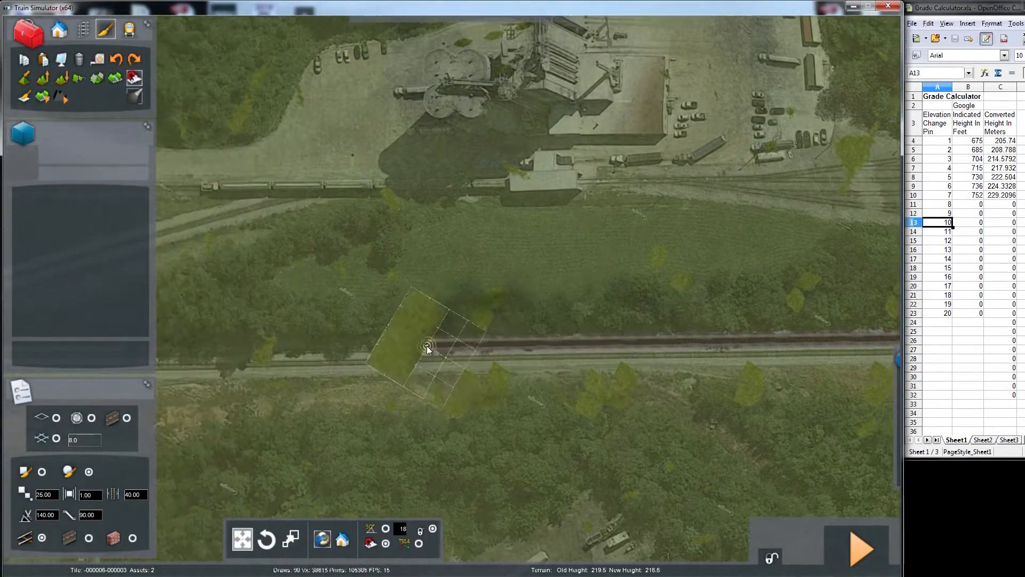
pyautogui.press('Left')
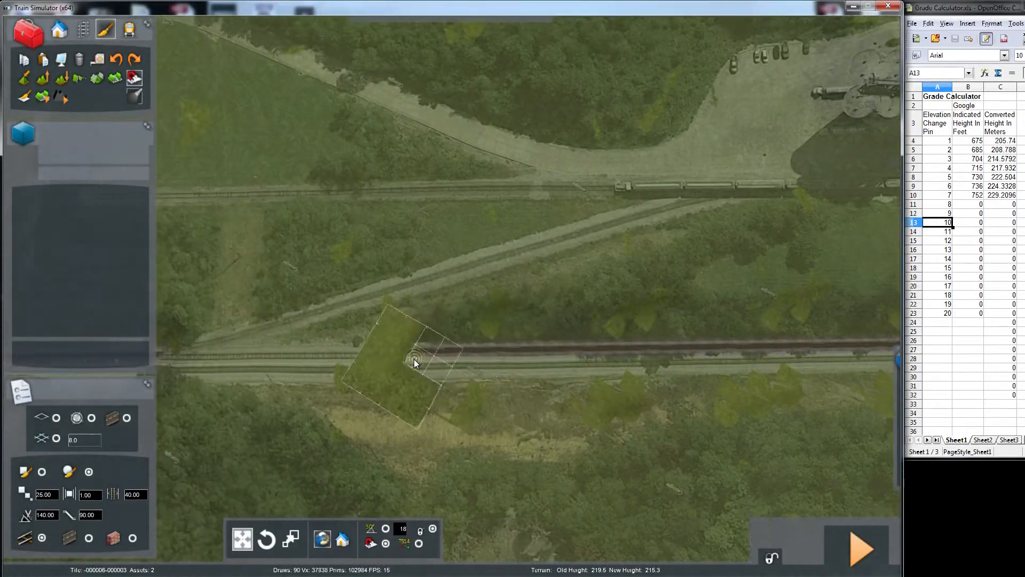
# - Choose PC Main Track Yard for extending the far track end, with both speed limits at 45 and line type Yard
pyautogui.moveTo(414, 323)
pyautogui.mouseDown(button='right')
pyautogui.moveTo(523, 322)
pyautogui.moveTo(566, 299)
pyautogui.moveTo(565, 221)
pyautogui.mouseUp(button='right')
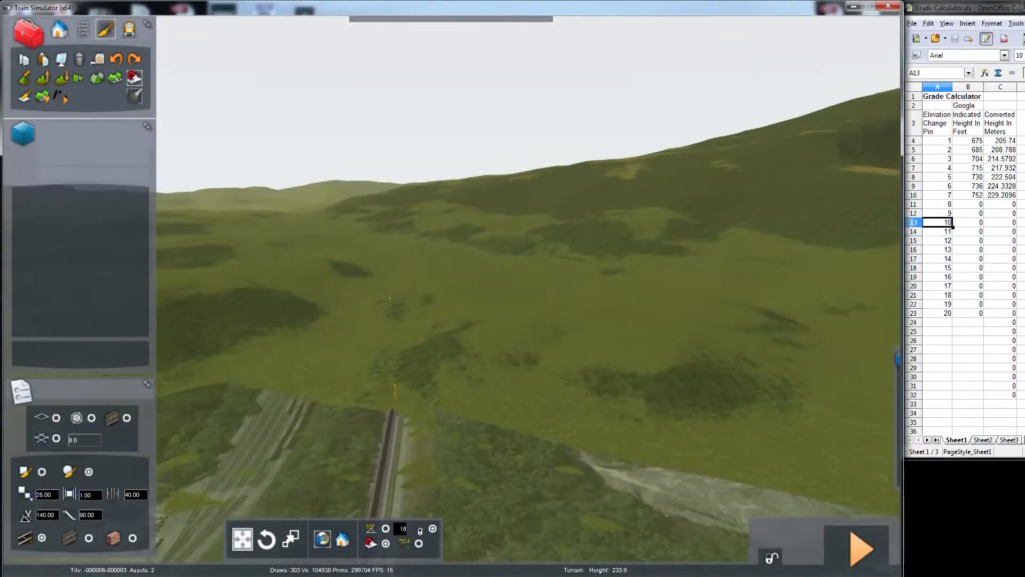
pyautogui.press('Up')
pyautogui.moveTo(272, 342); pyautogui.dragTo(163, 454, button='right')
pyautogui.press('Right')
pyautogui.moveTo(529, 289)
pyautogui.mouseDown(button='right')
pyautogui.moveTo(451, 267)
pyautogui.moveTo(448, 291)
pyautogui.moveTo(449, 267)
pyautogui.moveTo(462, 259)
pyautogui.moveTo(426, 244)
pyautogui.mouseUp(button='right')
pyautogui.press('Down')
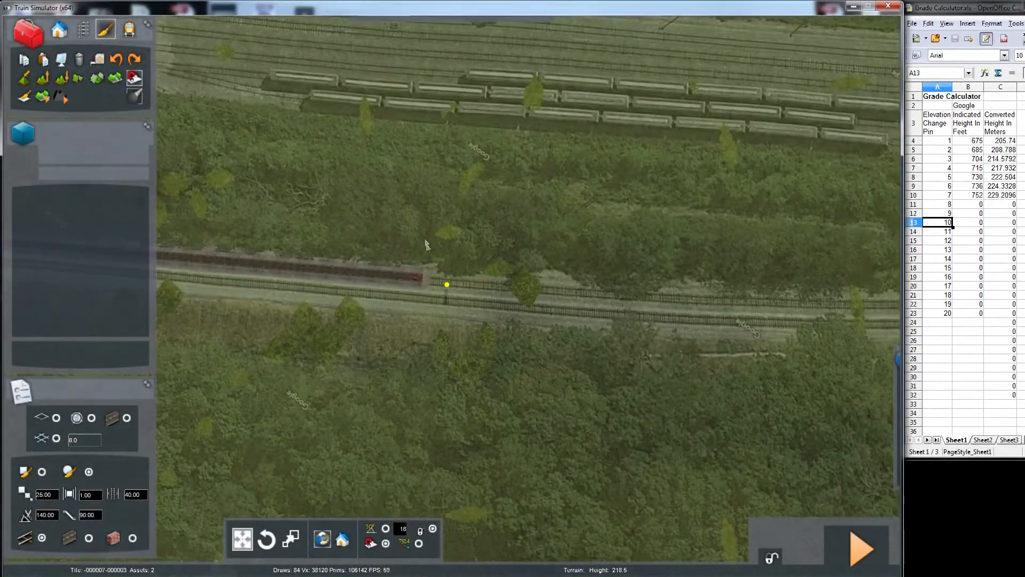
pyautogui.click(83, 31)
pyautogui.click(420, 275)
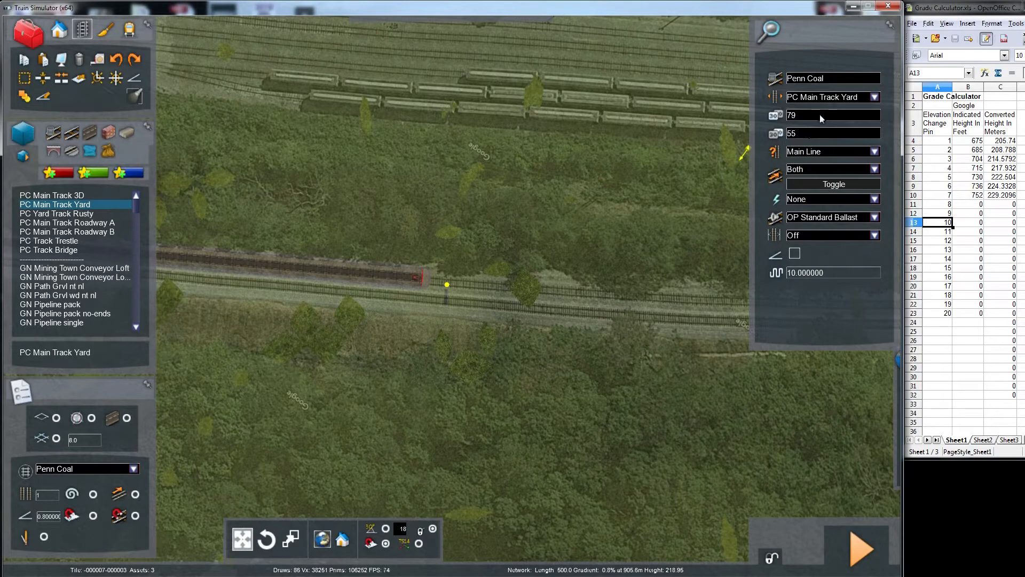
pyautogui.write('45')
pyautogui.click(796, 135)
pyautogui.write('45')
pyautogui.click(874, 151)
pyautogui.click(833, 170)
# - Lay a short section past the near marker, then continue the track along the imagery's curve to the next yellow marker
pyautogui.click(424, 280)
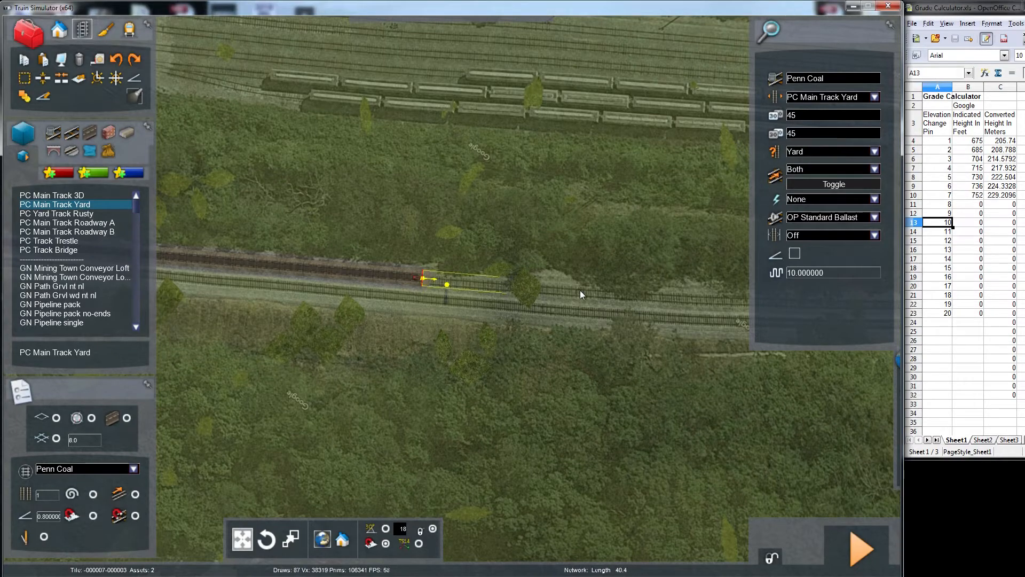
pyautogui.press('Right')
pyautogui.press('Right')
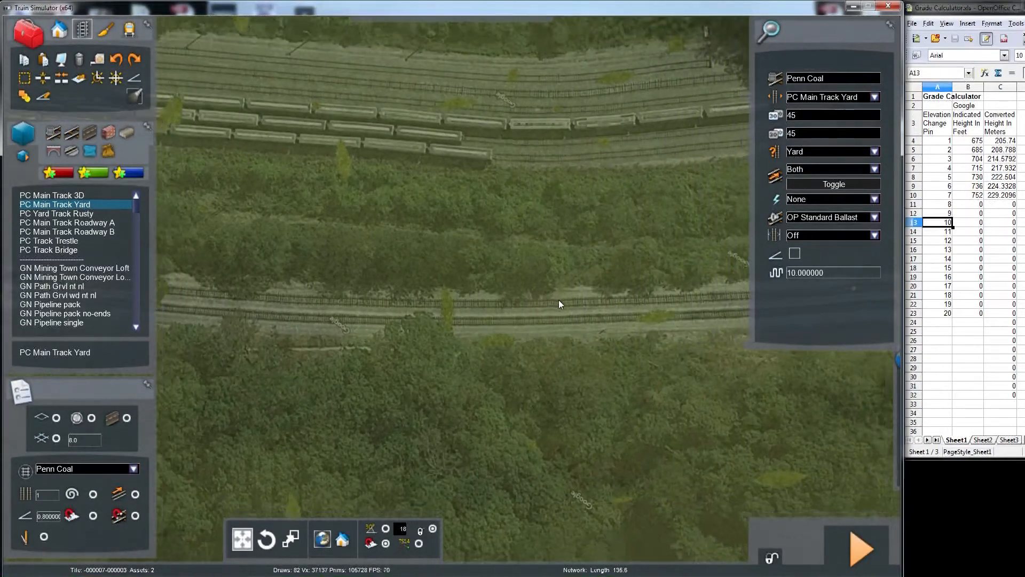
pyautogui.scroll(-2, 559, 302)
pyautogui.press('Left')
pyautogui.press('Left')
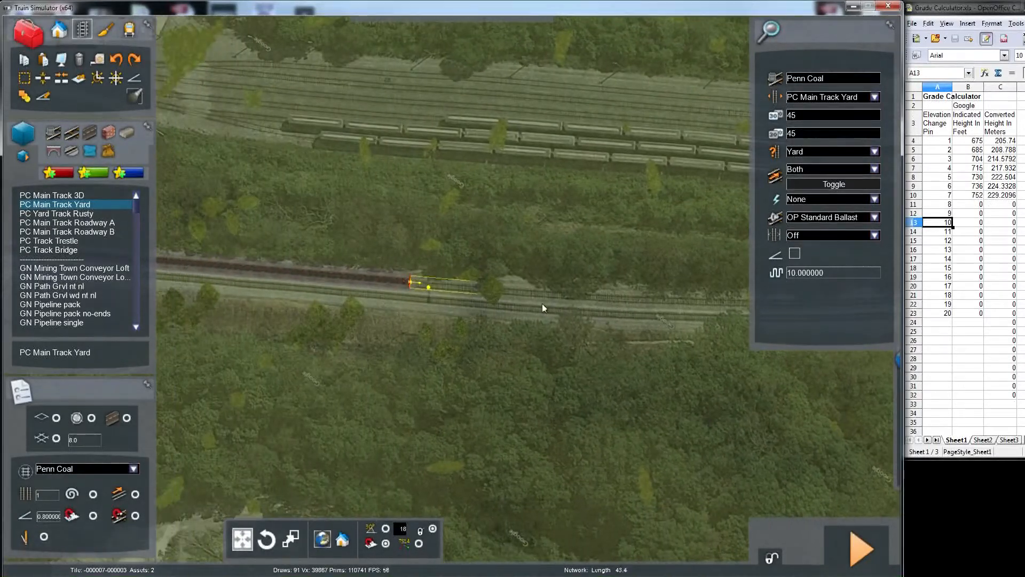
pyautogui.press('Right')
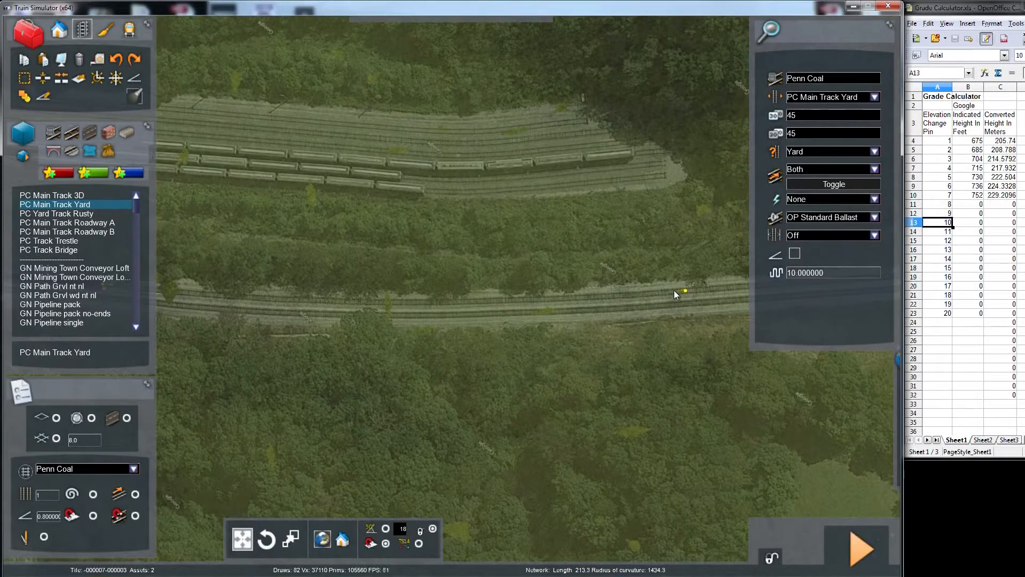
pyautogui.scroll(-3, 668, 292)
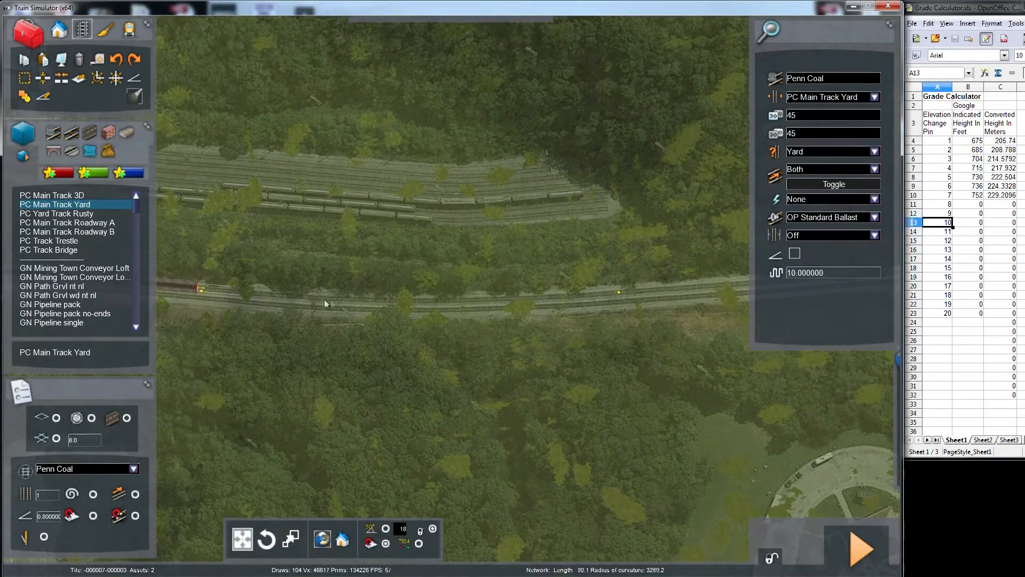
pyautogui.click(274, 302)
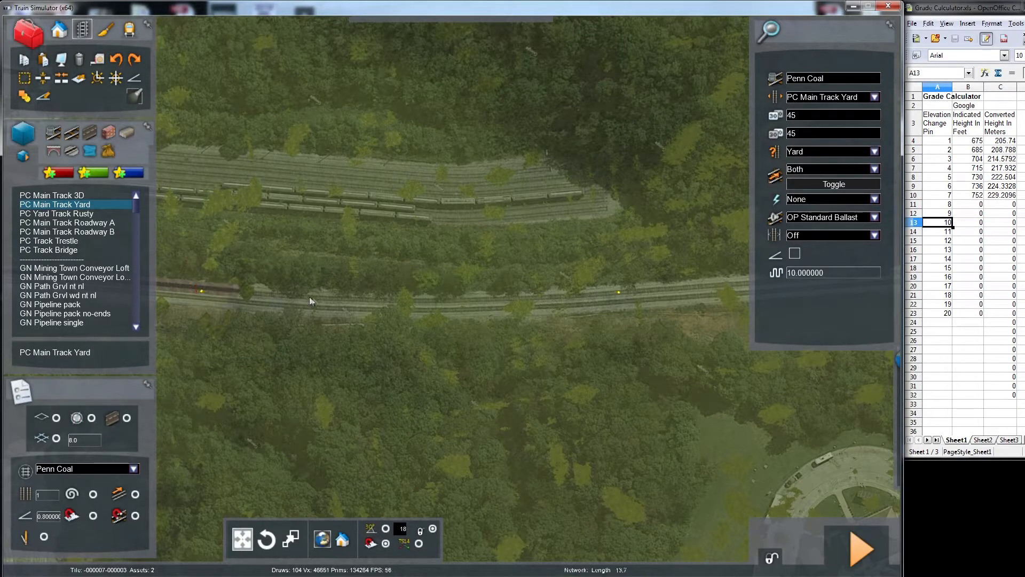
pyautogui.click(614, 293)
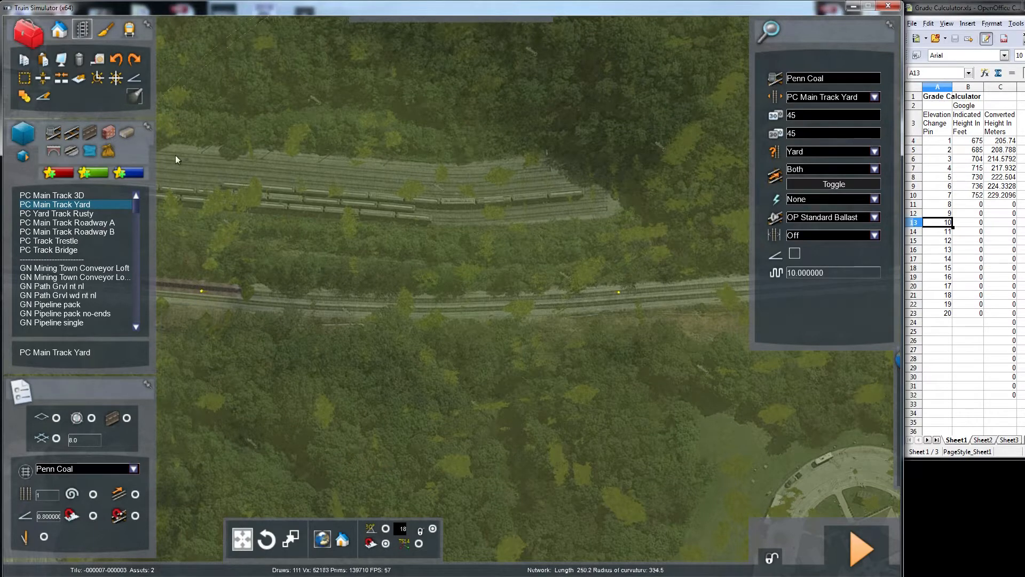
# - Fit the terrain along the newly laid track by painting from the near marker to just past the next yellow marker
pyautogui.click(104, 31)
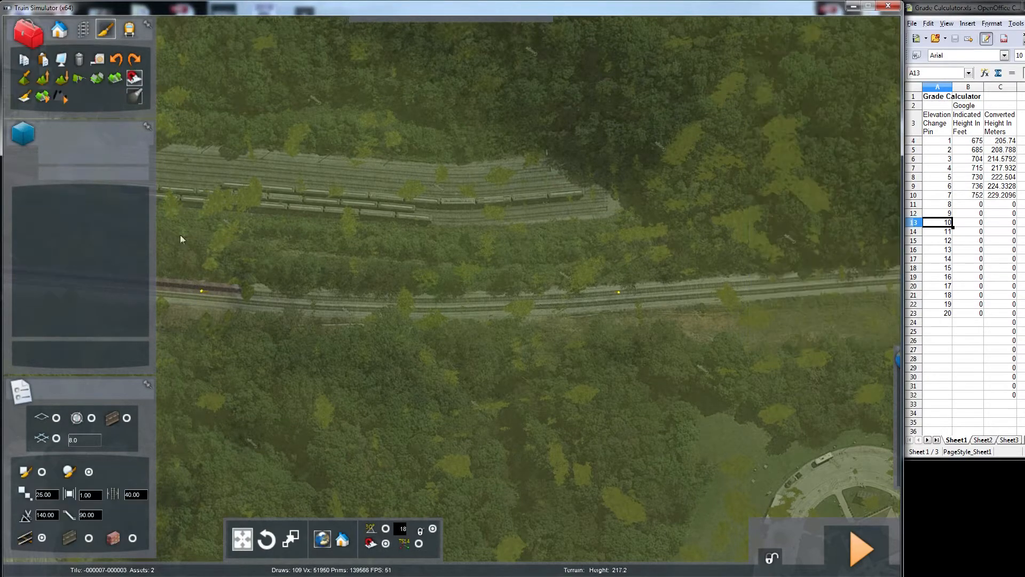
pyautogui.moveTo(245, 291); pyautogui.dragTo(607, 293)
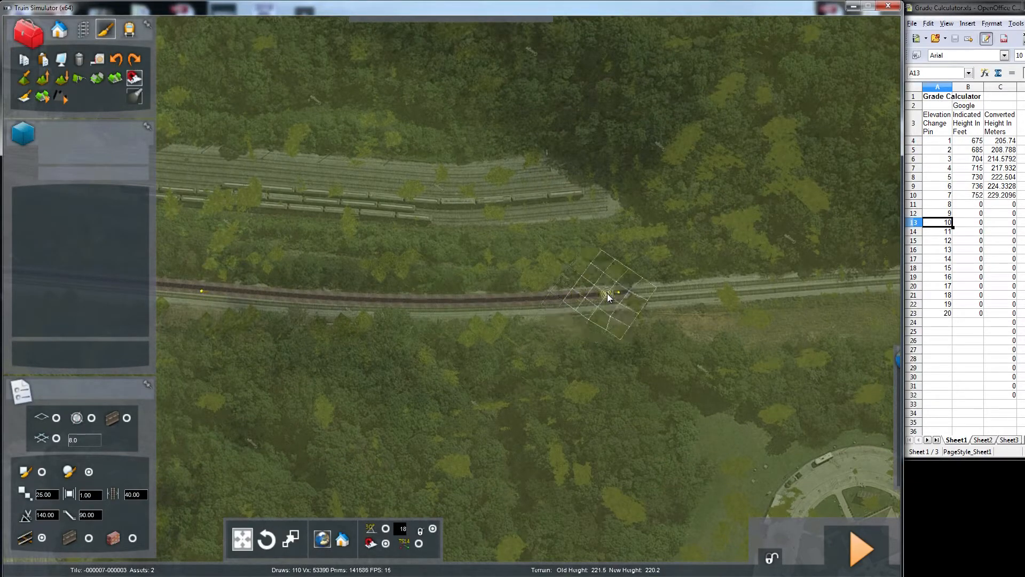
pyautogui.press('Right')
pyautogui.press('Up')
pyautogui.scroll(2, 513, 252)
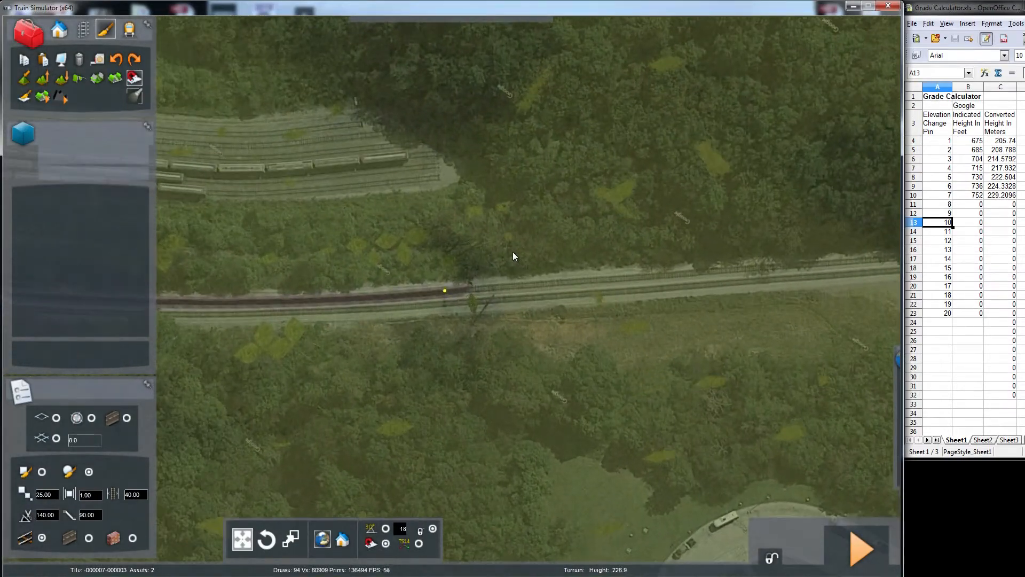
pyautogui.press('Up')
pyautogui.press('Down')
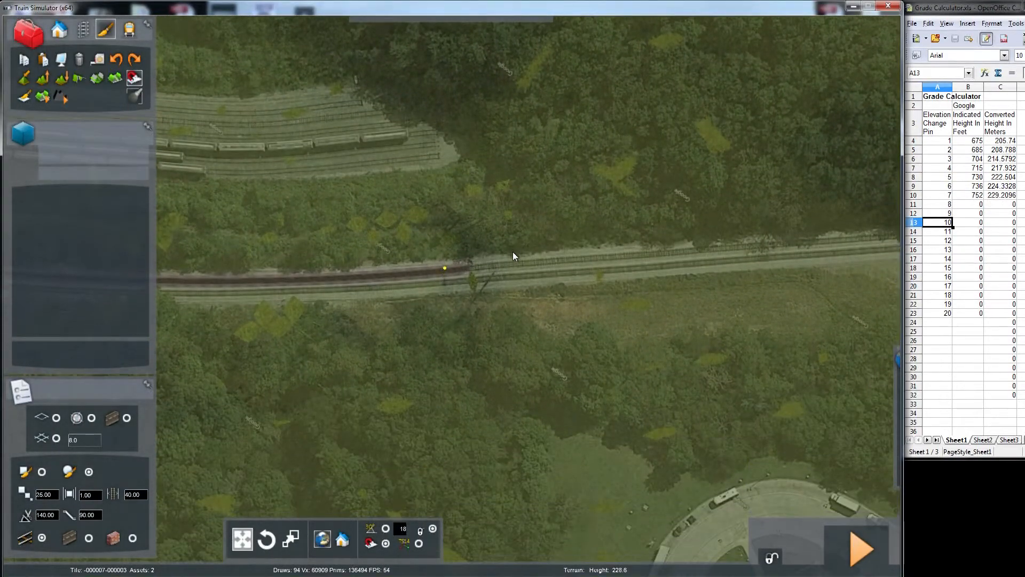
pyautogui.press('Up')
pyautogui.moveTo(471, 363)
pyautogui.mouseDown()
pyautogui.moveTo(477, 370)
pyautogui.moveTo(496, 354)
pyautogui.mouseUp()
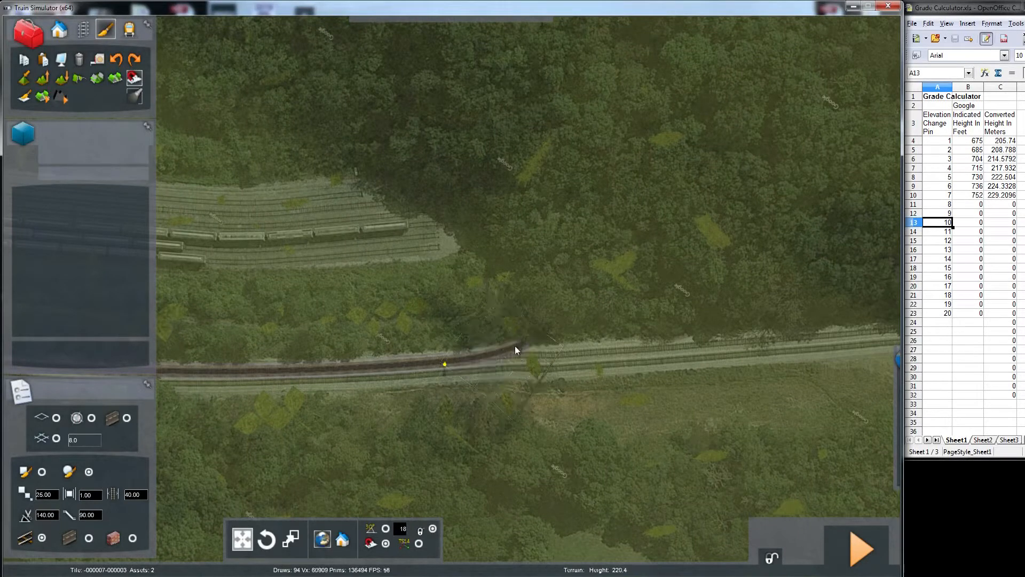
# - Delete the stray track piece curving away from the imagery just past the yellow marker
pyautogui.click(84, 32)
pyautogui.press('Delete')
pyautogui.scroll(-5, 454, 321)
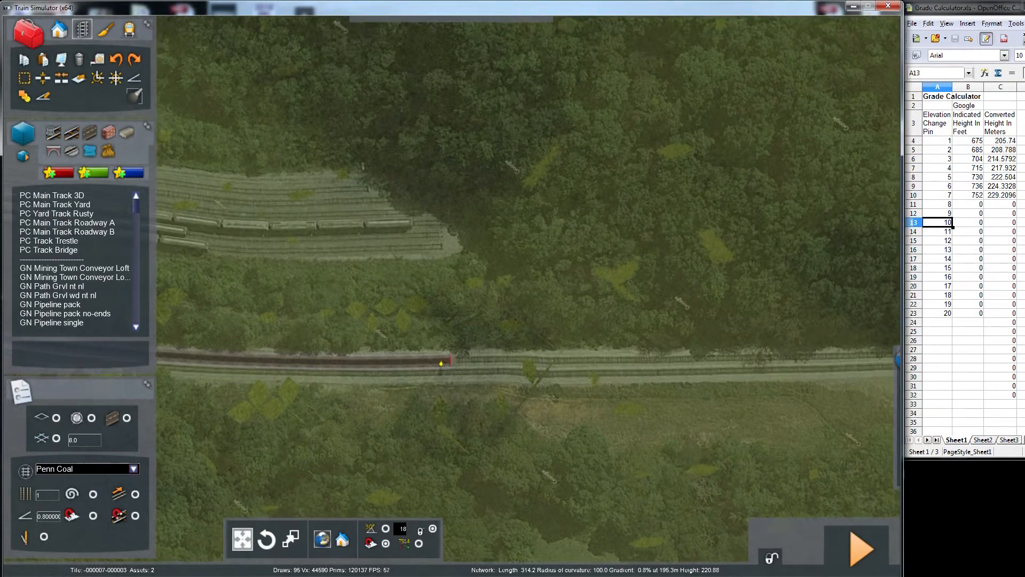
# - Choose PC Main Track Yard for the next section, with both speed limits at 45 and line type Yard
pyautogui.click(76, 213)
pyautogui.click(79, 204)
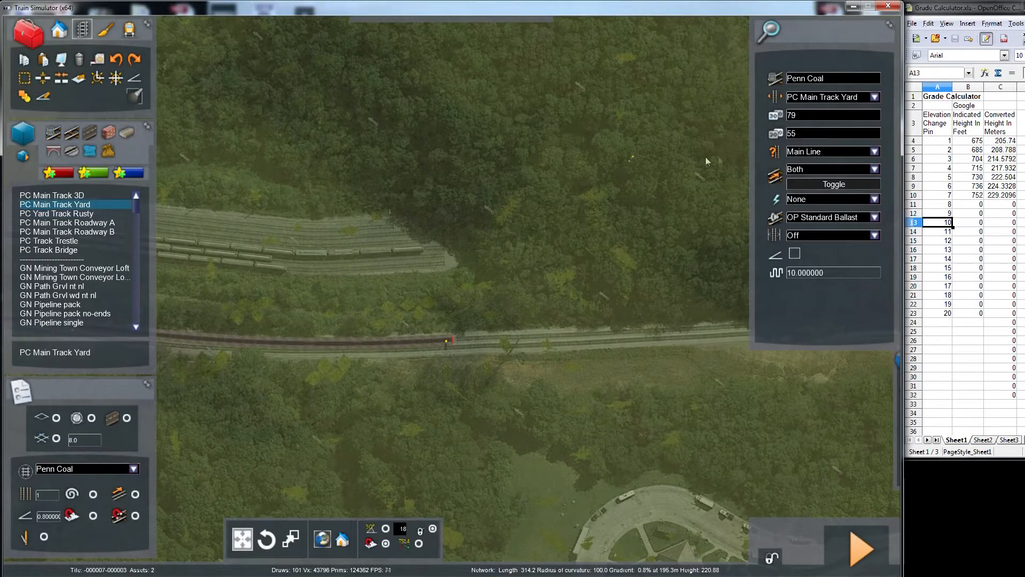
pyautogui.write('45')
pyautogui.click(816, 134)
pyautogui.write('45')
pyautogui.click(875, 152)
pyautogui.click(810, 177)
pyautogui.scroll(3, 454, 369)
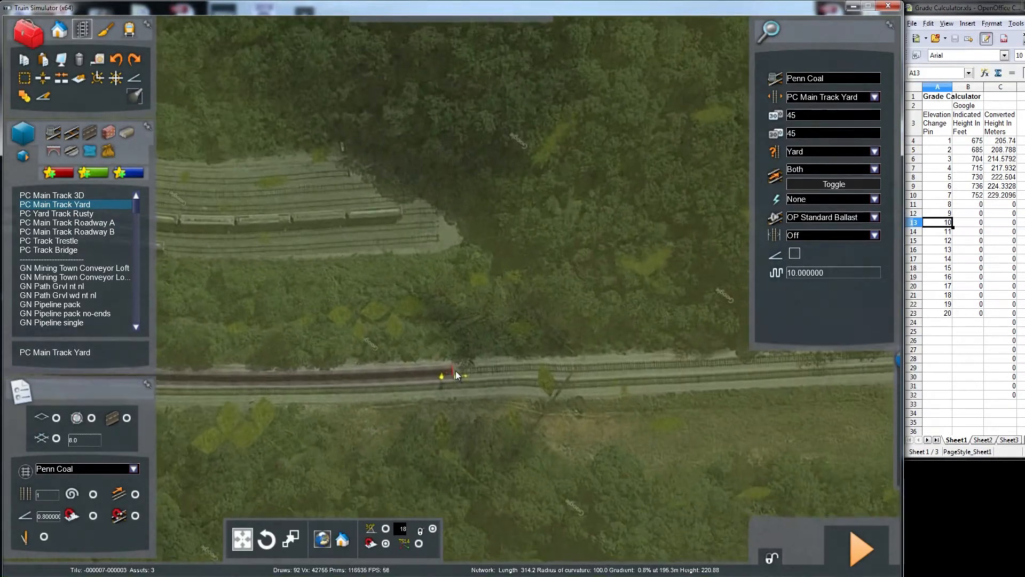
# - Try to lay track from the end at the yellow marker along the imagery's straight line
pyautogui.click(451, 373)
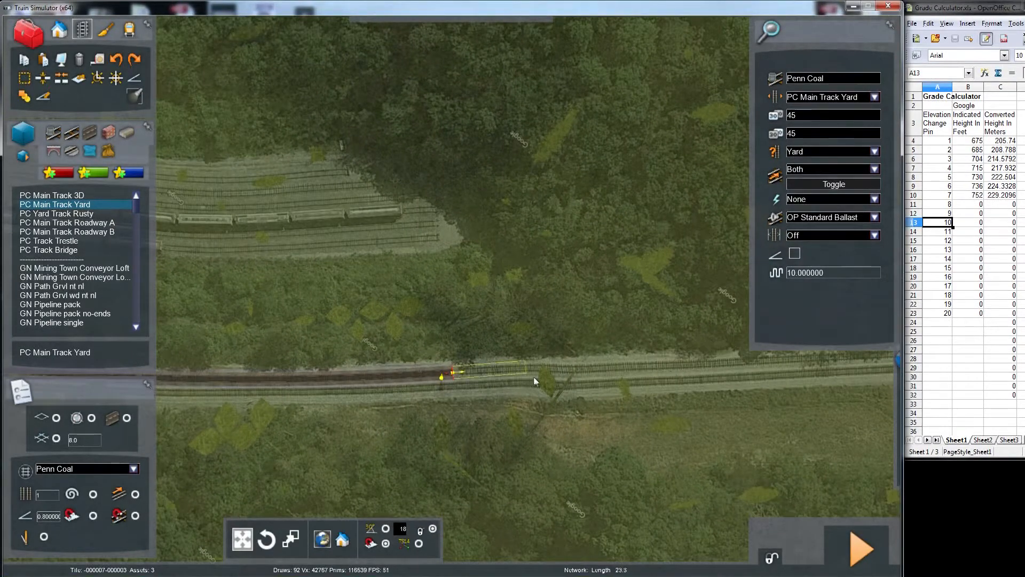
pyautogui.press('Right')
pyautogui.scroll(-3, 583, 365)
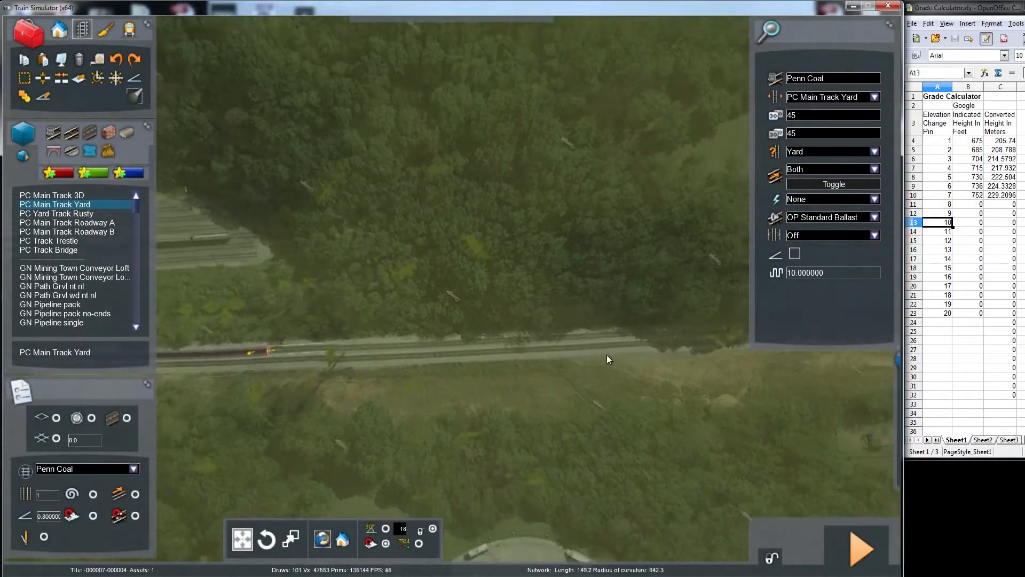
pyautogui.press('Right')
pyautogui.press('Left')
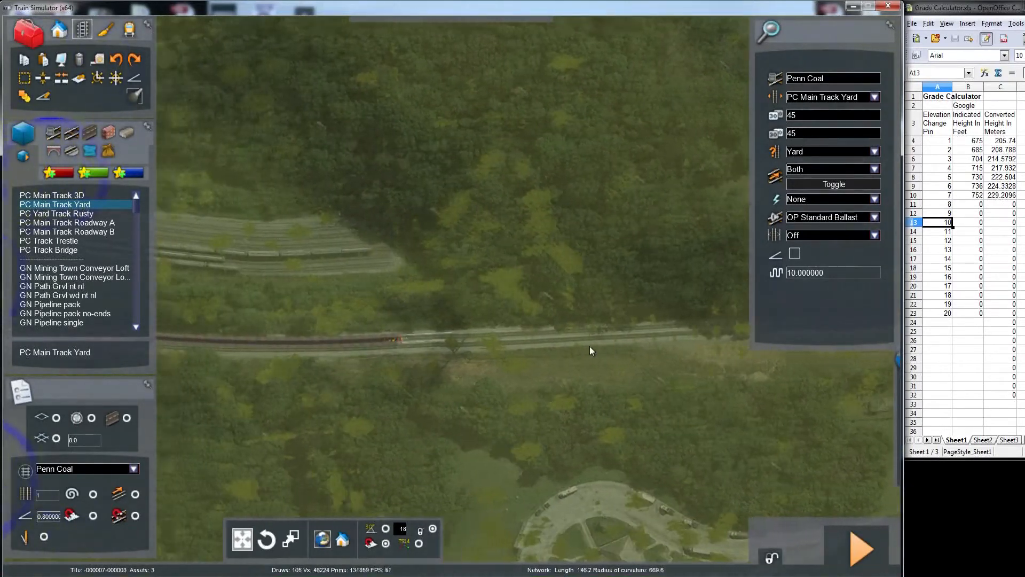
pyautogui.scroll(3, 590, 341)
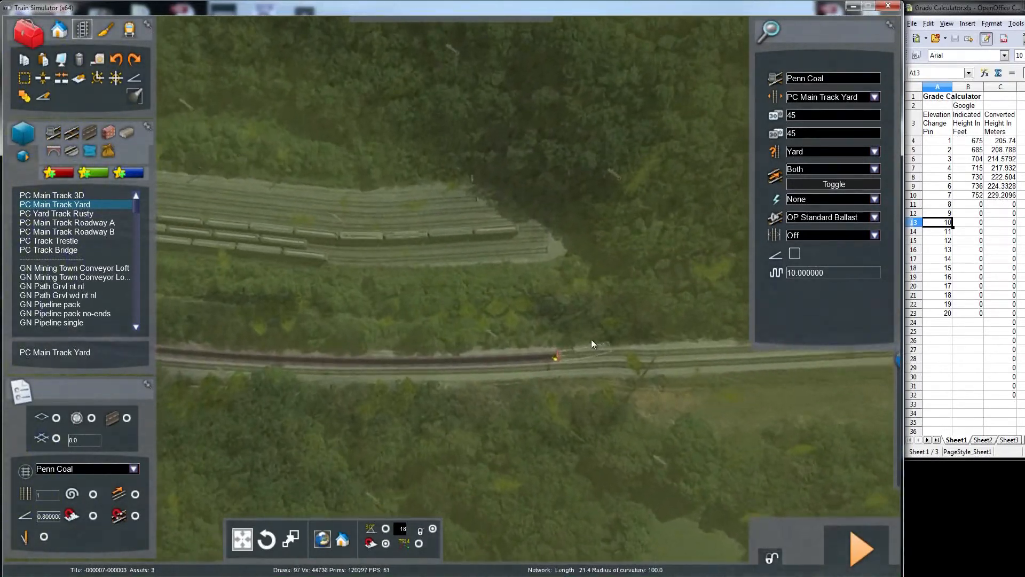
# - Split the track just before the yellow marker and delete the short pieces at its end
pyautogui.click(43, 79)
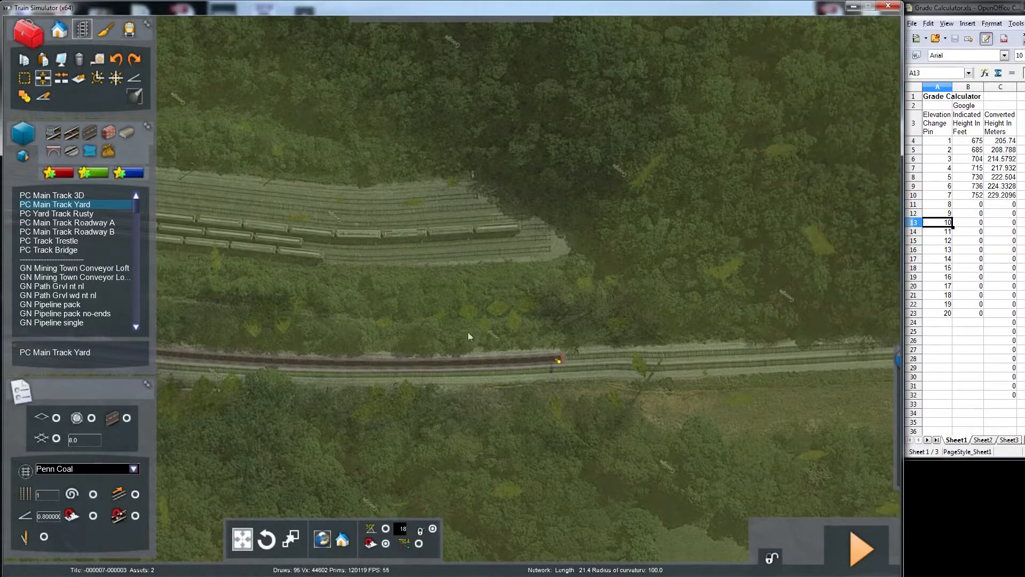
pyautogui.click(547, 359)
pyautogui.moveTo(544, 360); pyautogui.dragTo(556, 363)
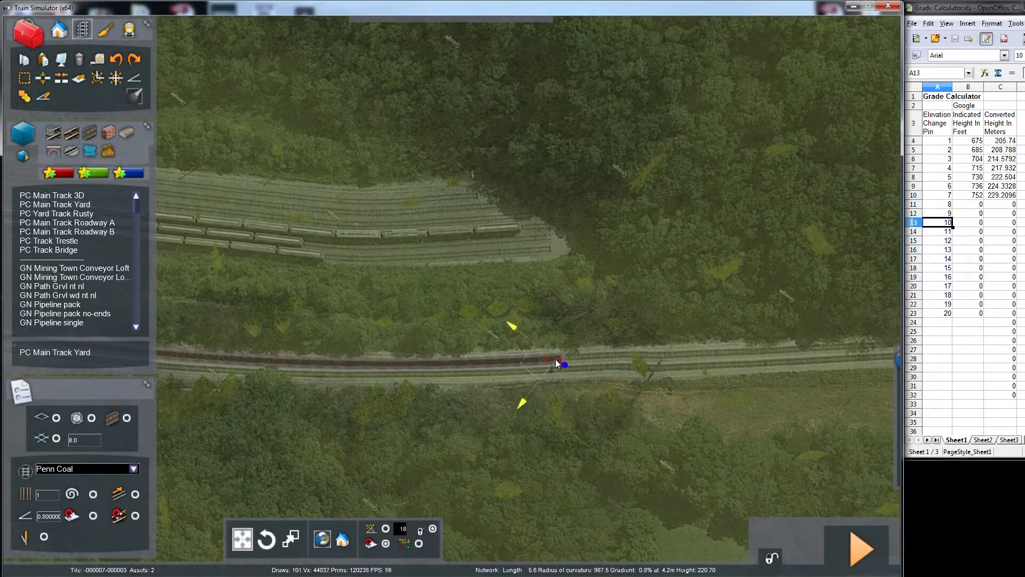
pyautogui.moveTo(571, 323)
pyautogui.mouseDown(button='right')
pyautogui.moveTo(604, 324)
pyautogui.moveTo(573, 330)
pyautogui.mouseUp(button='right')
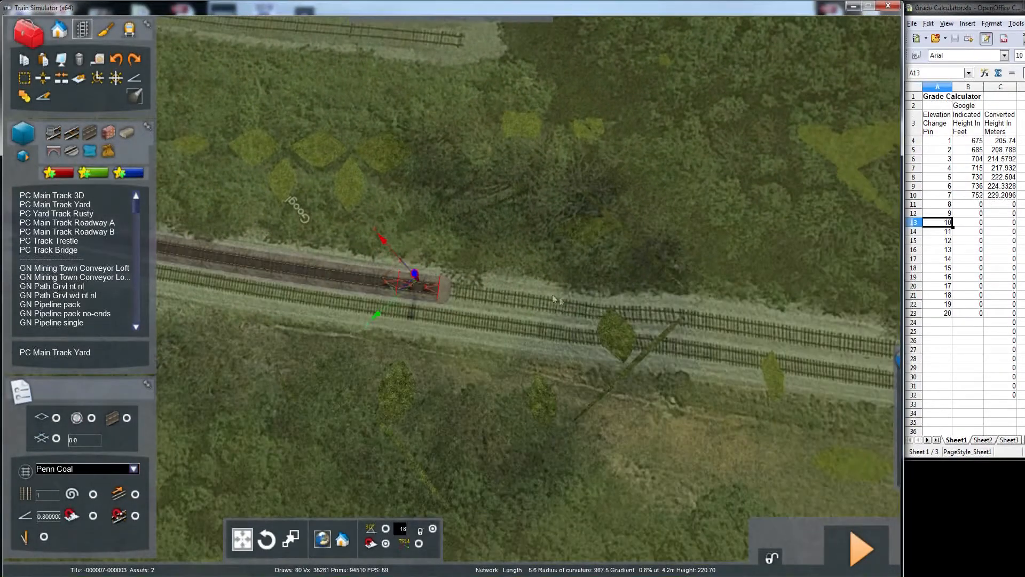
pyautogui.click(424, 293)
pyautogui.press('Delete')
pyautogui.click(436, 292)
pyautogui.press('Delete')
pyautogui.moveTo(450, 258); pyautogui.dragTo(450, 257, button='right')
pyautogui.scroll(-3, 449, 257)
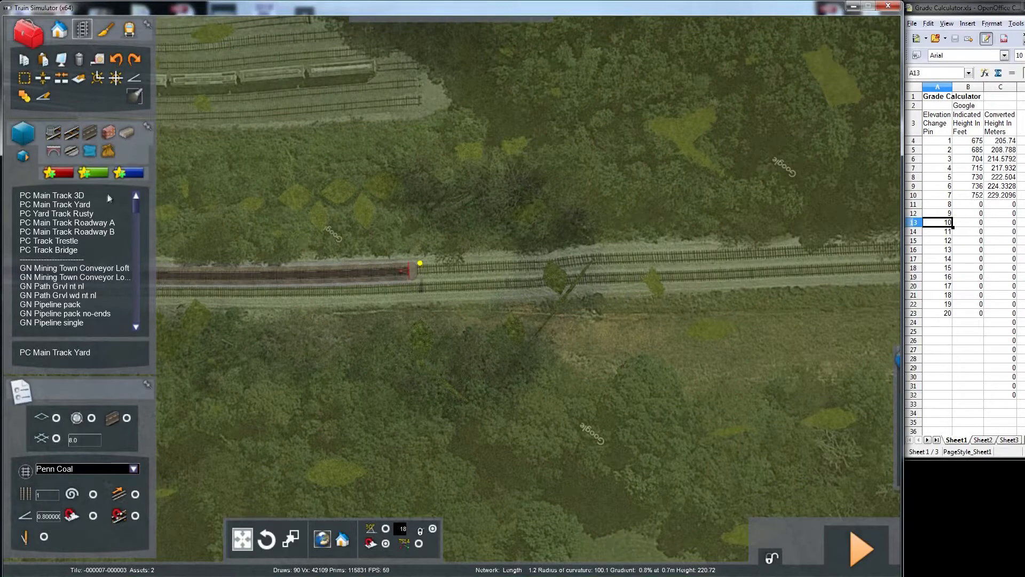
# - Select PC Main Track Yard for extending the trimmed track end, setting both speed limits to 45 and the line type to Yard
pyautogui.click(94, 204)
pyautogui.doubleClick(792, 116)
pyautogui.write('45')
pyautogui.moveTo(804, 132); pyautogui.dragTo(783, 135)
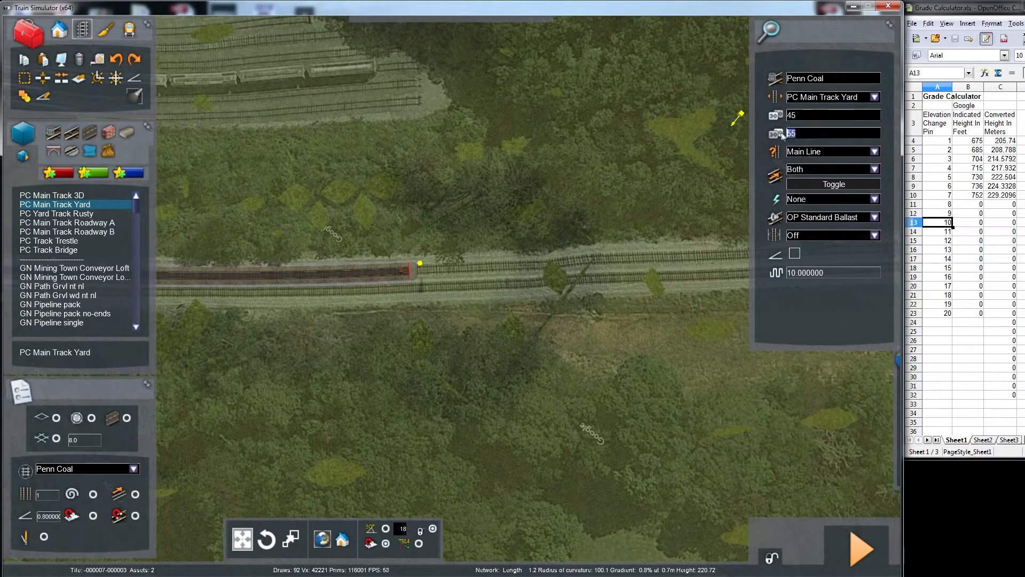
pyautogui.write('45')
pyautogui.click(874, 151)
pyautogui.click(802, 178)
# - Lay a section about 446 m long from the trimmed track end along the imagery to the next yellow marker
pyautogui.moveTo(408, 271); pyautogui.dragTo(550, 270)
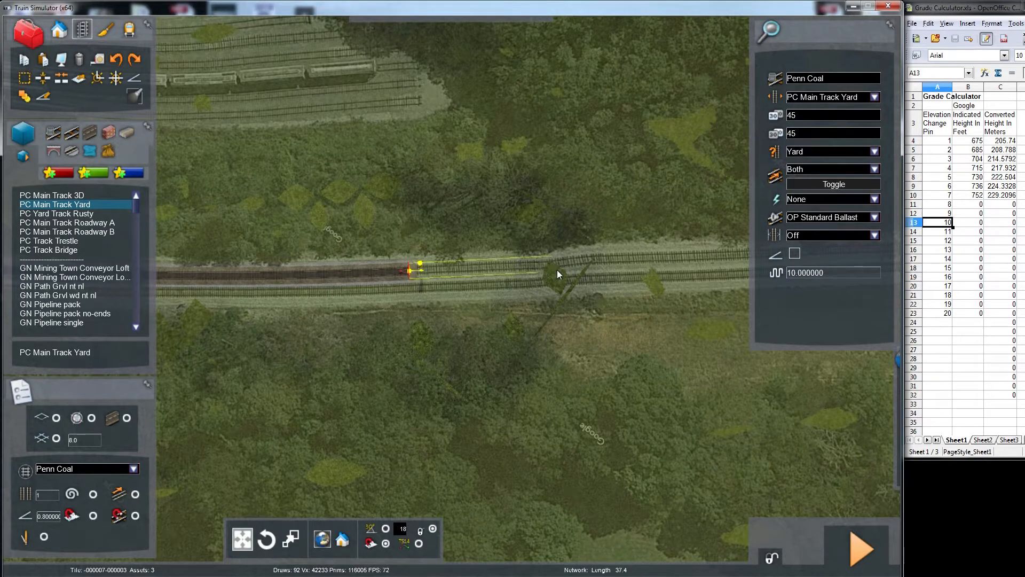
pyautogui.press('Right')
pyautogui.press('Up')
pyautogui.scroll(-3, 566, 295)
pyautogui.press('Up')
pyautogui.press('Right')
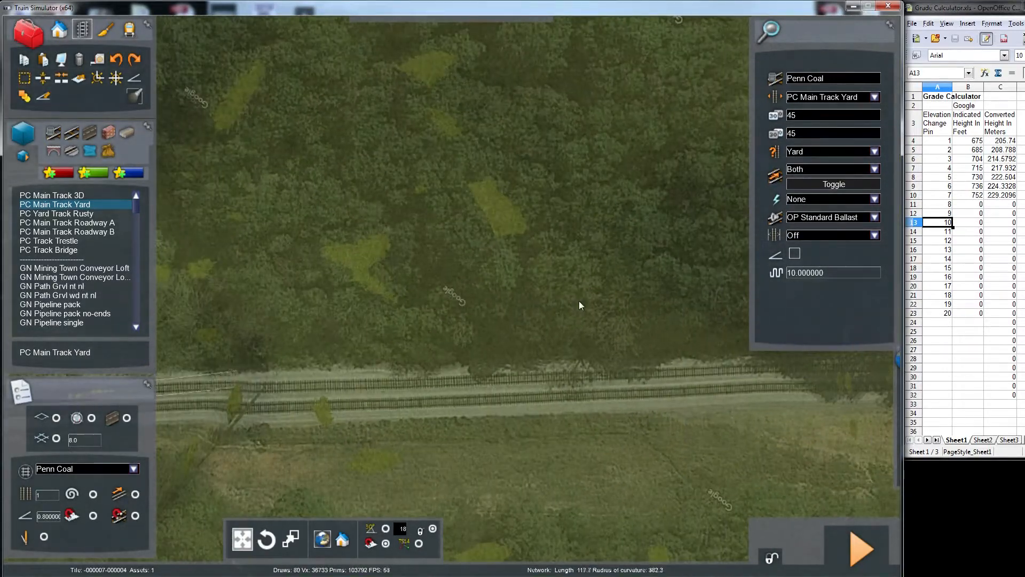
pyautogui.press('Right')
pyautogui.scroll(-3, 596, 339)
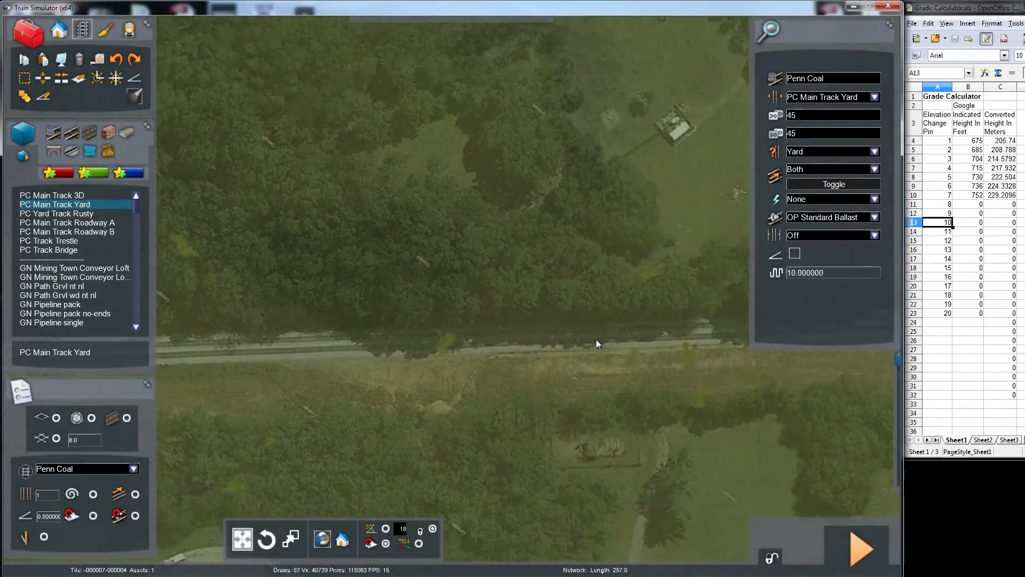
pyautogui.press('Right')
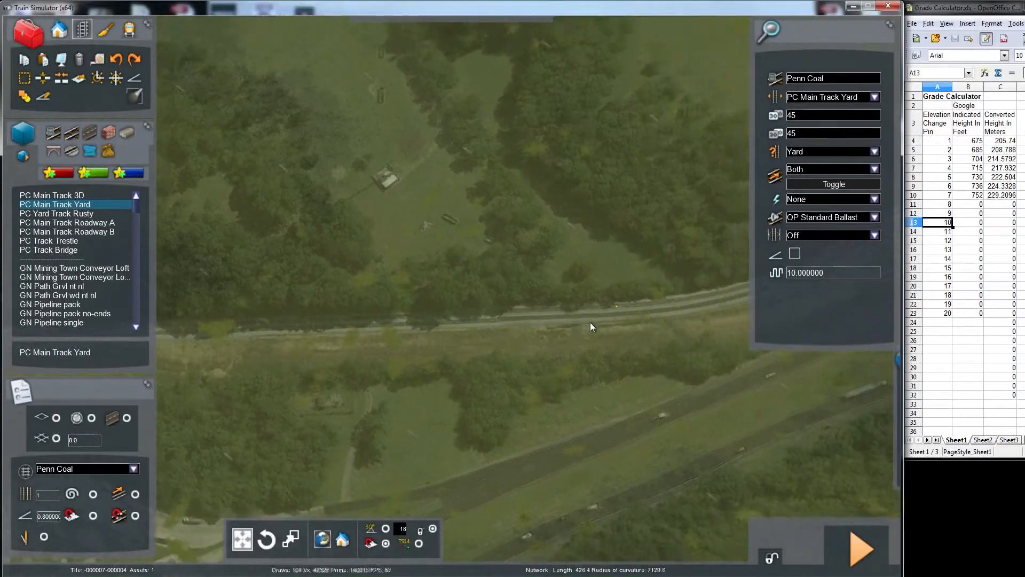
pyautogui.scroll(1, 507, 320)
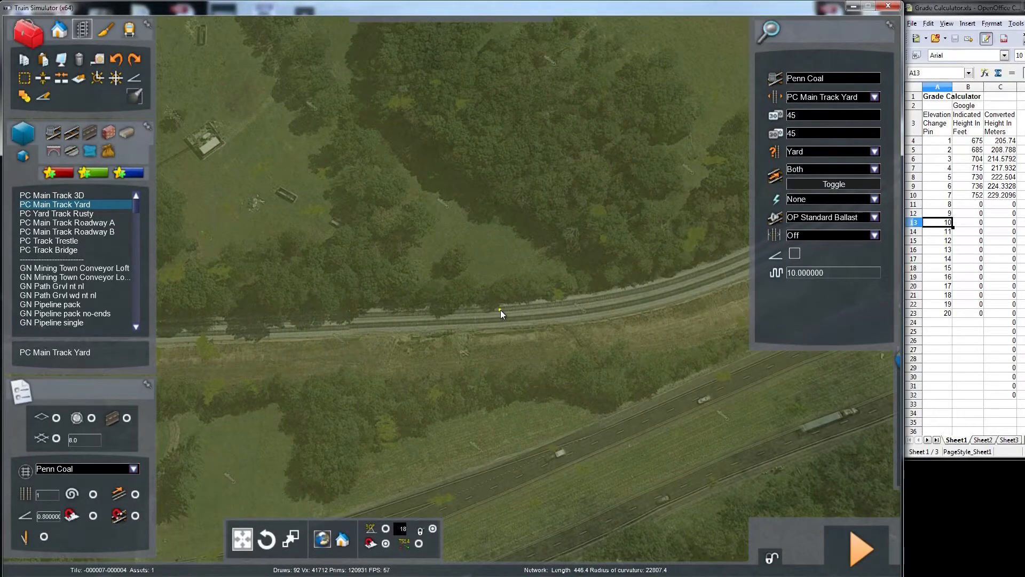
pyautogui.press('Left')
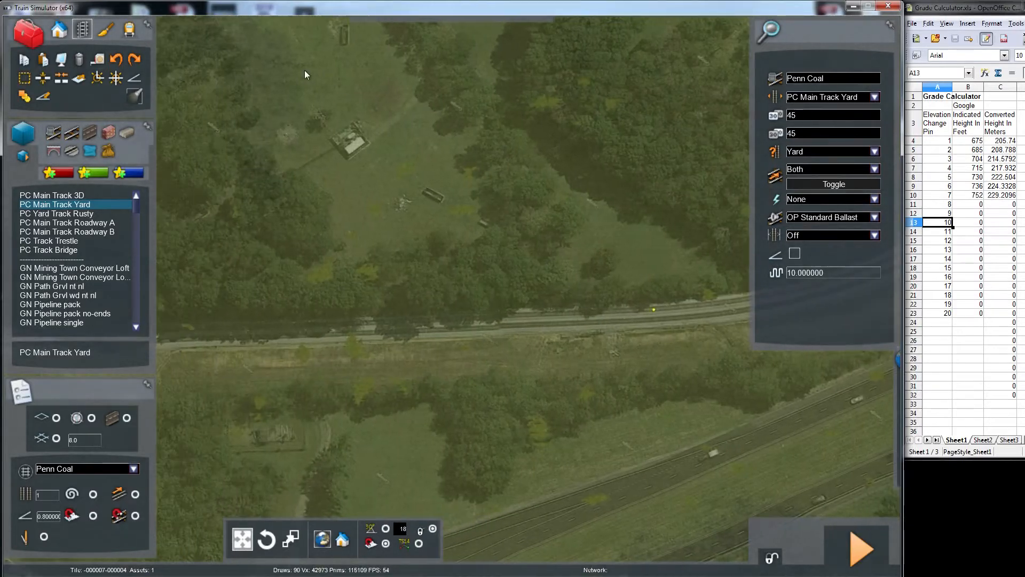
pyautogui.press('Left')
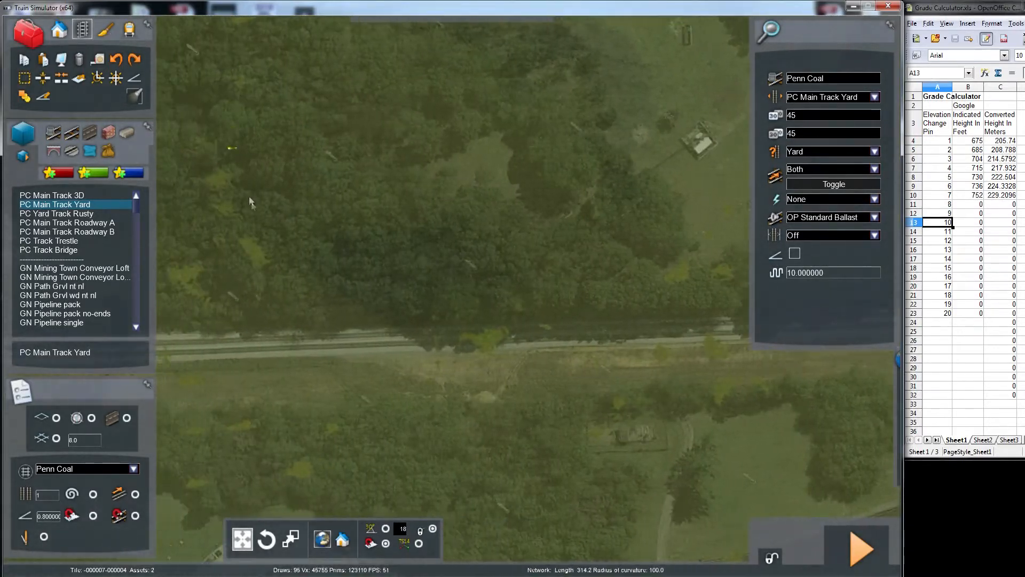
pyautogui.press('Left')
pyautogui.rightClick(278, 270)
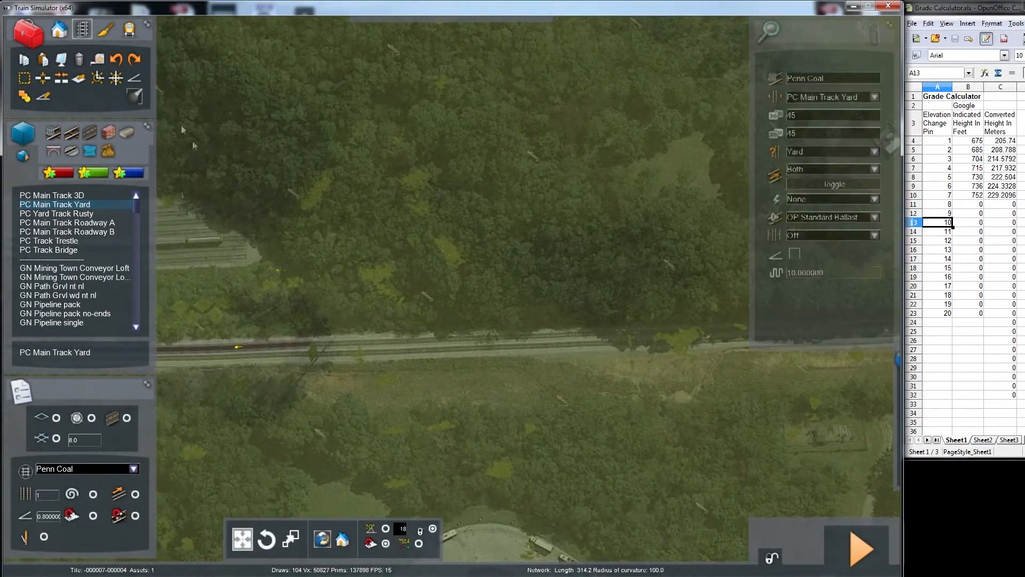
# - Fit the terrain along the new 446 m section by painting from its start to its end at the yellow marker
pyautogui.click(107, 30)
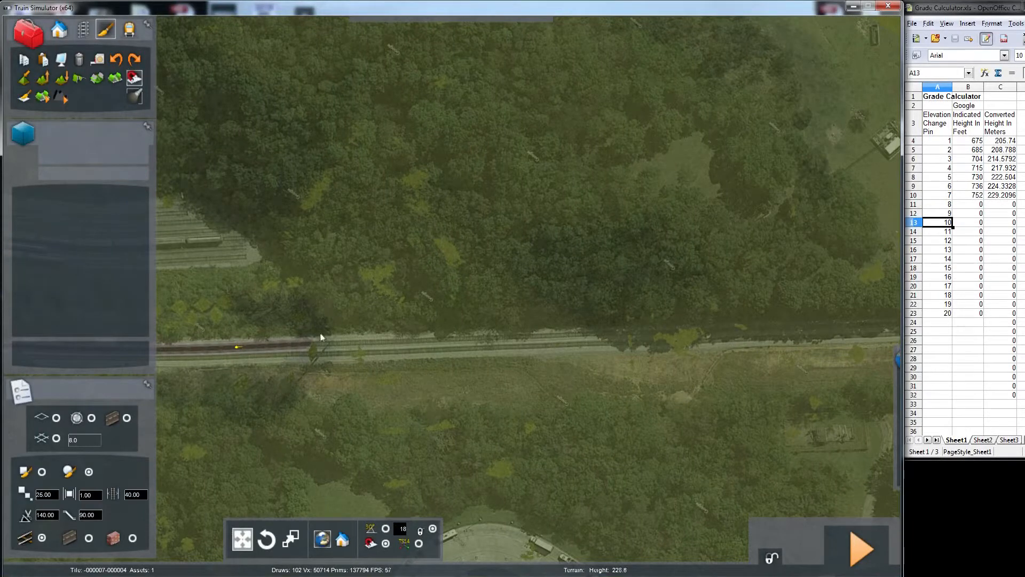
pyautogui.moveTo(312, 345)
pyautogui.mouseDown()
pyautogui.moveTo(529, 335)
pyautogui.moveTo(583, 306)
pyautogui.mouseUp()
pyautogui.press('Right')
pyautogui.scroll(5, 524, 284)
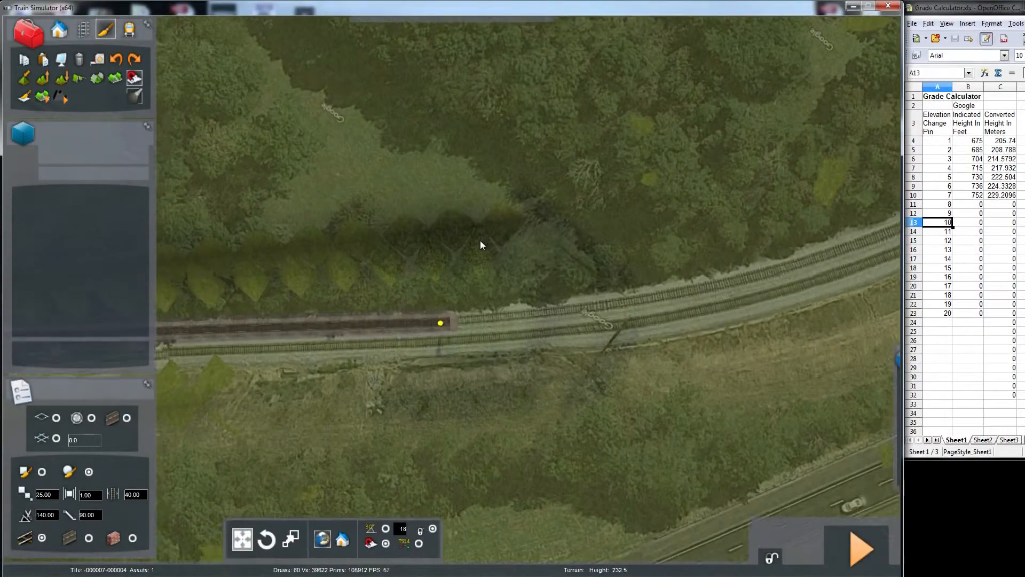
# - Examine the laid track and its fitted terrain from a low perspective along the route past the marker pins
pyautogui.scroll(2, 480, 241)
pyautogui.moveTo(480, 240); pyautogui.dragTo(363, 155, button='right')
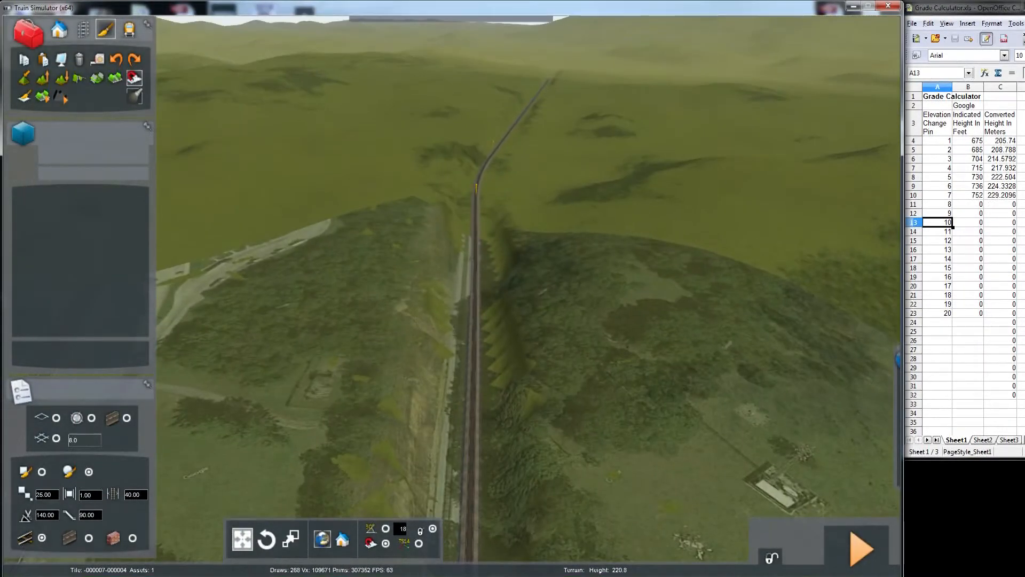
pyautogui.moveTo(463, 422)
pyautogui.mouseDown(button='right')
pyautogui.moveTo(453, 219)
pyautogui.moveTo(487, 185)
pyautogui.mouseUp(button='right')
pyautogui.press('Right')
pyautogui.press('Up')
pyautogui.press('Up')
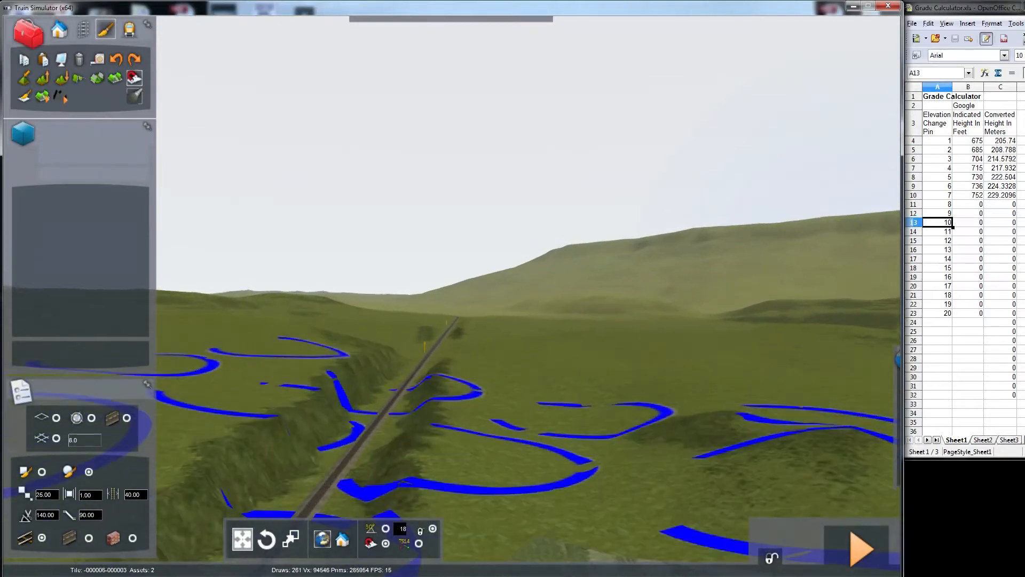
pyautogui.press('Up')
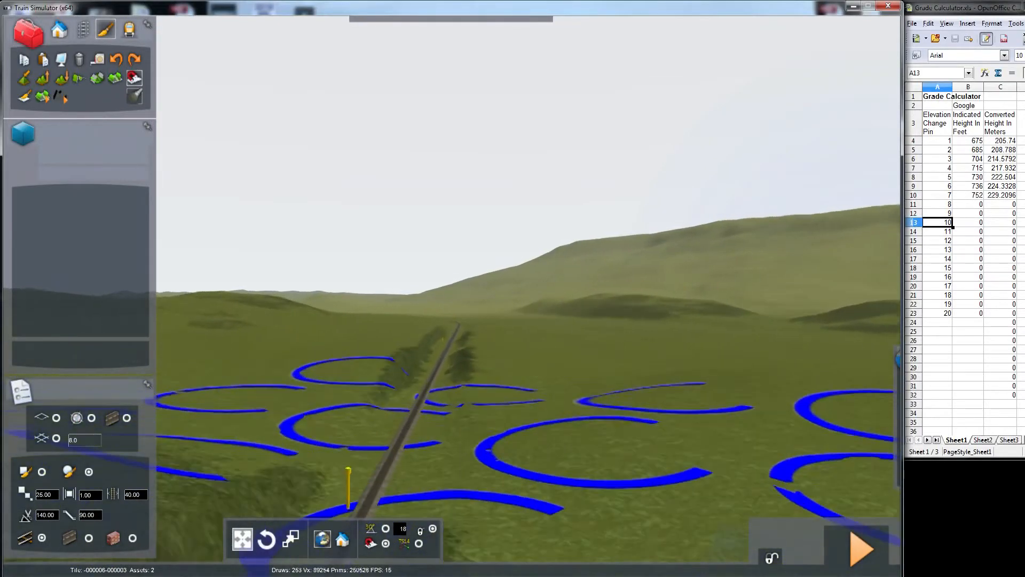
pyautogui.press('Up')
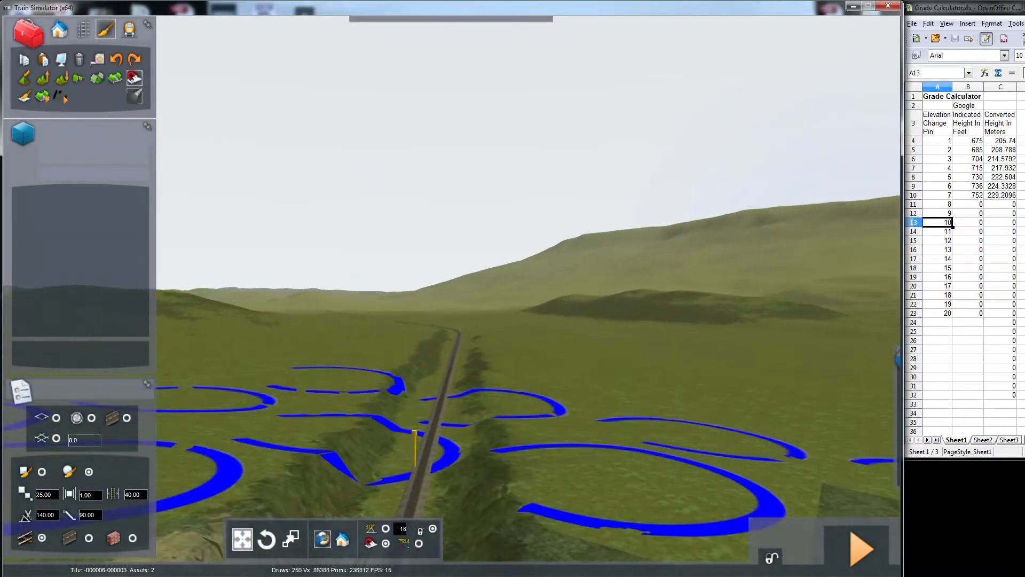
pyautogui.press('Up')
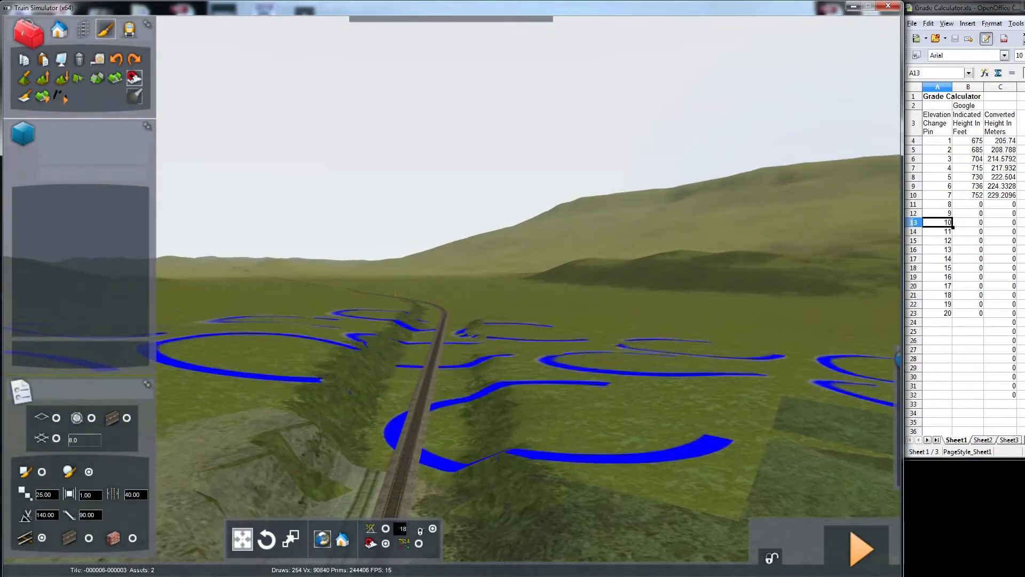
pyautogui.press('Up')
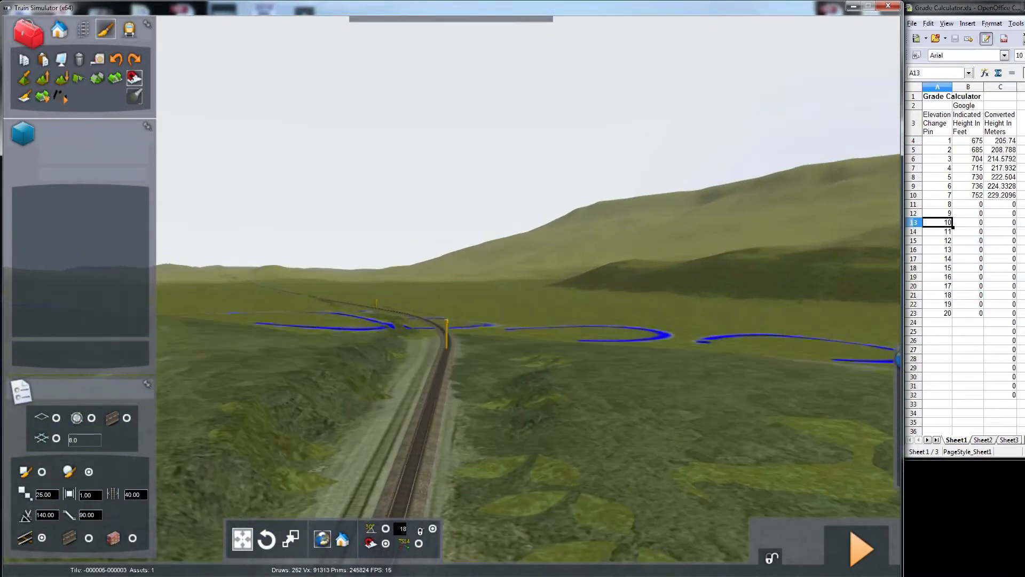
pyautogui.press('Up')
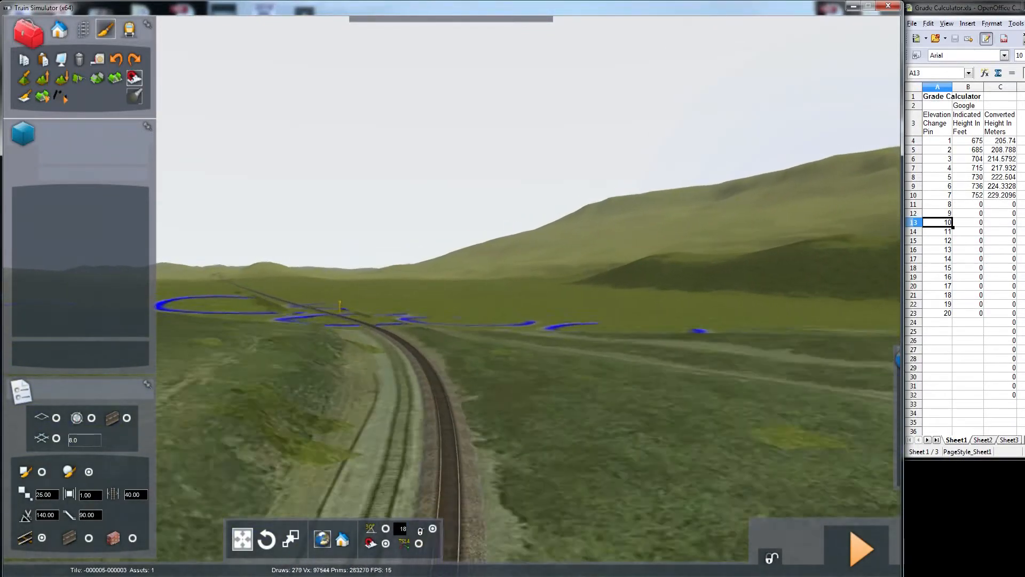
pyautogui.press('Up')
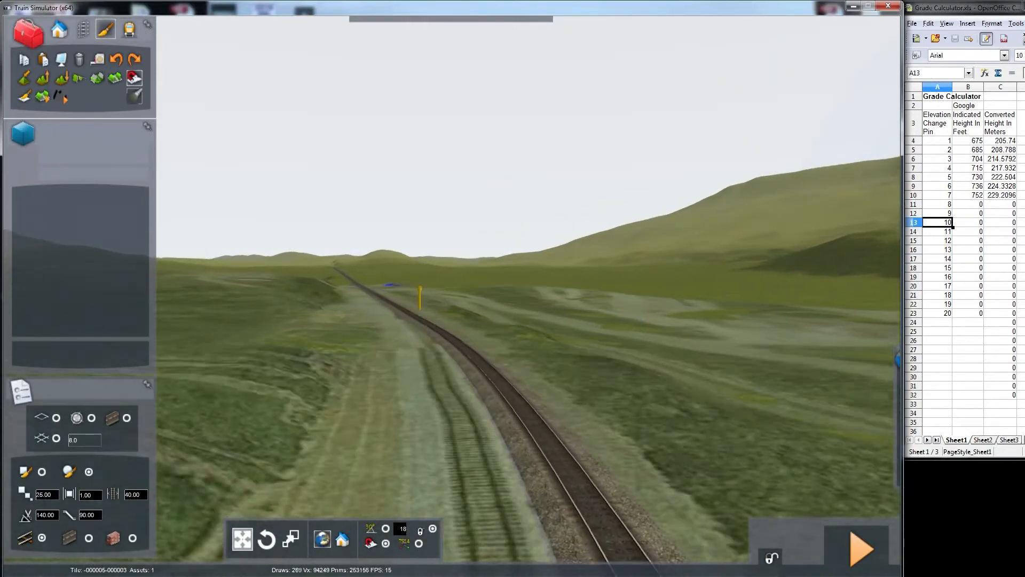
# - Activate the track gradient tool beside the first elevation pin and check the track's height there
pyautogui.press('Up')
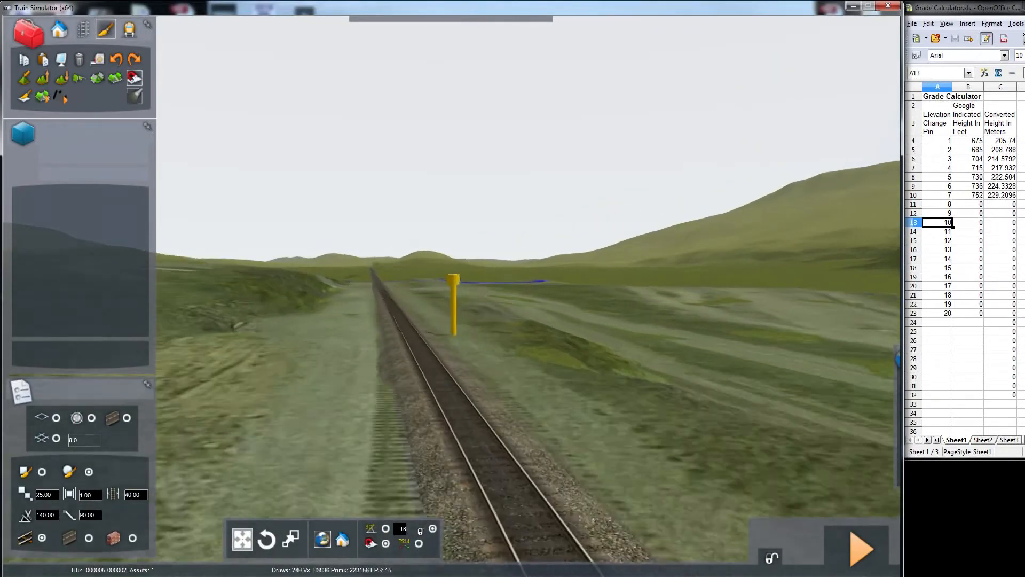
pyautogui.press('Up')
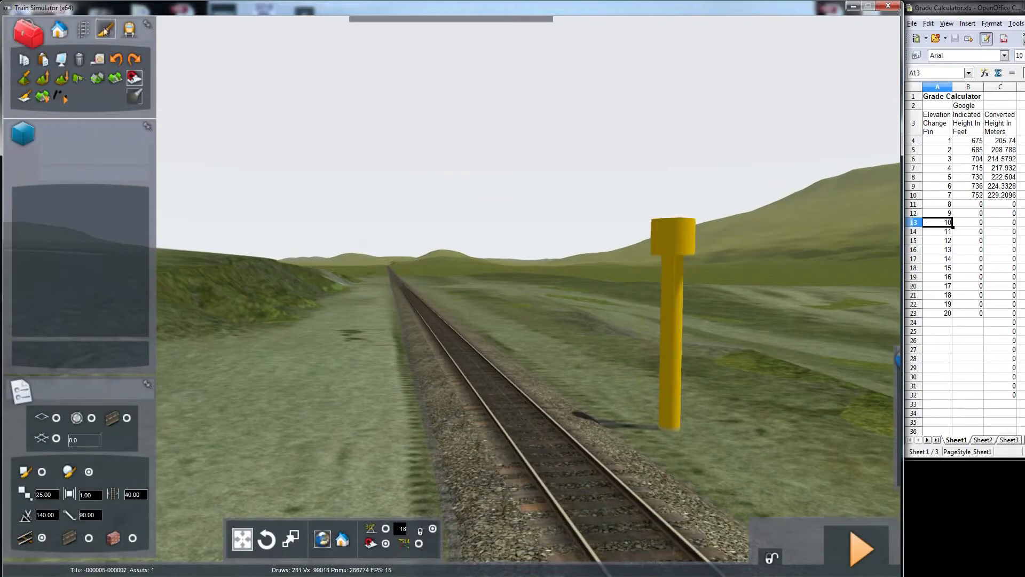
pyautogui.click(83, 29)
pyautogui.click(134, 78)
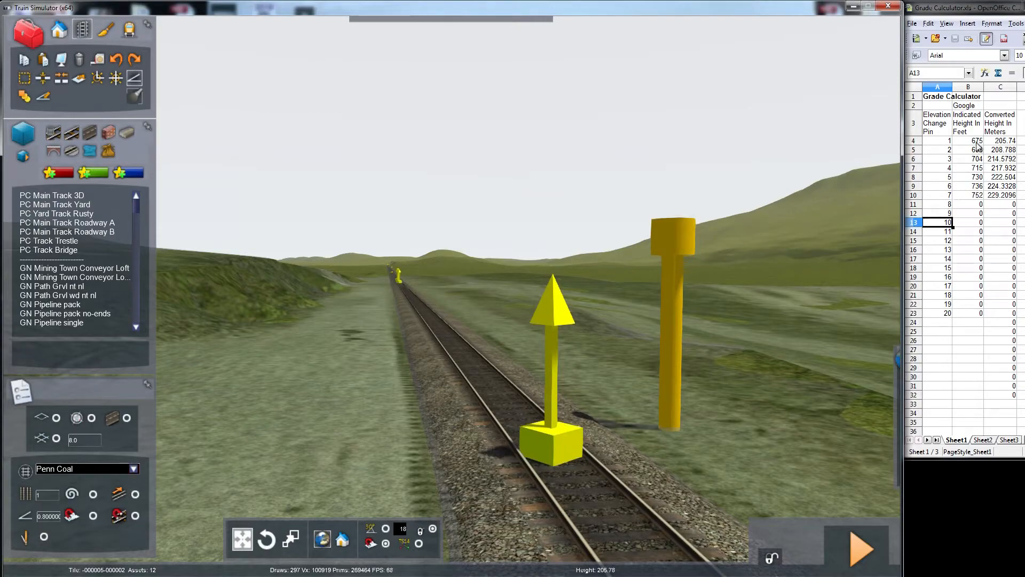
# - Place a gradient handle on the track directly beside the second elevation pin
pyautogui.moveTo(710, 307); pyautogui.dragTo(838, 325, button='right')
pyautogui.press('Up')
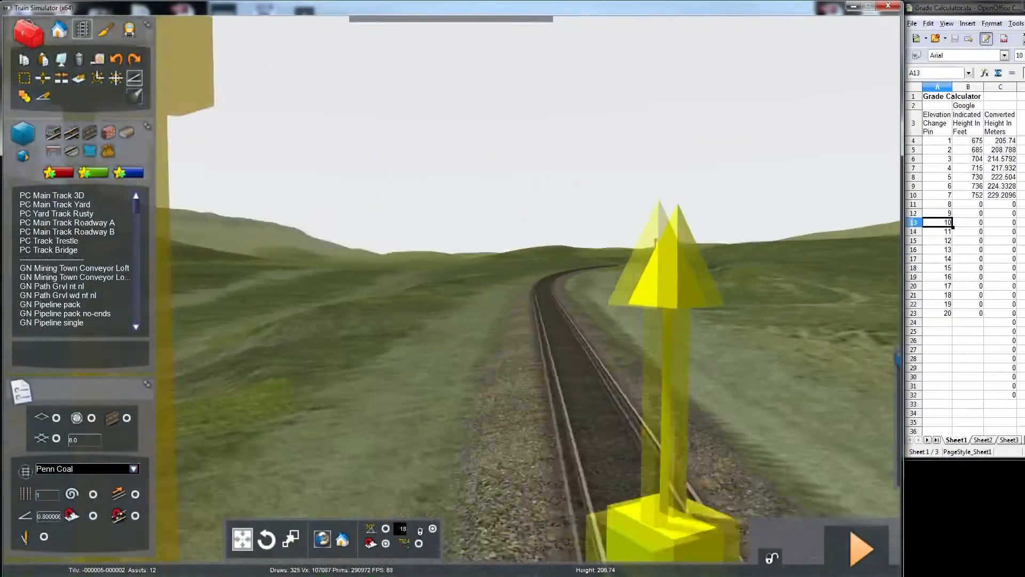
pyautogui.press('Up')
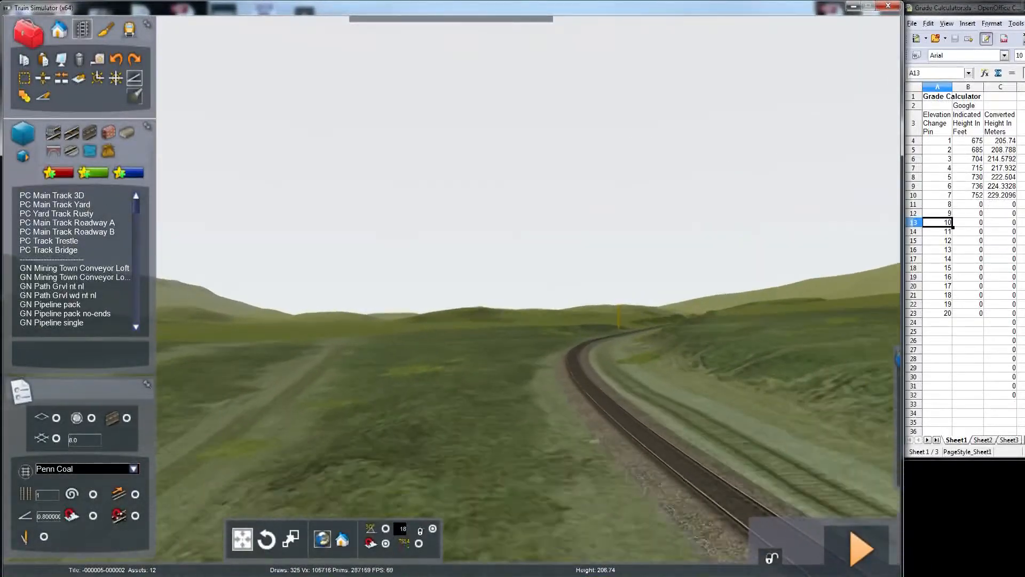
pyautogui.press('Up')
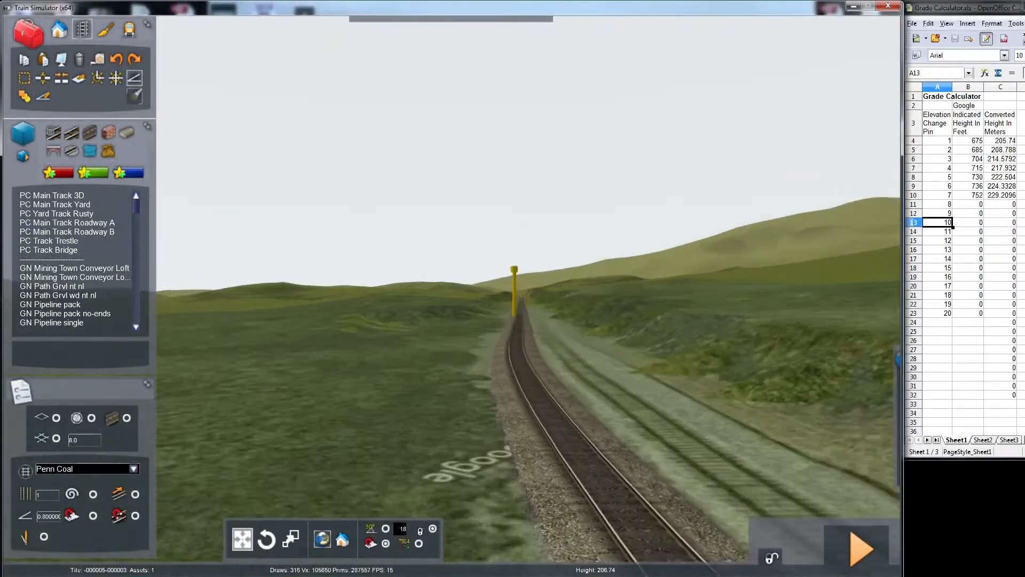
pyautogui.press('Up')
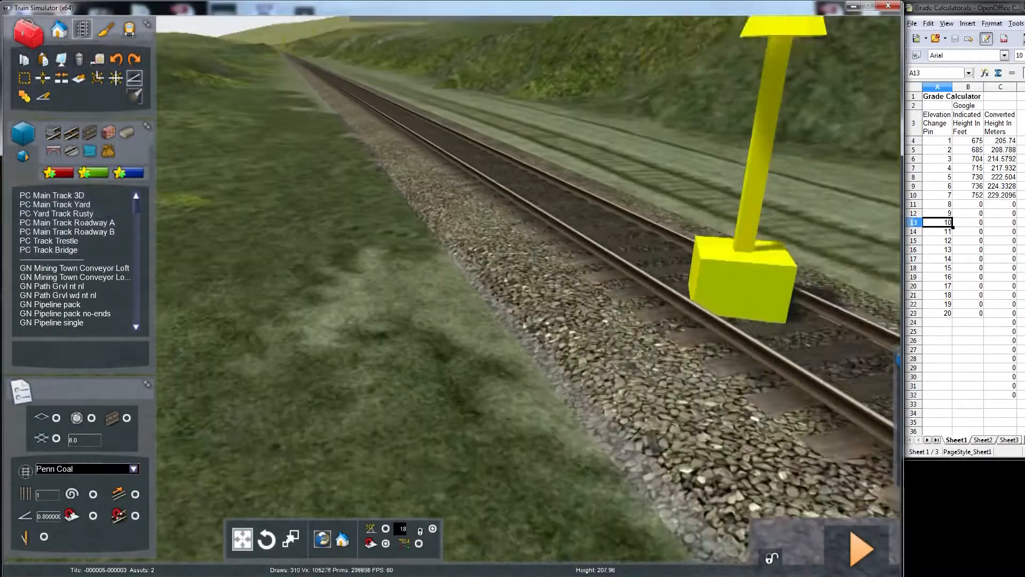
pyautogui.moveTo(747, 267); pyautogui.dragTo(789, 274, button='right')
pyautogui.press('Down')
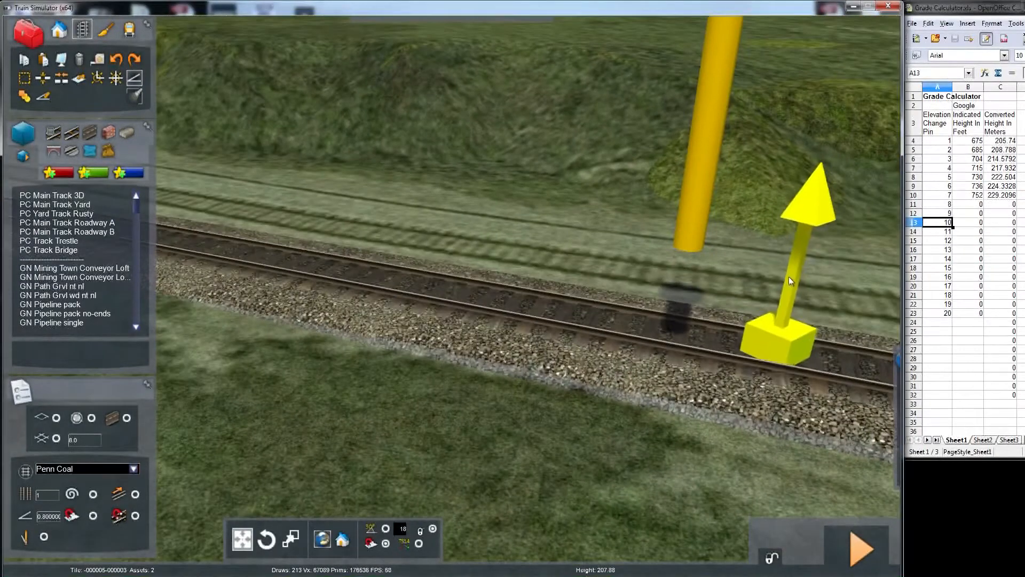
pyautogui.moveTo(716, 280); pyautogui.dragTo(684, 280)
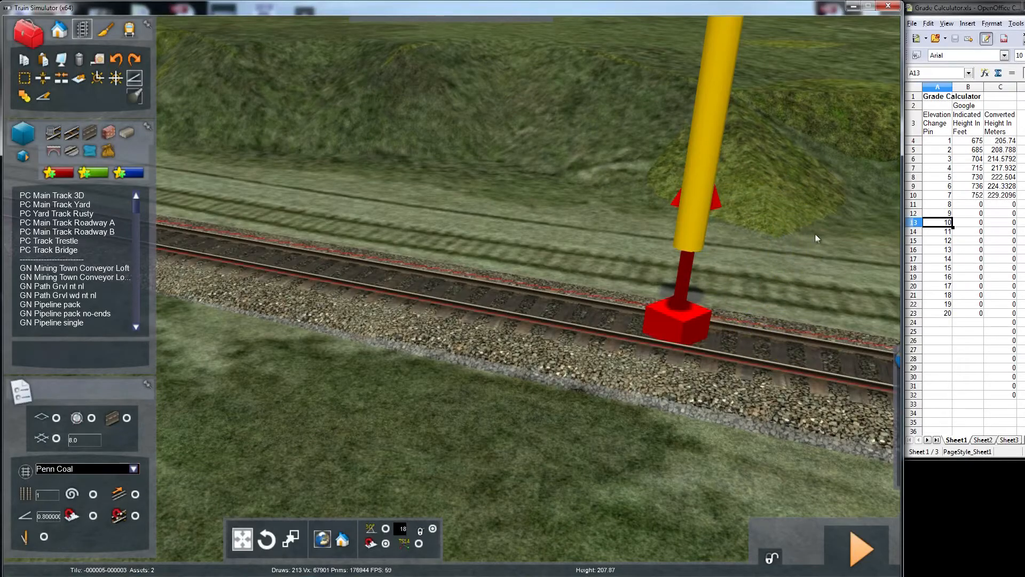
# - Raise the track at the second elevation pin's gradient handle to about 208.84 m
pyautogui.press('Right')
pyautogui.moveTo(799, 229)
pyautogui.mouseDown(button='right')
pyautogui.moveTo(745, 248)
pyautogui.moveTo(721, 246)
pyautogui.moveTo(705, 224)
pyautogui.moveTo(721, 206)
pyautogui.moveTo(776, 223)
pyautogui.mouseUp(button='right')
pyautogui.press('Down')
pyautogui.press('Left')
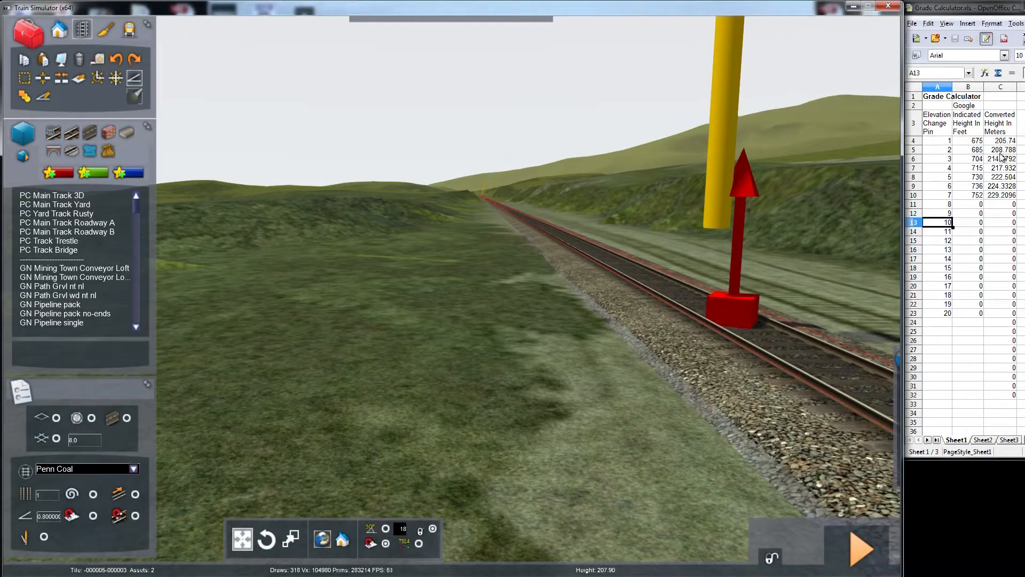
pyautogui.moveTo(745, 302); pyautogui.dragTo(746, 266)
# - Place a gradient handle on the track directly beside the third elevation pin
pyautogui.moveTo(725, 280)
pyautogui.mouseDown(button='right')
pyautogui.moveTo(672, 261)
pyautogui.moveTo(603, 176)
pyautogui.moveTo(720, 192)
pyautogui.mouseUp(button='right')
pyautogui.press('Up')
pyautogui.press('Up')
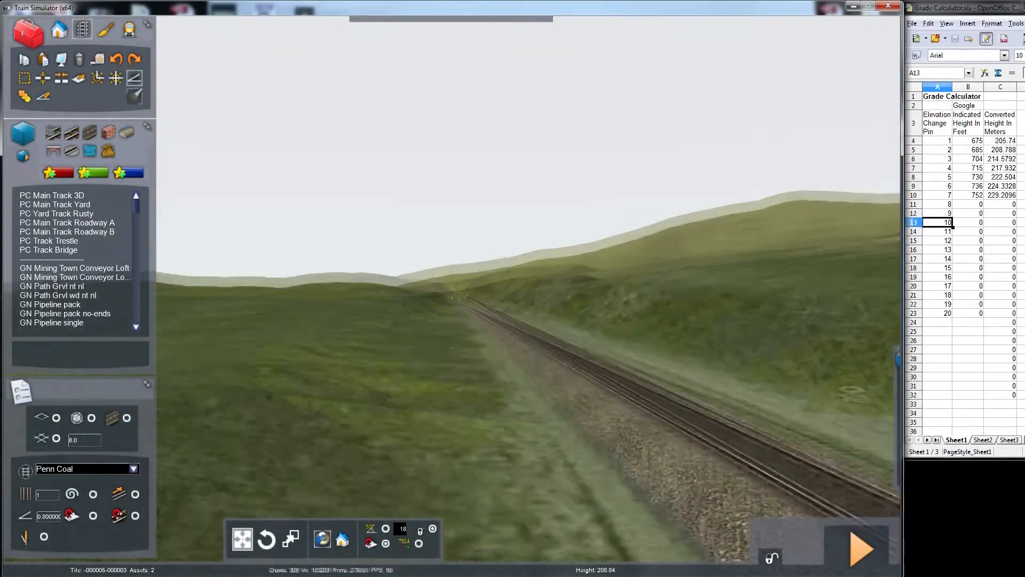
pyautogui.press('Up')
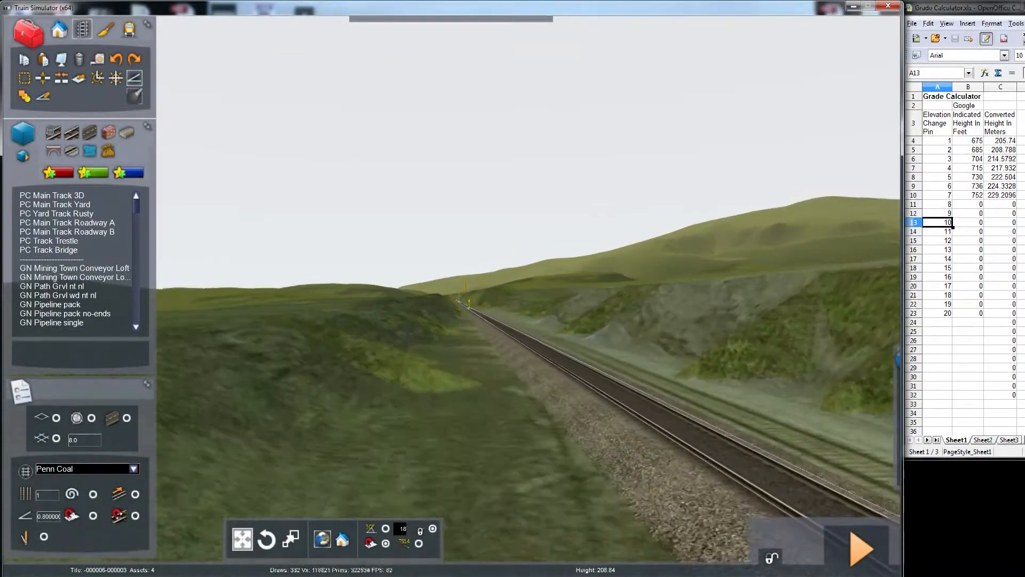
pyautogui.press('Up')
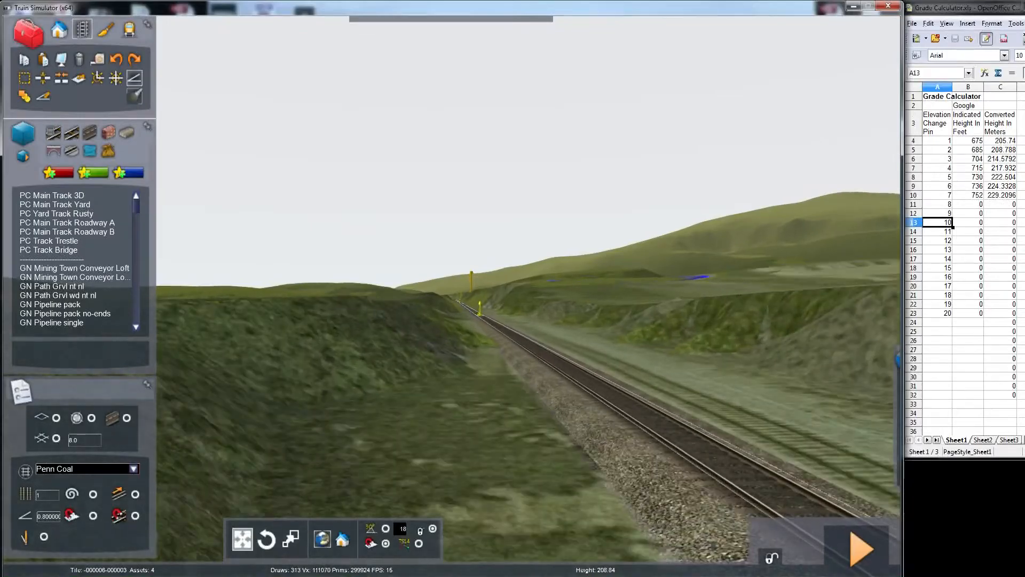
pyautogui.press('Up')
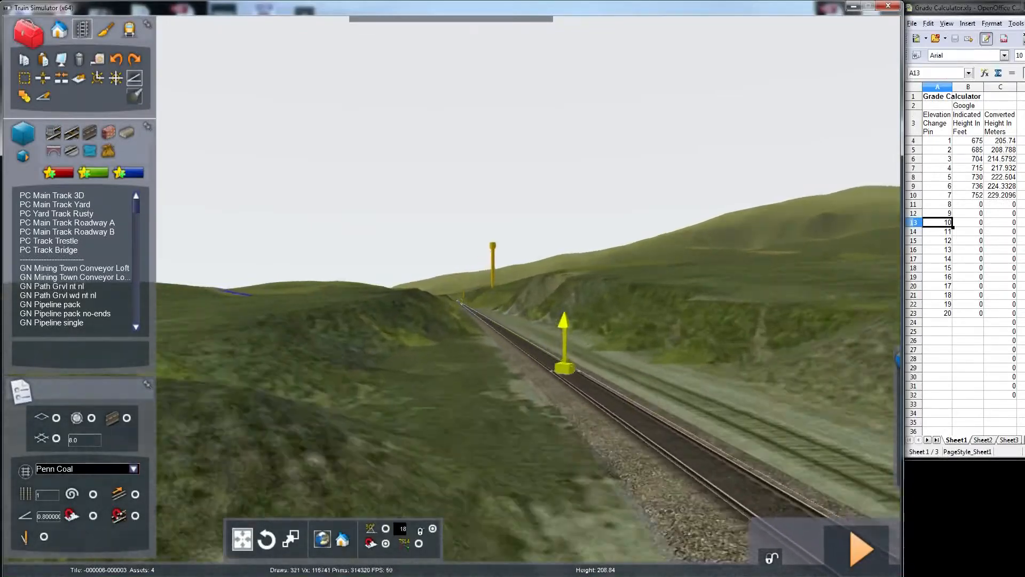
pyautogui.press('Up')
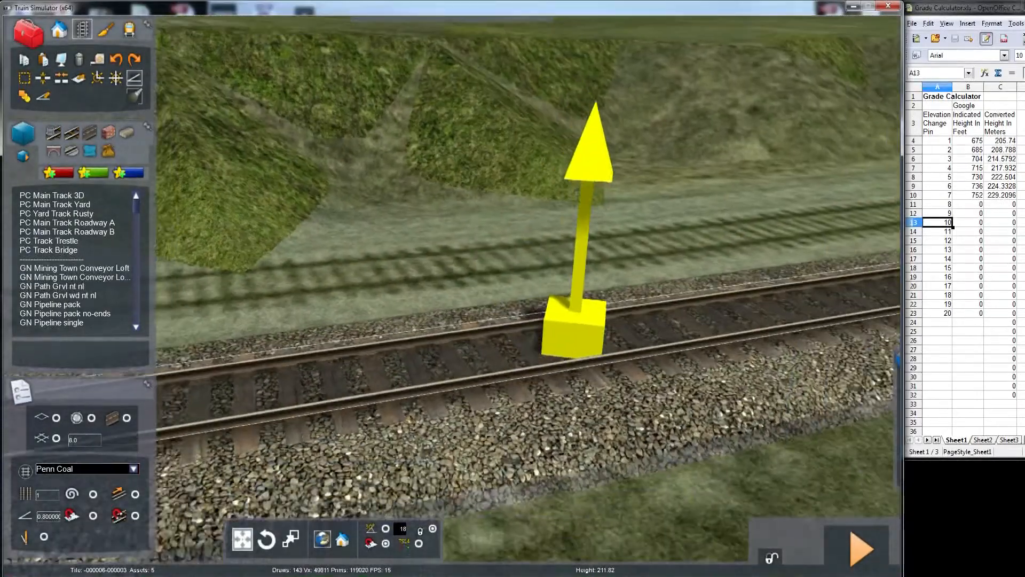
pyautogui.press('Down')
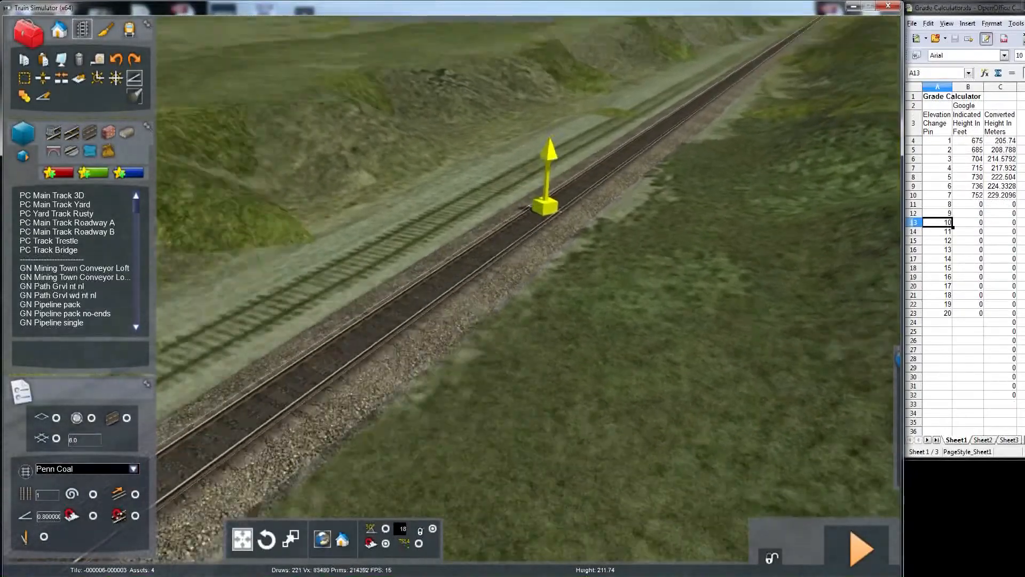
pyautogui.press('Down')
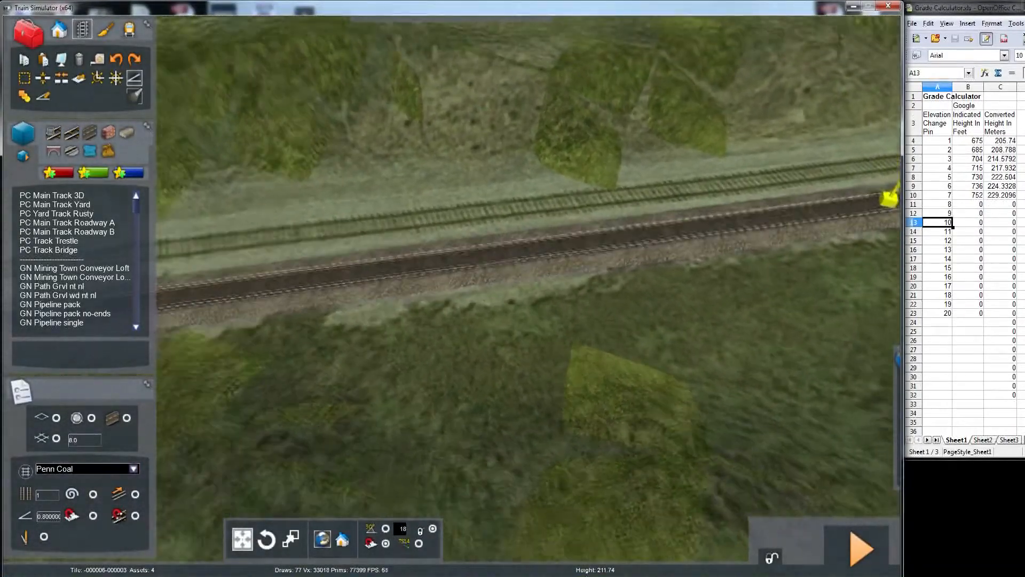
pyautogui.press('Down')
pyautogui.press('Left')
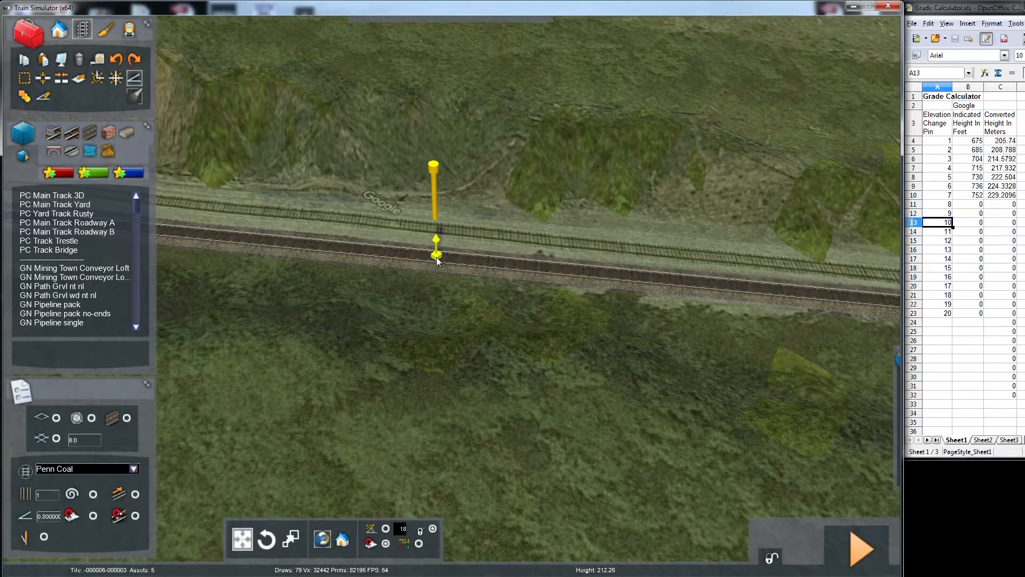
pyautogui.press('Right')
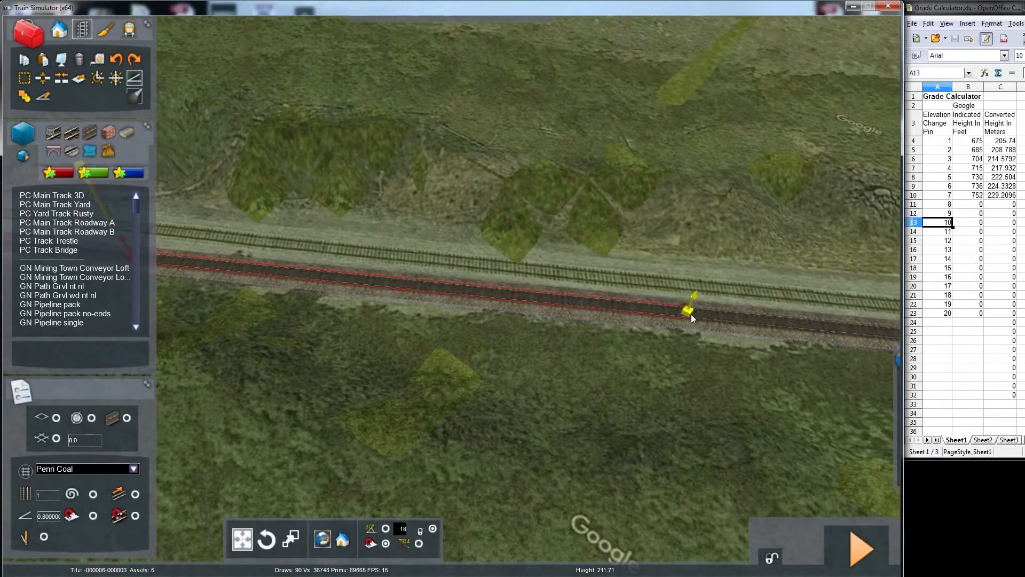
# - Raise the track at the third elevation pin's gradient handle to about 214.38 m
pyautogui.moveTo(687, 314)
pyautogui.mouseDown(button='right')
pyautogui.moveTo(566, 315)
pyautogui.moveTo(499, 267)
pyautogui.moveTo(640, 225)
pyautogui.moveTo(771, 160)
pyautogui.moveTo(766, 171)
pyautogui.moveTo(799, 198)
pyautogui.moveTo(833, 187)
pyautogui.moveTo(840, 144)
pyautogui.mouseUp(button='right')
pyautogui.press('Up')
pyautogui.press('Down')
pyautogui.press('Left')
pyautogui.moveTo(483, 283); pyautogui.dragTo(483, 262, button='right')
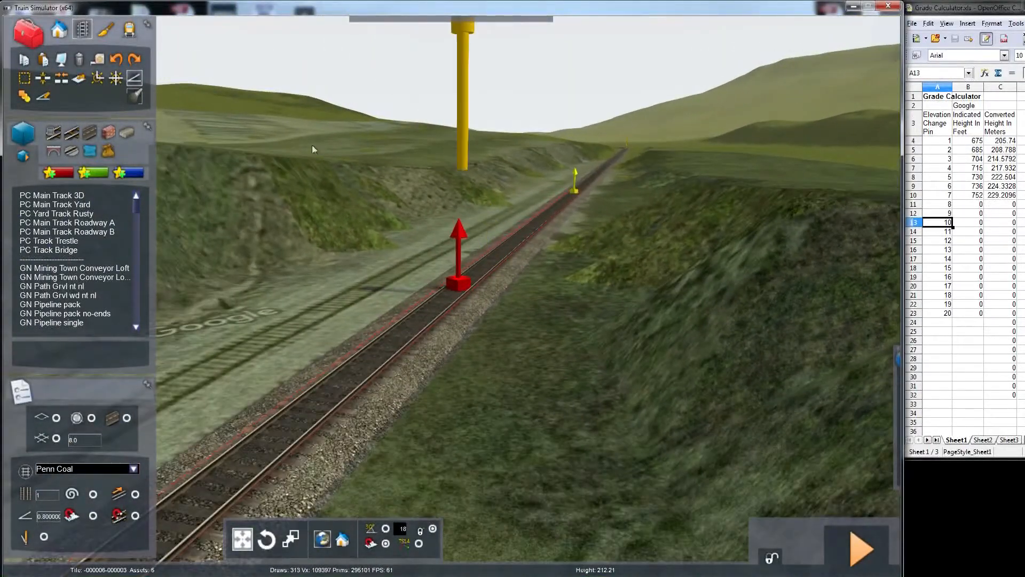
pyautogui.moveTo(537, 129); pyautogui.dragTo(535, 126, button='right')
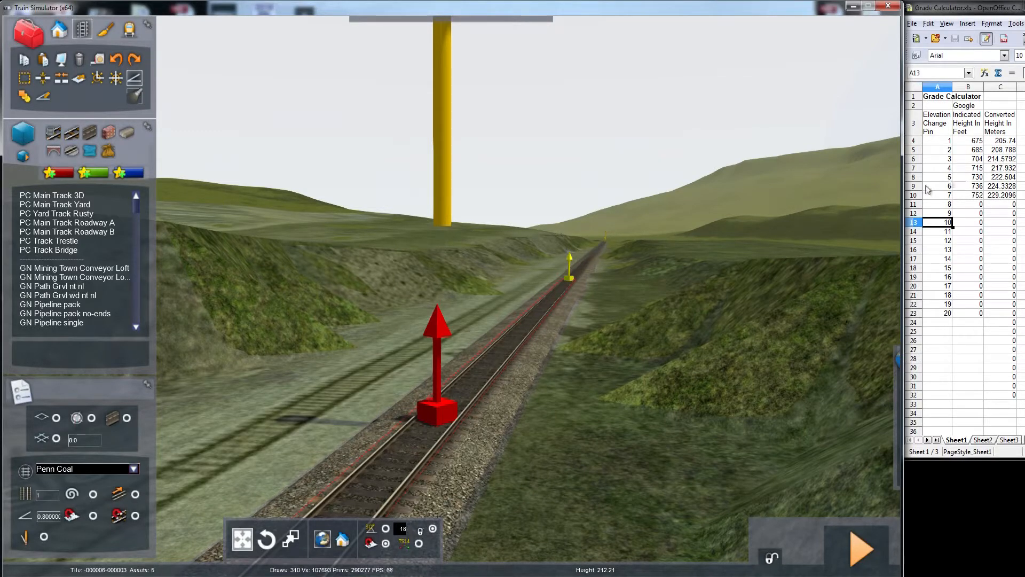
pyautogui.moveTo(446, 420); pyautogui.dragTo(442, 360)
pyautogui.scroll(4, 442, 359)
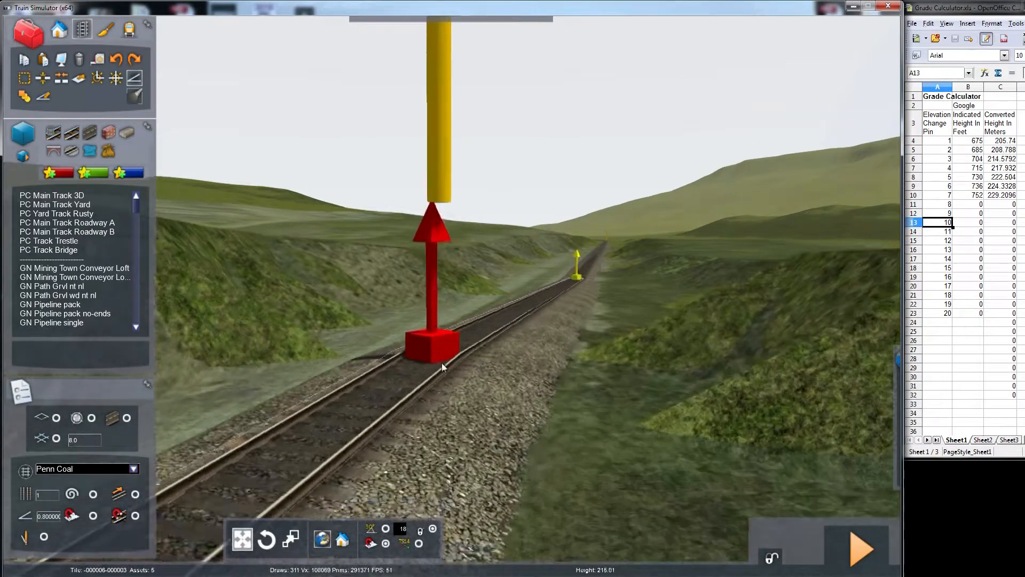
pyautogui.moveTo(439, 373); pyautogui.dragTo(438, 394)
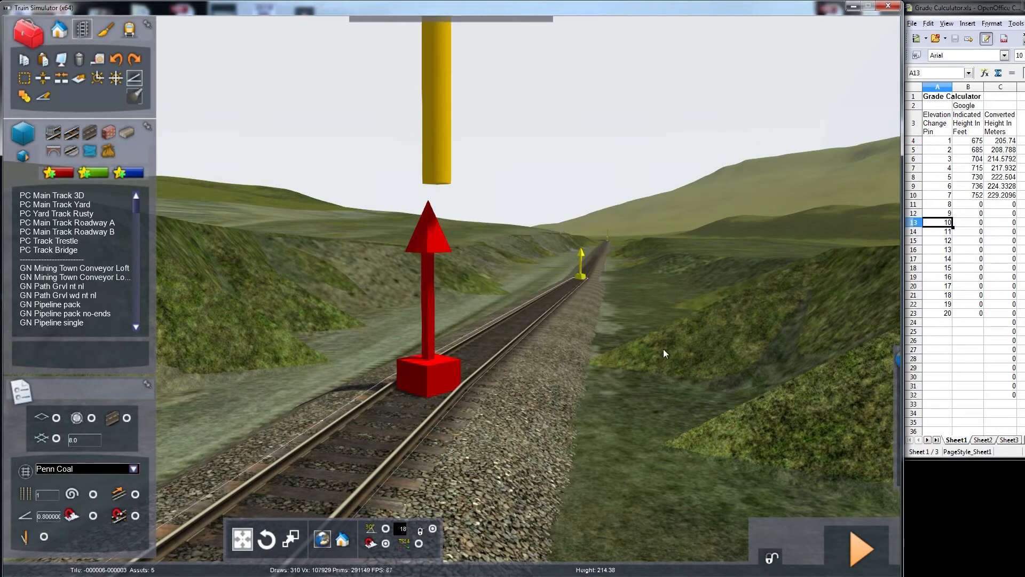
# - Locate the joint between the two track sections near the third elevation pin and try its gradient handle
pyautogui.press('Up')
pyautogui.moveTo(665, 351)
pyautogui.mouseDown(button='right')
pyautogui.moveTo(720, 351)
pyautogui.moveTo(679, 350)
pyautogui.moveTo(598, 373)
pyautogui.moveTo(721, 321)
pyautogui.moveTo(711, 320)
pyautogui.mouseUp(button='right')
pyautogui.press('Up')
pyautogui.press('Right')
pyautogui.press('Down')
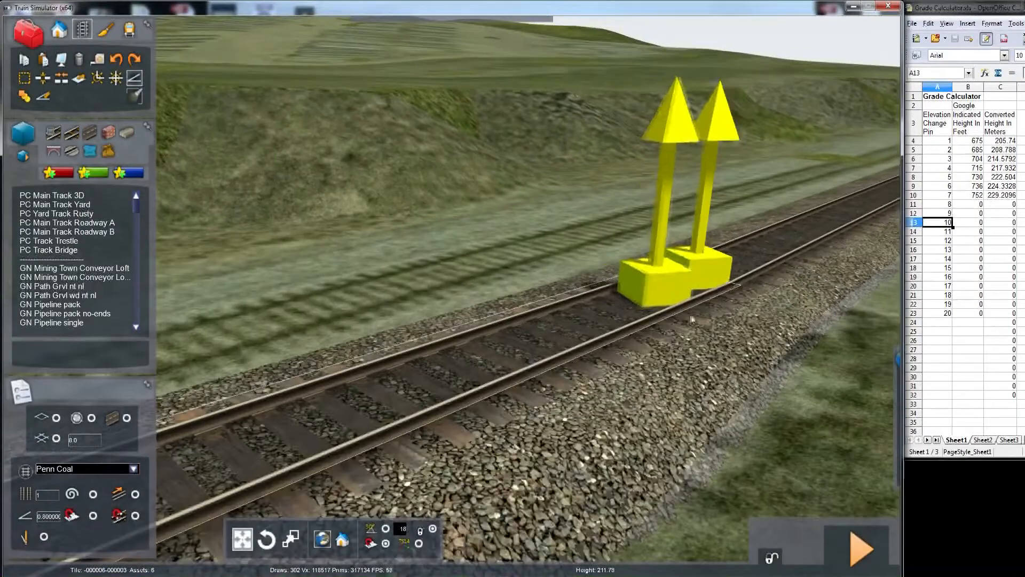
pyautogui.moveTo(711, 320)
pyautogui.mouseDown()
pyautogui.moveTo(712, 293)
pyautogui.moveTo(715, 322)
pyautogui.moveTo(710, 308)
pyautogui.moveTo(437, 321)
pyautogui.mouseUp()
pyautogui.press('Right')
pyautogui.moveTo(487, 296); pyautogui.dragTo(525, 290, button='right')
pyautogui.press('Up')
pyautogui.press('Right')
pyautogui.press('Left')
pyautogui.press('Down')
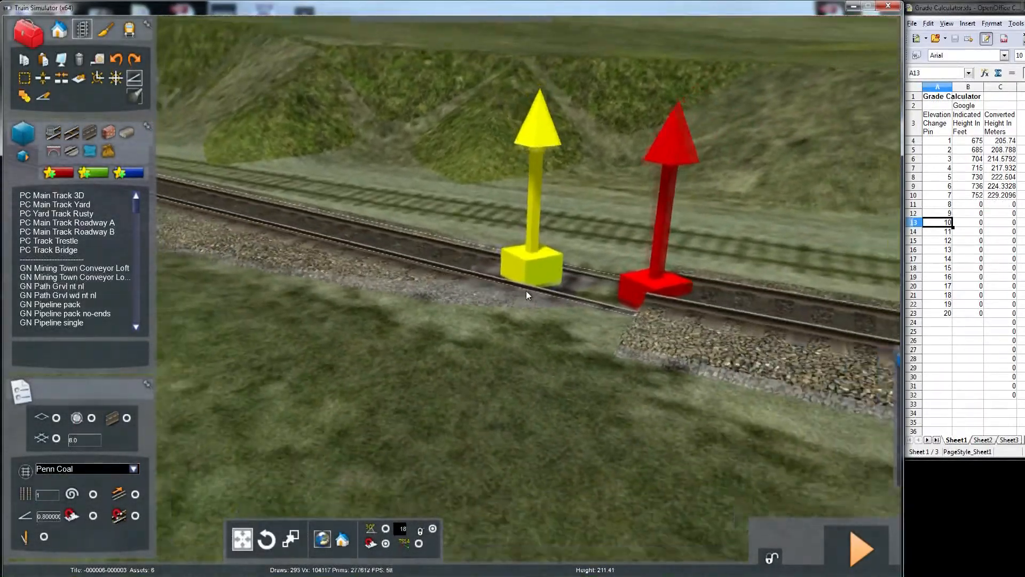
pyautogui.click(517, 256)
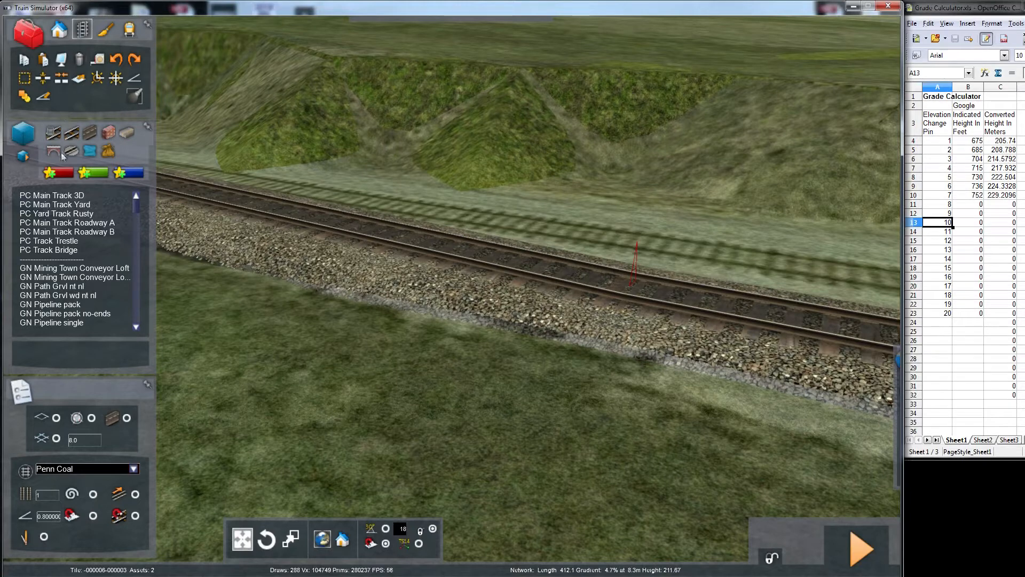
# - Reactivate the gradient tool and raise the first track section's end at the joint to about 214.52 m
pyautogui.click(132, 81)
pyautogui.click(620, 310)
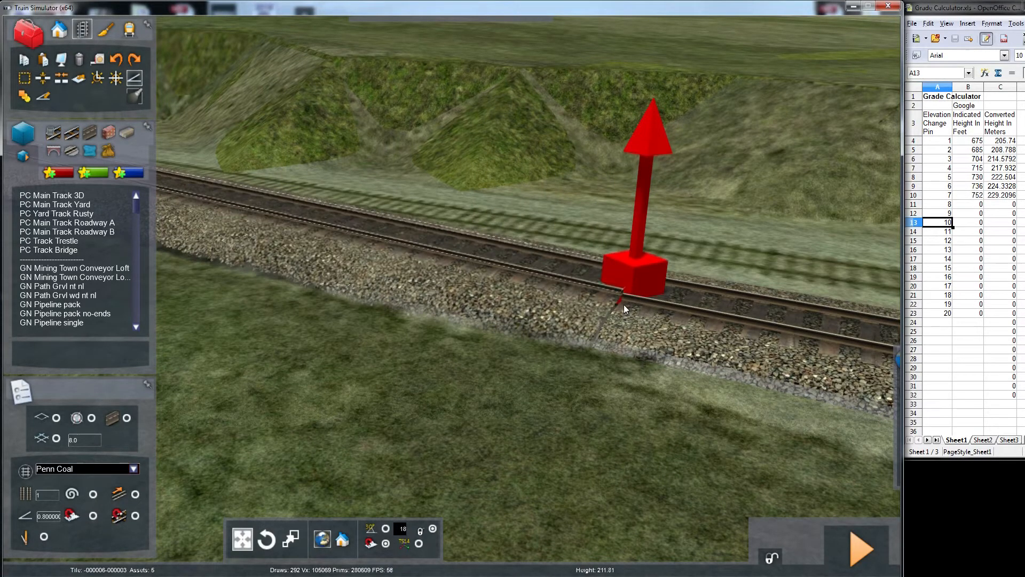
pyautogui.moveTo(627, 312); pyautogui.dragTo(648, 187)
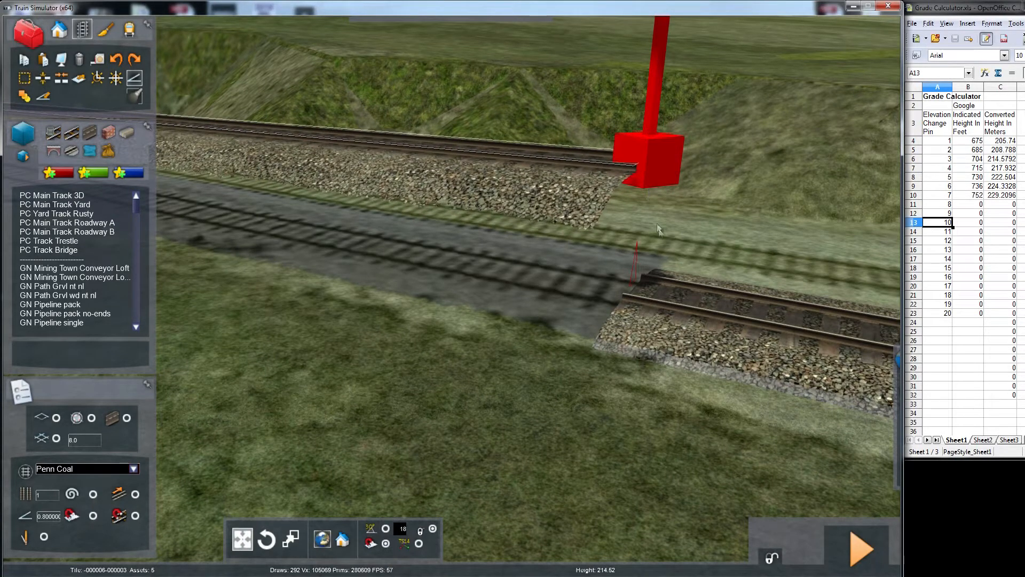
# - Raise the adjoining track section's end to about 214.53 m so it meets the raised end at the joint
pyautogui.click(645, 297)
pyautogui.click(652, 293)
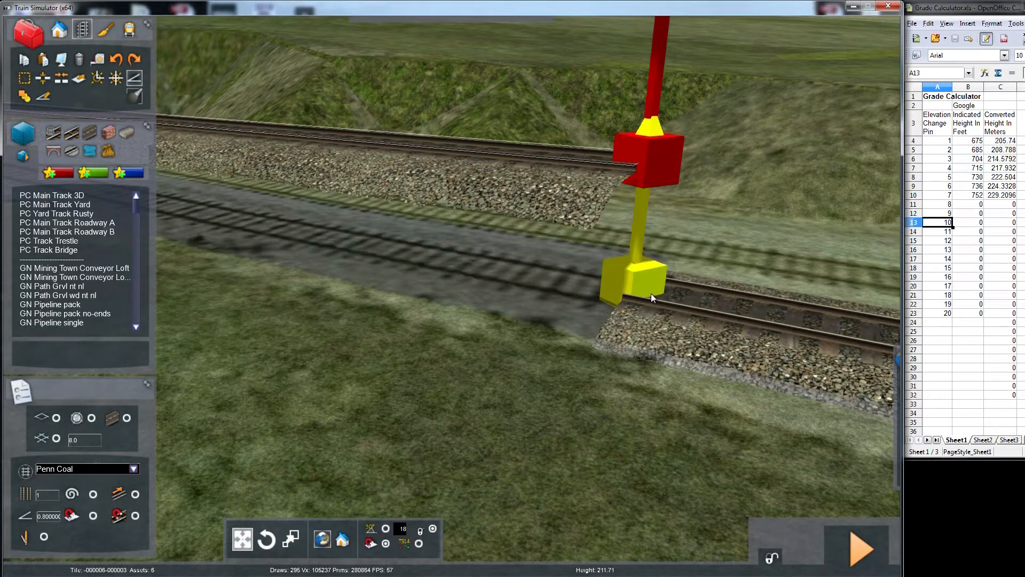
pyautogui.click(650, 265)
pyautogui.moveTo(639, 293); pyautogui.dragTo(639, 175)
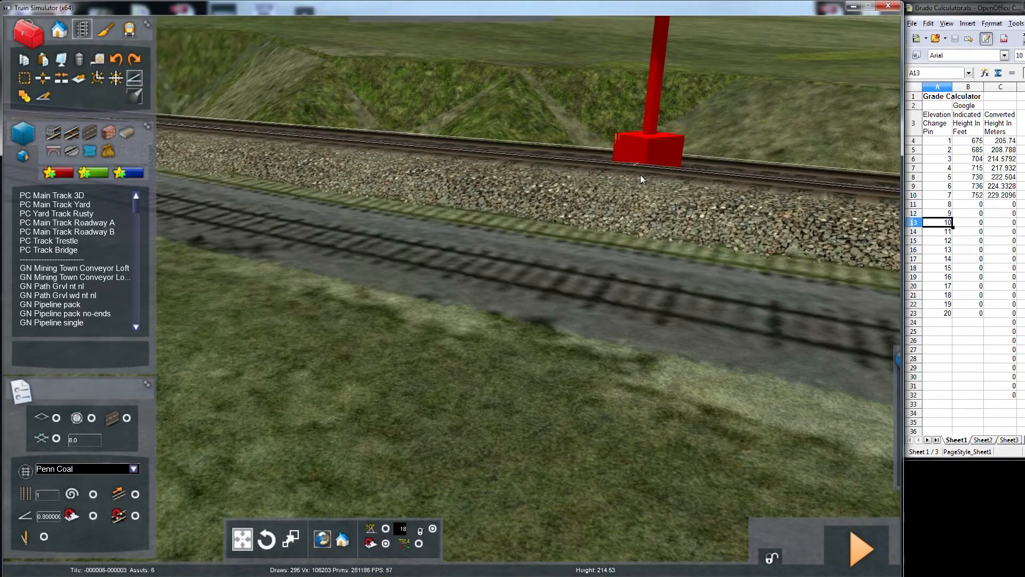
pyautogui.moveTo(640, 174); pyautogui.dragTo(639, 178)
# - Examine the heights along the raised track between the section joint and the third elevation pin
pyautogui.moveTo(495, 267)
pyautogui.mouseDown(button='right')
pyautogui.moveTo(475, 224)
pyautogui.moveTo(458, 240)
pyautogui.moveTo(463, 283)
pyautogui.moveTo(454, 277)
pyautogui.mouseUp(button='right')
pyautogui.press('Up')
pyautogui.press('Down')
pyautogui.press('Left')
pyautogui.press('Up')
pyautogui.press('Down')
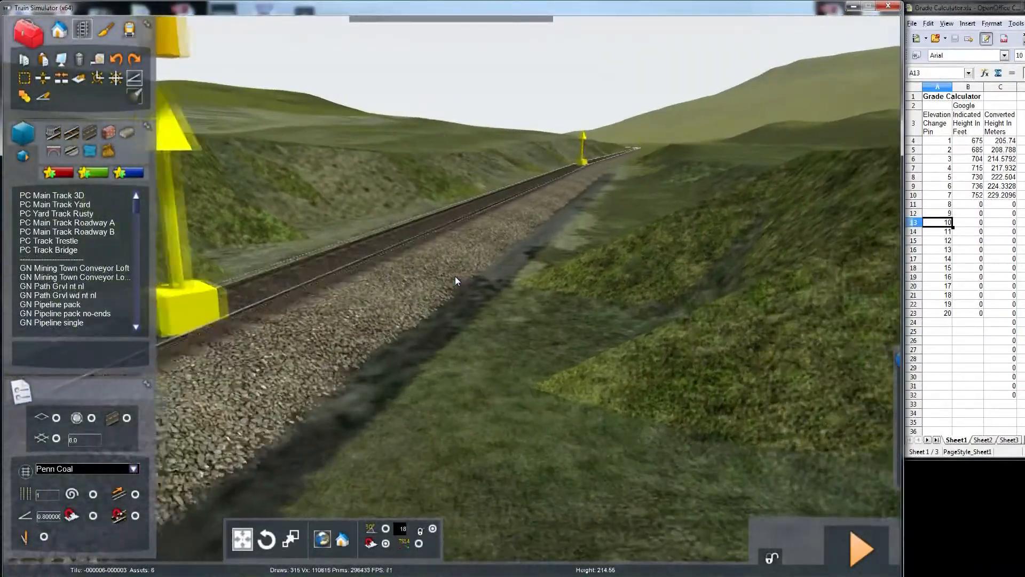
pyautogui.press('Up')
pyautogui.press('Right')
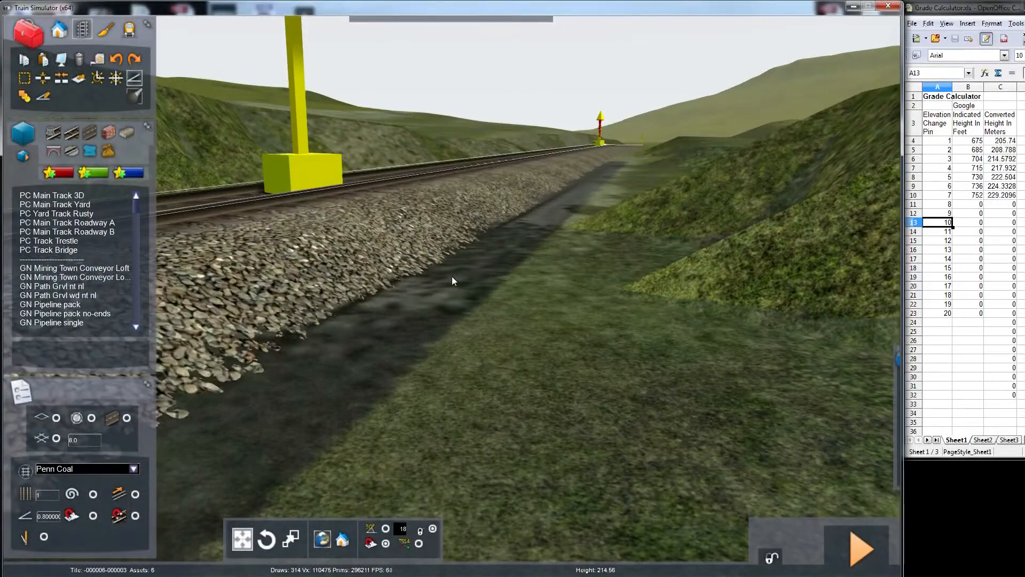
pyautogui.press('Down')
pyautogui.click(555, 170)
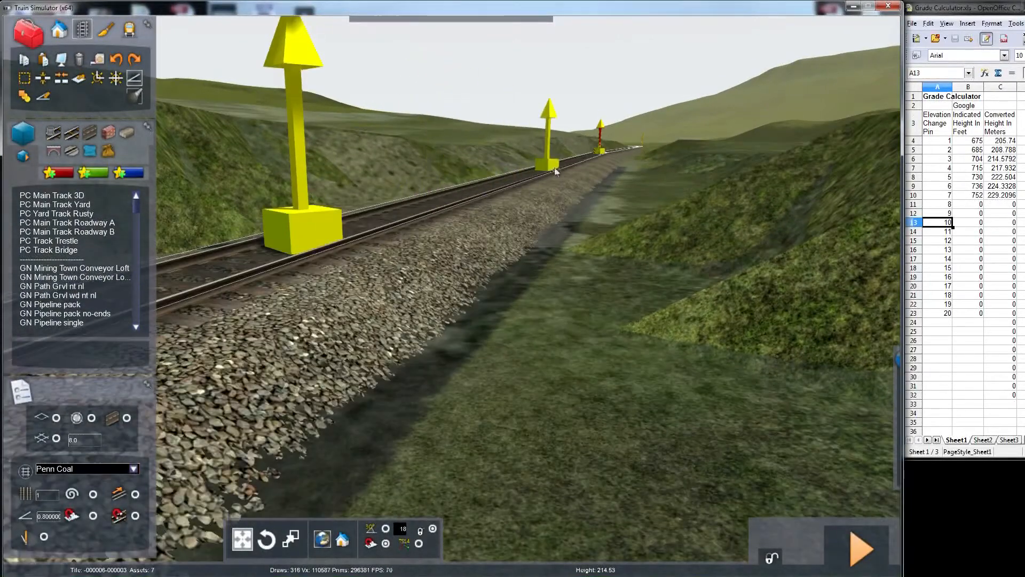
pyautogui.click(599, 154)
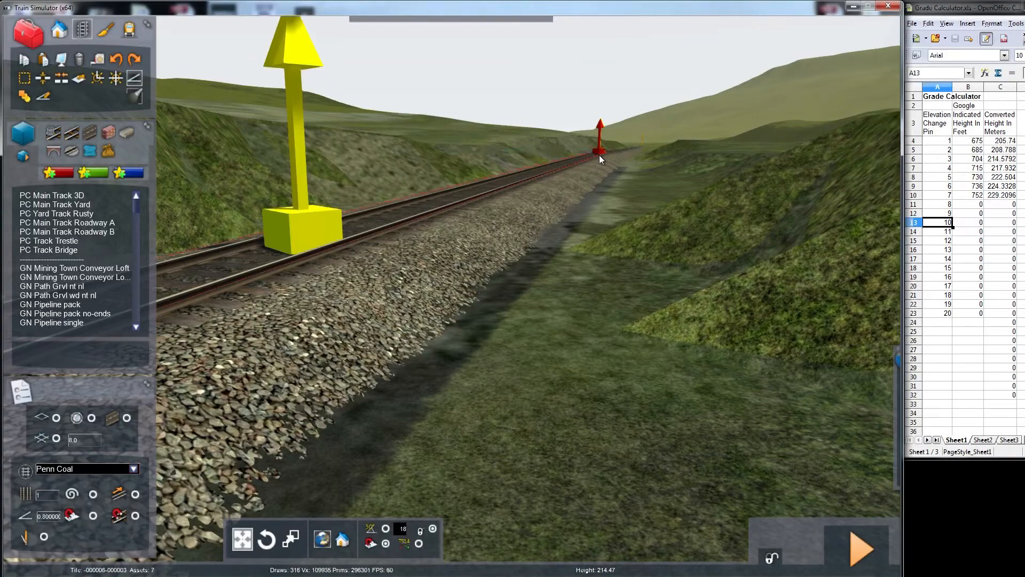
pyautogui.moveTo(592, 156)
pyautogui.mouseDown(button='right')
pyautogui.moveTo(640, 158)
pyautogui.moveTo(640, 123)
pyautogui.moveTo(614, 128)
pyautogui.mouseUp(button='right')
pyautogui.press('Up')
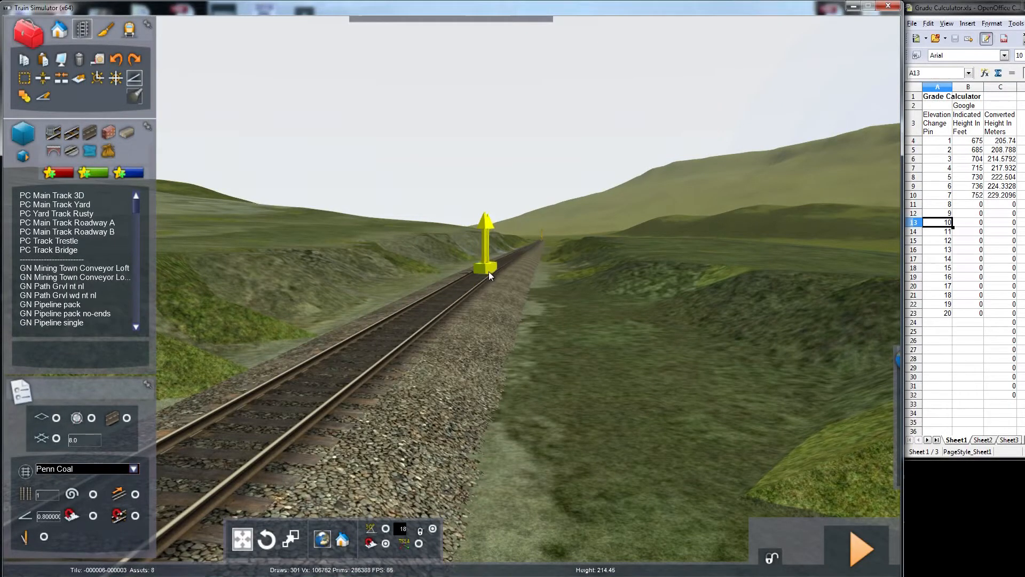
# - Lower the track at the joint ahead near the third elevation pin to about 213.95 m and check its alignment
pyautogui.moveTo(486, 275); pyautogui.dragTo(479, 282)
pyautogui.press('Down')
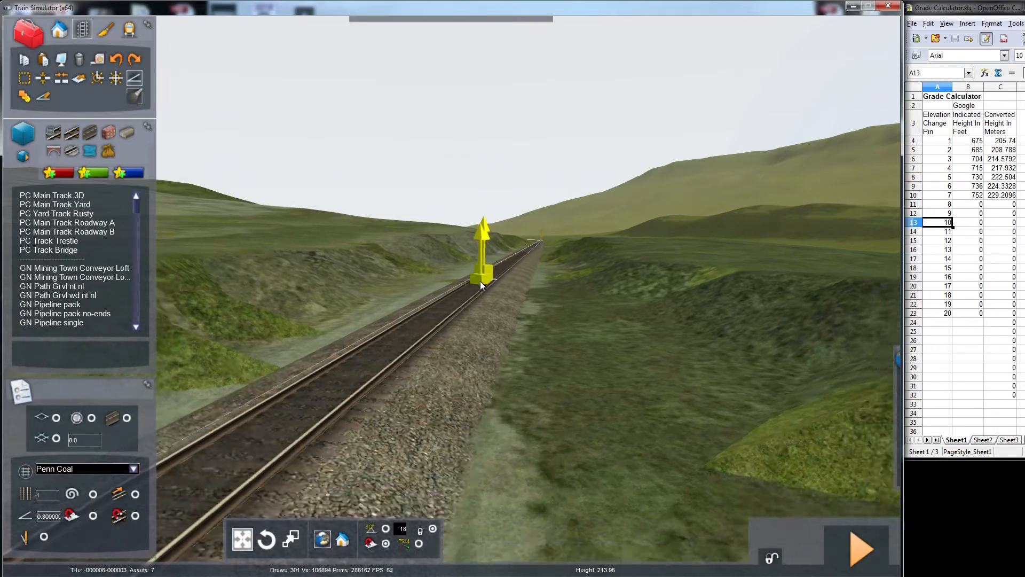
pyautogui.press('Down')
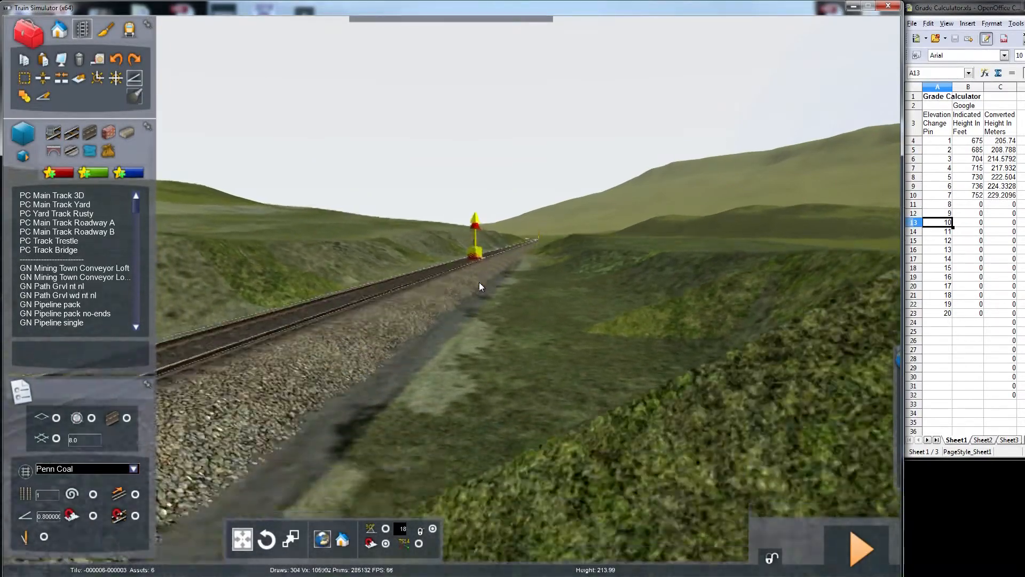
pyautogui.press('Down')
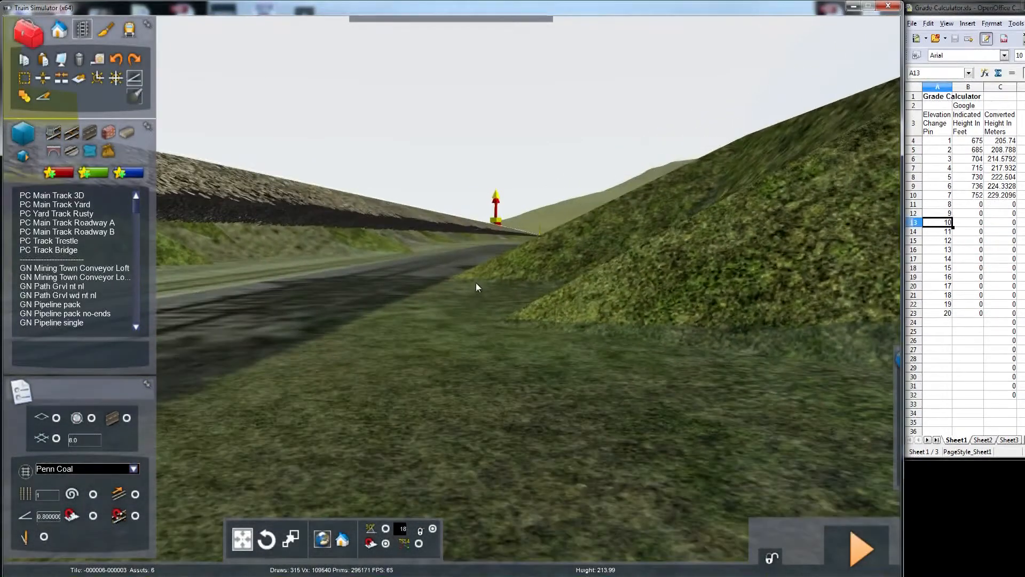
pyautogui.press('Right')
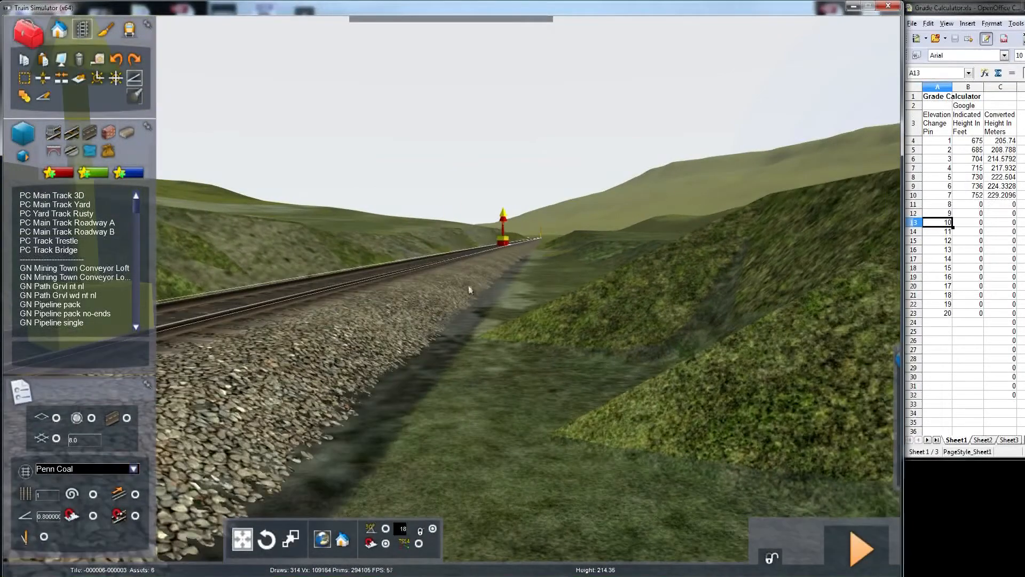
pyautogui.press('Up')
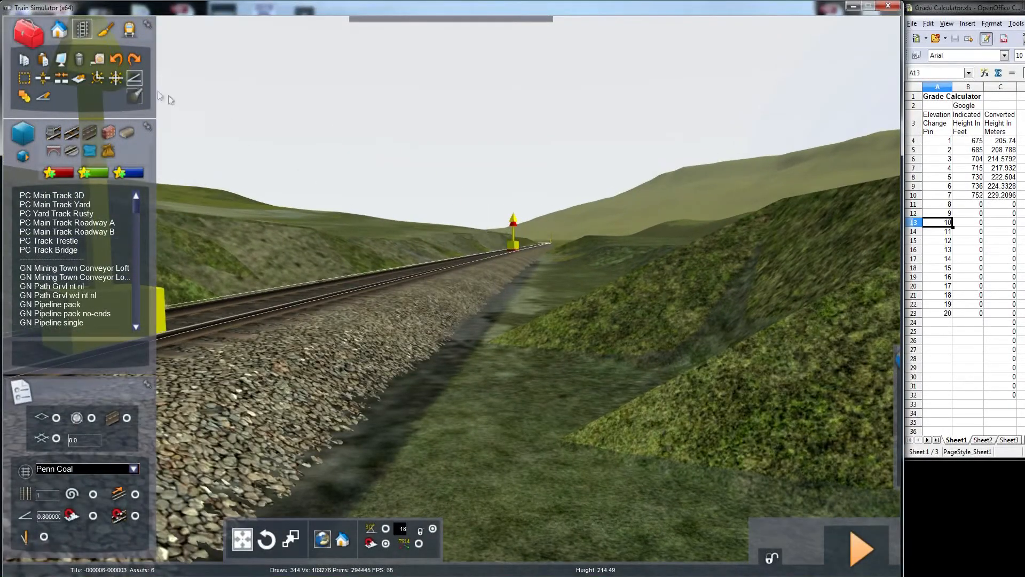
# - Reactivate the gradient tool and adjust the adjoining track end at the distant joint to about 213.9 m
pyautogui.rightClick(248, 146)
pyautogui.click(134, 79)
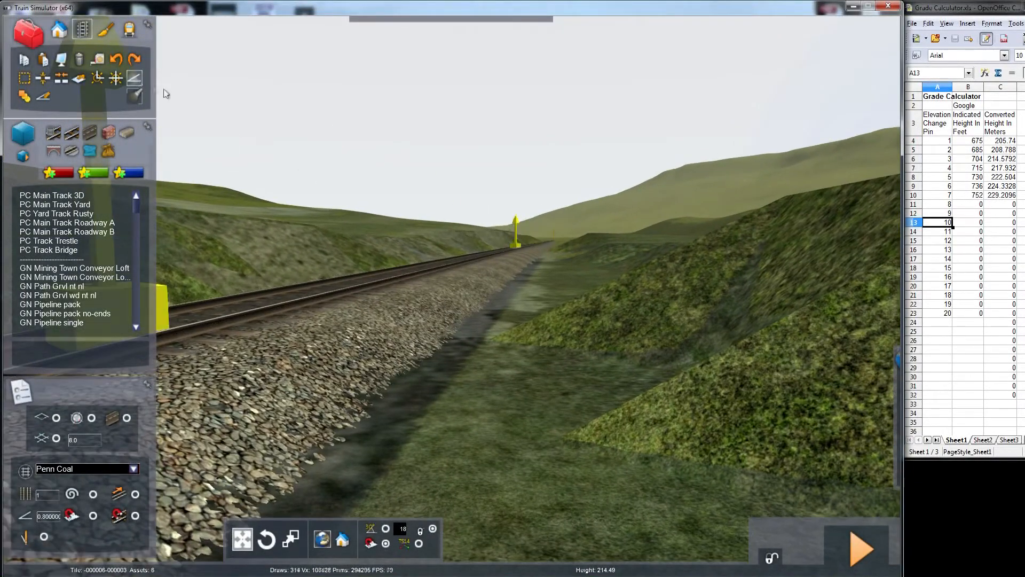
pyautogui.click(521, 257)
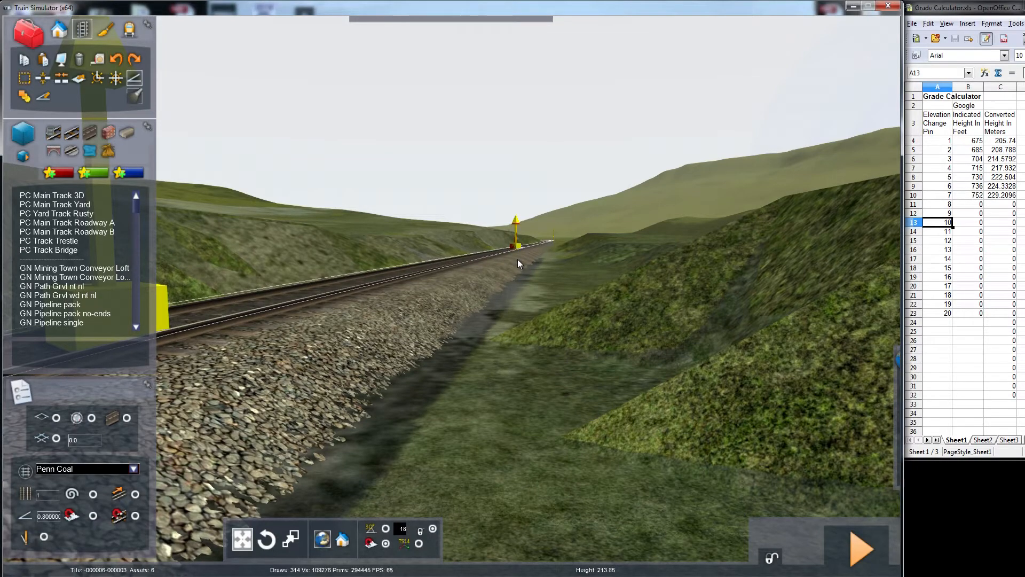
pyautogui.click(520, 290)
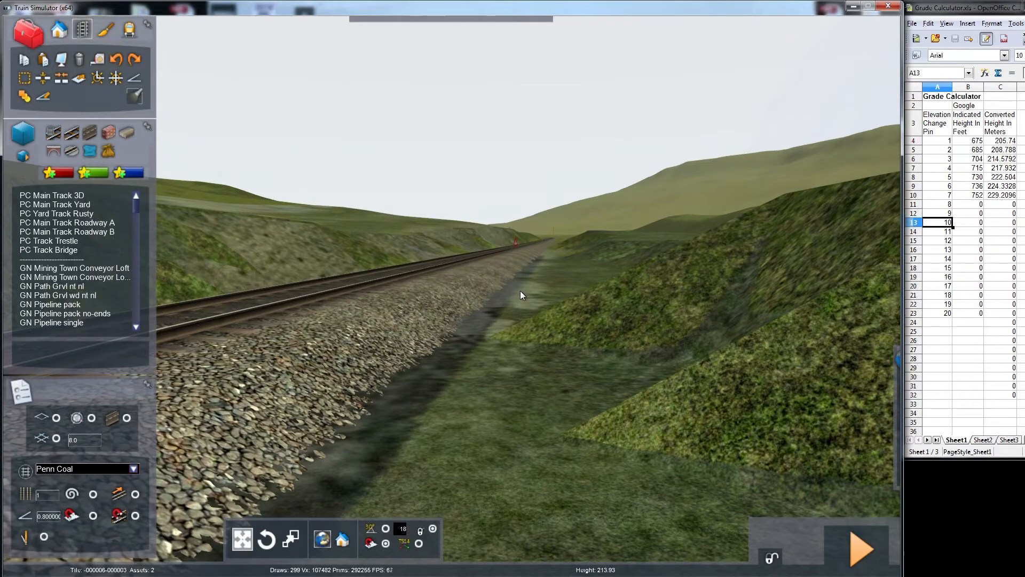
# - Examine the gradients and heights of the track sections on both sides of the adjusted joint
pyautogui.press('Down')
pyautogui.press('Right')
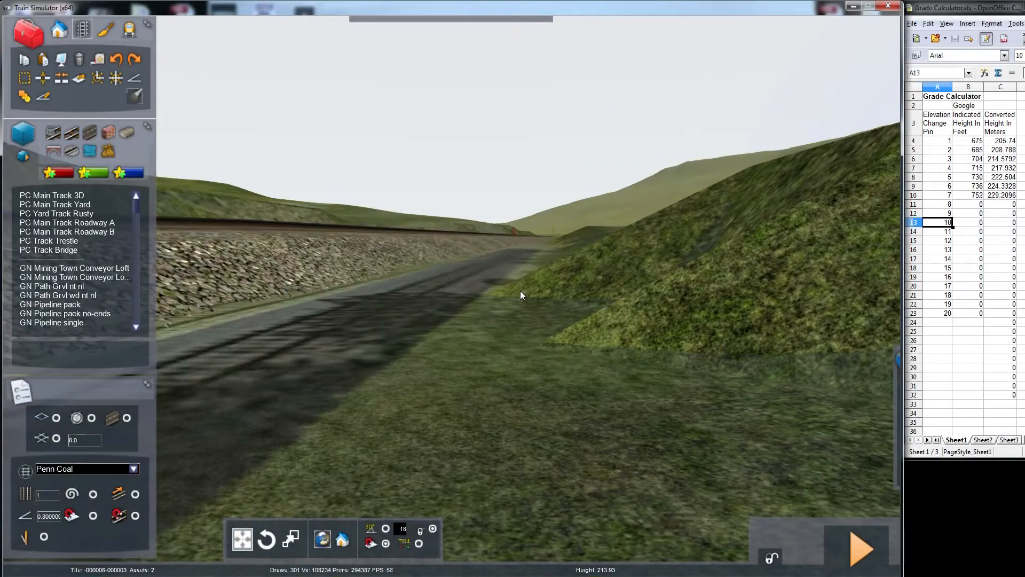
pyautogui.press('Left')
pyautogui.moveTo(520, 290)
pyautogui.mouseDown(button='right')
pyautogui.moveTo(582, 250)
pyautogui.moveTo(534, 289)
pyautogui.moveTo(534, 272)
pyautogui.moveTo(527, 283)
pyautogui.mouseUp(button='right')
pyautogui.press('Up')
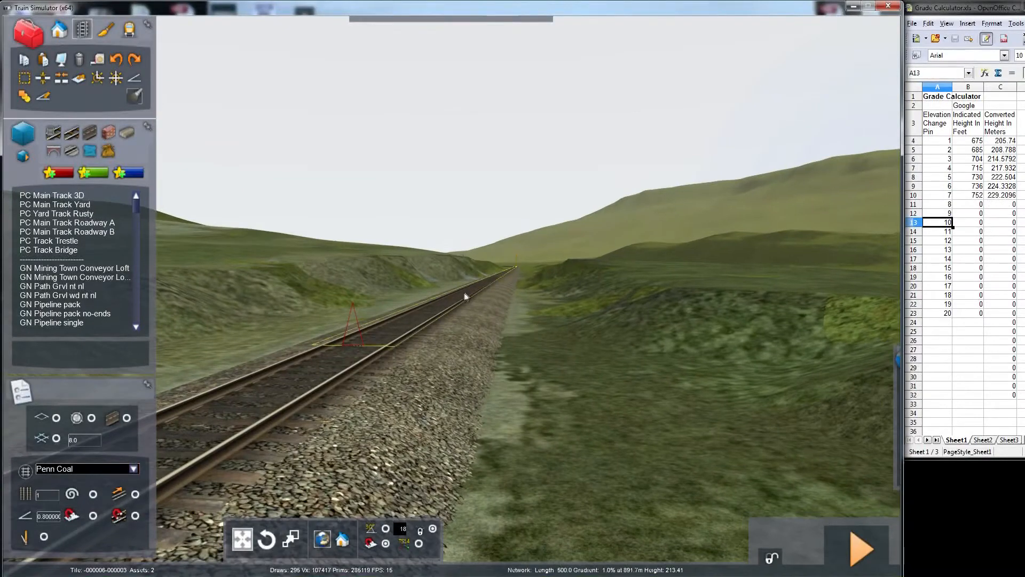
pyautogui.moveTo(462, 292); pyautogui.dragTo(257, 296, button='right')
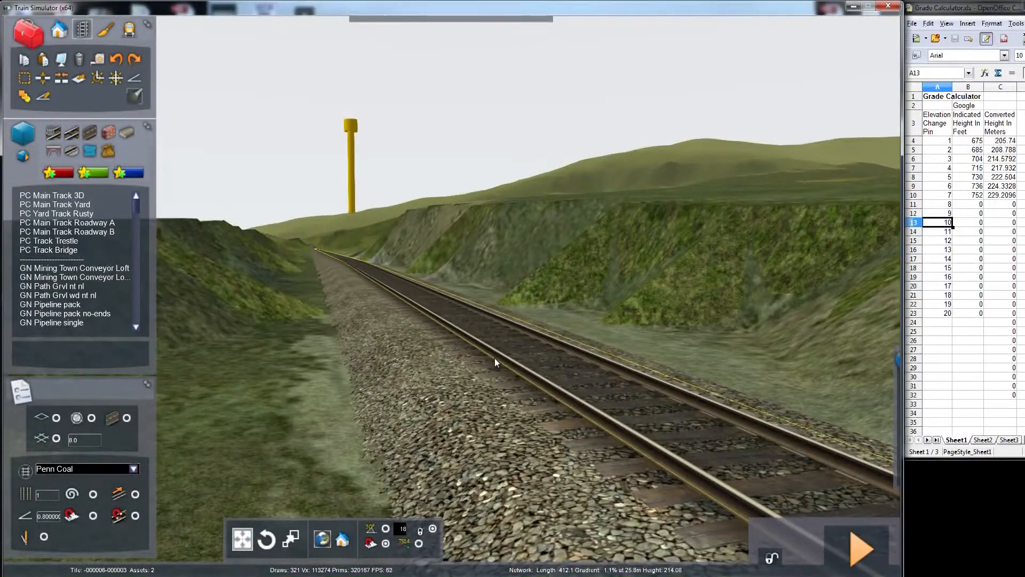
# - Raise the track at the joint beside the fourth elevation pin to about 217.92 m with the gradient tool
pyautogui.moveTo(494, 357)
pyautogui.mouseDown(button='right')
pyautogui.moveTo(427, 355)
pyautogui.moveTo(444, 364)
pyautogui.moveTo(454, 355)
pyautogui.moveTo(434, 378)
pyautogui.moveTo(430, 327)
pyautogui.moveTo(464, 326)
pyautogui.moveTo(447, 331)
pyautogui.moveTo(454, 353)
pyautogui.mouseUp(button='right')
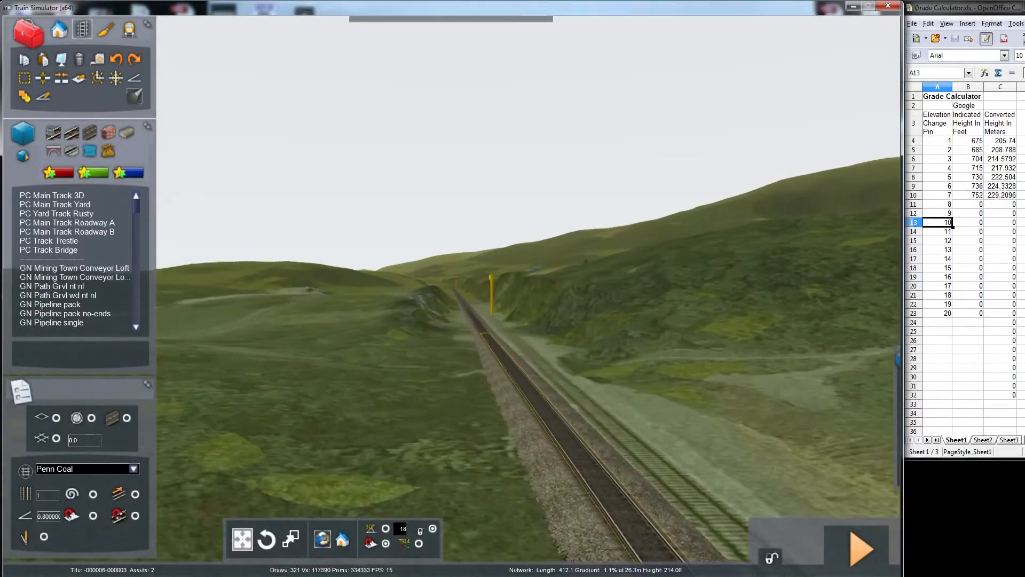
pyautogui.press('Up')
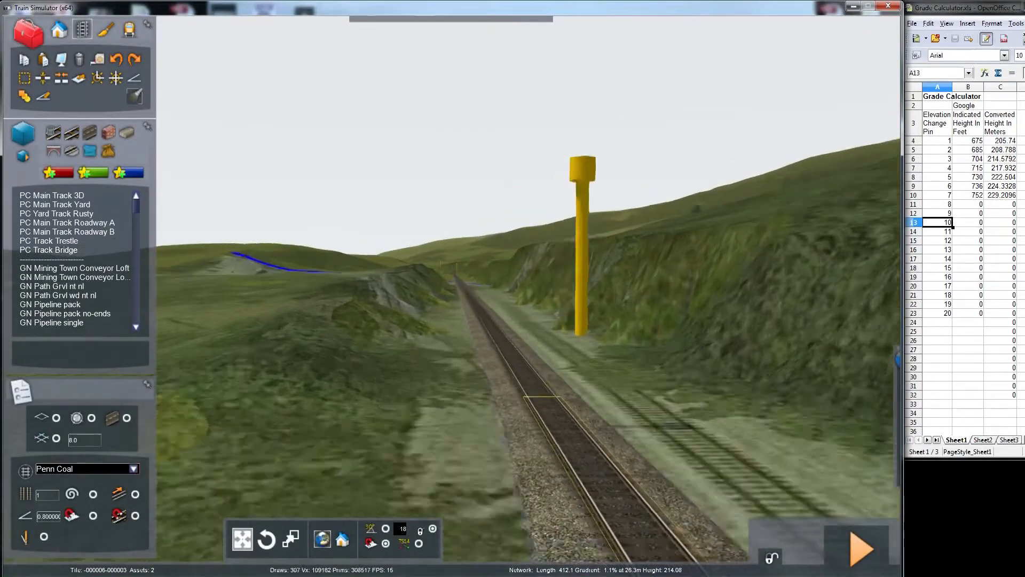
pyautogui.press('Up')
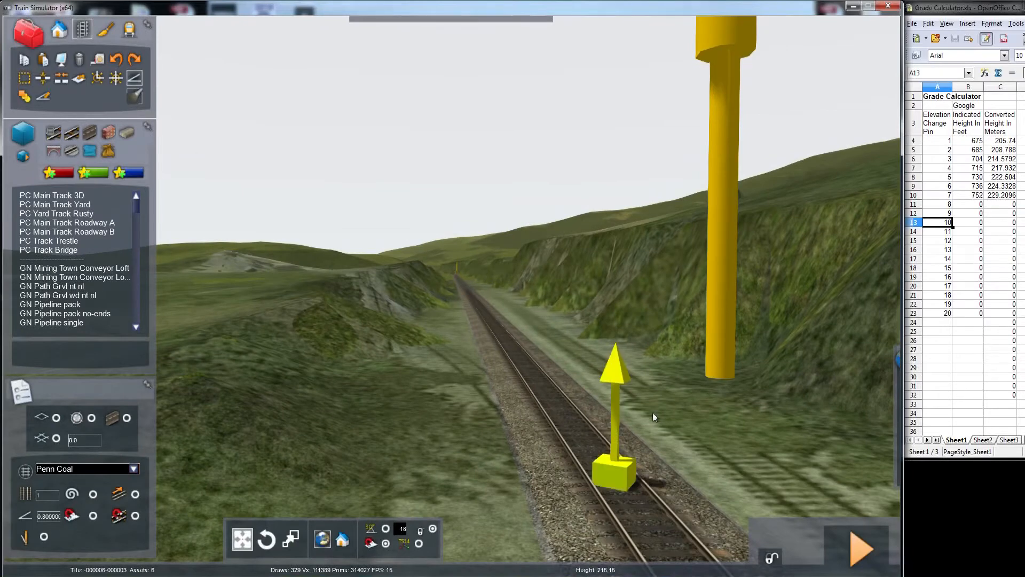
pyautogui.moveTo(617, 474); pyautogui.dragTo(629, 375)
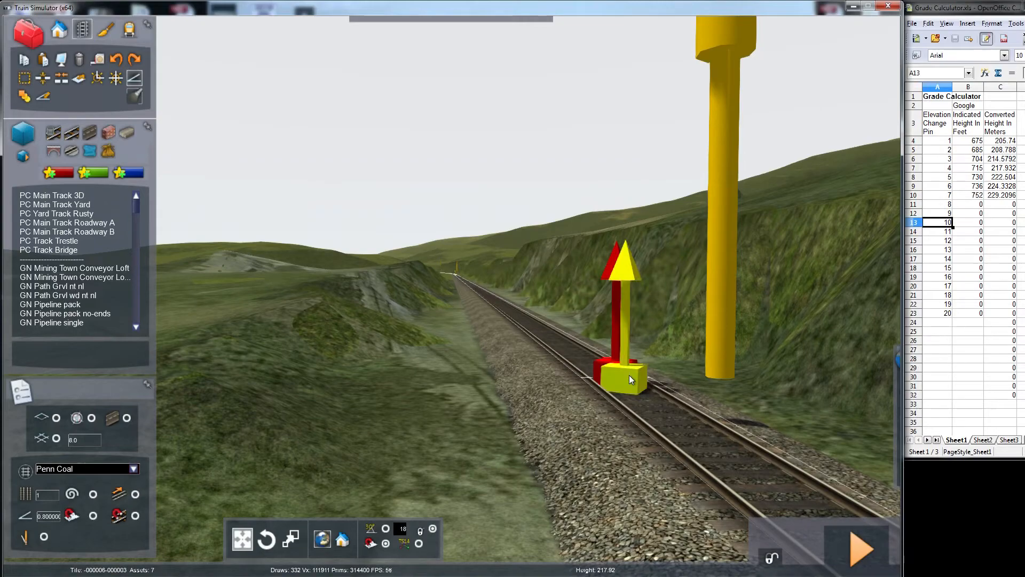
# - Follow the track from the fourth elevation pin to the next section joint at the fifth pin
pyautogui.press('Up')
pyautogui.moveTo(629, 375)
pyautogui.mouseDown(button='right')
pyautogui.moveTo(629, 320)
pyautogui.moveTo(629, 374)
pyautogui.mouseUp(button='right')
pyautogui.press('Up')
pyautogui.press('Up')
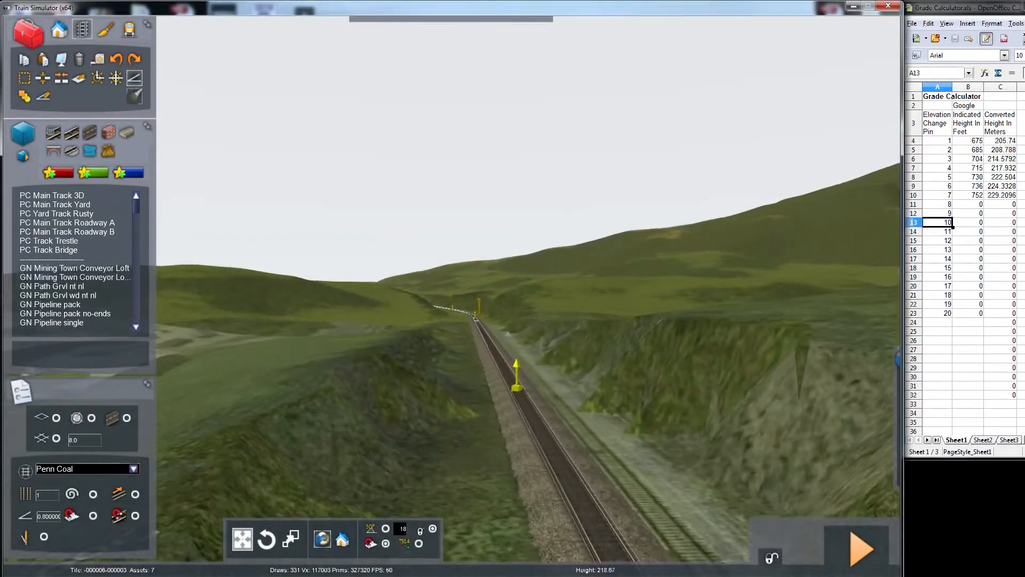
pyautogui.press('Up')
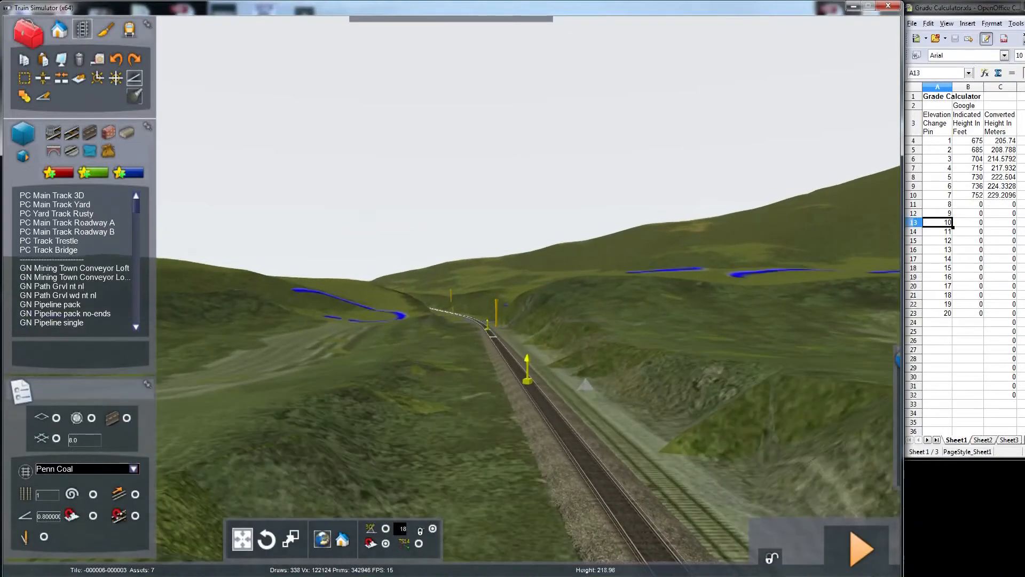
pyautogui.press('Up')
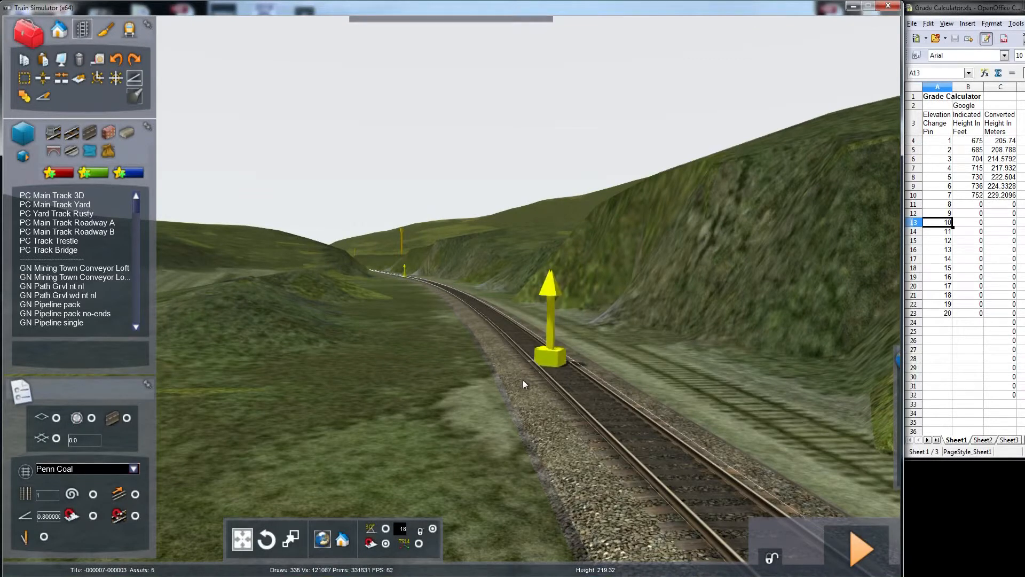
# - Try raising the track at the fifth pin's joint to about 220.04 m, inspect the joint and undo the change
pyautogui.moveTo(523, 380); pyautogui.dragTo(523, 364)
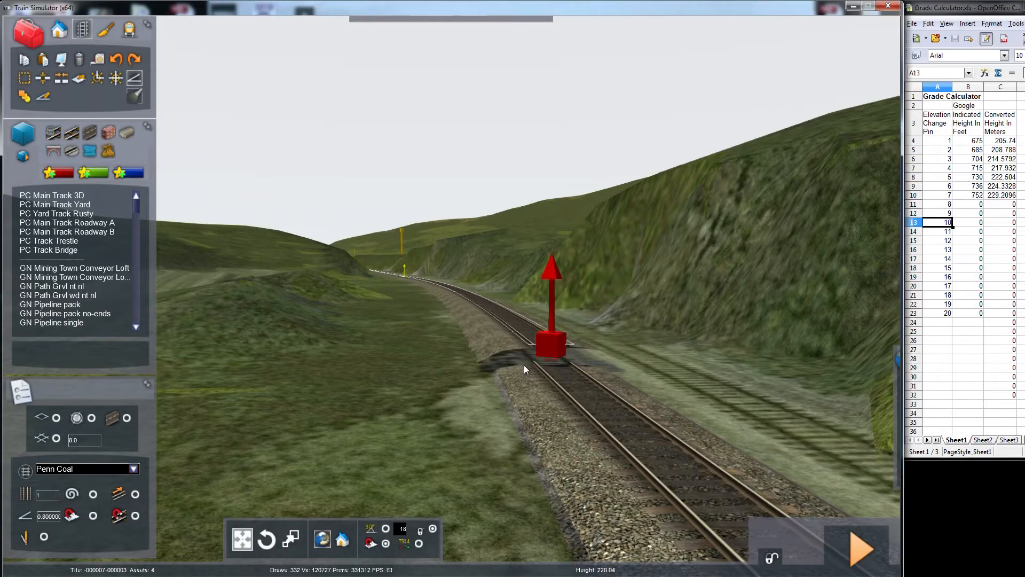
pyautogui.press('Left')
pyautogui.press('Up')
pyautogui.moveTo(494, 386)
pyautogui.mouseDown(button='right')
pyautogui.moveTo(592, 417)
pyautogui.moveTo(520, 414)
pyautogui.moveTo(510, 425)
pyautogui.moveTo(495, 399)
pyautogui.mouseUp(button='right')
pyautogui.press('Up')
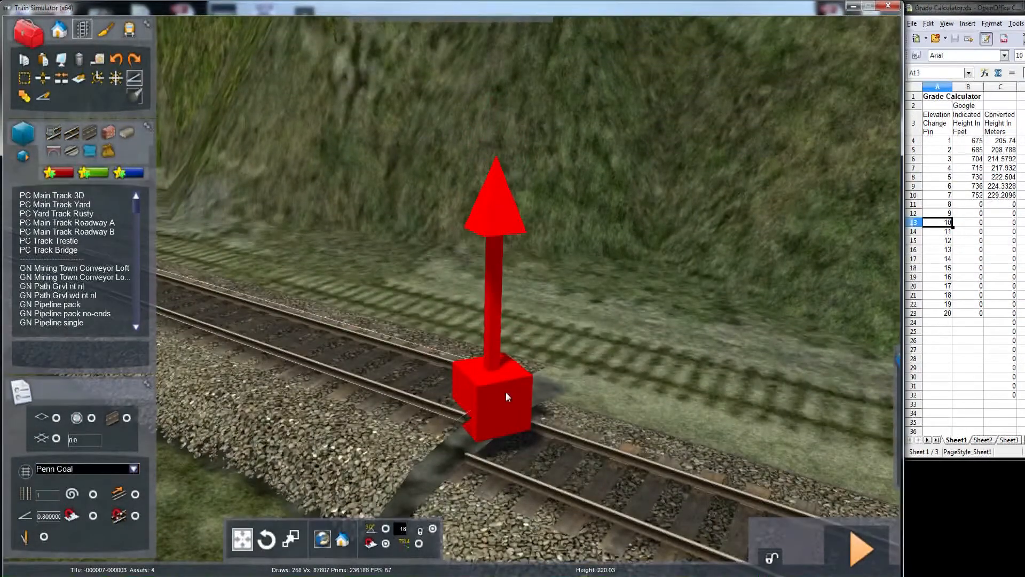
pyautogui.rightClick(325, 175)
pyautogui.click(115, 59)
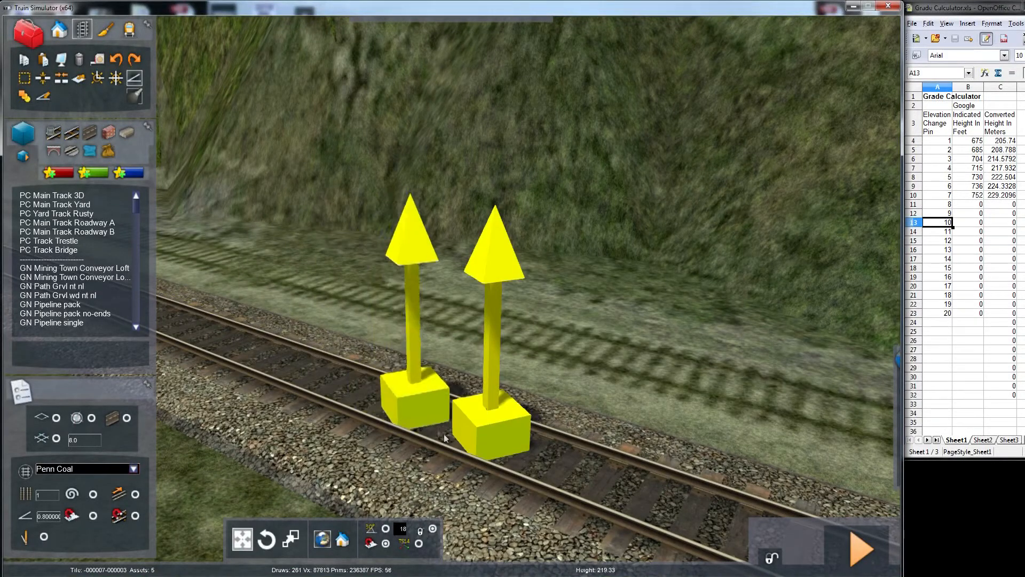
# - Raise the two track ends at the fifth pin's joint to about 222.48 m and 222.50 m so they meet
pyautogui.moveTo(474, 456); pyautogui.dragTo(487, 277)
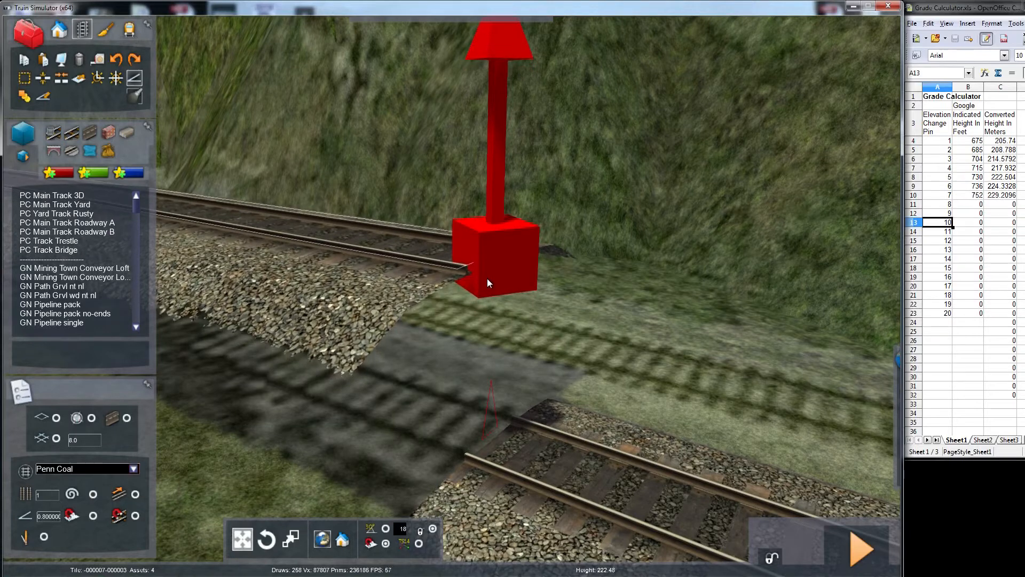
pyautogui.click(515, 453)
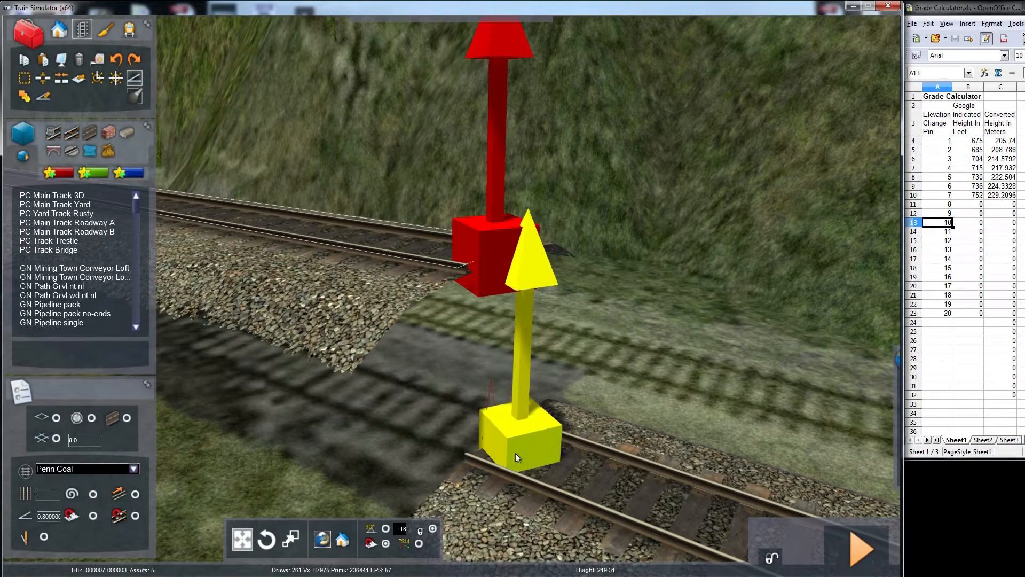
pyautogui.click(498, 422)
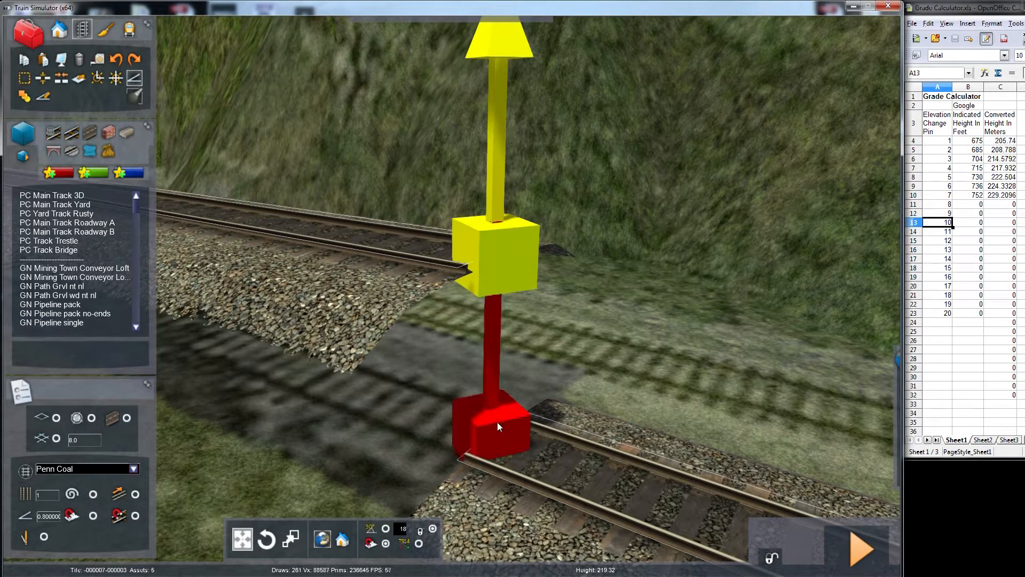
pyautogui.moveTo(497, 421); pyautogui.dragTo(484, 242)
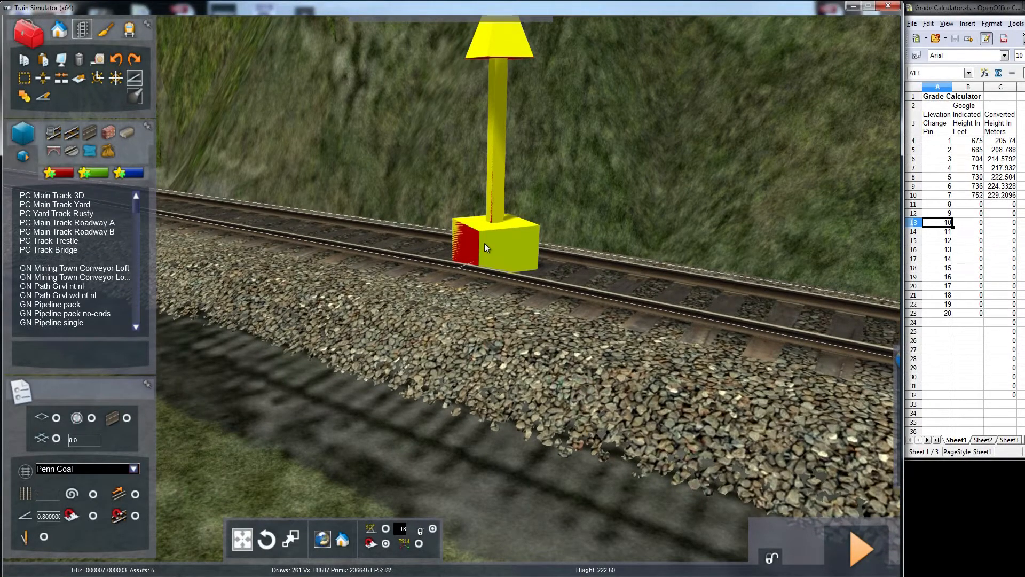
# - Raise the track at the joint beside the sixth elevation pin to about 224.33 m
pyautogui.moveTo(440, 424)
pyautogui.mouseDown(button='right')
pyautogui.moveTo(331, 395)
pyautogui.moveTo(334, 357)
pyautogui.moveTo(334, 398)
pyautogui.mouseUp(button='right')
pyautogui.press('Up')
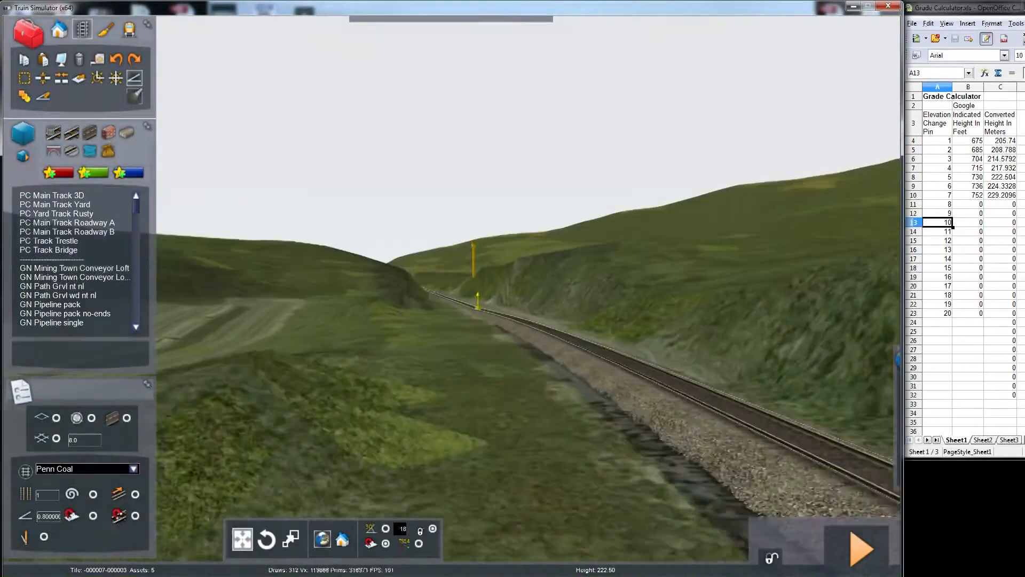
pyautogui.press('Up')
pyautogui.moveTo(426, 397); pyautogui.dragTo(426, 427, button='right')
pyautogui.press('Up')
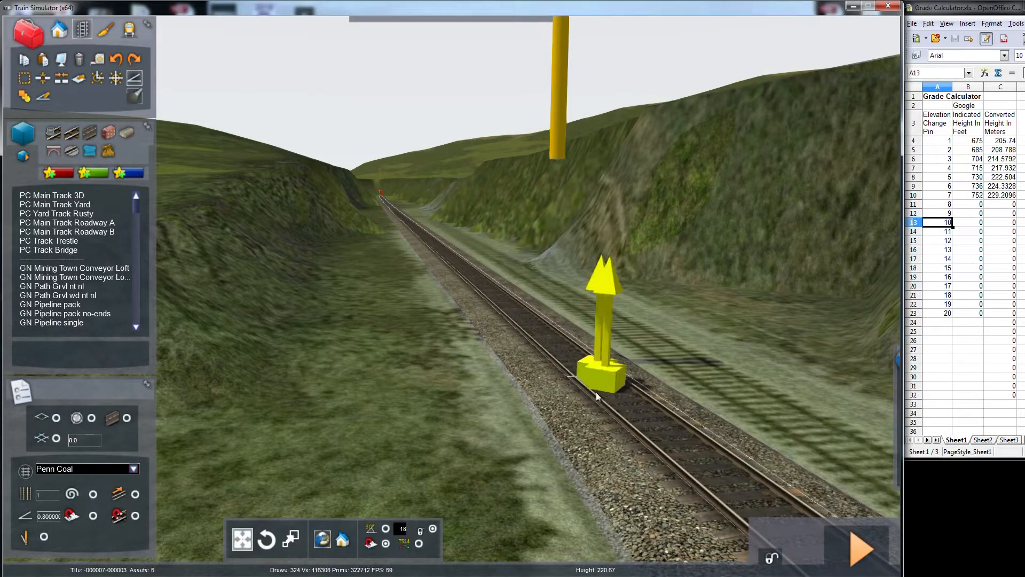
pyautogui.moveTo(592, 389); pyautogui.dragTo(595, 277)
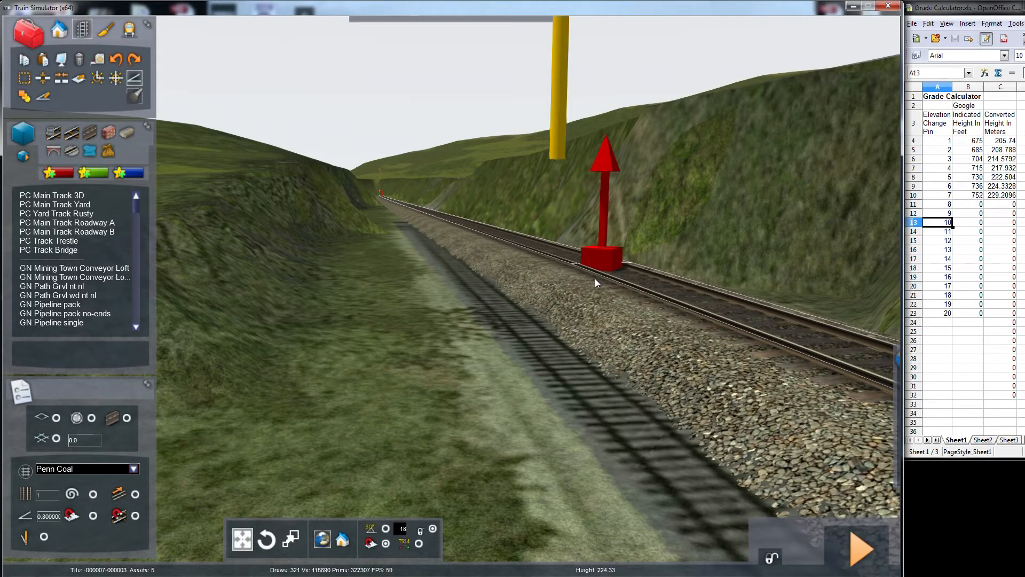
# - Raise the end of the track with the buffer stop at the seventh elevation pin to about 229.17 m
pyautogui.moveTo(585, 283)
pyautogui.mouseDown(button='right')
pyautogui.moveTo(523, 278)
pyautogui.moveTo(587, 176)
pyautogui.moveTo(560, 251)
pyautogui.moveTo(549, 218)
pyautogui.moveTo(546, 246)
pyautogui.mouseUp(button='right')
pyautogui.press('Up')
pyautogui.press('Up')
pyautogui.press('Up')
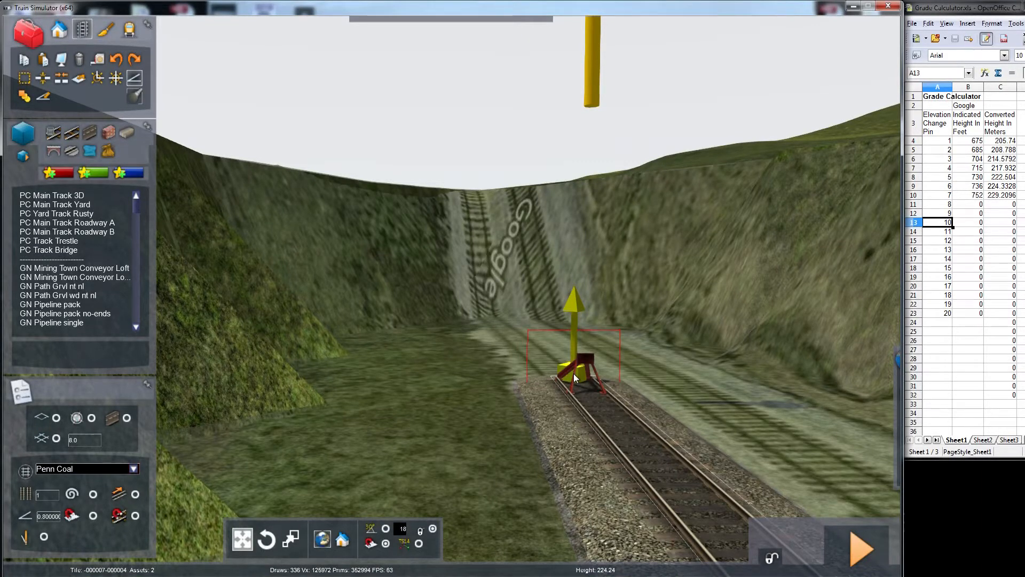
pyautogui.moveTo(573, 373)
pyautogui.mouseDown()
pyautogui.moveTo(574, 247)
pyautogui.moveTo(572, 259)
pyautogui.mouseUp()
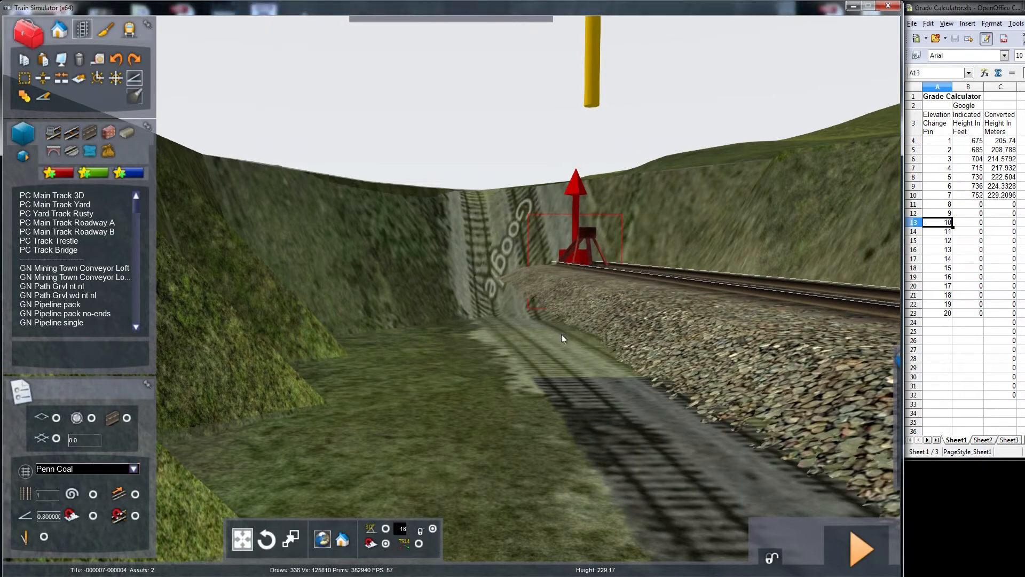
pyautogui.moveTo(575, 241); pyautogui.dragTo(575, 240)
pyautogui.rightClick(509, 393)
# - Examine the gradient percentages and heights of the graded sections back along the line
pyautogui.moveTo(508, 397)
pyautogui.mouseDown(button='right')
pyautogui.moveTo(640, 408)
pyautogui.moveTo(769, 403)
pyautogui.moveTo(734, 401)
pyautogui.moveTo(750, 387)
pyautogui.moveTo(744, 403)
pyautogui.moveTo(758, 401)
pyautogui.moveTo(513, 427)
pyautogui.moveTo(498, 415)
pyautogui.mouseUp(button='right')
pyautogui.press('Up')
pyautogui.press('Up')
pyautogui.press('Up')
pyautogui.press('Up')
pyautogui.press('Up')
pyautogui.press('Down')
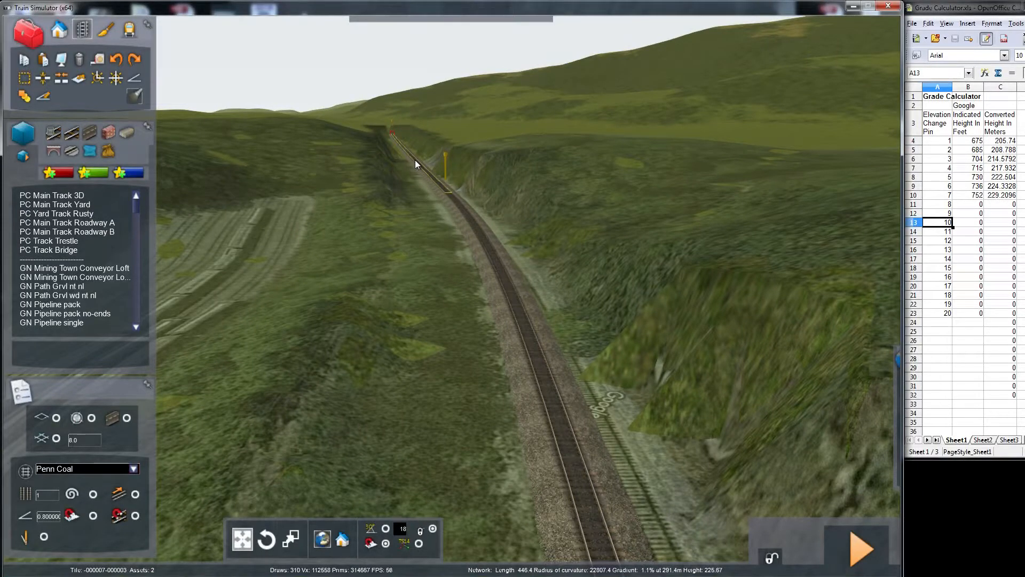
pyautogui.moveTo(514, 319); pyautogui.dragTo(465, 281, button='right')
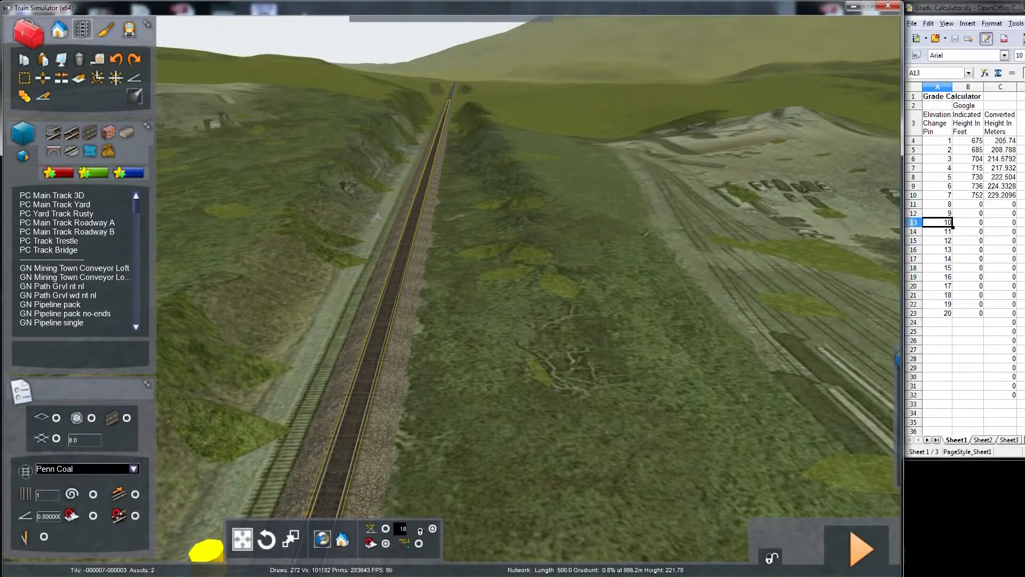
pyautogui.press('Up')
pyautogui.moveTo(405, 288); pyautogui.dragTo(405, 203, button='right')
pyautogui.press('Up')
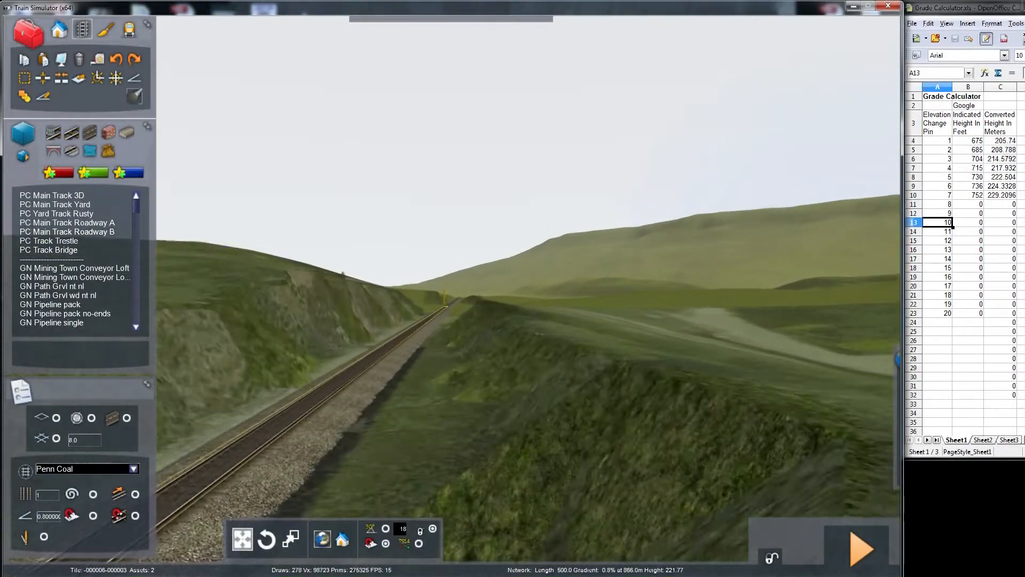
pyautogui.press('Up')
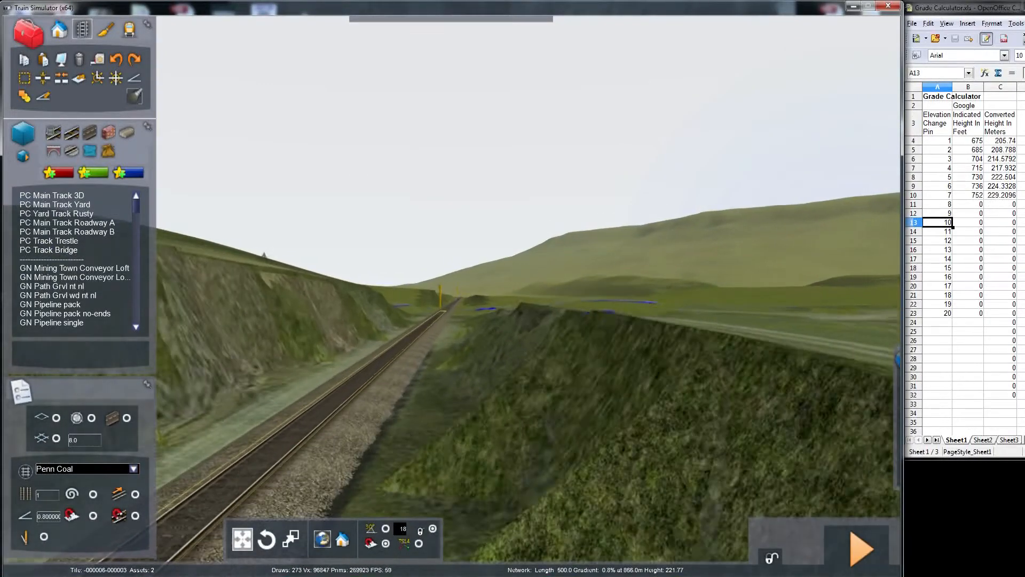
pyautogui.press('Up')
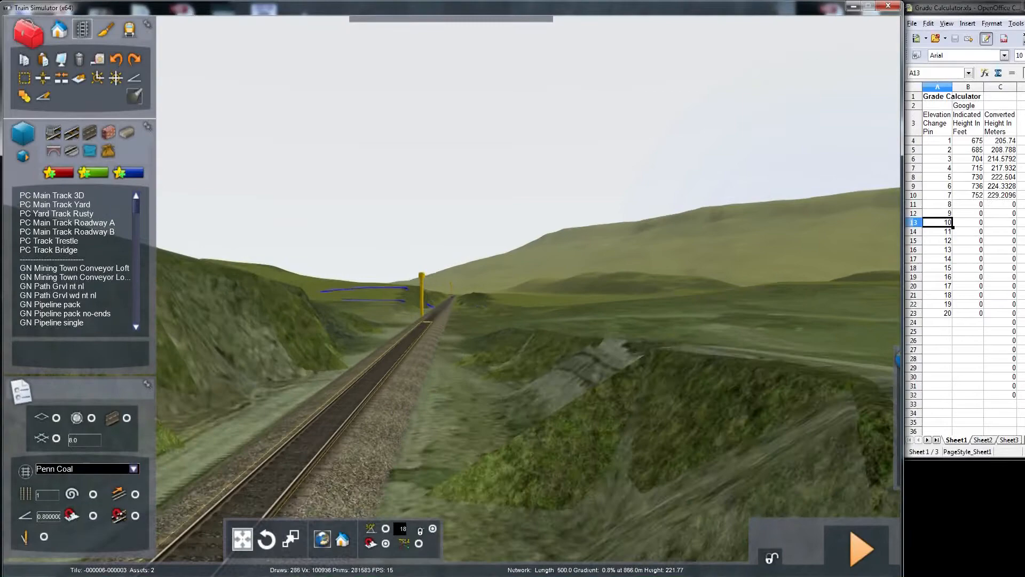
# - Examine the gradients and heights of the track sections from the fourth elevation pin down to the second pin
pyautogui.press('Up')
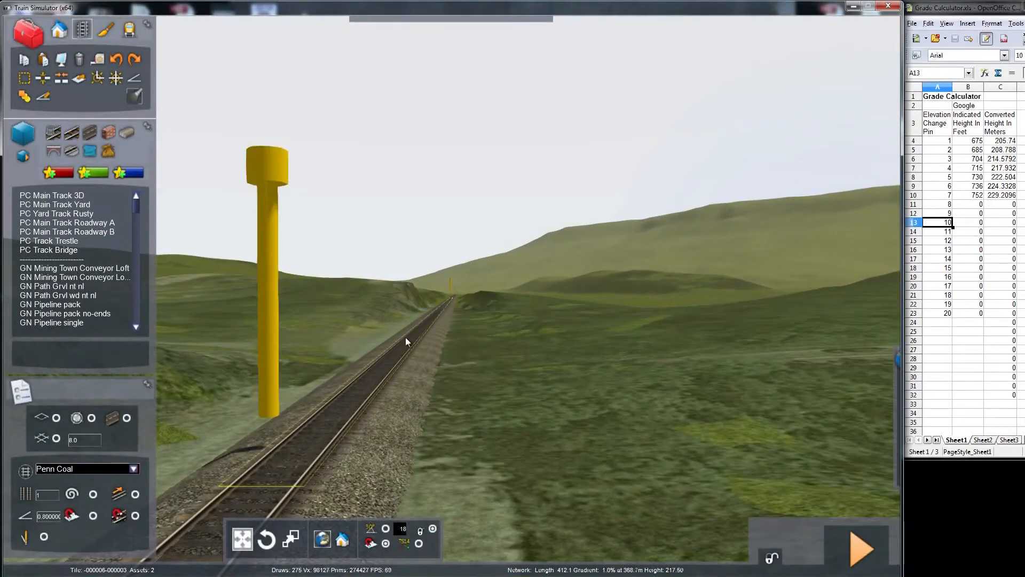
pyautogui.press('Up')
pyautogui.moveTo(406, 337)
pyautogui.mouseDown(button='right')
pyautogui.moveTo(454, 335)
pyautogui.moveTo(430, 329)
pyautogui.mouseUp(button='right')
pyautogui.press('Up')
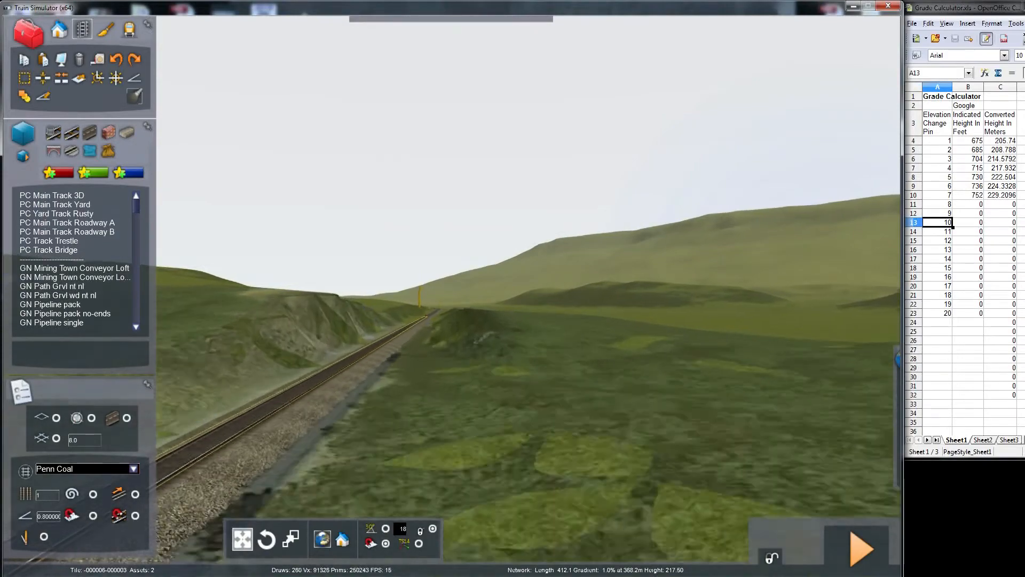
pyautogui.press('Up')
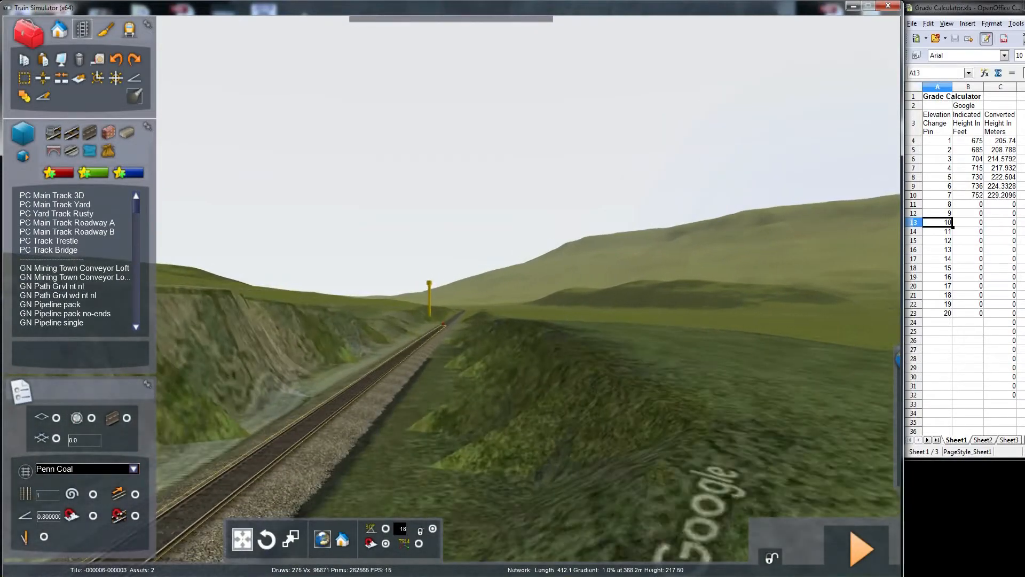
pyautogui.press('Up')
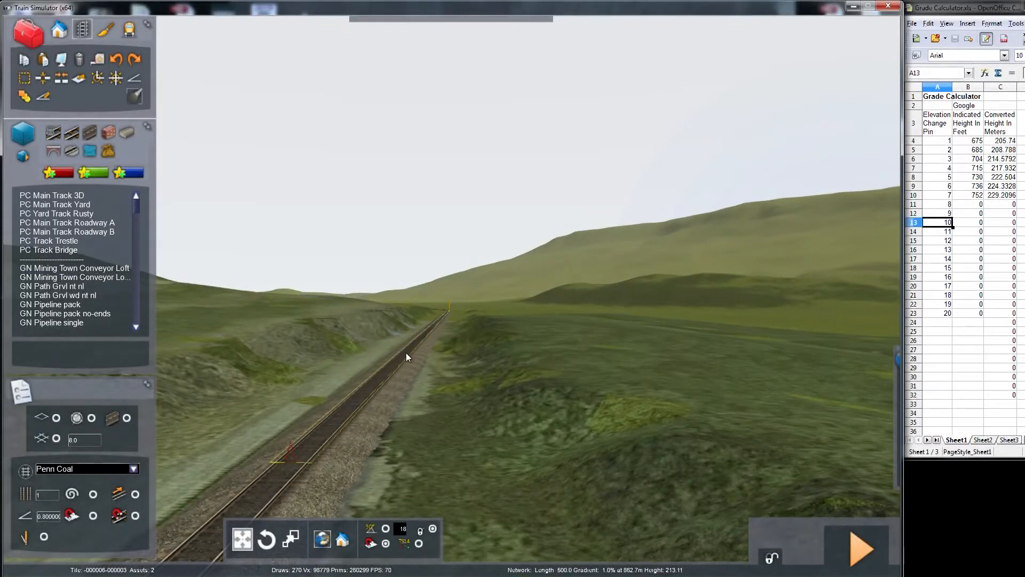
pyautogui.press('Up')
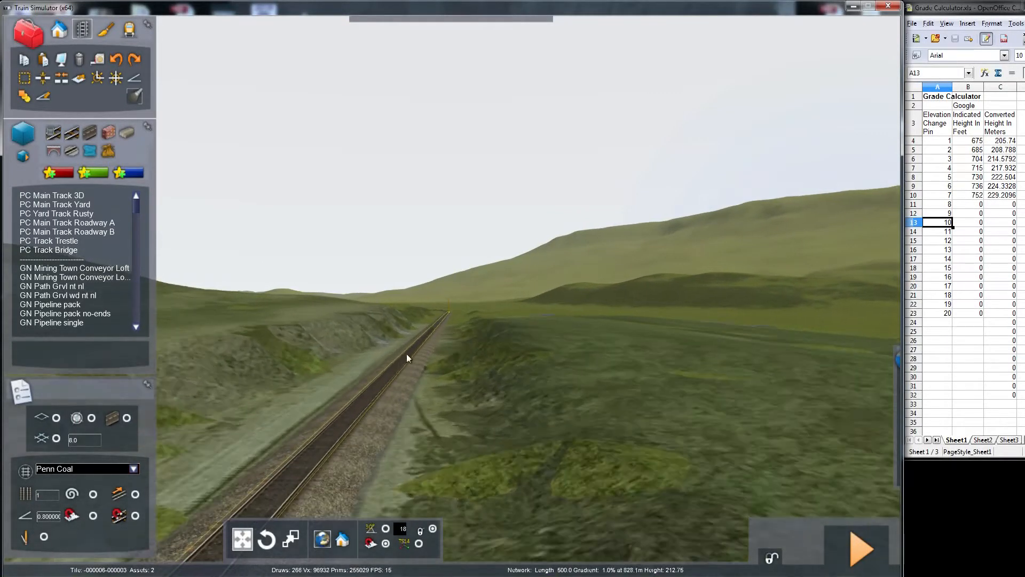
pyautogui.press('Up')
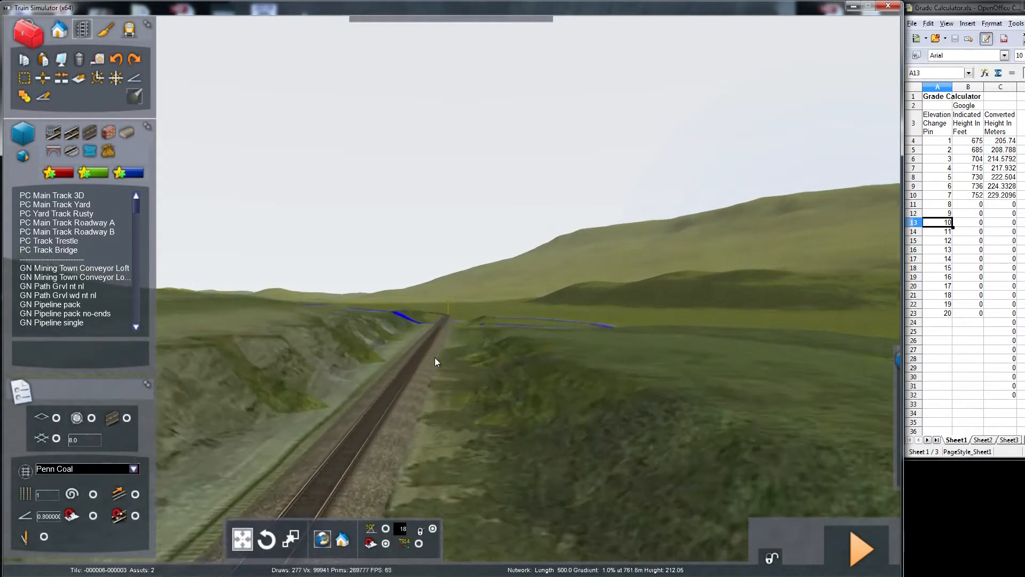
pyautogui.press('Up')
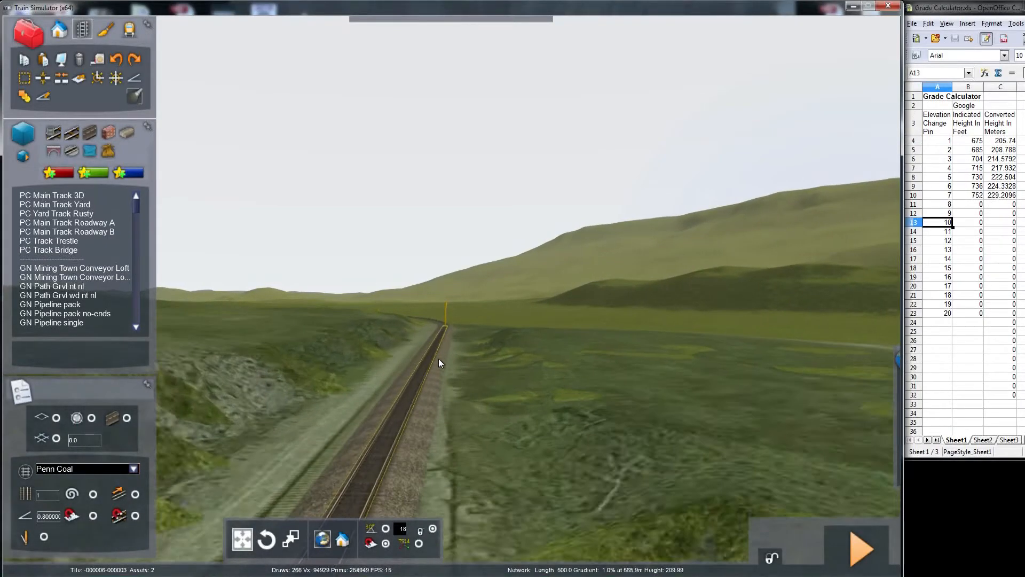
pyautogui.press('Up')
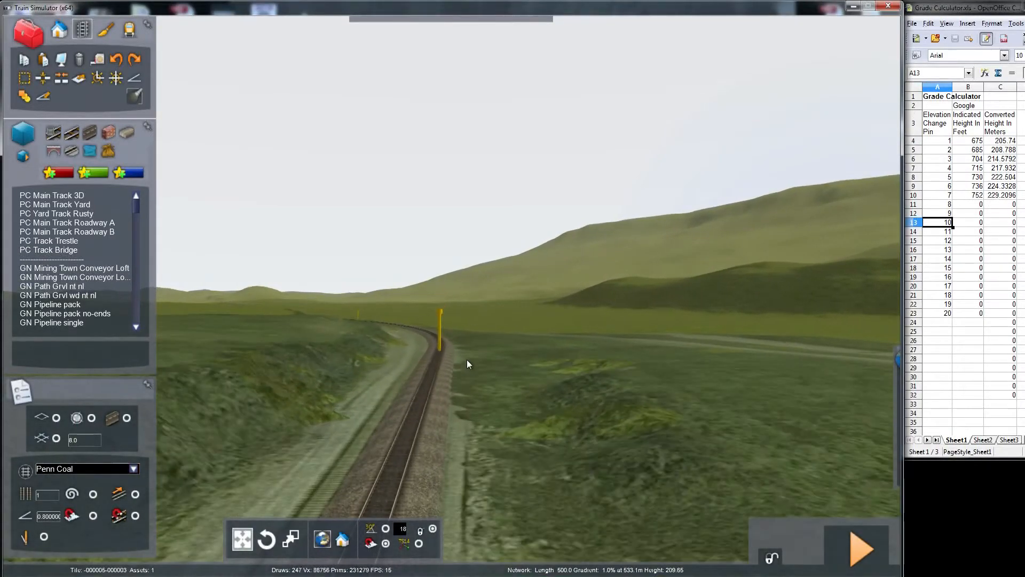
pyautogui.press('Up')
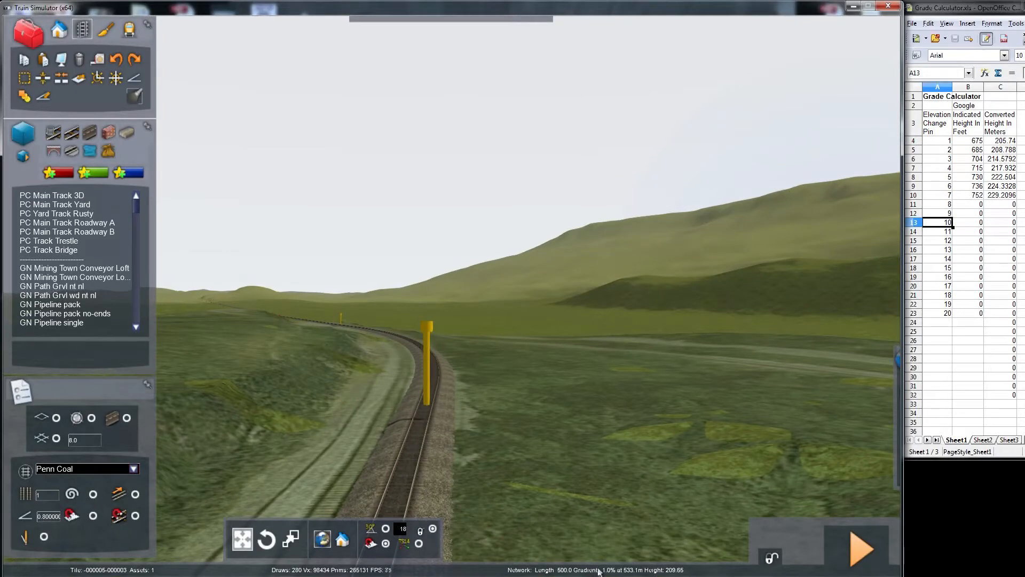
# - Check the gradient and height of the curved section and the adjoining straight track at the second elevation pin
pyautogui.press('Up')
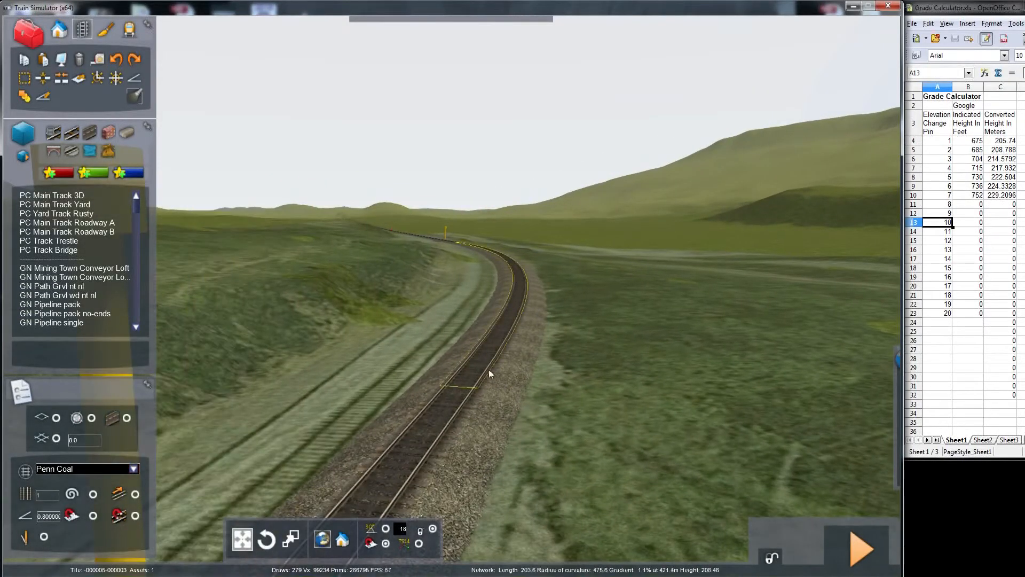
pyautogui.press('Down')
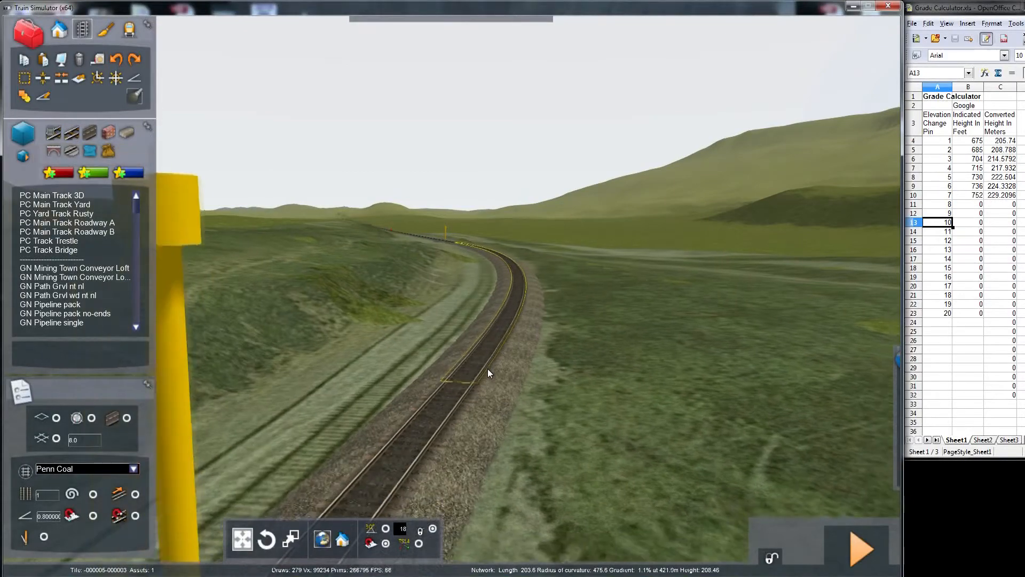
pyautogui.press('Left')
pyautogui.press('Down')
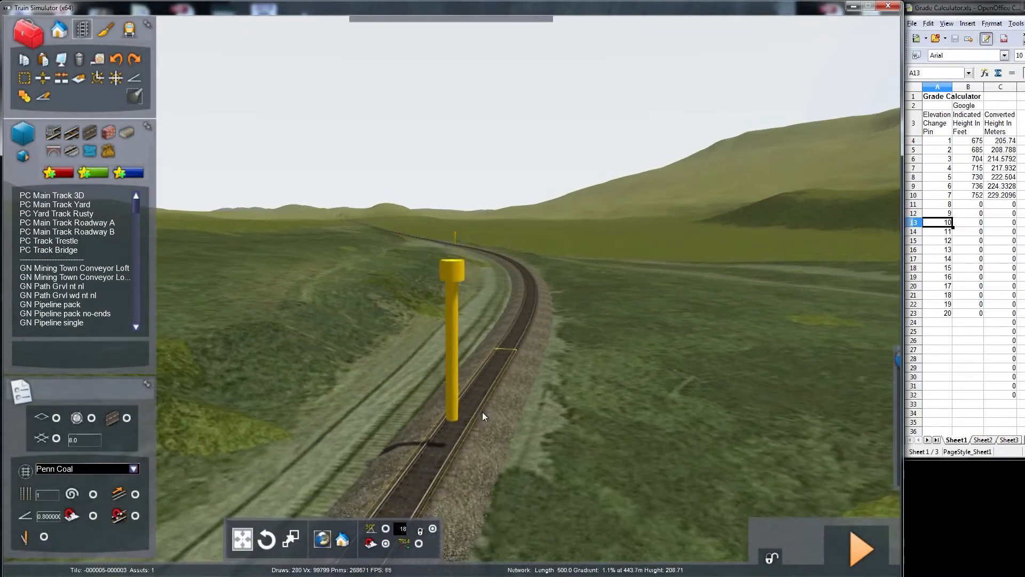
pyautogui.moveTo(689, 369); pyautogui.dragTo(639, 372, button='right')
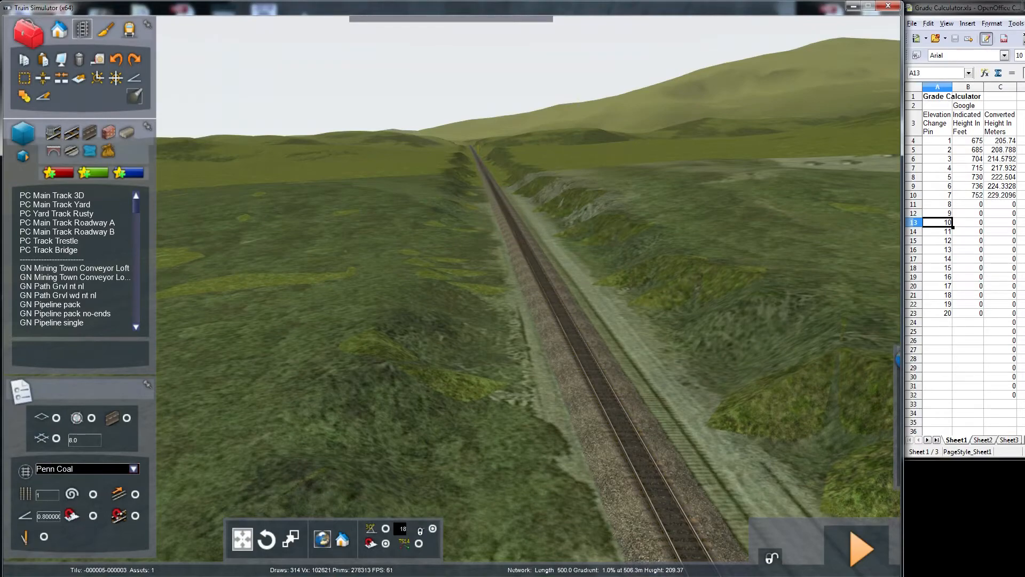
# - Switch to IrfanView to consult the railroad track chart Chatt Sub 002.jpg, and return to Train Simulator
pyautogui.hotkey('alt', 'Tab')
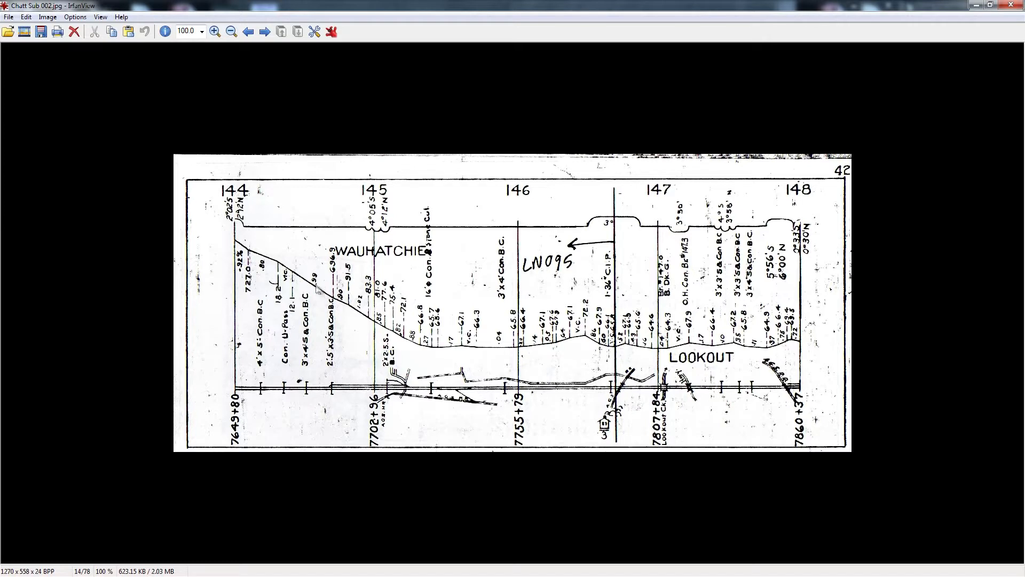
pyautogui.click(974, 5)
# - Inspect the graded track from near ground level, following it uphill past the elevation pins toward the buffer stop at the seventh pin
pyautogui.moveTo(574, 288); pyautogui.dragTo(812, 282, button='right')
pyautogui.scroll(10, 528, 288)
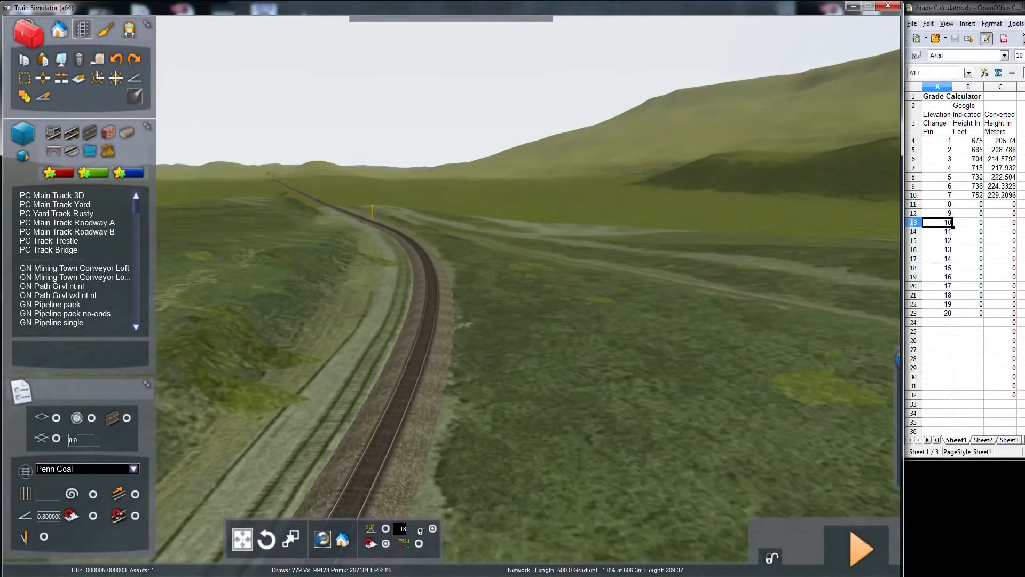
pyautogui.scroll(10, 528, 288)
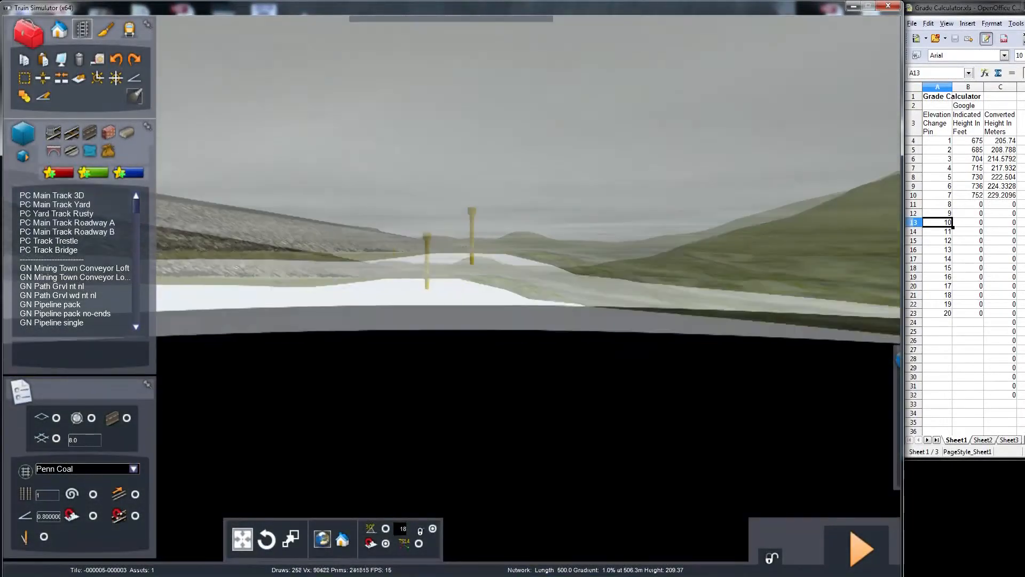
pyautogui.moveTo(528, 288); pyautogui.dragTo(368, 261, button='right')
pyautogui.scroll(5, 528, 288)
pyautogui.press('Right')
pyautogui.press('Left')
pyautogui.press('Up')
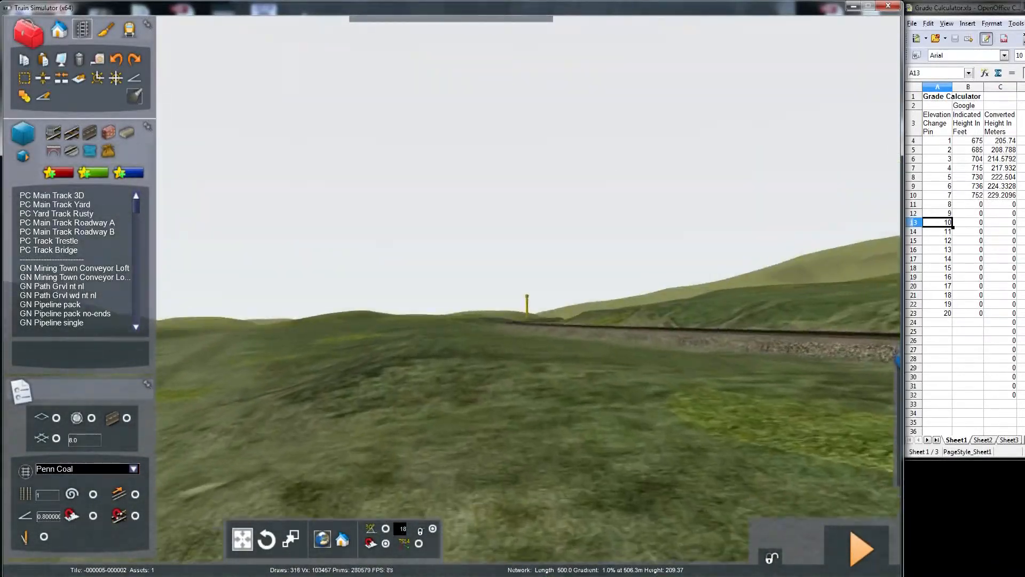
pyautogui.moveTo(529, 288); pyautogui.dragTo(552, 289, button='right')
pyautogui.press('Up')
pyautogui.press('Up')
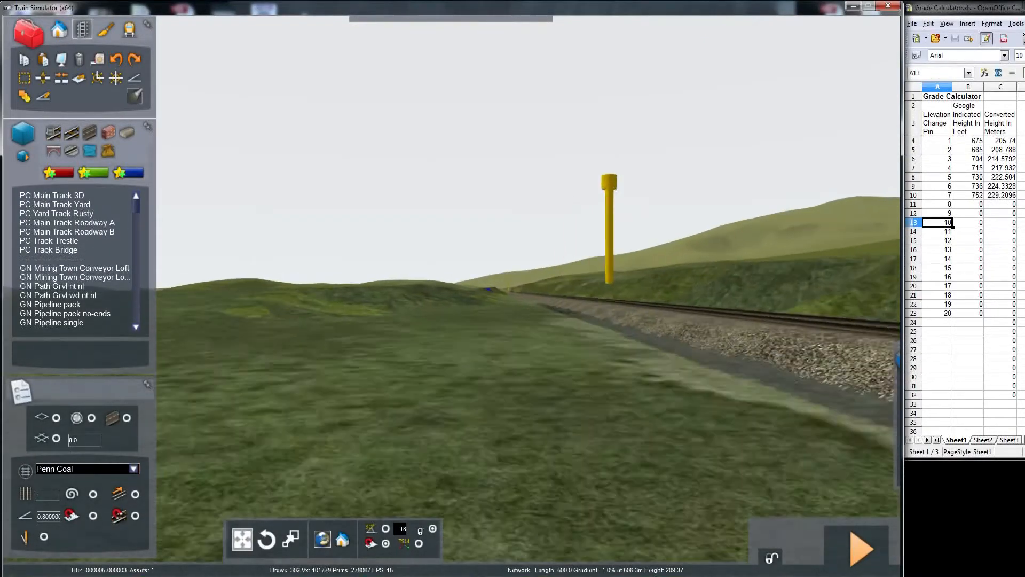
pyautogui.press('Up')
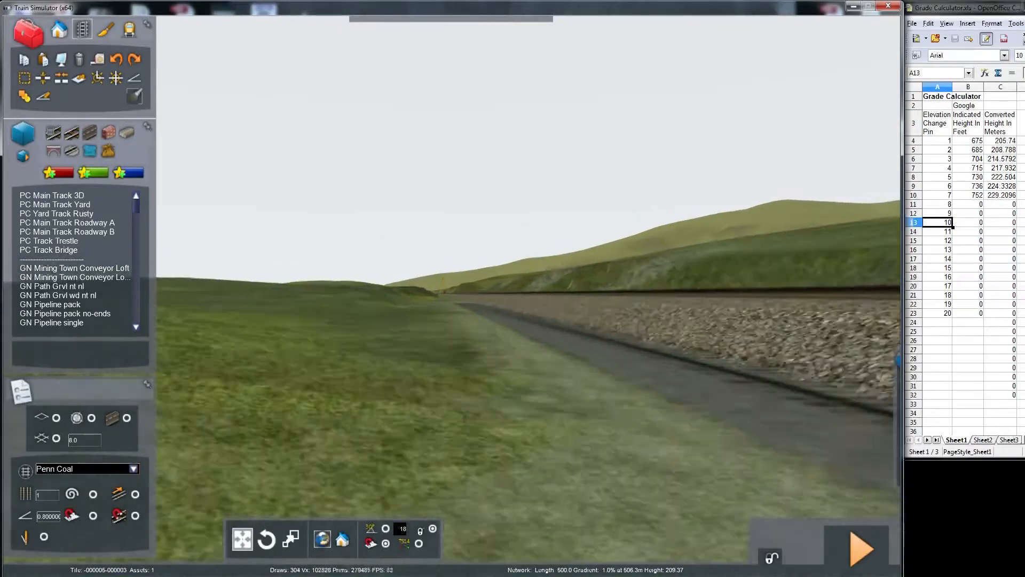
pyautogui.press('Down')
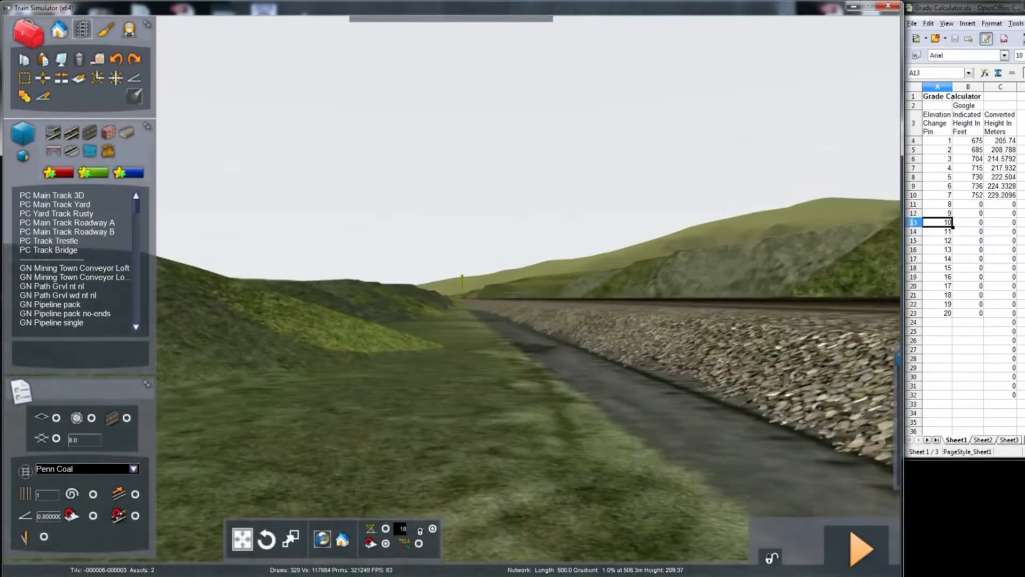
pyautogui.press('Up')
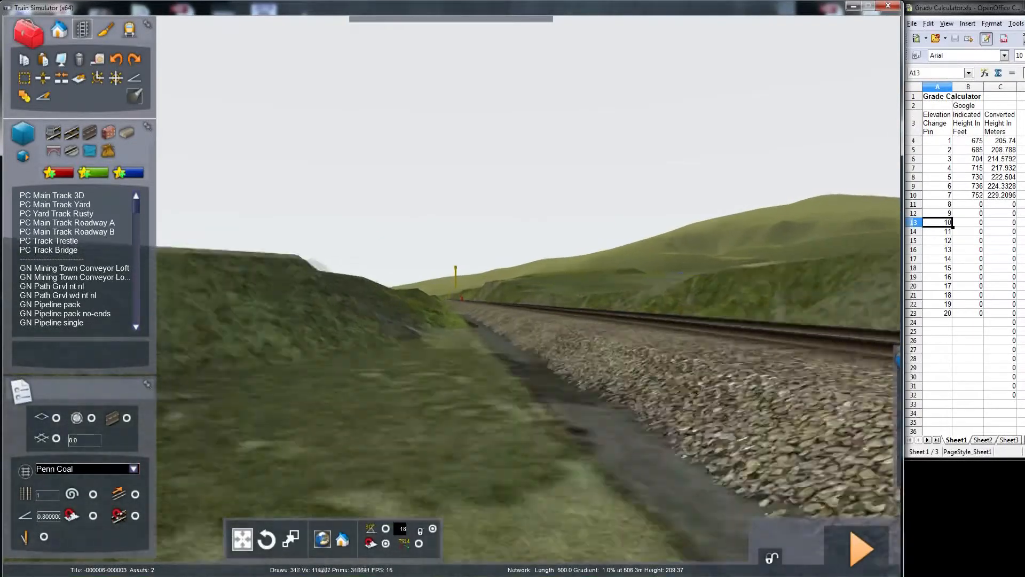
pyautogui.press('Up')
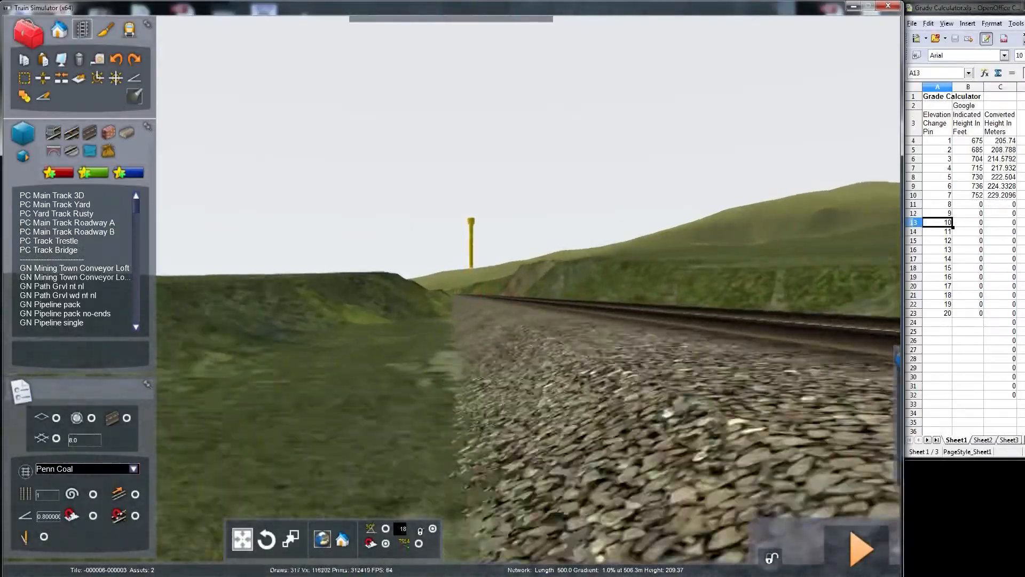
pyautogui.press('Up')
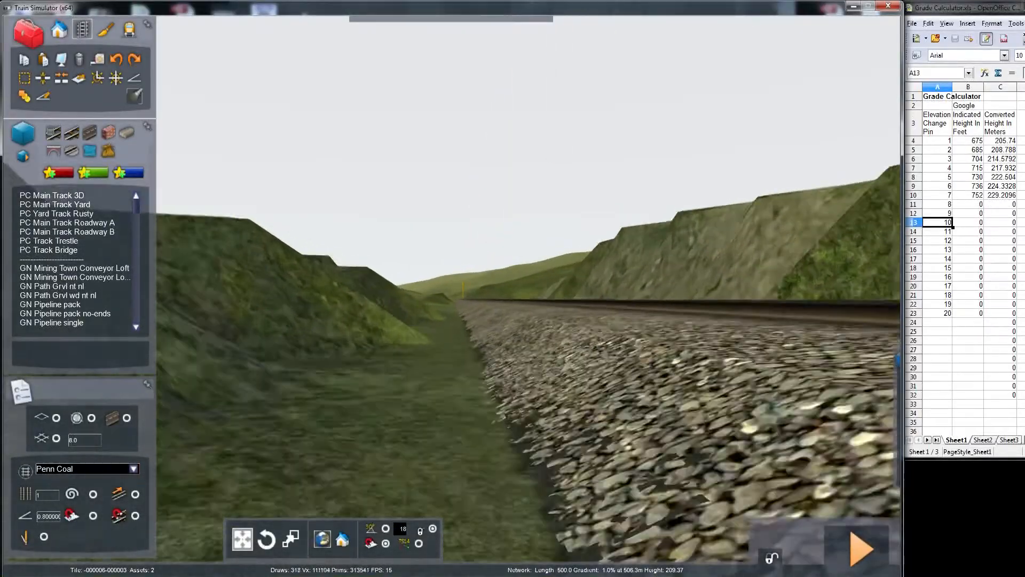
pyautogui.press('Up')
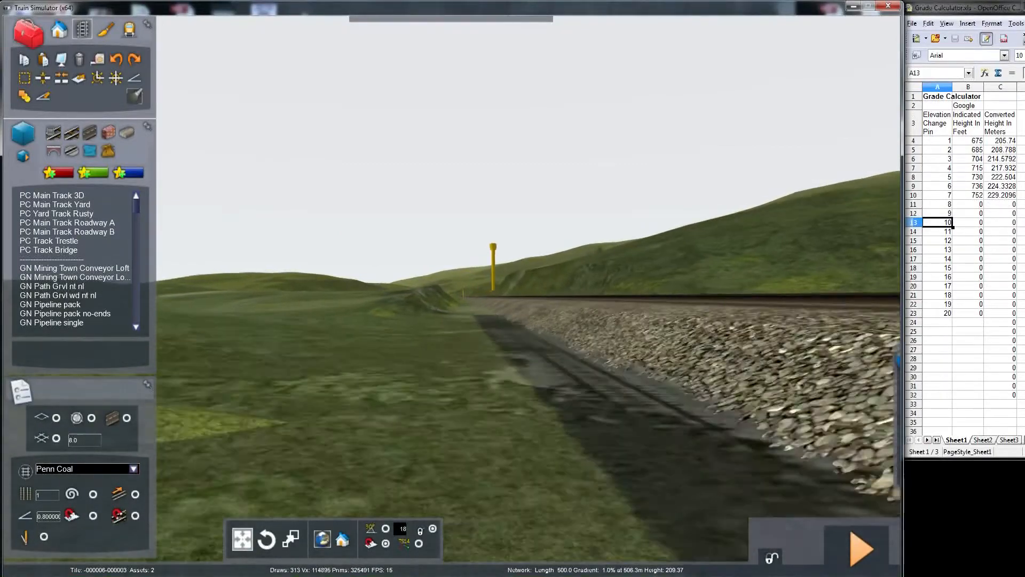
pyautogui.press('Up')
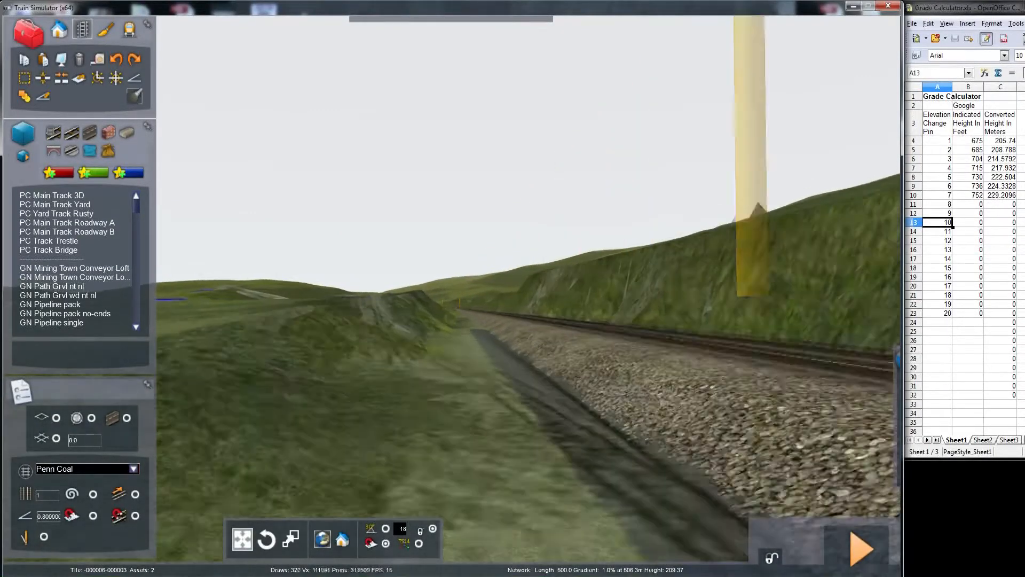
pyautogui.press('Up')
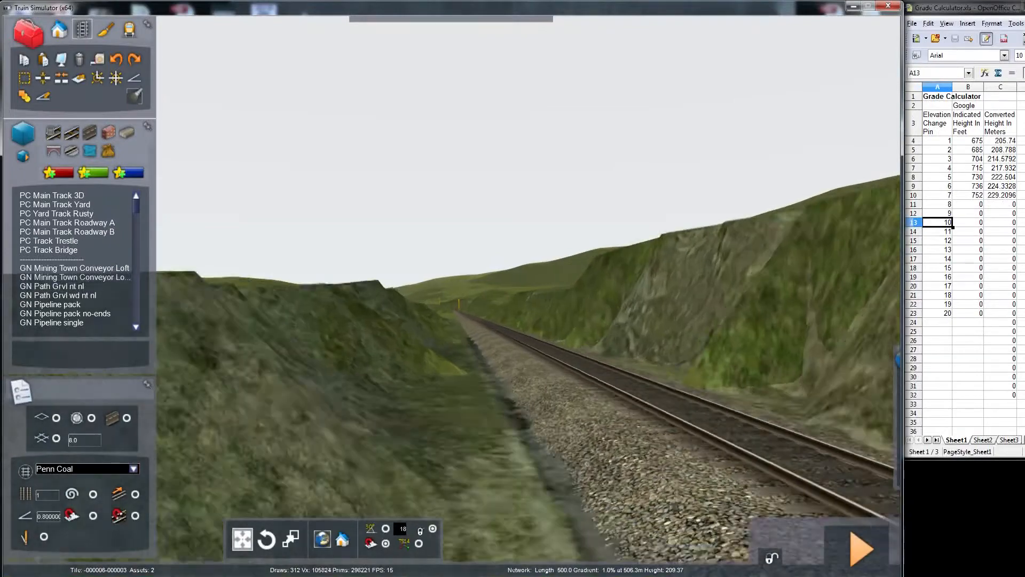
pyautogui.press('Up')
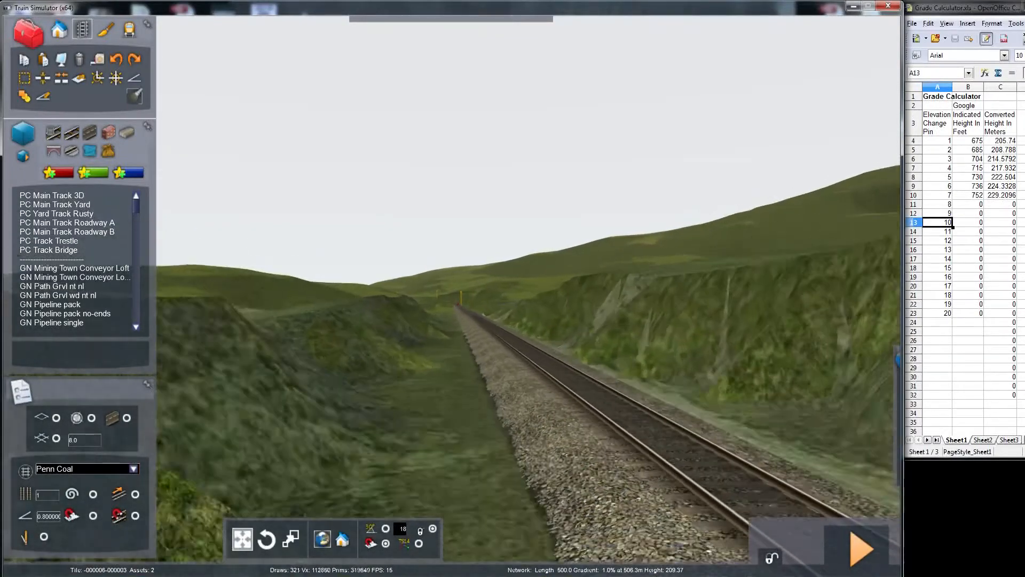
pyautogui.press('Up')
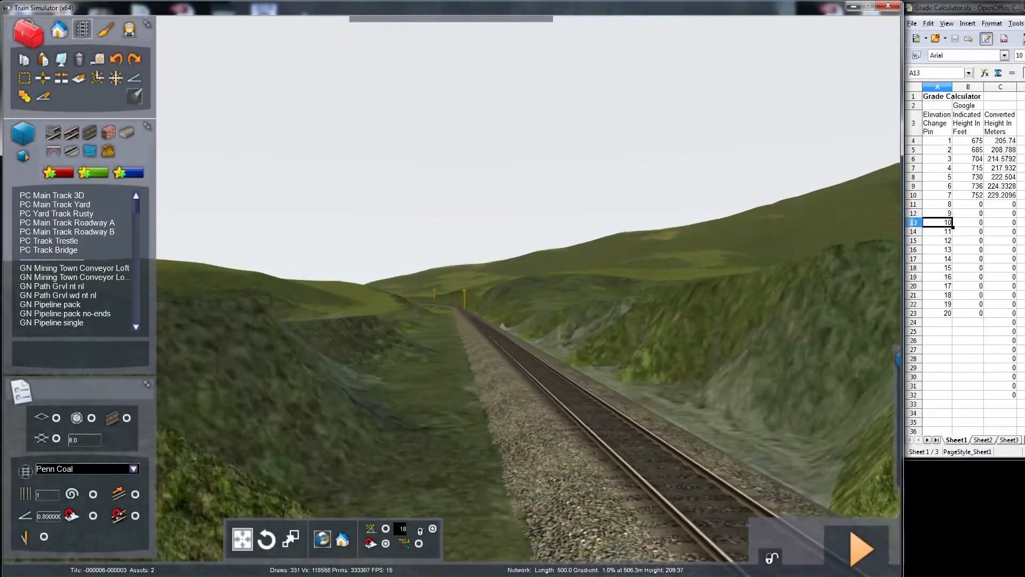
pyautogui.press('Up')
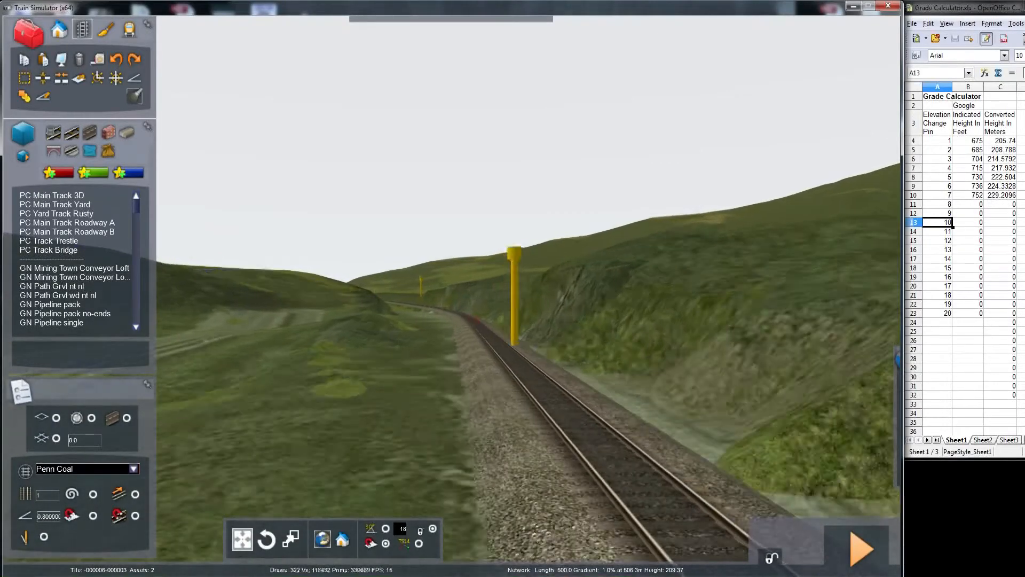
pyautogui.press('Up')
pyautogui.press('Up')
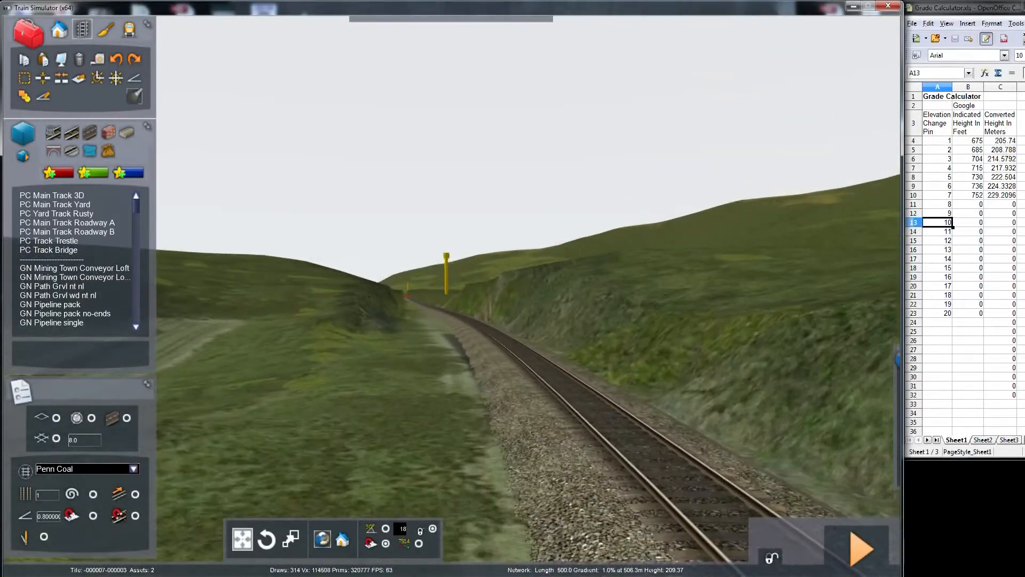
pyautogui.press('Up')
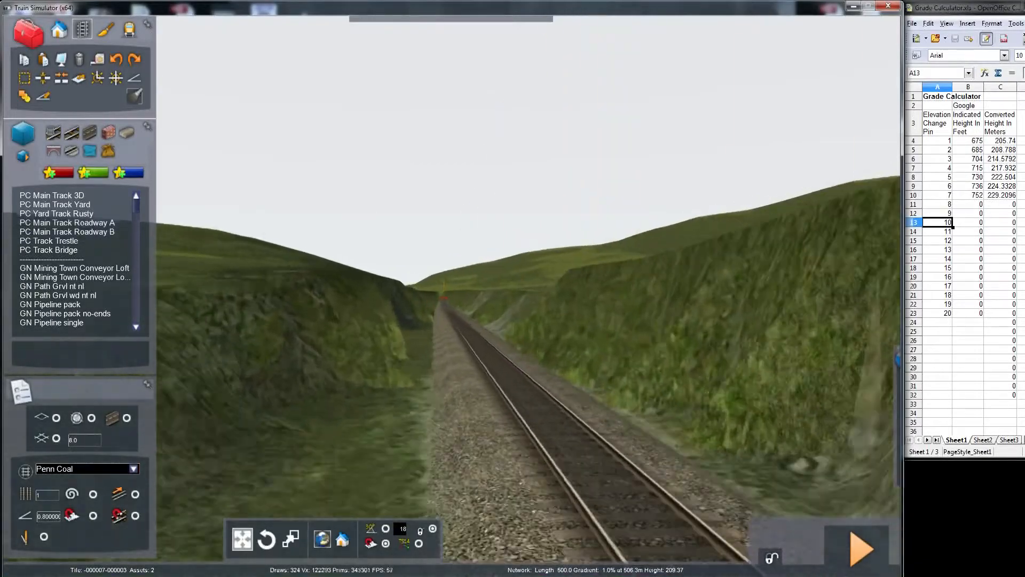
pyautogui.press('Up')
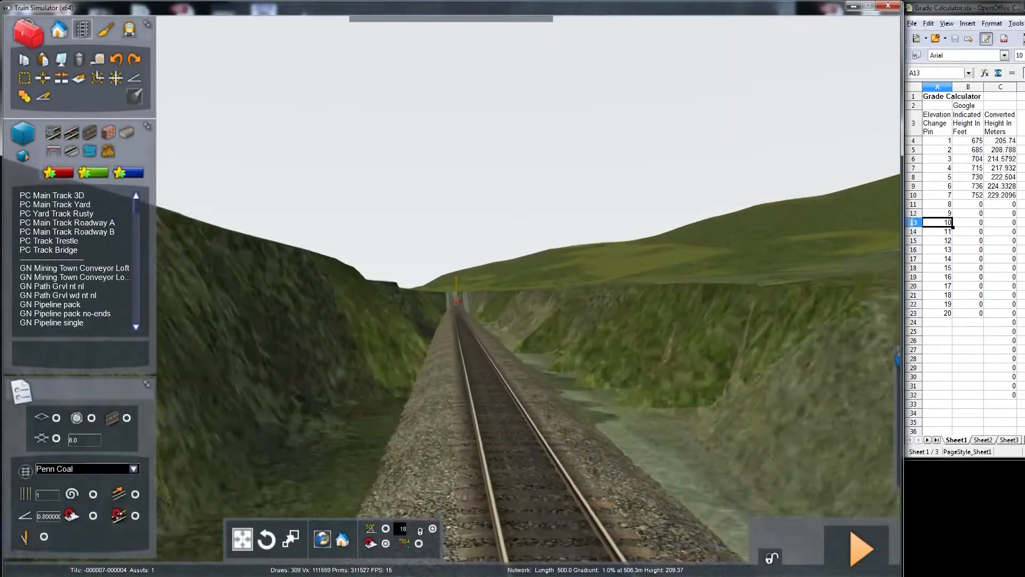
# - Survey the line from above, looking back down the track from beyond the buffer stop at the seventh elevation pin
pyautogui.press('Up')
pyautogui.press('Up')
pyautogui.press('Up')
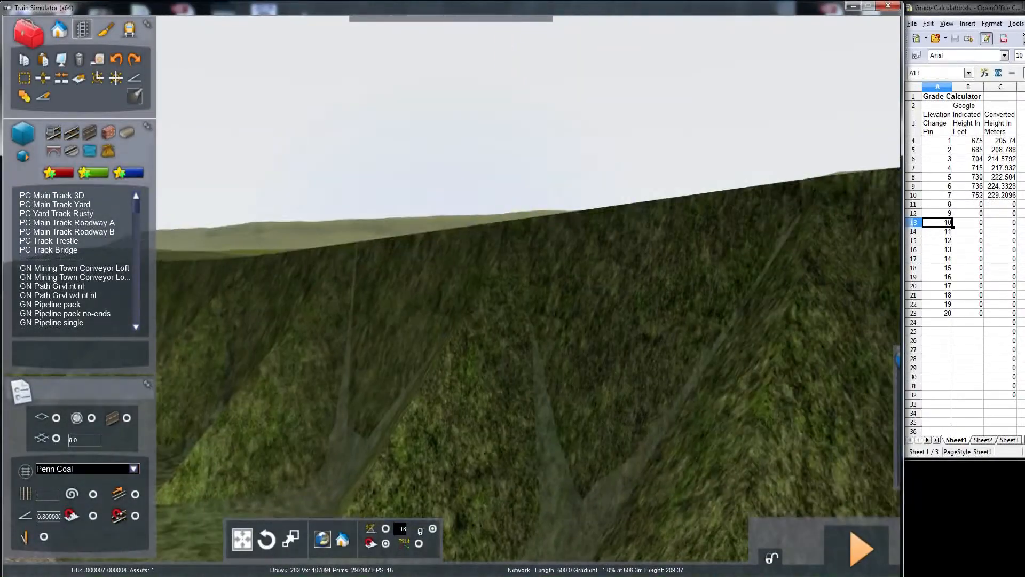
pyautogui.press('Up')
pyautogui.press('Down')
pyautogui.press('Down')
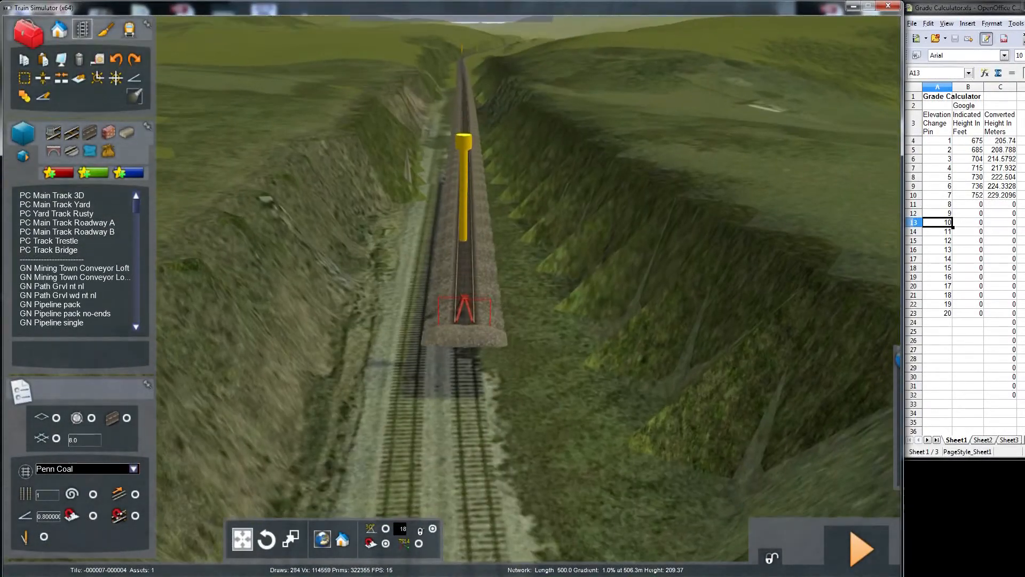
pyautogui.press('Up')
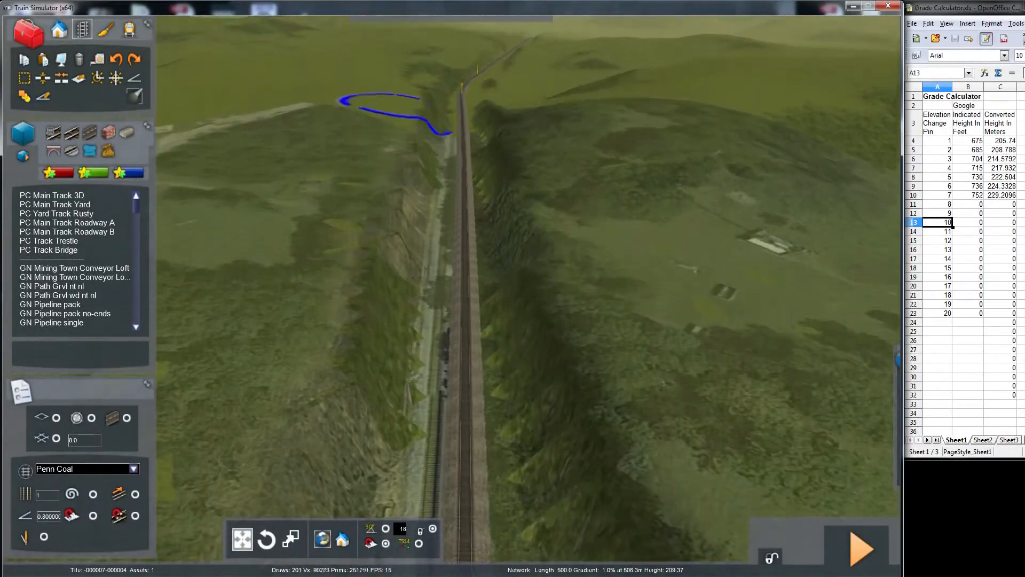
# - Switch to terrain painting and use the Snap tool to fit the ground to the track end at the seventh pin's buffer stop
pyautogui.press('Up')
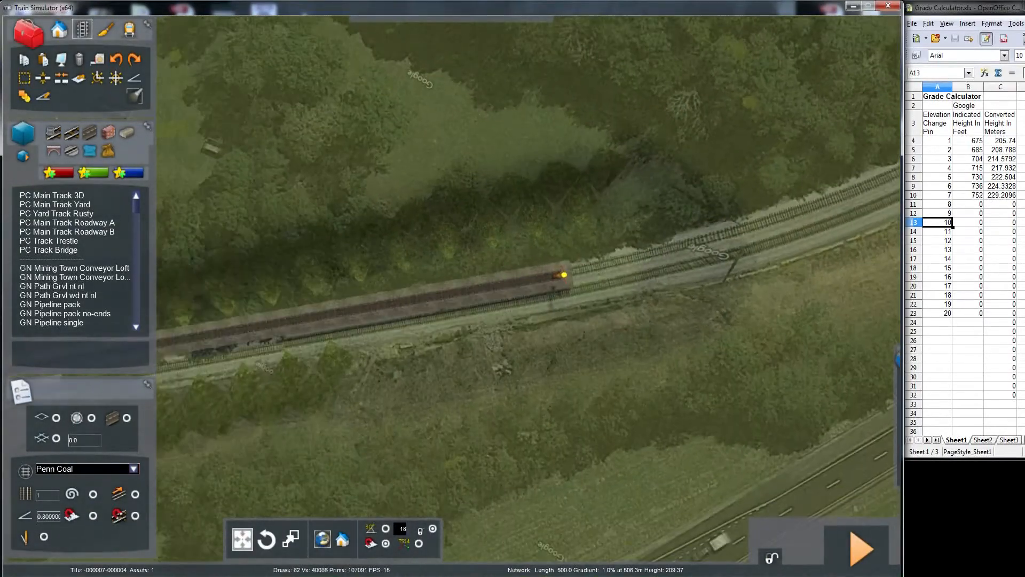
pyautogui.press('Down')
pyautogui.press('Left')
pyautogui.press('Up')
pyautogui.press('Right')
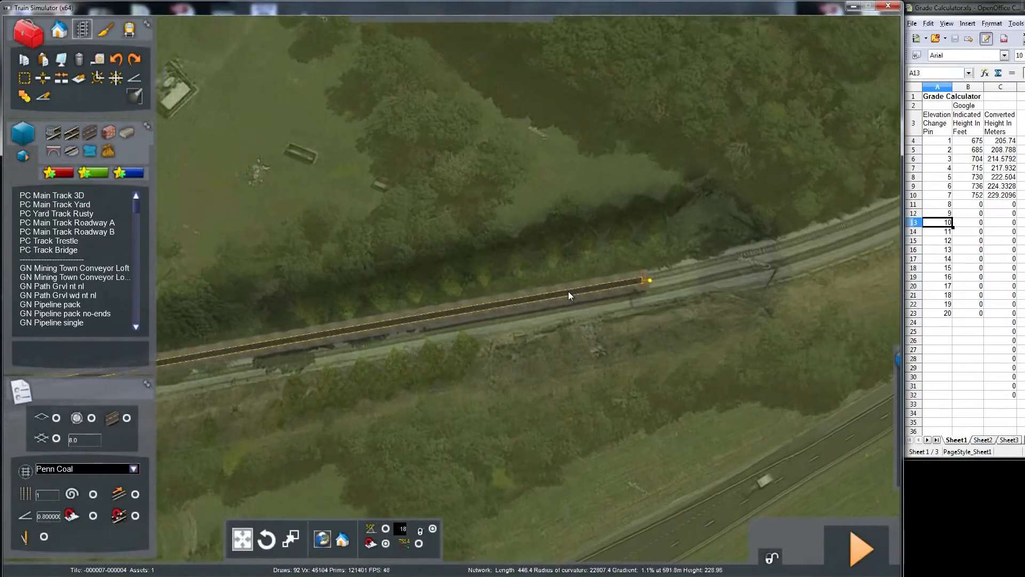
pyautogui.press('Up')
pyautogui.press('Right')
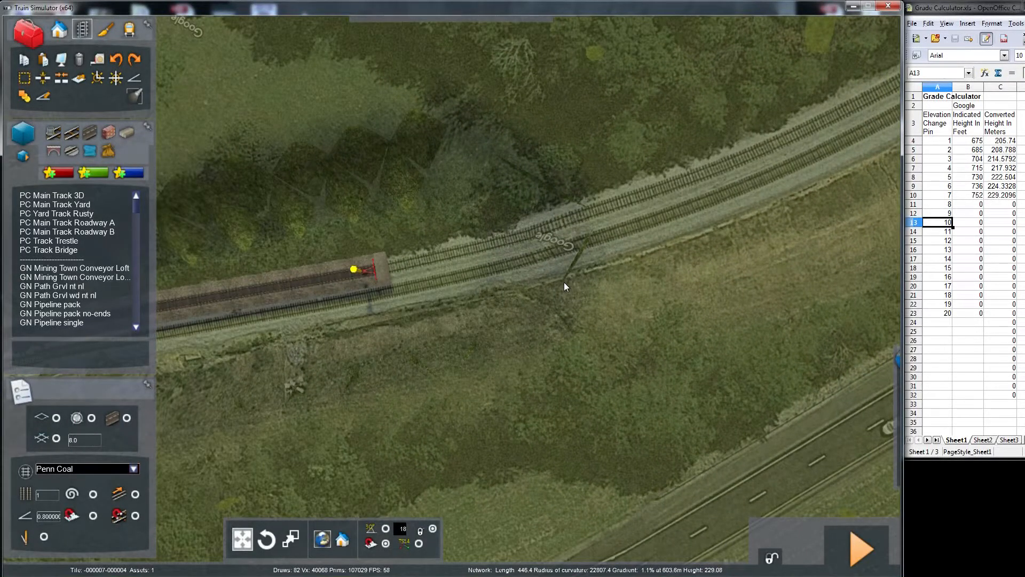
pyautogui.click(103, 31)
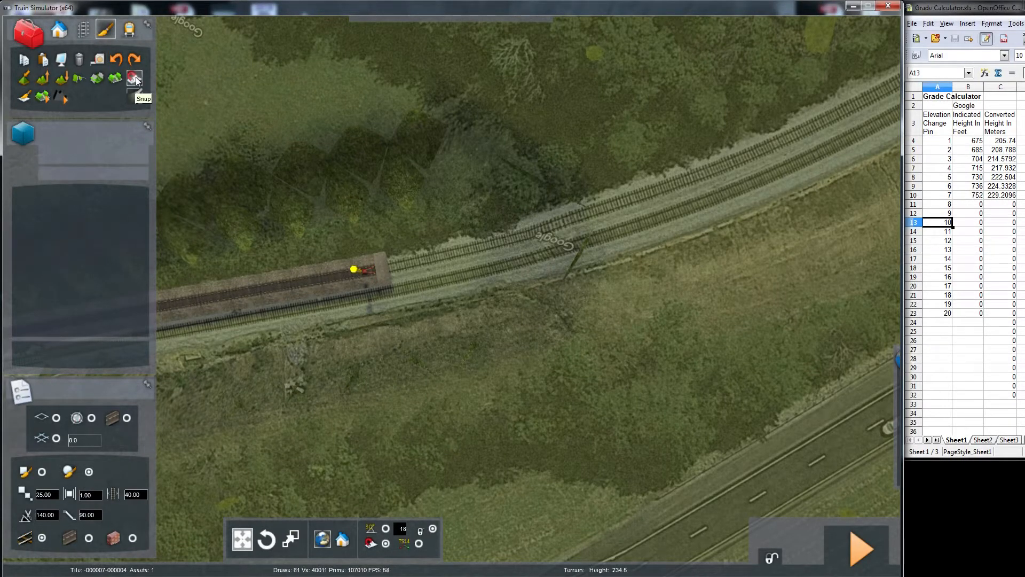
pyautogui.click(135, 78)
pyautogui.moveTo(280, 283); pyautogui.dragTo(178, 283, button='right')
pyautogui.moveTo(284, 178); pyautogui.dragTo(280, 178, button='right')
pyautogui.click(487, 222)
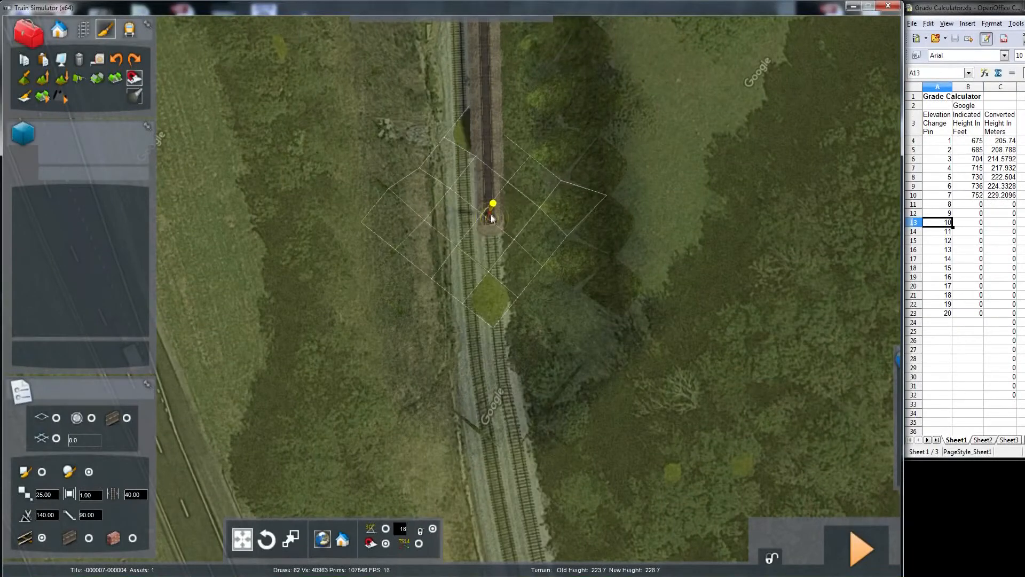
# - Snap the terrain to the track along the straight cutting leading downhill from the buffer stop
pyautogui.moveTo(485, 101)
pyautogui.mouseDown(button='right')
pyautogui.moveTo(485, 30)
pyautogui.moveTo(502, 27)
pyautogui.moveTo(494, 19)
pyautogui.moveTo(502, 32)
pyautogui.moveTo(492, 32)
pyautogui.mouseUp(button='right')
pyautogui.press('Down')
pyautogui.press('Down')
pyautogui.moveTo(492, 139); pyautogui.dragTo(494, 119, button='right')
pyautogui.press('Left')
pyautogui.press('Left')
pyautogui.moveTo(460, 219)
pyautogui.mouseDown()
pyautogui.moveTo(471, 200)
pyautogui.moveTo(470, 127)
pyautogui.moveTo(451, 278)
pyautogui.moveTo(472, 89)
pyautogui.mouseUp()
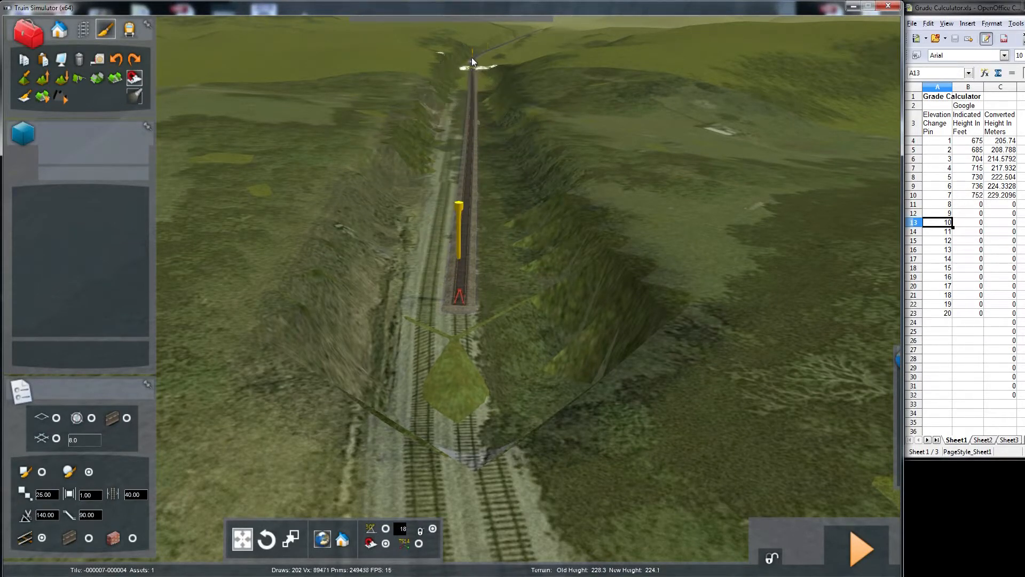
pyautogui.moveTo(474, 120)
pyautogui.mouseDown()
pyautogui.moveTo(469, 256)
pyautogui.moveTo(466, 198)
pyautogui.mouseUp()
# - Continue snapping the terrain to the track downhill past the next elevation pins and through the curve between them
pyautogui.moveTo(465, 200); pyautogui.dragTo(477, 114, button='right')
pyautogui.press('Up')
pyautogui.press('Up')
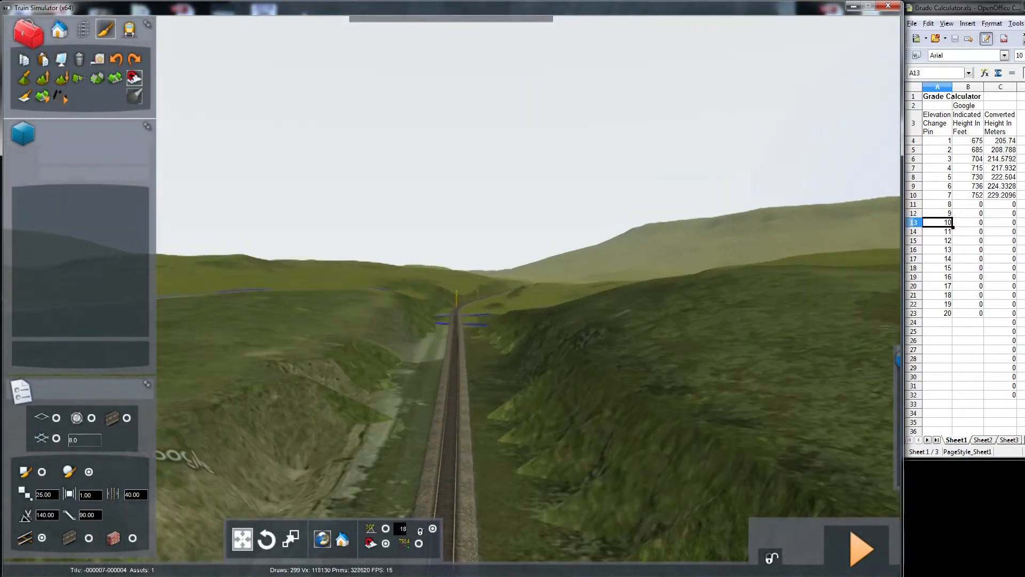
pyautogui.moveTo(459, 399)
pyautogui.mouseDown()
pyautogui.moveTo(458, 332)
pyautogui.moveTo(466, 302)
pyautogui.moveTo(485, 296)
pyautogui.moveTo(467, 314)
pyautogui.mouseUp()
pyautogui.press('Up')
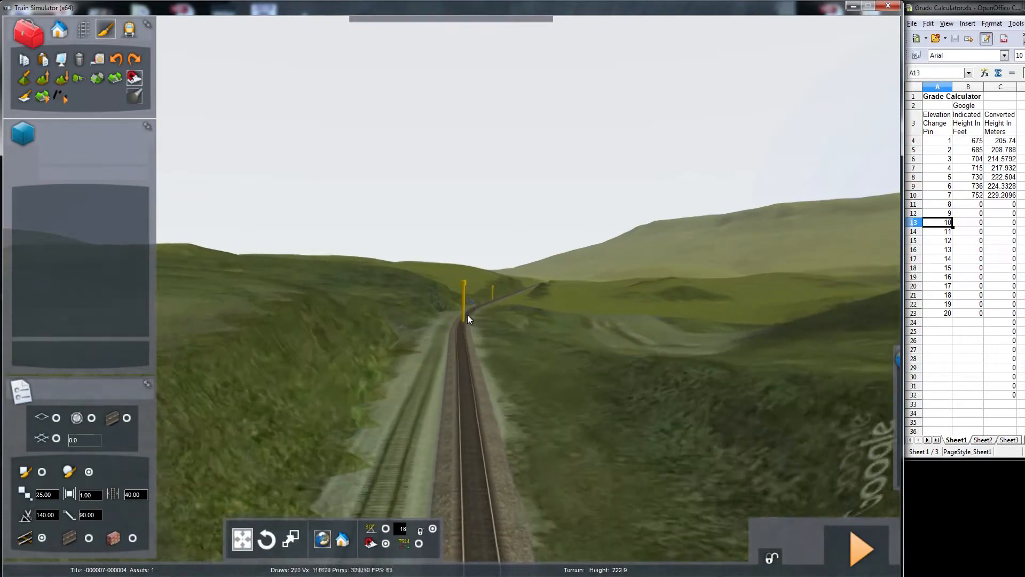
pyautogui.moveTo(474, 381)
pyautogui.mouseDown()
pyautogui.moveTo(479, 328)
pyautogui.moveTo(496, 304)
pyautogui.moveTo(492, 321)
pyautogui.mouseUp()
pyautogui.press('Up')
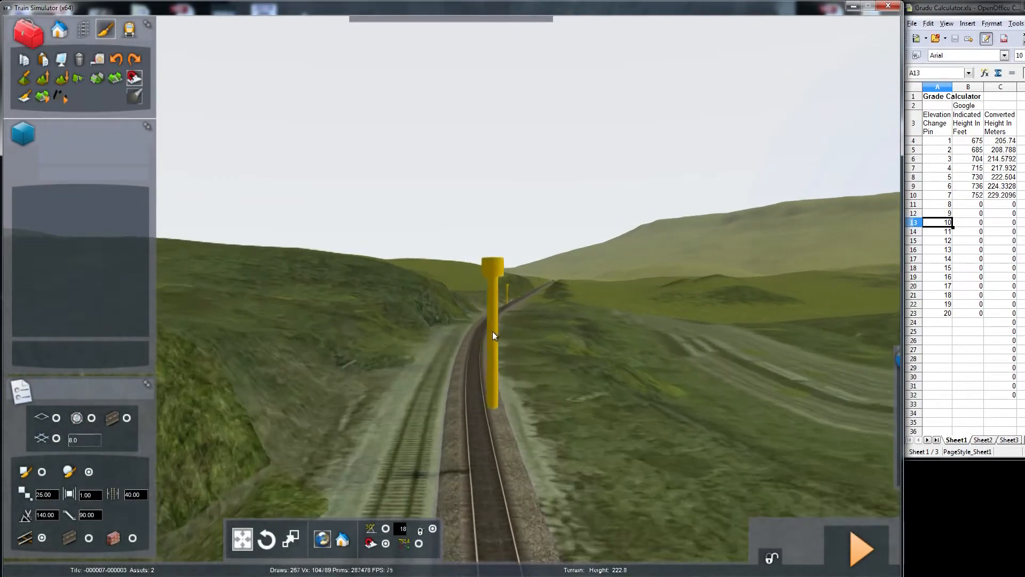
pyautogui.moveTo(528, 399)
pyautogui.mouseDown()
pyautogui.moveTo(522, 303)
pyautogui.moveTo(522, 366)
pyautogui.mouseUp()
pyautogui.press('Up')
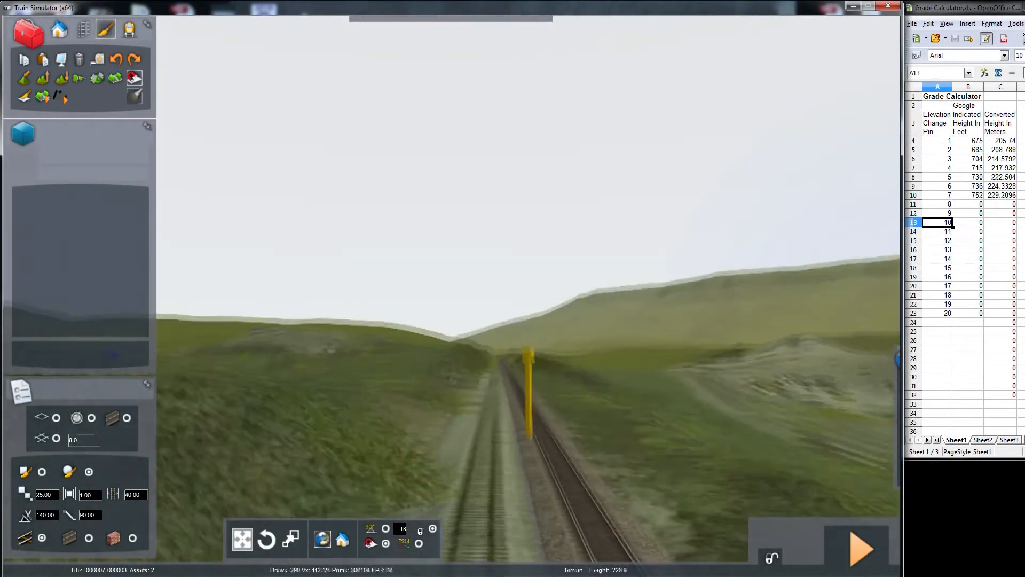
# - Snap the terrain to the track along the long straight below the curve, as far as the next distant pin
pyautogui.moveTo(468, 367)
pyautogui.mouseDown()
pyautogui.moveTo(426, 347)
pyautogui.moveTo(469, 319)
pyautogui.moveTo(484, 289)
pyautogui.mouseUp()
pyautogui.press('Up')
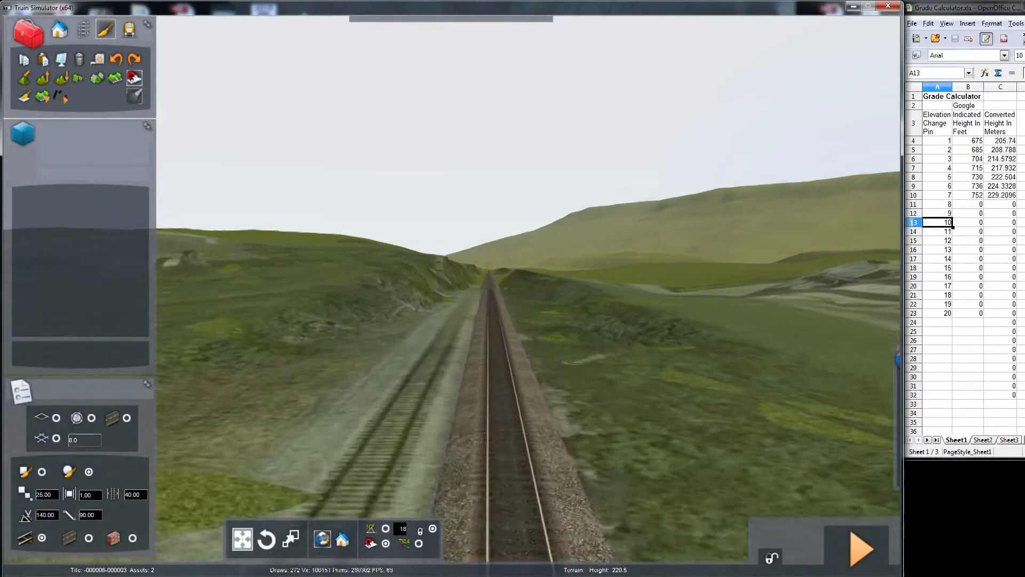
pyautogui.moveTo(485, 289); pyautogui.dragTo(484, 352, button='right')
pyautogui.moveTo(490, 443)
pyautogui.mouseDown()
pyautogui.moveTo(487, 423)
pyautogui.moveTo(456, 469)
pyautogui.moveTo(474, 427)
pyautogui.moveTo(472, 370)
pyautogui.mouseUp()
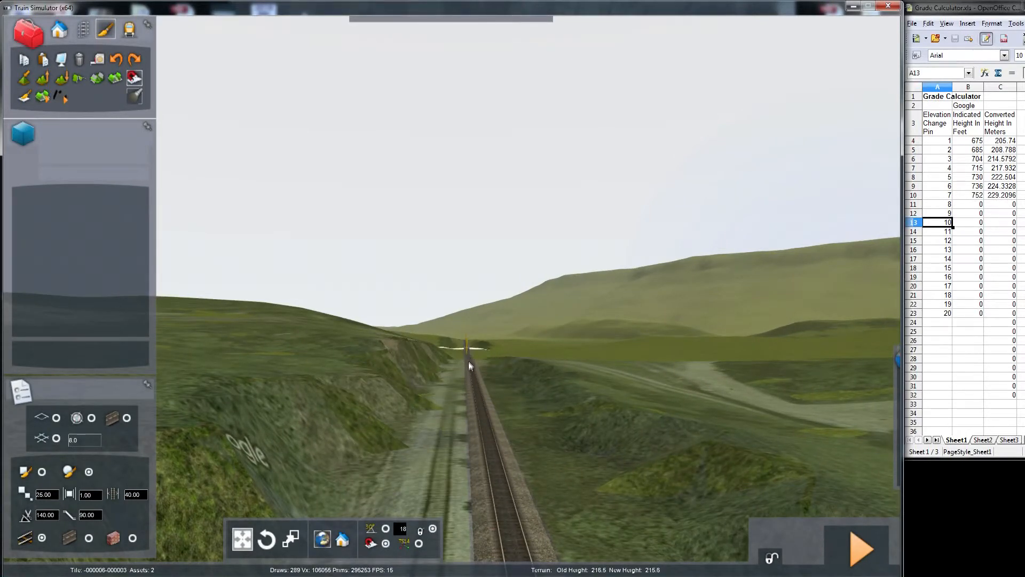
pyautogui.moveTo(490, 480); pyautogui.dragTo(478, 430)
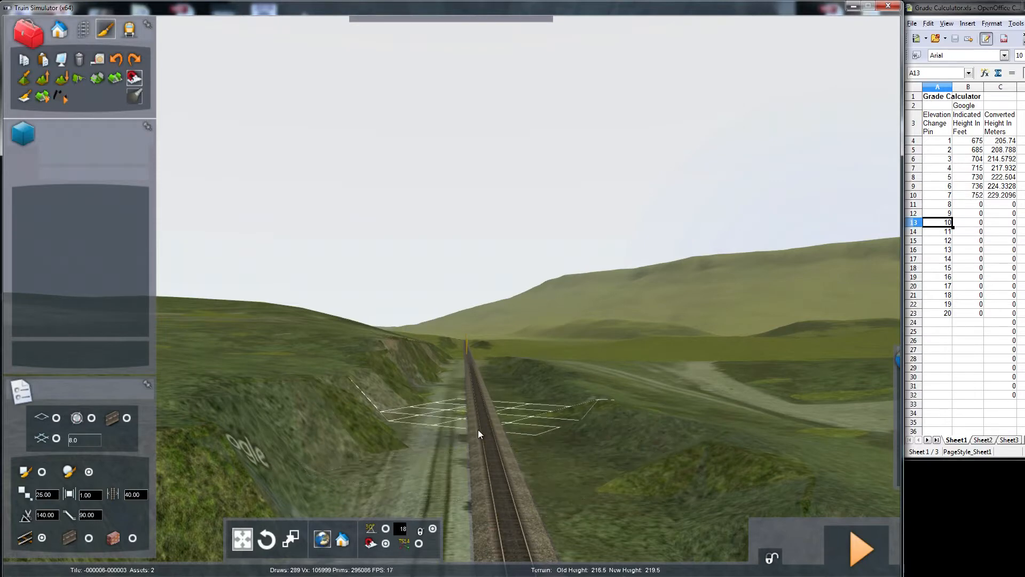
pyautogui.press('Up')
pyautogui.moveTo(490, 466); pyautogui.dragTo(475, 364)
pyautogui.moveTo(472, 357); pyautogui.dragTo(476, 397)
# - Snap the terrain to the track past the third elevation pin, along the straight approaching the lower curve
pyautogui.press('Up')
pyautogui.press('Up')
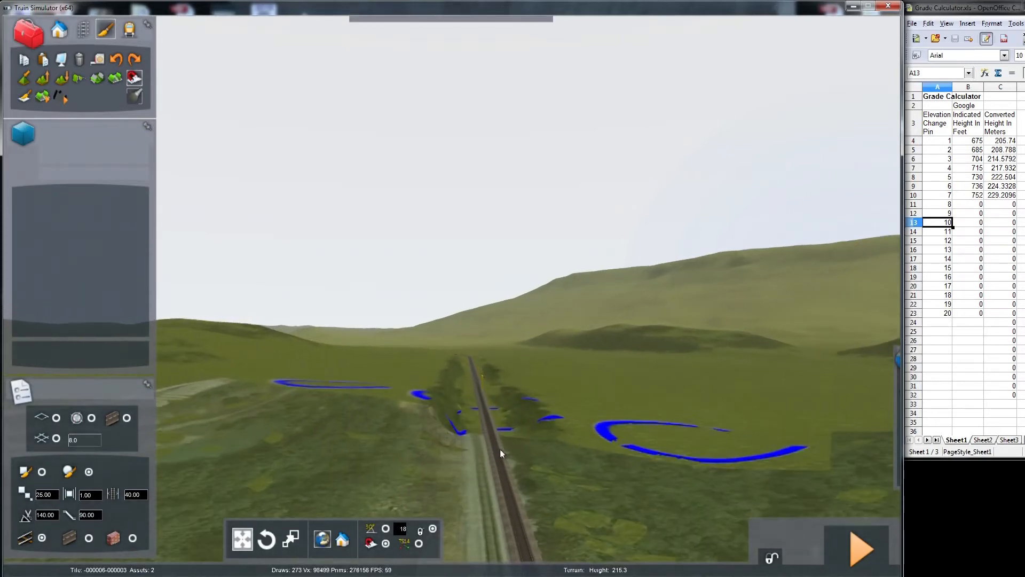
pyautogui.press('Right')
pyautogui.press('Left')
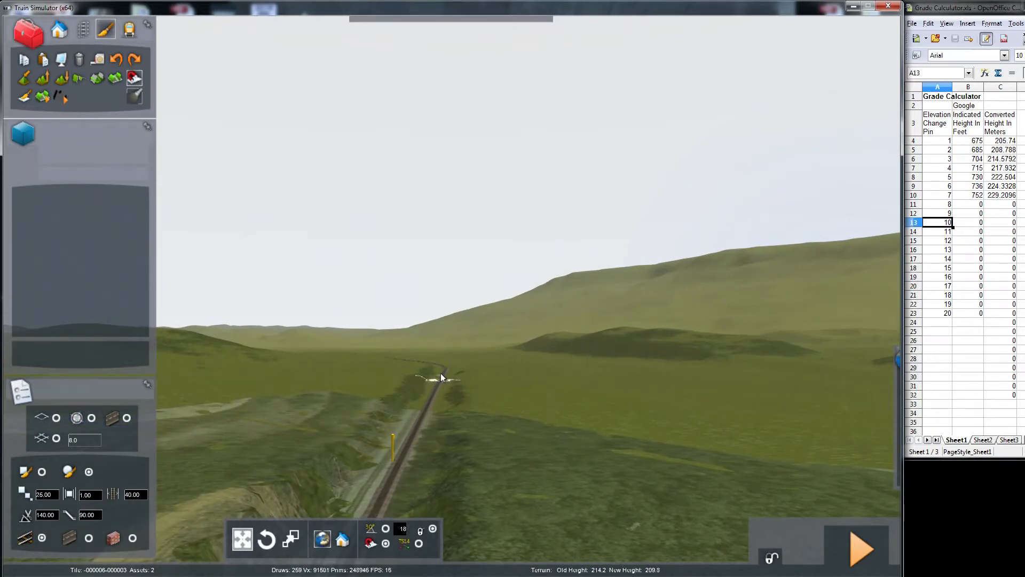
pyautogui.moveTo(443, 367); pyautogui.dragTo(420, 422)
pyautogui.press('Up')
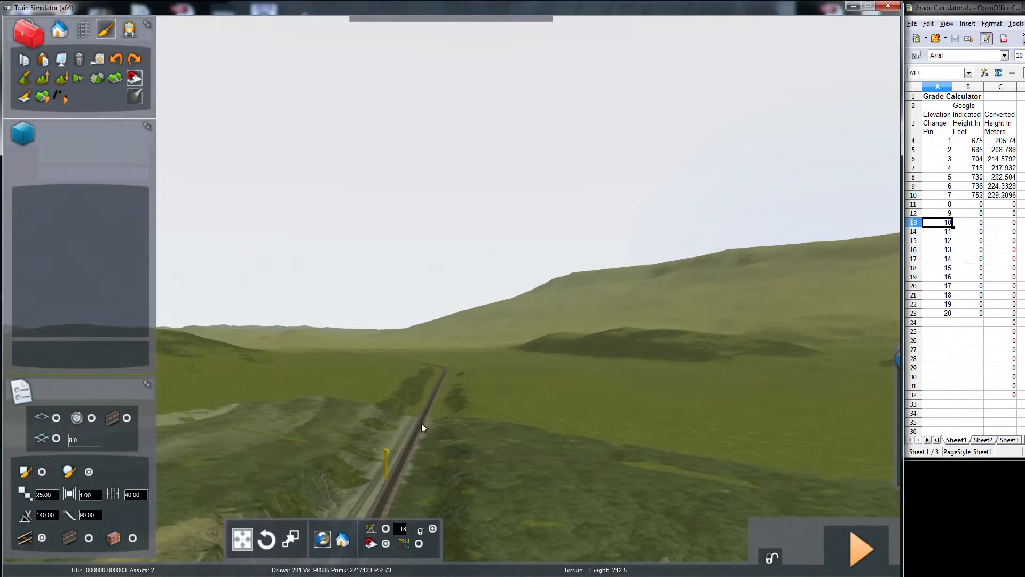
# - Snap the terrain to the track through the lower curve toward the last elevation pins at the start of the line
pyautogui.moveTo(418, 446); pyautogui.dragTo(418, 410, button='right')
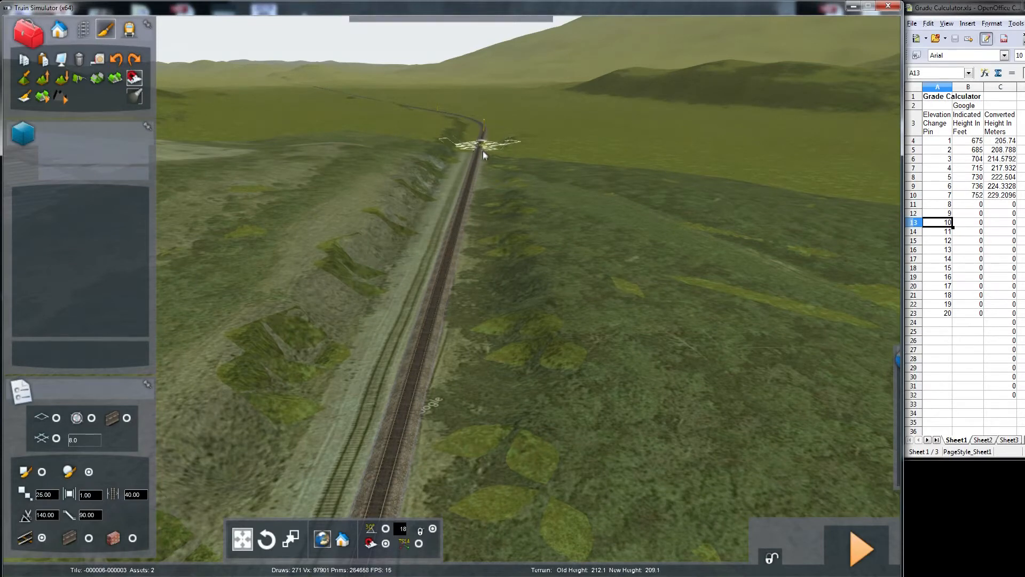
pyautogui.moveTo(481, 162)
pyautogui.mouseDown(button='right')
pyautogui.moveTo(482, 203)
pyautogui.moveTo(492, 162)
pyautogui.mouseUp(button='right')
pyautogui.press('Up')
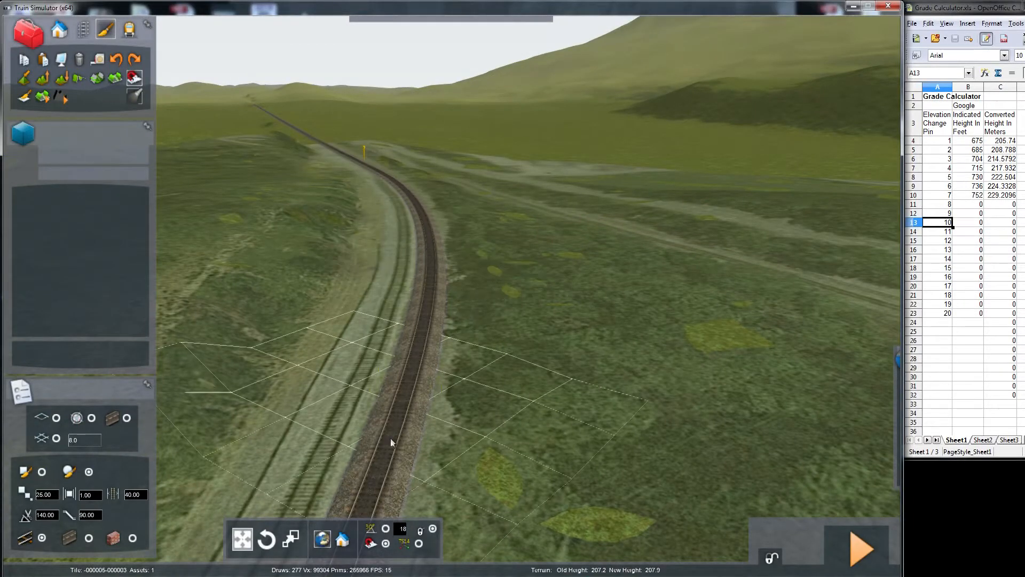
pyautogui.press('Up')
# - Inspect the snapped terrain from near track level, following the line uphill past the elevation pins to the buffer stop
pyautogui.moveTo(369, 488); pyautogui.dragTo(379, 507, button='right')
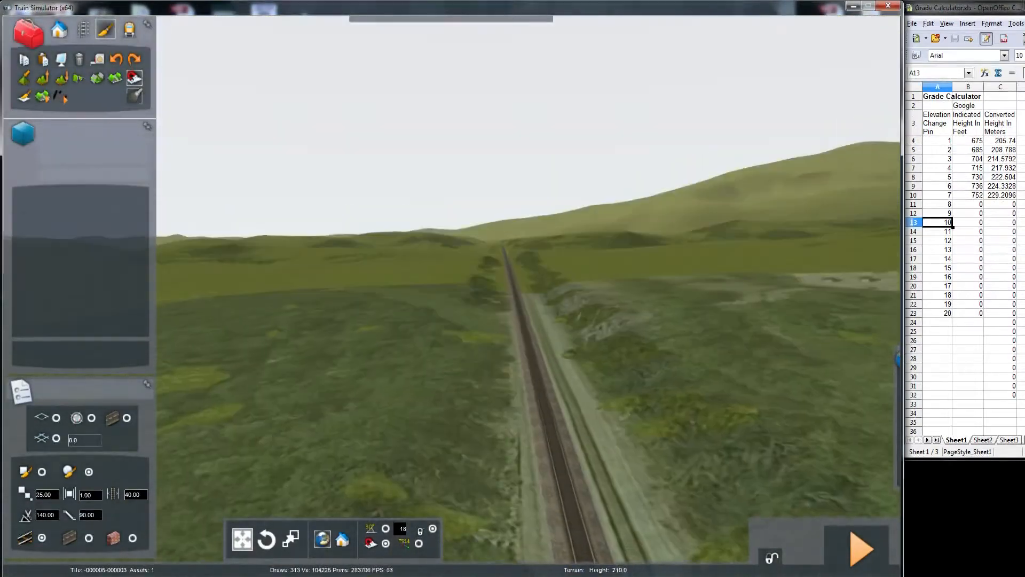
pyautogui.press('Right')
pyautogui.press('Up')
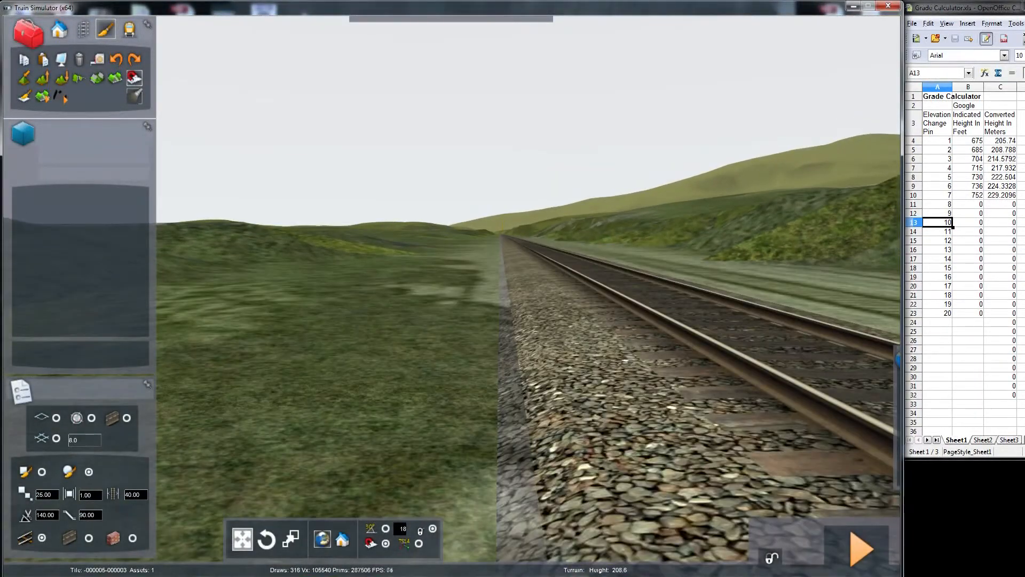
pyautogui.moveTo(326, 414); pyautogui.dragTo(327, 412, button='right')
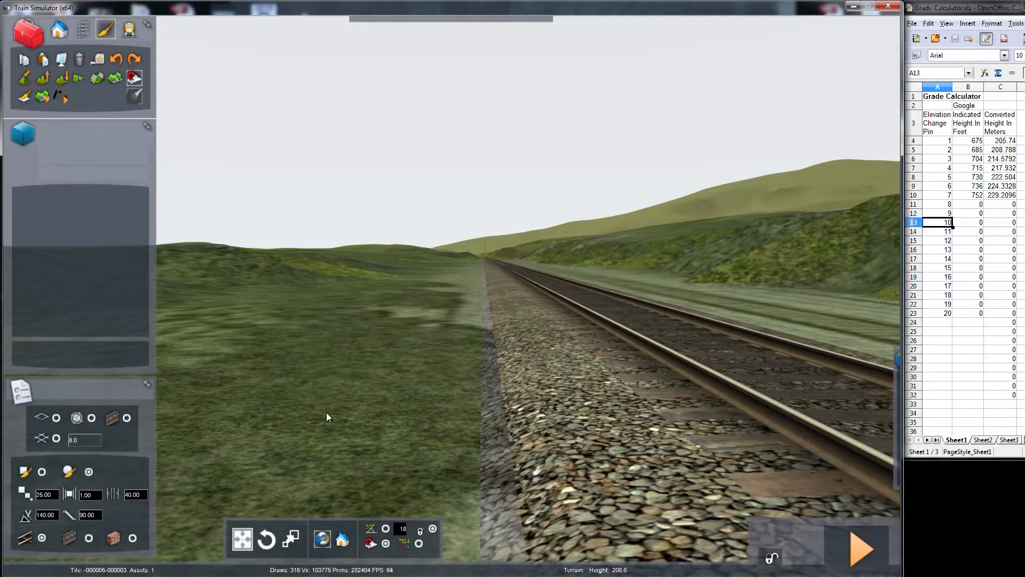
pyautogui.moveTo(327, 413); pyautogui.dragTo(358, 390, button='right')
pyautogui.press('Up')
pyautogui.press('Up')
pyautogui.press('Up')
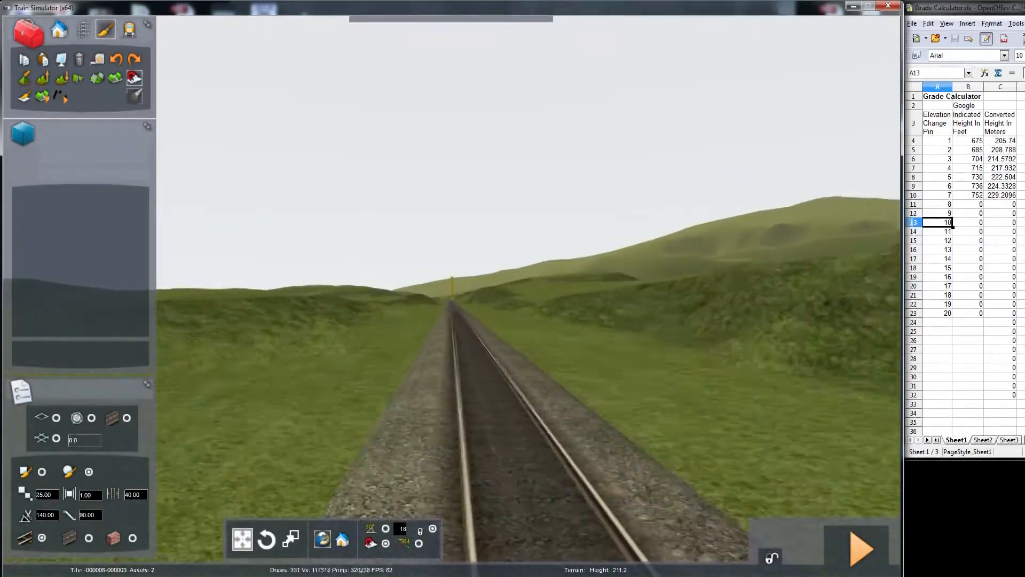
pyautogui.press('Up')
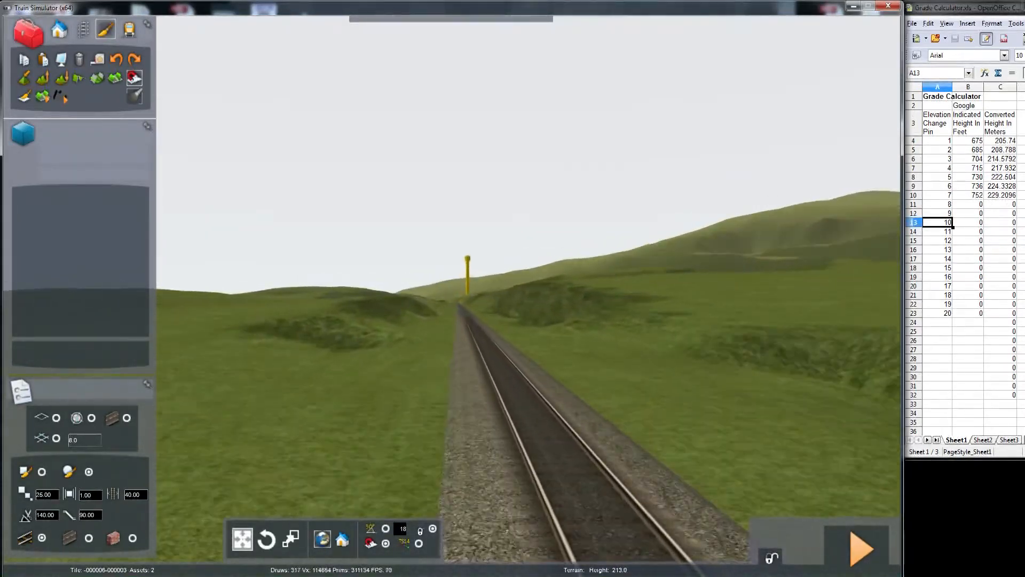
pyautogui.press('Up')
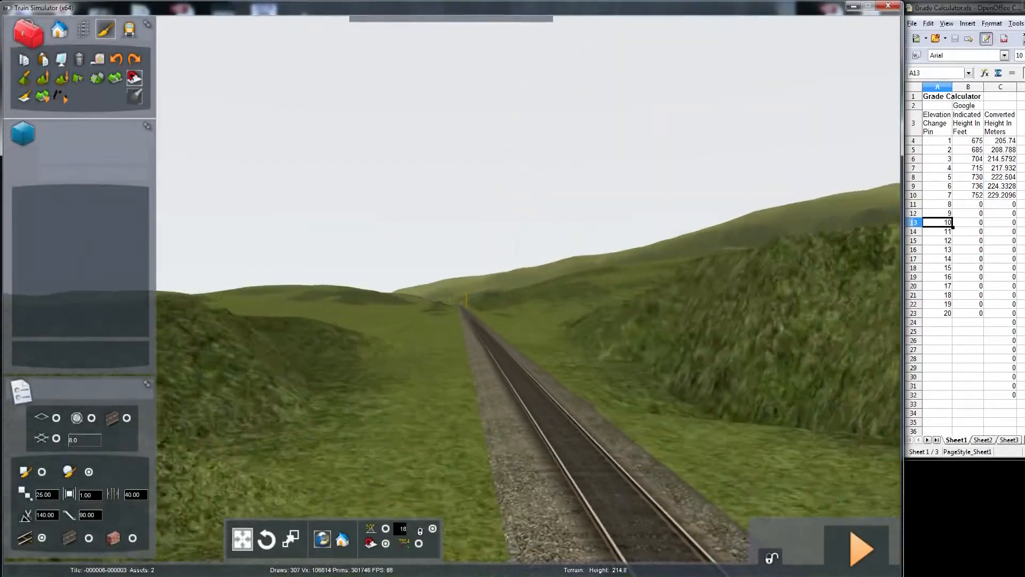
pyautogui.press('Up')
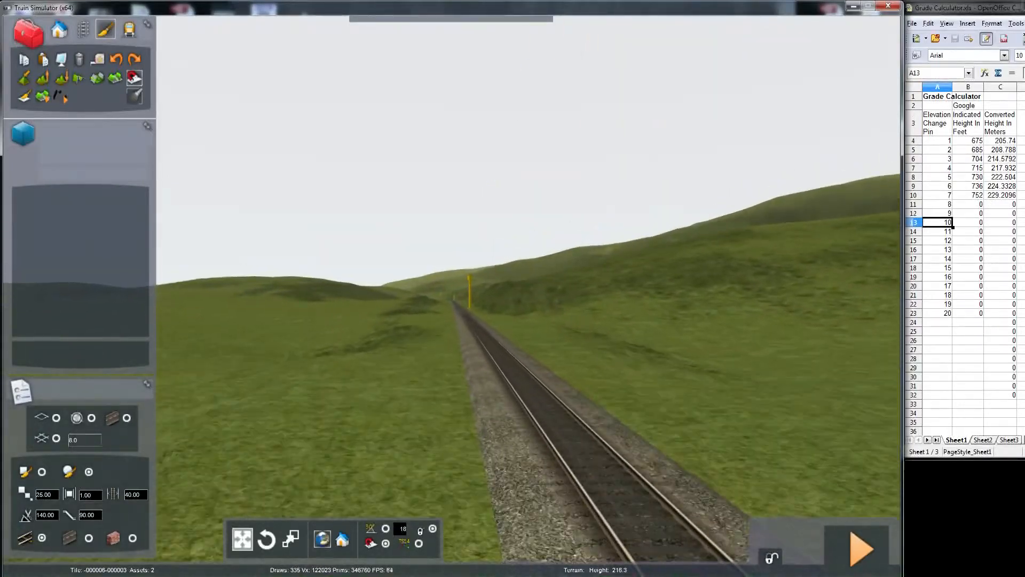
pyautogui.press('Up')
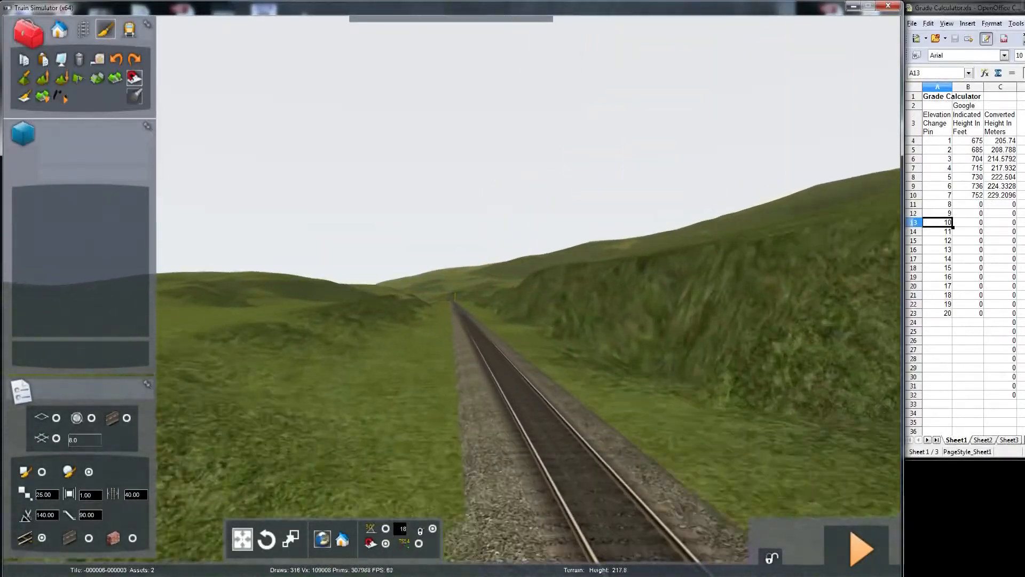
pyautogui.press('Up')
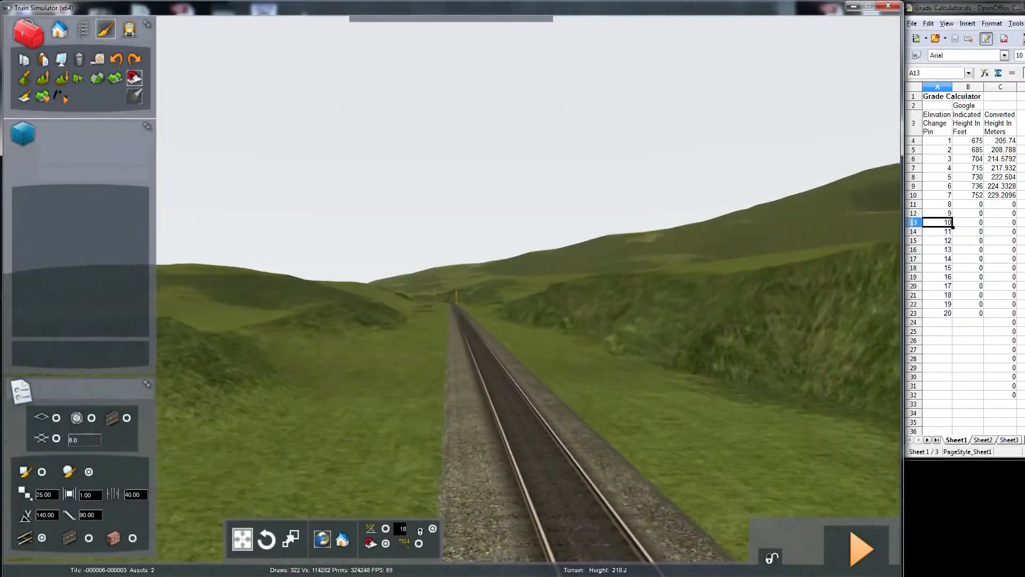
pyautogui.press('Up')
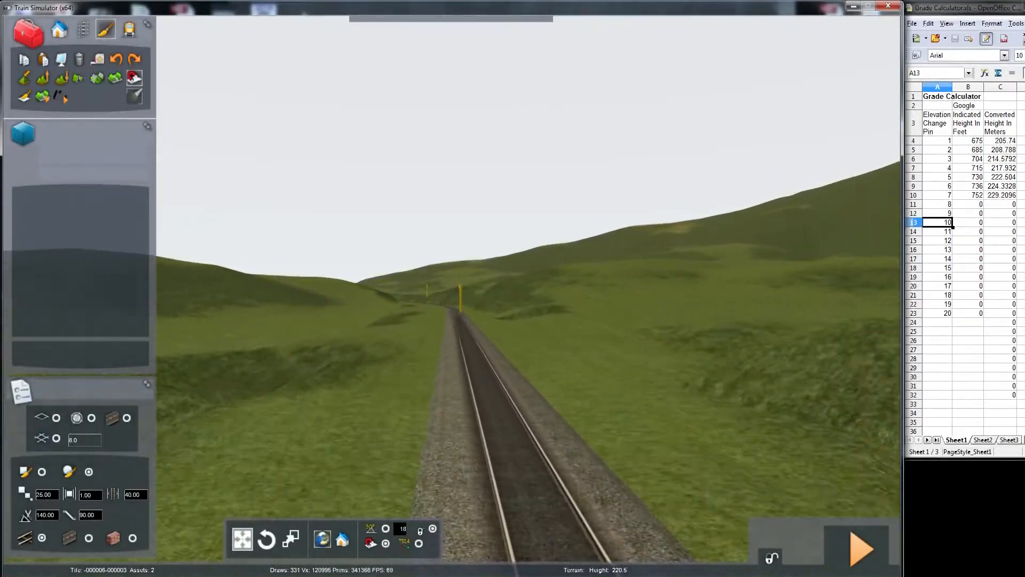
pyautogui.press('Up')
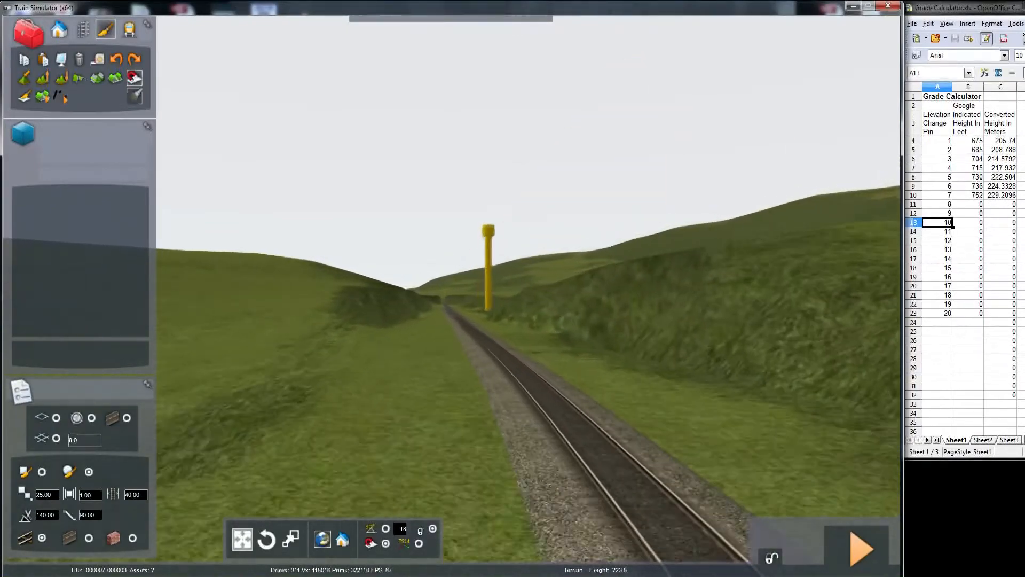
pyautogui.press('Up')
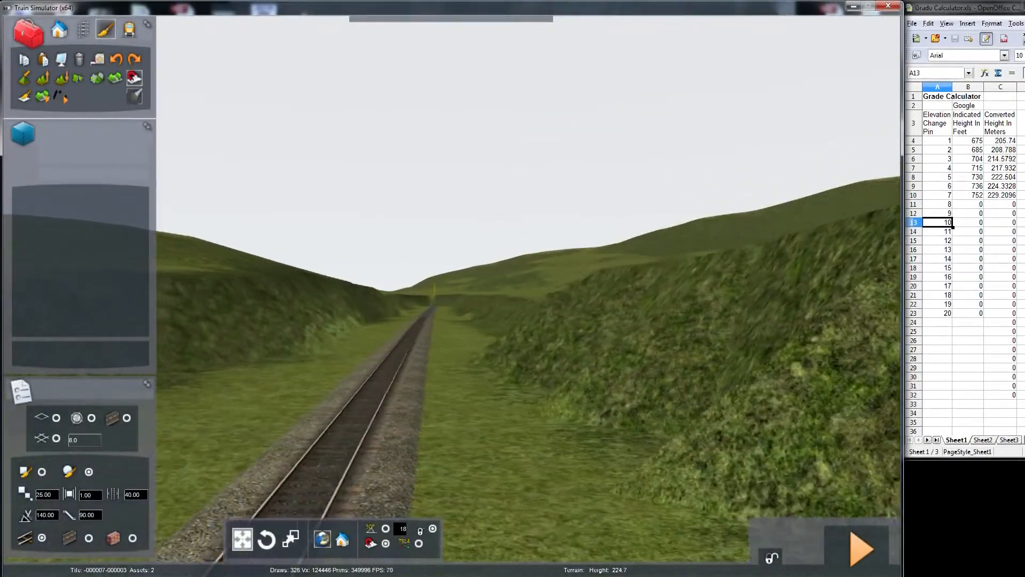
pyautogui.press('Left')
pyautogui.press('Up')
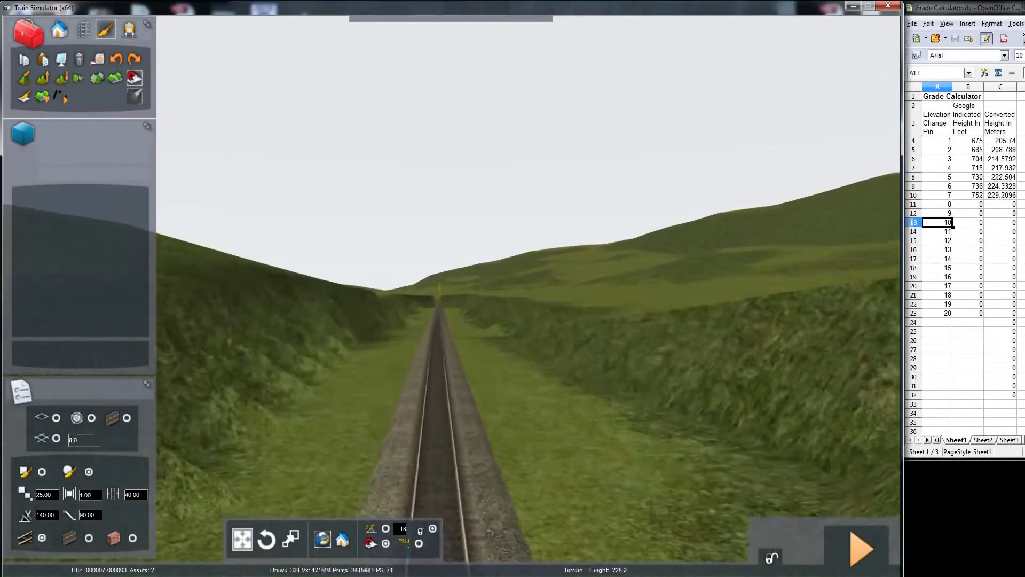
pyautogui.press('Up')
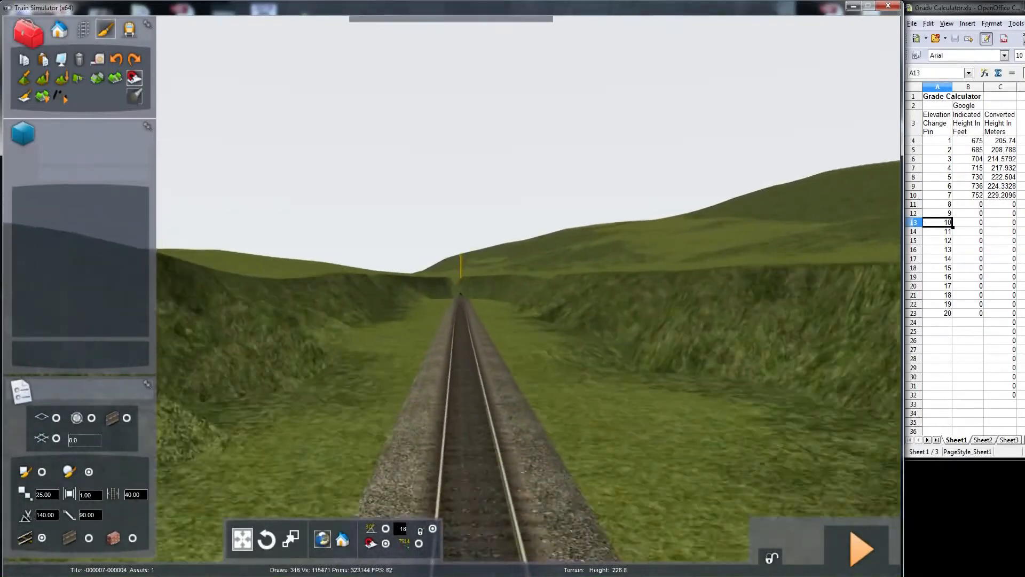
pyautogui.press('Up')
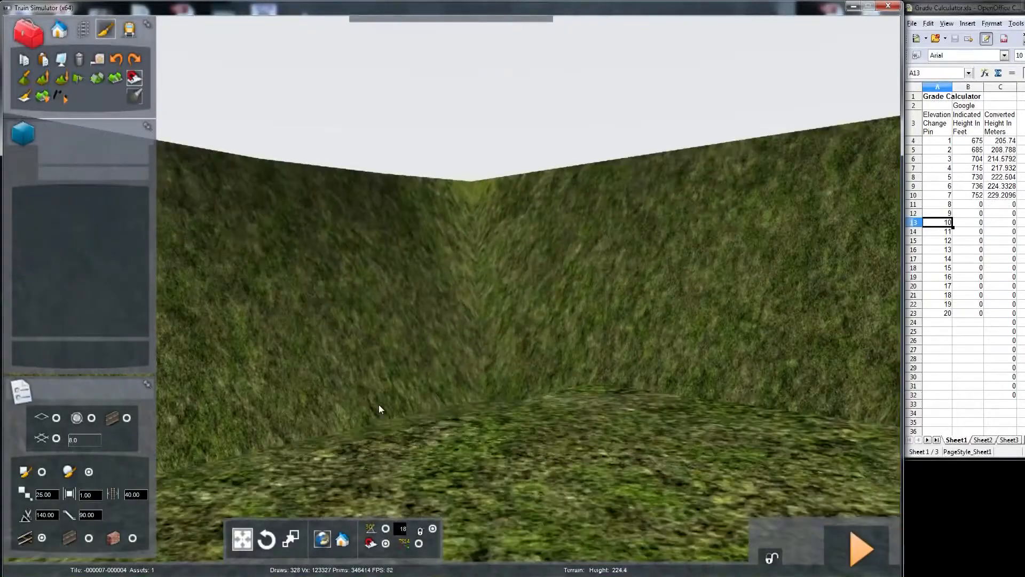
# - View the finished cutting from above the seventh pin's buffer stop with the Google imagery overlay shown
pyautogui.press('Up')
pyautogui.moveTo(382, 401)
pyautogui.mouseDown(button='right')
pyautogui.moveTo(513, 443)
pyautogui.moveTo(598, 453)
pyautogui.moveTo(622, 425)
pyautogui.moveTo(598, 411)
pyautogui.moveTo(383, 409)
pyautogui.mouseUp(button='right')
pyautogui.press('Down')
pyautogui.press('Right')
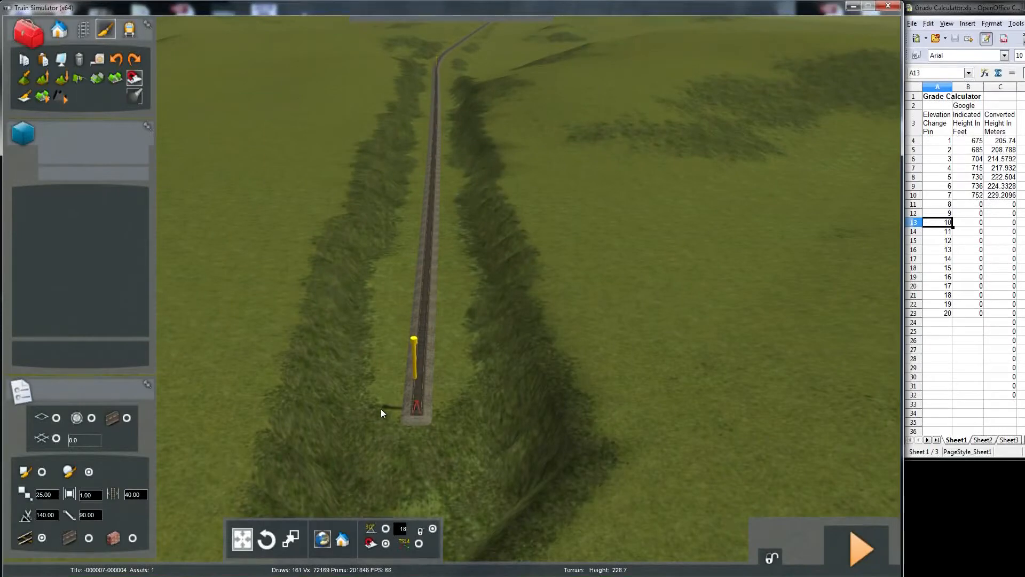
pyautogui.press('F8')
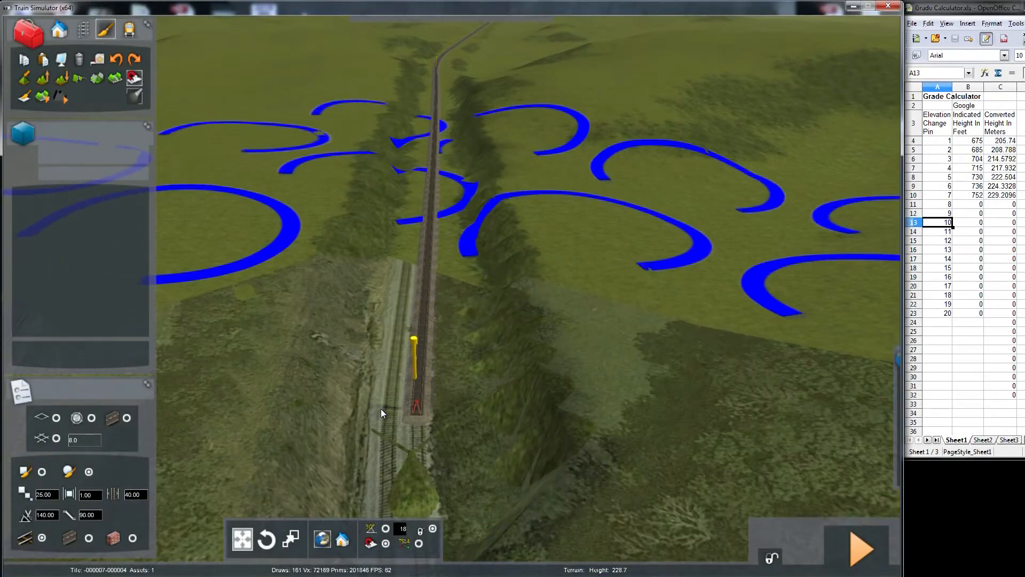
# - Set the new-track gradient to 0 and delete the track section that ends at the seventh pin's buffer stop
pyautogui.moveTo(381, 410); pyautogui.dragTo(379, 388, button='right')
pyautogui.press('Up')
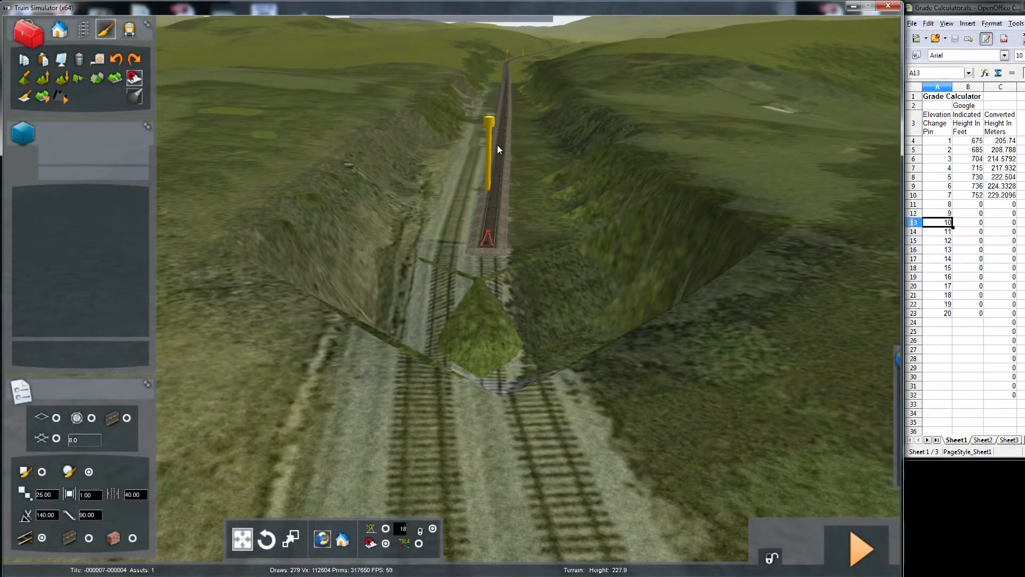
pyautogui.click(82, 29)
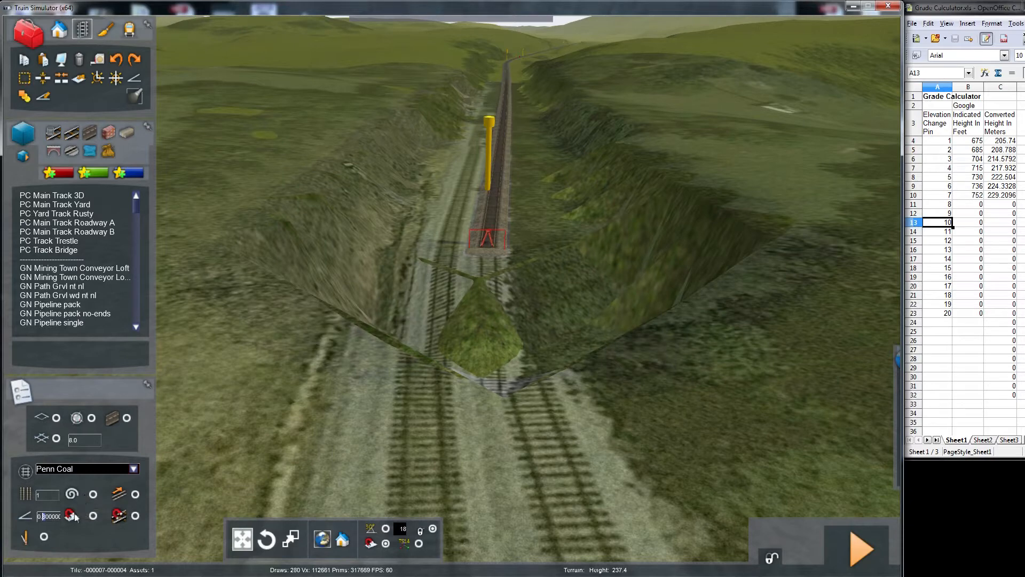
pyautogui.write('0')
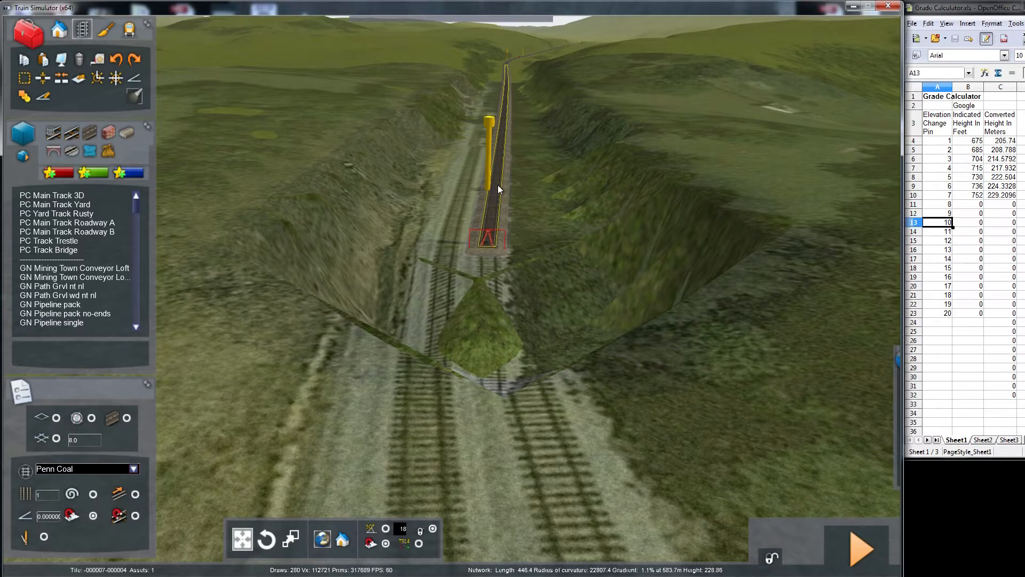
pyautogui.click(490, 207)
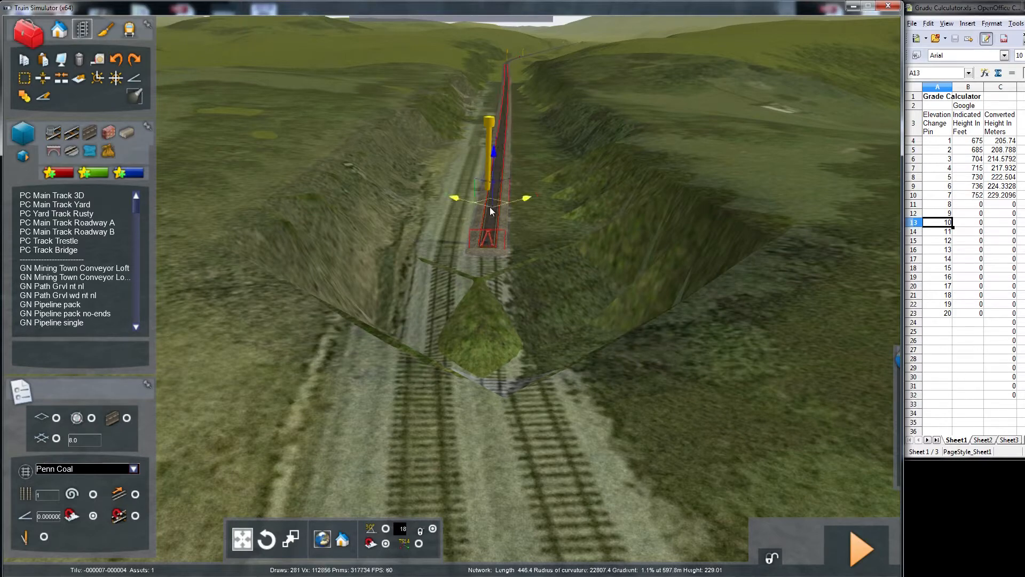
pyautogui.press('Delete')
# - Choose PC Main Track Yard for new track from the sixth pin, with the Yard type and both speed limits at 45
pyautogui.moveTo(490, 207); pyautogui.dragTo(503, 74, button='right')
pyautogui.press('Up')
pyautogui.press('Up')
pyautogui.press('Up')
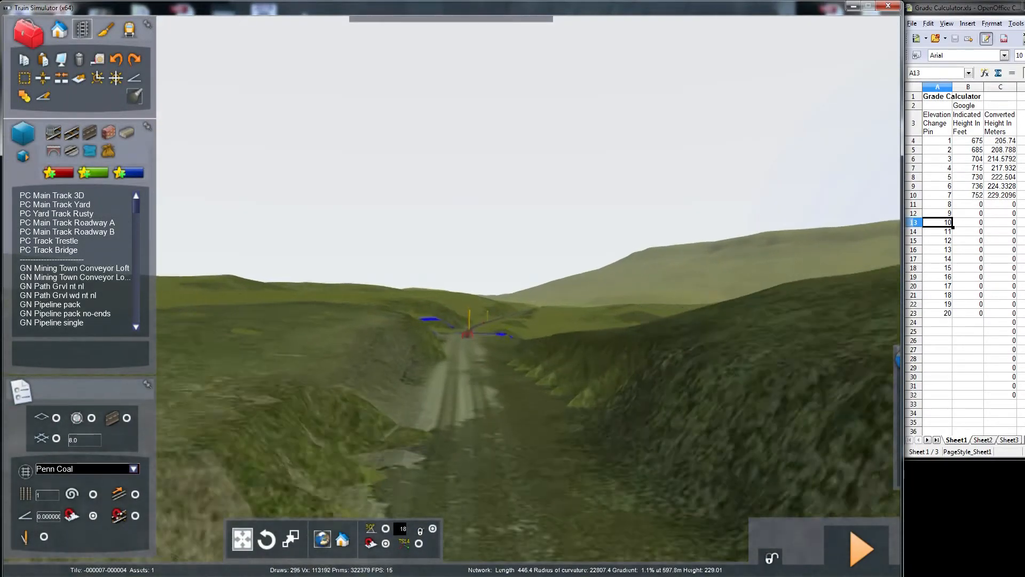
pyautogui.press('Up')
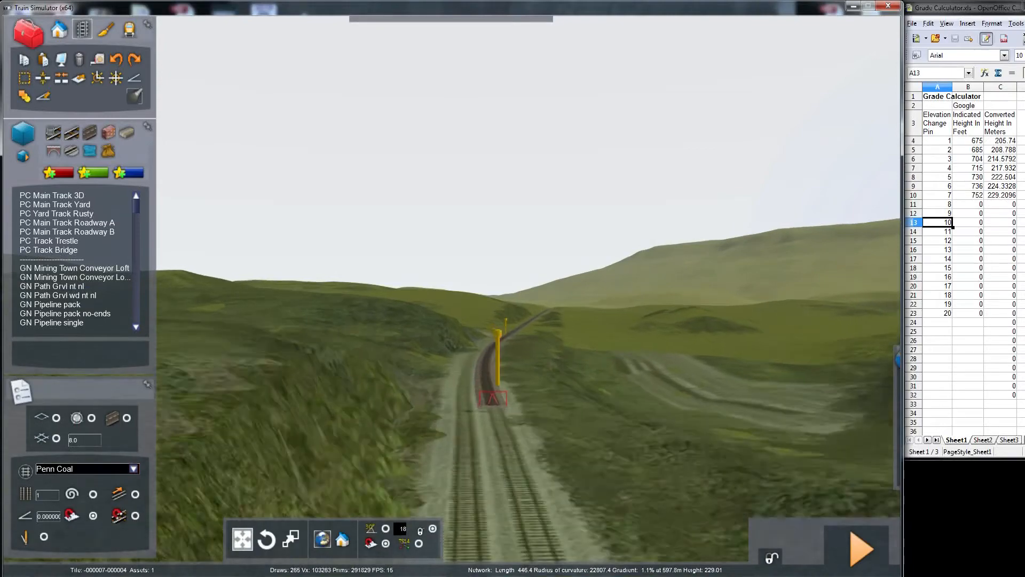
pyautogui.press('Up')
pyautogui.moveTo(513, 224)
pyautogui.mouseDown(button='right')
pyautogui.moveTo(515, 288)
pyautogui.moveTo(483, 286)
pyautogui.moveTo(507, 264)
pyautogui.moveTo(508, 224)
pyautogui.mouseUp(button='right')
pyautogui.press('Down')
pyautogui.press('Left')
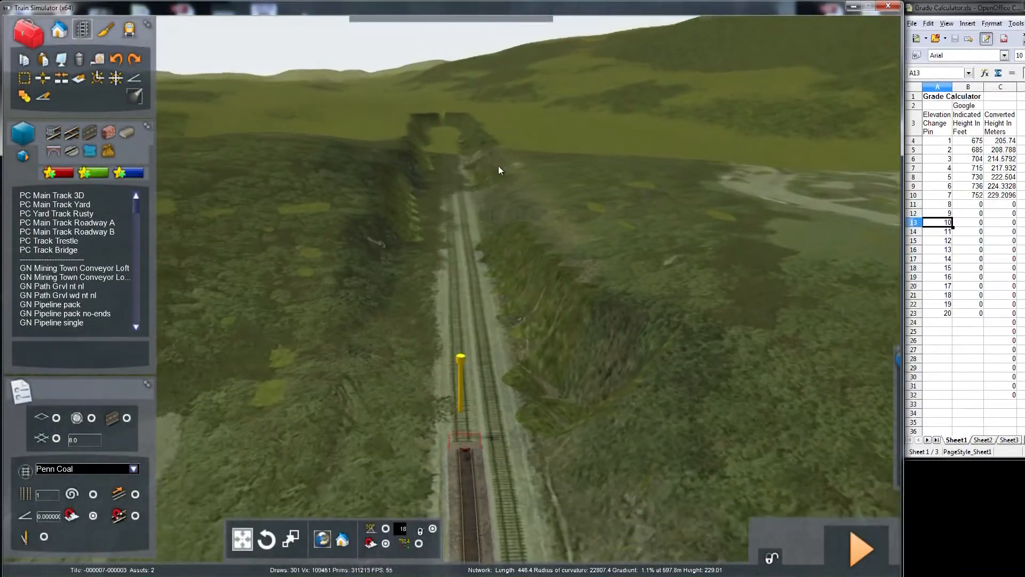
pyautogui.press('Right')
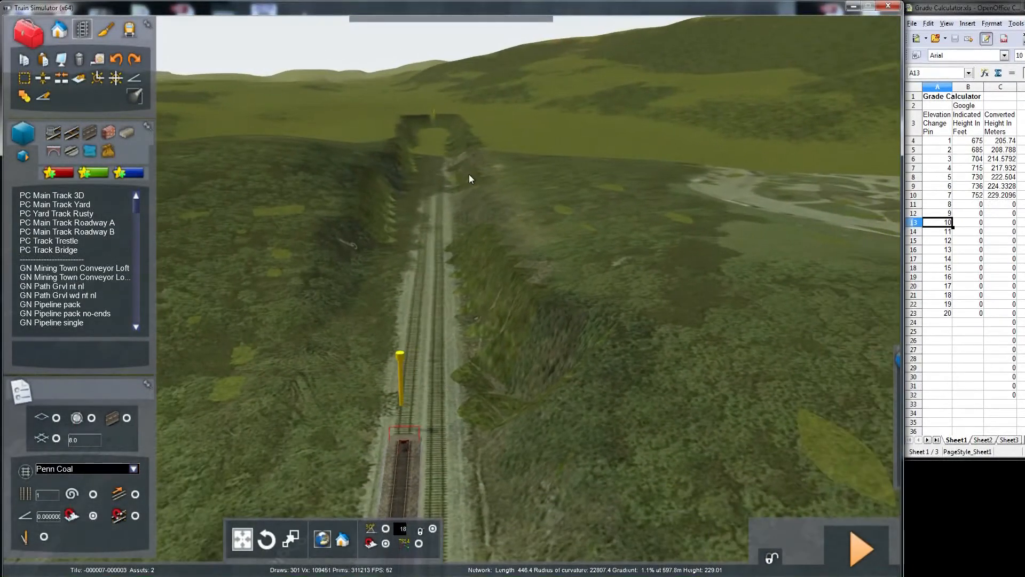
pyautogui.click(69, 204)
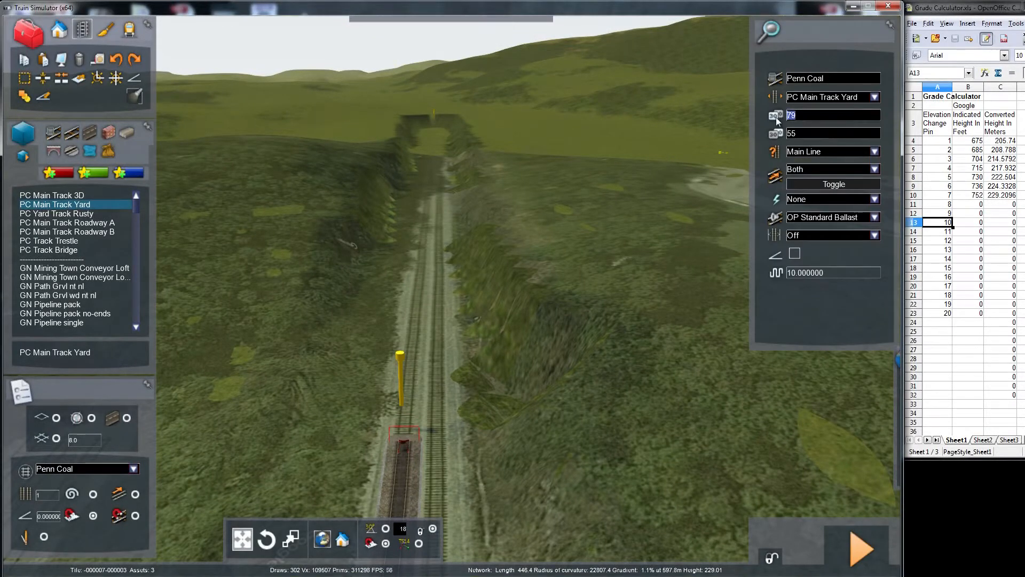
pyautogui.write('45')
pyautogui.moveTo(812, 135); pyautogui.dragTo(786, 134)
pyautogui.write('45')
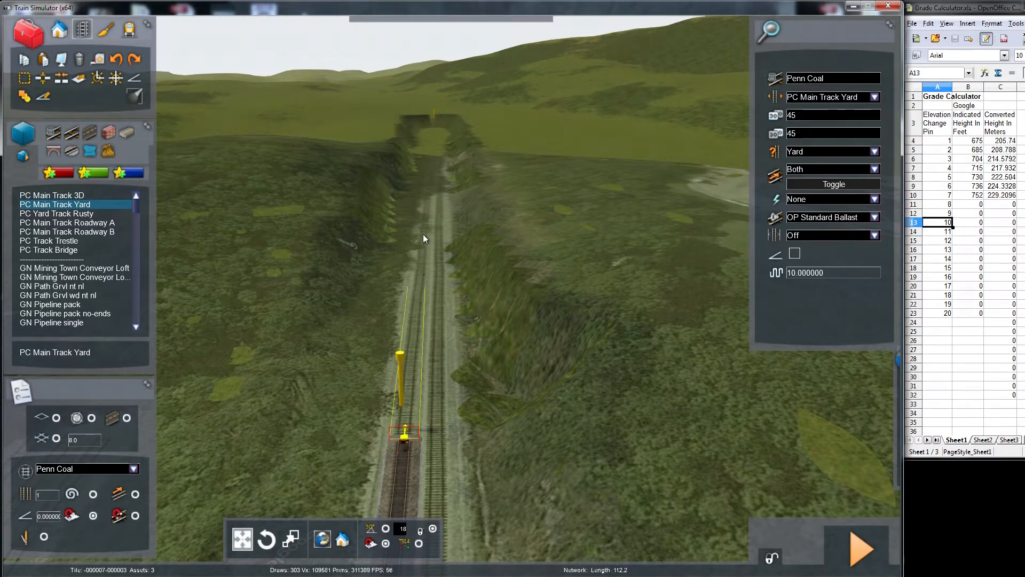
# - Lay the replacement track from the sixth pin's buffer stop along the railway in the imagery overlay toward the seventh pin
pyautogui.press('Left')
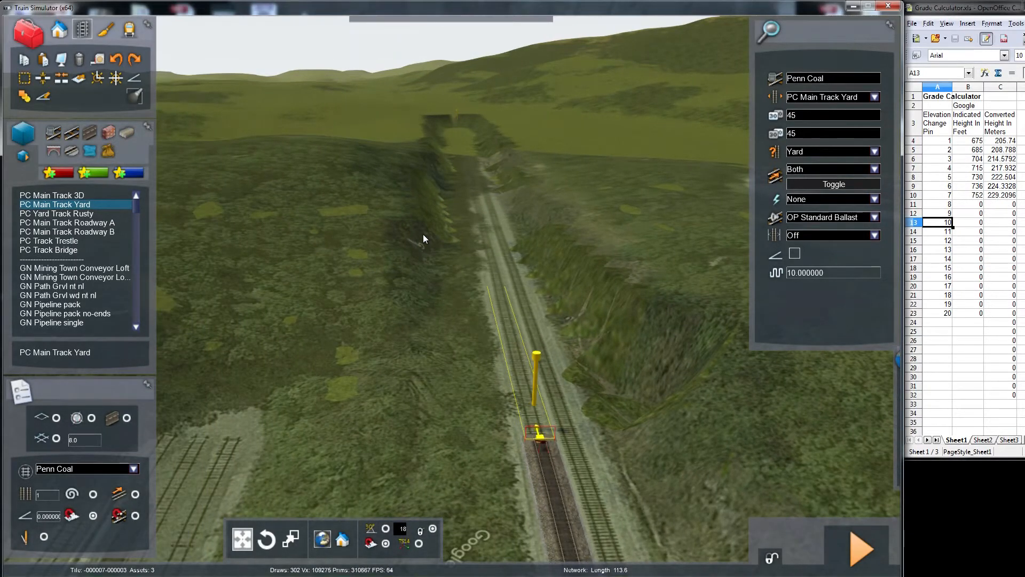
pyautogui.scroll(3, 423, 233)
pyautogui.scroll(3, 422, 250)
pyautogui.moveTo(411, 268); pyautogui.dragTo(286, 371, button='right')
pyautogui.press('Right')
pyautogui.press('Right')
pyautogui.scroll(3, 423, 354)
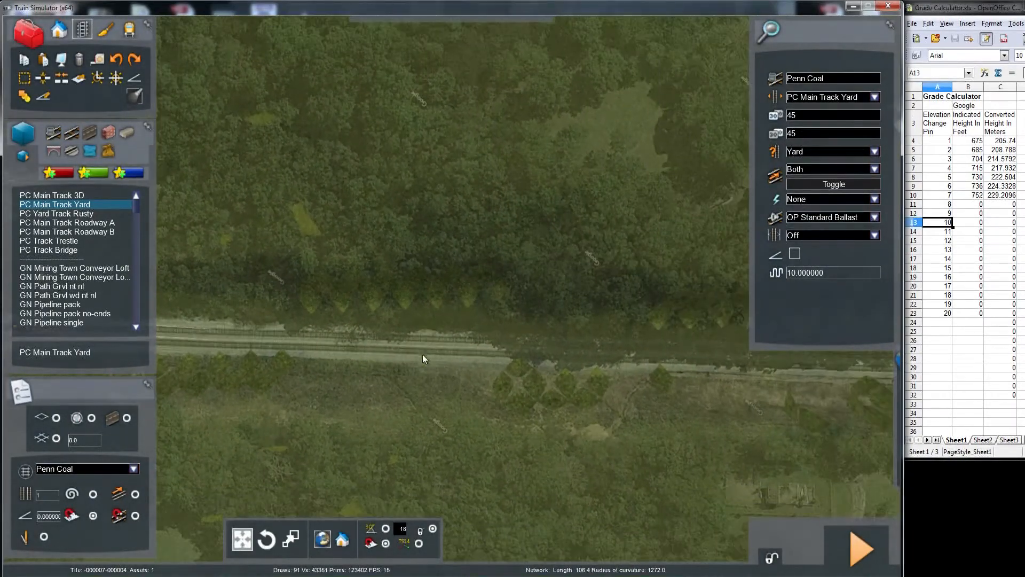
pyautogui.scroll(2, 406, 343)
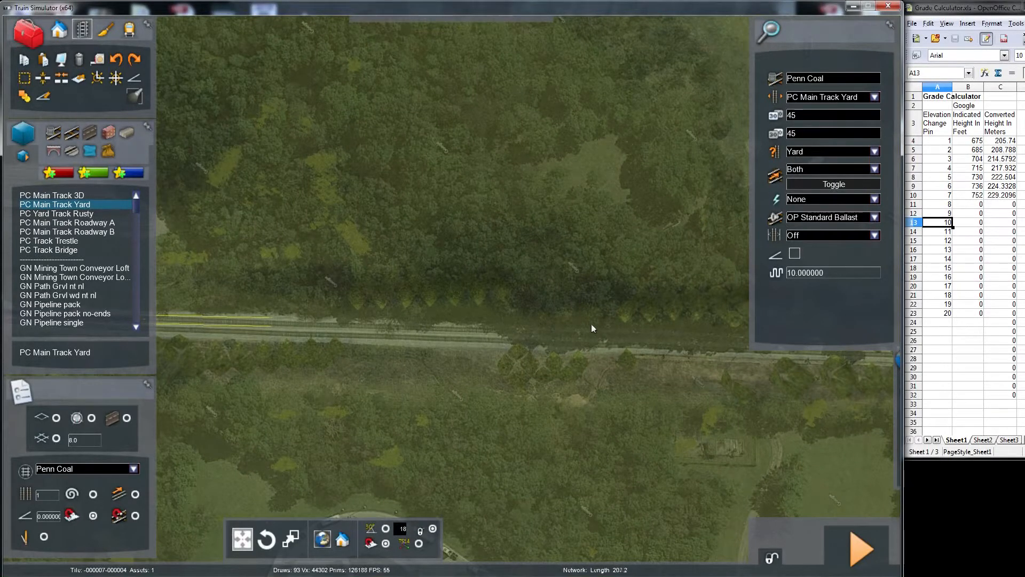
pyautogui.press('Right')
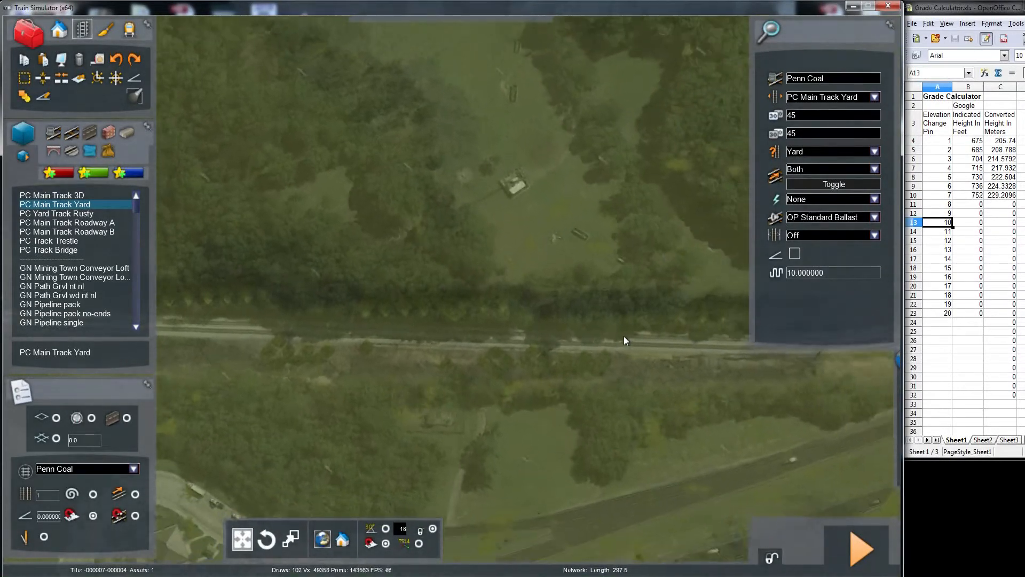
pyautogui.scroll(2, 623, 335)
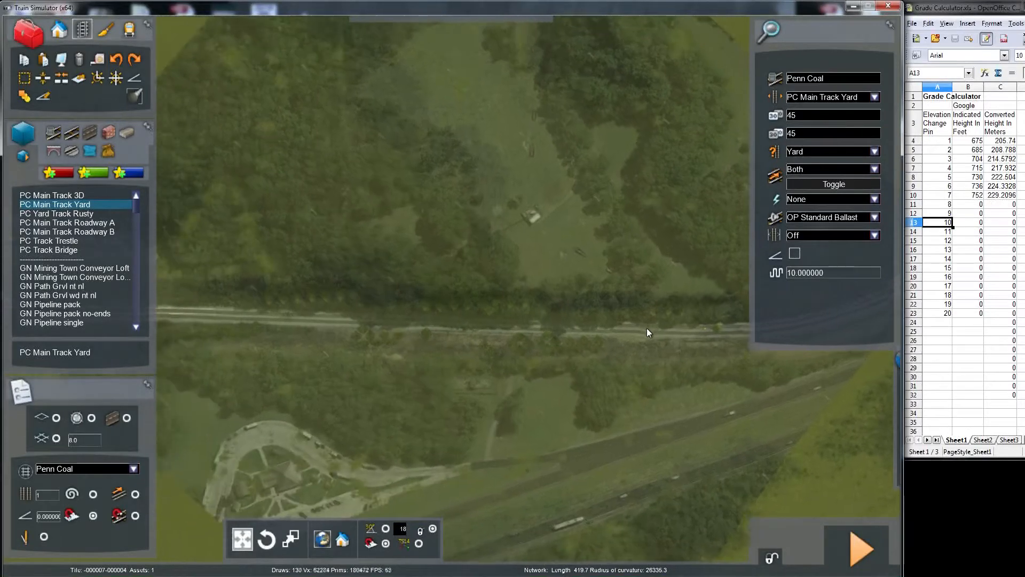
pyautogui.scroll(1, 651, 330)
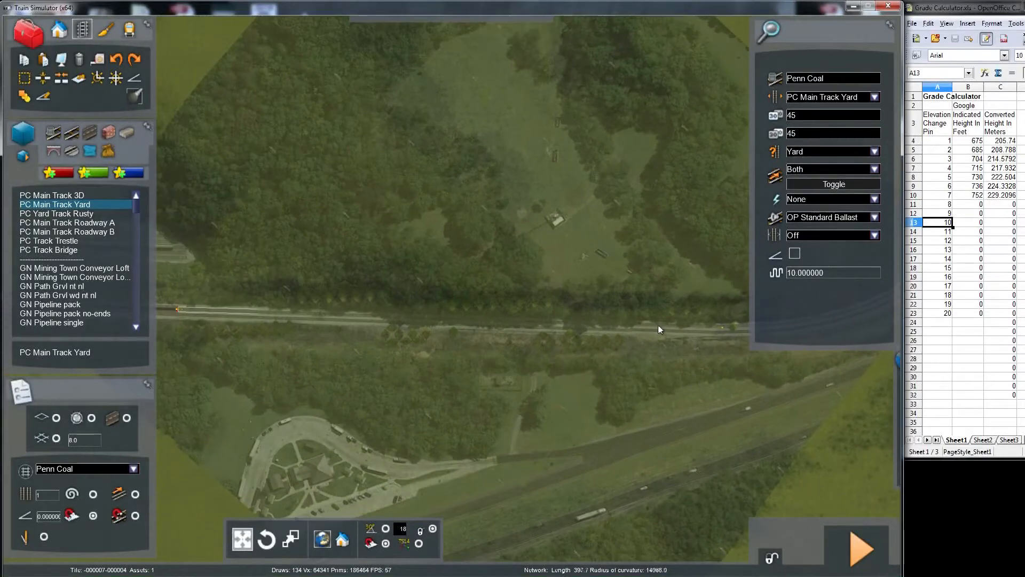
pyautogui.click(720, 323)
# - Follow the newly laid track back to its join beside the sixth pin and remove it
pyautogui.scroll(-1, 716, 328)
pyautogui.moveTo(716, 330); pyautogui.dragTo(761, 330, button='right')
pyautogui.press('Up')
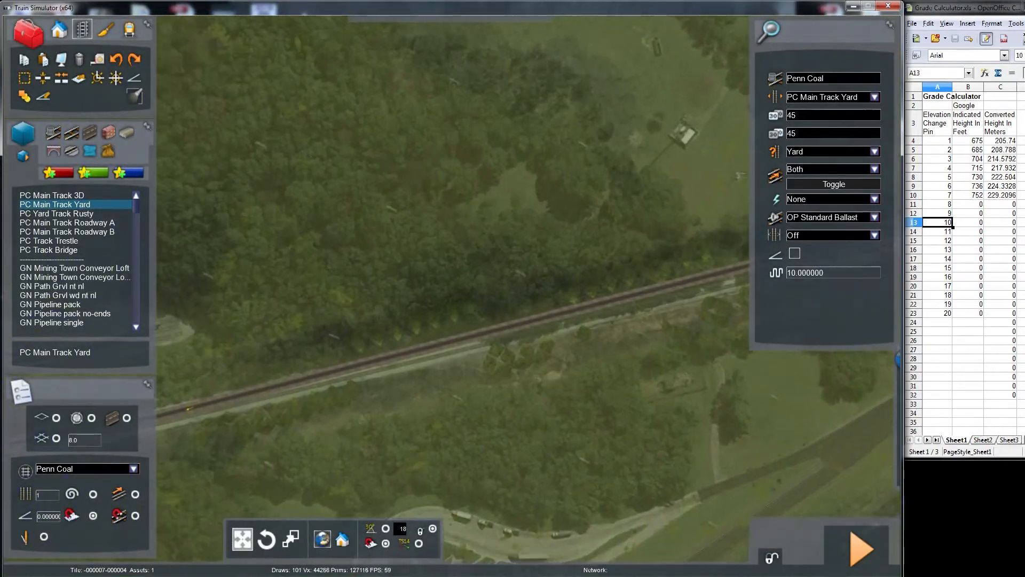
pyautogui.press('Left')
pyautogui.press('Down')
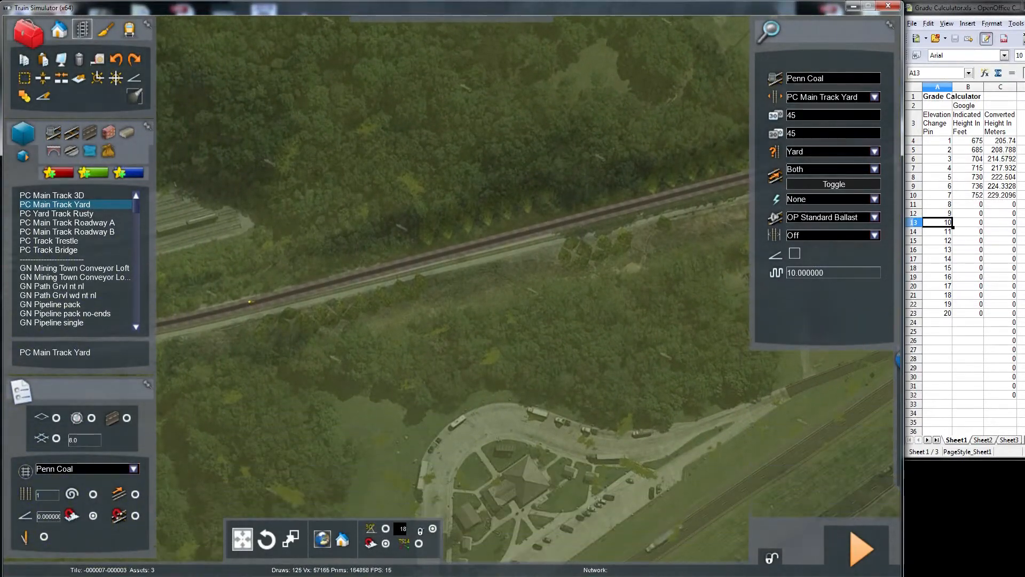
pyautogui.scroll(4, 453, 291)
pyautogui.press('Left')
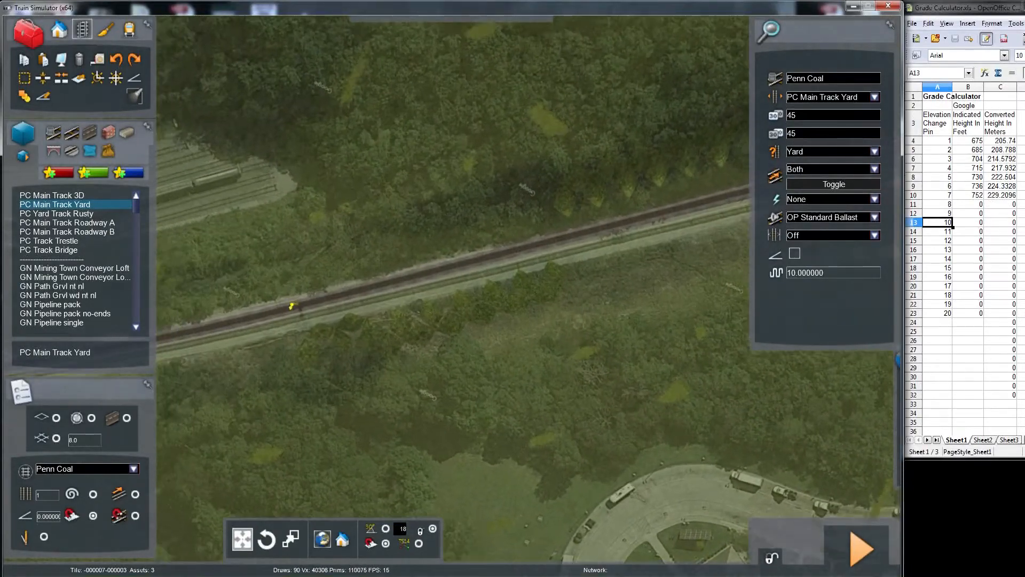
pyautogui.press('Left')
pyautogui.scroll(4, 709, 339)
pyautogui.press('Right')
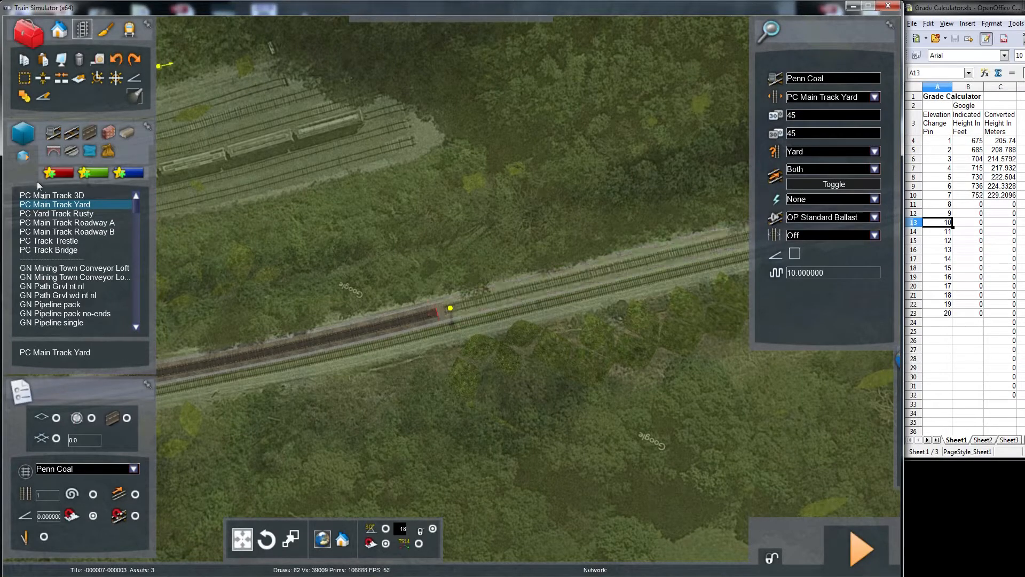
# - Delete the short end piece of track beside the sixth pin and choose PC Main Track Yard for new track
pyautogui.click(42, 78)
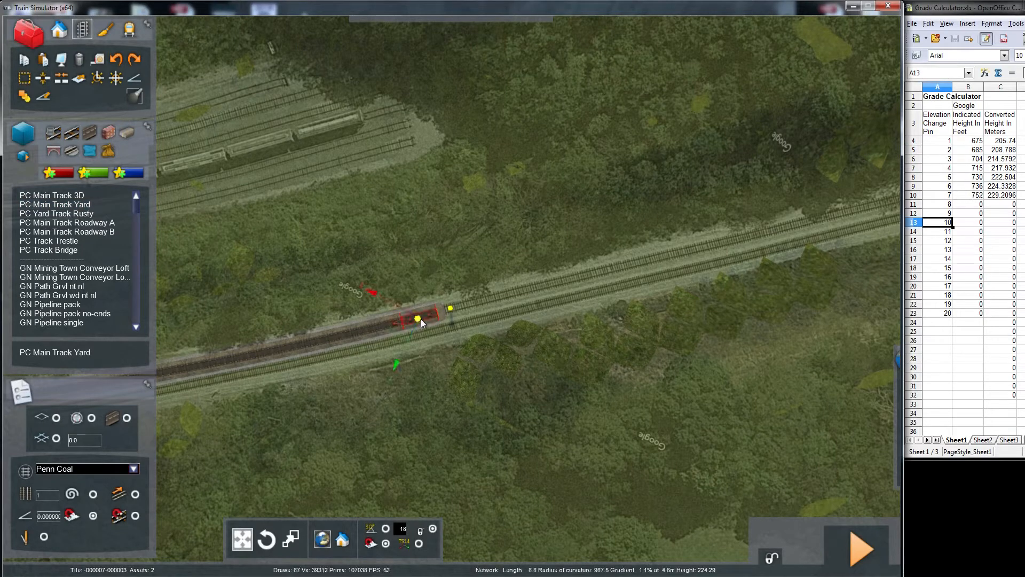
pyautogui.click(420, 319)
pyautogui.click(69, 206)
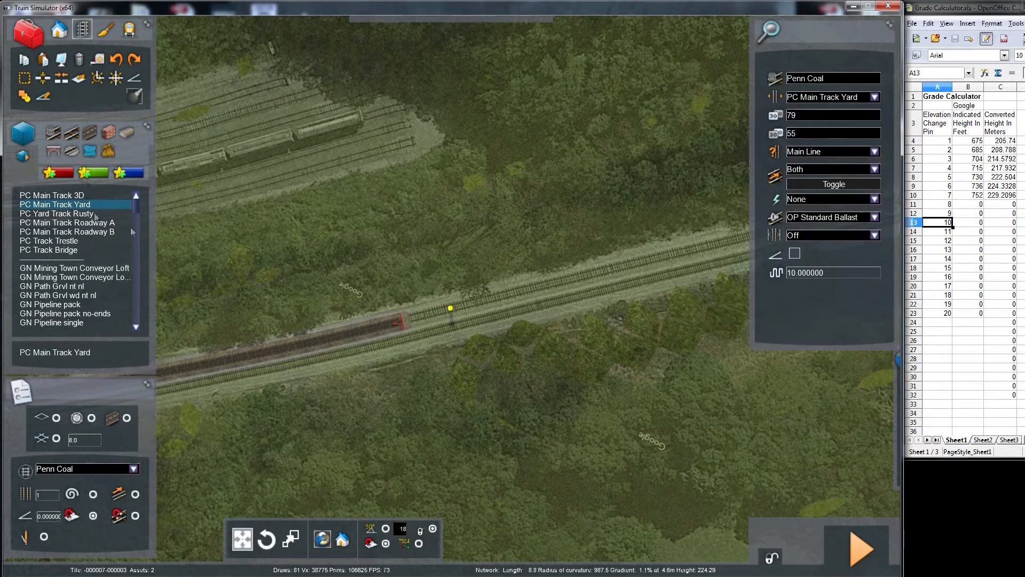
# - Lay a Main Line track from the shortened end near the sixth pin along the overlay's railway to the seventh pin
pyautogui.click(403, 320)
pyautogui.press('Right')
pyautogui.press('Right')
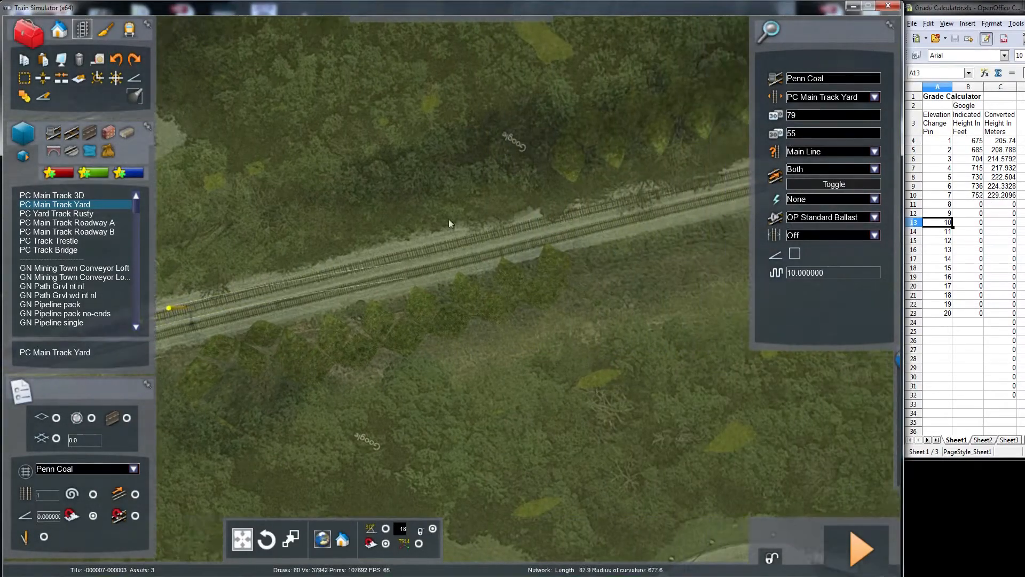
pyautogui.press('Down')
pyautogui.moveTo(546, 299); pyautogui.dragTo(480, 300, button='right')
pyautogui.press('Right')
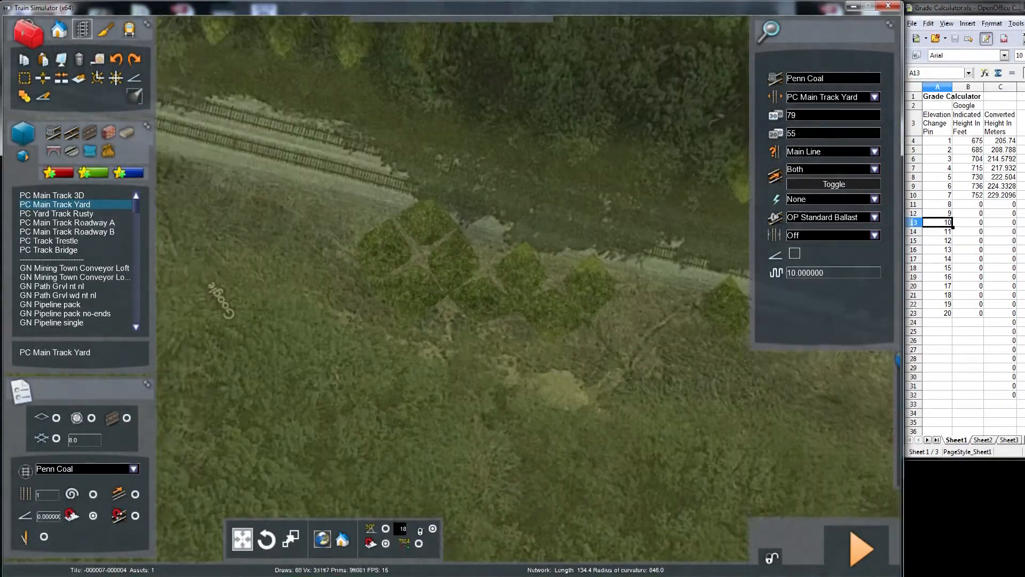
pyautogui.scroll(-3, 481, 300)
pyautogui.press('Right')
pyautogui.scroll(-2, 378, 211)
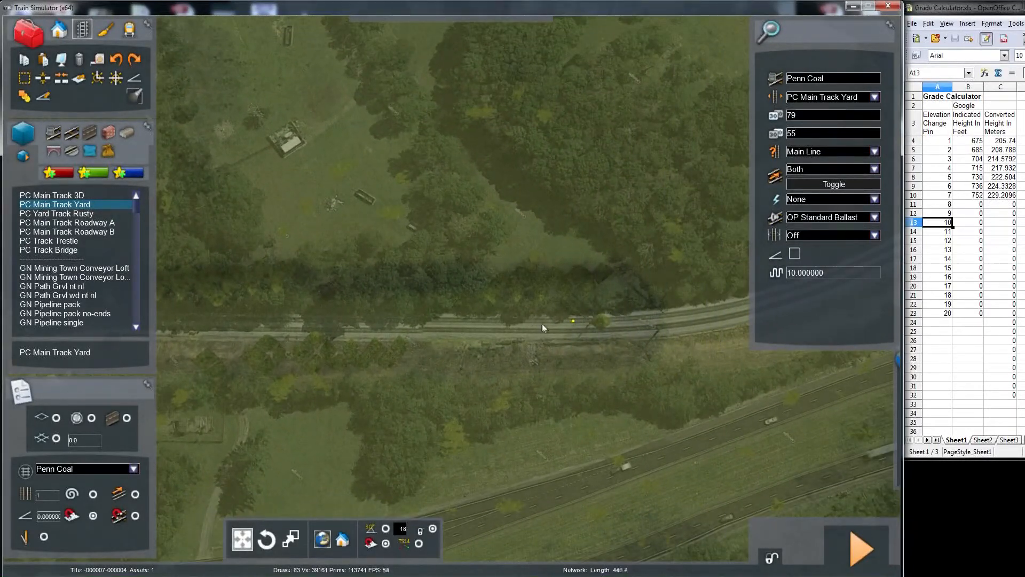
pyautogui.moveTo(557, 321)
pyautogui.mouseDown(button='right')
pyautogui.moveTo(502, 307)
pyautogui.moveTo(526, 318)
pyautogui.moveTo(571, 314)
pyautogui.mouseUp(button='right')
pyautogui.scroll(-1, 505, 310)
pyautogui.scroll(-2, 558, 316)
pyautogui.press('Left')
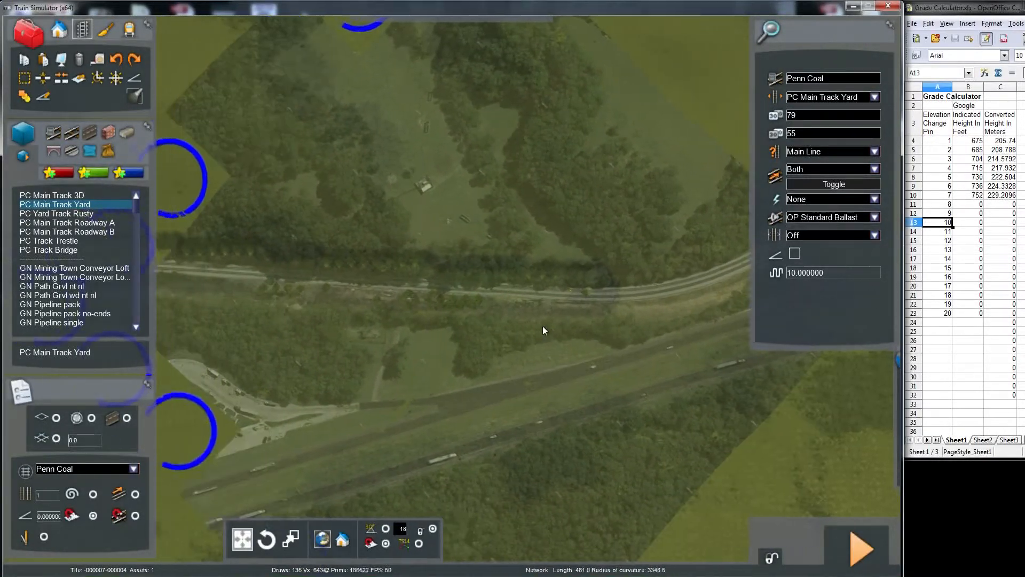
pyautogui.scroll(1, 545, 312)
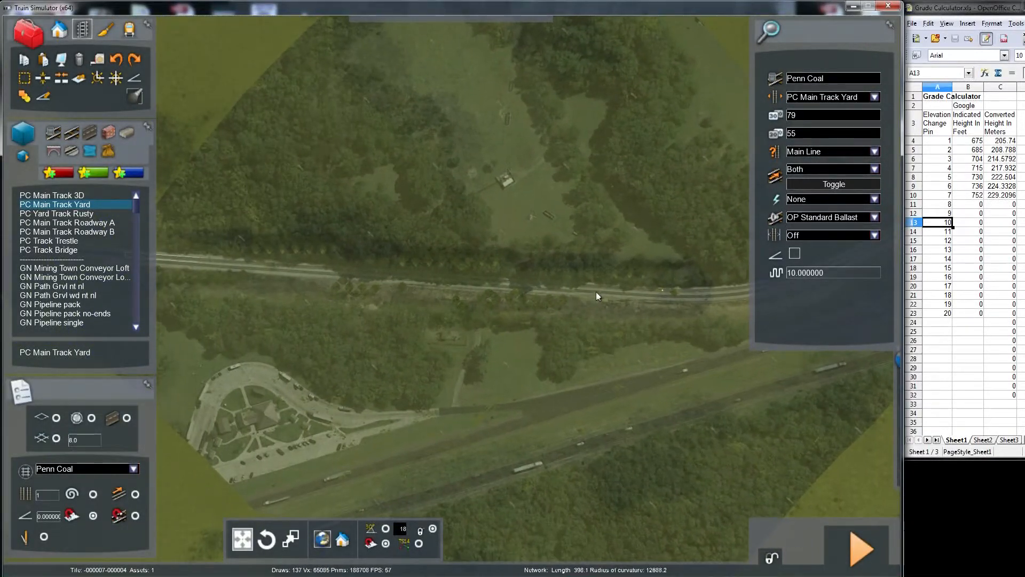
pyautogui.click(662, 288)
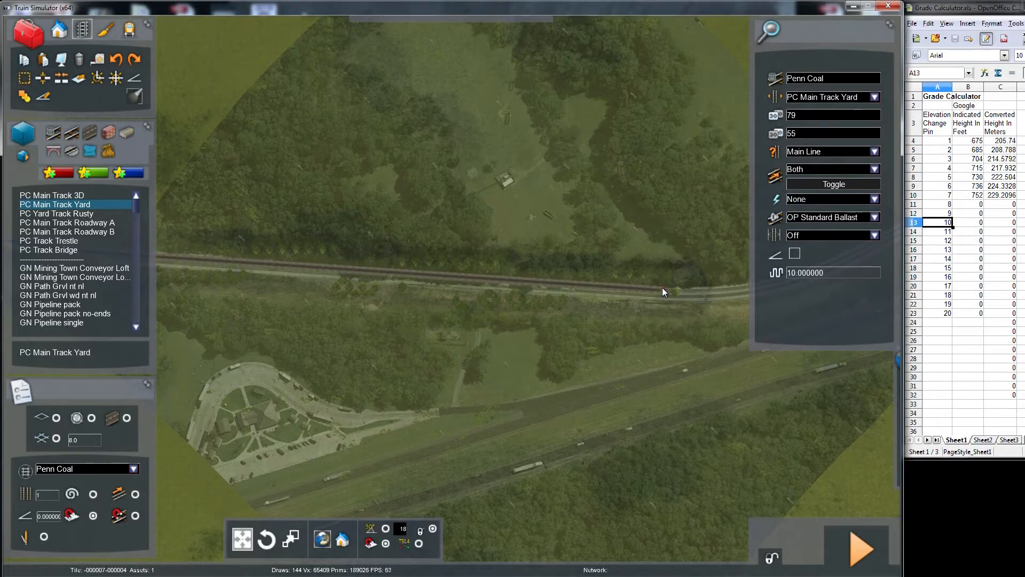
# - Examine the new track's end and its alignment with the imagery overlay near the seventh pin
pyautogui.scroll(1, 605, 322)
pyautogui.press('Right')
pyautogui.scroll(5, 606, 322)
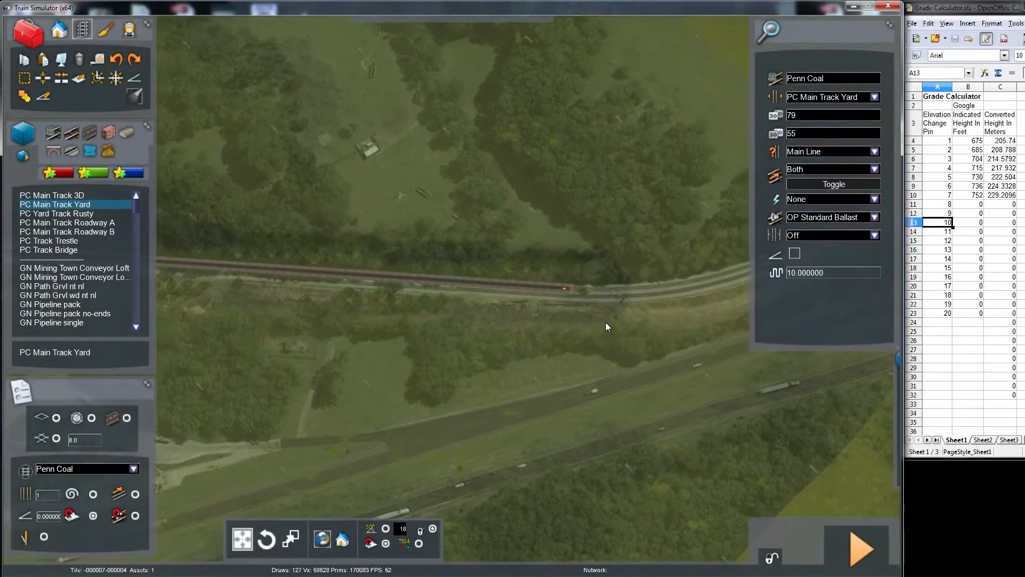
pyautogui.press('Right')
pyautogui.scroll(8, 606, 321)
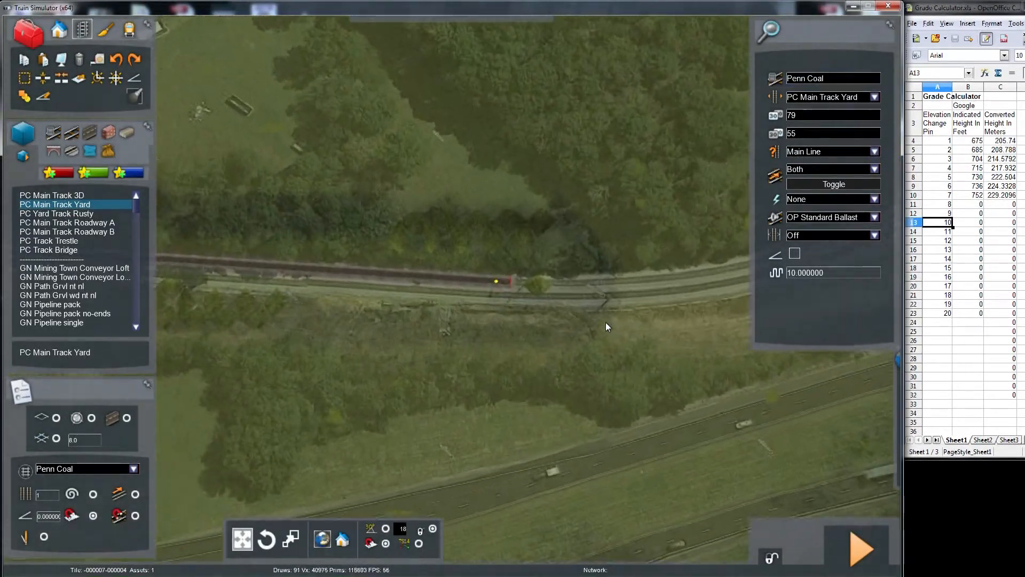
pyautogui.press('Right')
pyautogui.scroll(8, 605, 322)
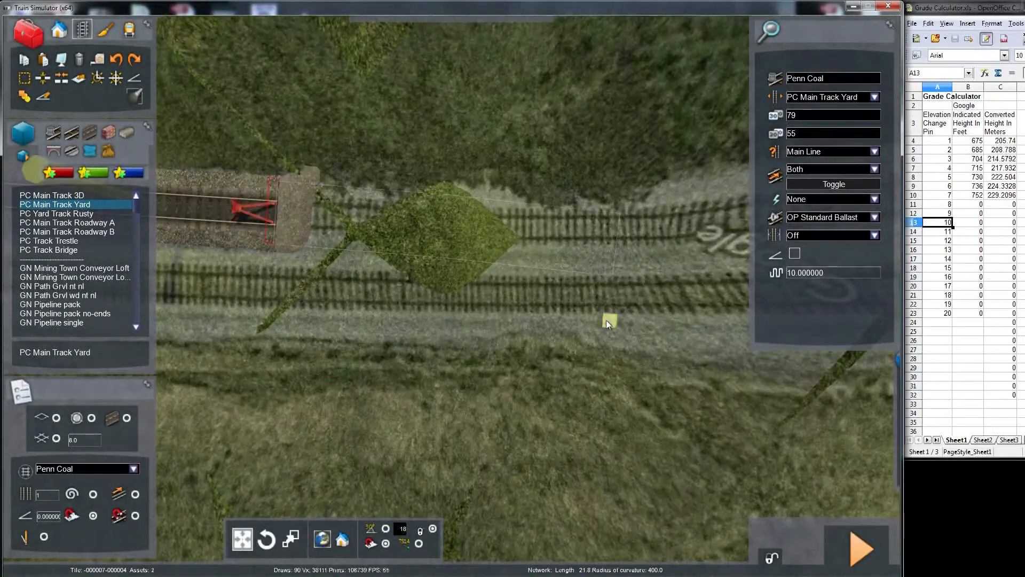
pyautogui.scroll(-3, 536, 151)
pyautogui.moveTo(536, 152)
pyautogui.mouseDown(button='right')
pyautogui.moveTo(401, 139)
pyautogui.moveTo(342, 81)
pyautogui.moveTo(360, 48)
pyautogui.moveTo(355, 128)
pyautogui.mouseUp(button='right')
pyautogui.scroll(6, 437, 294)
# - Raise the end of the new track near the seventh pin to a height of about 229.2 m
pyautogui.moveTo(437, 294); pyautogui.dragTo(507, 214, button='right')
pyautogui.press('Down')
pyautogui.press('Right')
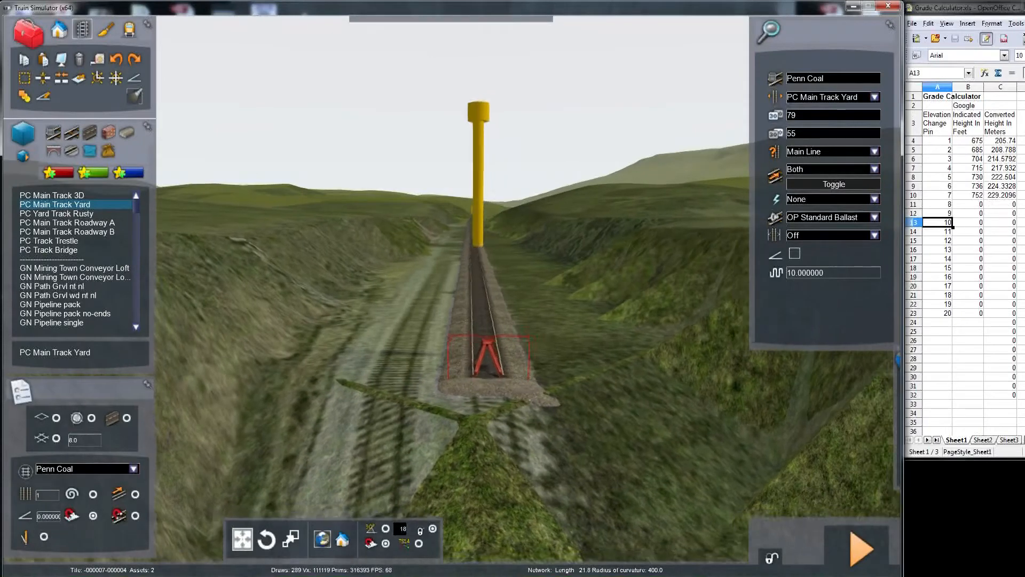
pyautogui.press('Up')
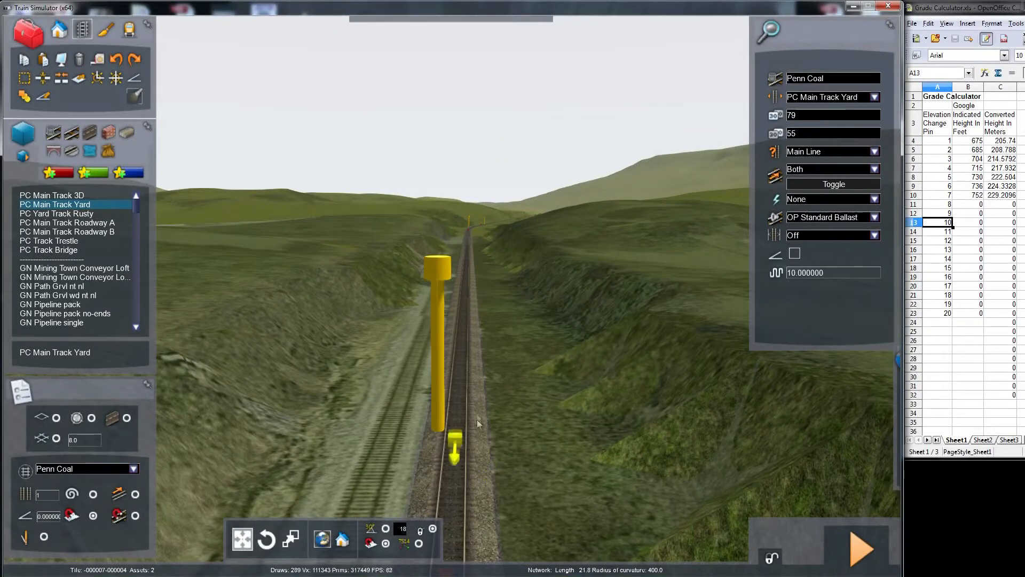
pyautogui.rightClick(497, 346)
pyautogui.press('Down')
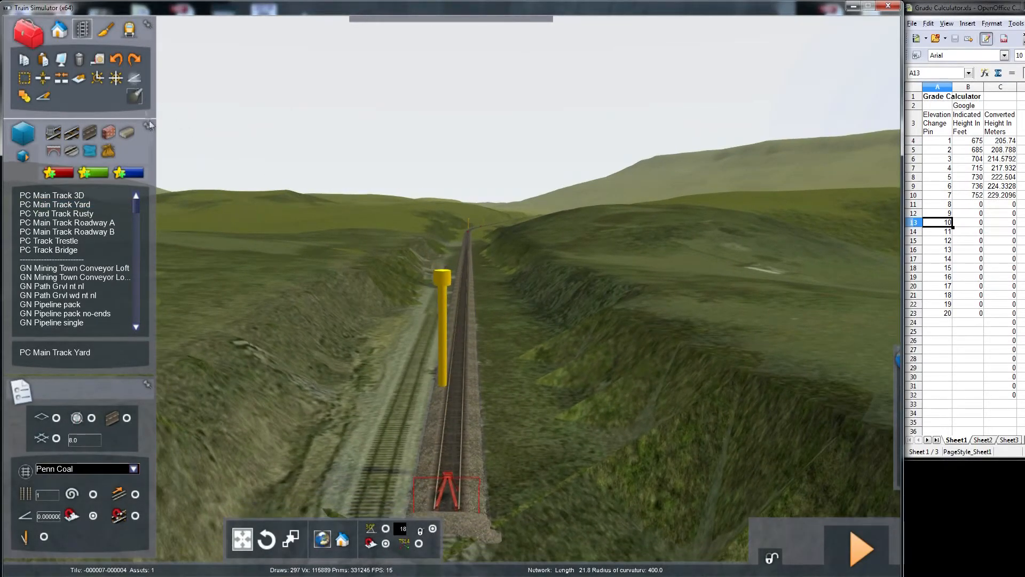
pyautogui.click(141, 102)
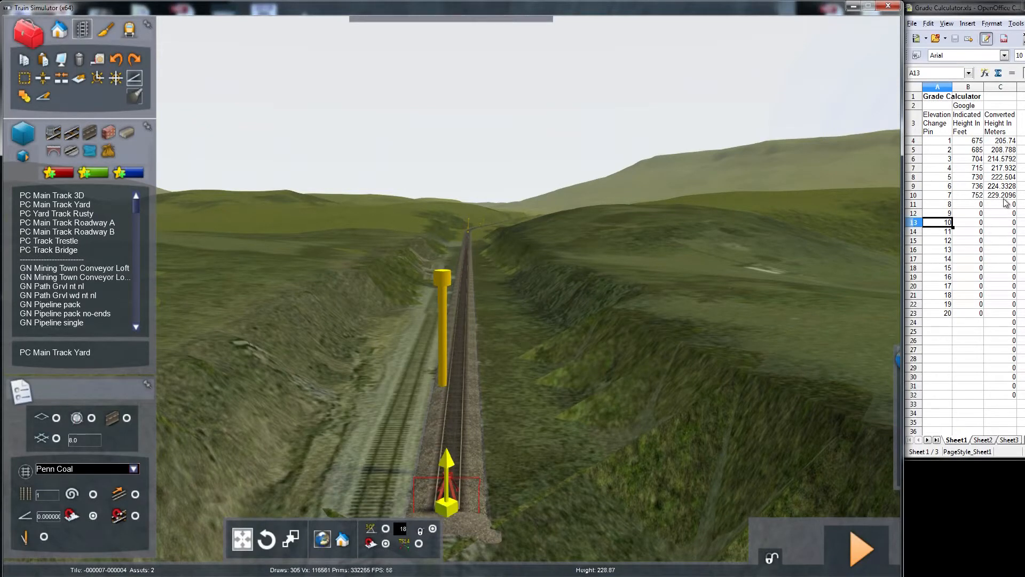
pyautogui.moveTo(447, 506); pyautogui.dragTo(450, 512)
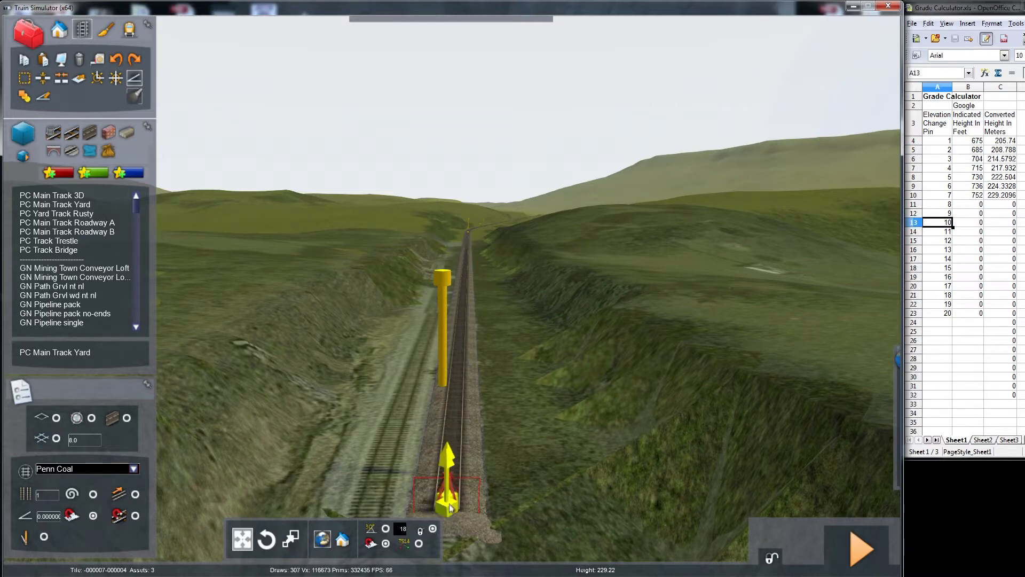
pyautogui.click(449, 512)
# - Split the track beside the seventh pin and delete the short end piece beyond the cut
pyautogui.moveTo(449, 510); pyautogui.dragTo(416, 557, button='right')
pyautogui.moveTo(384, 326); pyautogui.dragTo(462, 320, button='right')
pyautogui.press('space')
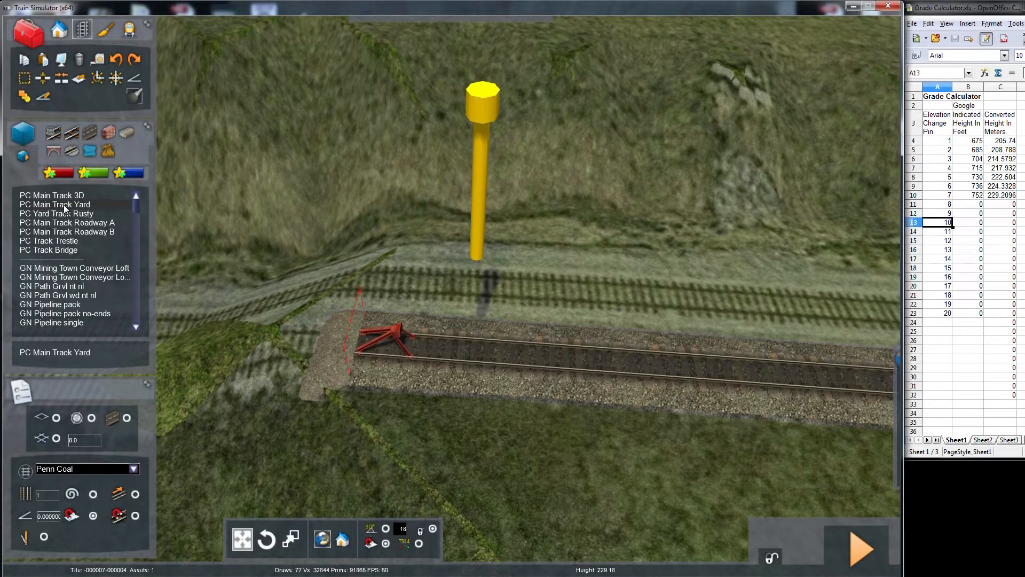
pyautogui.click(43, 78)
pyautogui.click(387, 340)
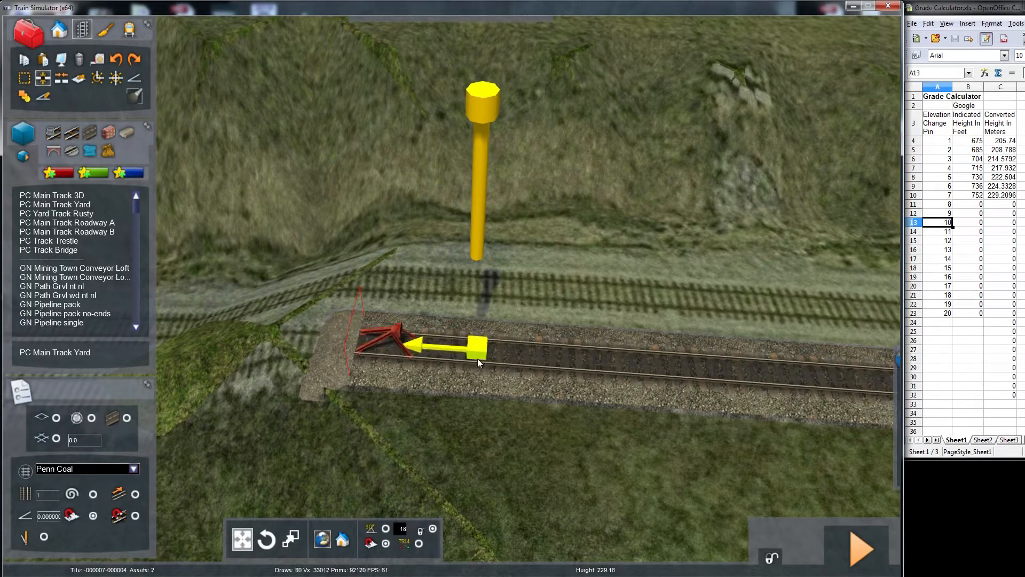
pyautogui.click(481, 358)
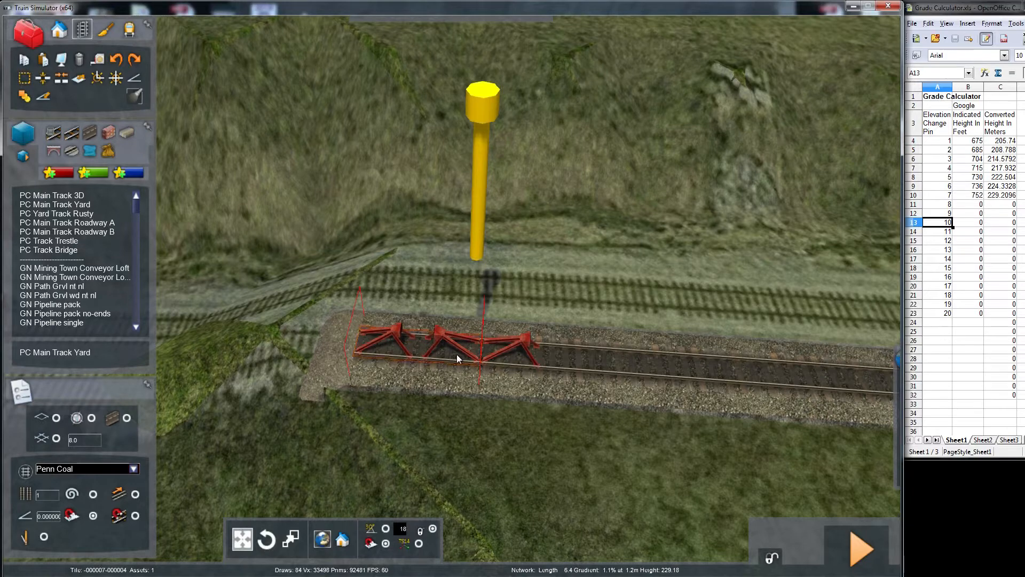
pyautogui.press('Delete')
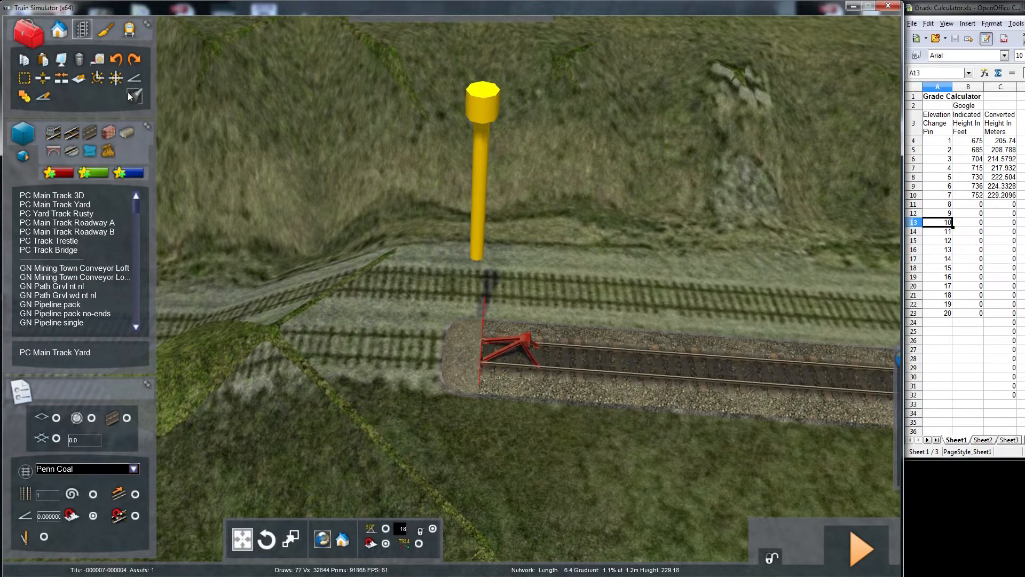
# - Adjust the gradient so the cut track end beside the seventh pin sits at a height of 229.20 m
pyautogui.click(134, 79)
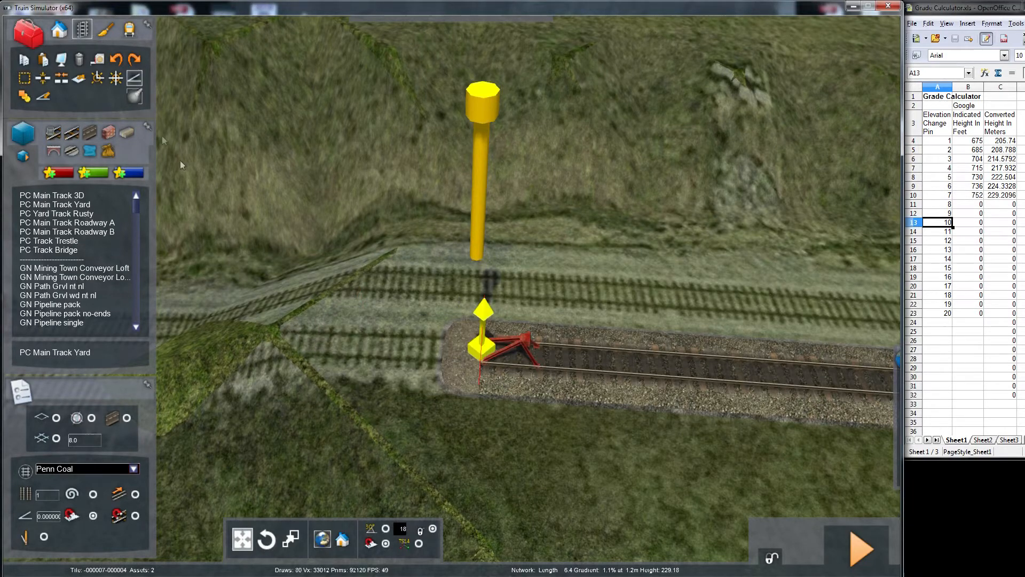
pyautogui.click(483, 364)
pyautogui.moveTo(482, 362); pyautogui.dragTo(482, 365)
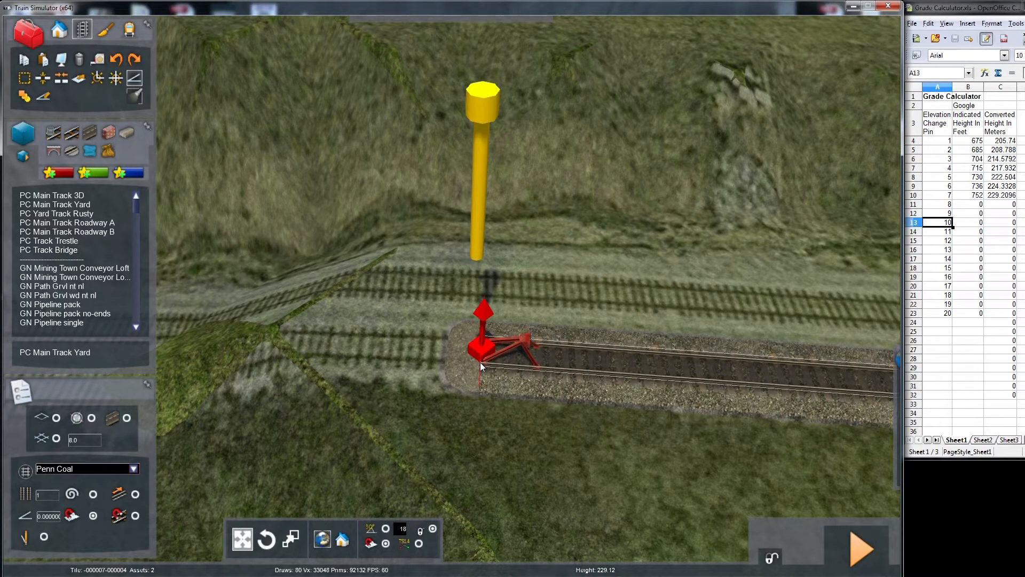
pyautogui.moveTo(480, 363); pyautogui.dragTo(480, 362)
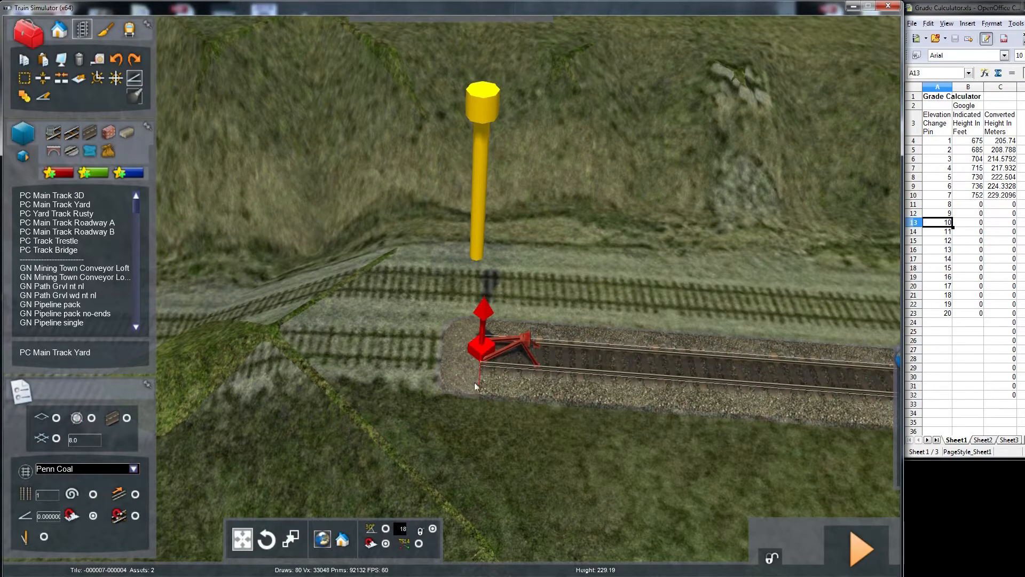
pyautogui.scroll(5, 479, 362)
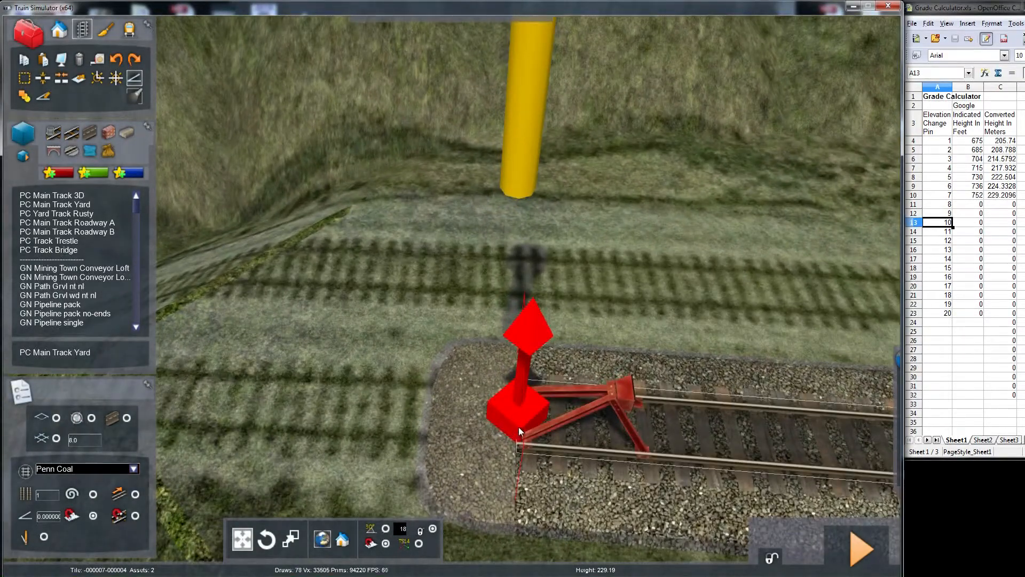
pyautogui.moveTo(517, 424); pyautogui.dragTo(520, 427)
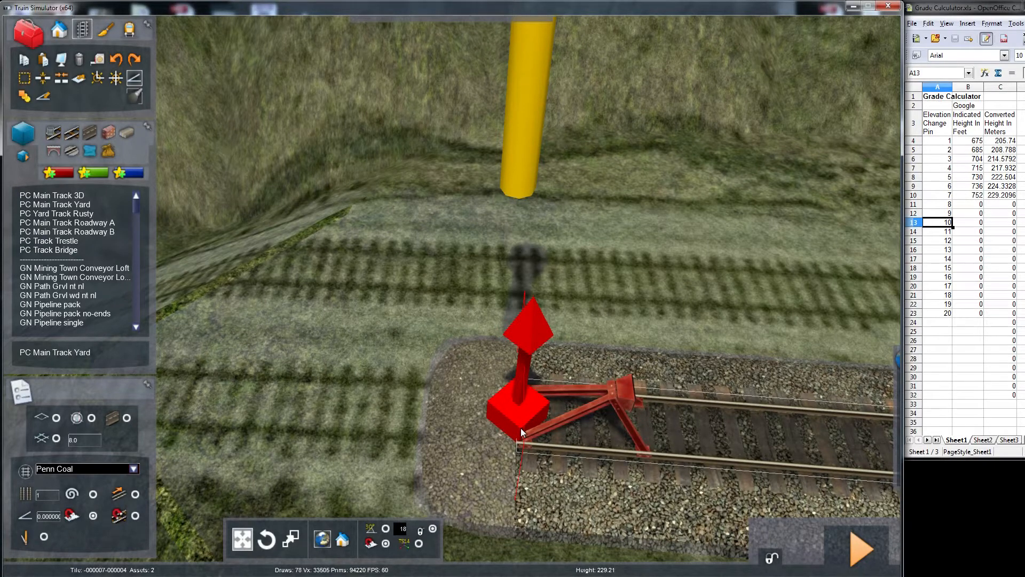
pyautogui.moveTo(521, 428); pyautogui.dragTo(519, 427)
pyautogui.moveTo(518, 427); pyautogui.dragTo(587, 406, button='right')
pyautogui.moveTo(453, 459); pyautogui.dragTo(437, 407, button='right')
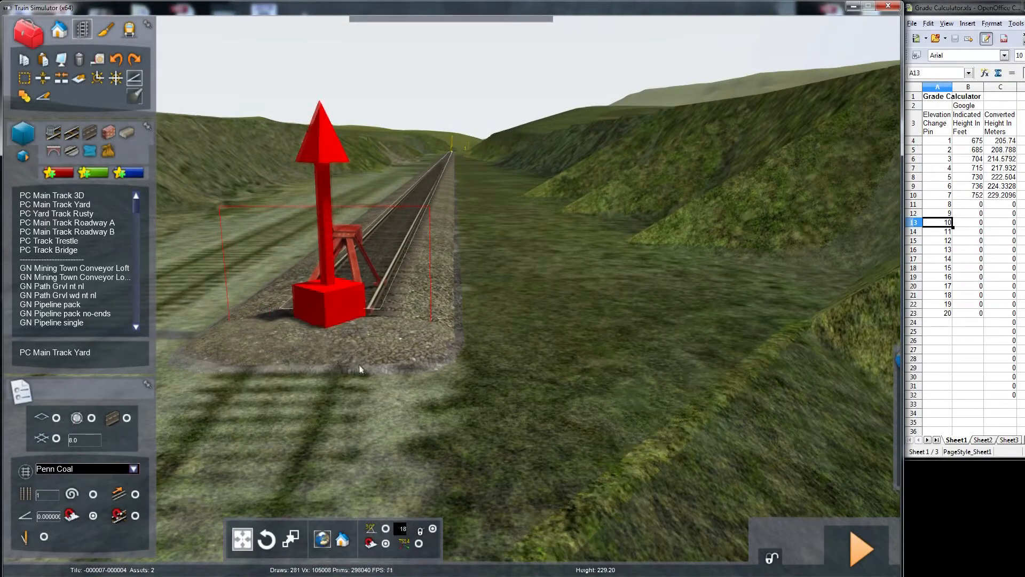
# - Turn off the snap option beside the track gradient value and follow the imagery overlay's railway beyond the seventh pin
pyautogui.scroll(-4, 357, 360)
pyautogui.moveTo(398, 382)
pyautogui.mouseDown(button='right')
pyautogui.moveTo(550, 392)
pyautogui.moveTo(453, 427)
pyautogui.moveTo(501, 397)
pyautogui.moveTo(694, 400)
pyautogui.moveTo(662, 395)
pyautogui.moveTo(673, 382)
pyautogui.moveTo(635, 374)
pyautogui.moveTo(649, 398)
pyautogui.moveTo(667, 390)
pyautogui.moveTo(704, 400)
pyautogui.moveTo(710, 358)
pyautogui.mouseUp(button='right')
pyautogui.scroll(-5, 662, 395)
pyautogui.press('Up')
pyautogui.scroll(-3, 370, 398)
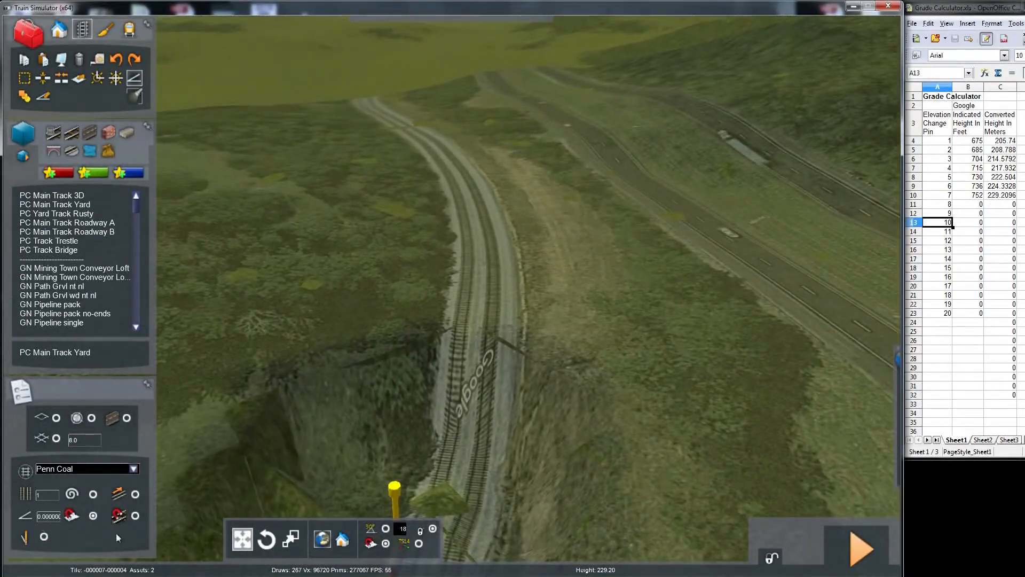
pyautogui.click(94, 516)
pyautogui.moveTo(575, 273)
pyautogui.mouseDown(button='right')
pyautogui.moveTo(529, 275)
pyautogui.moveTo(515, 259)
pyautogui.moveTo(456, 344)
pyautogui.moveTo(517, 334)
pyautogui.moveTo(590, 278)
pyautogui.moveTo(635, 270)
pyautogui.moveTo(571, 272)
pyautogui.mouseUp(button='right')
pyautogui.press('Up')
pyautogui.press('Right')
pyautogui.press('Right')
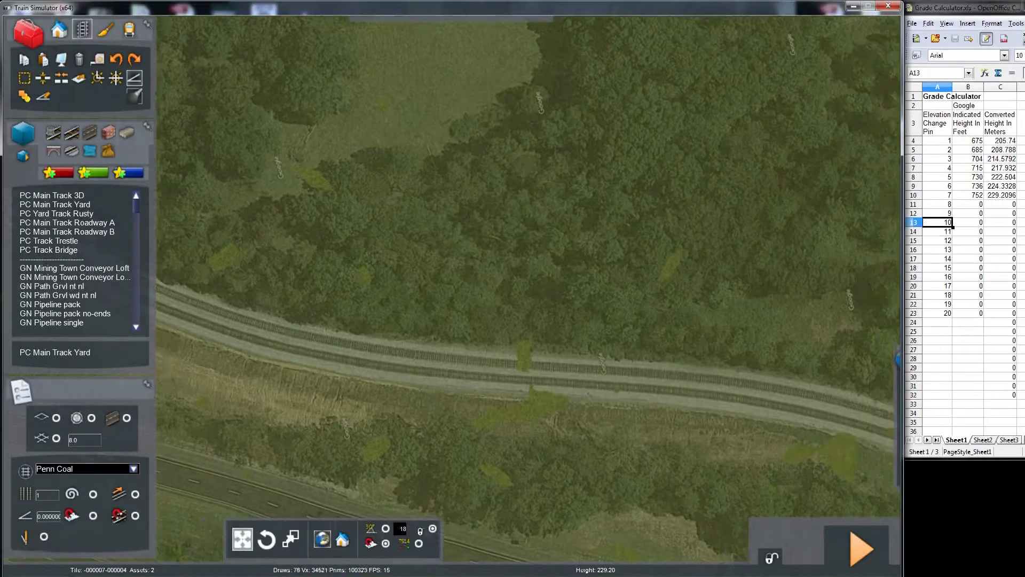
pyautogui.press('Down')
pyautogui.press('Left')
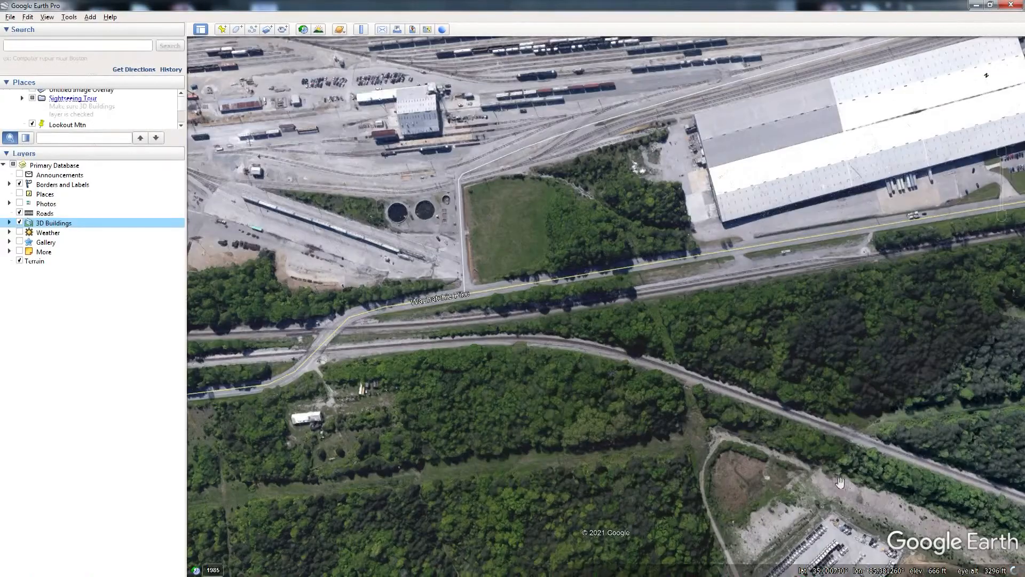
# - Switch to Google Earth Pro, follow the railway to the curve beside Lake Edna and rotate the map there
pyautogui.moveTo(858, 469); pyautogui.dragTo(602, 331)
pyautogui.moveTo(831, 413); pyautogui.dragTo(654, 355)
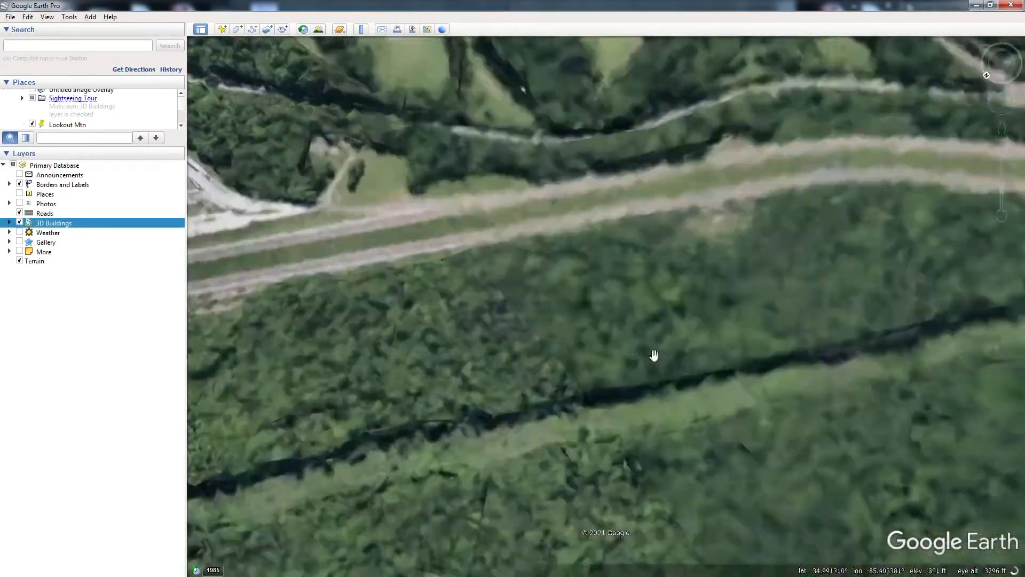
pyautogui.moveTo(667, 238); pyautogui.dragTo(557, 411)
pyautogui.moveTo(653, 199); pyautogui.dragTo(694, 516)
pyautogui.moveTo(409, 365); pyautogui.dragTo(624, 416)
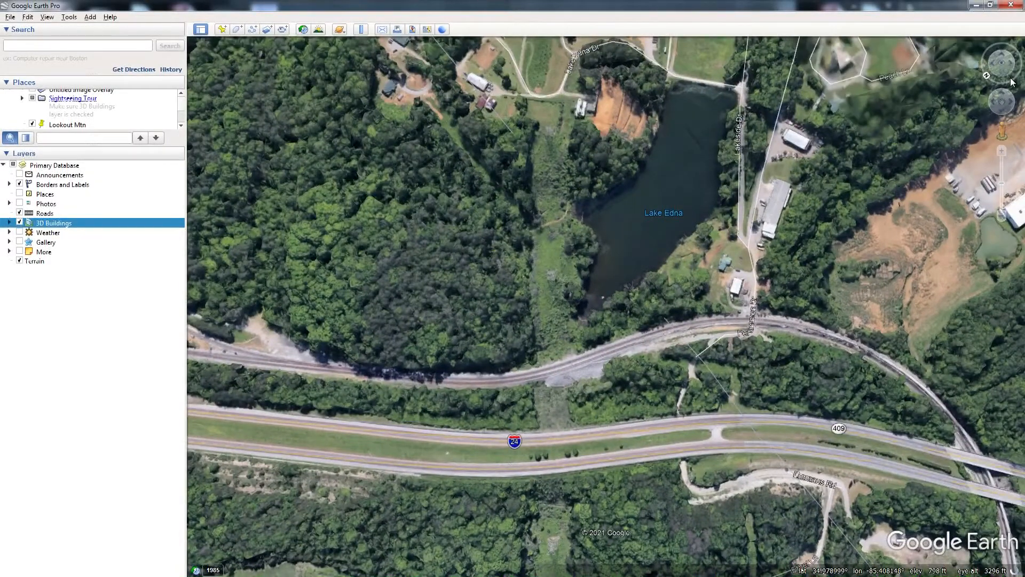
pyautogui.moveTo(1011, 78); pyautogui.dragTo(1003, 80)
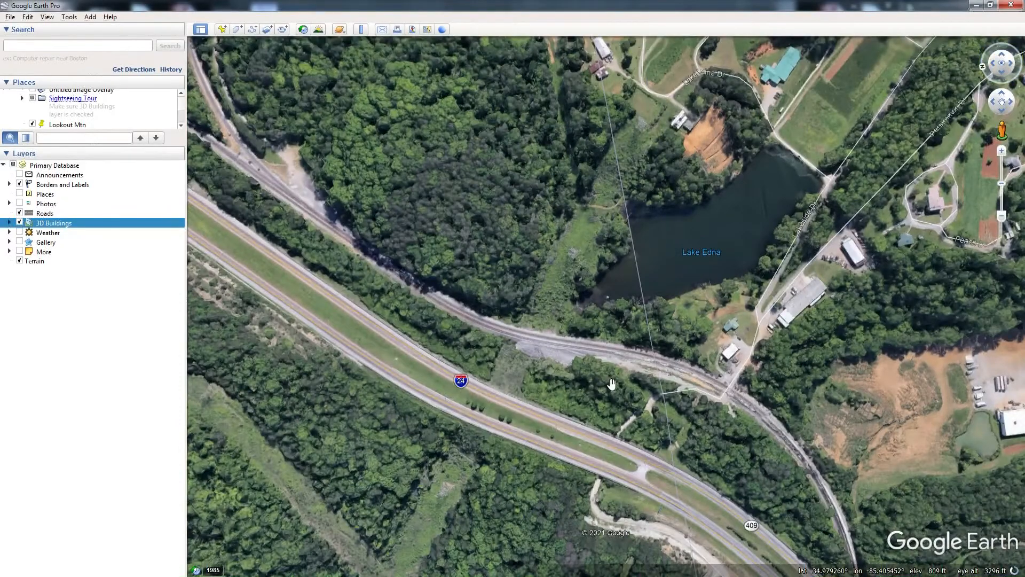
# - Examine the railway beside Lake Edna at several zoom levels, comparing its surroundings and the indicated elevation
pyautogui.scroll(3, 613, 389)
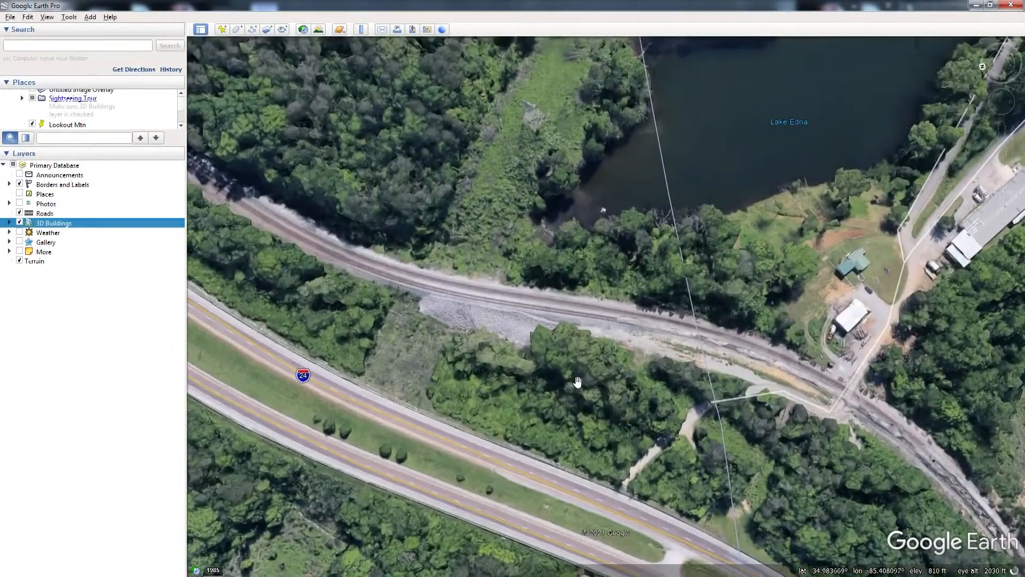
pyautogui.scroll(1, 578, 383)
pyautogui.moveTo(532, 350); pyautogui.dragTo(603, 441)
pyautogui.scroll(2, 604, 441)
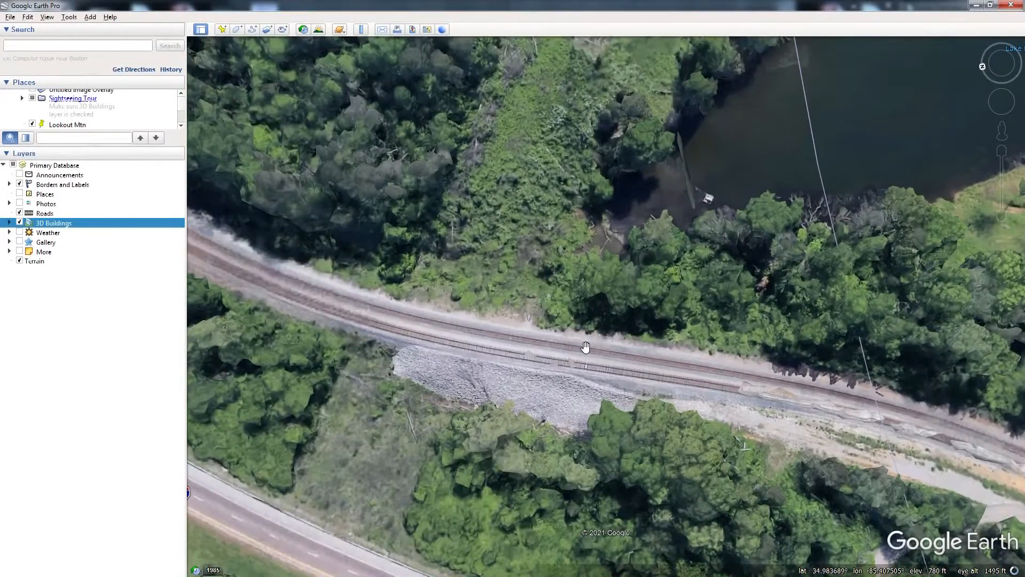
pyautogui.scroll(-1, 579, 347)
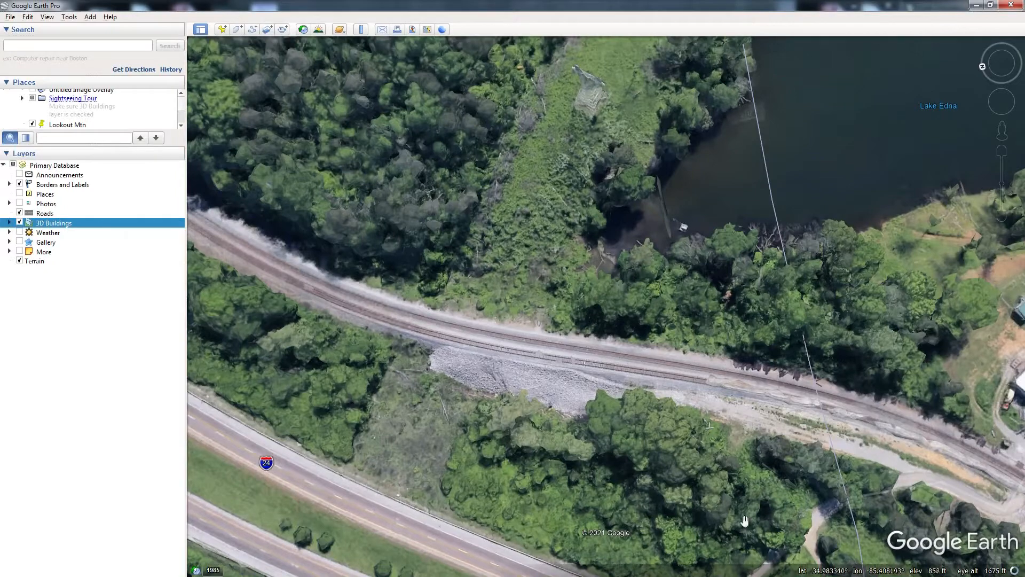
pyautogui.moveTo(991, 77)
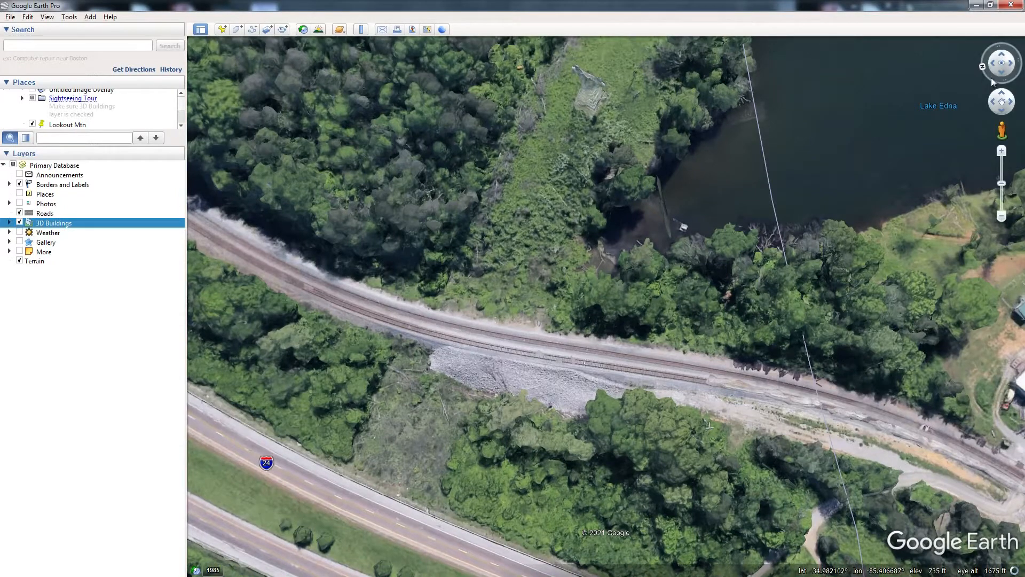
pyautogui.moveTo(992, 77); pyautogui.dragTo(994, 81)
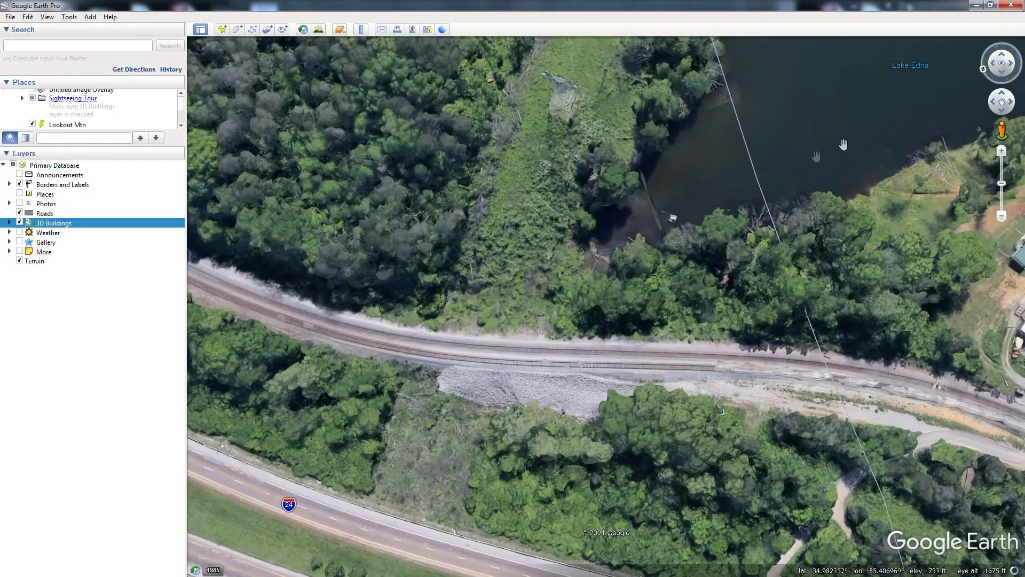
pyautogui.scroll(-3, 647, 344)
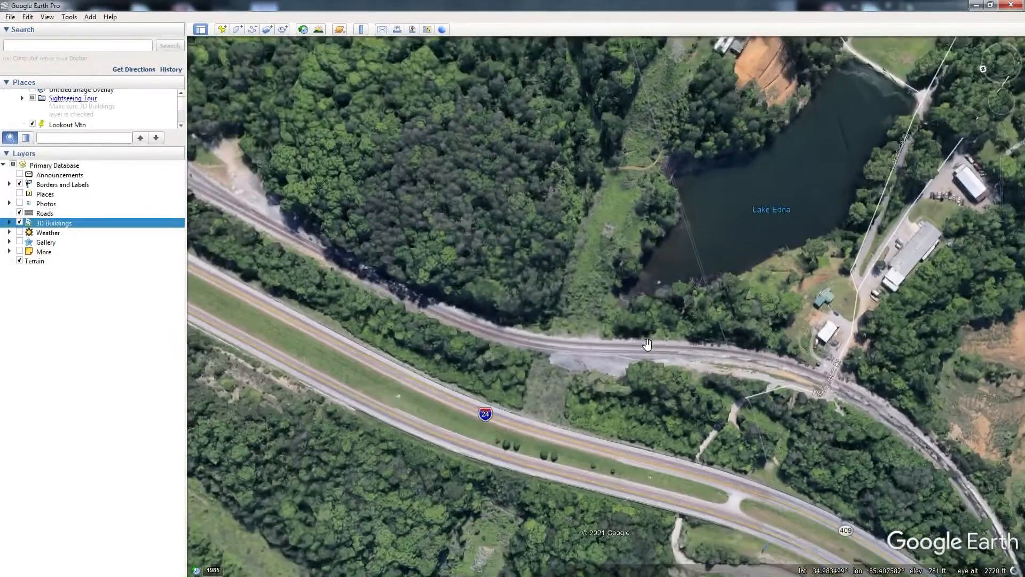
pyautogui.scroll(2, 647, 345)
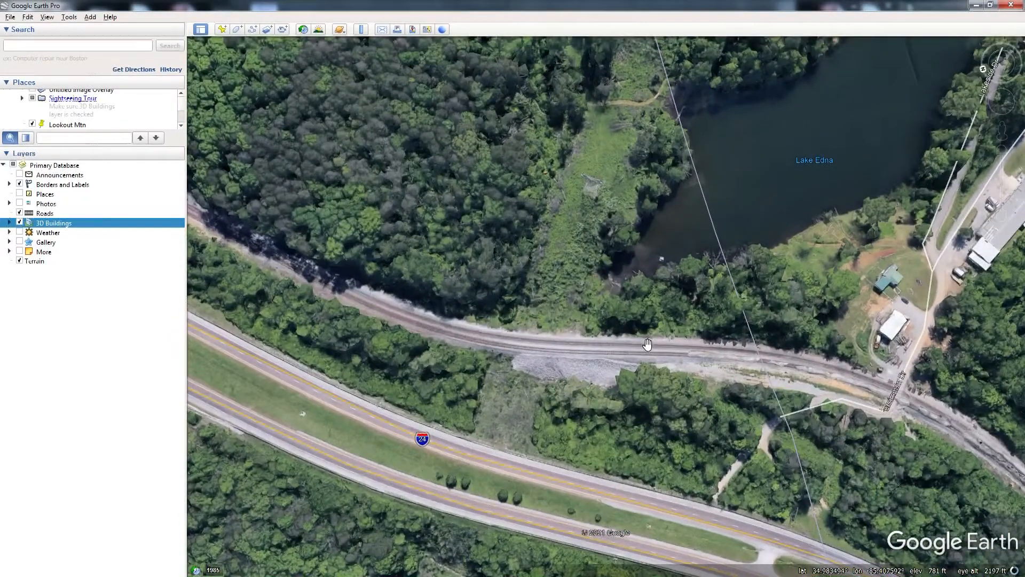
pyautogui.scroll(-3, 647, 344)
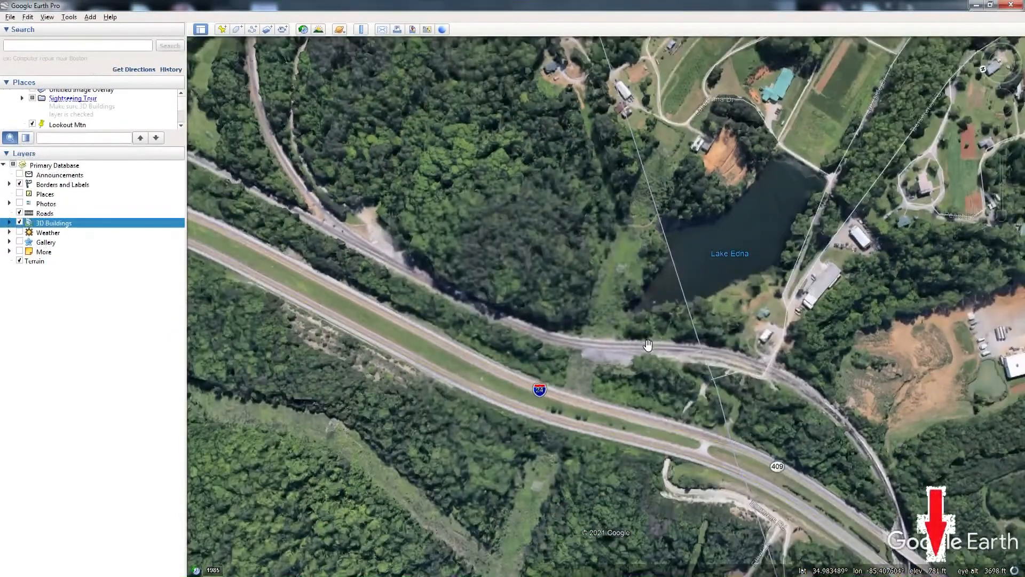
pyautogui.scroll(3, 648, 345)
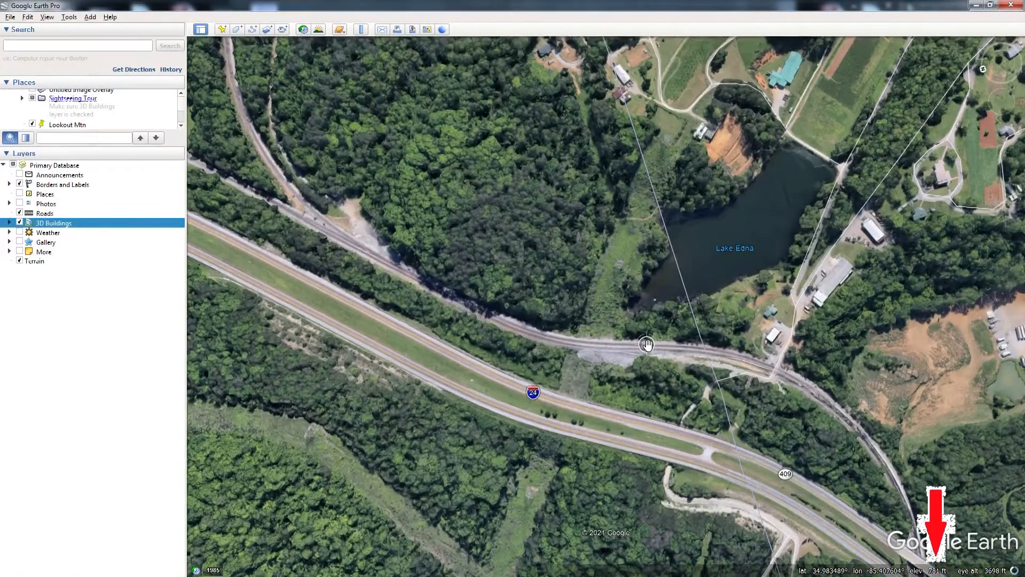
# - Read the track's elevation near Lake Edna in Google Earth and enter 780 feet for pin 8 in the Grade Calculator spreadsheet
pyautogui.scroll(2, 647, 344)
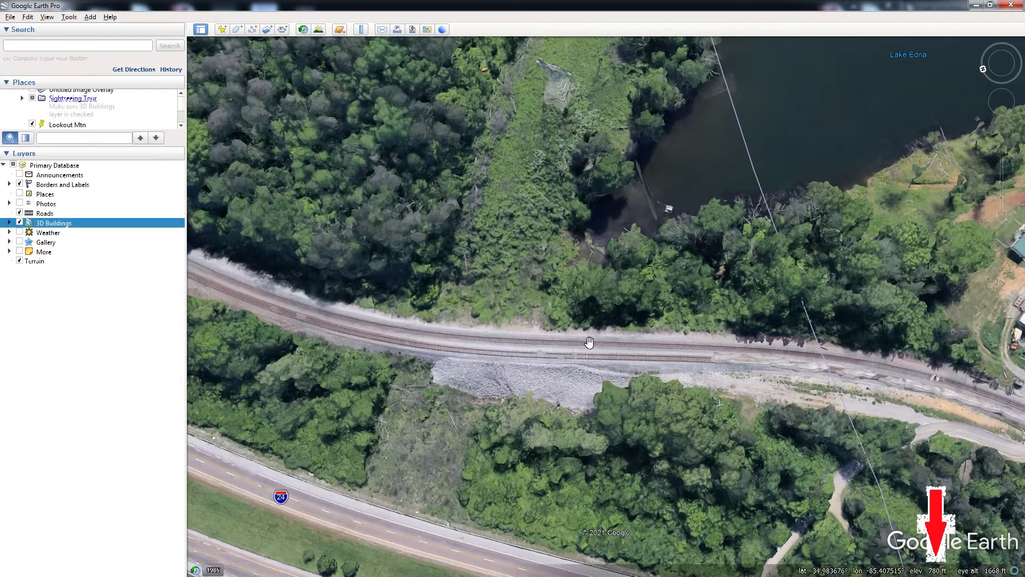
pyautogui.click(970, 4)
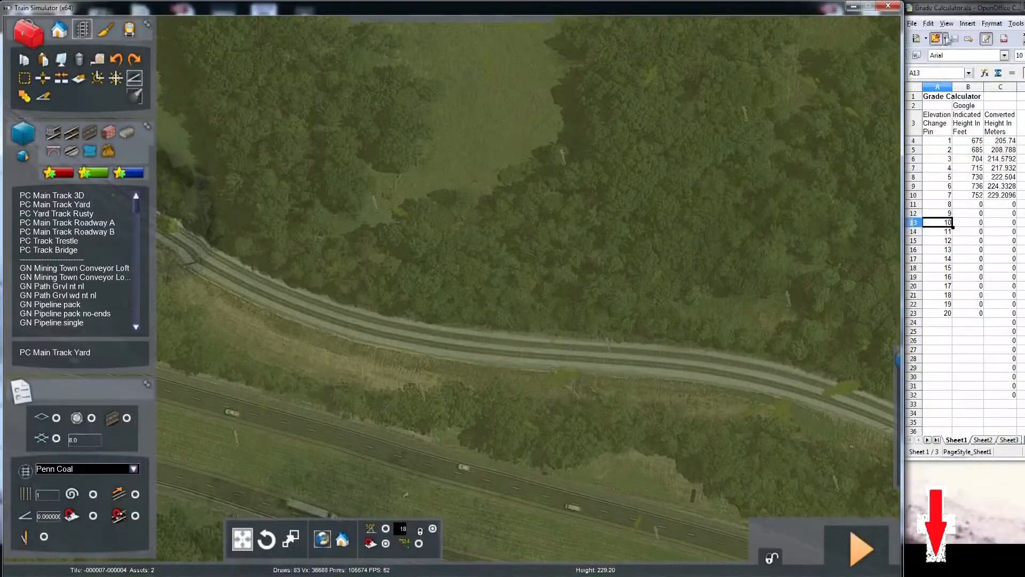
pyautogui.click(980, 205)
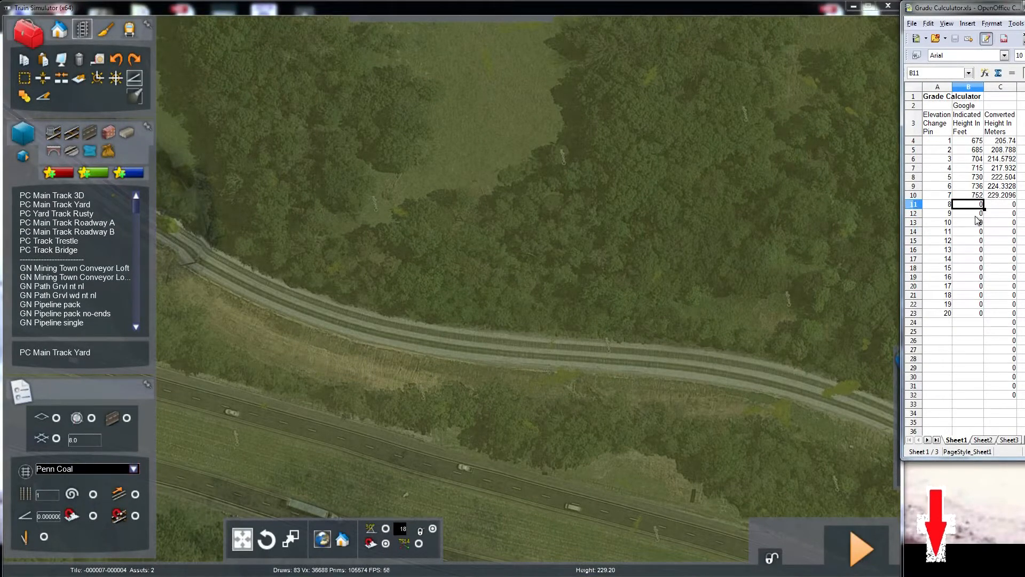
pyautogui.write('780')
pyautogui.press('Left')
# - Follow the railway to the junction in Google Earth and rotate the imagery to compare it with the Train Simulator view
pyautogui.moveTo(716, 252)
pyautogui.mouseDown(button='right')
pyautogui.moveTo(793, 252)
pyautogui.moveTo(715, 252)
pyautogui.mouseUp(button='right')
pyautogui.press('Left')
pyautogui.press('Left')
pyautogui.press('Down')
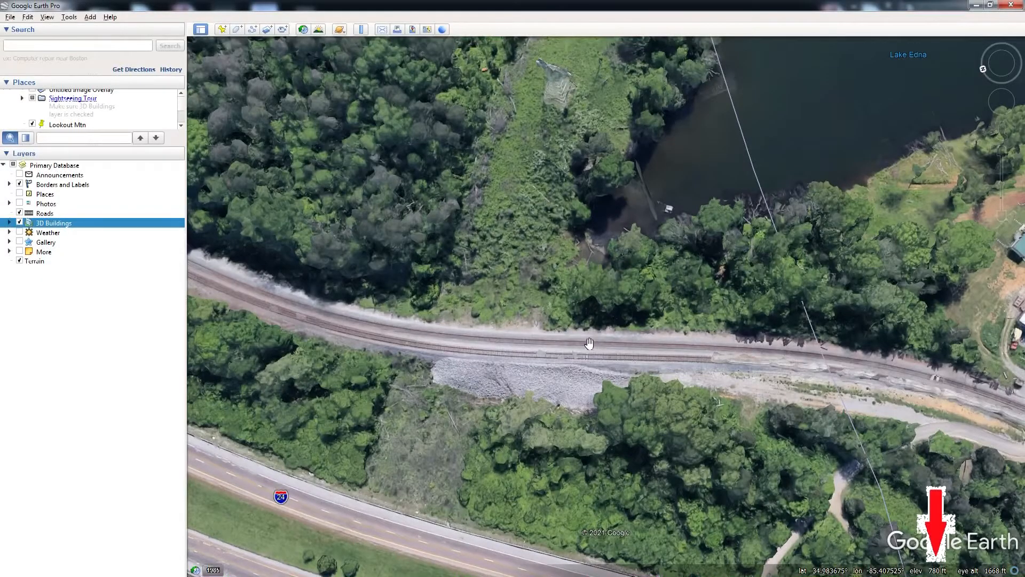
pyautogui.press('Left')
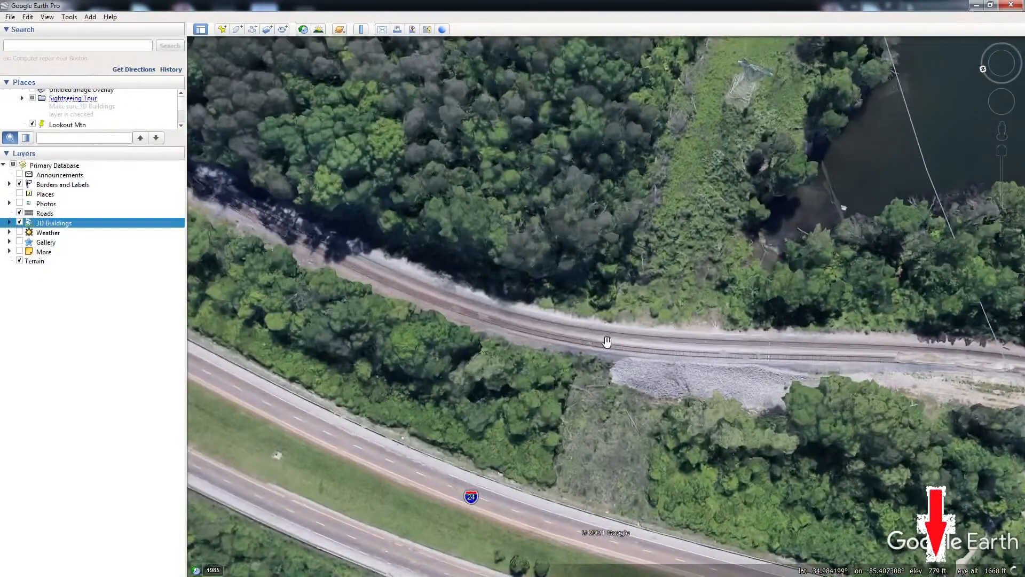
pyautogui.press('Left')
pyautogui.press('Down')
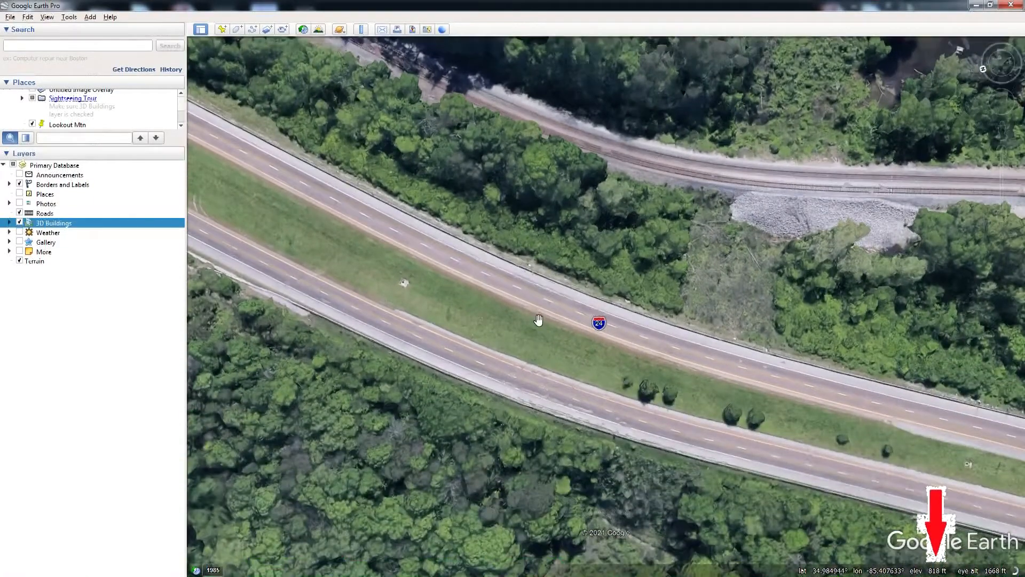
pyautogui.press('Up')
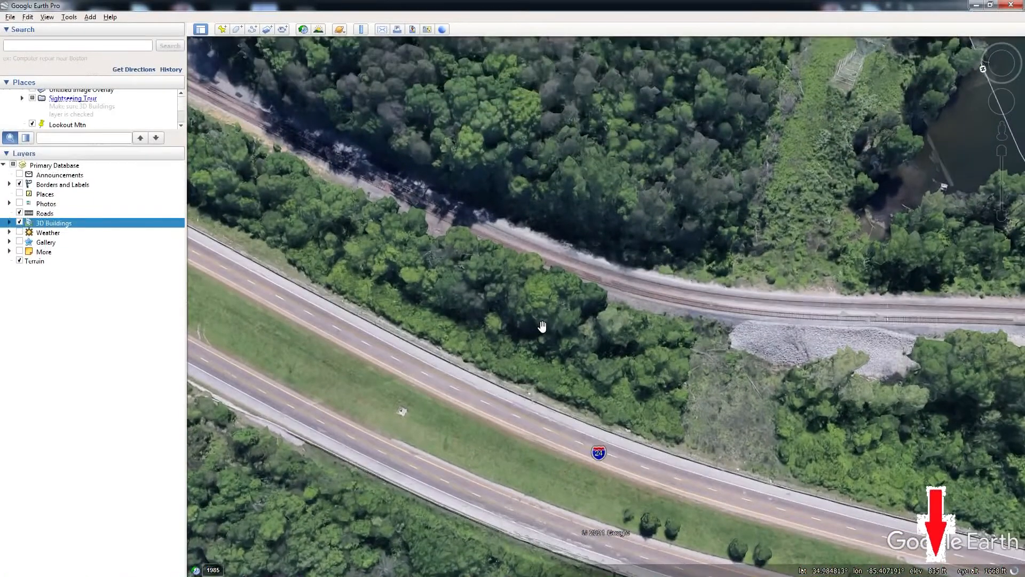
pyautogui.scroll(1, 542, 326)
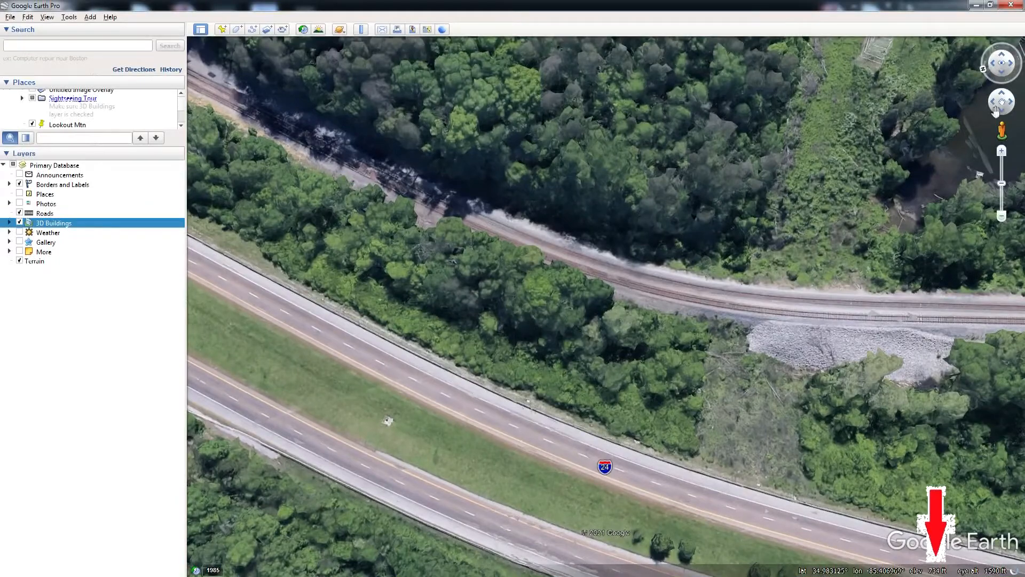
pyautogui.click(1001, 71)
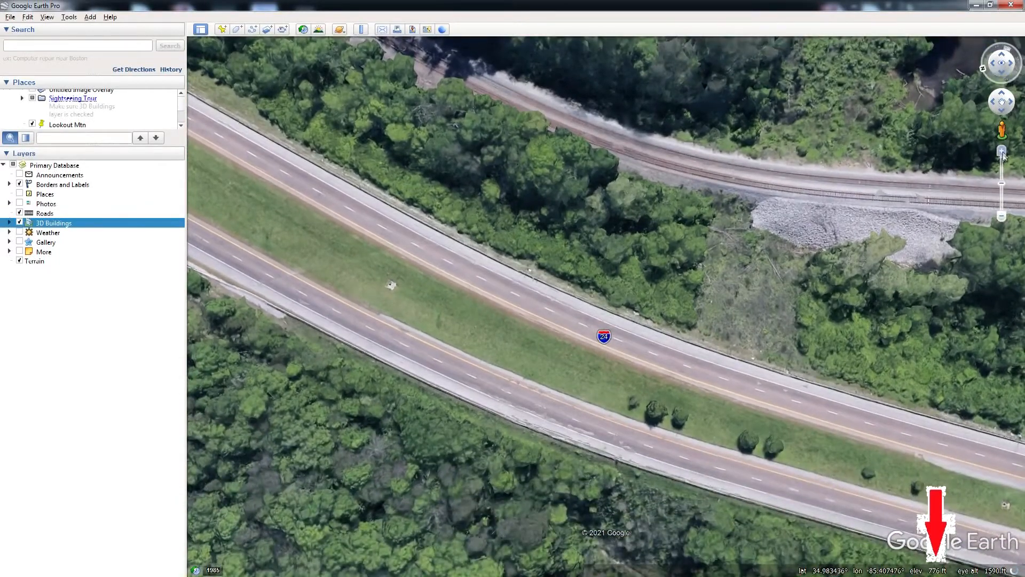
pyautogui.moveTo(1003, 105); pyautogui.dragTo(993, 102)
pyautogui.moveTo(784, 220); pyautogui.dragTo(847, 526)
pyautogui.moveTo(703, 343); pyautogui.dragTo(776, 485)
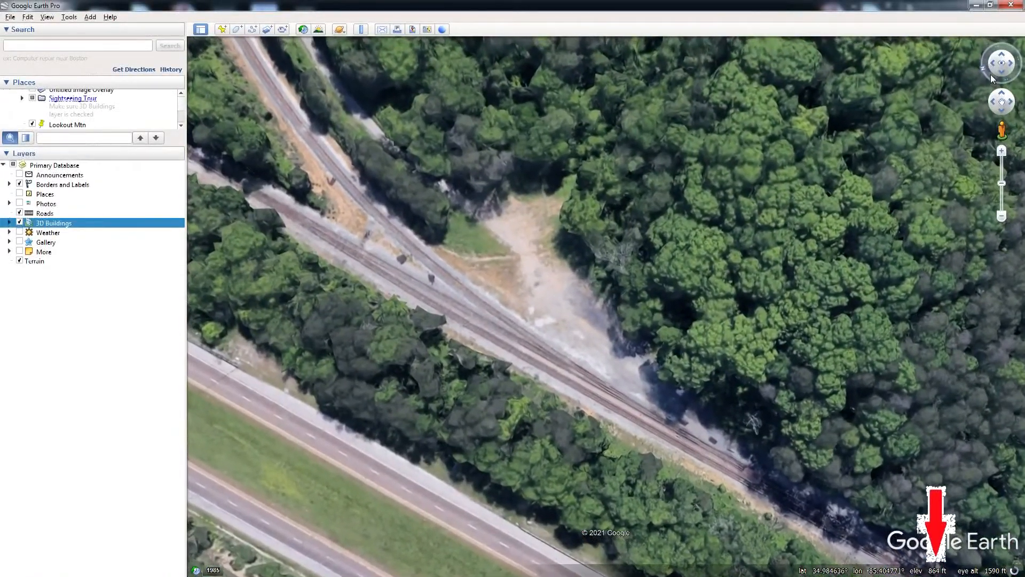
pyautogui.moveTo(991, 74); pyautogui.dragTo(1001, 87)
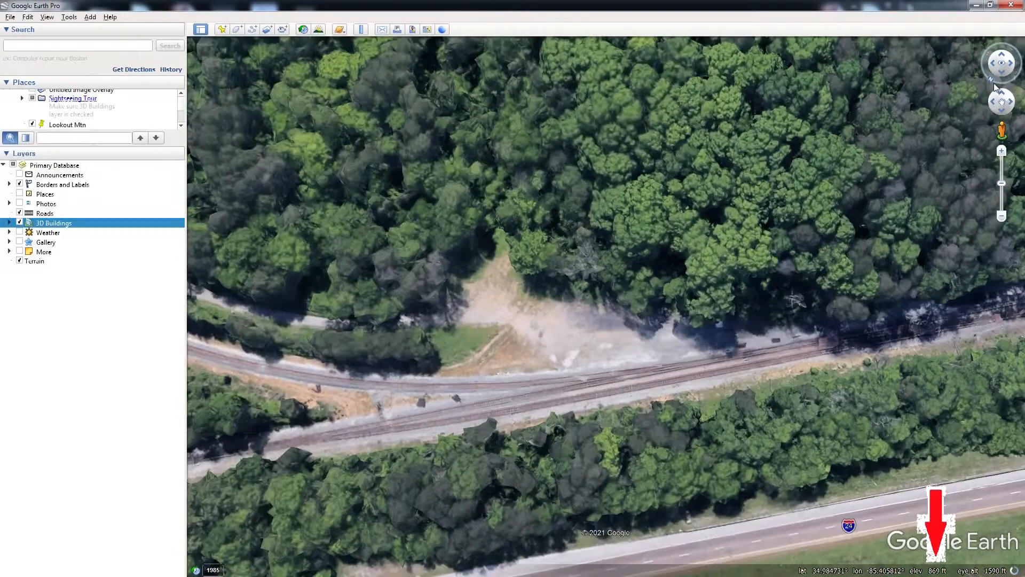
pyautogui.moveTo(996, 84); pyautogui.dragTo(996, 84)
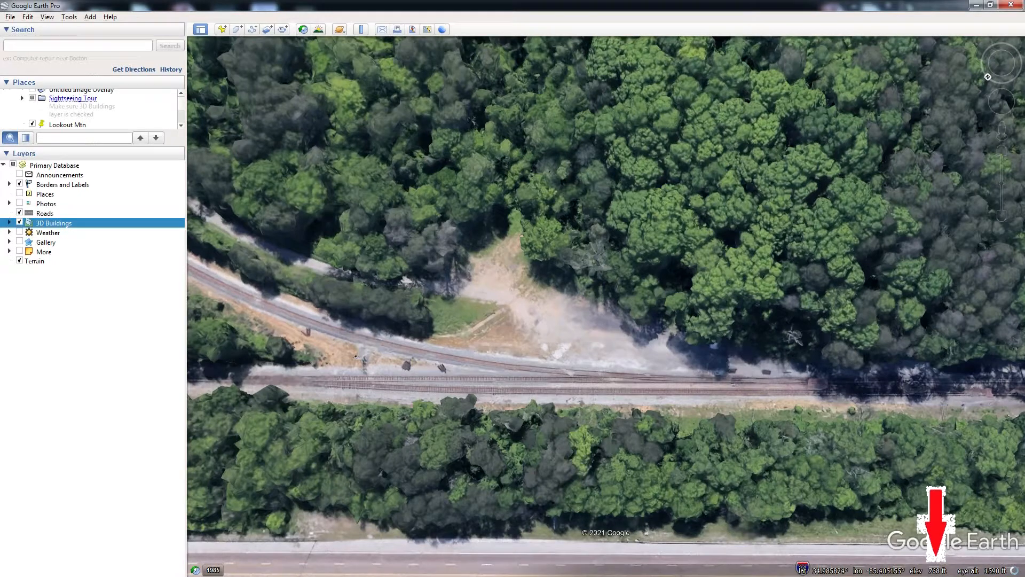
pyautogui.hotkey('alt', 'Tab')
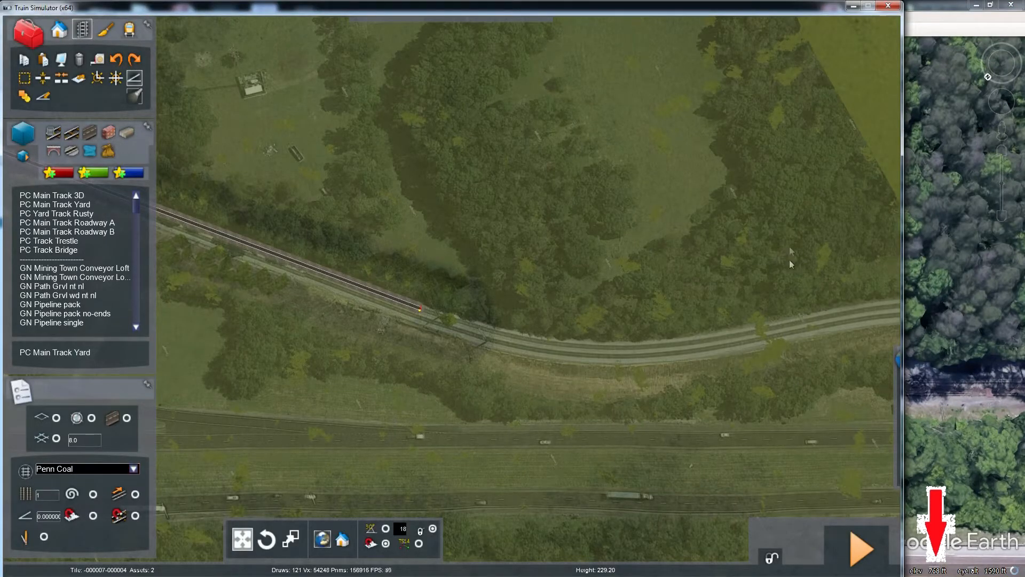
# - Locate the matching wooded railway curve beside I-24 in Google Earth and read the track's elevation there
pyautogui.click(853, 5)
pyautogui.moveTo(673, 363); pyautogui.dragTo(987, 320)
pyautogui.moveTo(590, 393); pyautogui.dragTo(959, 238)
pyautogui.moveTo(670, 363); pyautogui.dragTo(850, 296)
pyautogui.scroll(-4, 797, 326)
pyautogui.scroll(-4, 797, 326)
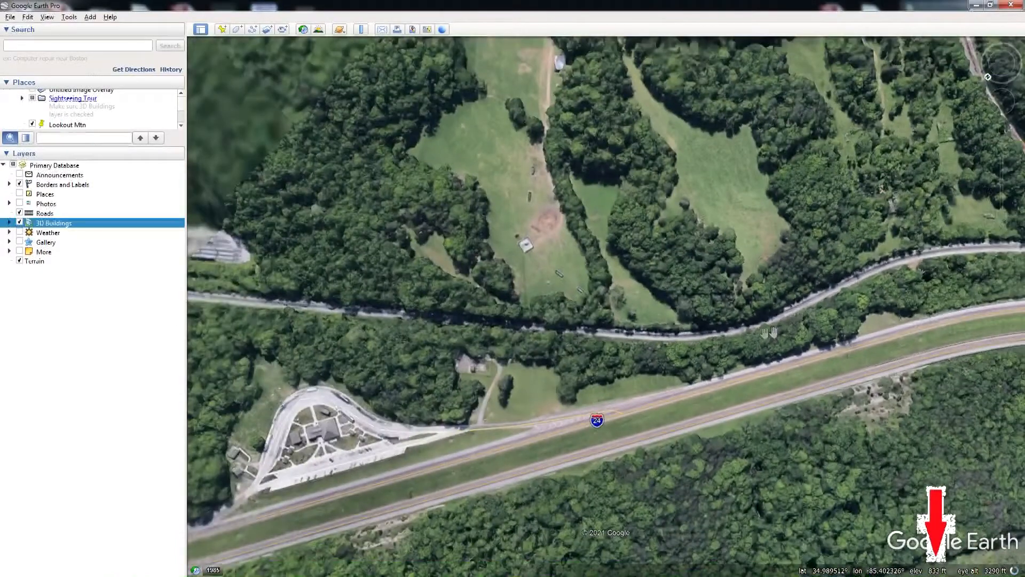
pyautogui.moveTo(712, 331); pyautogui.dragTo(539, 377)
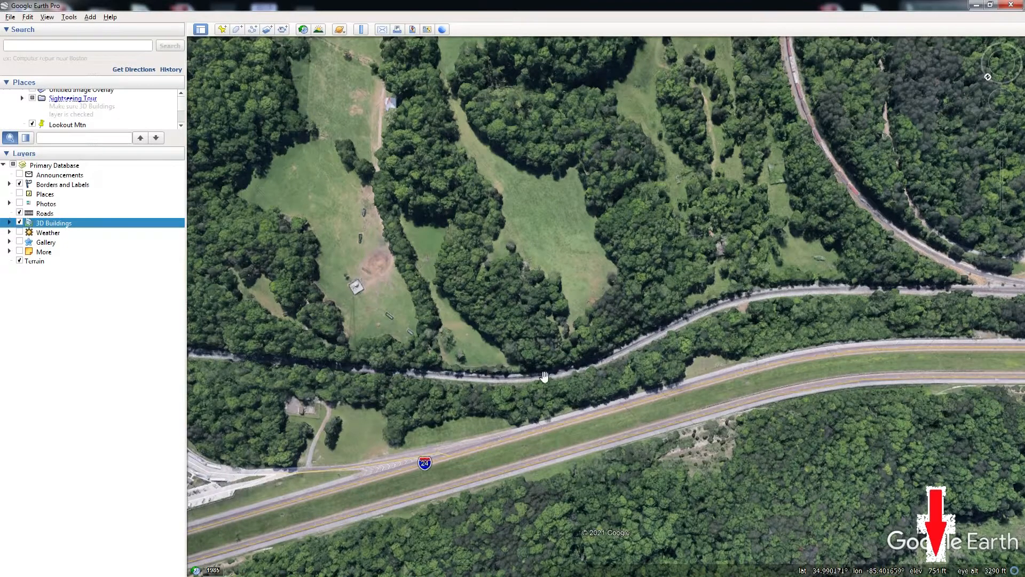
pyautogui.moveTo(1006, 83)
pyautogui.moveTo(1007, 82); pyautogui.dragTo(995, 84)
pyautogui.scroll(3, 686, 420)
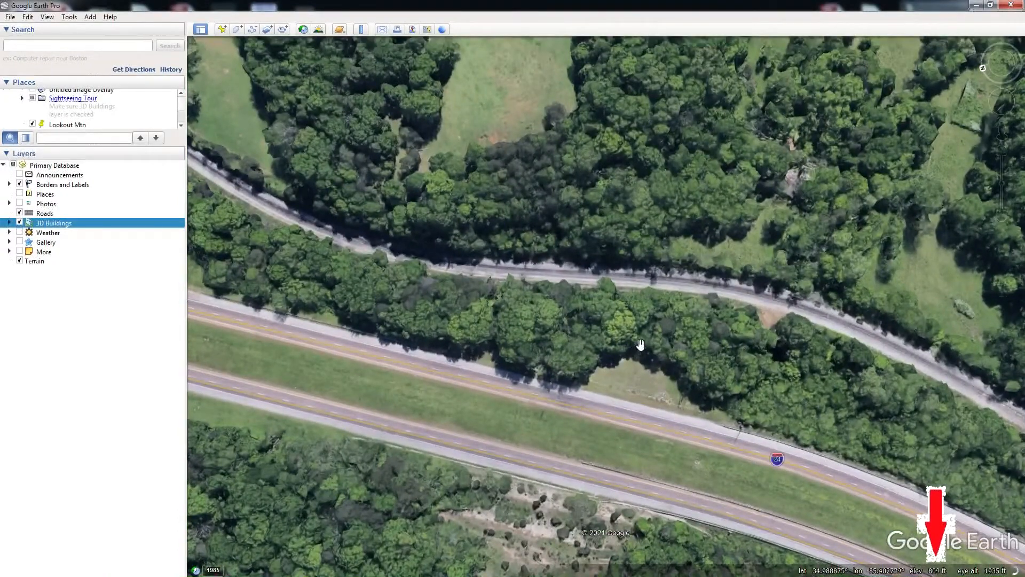
pyautogui.moveTo(639, 344); pyautogui.dragTo(662, 442)
pyautogui.scroll(2, 604, 412)
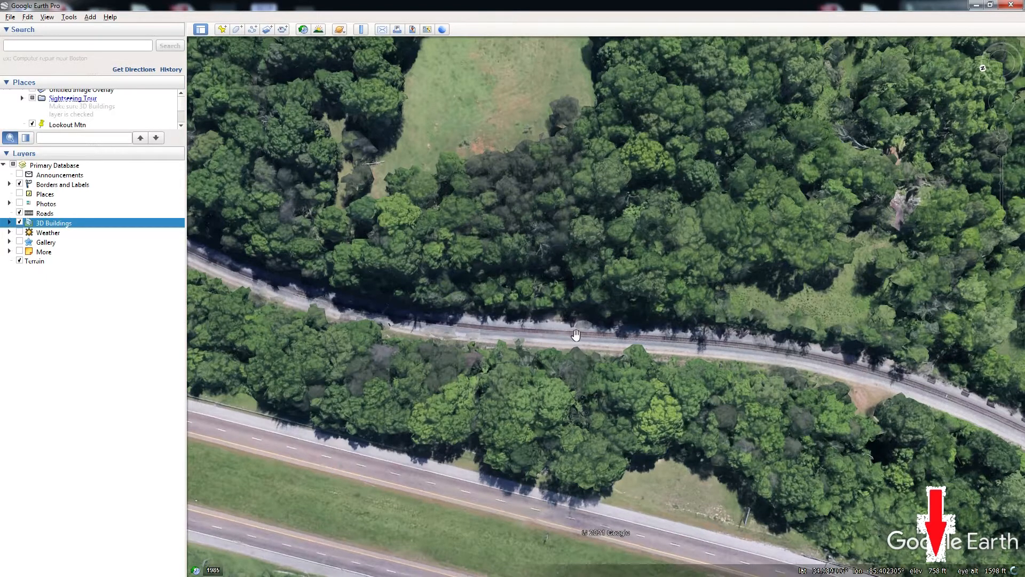
pyautogui.moveTo(564, 333); pyautogui.dragTo(563, 354)
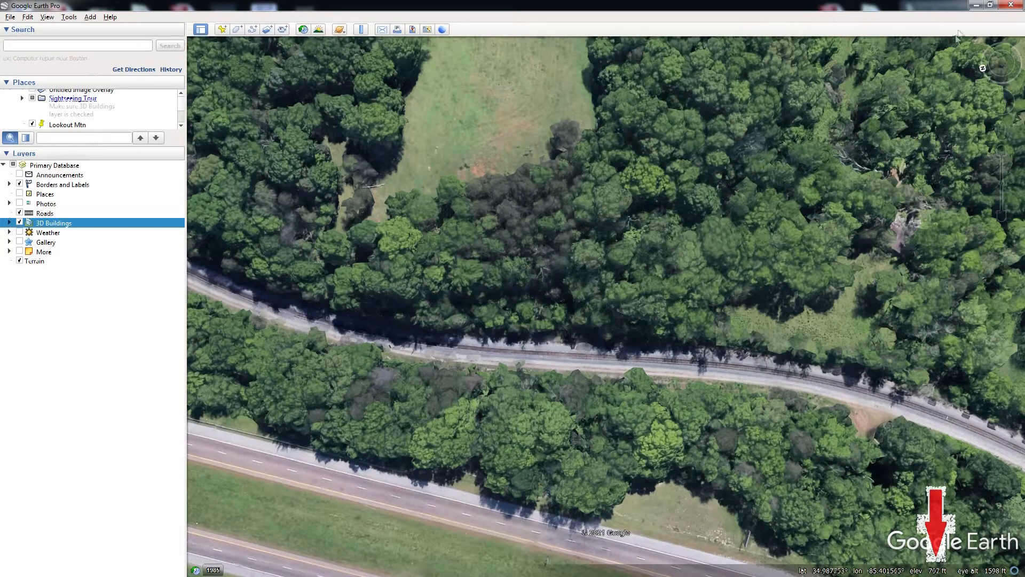
# - Switch to Train Simulator and place an A_Marker01 on the track along the curve beyond the end of the laid rail
pyautogui.click(972, 6)
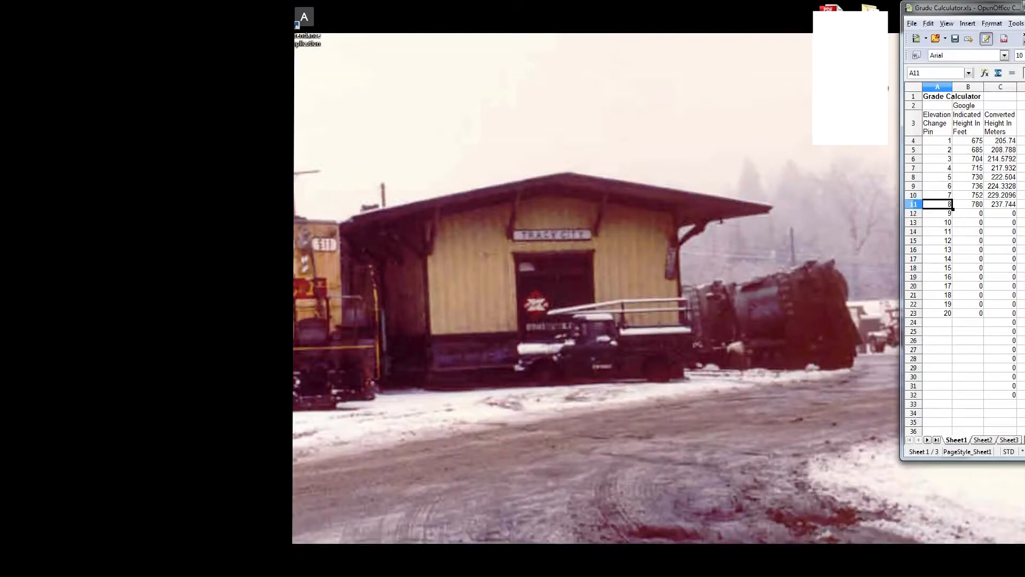
pyautogui.hotkey('alt', 'Tab')
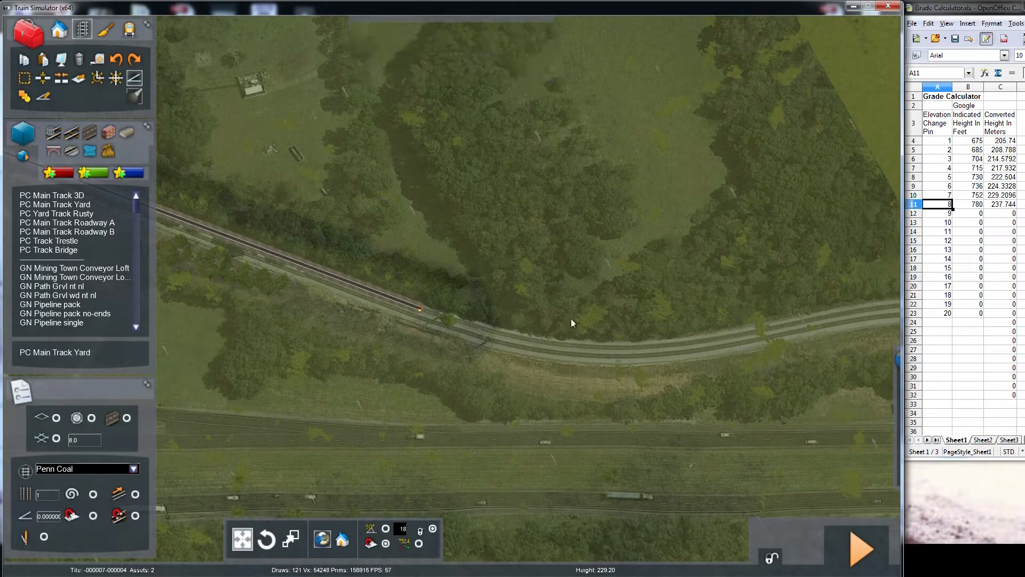
pyautogui.press('Right')
pyautogui.moveTo(530, 315); pyautogui.dragTo(480, 315, button='right')
pyautogui.press('Right')
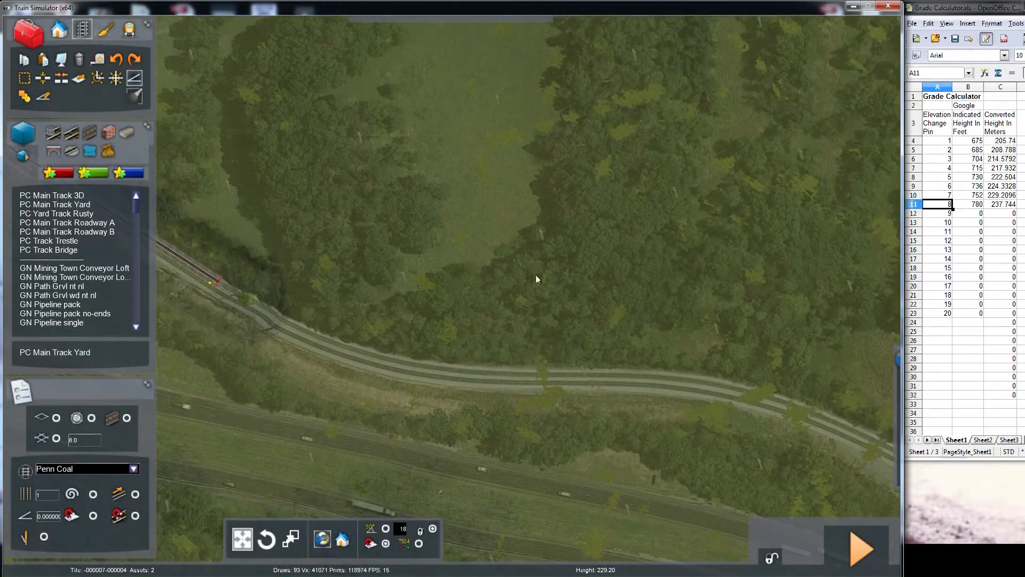
pyautogui.scroll(3, 546, 377)
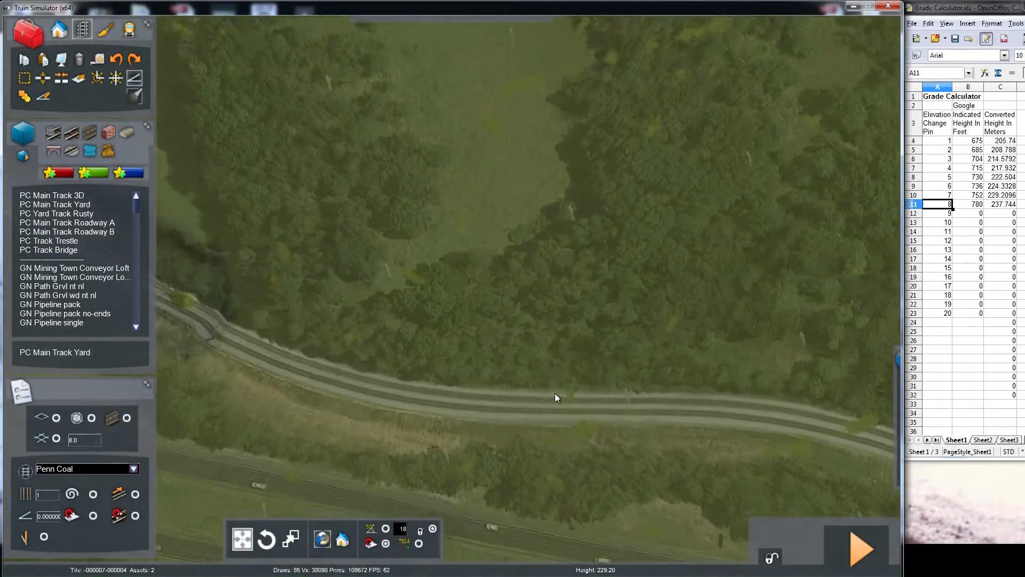
pyautogui.press('Down')
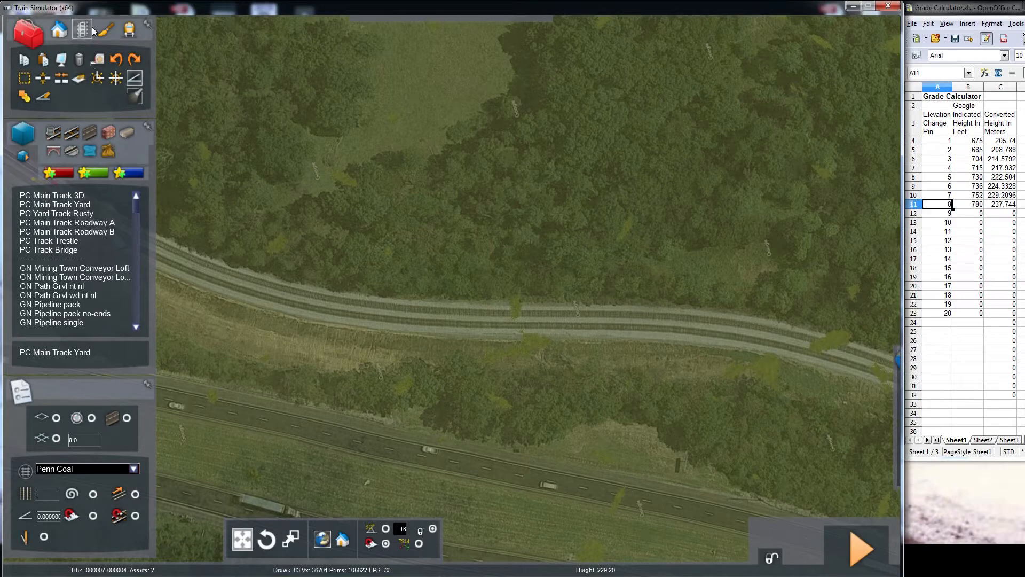
pyautogui.click(60, 30)
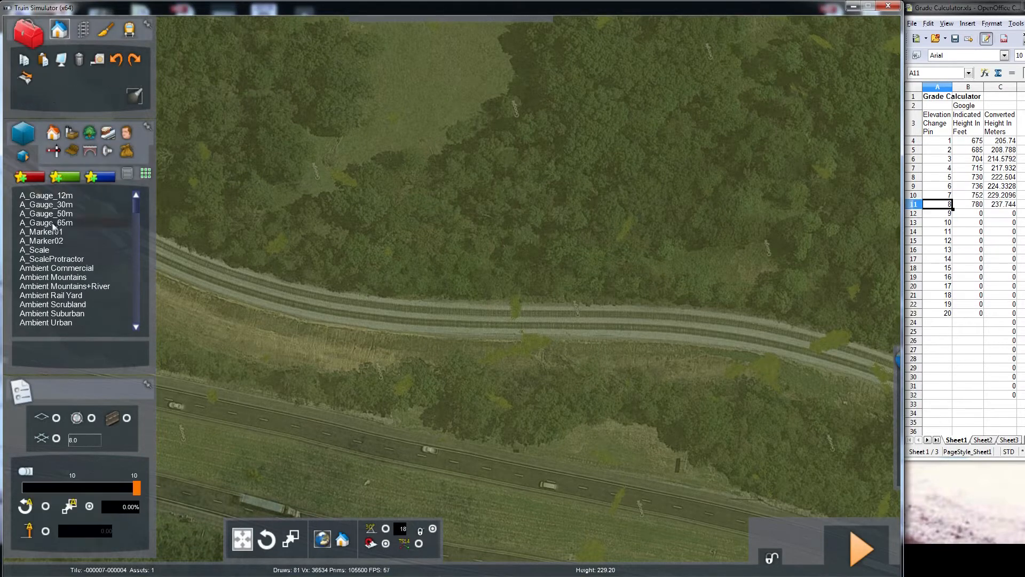
pyautogui.click(43, 231)
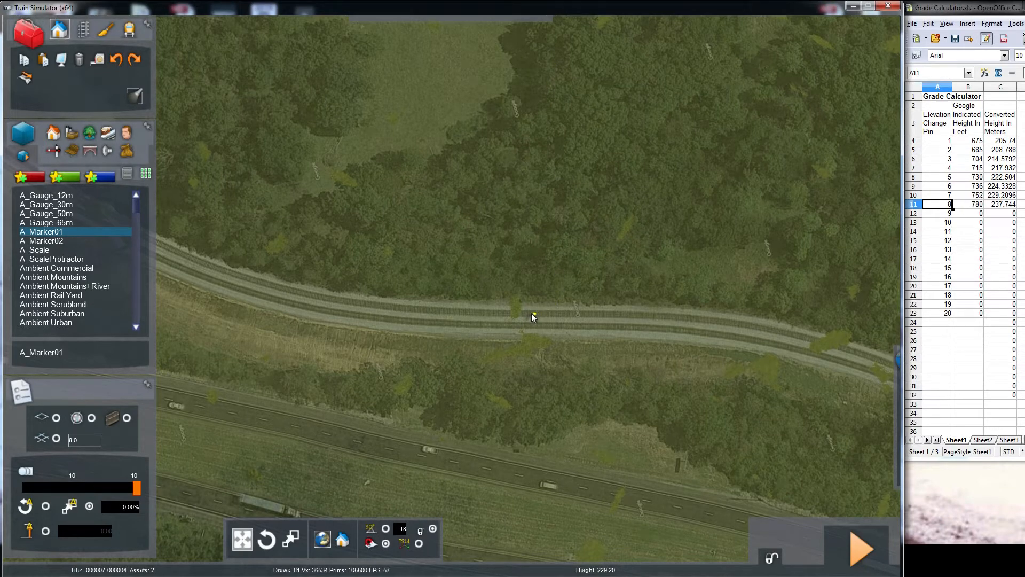
pyautogui.click(531, 314)
# - Set pin 8's Google indicated height to 758 feet in the Grade Calculator and deselect the placed marker in Train Simulator
pyautogui.click(974, 208)
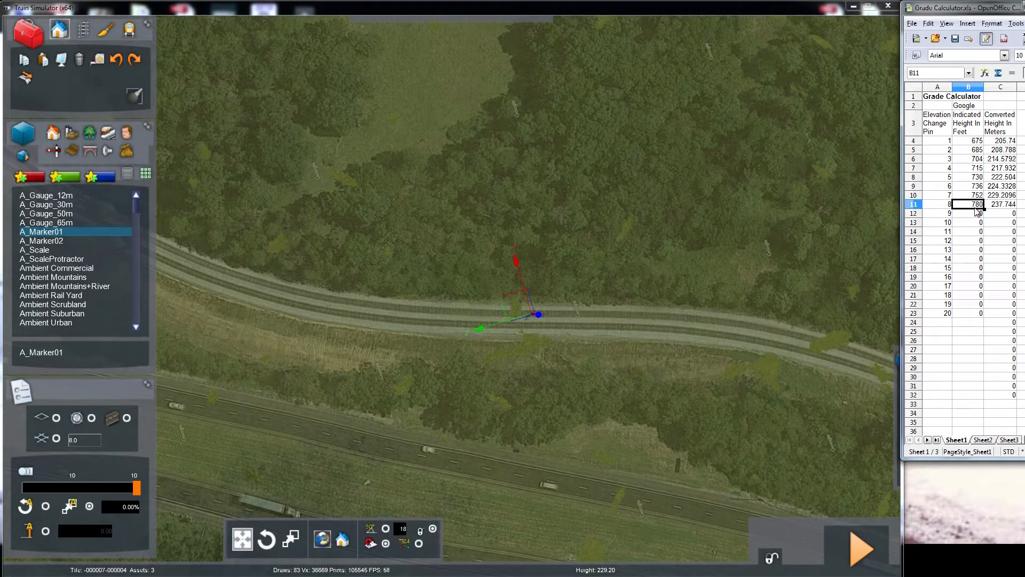
pyautogui.write('75')
pyautogui.press('Tab')
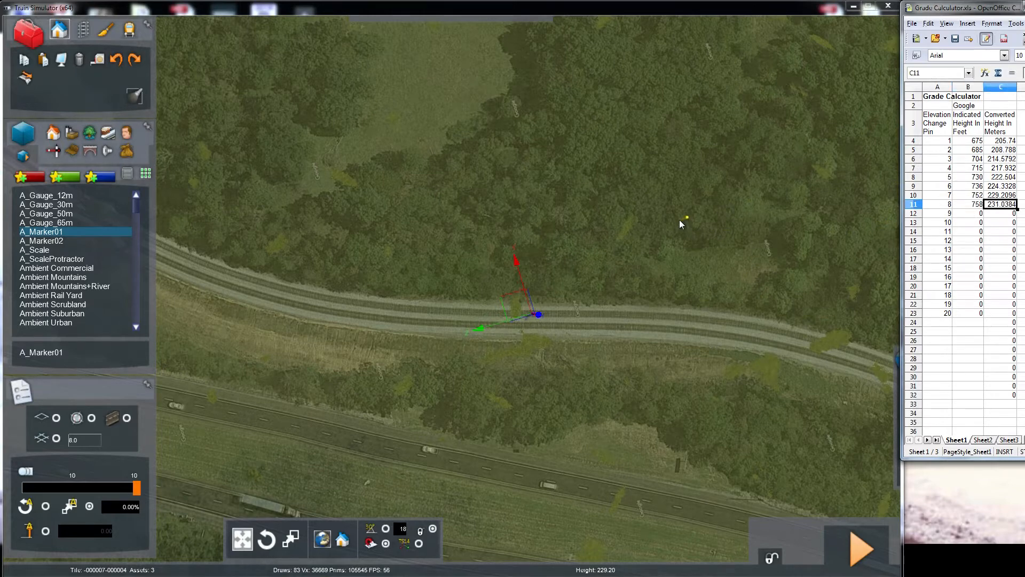
pyautogui.rightClick(679, 219)
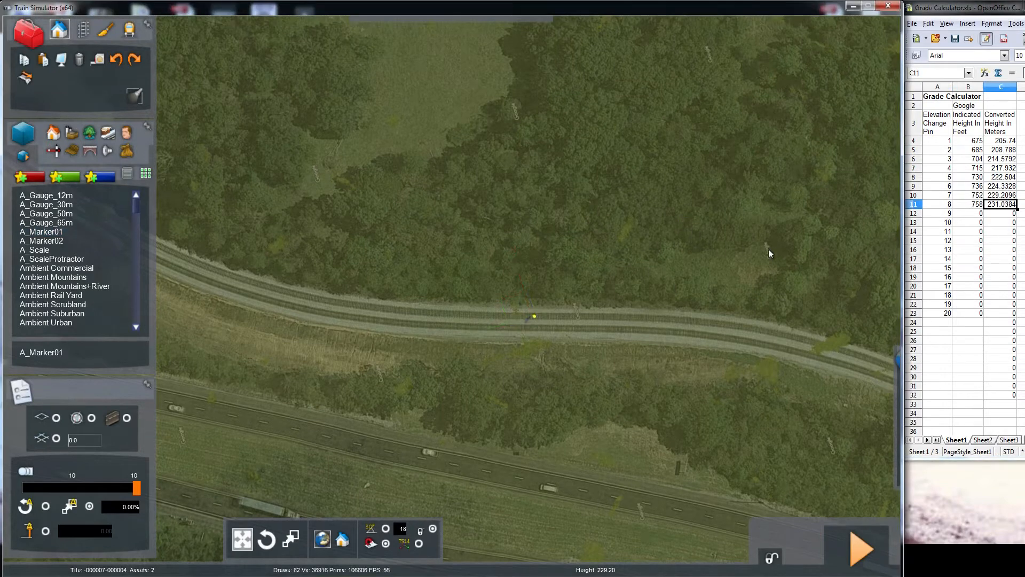
# - Place another A_Marker01 farther along the main track, just before the junction with the branching line, and deselect it
pyautogui.press('Right')
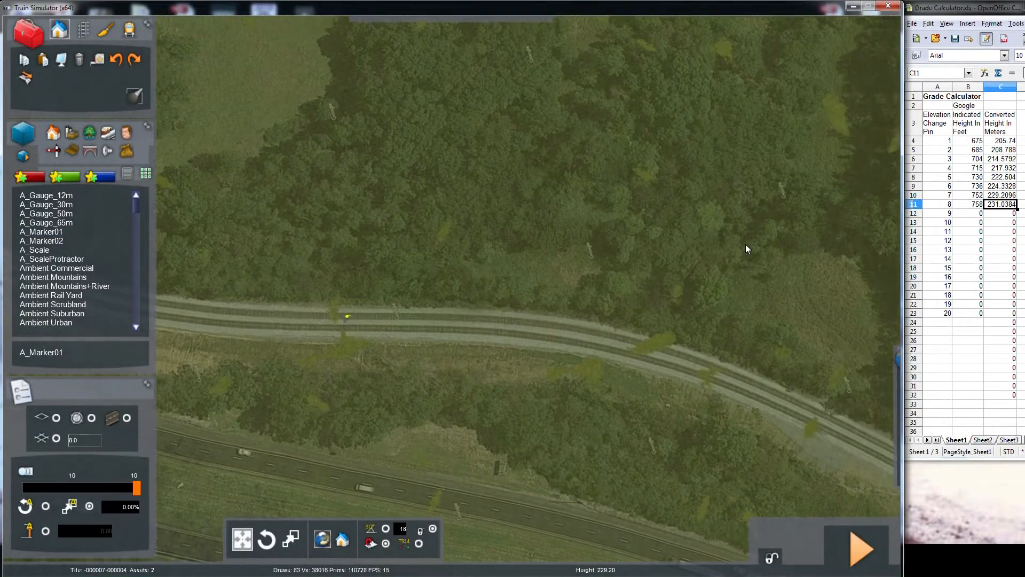
pyautogui.press('Right')
pyautogui.moveTo(785, 382); pyautogui.dragTo(814, 381, button='right')
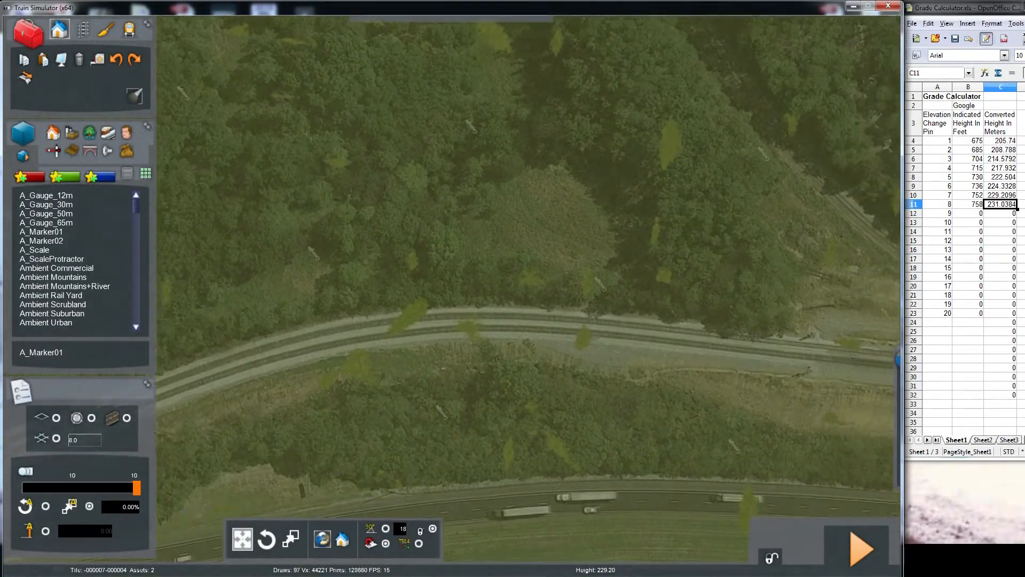
pyautogui.press('Right')
pyautogui.press('Up')
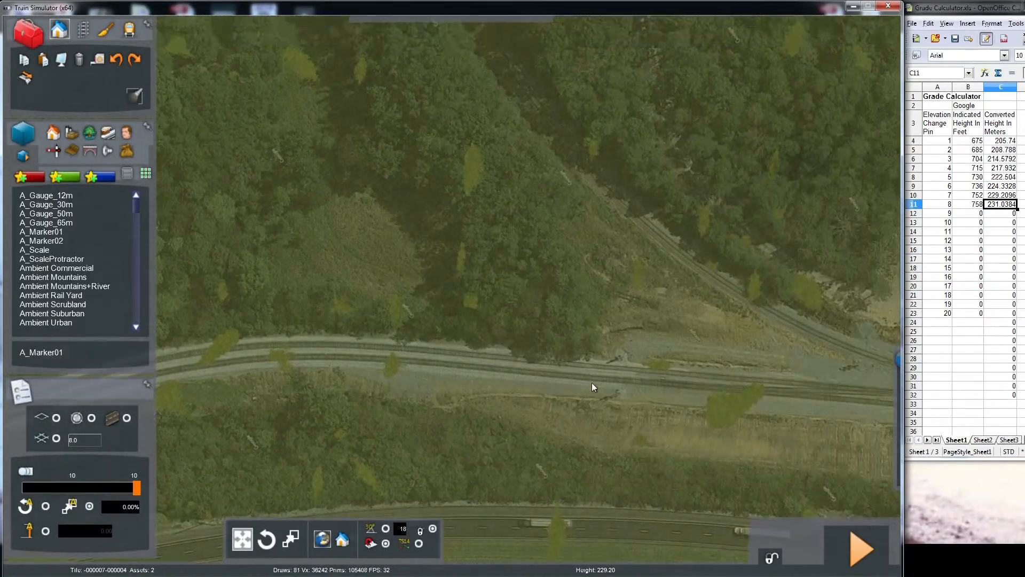
pyautogui.press('Up')
pyautogui.moveTo(590, 387); pyautogui.dragTo(513, 378, button='right')
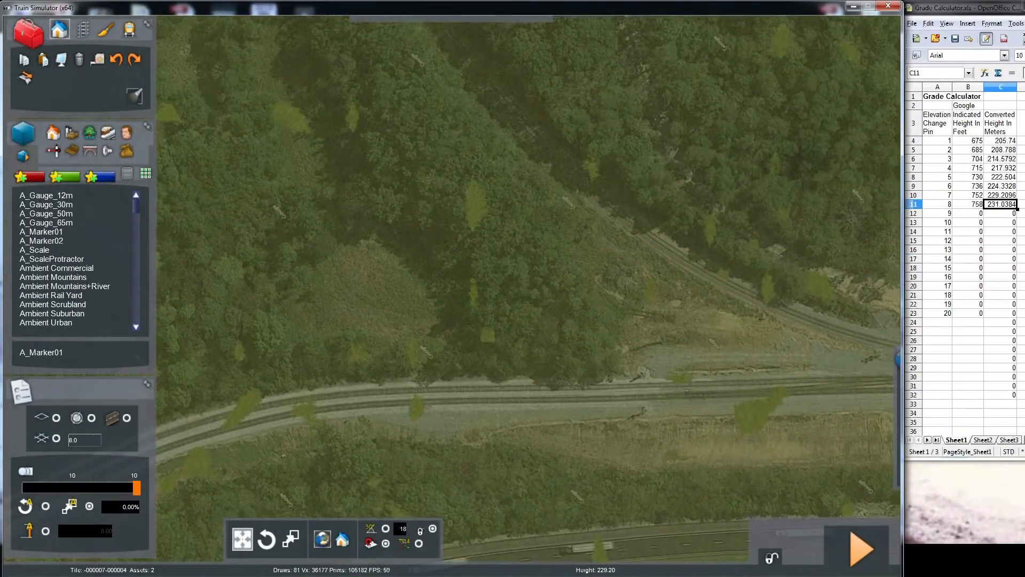
pyautogui.click(54, 232)
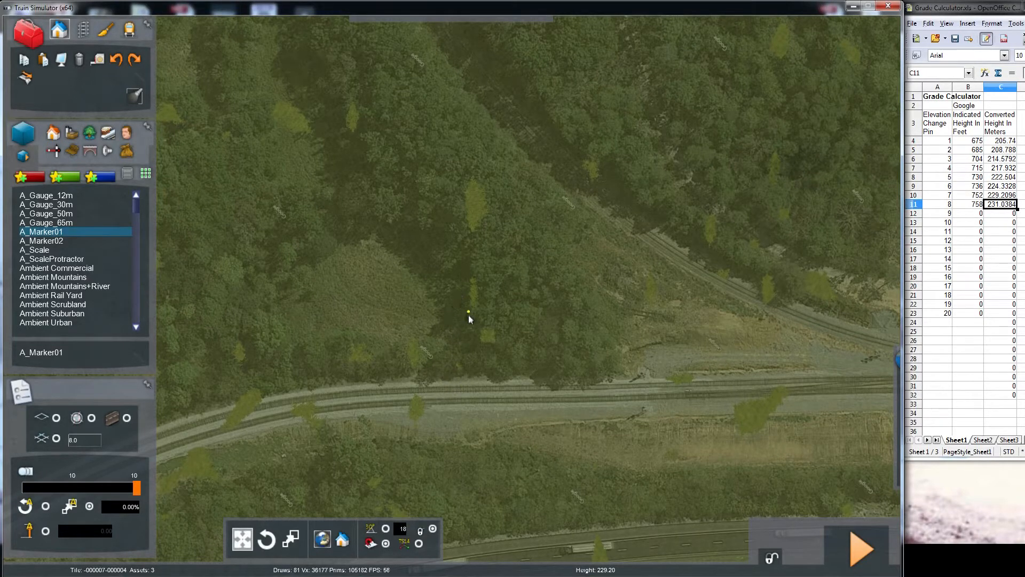
pyautogui.click(466, 394)
pyautogui.rightClick(620, 362)
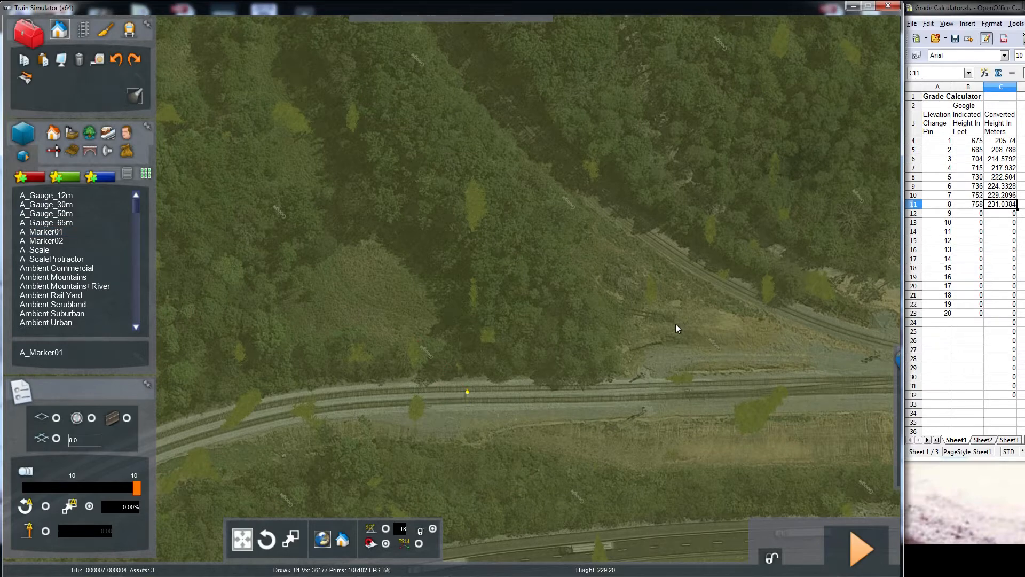
pyautogui.press('Right')
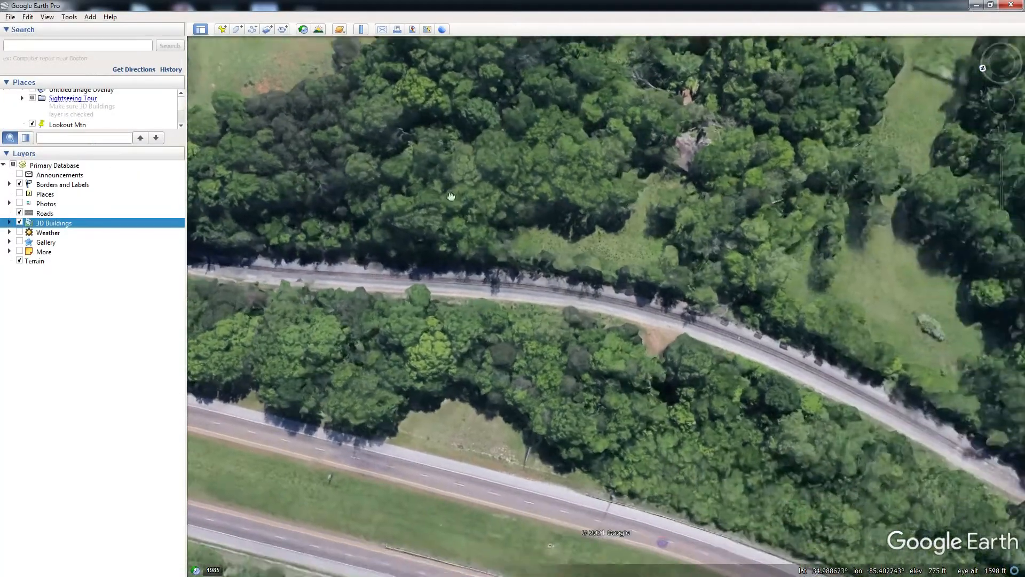
# - Follow the railway beside I-24 to the junction with the branching line in Google Earth and read the track's elevation there
pyautogui.moveTo(451, 196); pyautogui.dragTo(318, 155)
pyautogui.moveTo(546, 199); pyautogui.dragTo(567, 245)
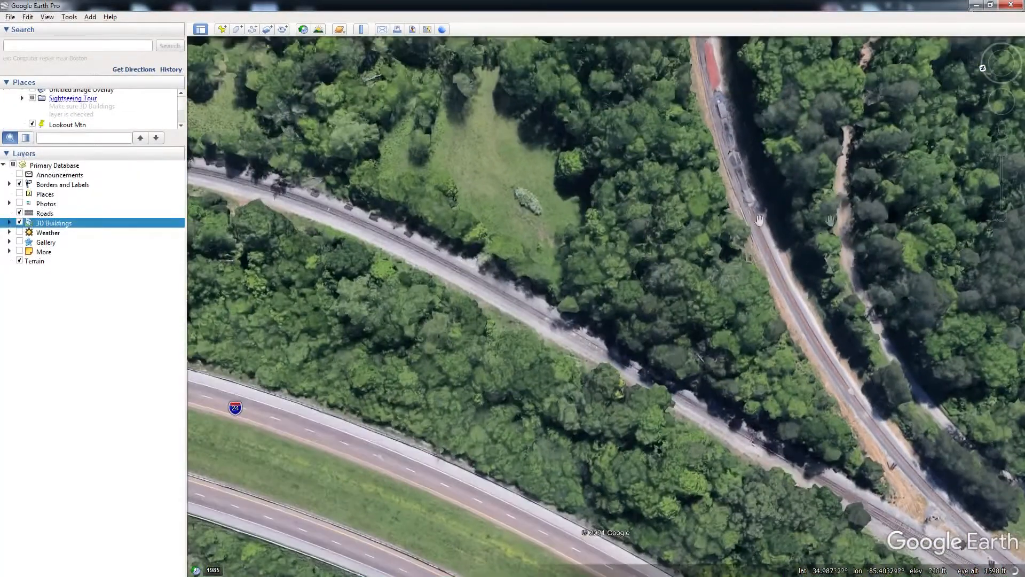
pyautogui.moveTo(990, 73); pyautogui.dragTo(996, 82)
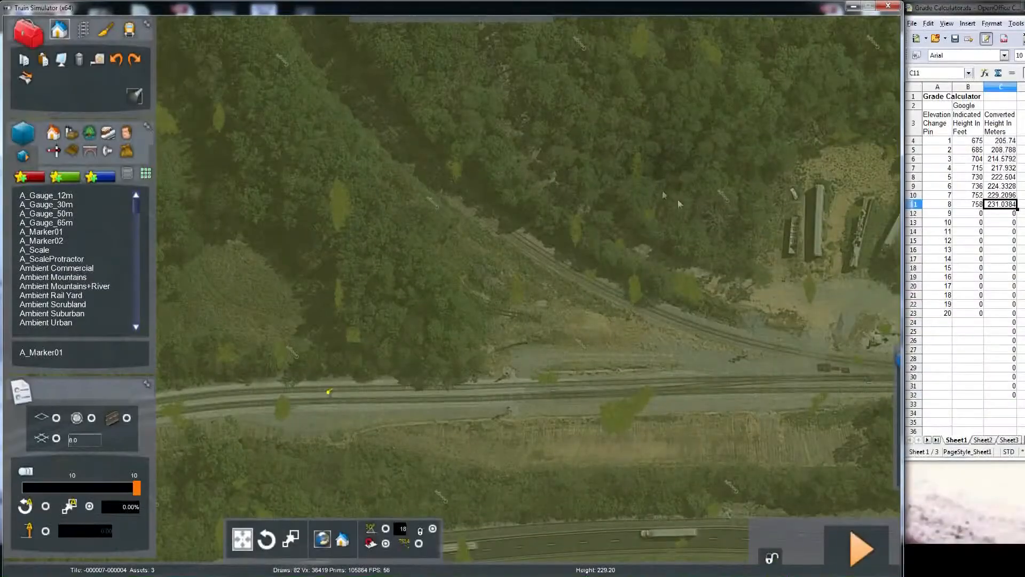
# - Set pin 9's Google indicated height to 764 feet in the Grade Calculator
pyautogui.click(971, 214)
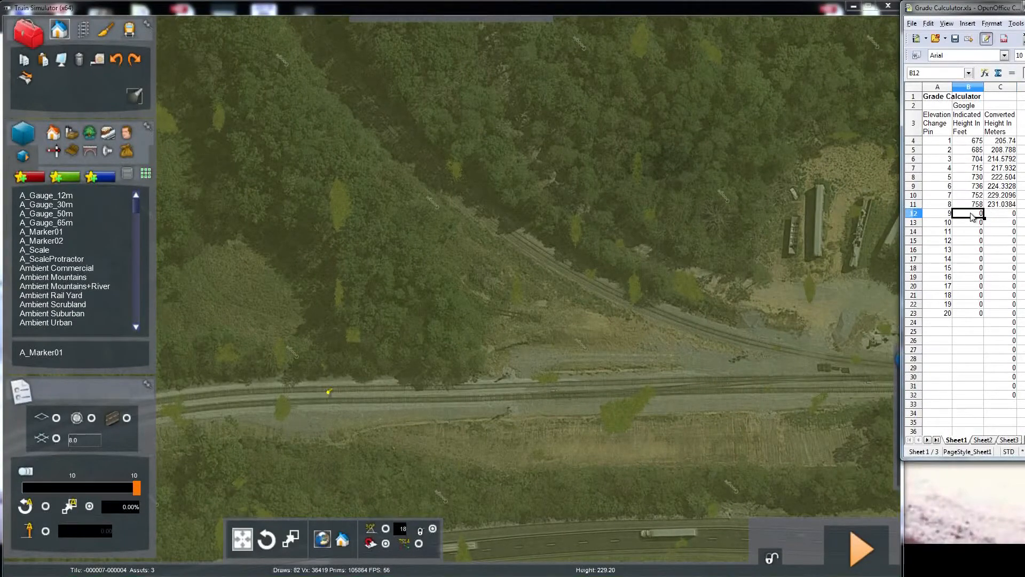
pyautogui.write('6')
pyautogui.click(969, 241)
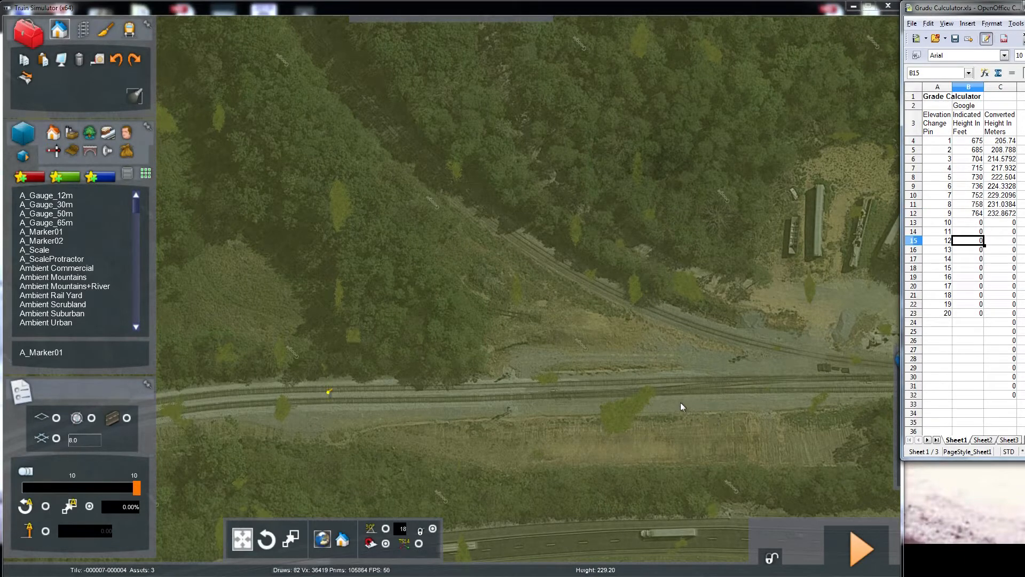
# - Examine the route in Train Simulator around the junction and along the main track beyond it
pyautogui.press('Right')
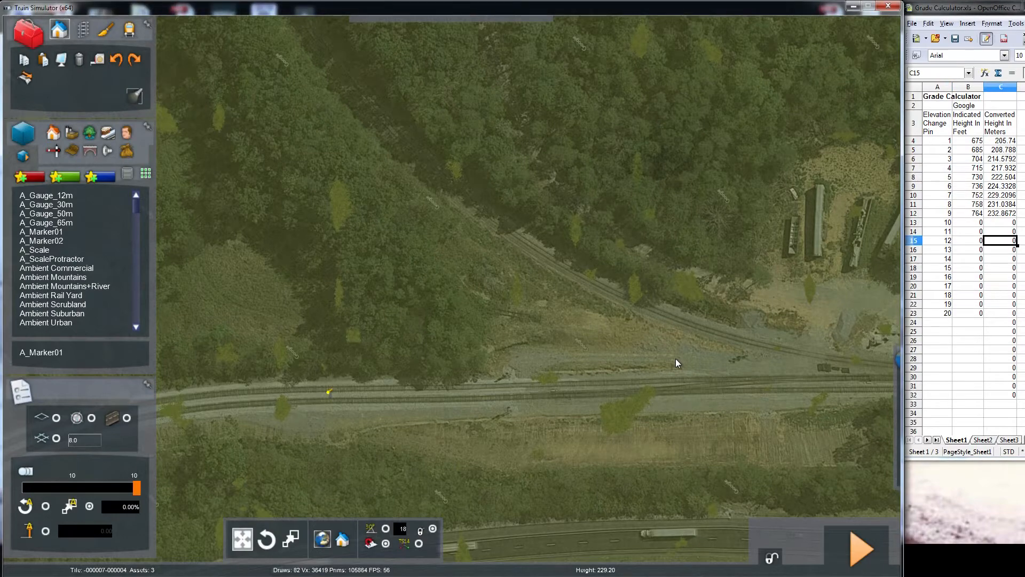
pyautogui.press('Right')
pyautogui.moveTo(657, 359); pyautogui.dragTo(635, 358, button='right')
pyautogui.press('Right')
pyautogui.press('Down')
pyautogui.moveTo(602, 335); pyautogui.dragTo(718, 365, button='right')
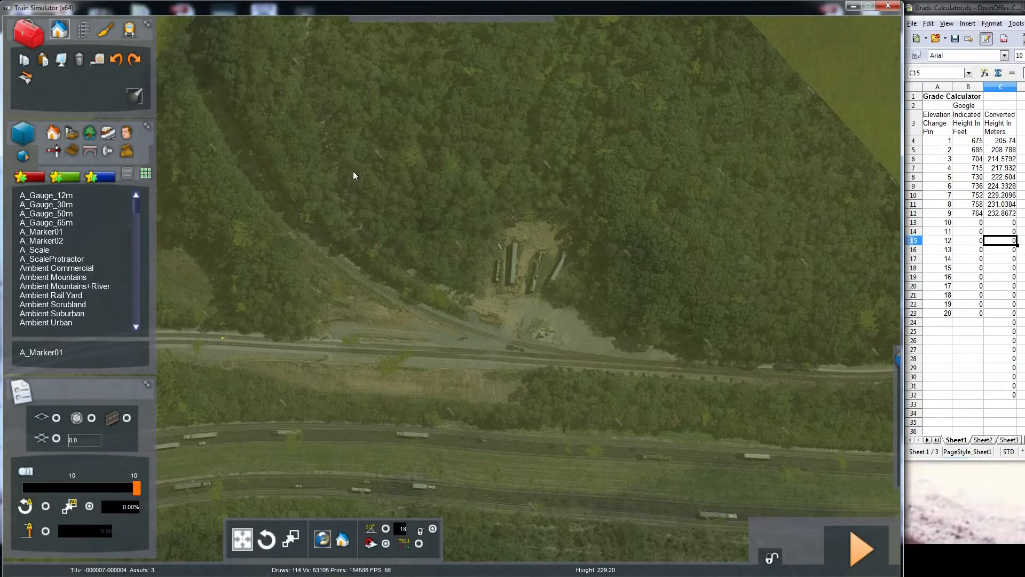
pyautogui.hotkey('alt', 'Tab')
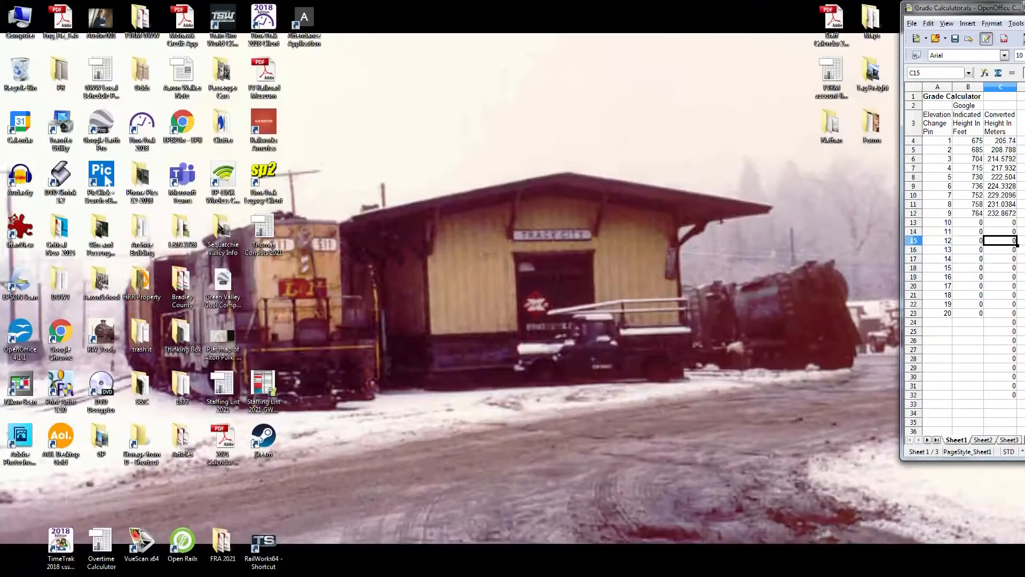
pyautogui.hotkey('alt', 'Tab')
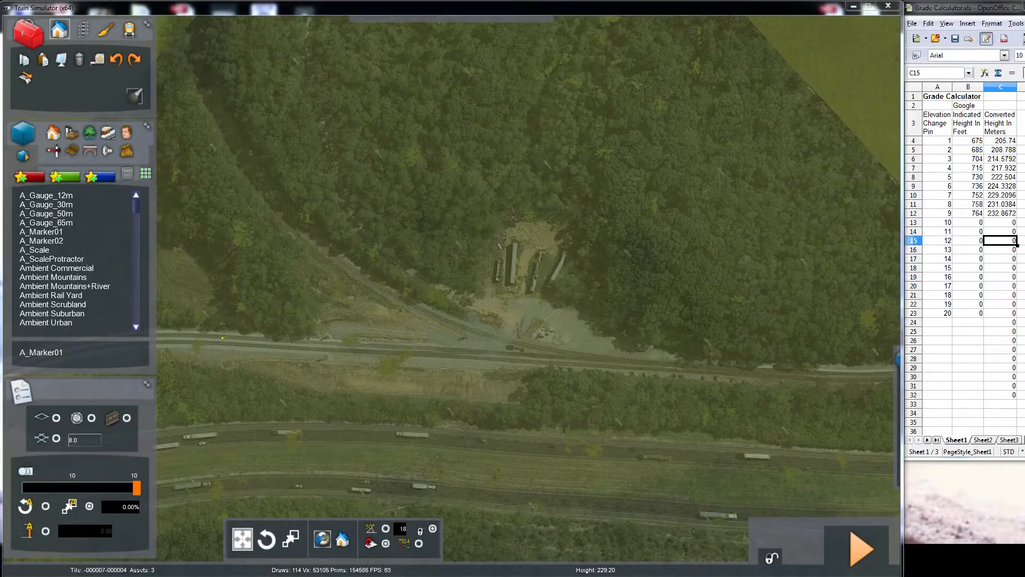
# - Switch to Google Earth and trace the branching line from the junction around the large warehouse to the rail yard
pyautogui.hotkey('alt', 'Tab')
pyautogui.moveTo(579, 157); pyautogui.dragTo(643, 451)
pyautogui.scroll(-3, 644, 451)
pyautogui.scroll(-2, 643, 451)
pyautogui.moveTo(549, 302); pyautogui.dragTo(549, 430)
pyautogui.moveTo(608, 190); pyautogui.dragTo(566, 388)
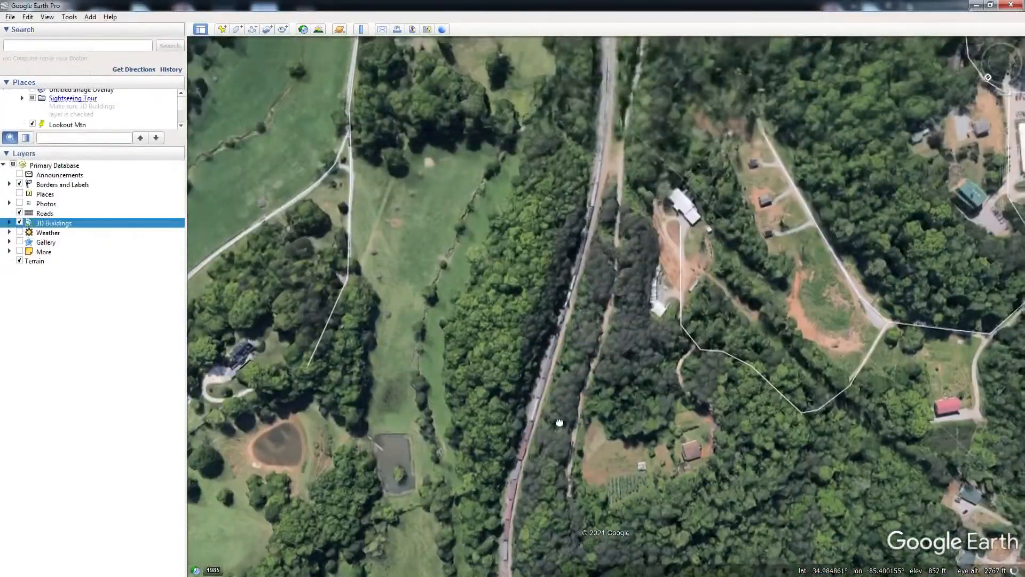
pyautogui.moveTo(614, 198); pyautogui.dragTo(598, 347)
pyautogui.moveTo(640, 205); pyautogui.dragTo(620, 283)
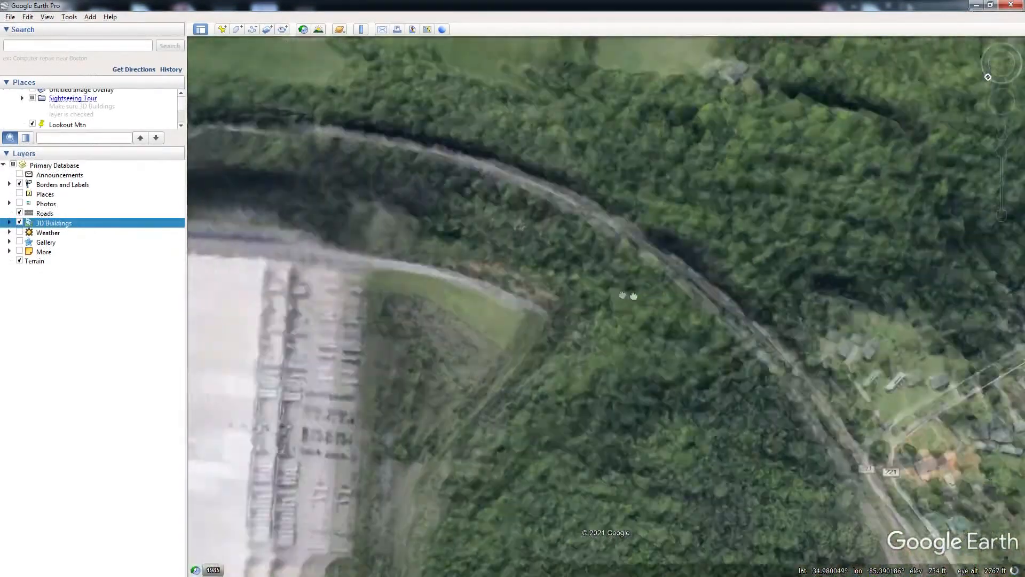
pyautogui.moveTo(628, 295); pyautogui.dragTo(831, 321)
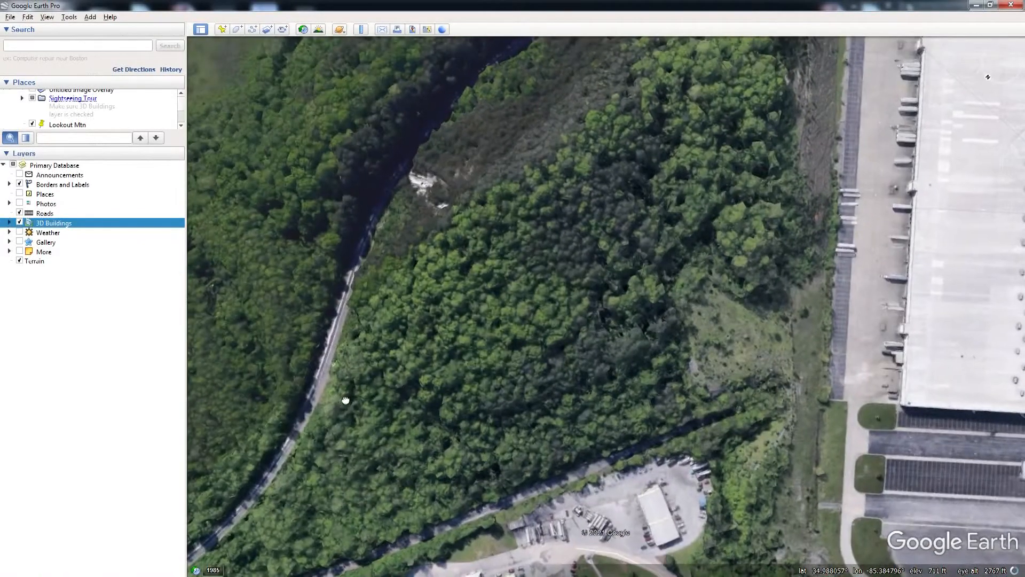
pyautogui.moveTo(345, 400); pyautogui.dragTo(615, 267)
pyautogui.moveTo(552, 399); pyautogui.dragTo(793, 284)
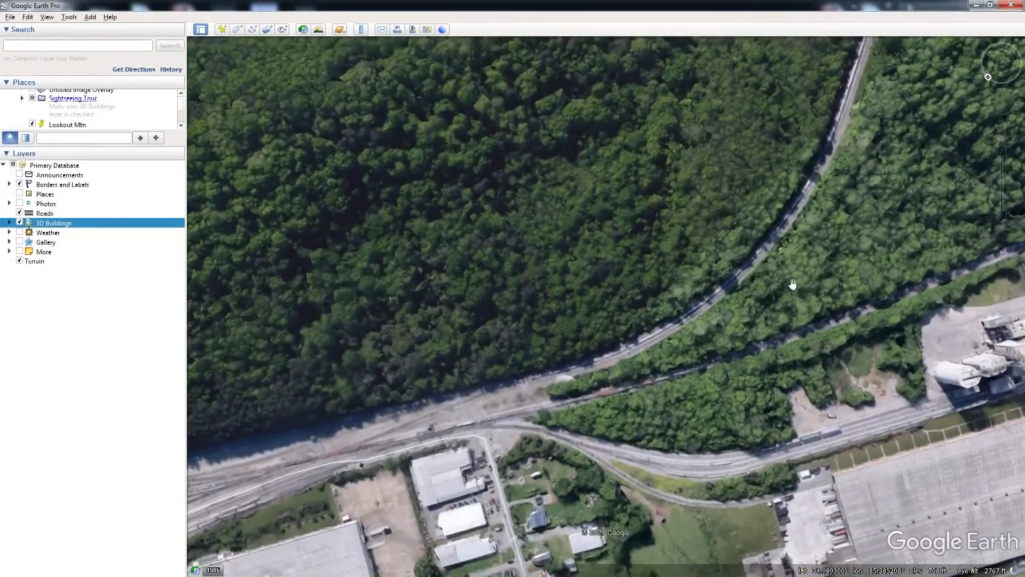
pyautogui.moveTo(475, 432); pyautogui.dragTo(767, 305)
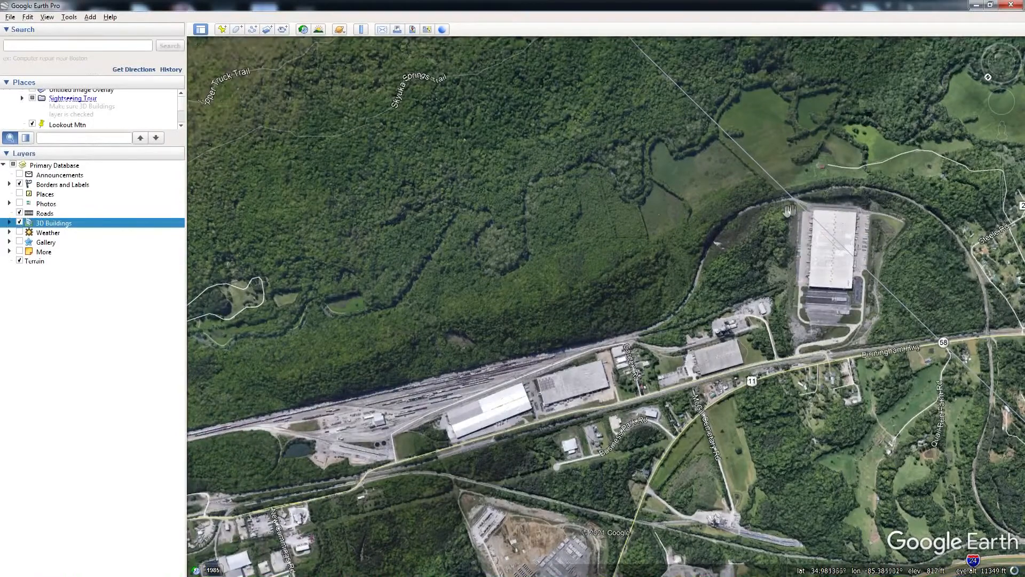
pyautogui.moveTo(857, 258); pyautogui.dragTo(588, 174)
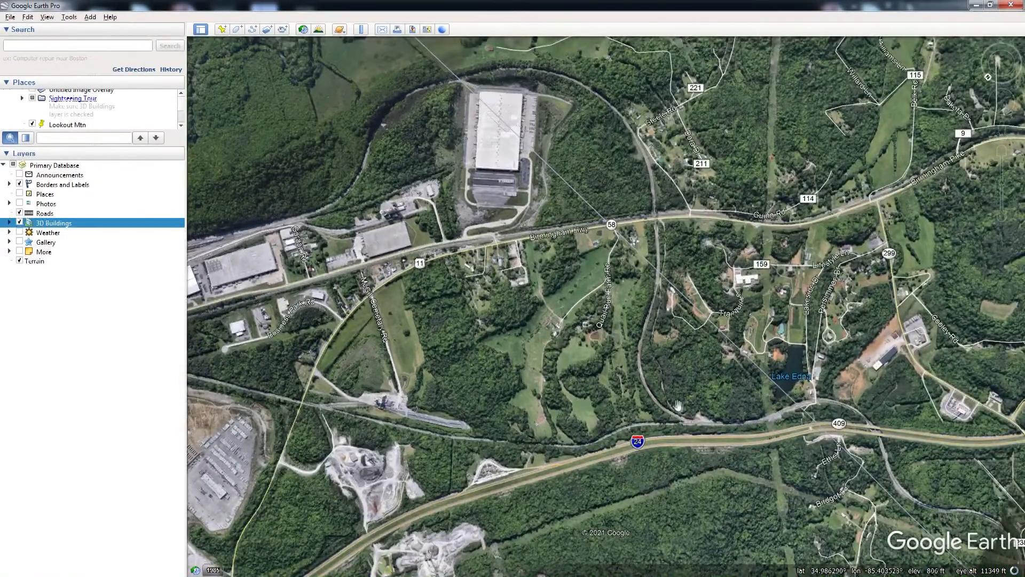
# - Return to the railway junction beside I-24 in Google Earth and examine the main track just beyond it
pyautogui.scroll(3, 697, 416)
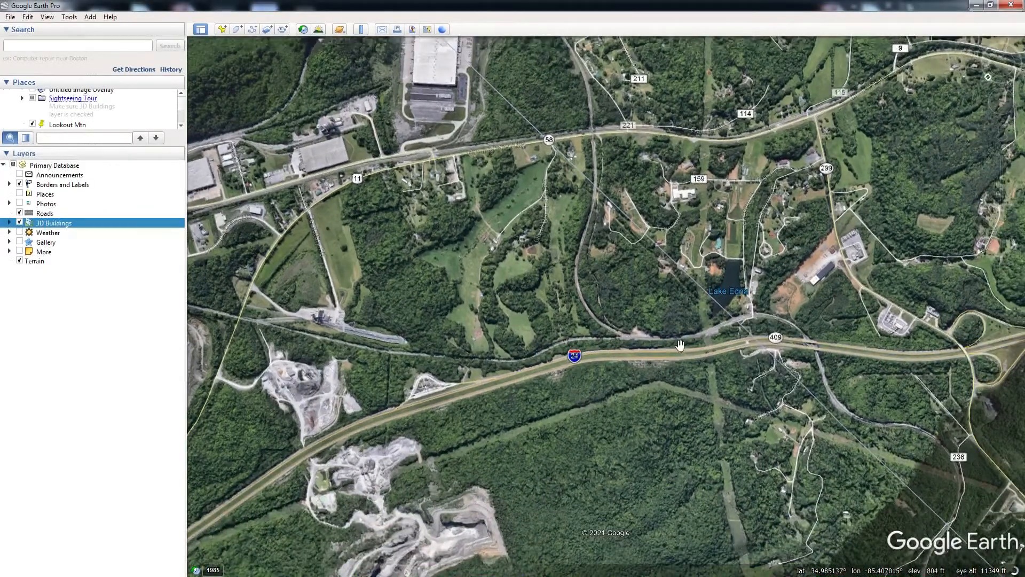
pyautogui.scroll(2, 679, 344)
pyautogui.scroll(2, 678, 345)
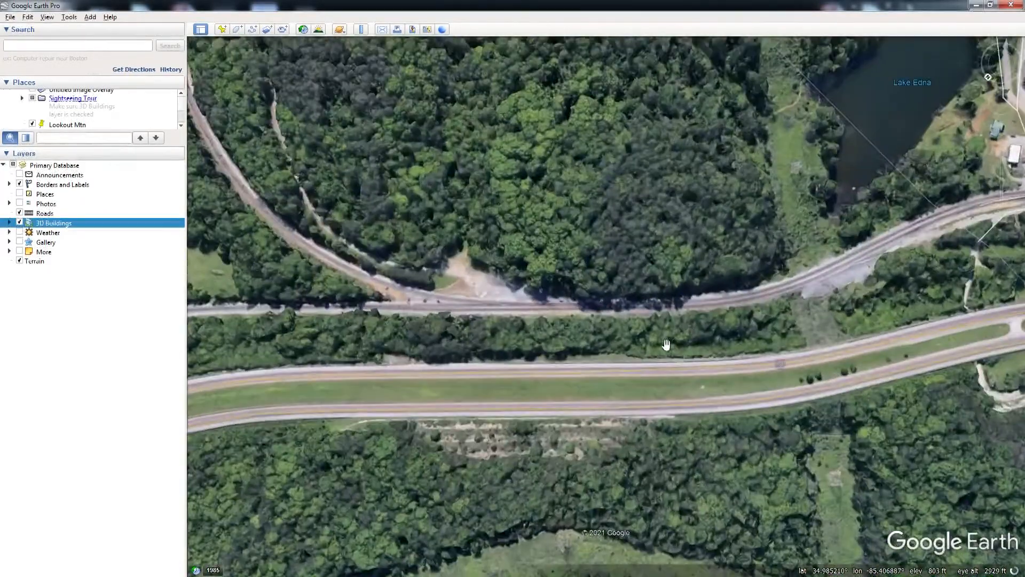
pyautogui.scroll(1, 531, 357)
pyautogui.scroll(1, 533, 359)
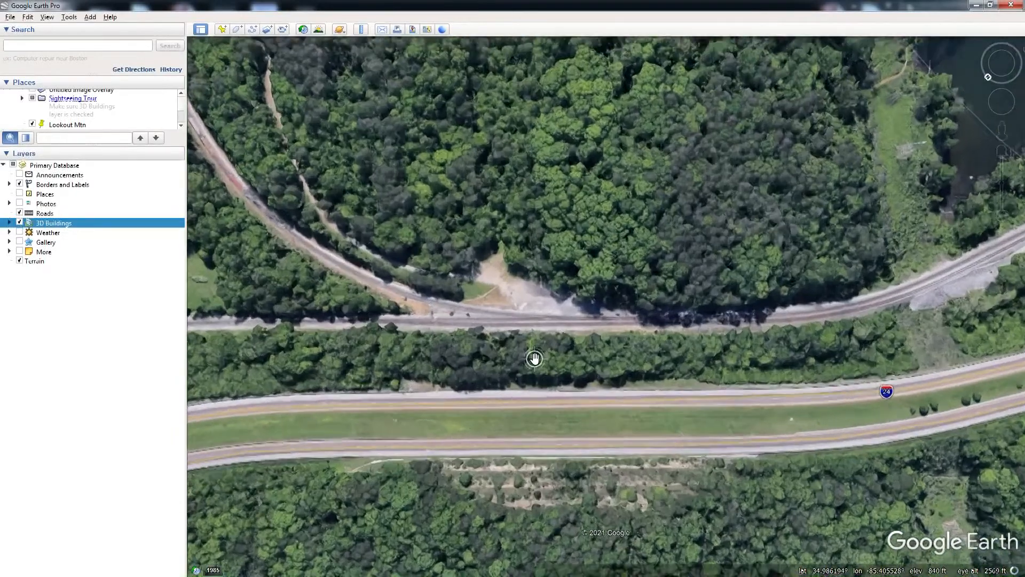
pyautogui.scroll(1, 533, 358)
pyautogui.moveTo(528, 352); pyautogui.dragTo(631, 383)
pyautogui.scroll(1, 620, 375)
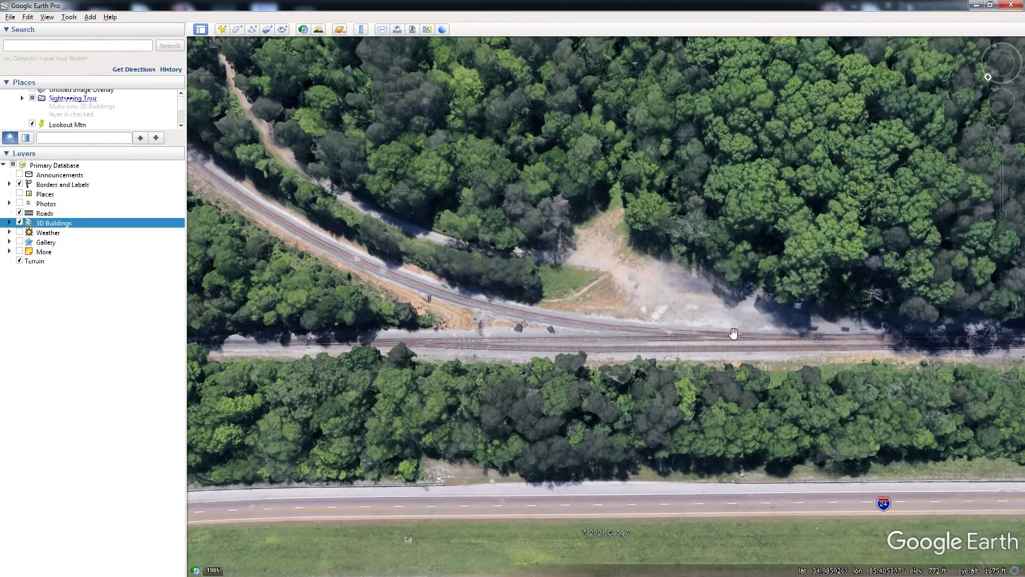
pyautogui.moveTo(764, 331); pyautogui.dragTo(498, 347)
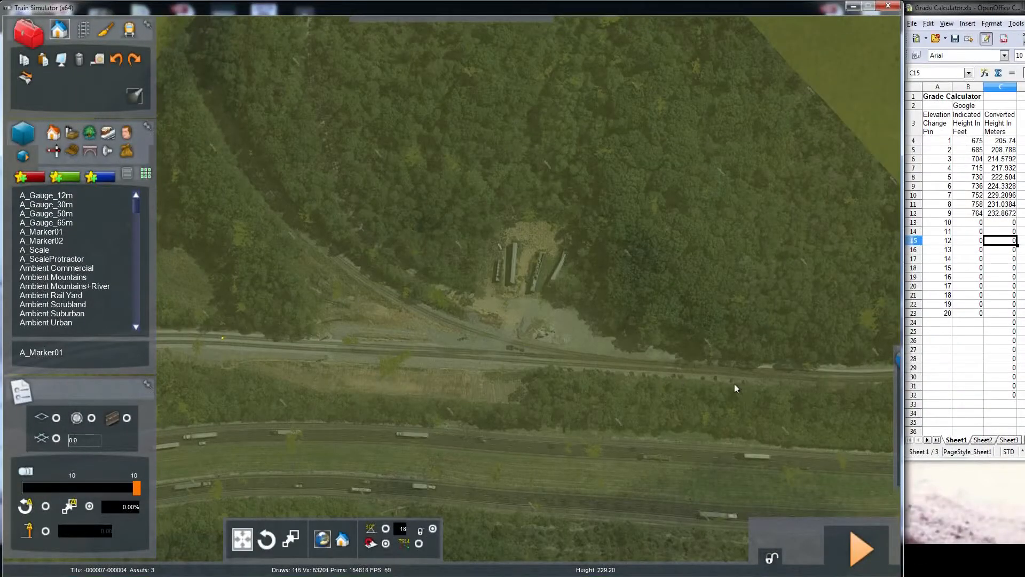
# - Switch to Train Simulator, place an A_Marker01 on the main track beyond the junction where the curve begins, and deselect it
pyautogui.press('Right')
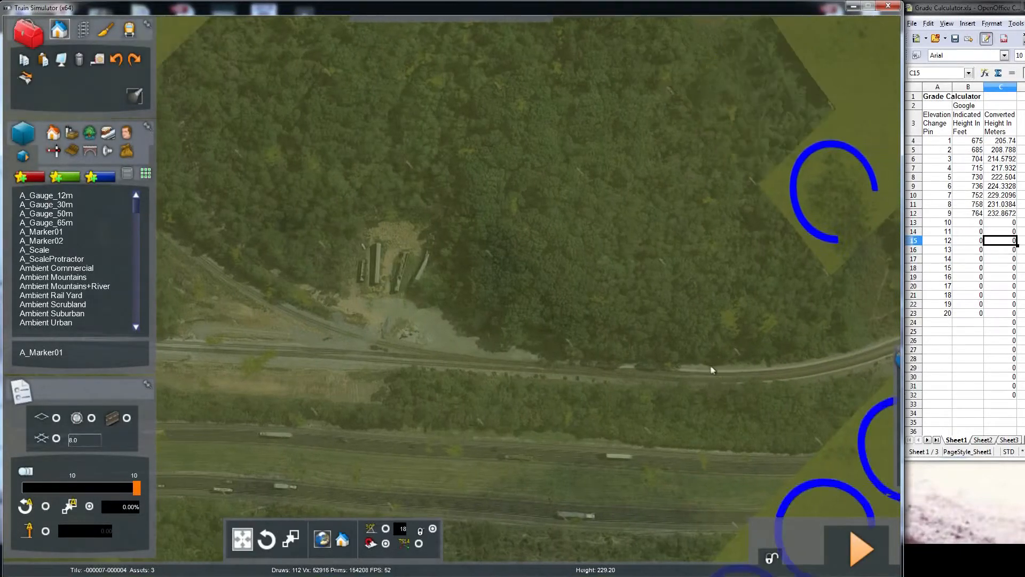
pyautogui.press('Right')
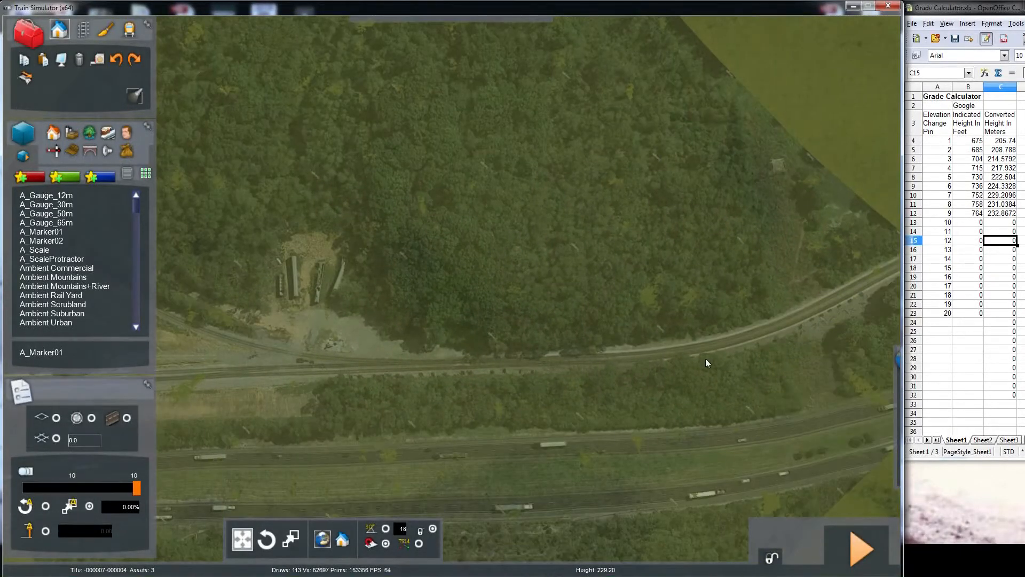
pyautogui.press('Down')
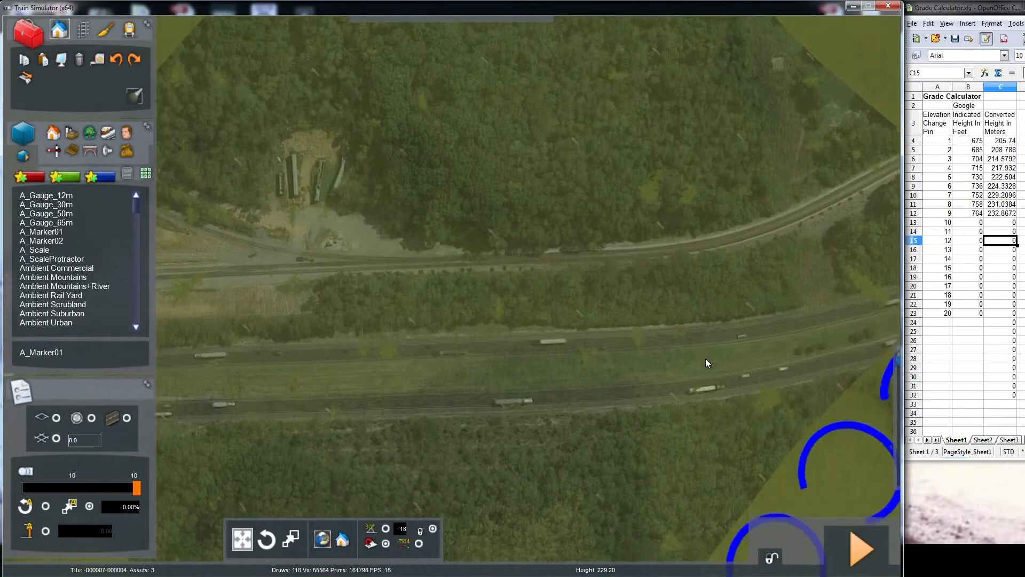
pyautogui.scroll(5, 706, 357)
pyautogui.press('Right')
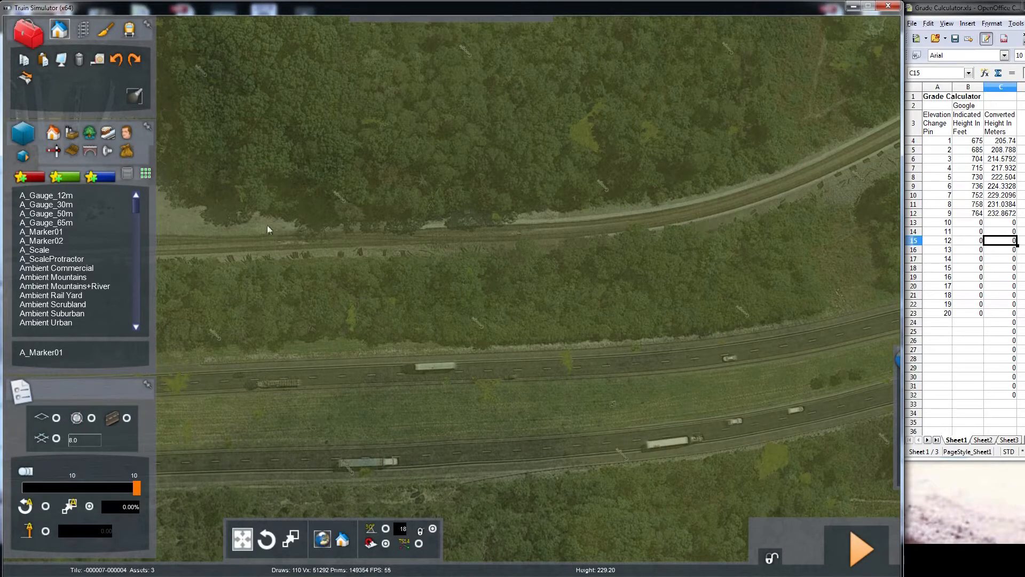
pyautogui.click(83, 234)
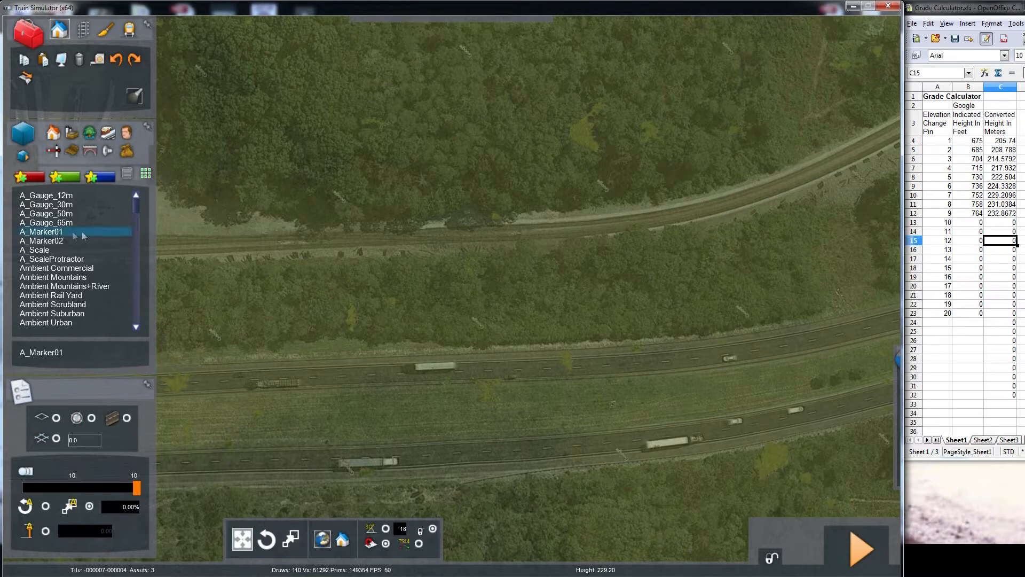
pyautogui.click(510, 226)
pyautogui.press('Escape')
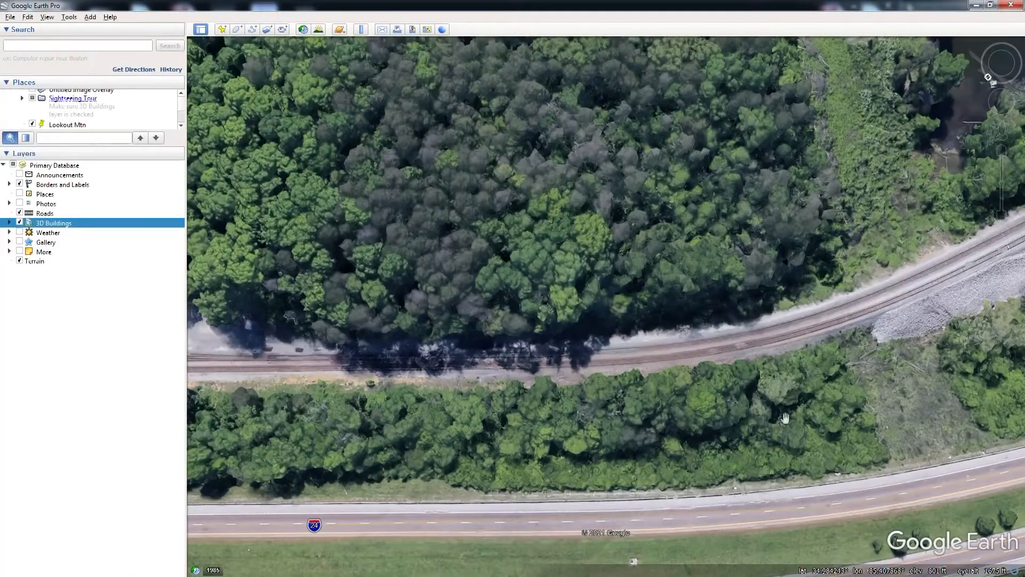
# - Locate the matching start of the curve past the junction in Google Earth and read the track's elevation there
pyautogui.moveTo(648, 419); pyautogui.dragTo(609, 331)
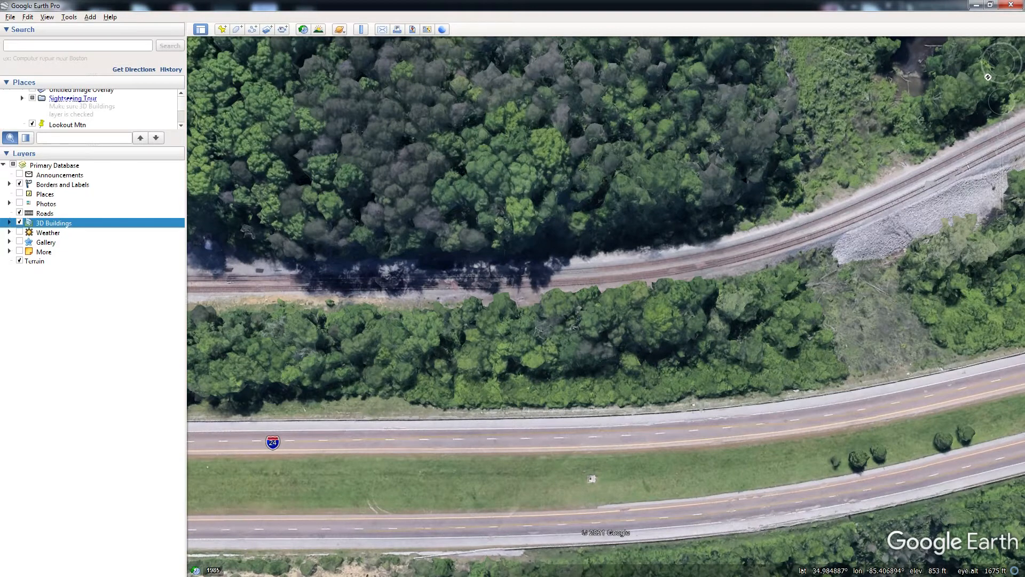
pyautogui.hotkey('alt', 'Tab')
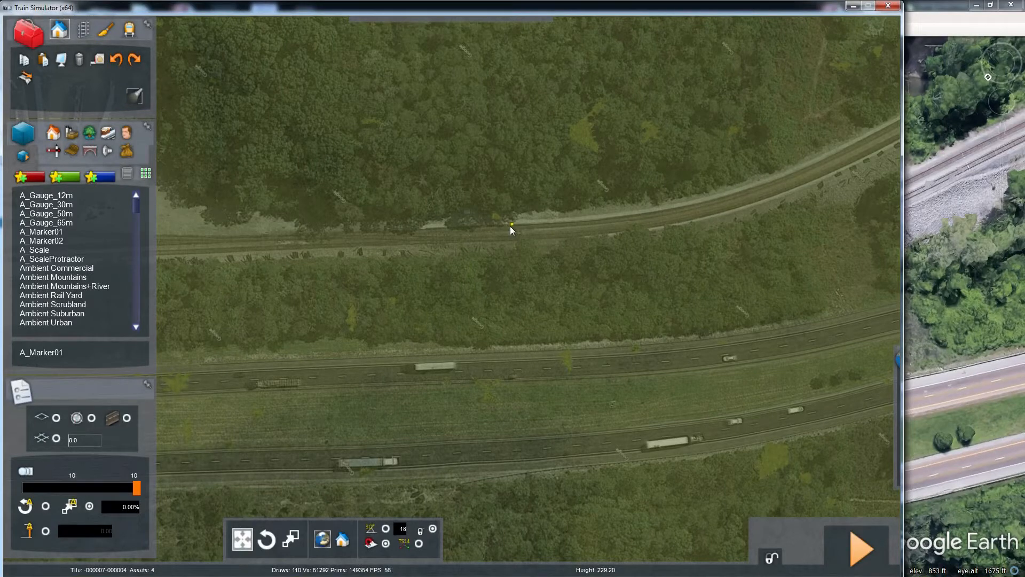
pyautogui.click(853, 6)
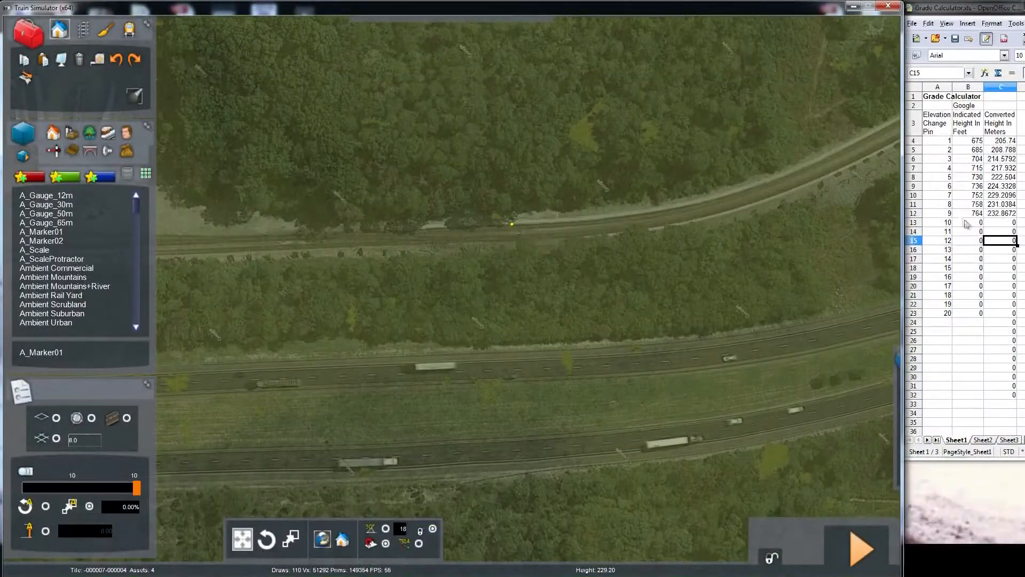
# - Set pin 10's Google indicated height to 776 feet in the Grade Calculator
pyautogui.click(978, 223)
pyautogui.write('776')
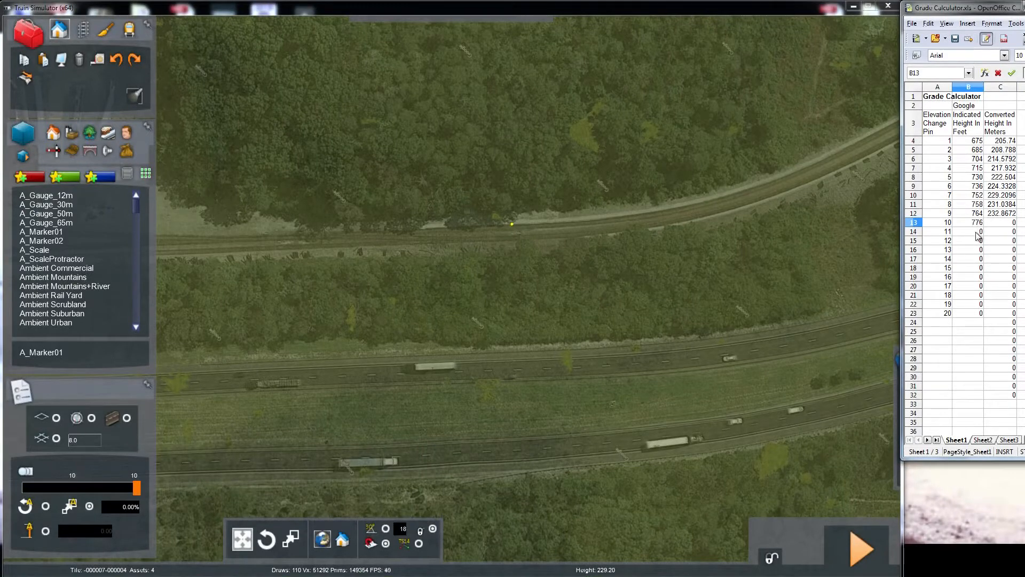
pyautogui.press('Tab')
# - Place another A_Marker01 farther along the main track in Train Simulator, before the crossing near the buildings, and deselect it
pyautogui.moveTo(784, 245); pyautogui.dragTo(734, 247, button='right')
pyautogui.press('Right')
pyautogui.press('Right')
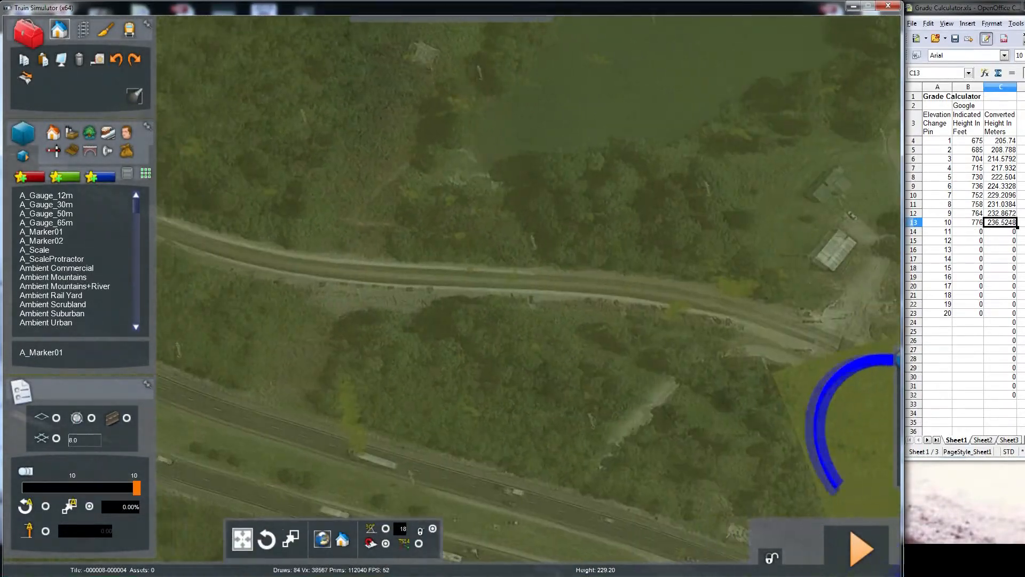
pyautogui.press('Down')
pyautogui.moveTo(487, 321)
pyautogui.mouseDown(button='right')
pyautogui.moveTo(443, 320)
pyautogui.moveTo(486, 320)
pyautogui.mouseUp(button='right')
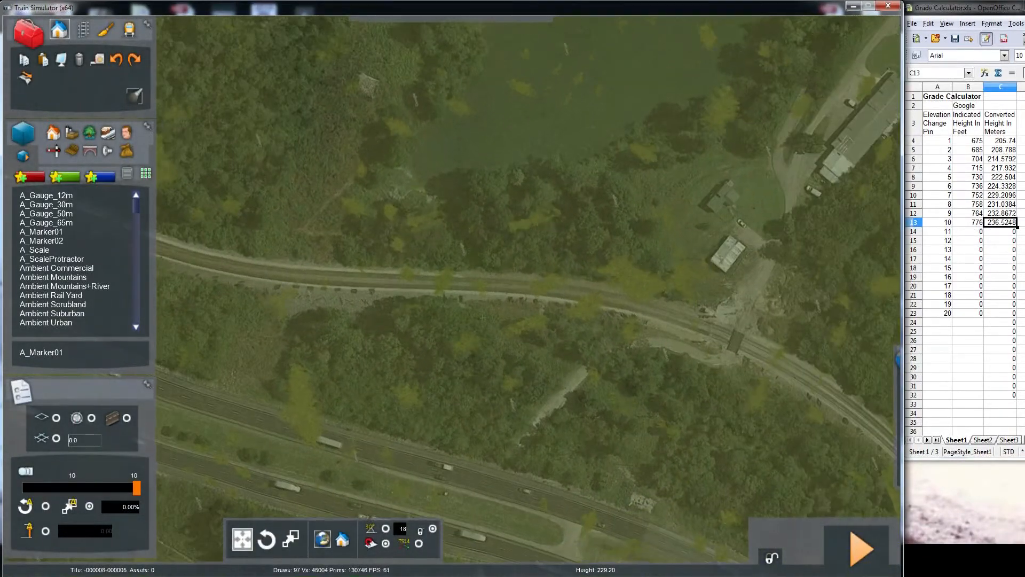
pyautogui.press('Up')
pyautogui.press('Up')
pyautogui.moveTo(772, 249); pyautogui.dragTo(780, 249, button='right')
pyautogui.press('Left')
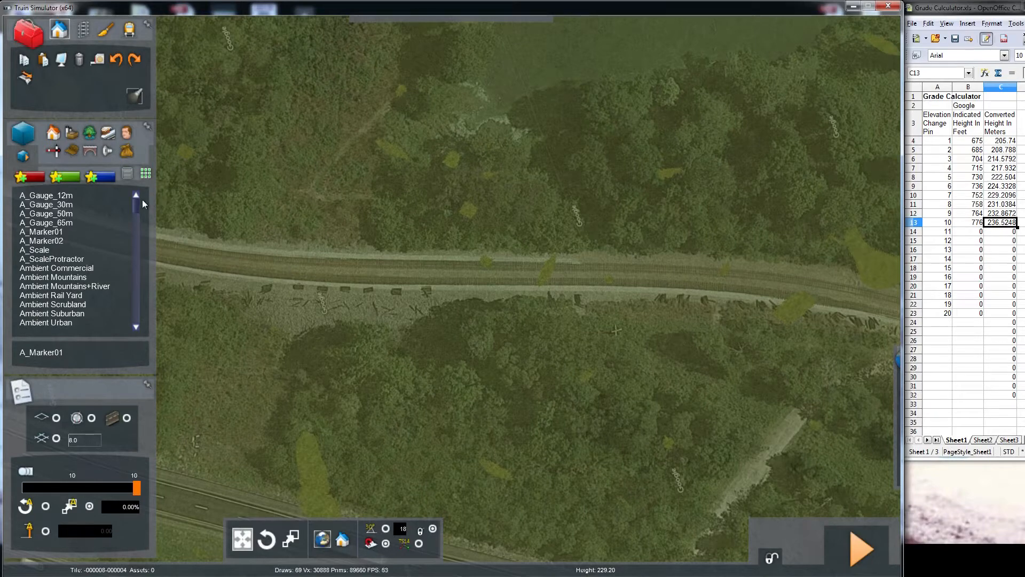
pyautogui.click(49, 233)
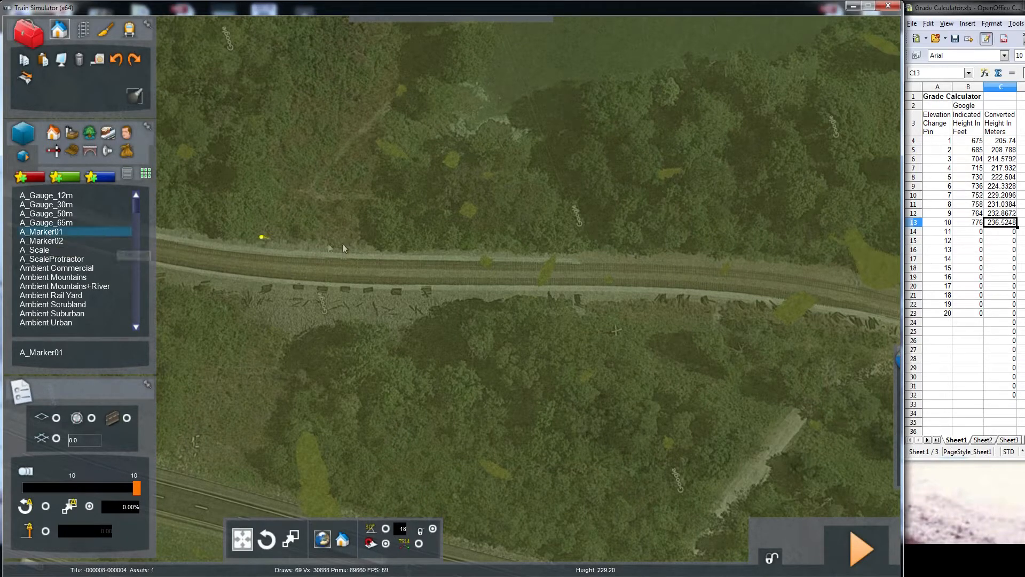
pyautogui.click(505, 264)
pyautogui.scroll(-5, 505, 264)
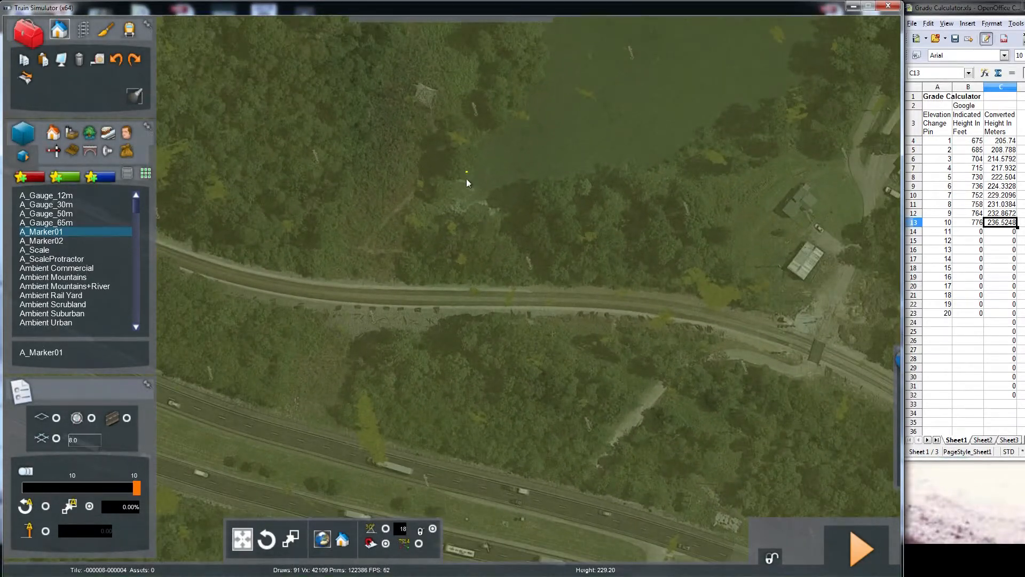
pyautogui.click(483, 294)
pyautogui.rightClick(579, 197)
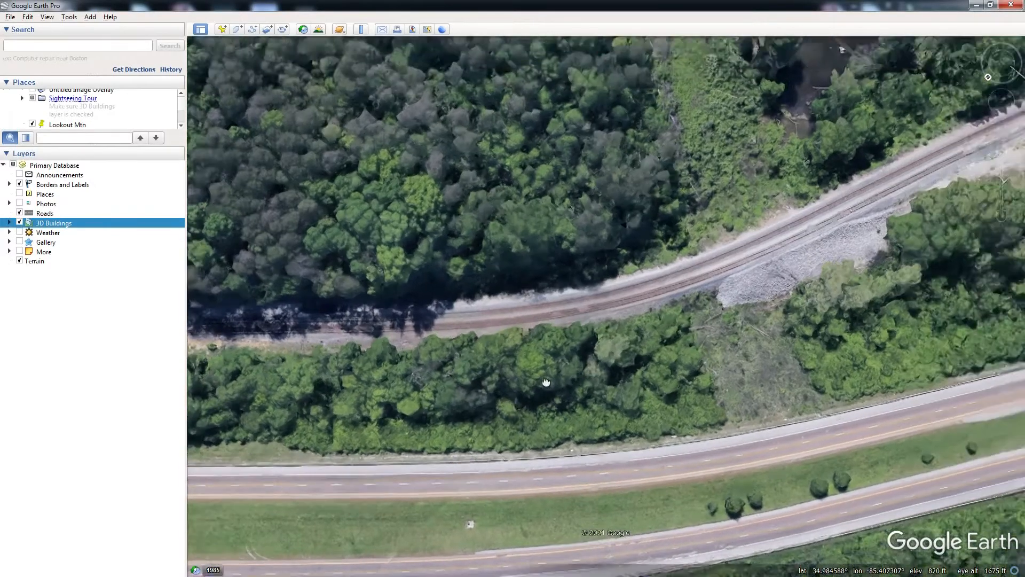
# - Locate the matching spot before the crossing near the buildings in Google Earth, compare it with Train Simulator, and read the track's elevation
pyautogui.moveTo(545, 382); pyautogui.dragTo(252, 466)
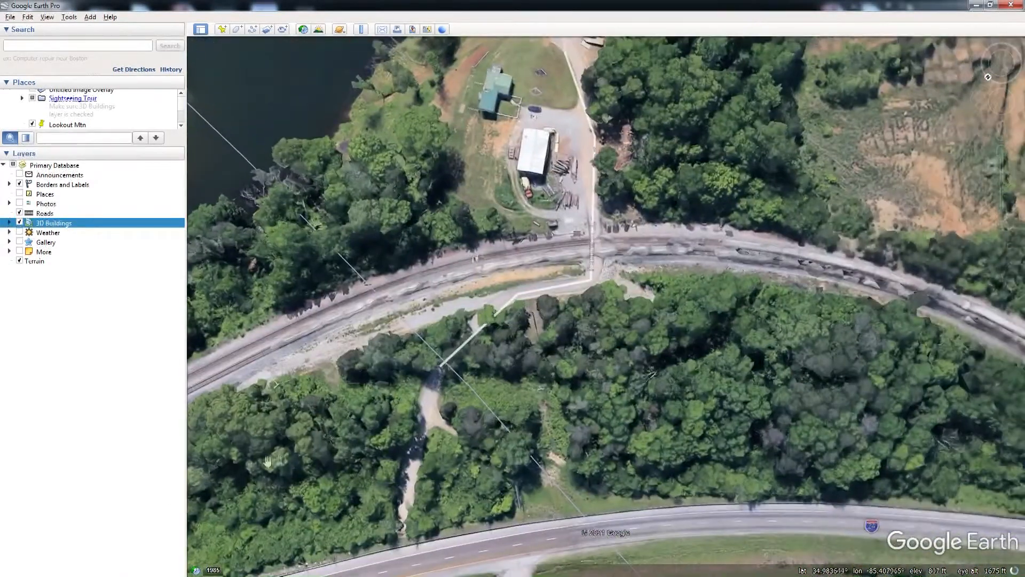
pyautogui.moveTo(1013, 75)
pyautogui.moveTo(1012, 75); pyautogui.dragTo(970, 83)
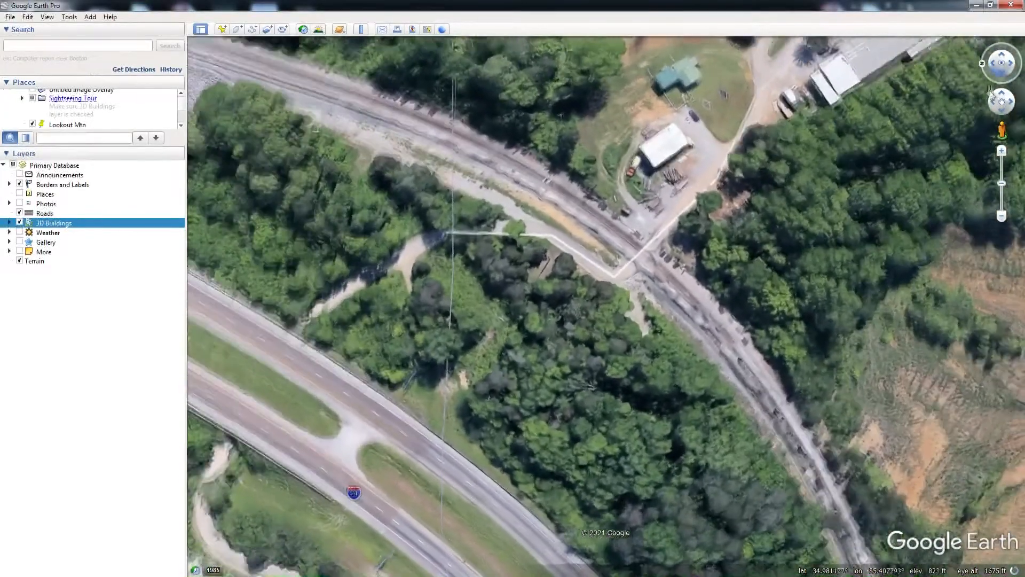
pyautogui.moveTo(606, 414); pyautogui.dragTo(981, 564)
pyautogui.moveTo(711, 398); pyautogui.dragTo(686, 498)
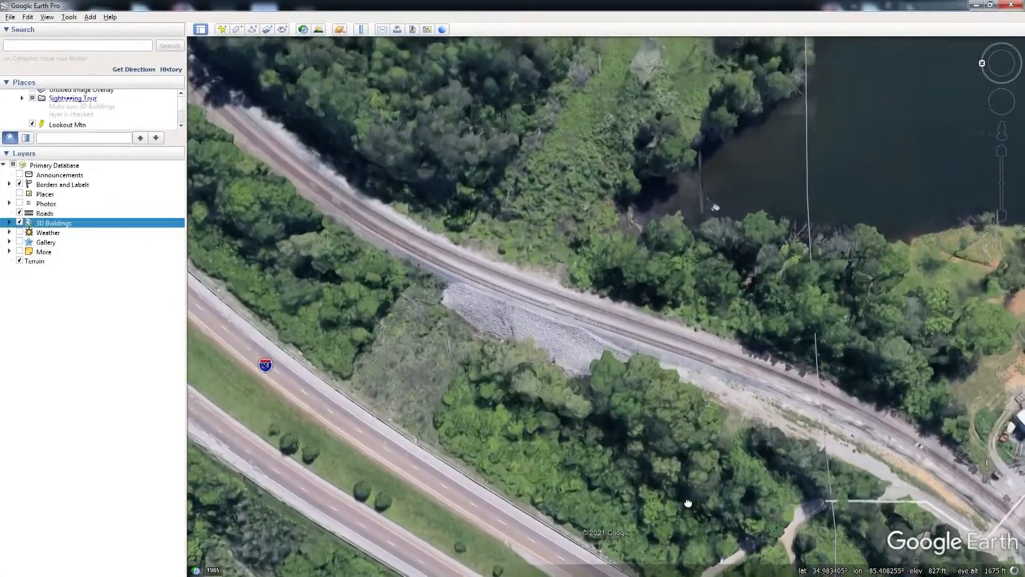
pyautogui.moveTo(993, 80)
pyautogui.moveTo(993, 80); pyautogui.dragTo(998, 83)
pyautogui.scroll(-3, 806, 256)
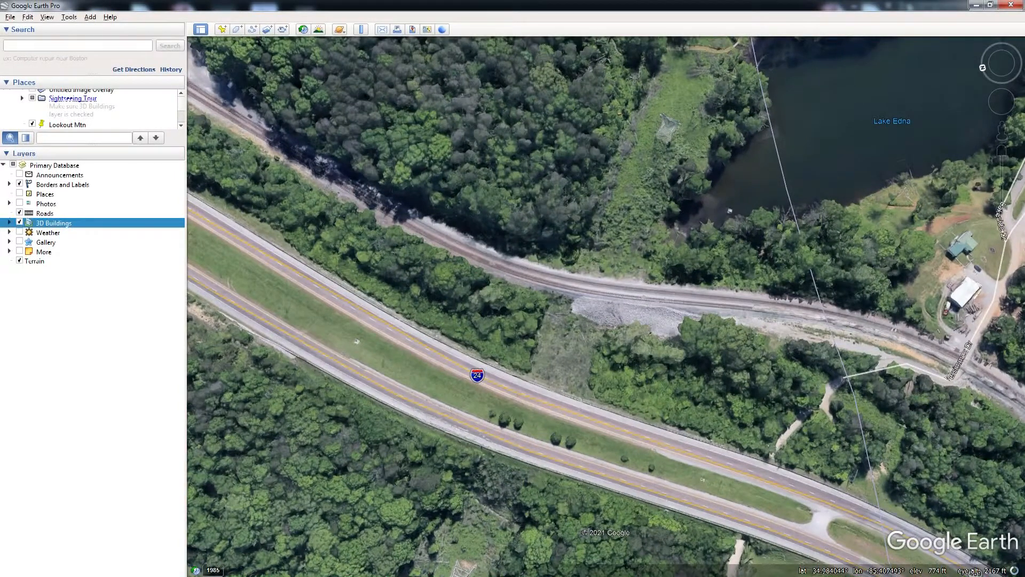
pyautogui.hotkey('alt', 'Tab')
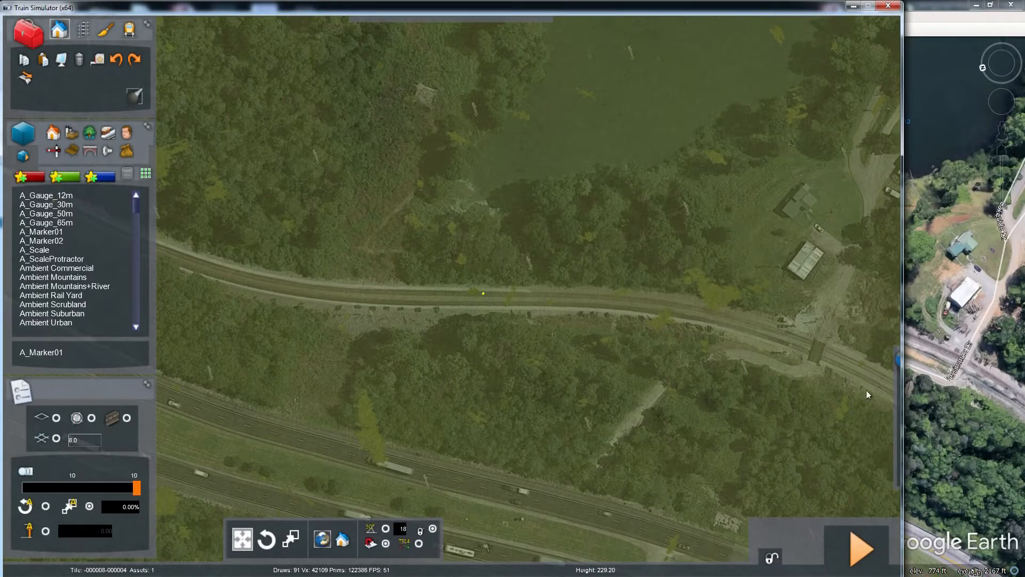
pyautogui.moveTo(836, 385)
pyautogui.moveTo(826, 387)
pyautogui.mouseDown()
pyautogui.moveTo(848, 391)
pyautogui.moveTo(838, 389)
pyautogui.mouseUp()
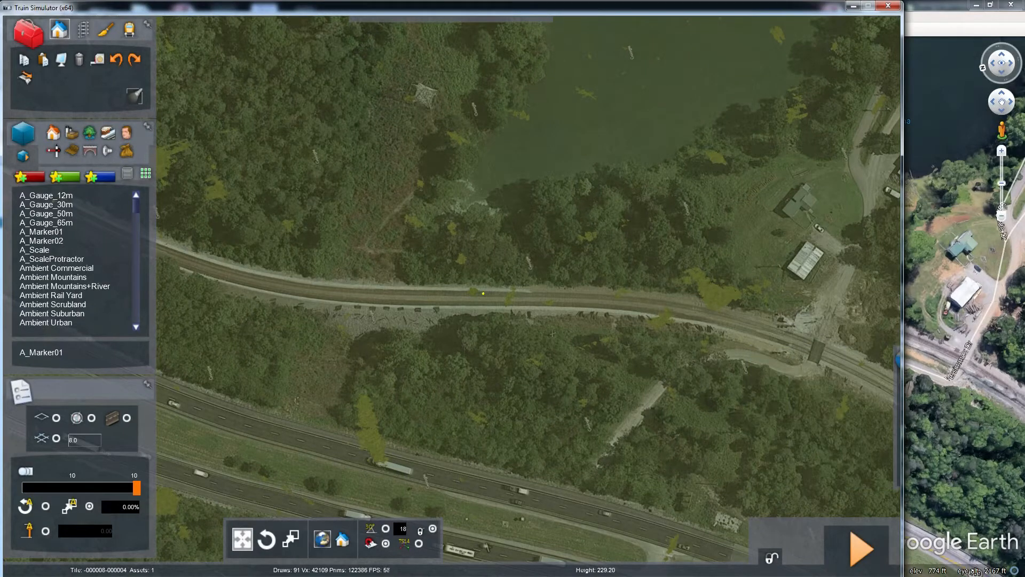
pyautogui.click(924, 114)
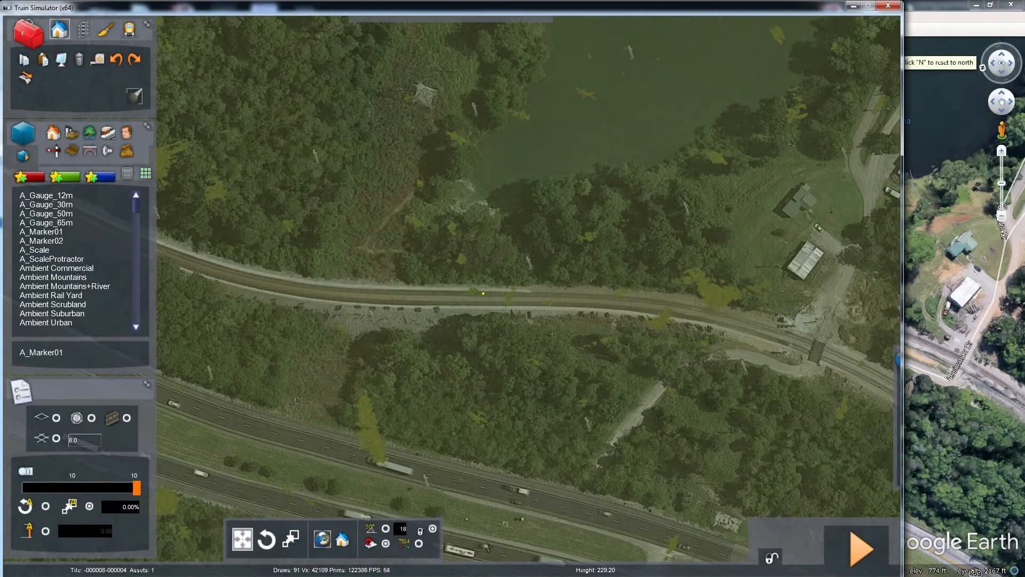
# - Set pin 11's Google indicated height to 780 feet in the Grade Calculator
pyautogui.hotkey('alt', 'Tab')
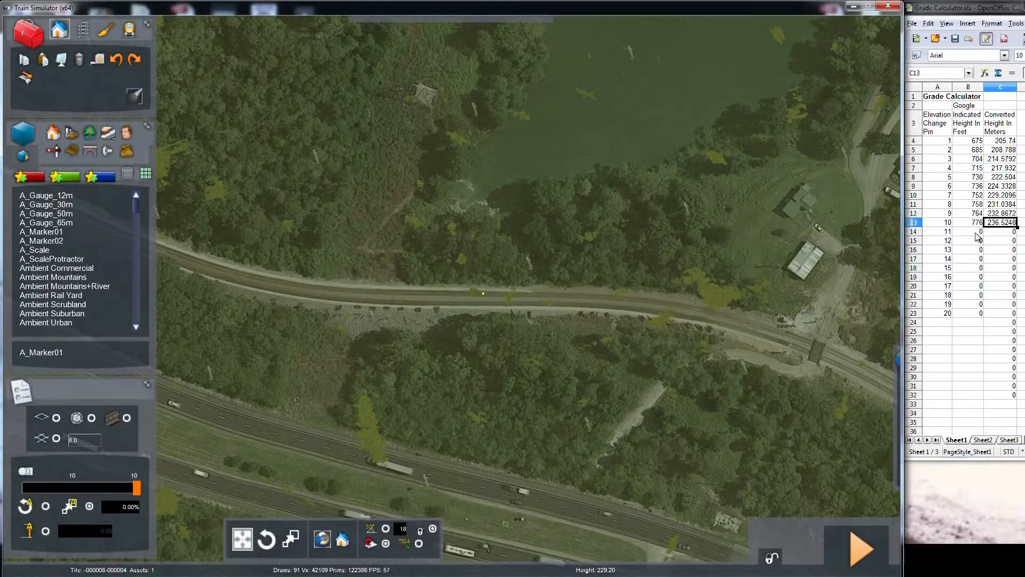
pyautogui.click(976, 233)
pyautogui.write('780')
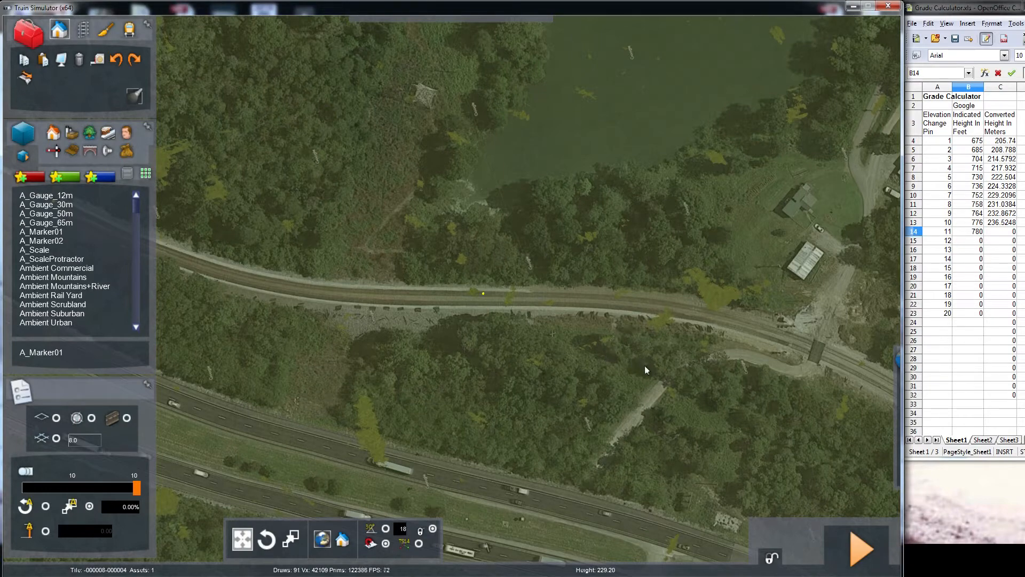
# - Place another A_Marker01 in Train Simulator on the main track just beyond the highway overpasses, beside the cleared embankment
pyautogui.press('Right')
pyautogui.moveTo(654, 371); pyautogui.dragTo(819, 372, button='right')
pyautogui.press('Right')
pyautogui.press('Right')
pyautogui.press('Right')
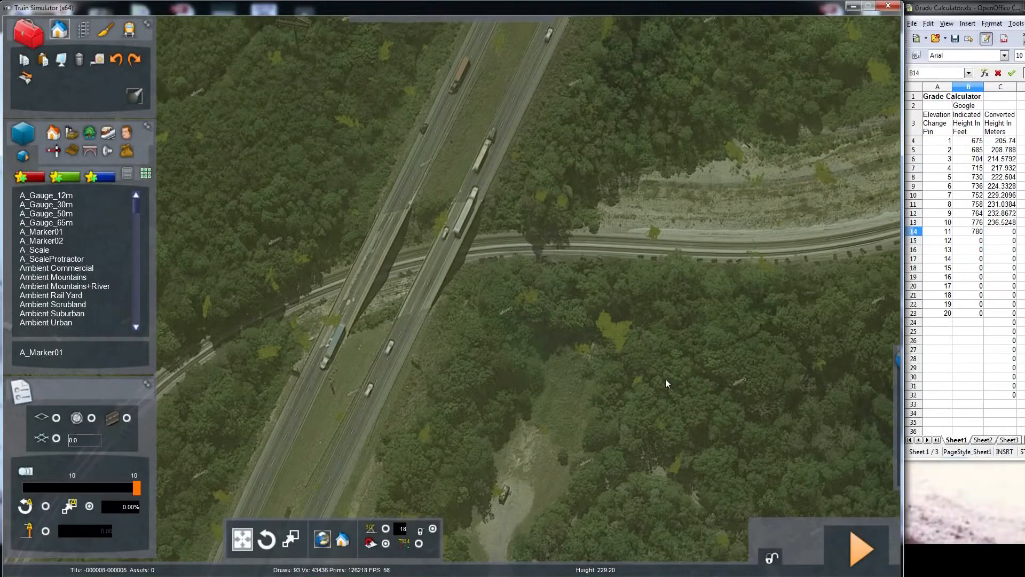
pyautogui.press('Up')
pyautogui.moveTo(657, 395); pyautogui.dragTo(672, 396, button='right')
pyautogui.press('Right')
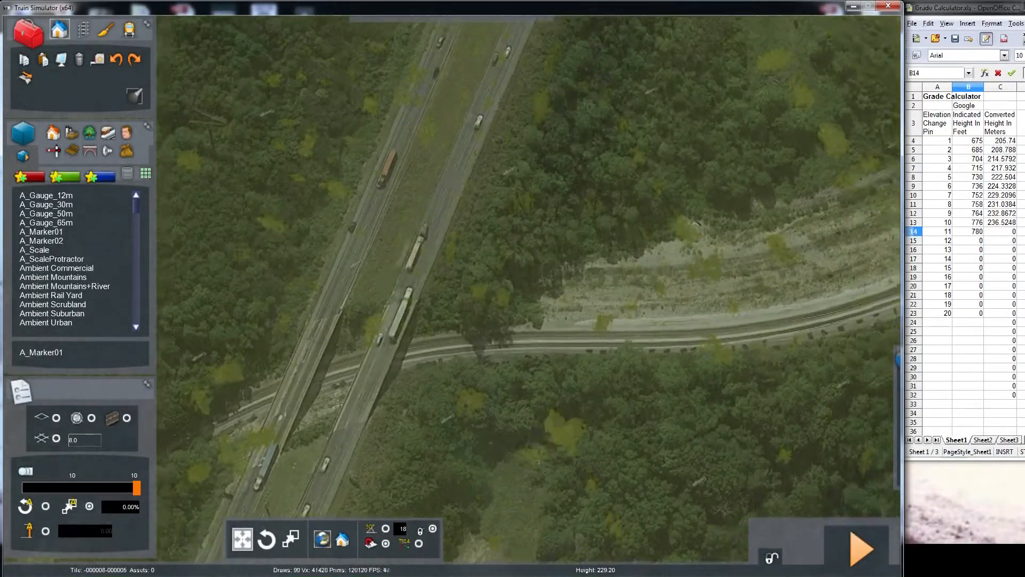
pyautogui.press('Right')
pyautogui.scroll(3, 657, 394)
pyautogui.scroll(-2, 657, 394)
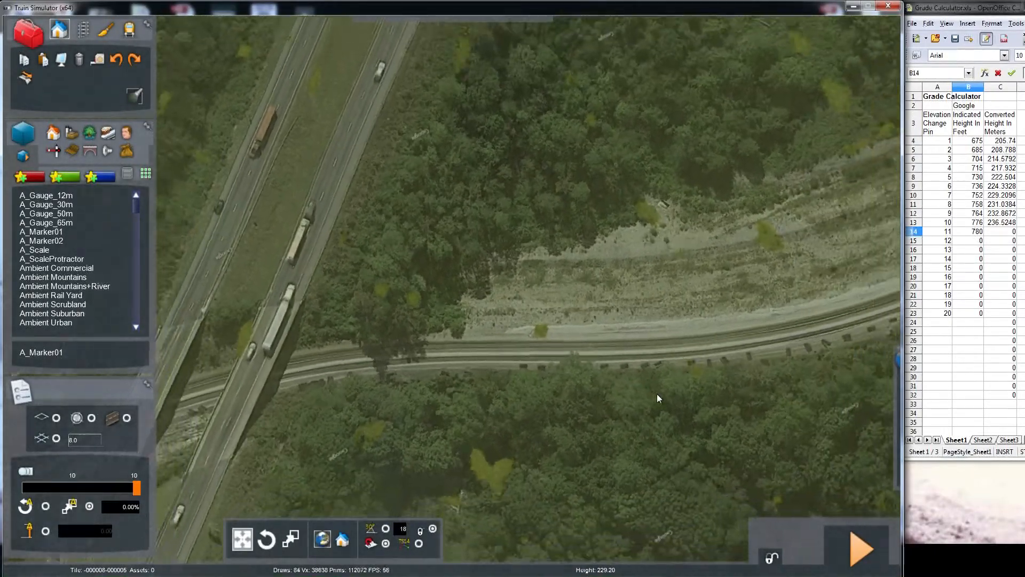
pyautogui.press('Right')
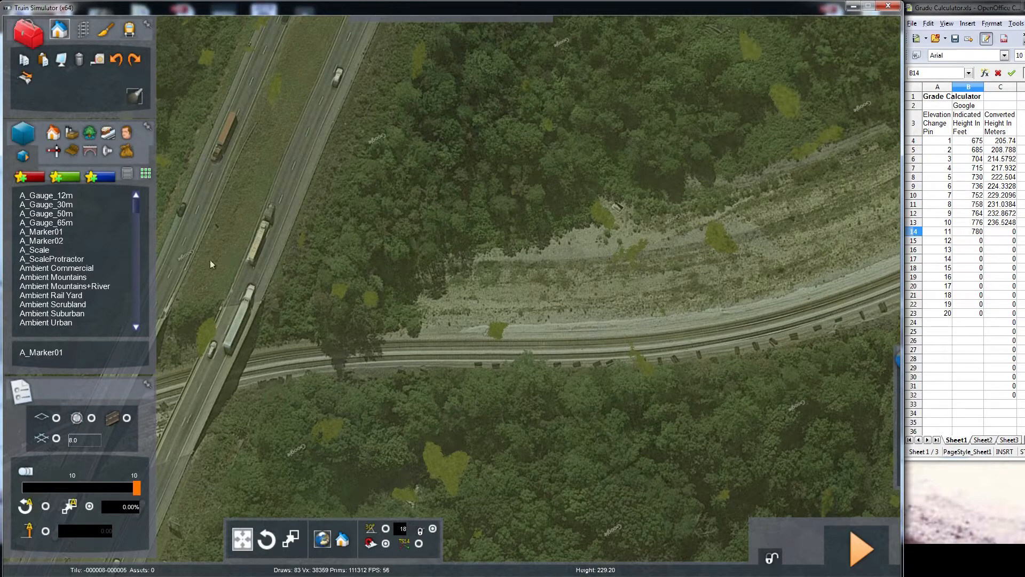
pyautogui.click(58, 232)
pyautogui.click(425, 307)
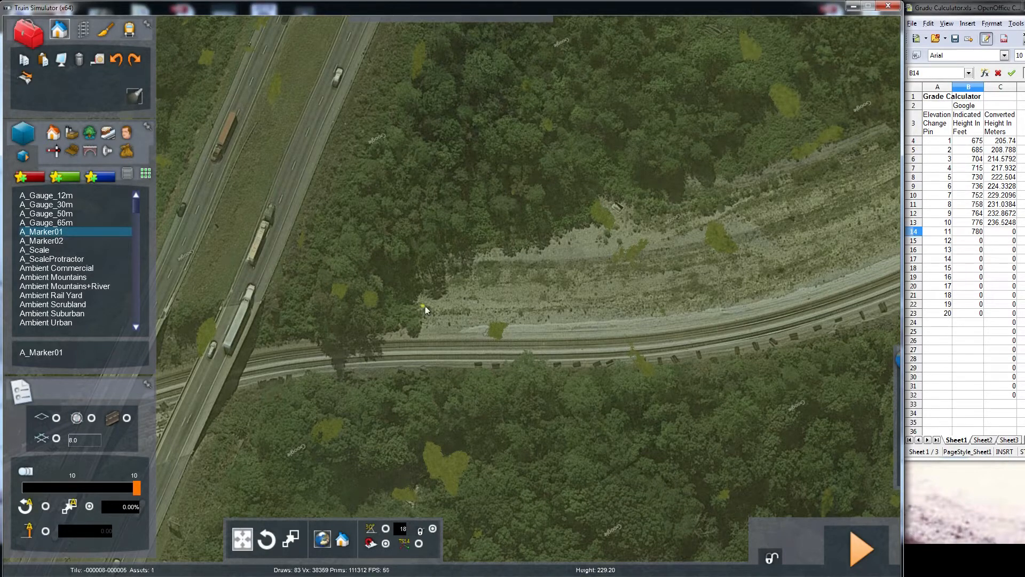
pyautogui.click(492, 344)
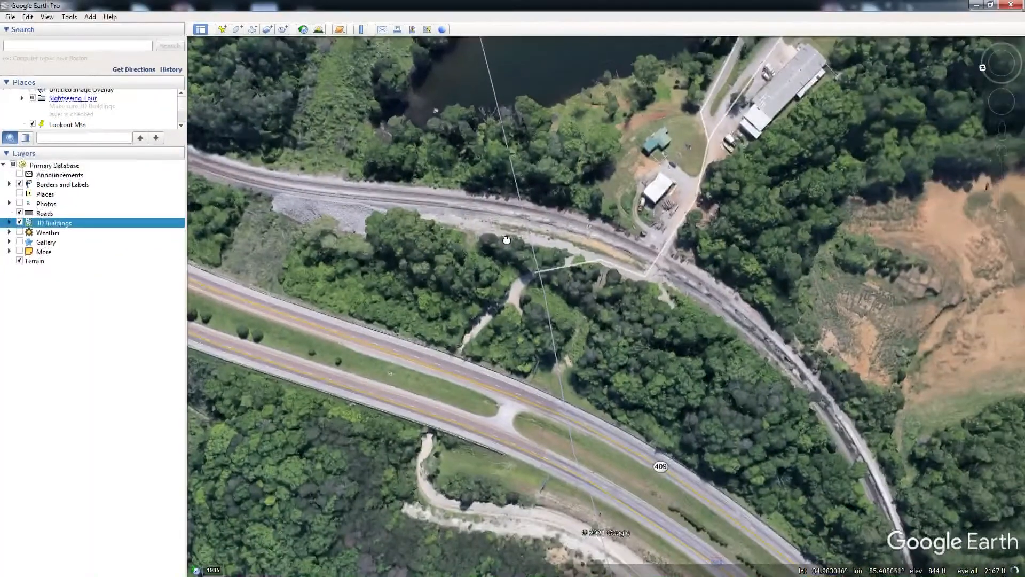
# - Locate the matching stretch of track beside the highway overpasses in Google Earth and read its elevation
pyautogui.moveTo(987, 65)
pyautogui.moveTo(982, 67); pyautogui.dragTo(1009, 80)
pyautogui.moveTo(896, 93); pyautogui.dragTo(532, 263)
pyautogui.moveTo(705, 263); pyautogui.dragTo(533, 254)
pyautogui.moveTo(984, 69)
pyautogui.mouseDown()
pyautogui.moveTo(994, 74)
pyautogui.moveTo(984, 72)
pyautogui.mouseUp()
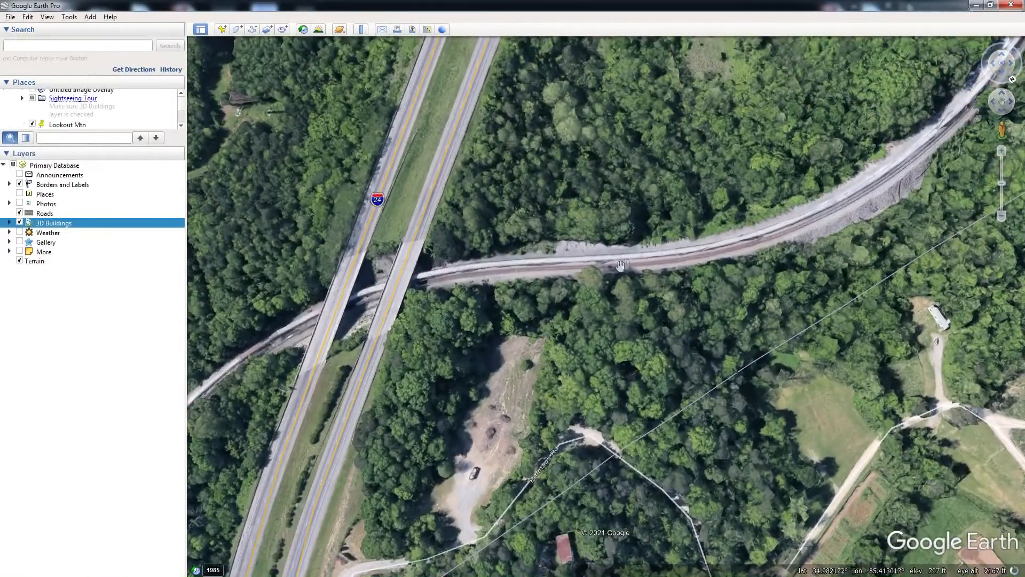
pyautogui.moveTo(617, 281); pyautogui.dragTo(621, 318)
pyautogui.moveTo(535, 302); pyautogui.dragTo(533, 298)
pyautogui.scroll(3, 533, 299)
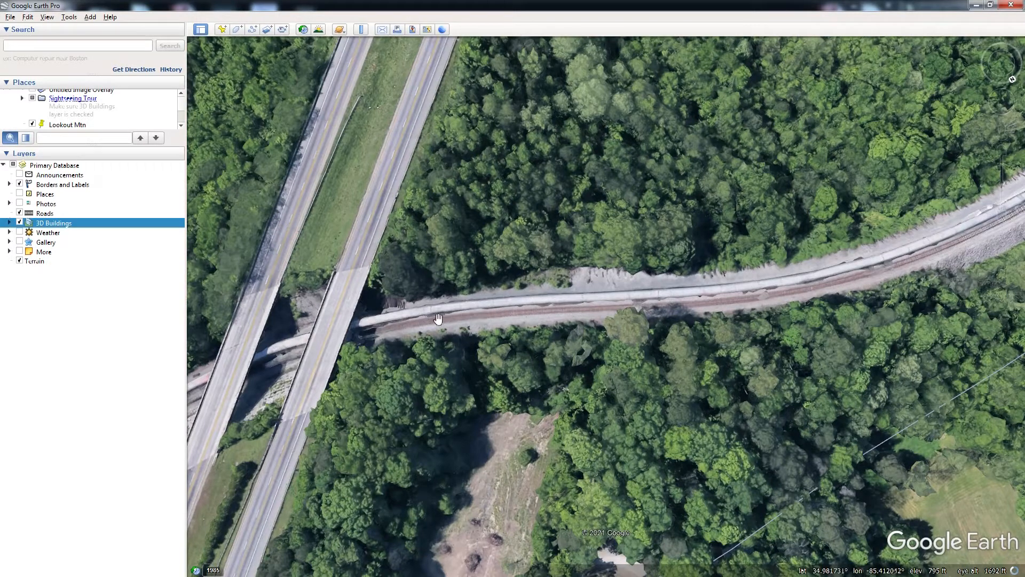
pyautogui.moveTo(395, 328); pyautogui.dragTo(399, 326)
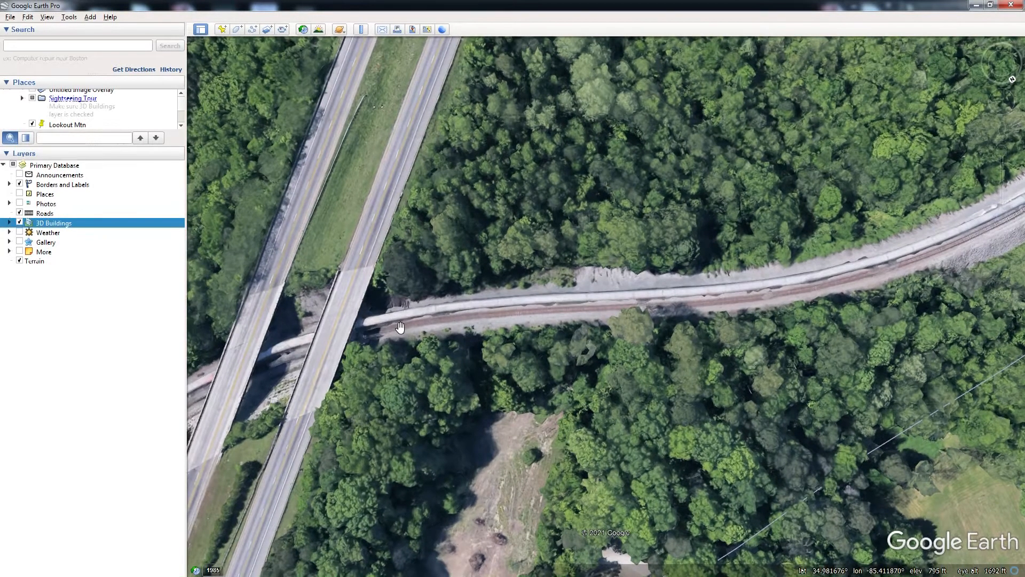
# - Compare the overpass area with the 3D Buildings layer off and on, and trace the track back past the crossing near the lake
pyautogui.click(20, 222)
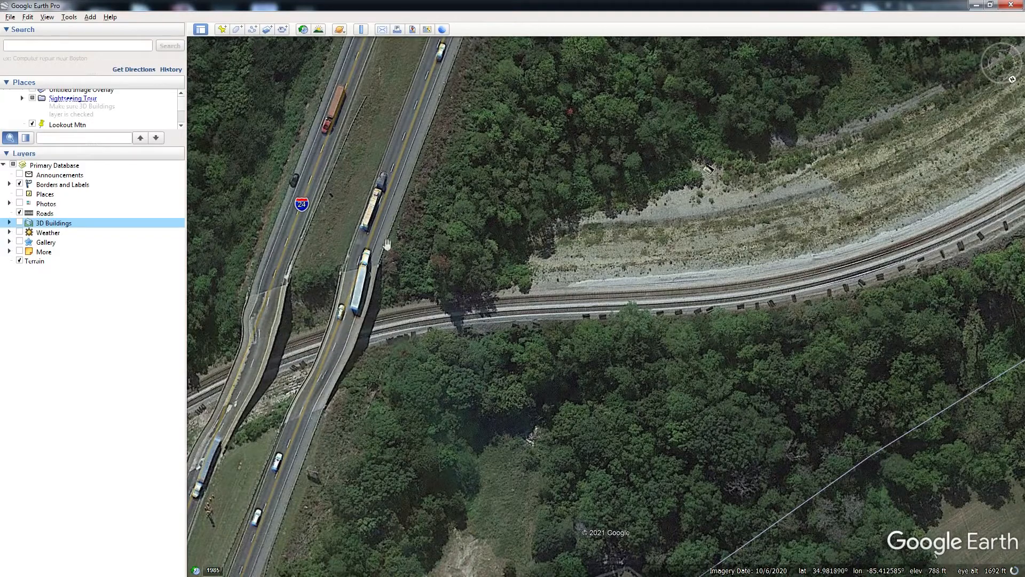
pyautogui.click(20, 223)
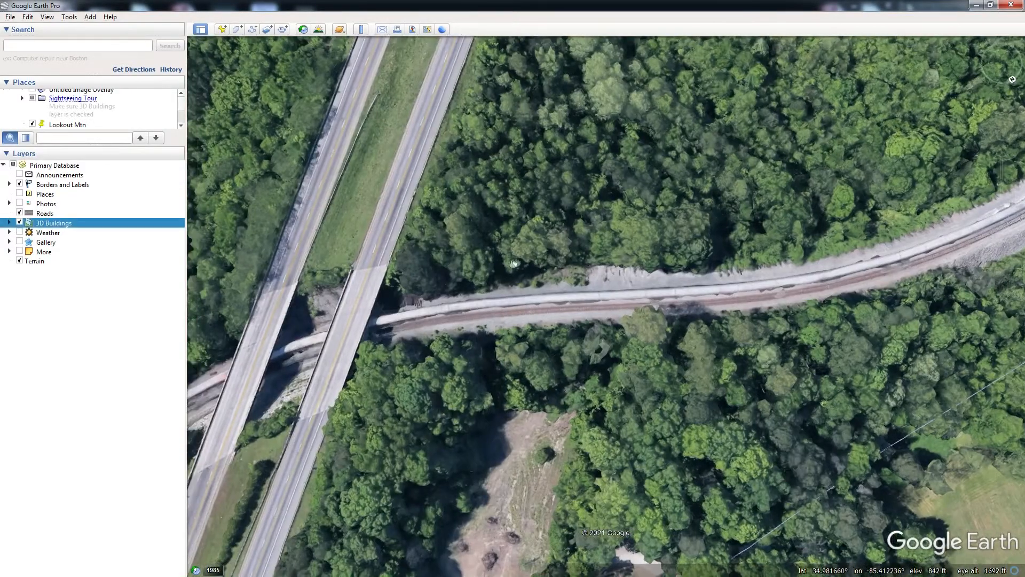
pyautogui.moveTo(513, 263); pyautogui.dragTo(685, 167)
pyautogui.moveTo(419, 336); pyautogui.dragTo(616, 130)
pyautogui.moveTo(418, 394); pyautogui.dragTo(517, 258)
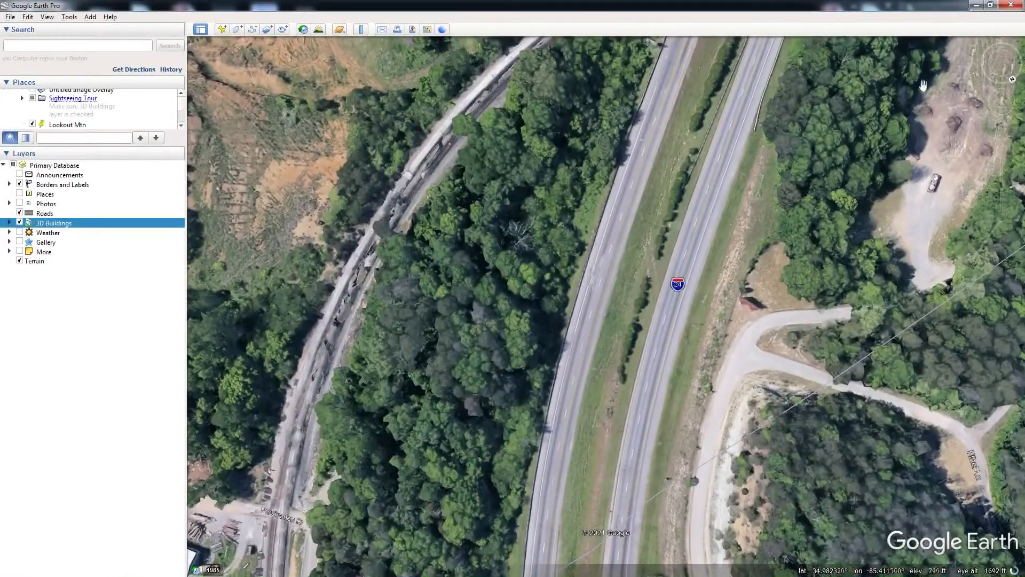
pyautogui.moveTo(987, 77); pyautogui.dragTo(980, 63)
pyautogui.moveTo(396, 163); pyautogui.dragTo(528, 305)
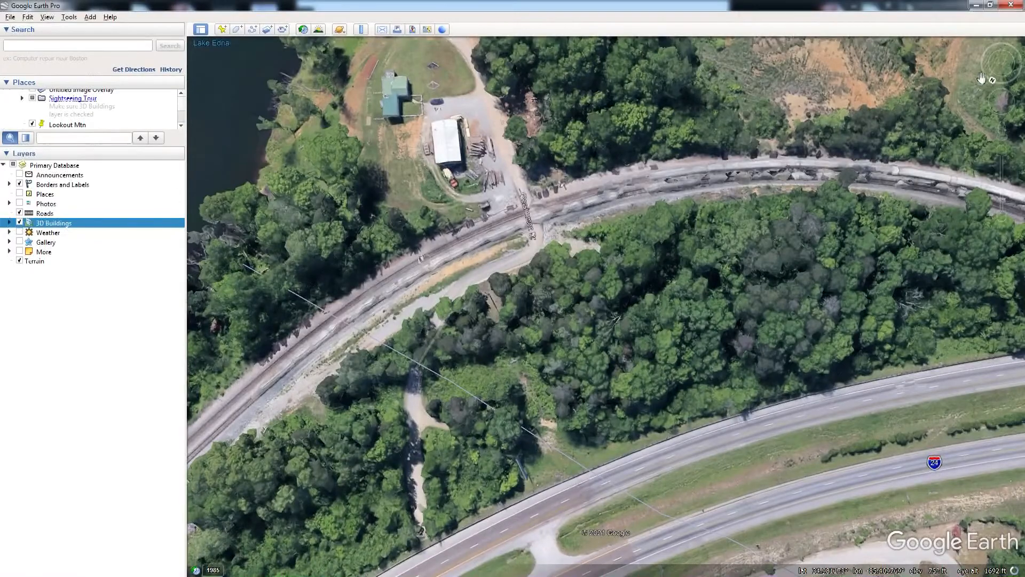
pyautogui.moveTo(986, 76); pyautogui.dragTo(982, 62)
pyautogui.moveTo(600, 292); pyautogui.dragTo(409, 228)
pyautogui.moveTo(990, 78); pyautogui.dragTo(563, 202)
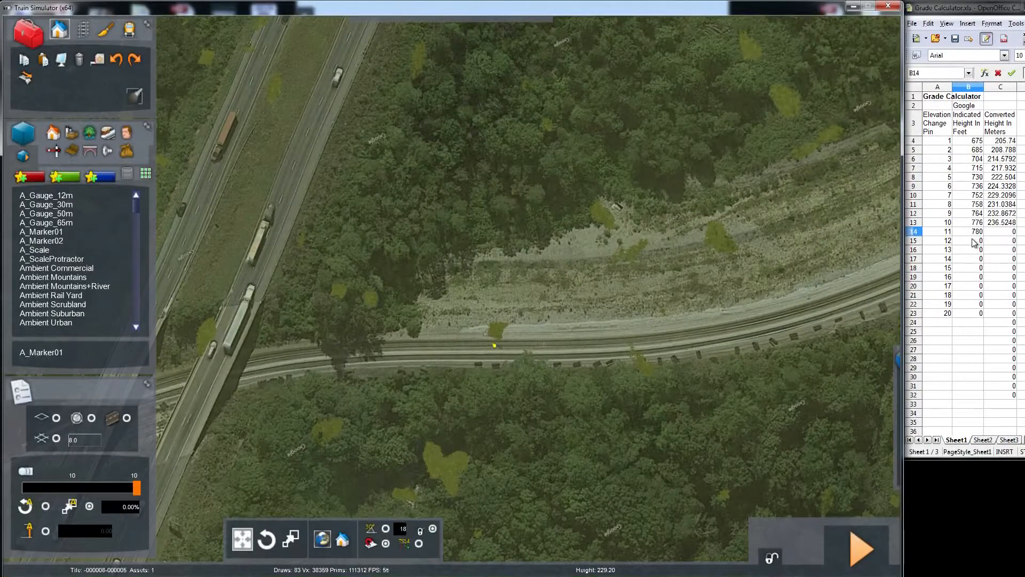
# - Set pin 12's Google indicated height to 795 feet in the Grade Calculator
pyautogui.click(974, 241)
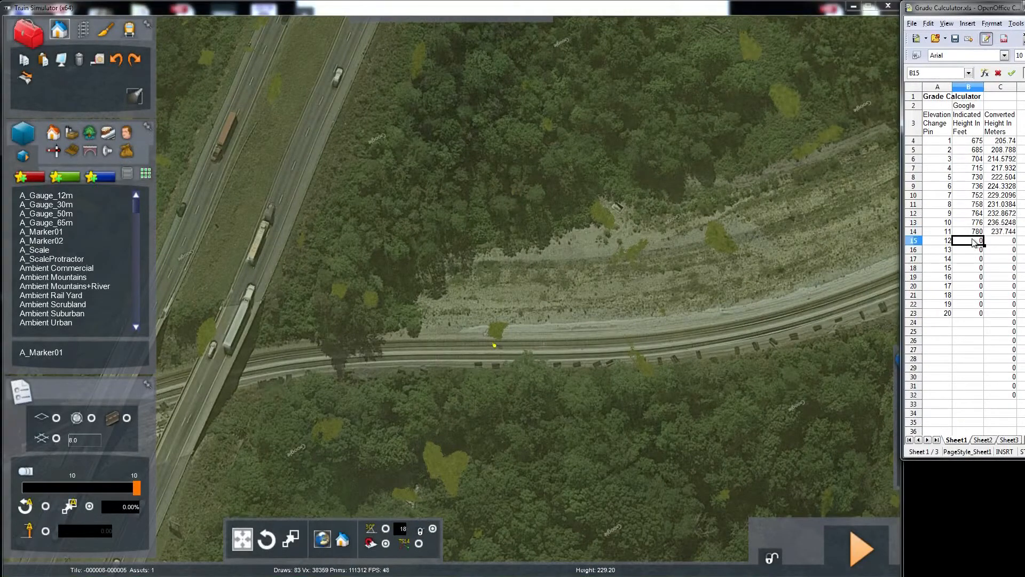
pyautogui.write('7')
# - Return along the route in Train Simulator to the marker at the end of the already laid track
pyautogui.moveTo(590, 234)
pyautogui.mouseDown(button='right')
pyautogui.moveTo(555, 214)
pyautogui.moveTo(484, 88)
pyautogui.moveTo(432, 96)
pyautogui.moveTo(306, 16)
pyautogui.mouseUp(button='right')
pyautogui.press('Up')
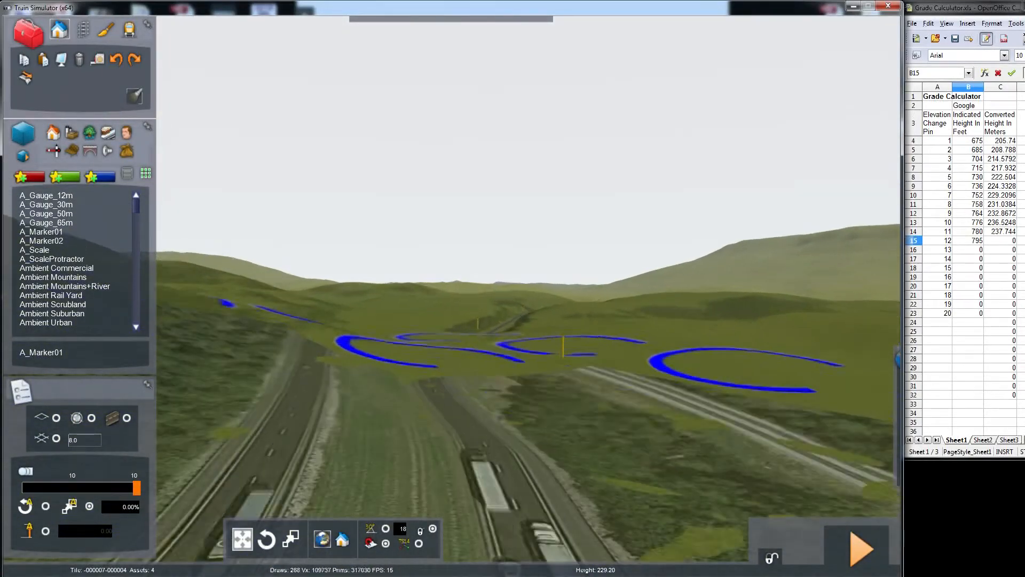
pyautogui.press('Up')
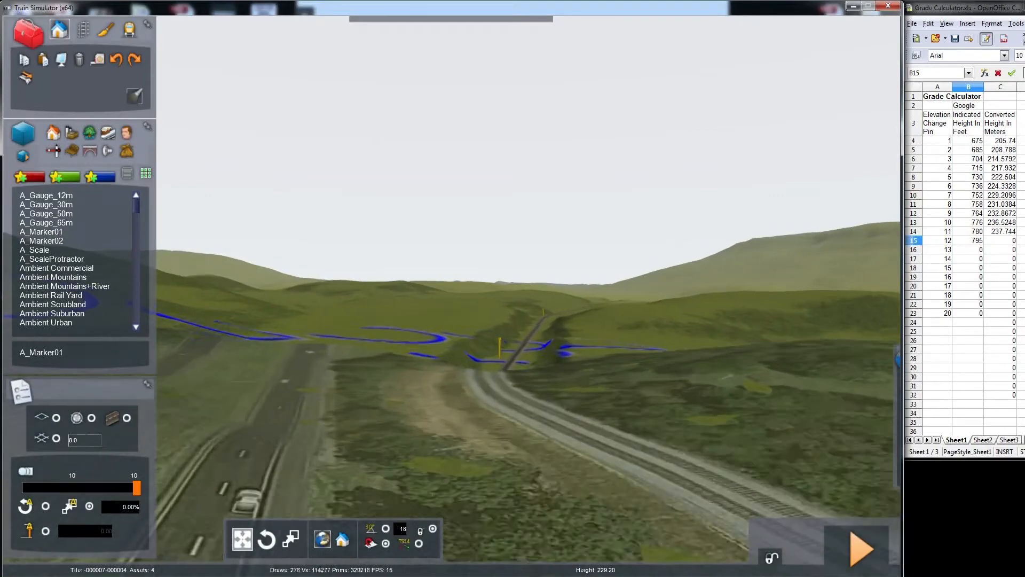
pyautogui.press('Up')
pyautogui.moveTo(306, 16); pyautogui.dragTo(537, 194, button='right')
pyautogui.press('Up')
pyautogui.press('Up')
pyautogui.press('Down')
pyautogui.press('Up')
pyautogui.press('Right')
pyautogui.press('Down')
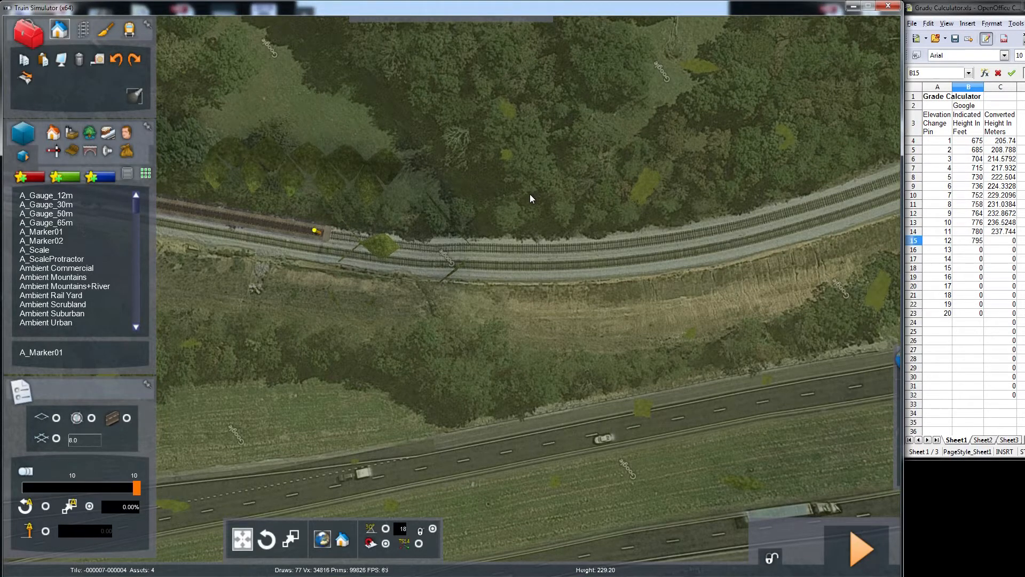
pyautogui.moveTo(529, 194)
pyautogui.mouseDown(button='right')
pyautogui.moveTo(521, 193)
pyautogui.moveTo(537, 194)
pyautogui.mouseUp(button='right')
pyautogui.press('Up')
pyautogui.scroll(-1, 537, 193)
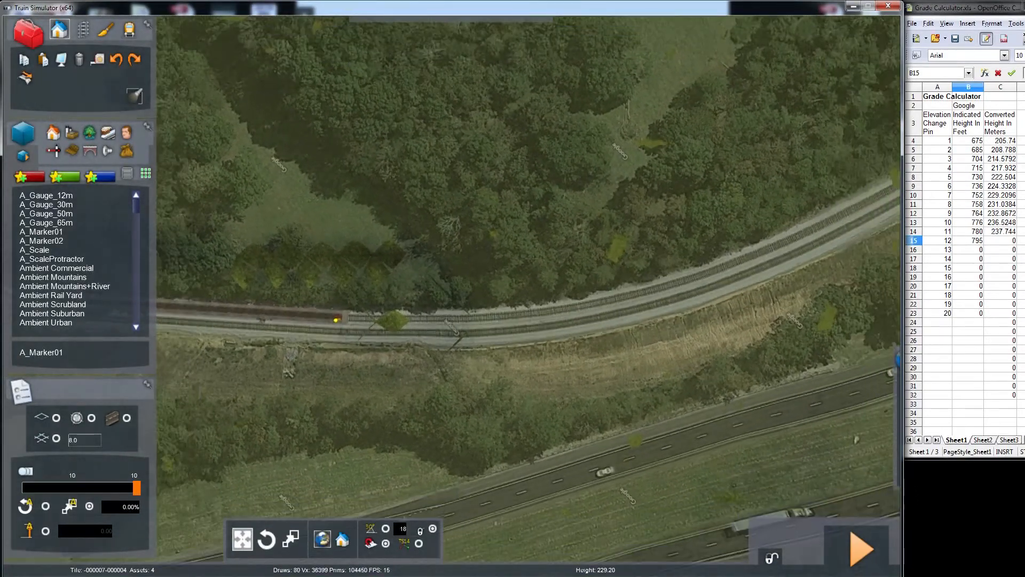
pyautogui.scroll(-1, 451, 293)
pyautogui.press('Left')
pyautogui.scroll(2, 451, 292)
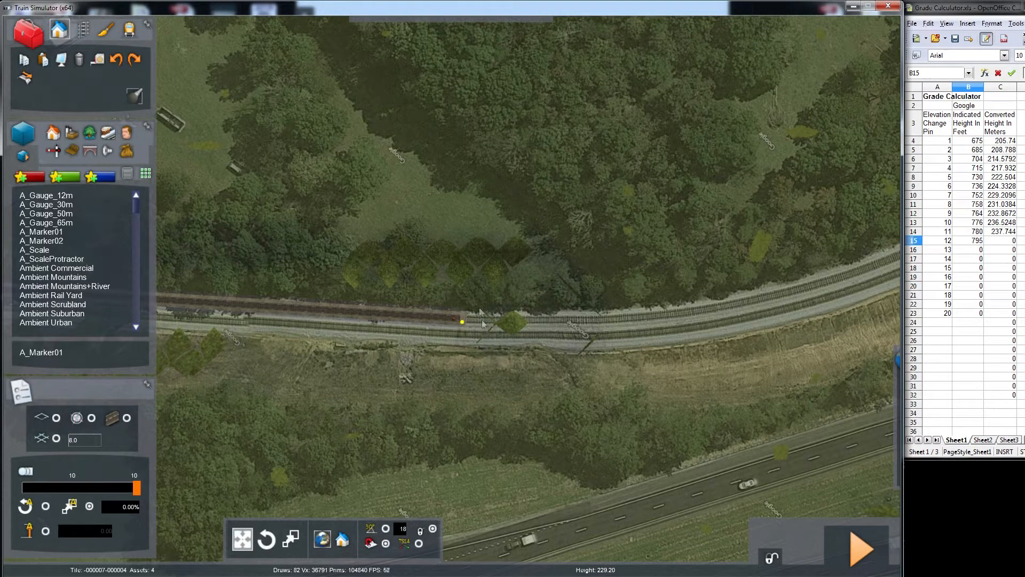
# - Set the gradient for new track to 1 in the track-laying options
pyautogui.click(82, 29)
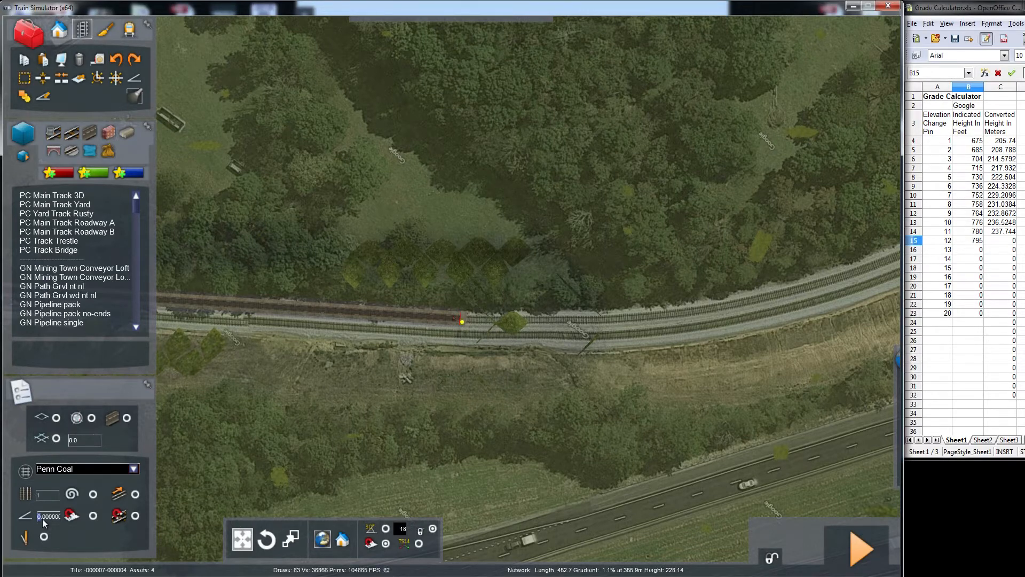
pyautogui.write('1')
pyautogui.press('Return')
# - Choose PC Main Track Yard for laying and set both speed limits to 30 and the line type to Yard
pyautogui.moveTo(437, 405)
pyautogui.mouseDown(button='right')
pyautogui.moveTo(468, 406)
pyautogui.moveTo(459, 394)
pyautogui.moveTo(436, 405)
pyautogui.mouseUp(button='right')
pyautogui.press('Up')
pyautogui.press('Down')
pyautogui.press('Up')
pyautogui.press('Down')
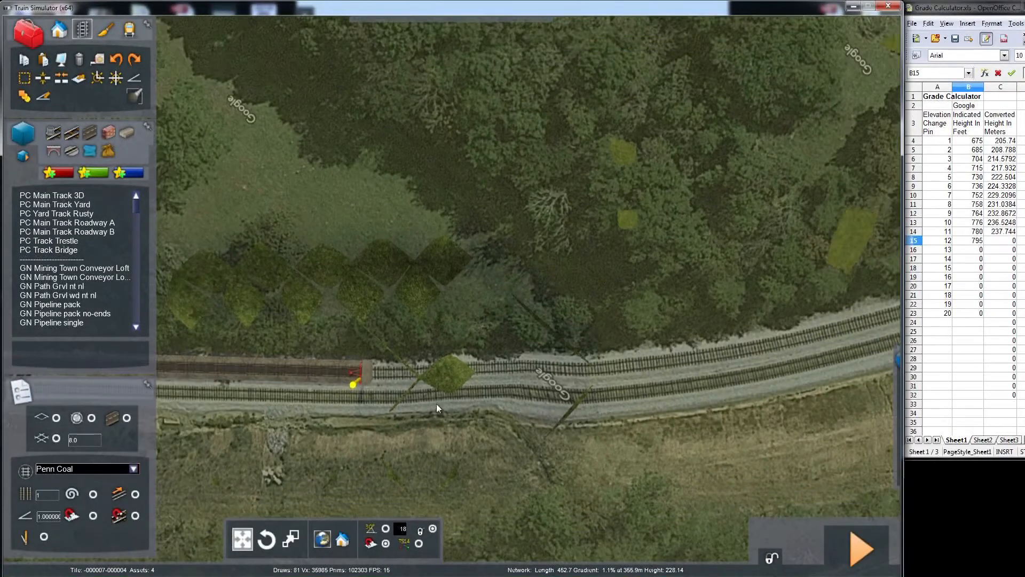
pyautogui.click(89, 206)
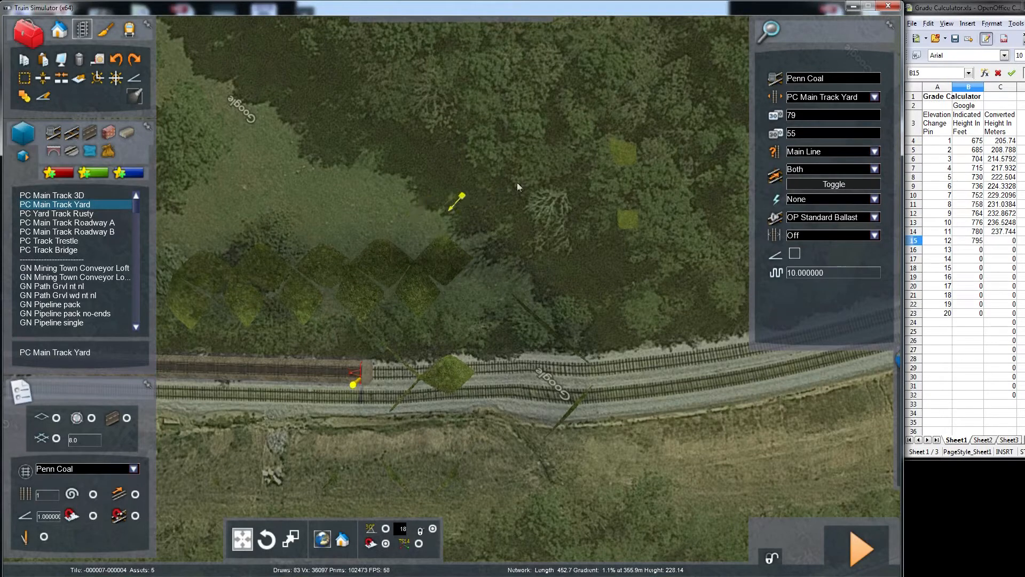
pyautogui.click(788, 115)
pyautogui.click(785, 115)
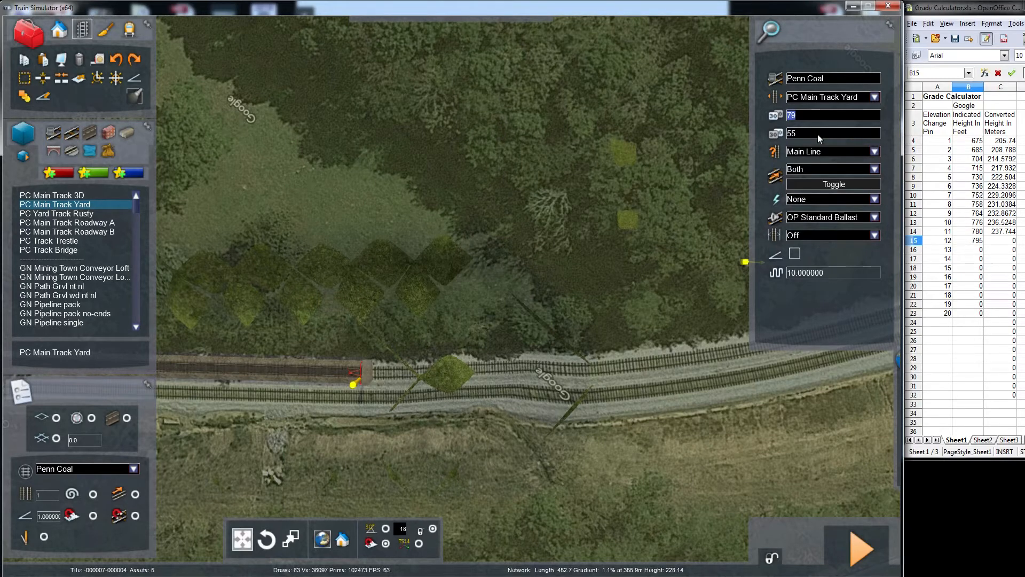
pyautogui.write('30')
pyautogui.moveTo(812, 135); pyautogui.dragTo(788, 138)
pyautogui.write('30')
pyautogui.click(800, 152)
pyautogui.click(800, 179)
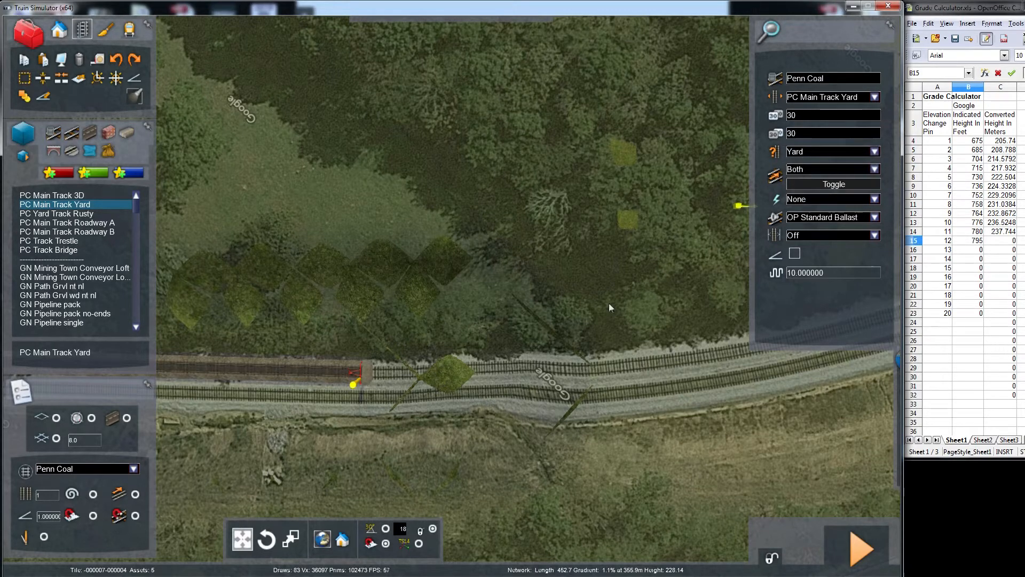
# - Lay curved PC Main Track Yard from the existing track end to the next marker and fit the terrain to it
pyautogui.moveTo(362, 382)
pyautogui.mouseDown()
pyautogui.moveTo(499, 377)
pyautogui.moveTo(334, 386)
pyautogui.moveTo(319, 365)
pyautogui.mouseUp()
pyautogui.moveTo(318, 365); pyautogui.dragTo(288, 365, button='right')
pyautogui.moveTo(443, 364); pyautogui.dragTo(417, 364, button='right')
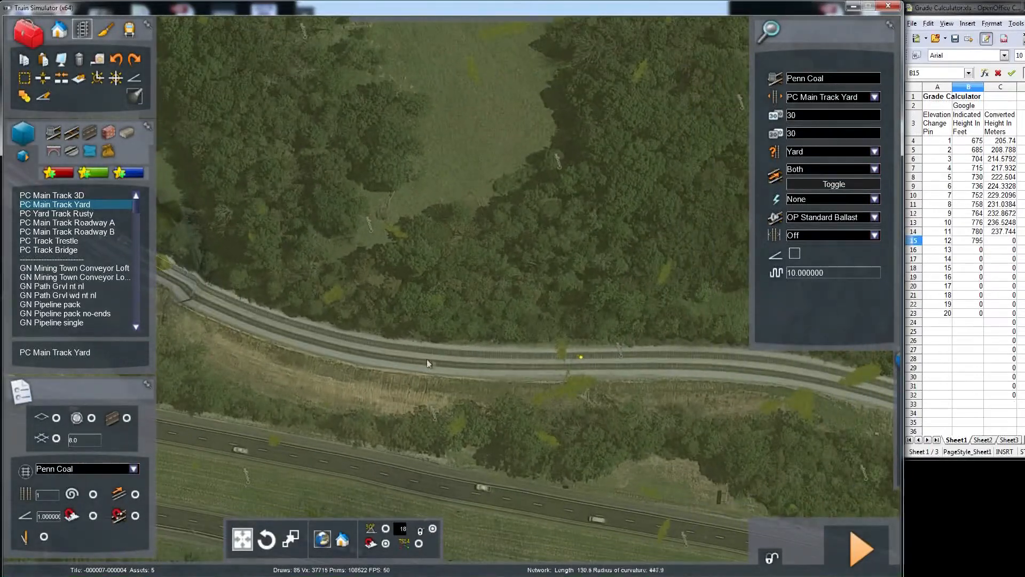
pyautogui.click(579, 357)
pyautogui.press('Left')
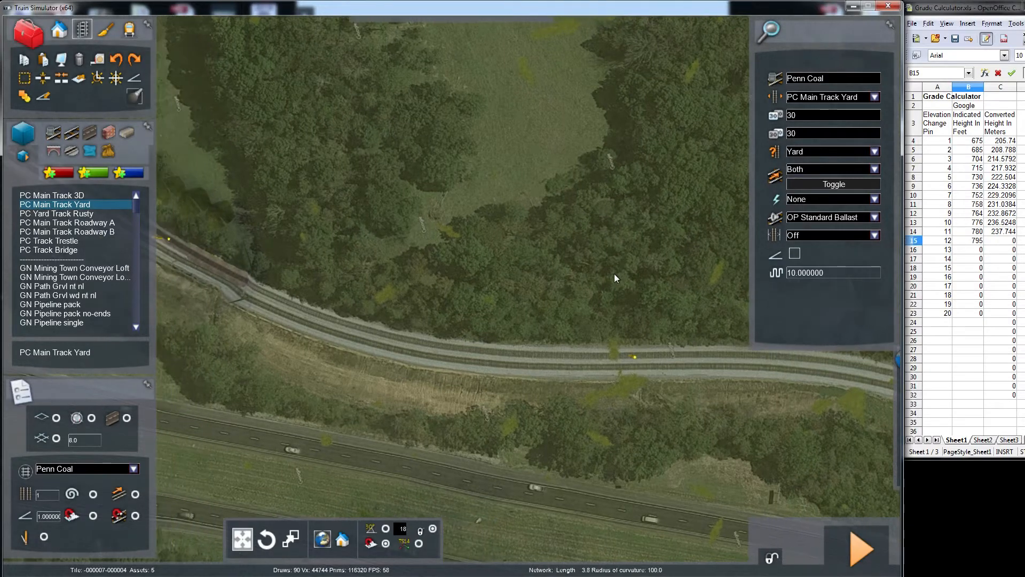
pyautogui.click(106, 31)
pyautogui.moveTo(287, 282)
pyautogui.mouseDown()
pyautogui.moveTo(454, 342)
pyautogui.moveTo(679, 360)
pyautogui.moveTo(414, 350)
pyautogui.mouseUp()
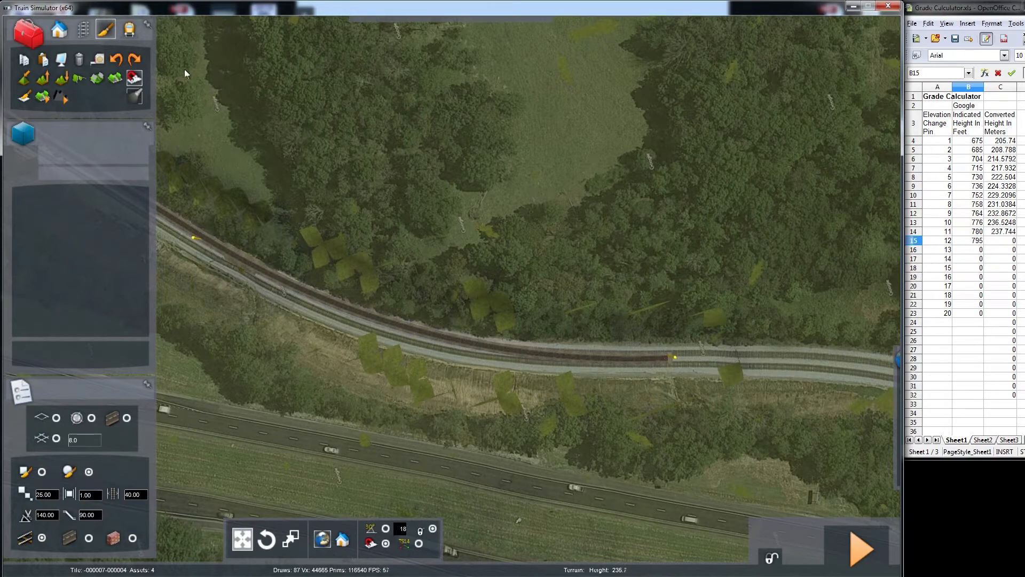
# - Delete the newly laid curved track section between the two markers
pyautogui.click(83, 30)
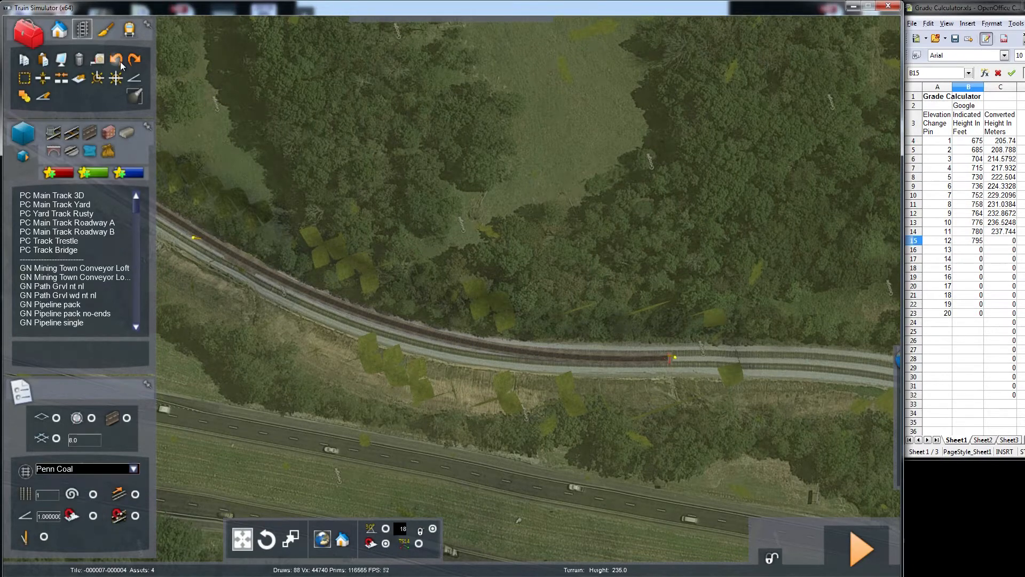
pyautogui.click(415, 332)
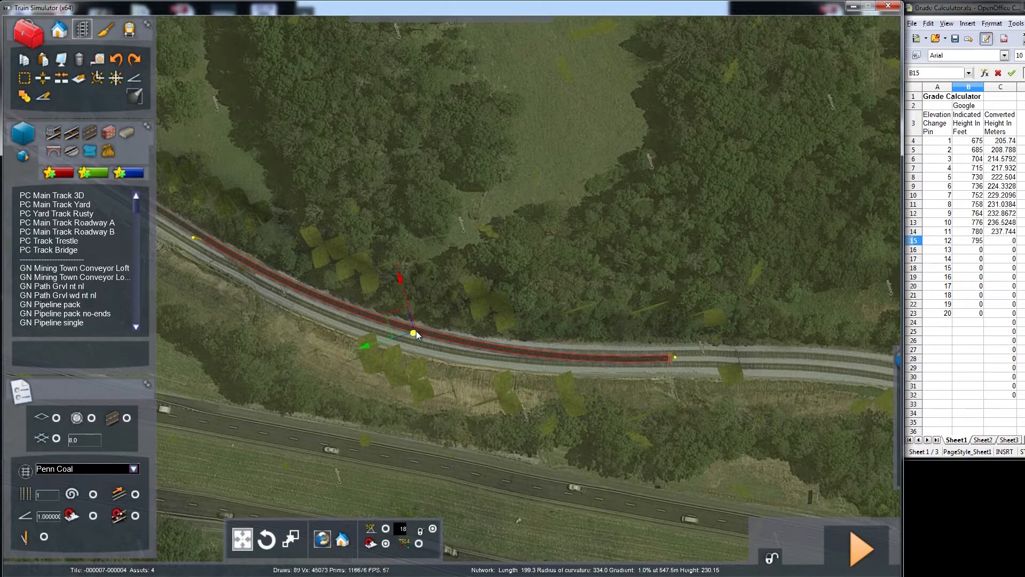
# - Choose PC Main Track Yard again and set both speed limits to 30 and the line type to Yard
pyautogui.click(97, 205)
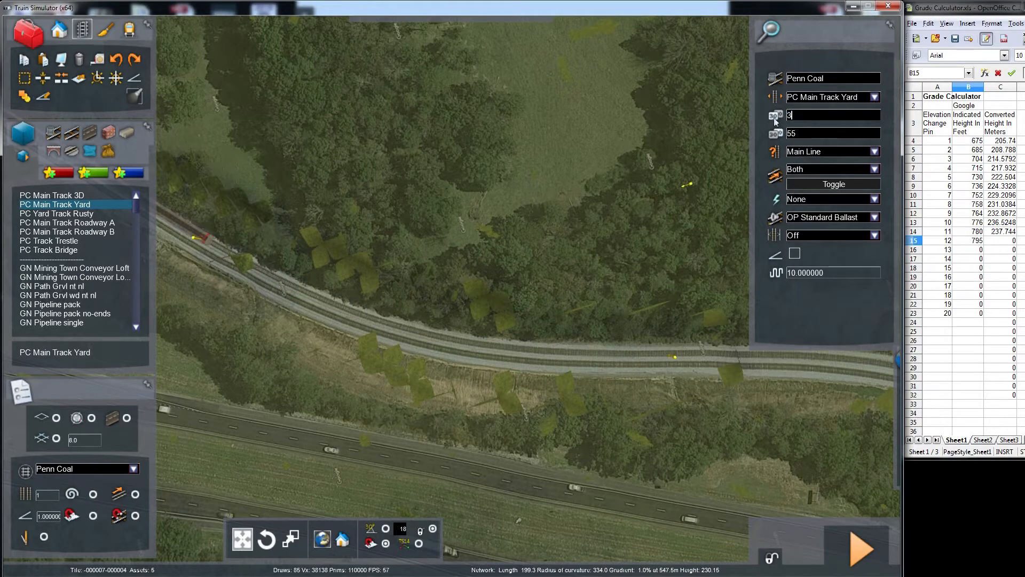
pyautogui.write('30')
pyautogui.click(795, 133)
pyautogui.write('30')
pyautogui.click(875, 152)
pyautogui.click(793, 179)
# - Lay the yard track again along the first curve, then continue it around the next bend to the following marker
pyautogui.click(208, 242)
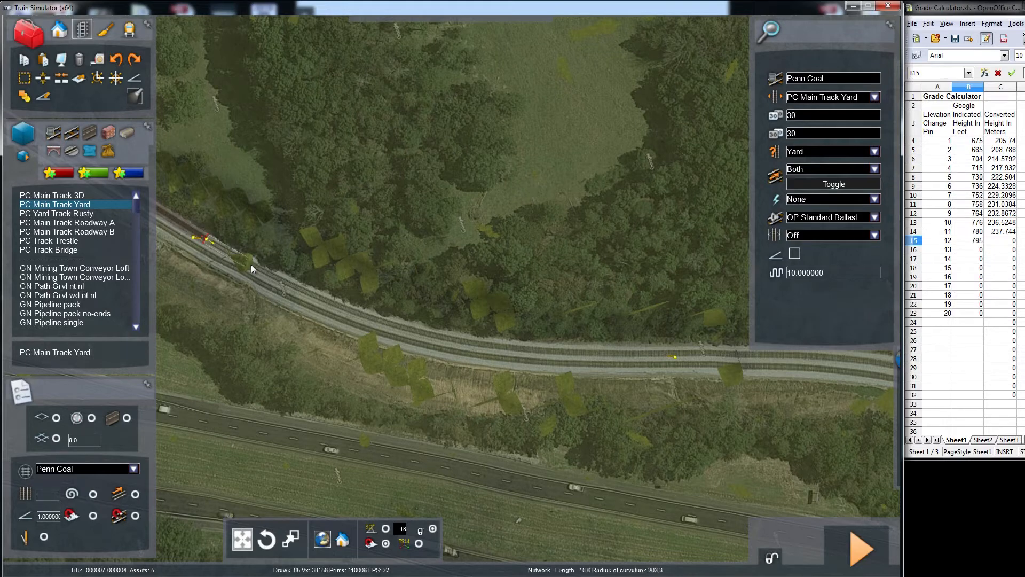
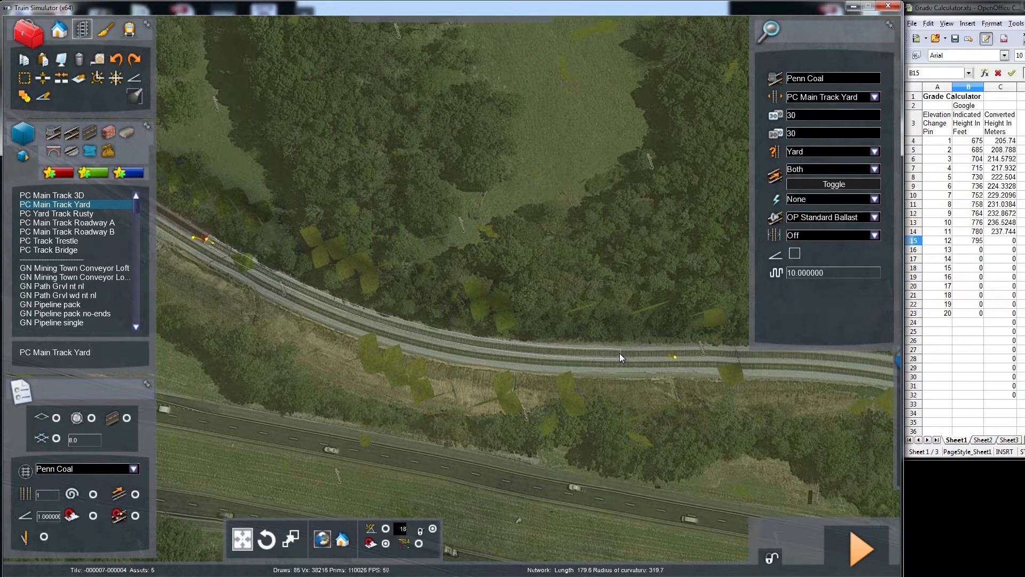
pyautogui.click(619, 353)
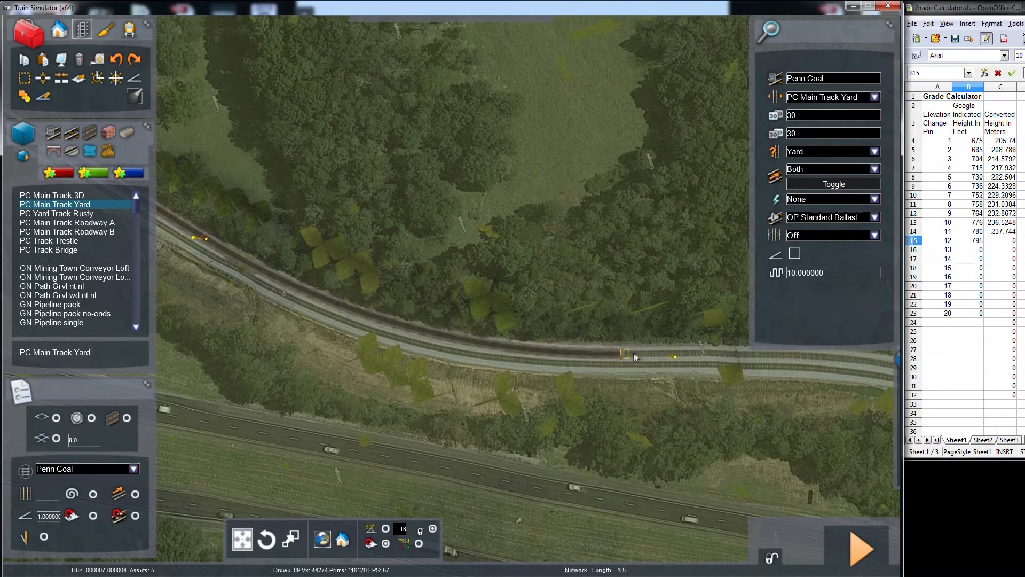
pyautogui.click(717, 354)
pyautogui.press('Right')
pyautogui.moveTo(751, 365); pyautogui.dragTo(790, 365, button='right')
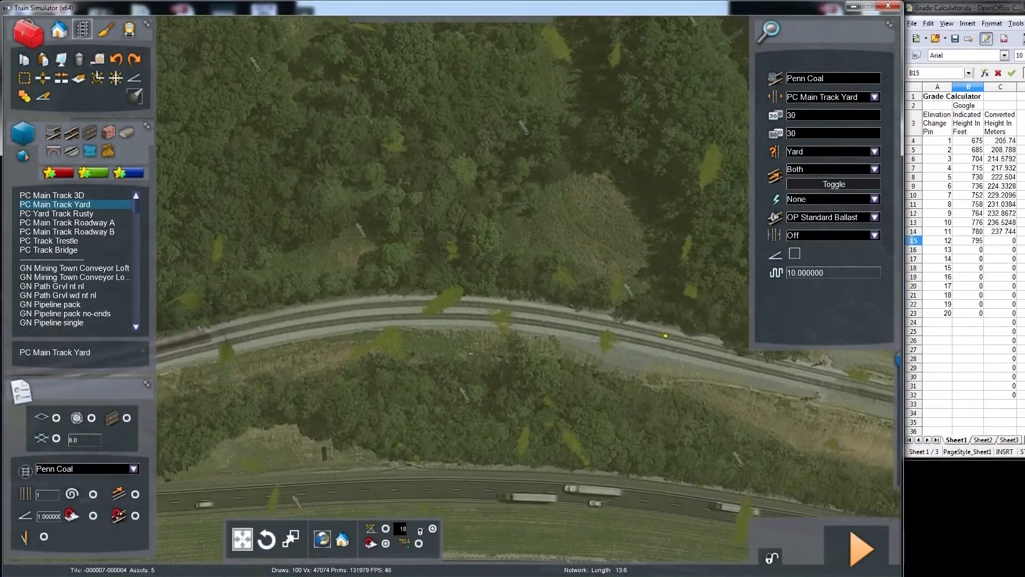
pyautogui.click(661, 335)
# - Fit the terrain to the newly laid track along the bend up to the marker
pyautogui.click(105, 30)
pyautogui.click(134, 78)
pyautogui.moveTo(332, 323)
pyautogui.mouseDown()
pyautogui.moveTo(496, 305)
pyautogui.moveTo(660, 340)
pyautogui.mouseUp()
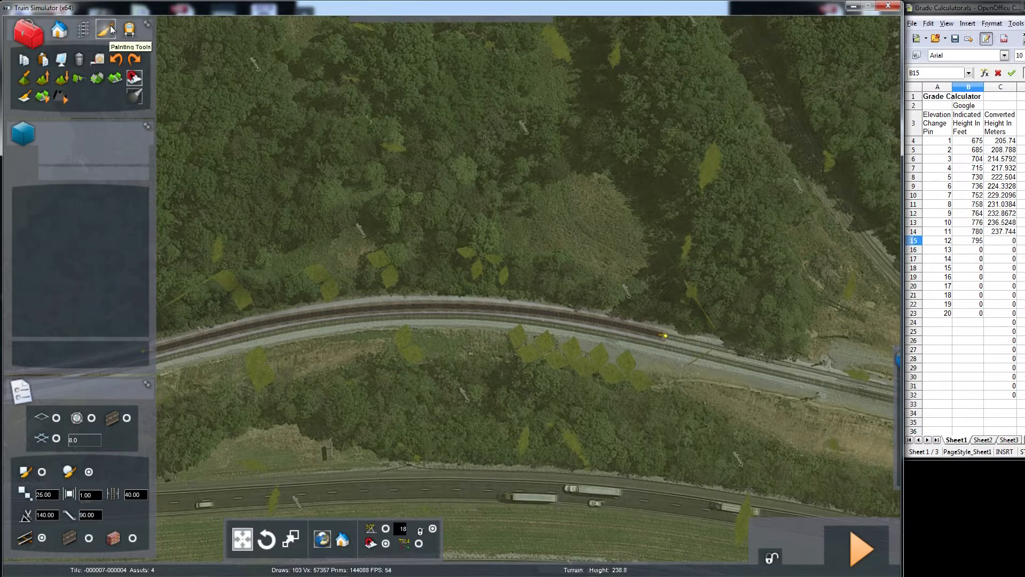
# - Prepare PC Main Track Yard for the next section with both speed limits at 30 and the line type Yard
pyautogui.click(82, 29)
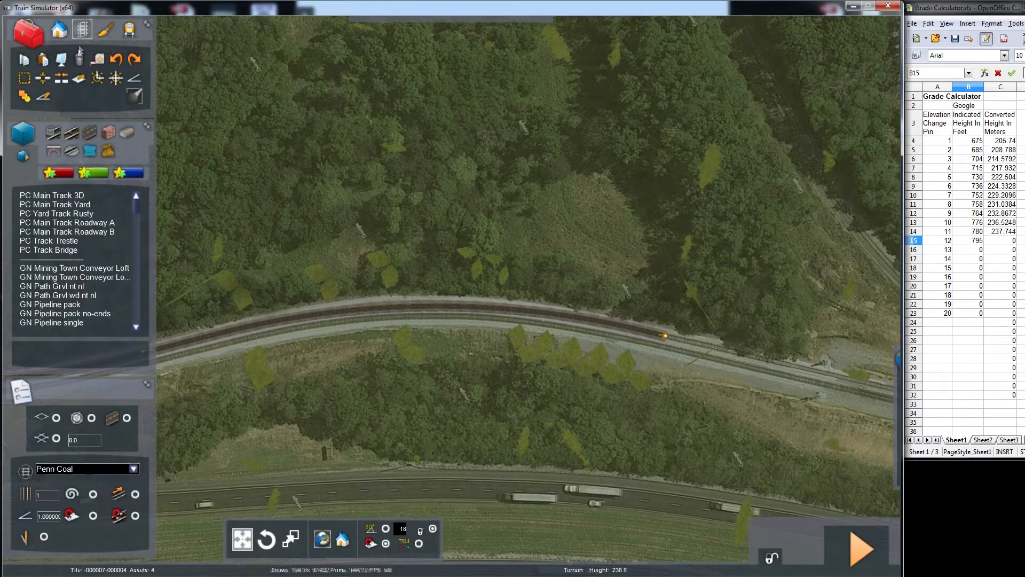
pyautogui.click(82, 205)
pyautogui.moveTo(812, 119); pyautogui.dragTo(779, 134)
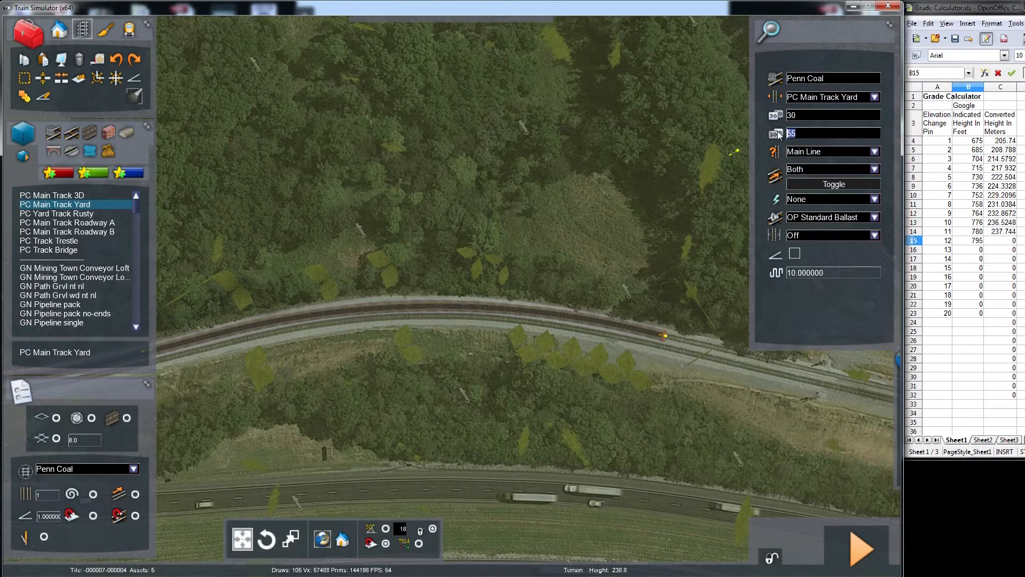
pyautogui.click(874, 151)
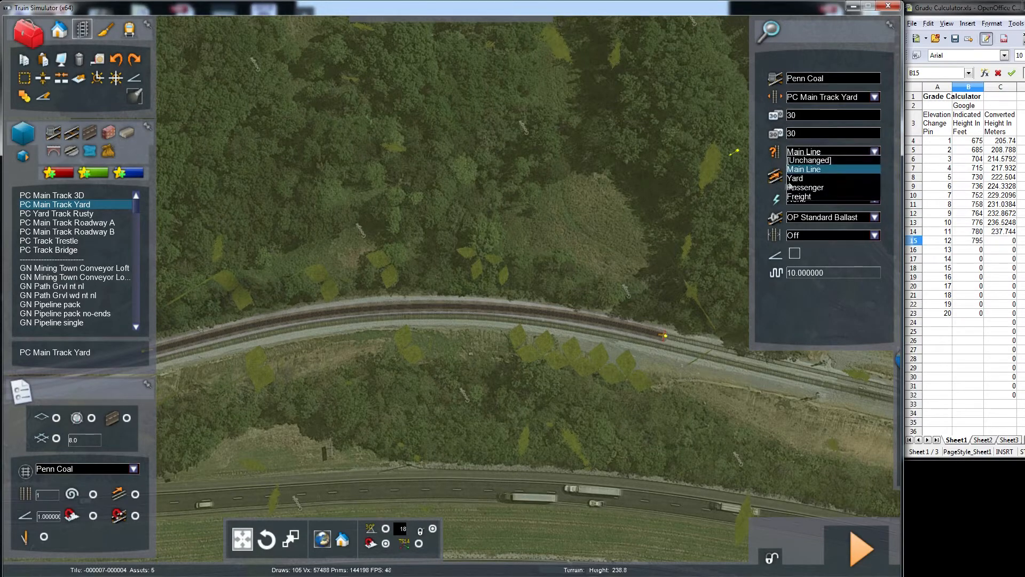
pyautogui.click(812, 179)
pyautogui.press('Up')
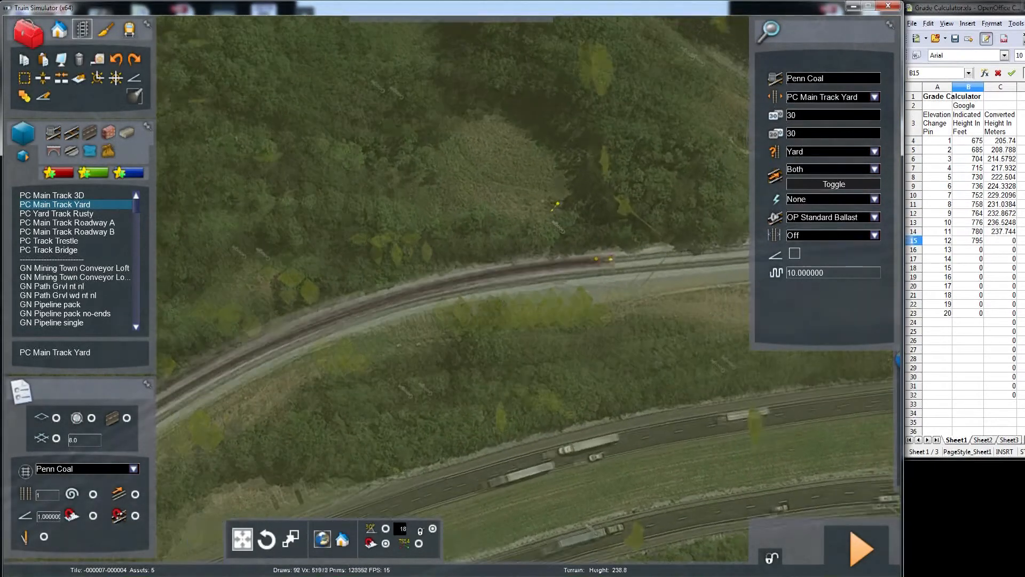
pyautogui.moveTo(370, 189); pyautogui.dragTo(594, 290, button='right')
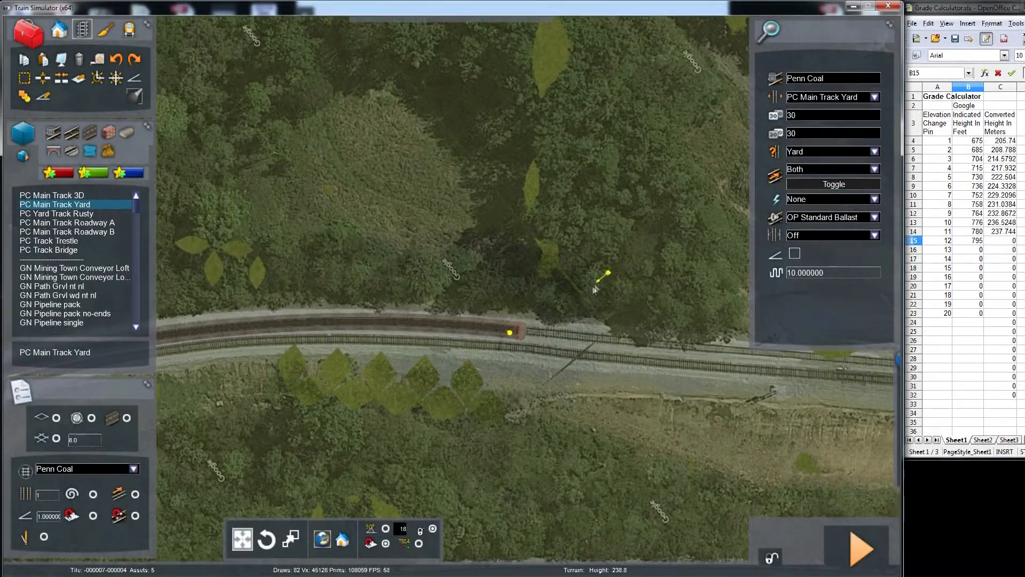
pyautogui.click(522, 330)
pyautogui.press('Right')
pyautogui.press('Down')
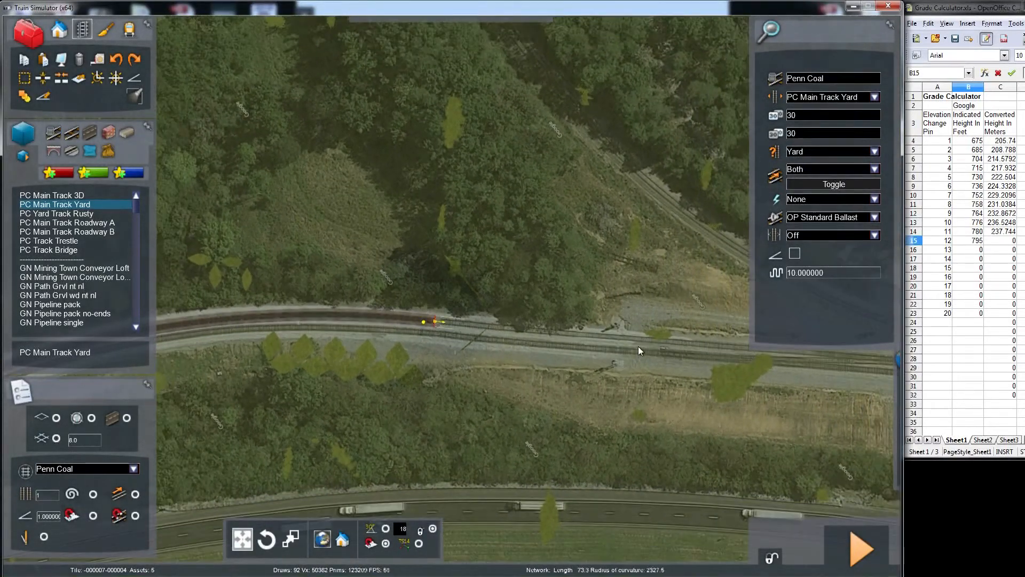
pyautogui.press('Right')
pyautogui.press('Right')
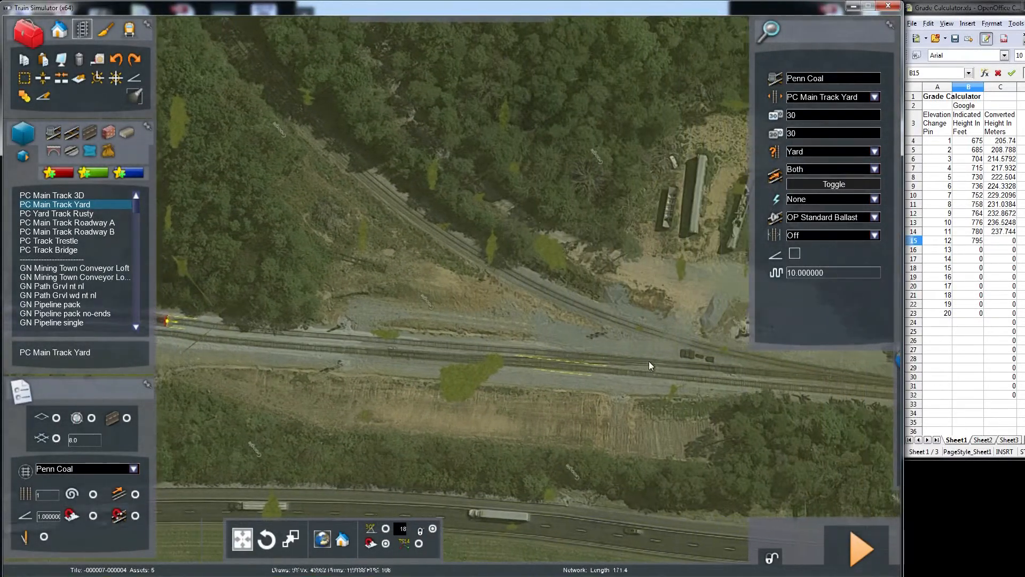
pyautogui.press('Down')
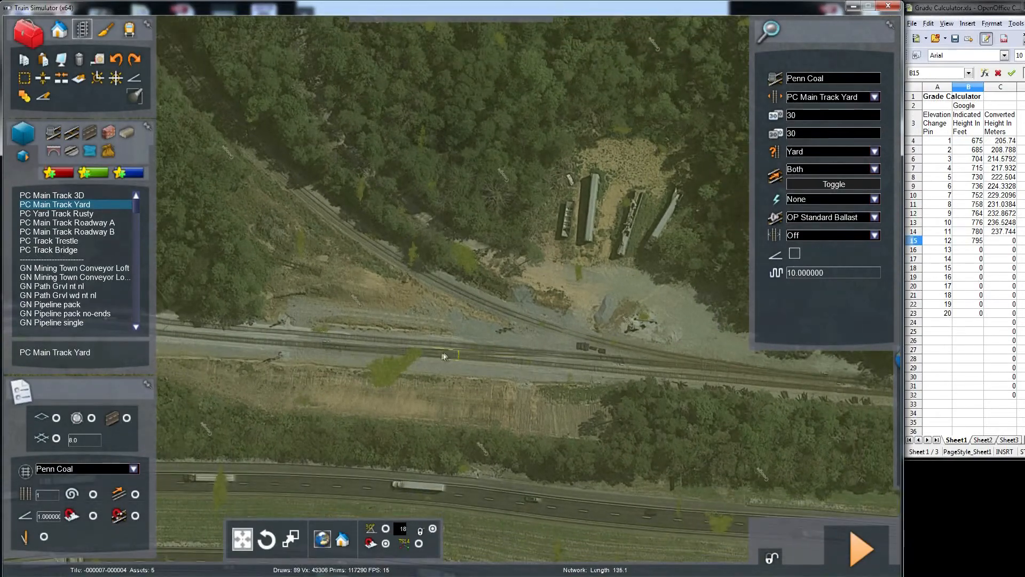
pyautogui.press('Left')
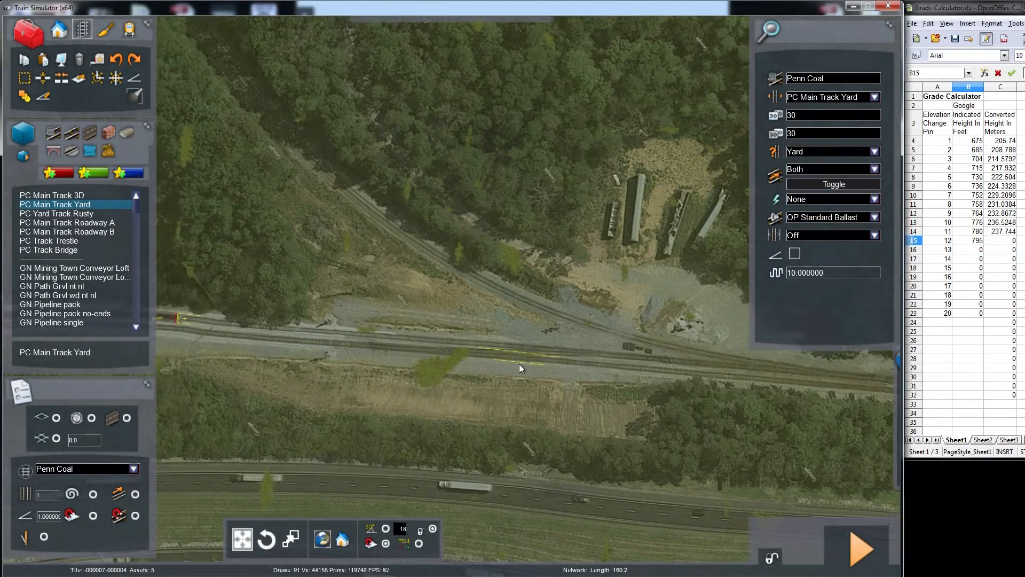
pyautogui.press('Left')
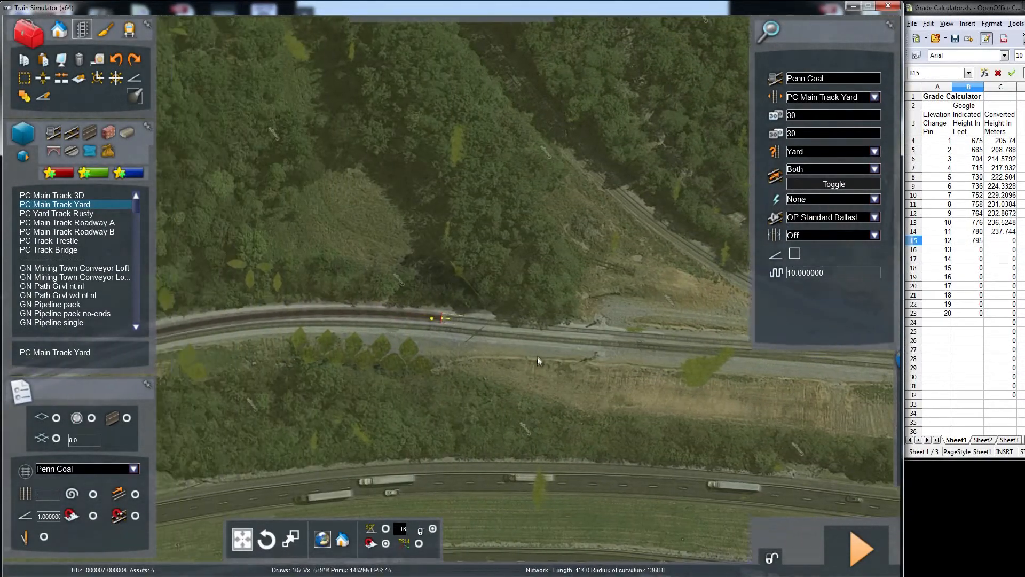
# - Split the laid track just before the marker at its end and delete the short leftover piece
pyautogui.click(43, 78)
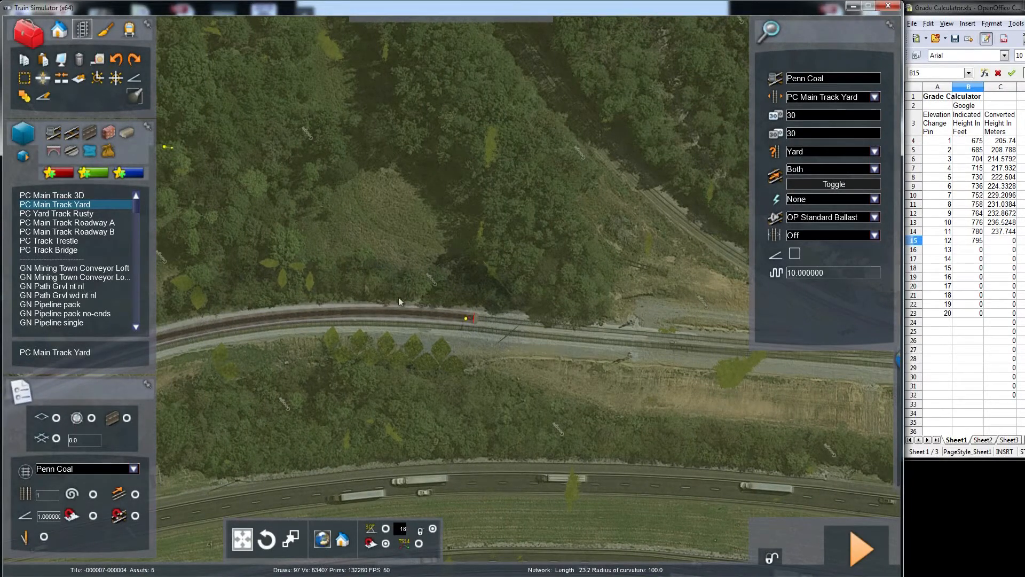
pyautogui.click(447, 315)
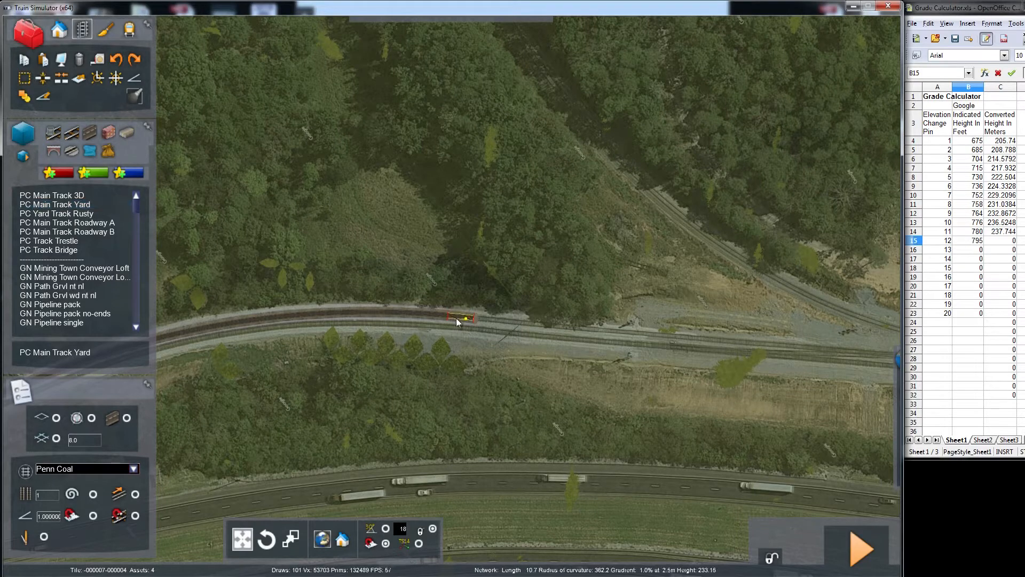
pyautogui.click(460, 316)
pyautogui.press('Delete')
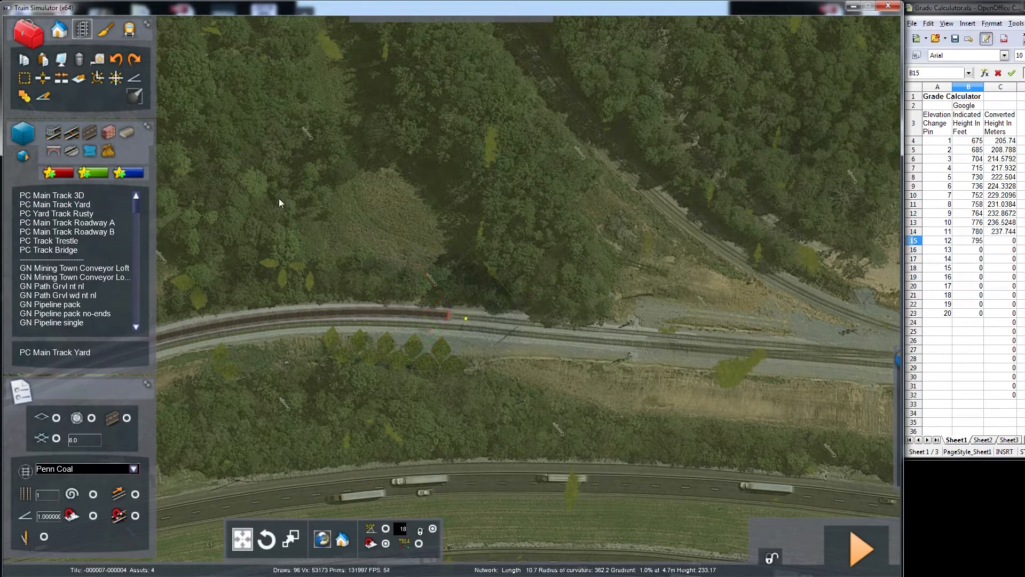
# - Lay PC Main Track Yard about 403 m from the cut track end past the junction to the next marker
pyautogui.click(68, 205)
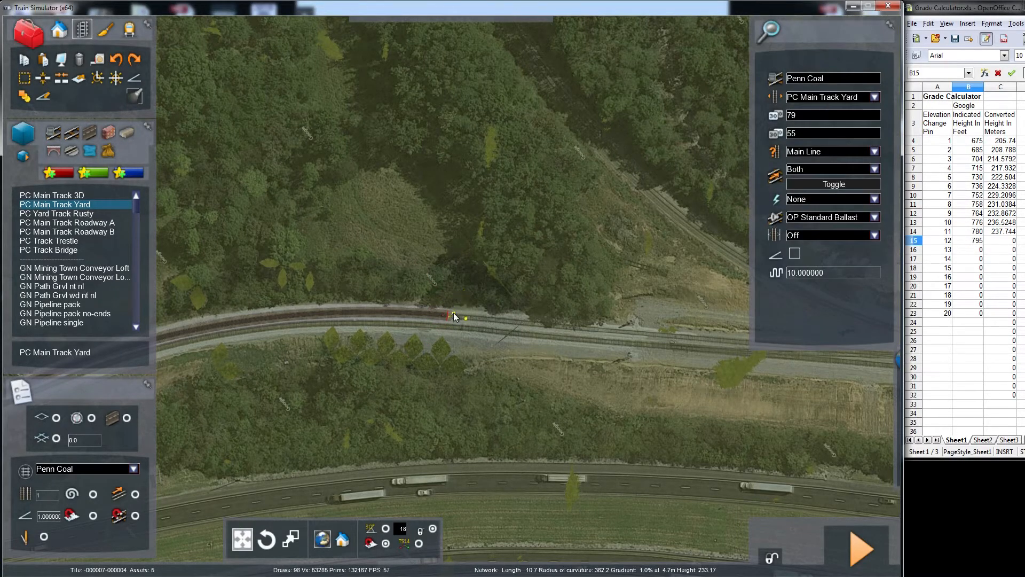
pyautogui.moveTo(450, 317); pyautogui.dragTo(473, 319)
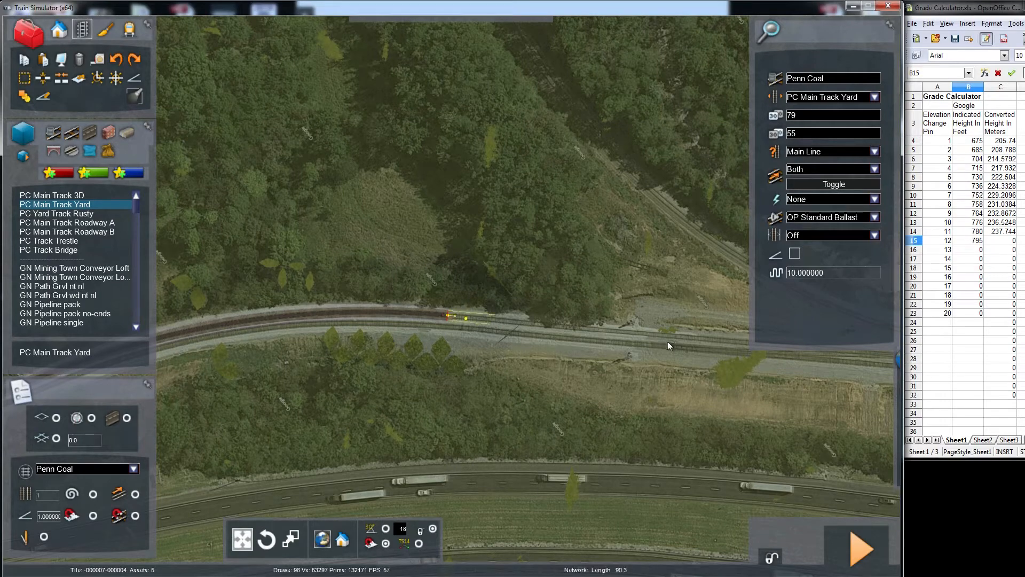
pyautogui.press('Right')
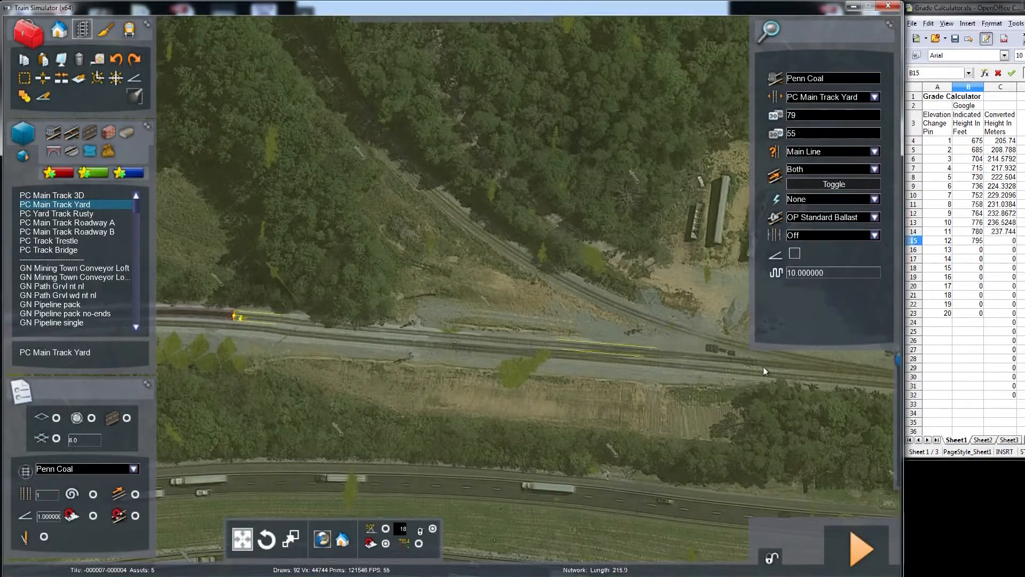
pyautogui.press('Right')
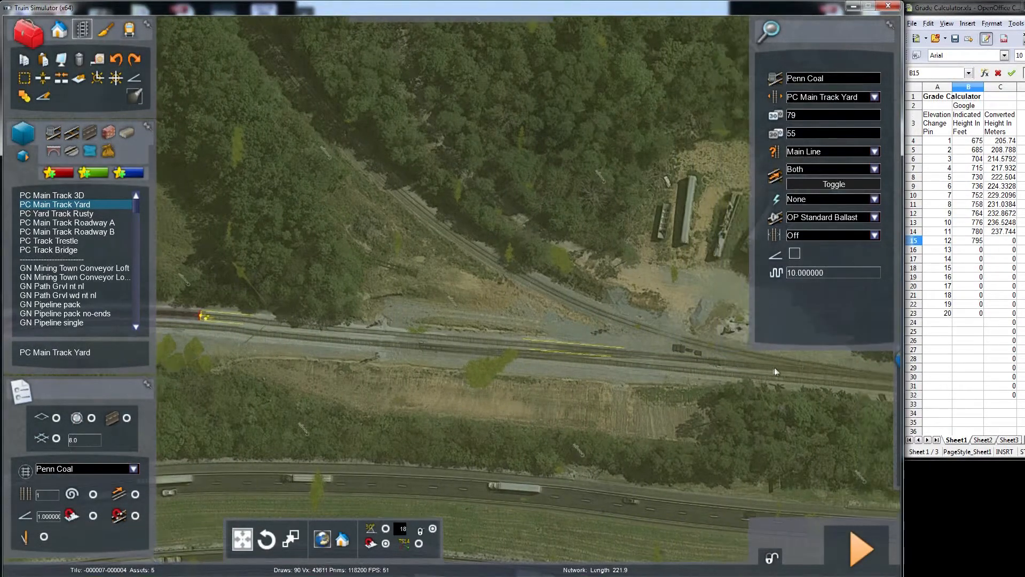
pyautogui.press('Right')
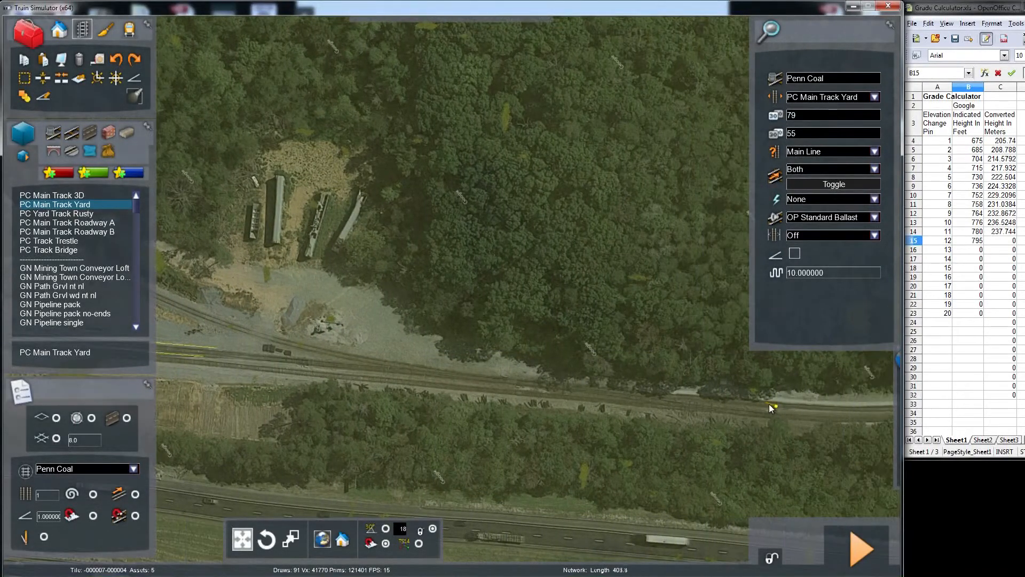
pyautogui.click(767, 403)
# - Fit the terrain to the newly laid track from the cut track end past the junction to the next marker
pyautogui.press('Left')
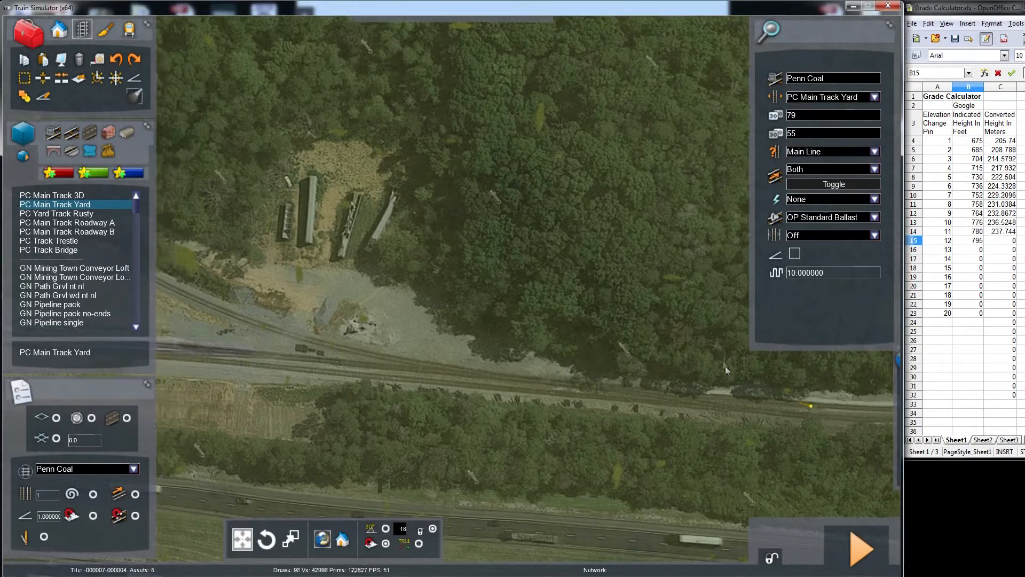
pyautogui.press('Left')
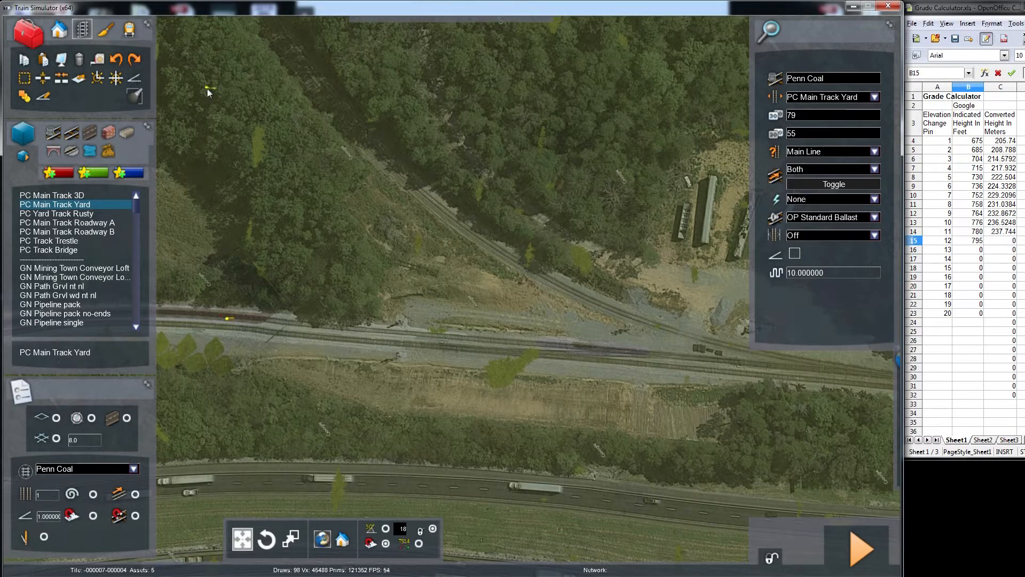
pyautogui.moveTo(206, 81); pyautogui.dragTo(197, 62, button='right')
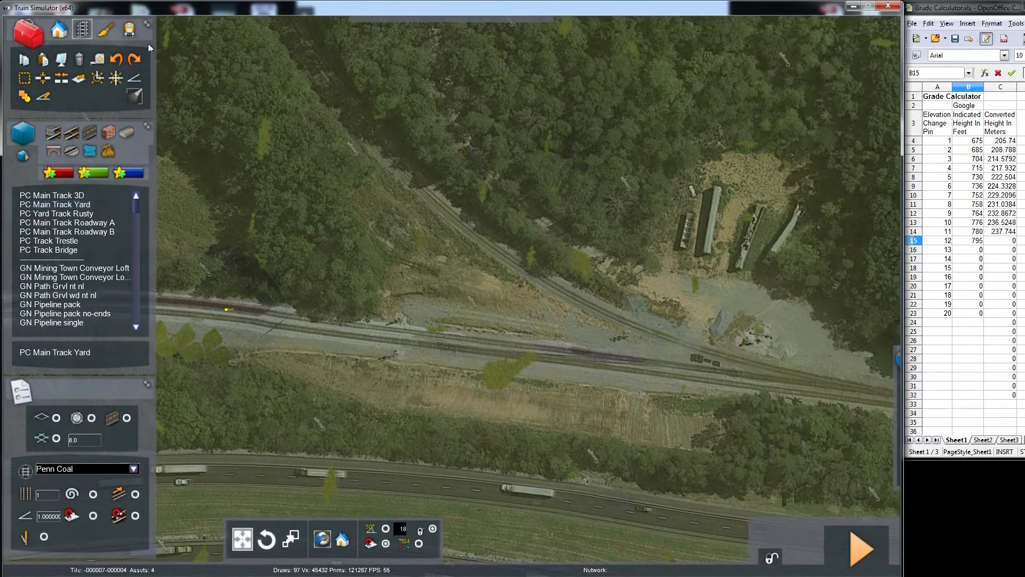
pyautogui.click(106, 30)
pyautogui.click(134, 78)
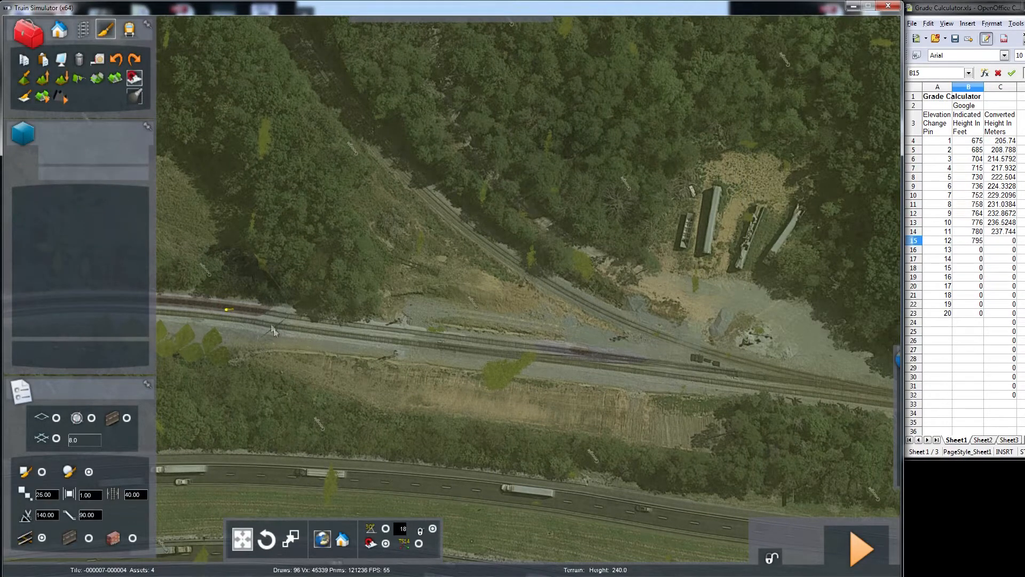
pyautogui.moveTo(257, 355)
pyautogui.mouseDown()
pyautogui.moveTo(416, 340)
pyautogui.moveTo(808, 388)
pyautogui.mouseUp()
pyautogui.press('Right')
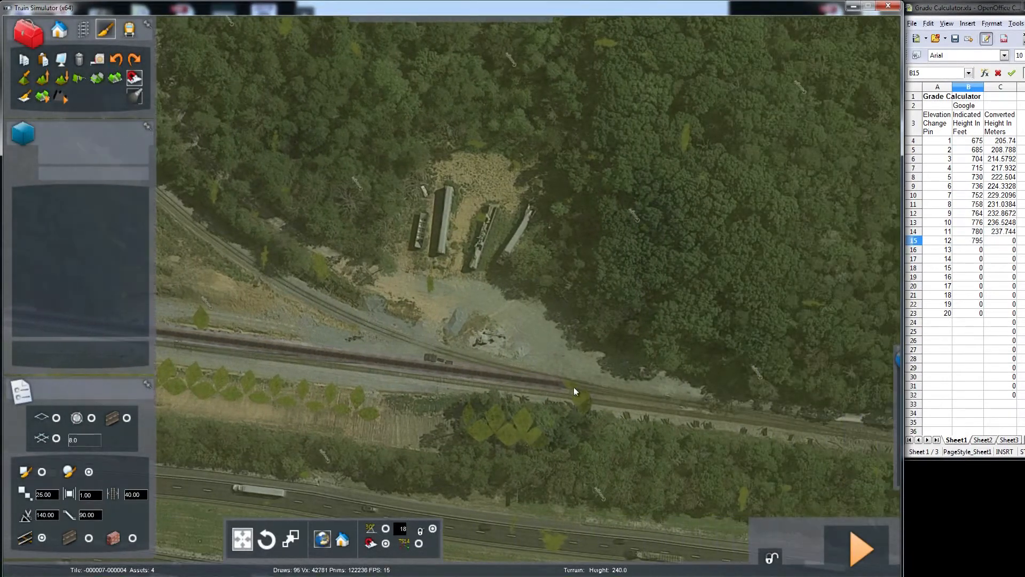
pyautogui.moveTo(573, 387); pyautogui.dragTo(873, 433)
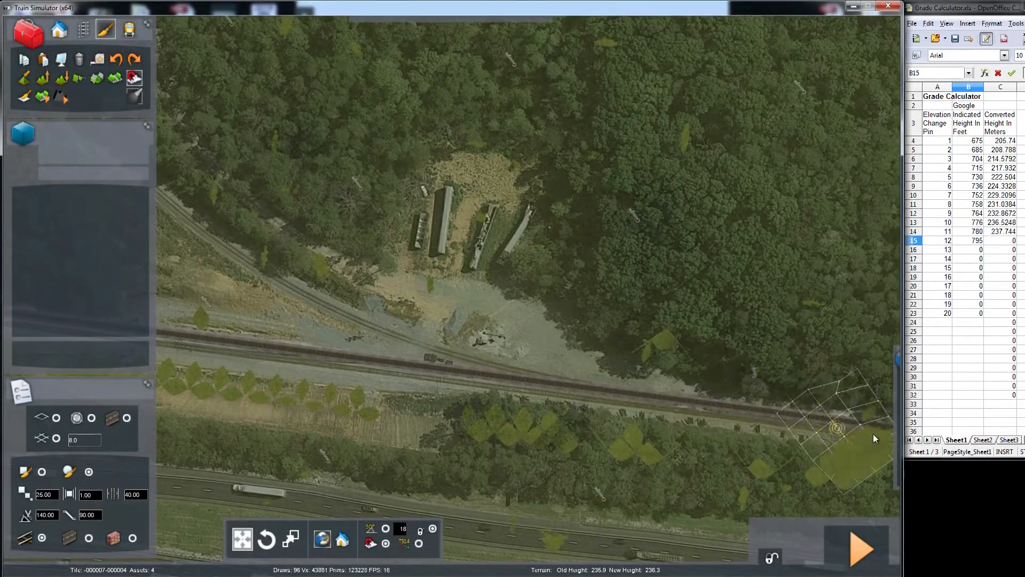
pyautogui.press('Right')
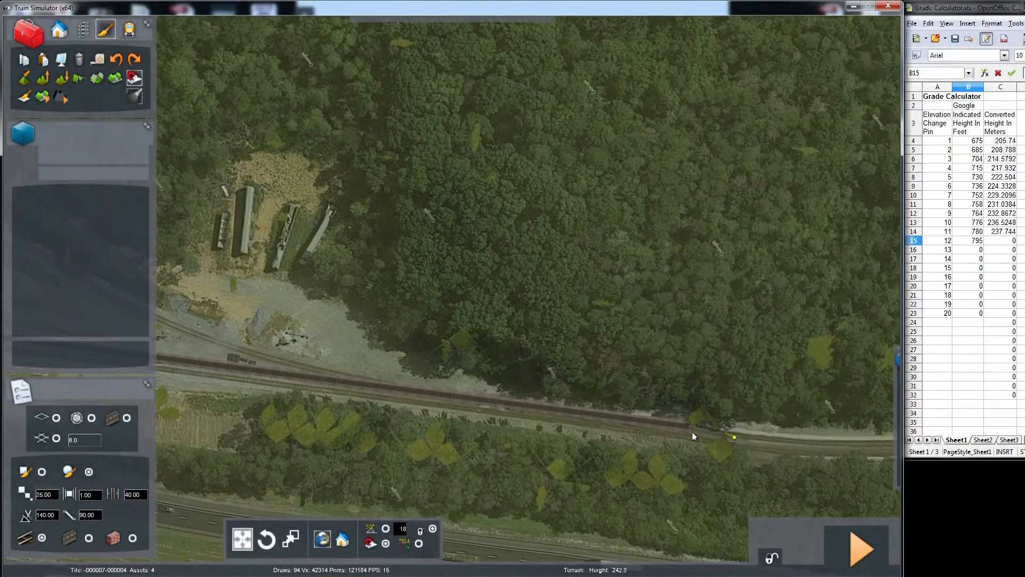
pyautogui.moveTo(706, 433); pyautogui.dragTo(741, 436)
pyautogui.press('Down')
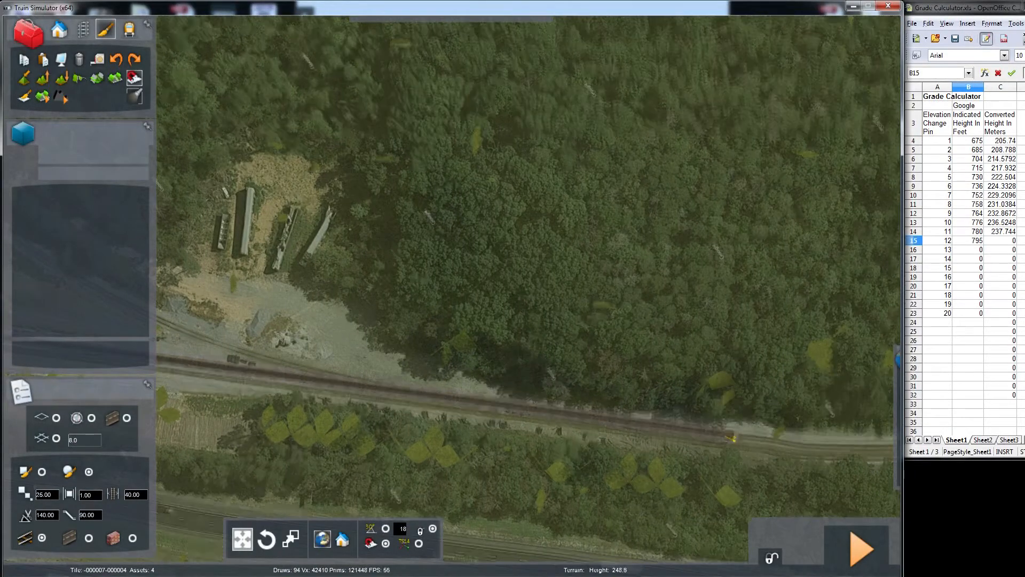
pyautogui.press('Right')
pyautogui.scroll(2, 451, 288)
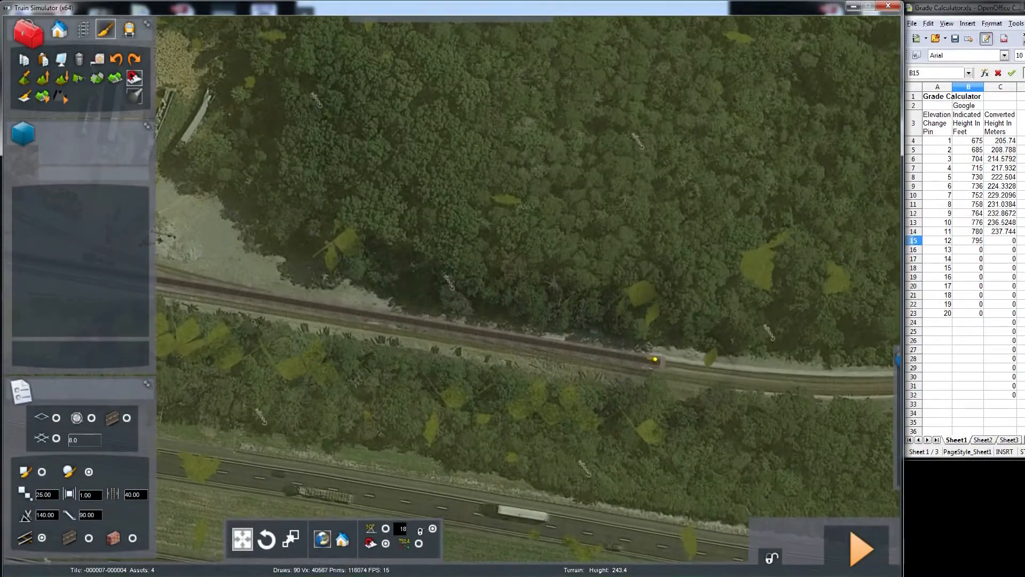
# - Delete the newly laid track section between the cut track end and the next marker
pyautogui.moveTo(451, 288); pyautogui.dragTo(486, 288, button='right')
pyautogui.press('Left')
pyautogui.scroll(-3, 451, 288)
pyautogui.press('Left')
pyautogui.scroll(-2, 556, 278)
pyautogui.moveTo(587, 278); pyautogui.dragTo(557, 278, button='right')
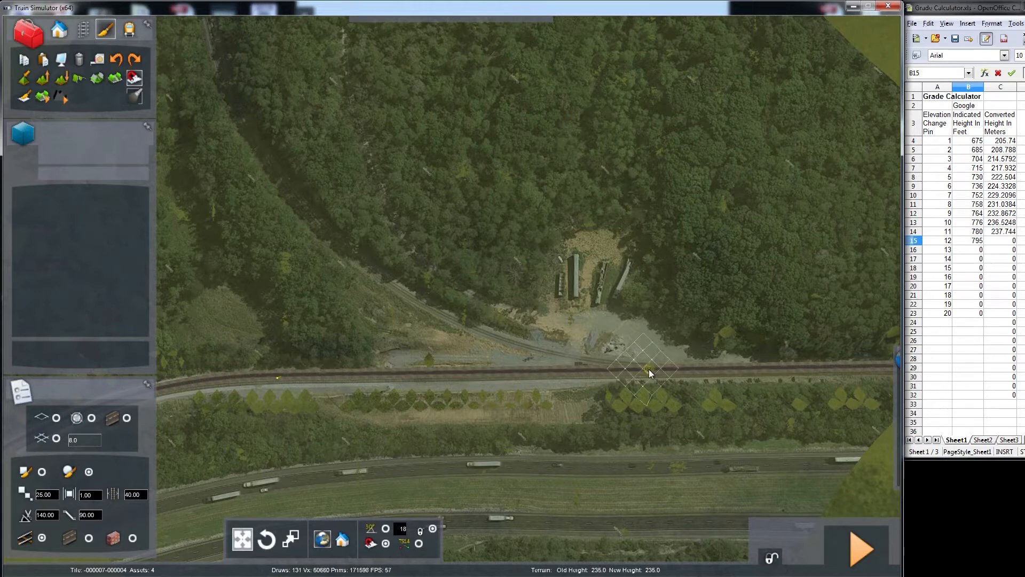
pyautogui.click(78, 28)
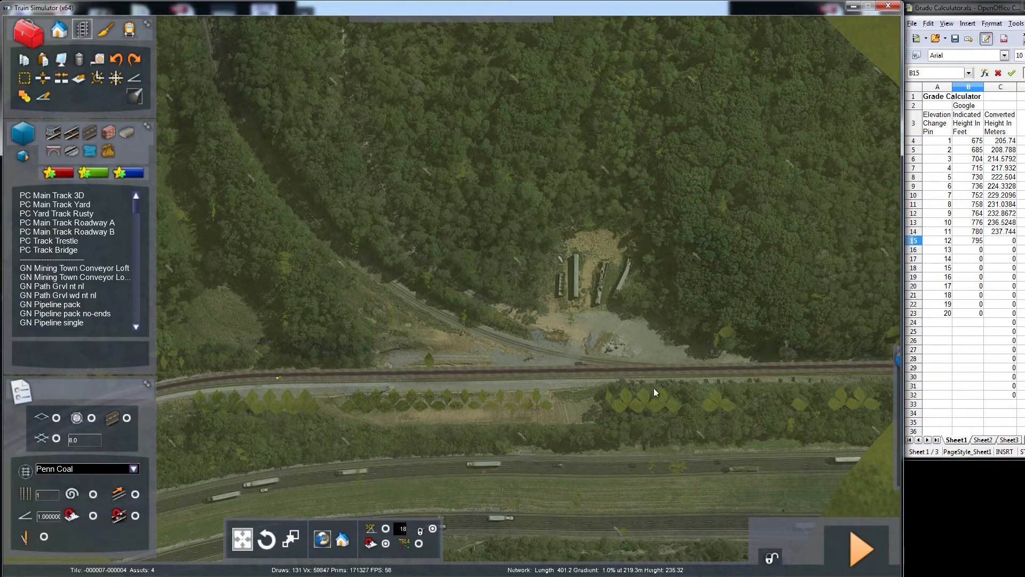
pyautogui.click(655, 369)
pyautogui.press('Delete')
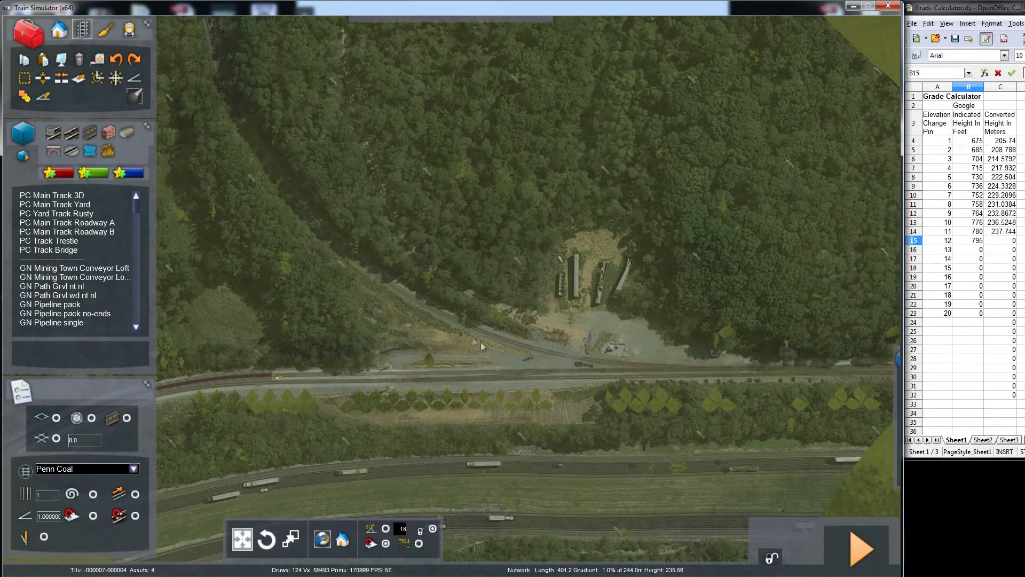
# - Prepare PC Main Track Yard with both speed limits at 30 and the line type Yard
pyautogui.click(81, 204)
pyautogui.moveTo(804, 116); pyautogui.dragTo(785, 133)
pyautogui.write('3030')
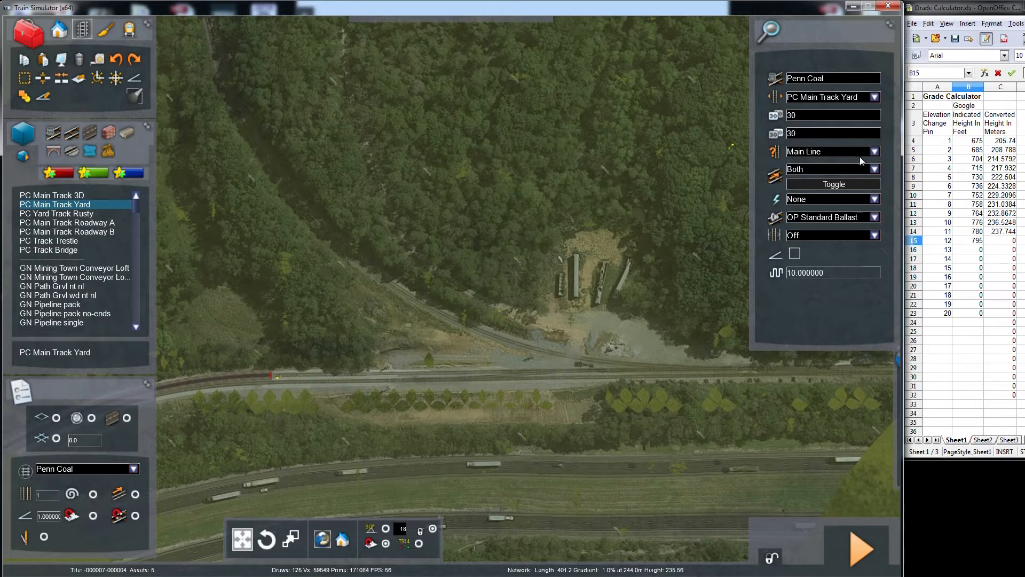
pyautogui.click(874, 151)
pyautogui.click(849, 178)
# - Lay a straight PC Main Track Yard section about 397 m long from the cut track end to the marker past the junction
pyautogui.moveTo(271, 375); pyautogui.dragTo(568, 372)
pyautogui.press('Right')
pyautogui.press('Right')
pyautogui.press('Right')
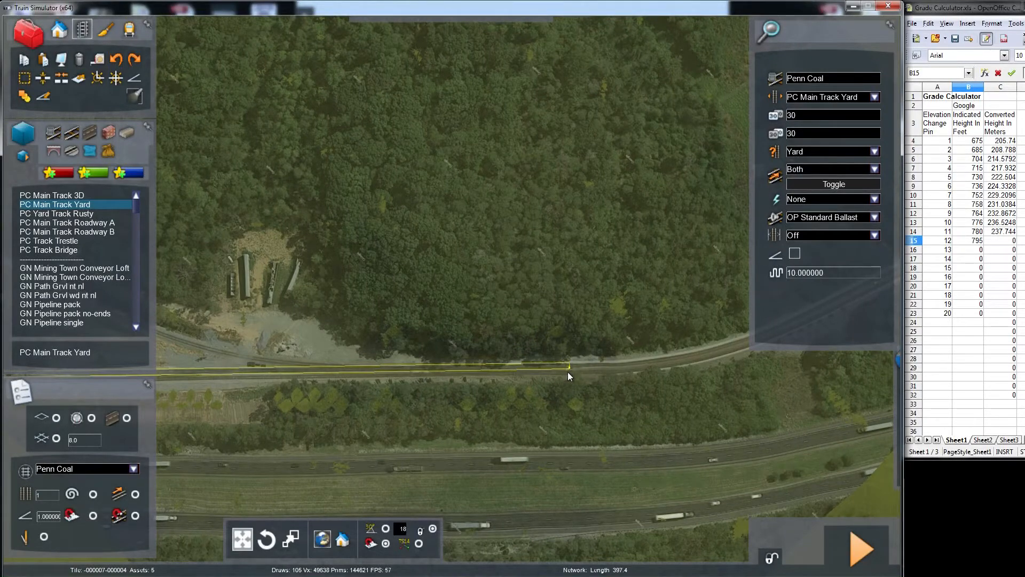
pyautogui.click(567, 372)
pyautogui.press('Right')
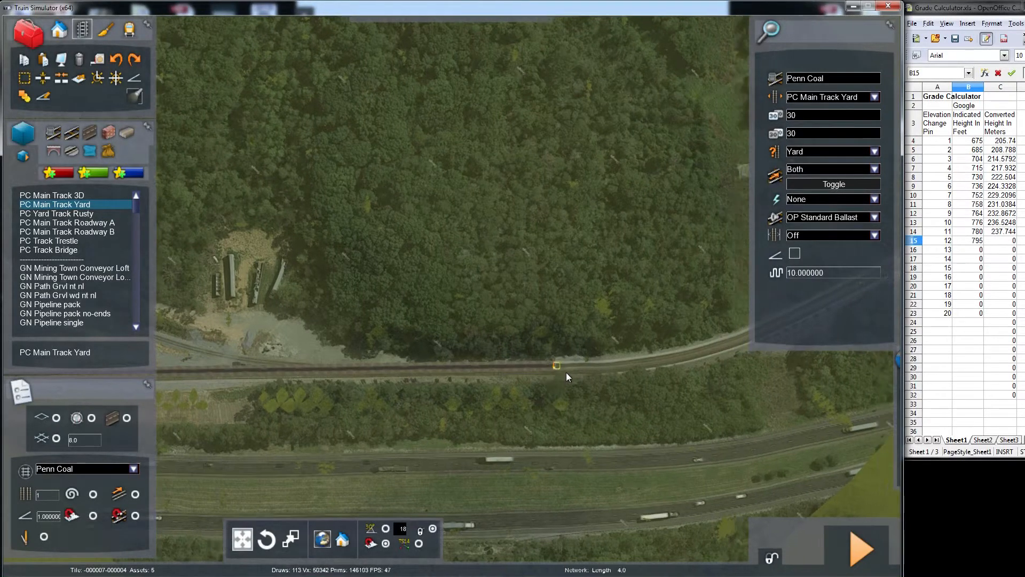
# - Try to lay a curved track section from the marker around the bend towards the following marker, and undo it
pyautogui.scroll(3, 565, 373)
pyautogui.press('Right')
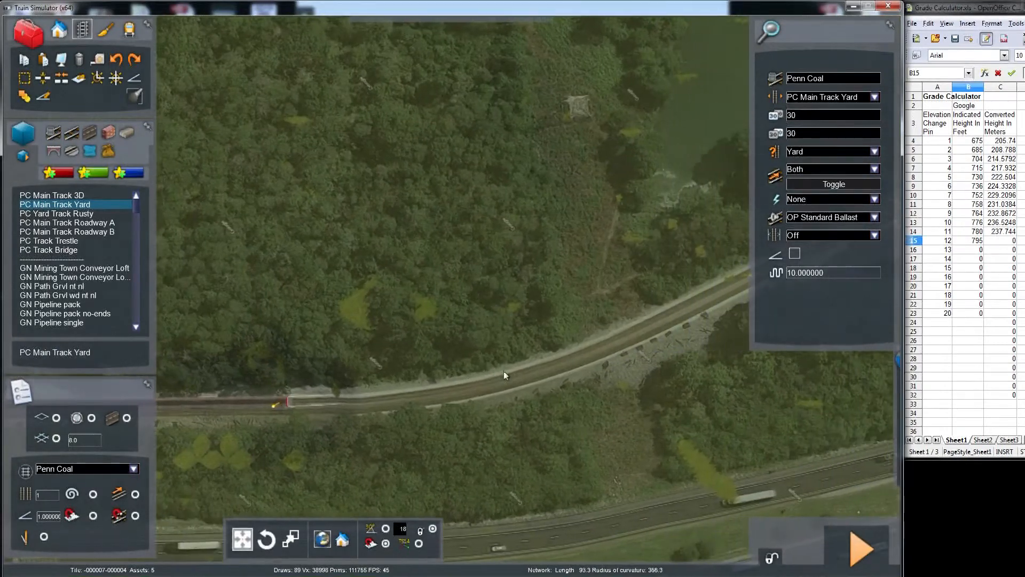
pyautogui.moveTo(566, 372); pyautogui.dragTo(439, 405, button='right')
pyautogui.press('Right')
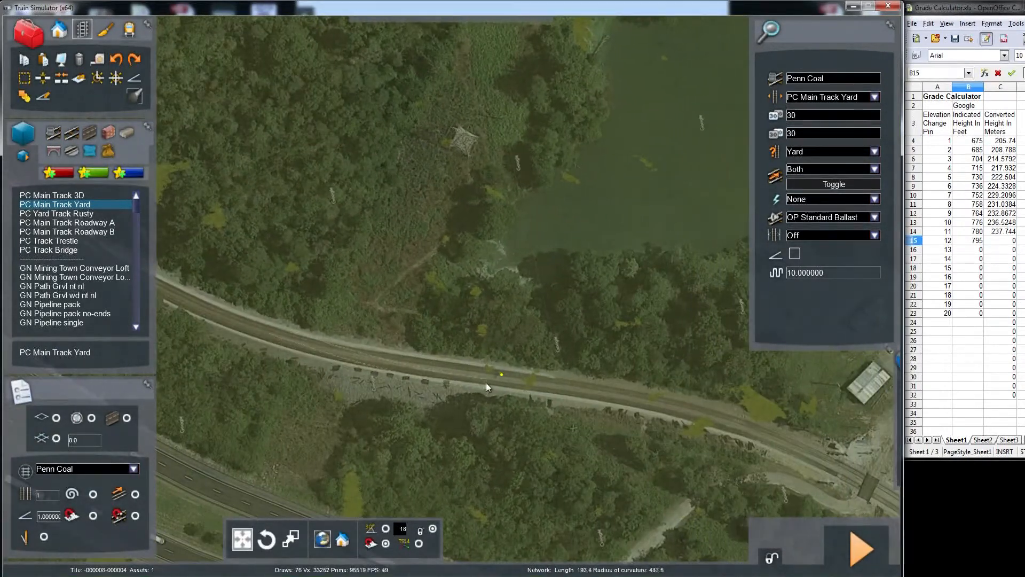
pyautogui.click(453, 365)
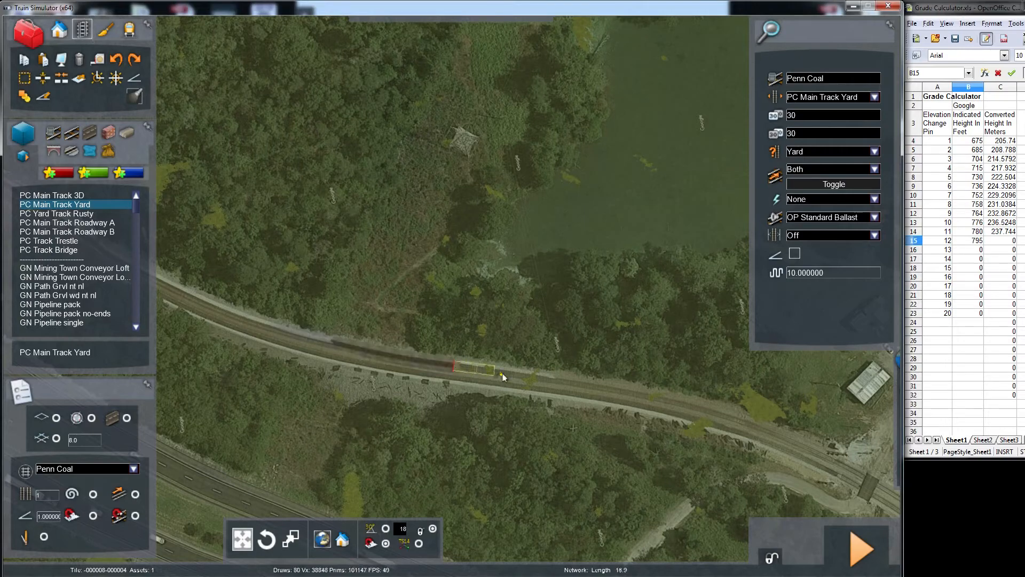
pyautogui.press('Down')
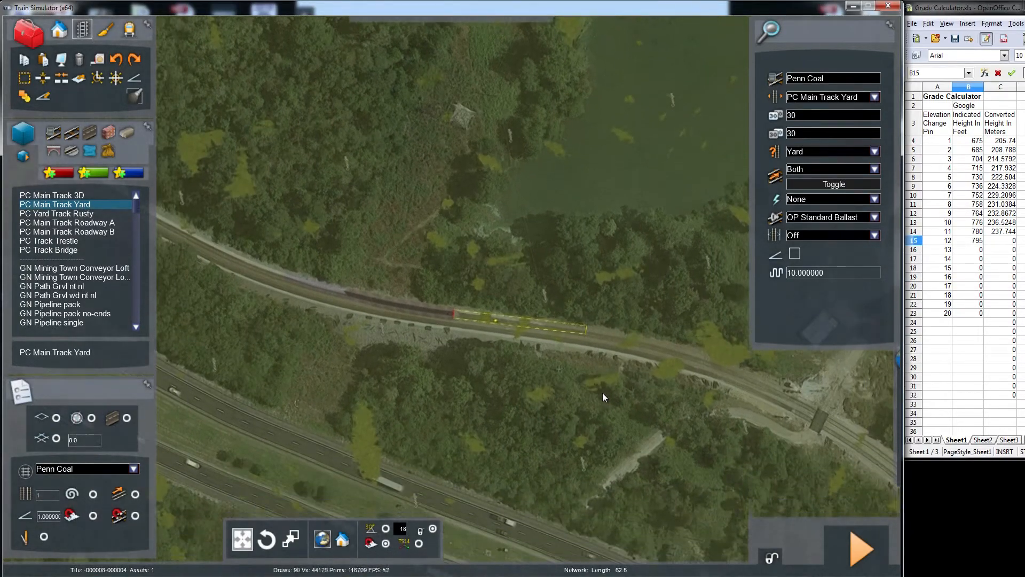
pyautogui.press('Up')
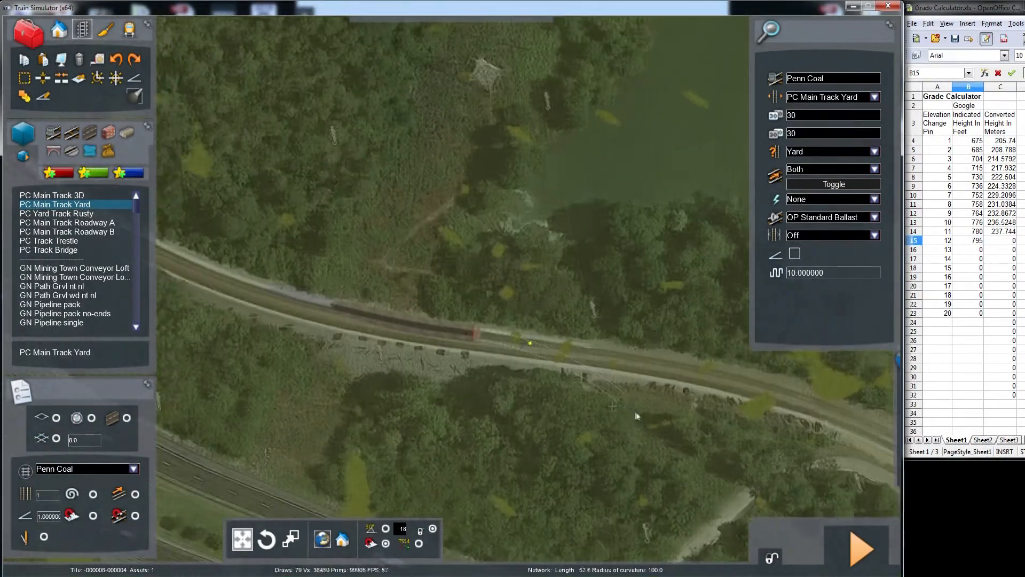
pyautogui.press('Left')
pyautogui.moveTo(715, 418); pyautogui.dragTo(760, 419, button='right')
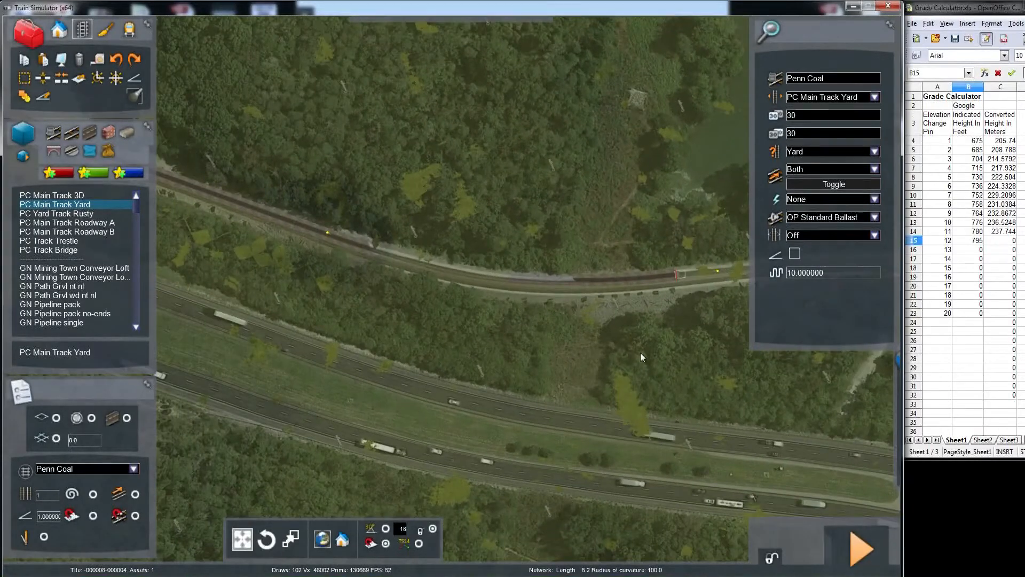
pyautogui.click(122, 60)
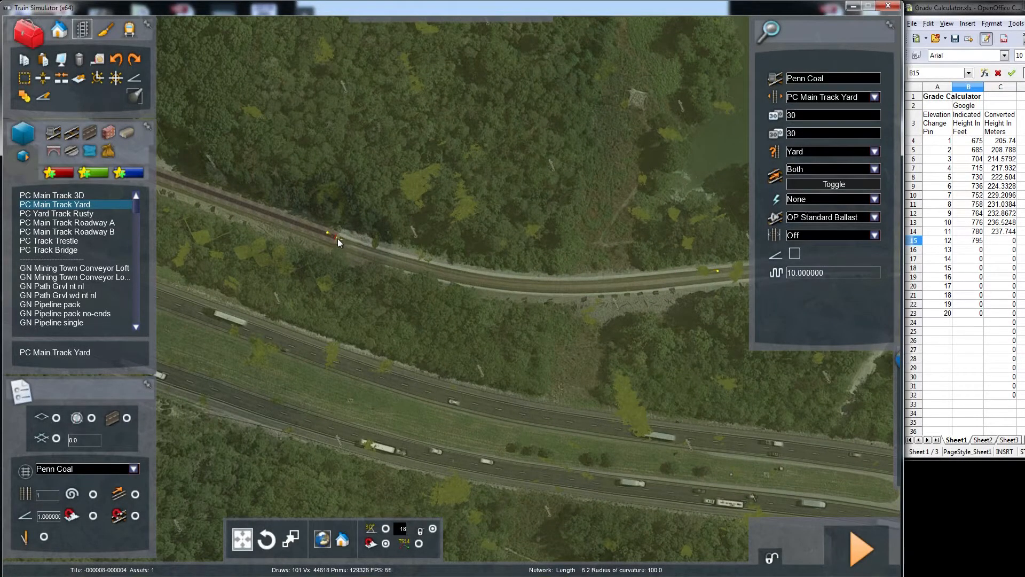
# - Lay a curved section about 175 m long with a radius of about 383 m from the track end around the bend
pyautogui.moveTo(337, 238); pyautogui.dragTo(667, 275)
pyautogui.moveTo(696, 274); pyautogui.dragTo(220, 189, button='right')
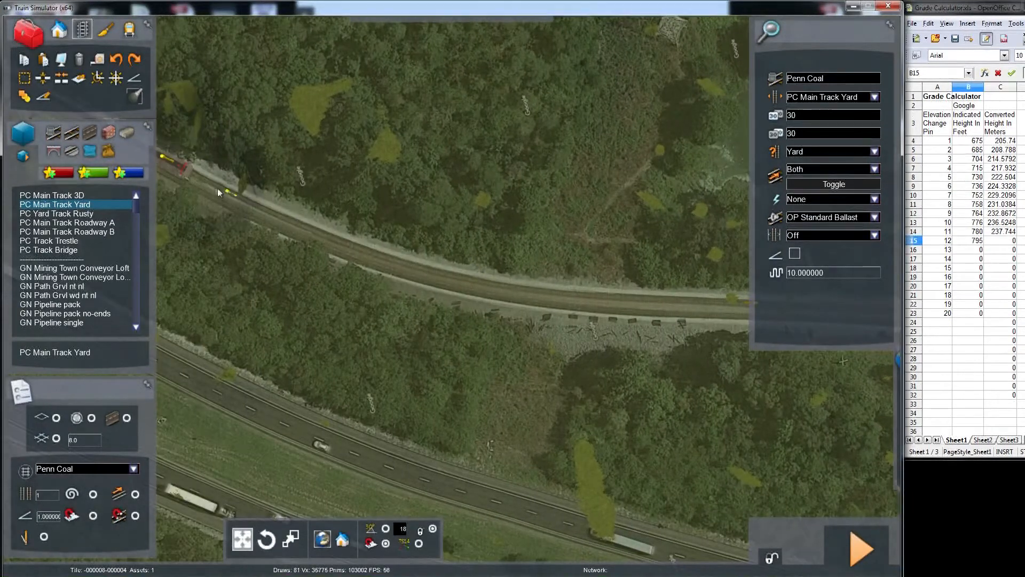
pyautogui.moveTo(185, 171); pyautogui.dragTo(677, 300)
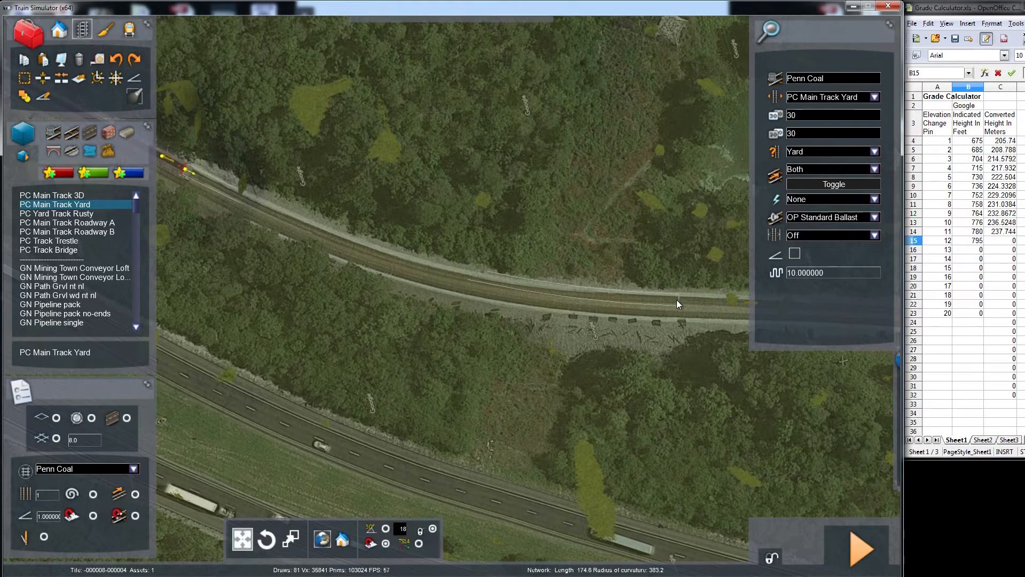
pyautogui.click(677, 299)
pyautogui.press('Right')
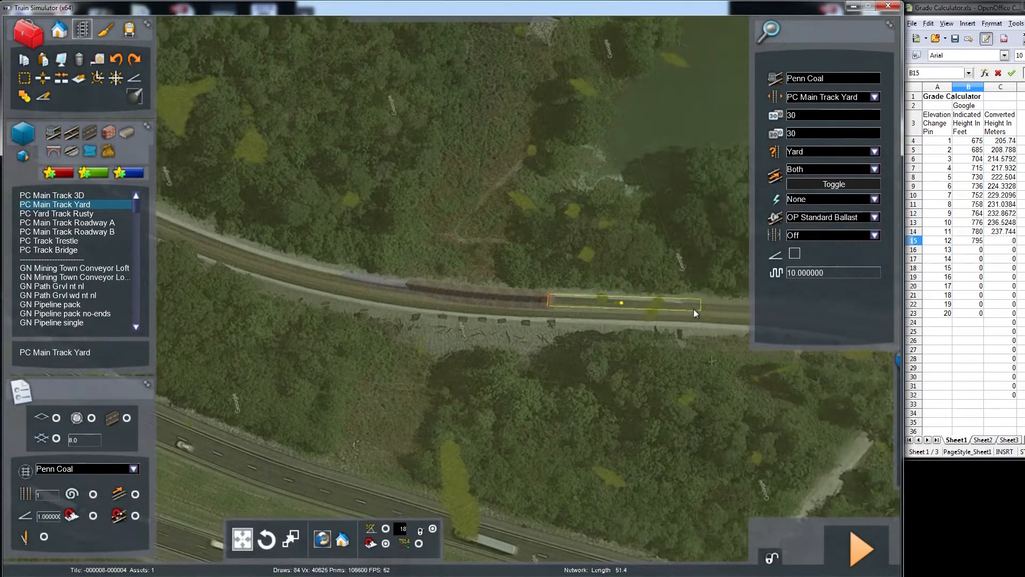
# - Split the curved section just before its end and delete the short leftover piece
pyautogui.scroll(-1, 689, 317)
pyautogui.press('Left')
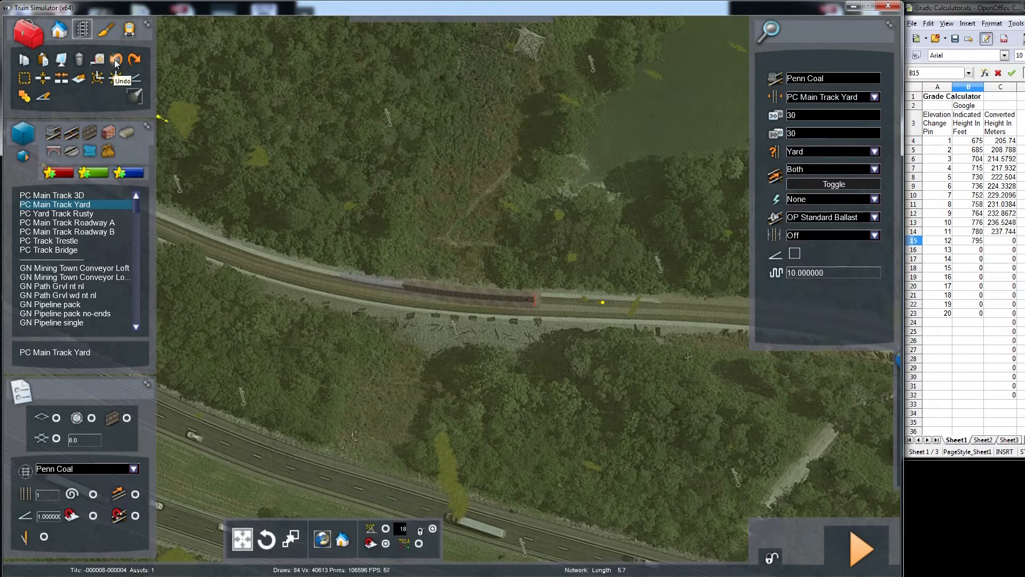
pyautogui.click(43, 78)
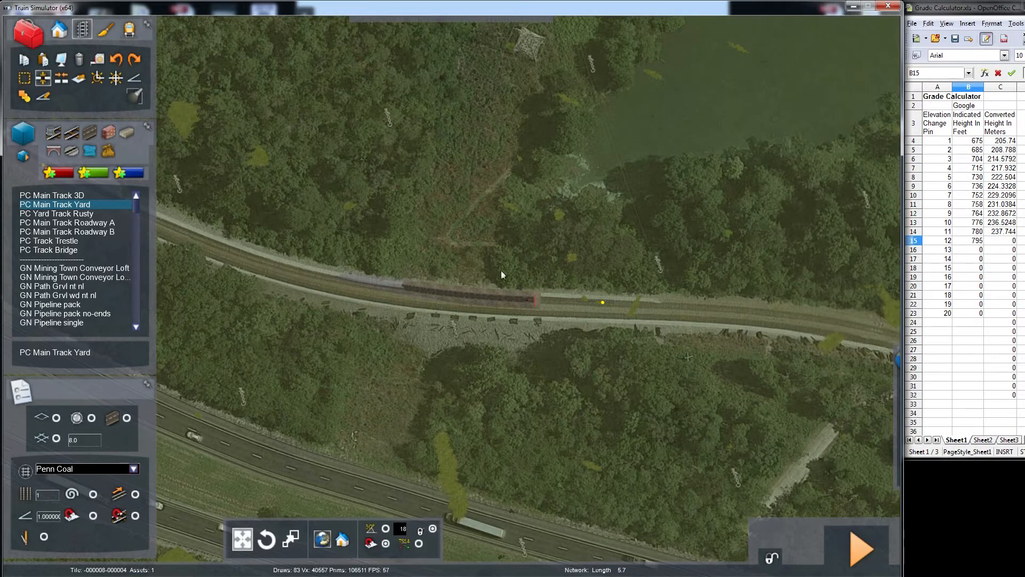
pyautogui.click(521, 300)
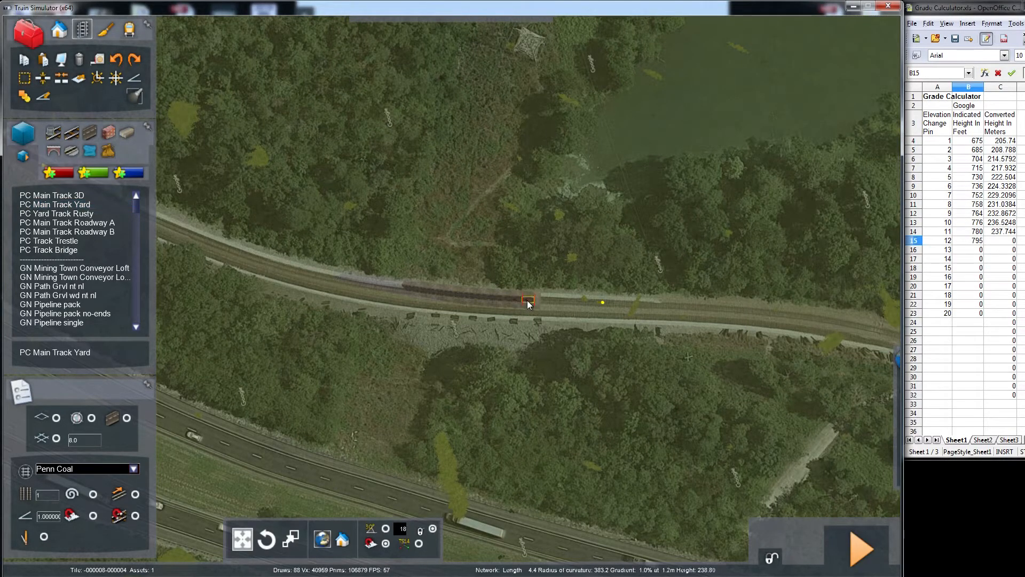
# - Set PC Main Track Yard to speed limits of 30 in both fields and the line type Yard for the next section
pyautogui.click(87, 205)
pyautogui.moveTo(804, 117); pyautogui.dragTo(783, 130)
pyautogui.write('30')
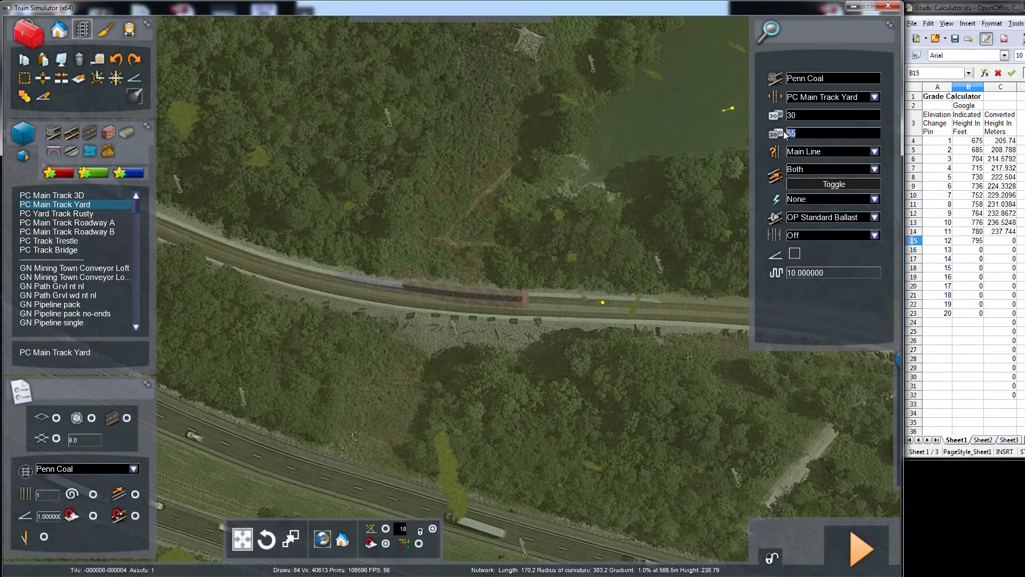
pyautogui.write('30')
pyautogui.click(871, 152)
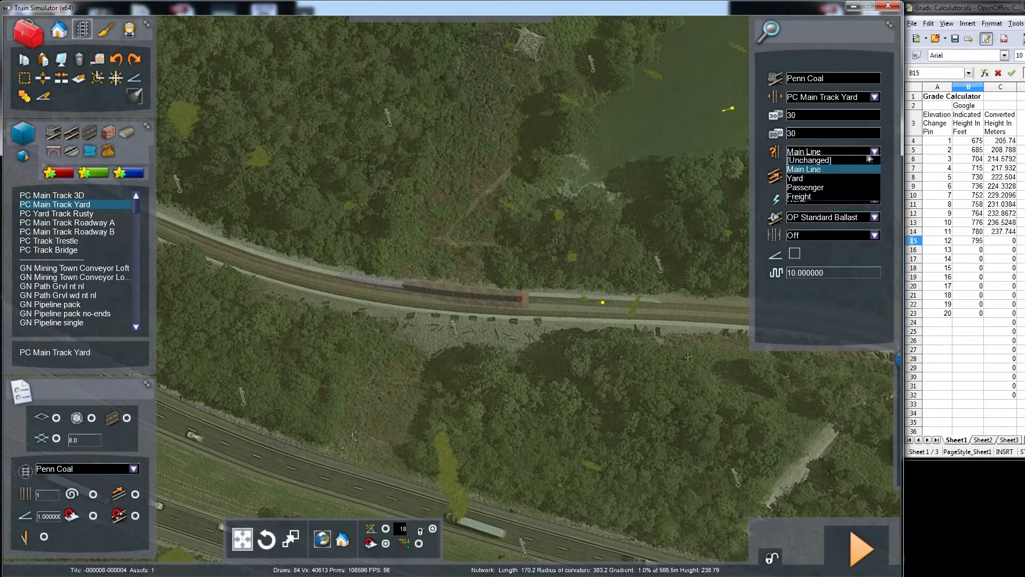
pyautogui.click(811, 179)
# - Try to lay a gently curved section about 90 m long from the trimmed track end past the marker, and undo it
pyautogui.moveTo(523, 301); pyautogui.dragTo(572, 302)
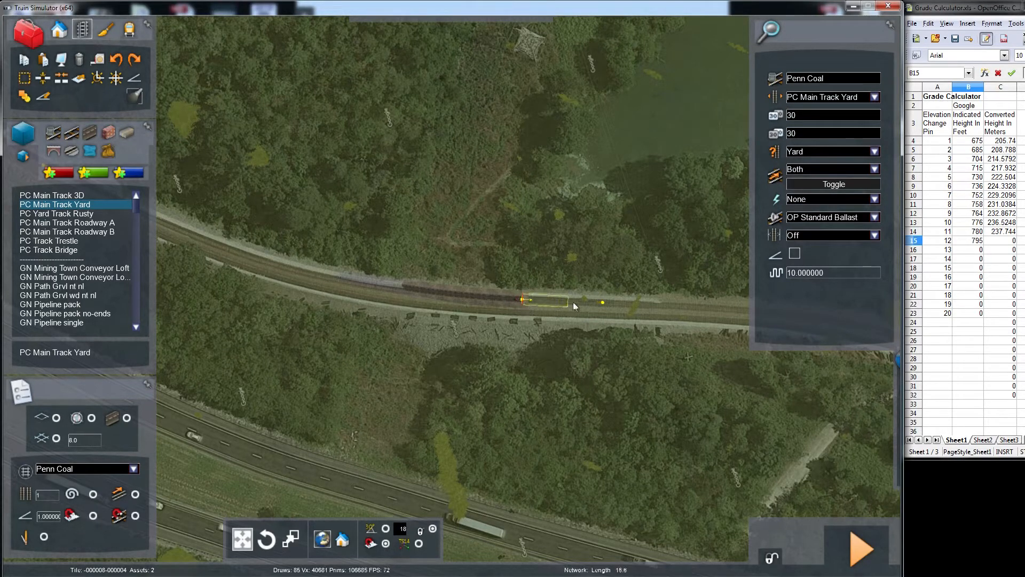
pyautogui.moveTo(663, 306)
pyautogui.mouseDown()
pyautogui.moveTo(676, 312)
pyautogui.moveTo(685, 347)
pyautogui.moveTo(771, 383)
pyautogui.moveTo(770, 448)
pyautogui.moveTo(732, 376)
pyautogui.moveTo(648, 312)
pyautogui.mouseUp()
pyautogui.press('Right')
pyautogui.press('Right')
pyautogui.press('Left')
pyautogui.rightClick(648, 312)
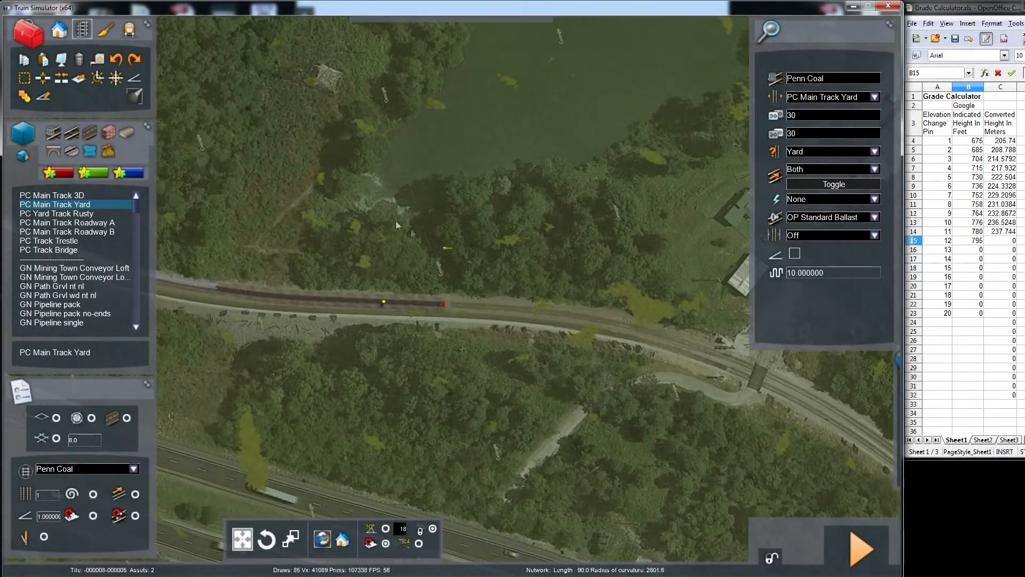
pyautogui.click(116, 59)
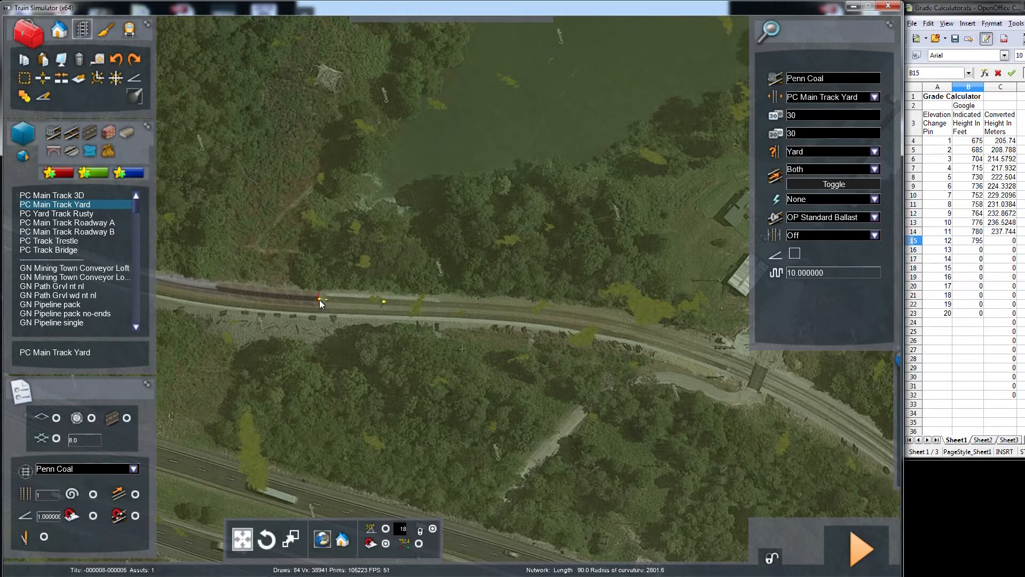
# - Lay another PC Main Track Yard section from the trimmed track end along the aerial image past the marker
pyautogui.moveTo(319, 300); pyautogui.dragTo(470, 316)
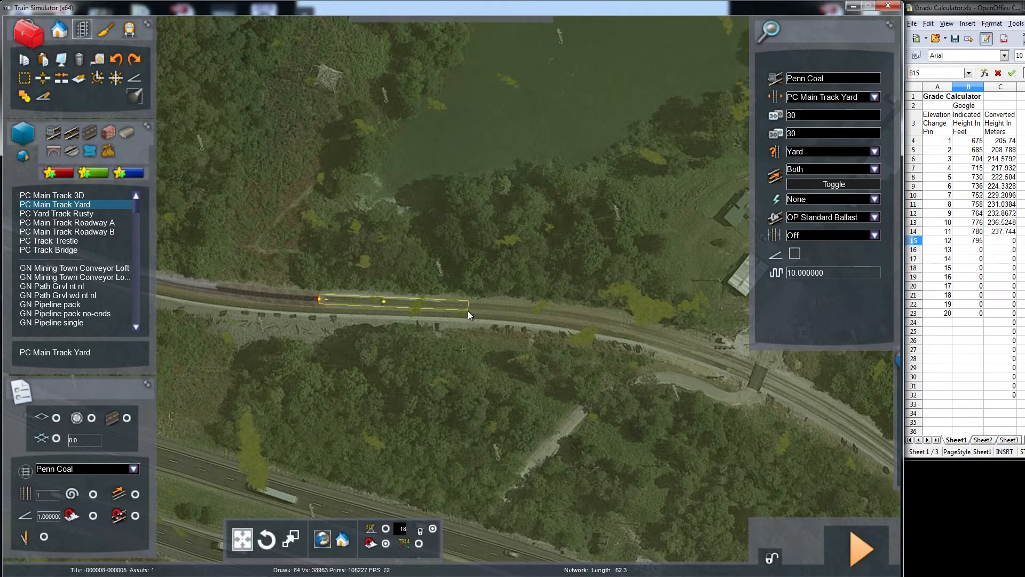
pyautogui.click(481, 312)
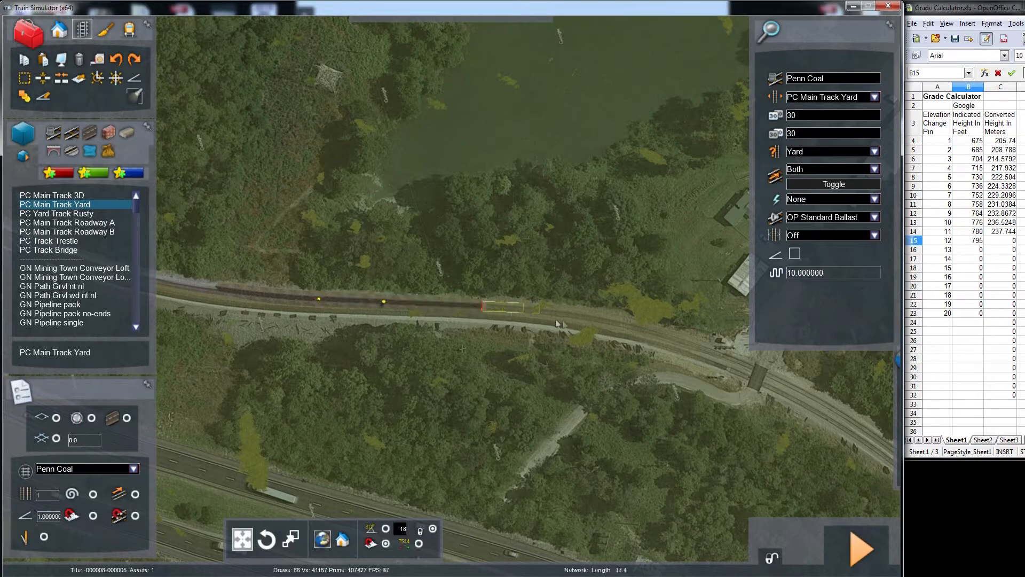
# - Try to lay a curved section about 500 m long with a radius of about 294 m beneath the highway bridges toward the next marker
pyautogui.press('Right')
pyautogui.press('Right')
pyautogui.moveTo(432, 348); pyautogui.dragTo(512, 348, button='right')
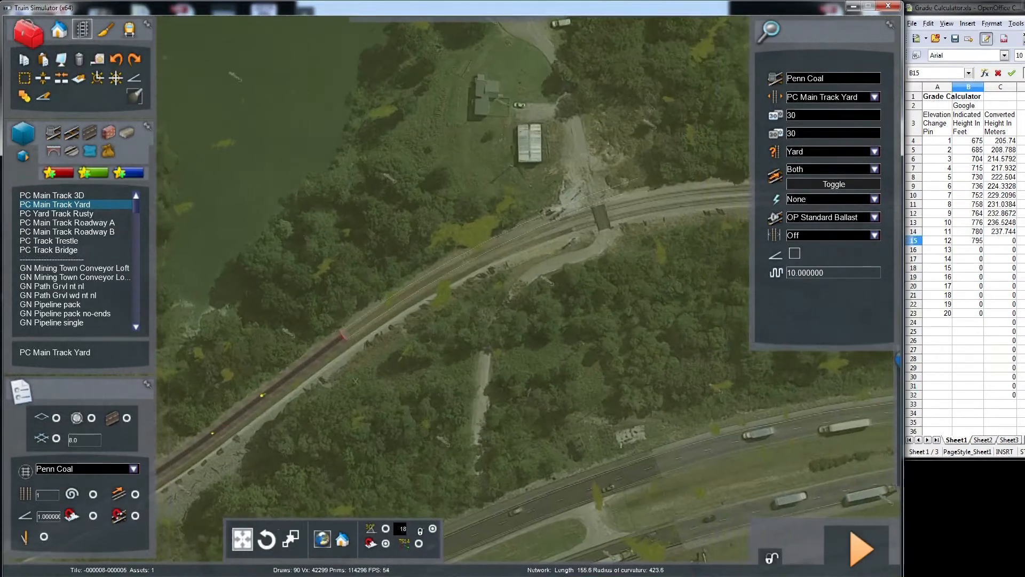
pyautogui.press('Right')
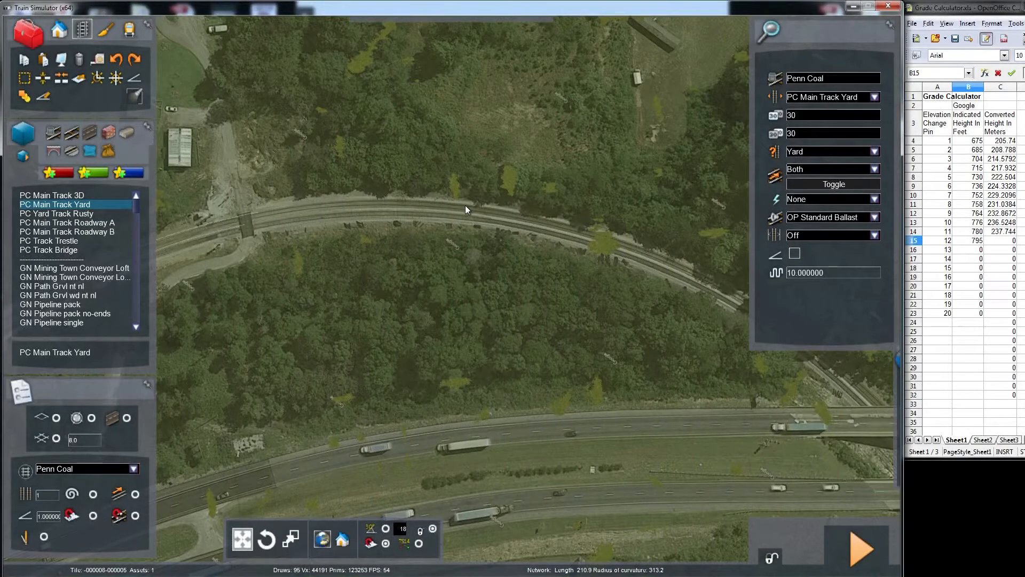
pyautogui.moveTo(659, 248); pyautogui.dragTo(769, 248, button='right')
pyautogui.press('Right')
pyautogui.press('Right')
pyautogui.press('Up')
pyautogui.press('Right')
pyautogui.press('Up')
pyautogui.press('Right')
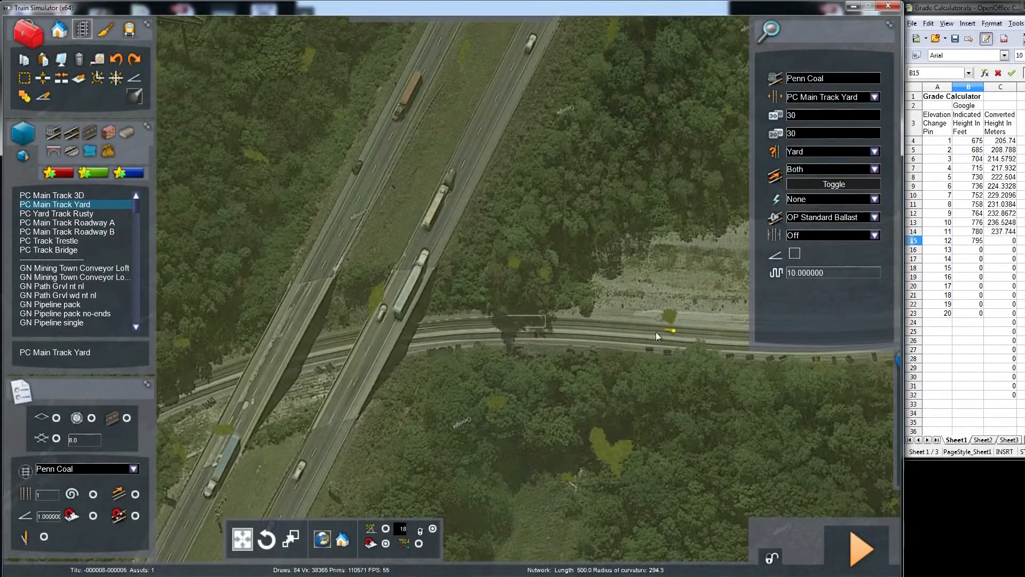
pyautogui.click(601, 324)
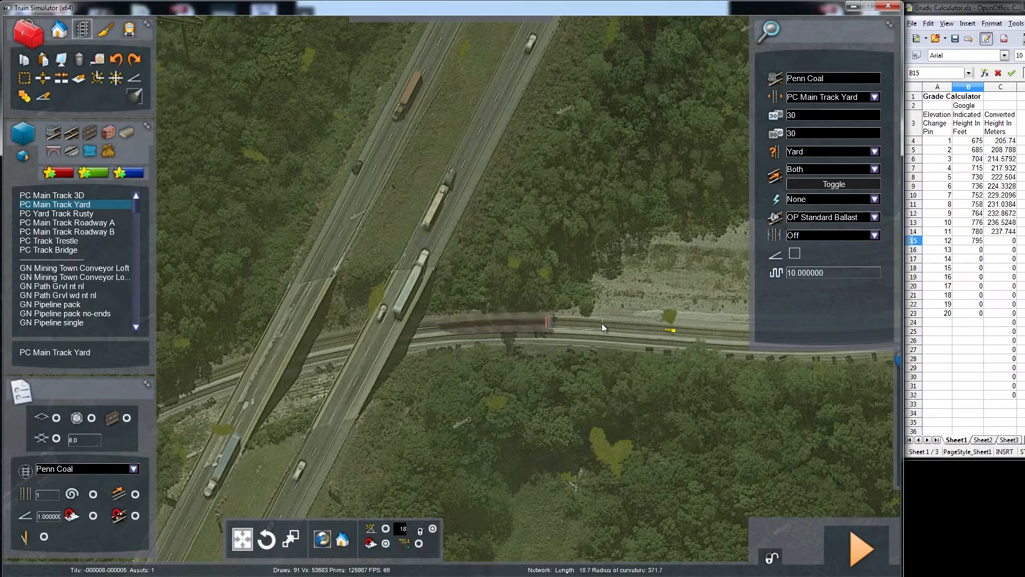
# - Fit the terrain to the new curve from the road crossing to the track end beyond the highway bridges
pyautogui.moveTo(601, 322); pyautogui.dragTo(473, 323, button='right')
pyautogui.press('Left')
pyautogui.press('Left')
pyautogui.moveTo(404, 237); pyautogui.dragTo(343, 258, button='right')
pyautogui.press('Left')
pyautogui.press('Up')
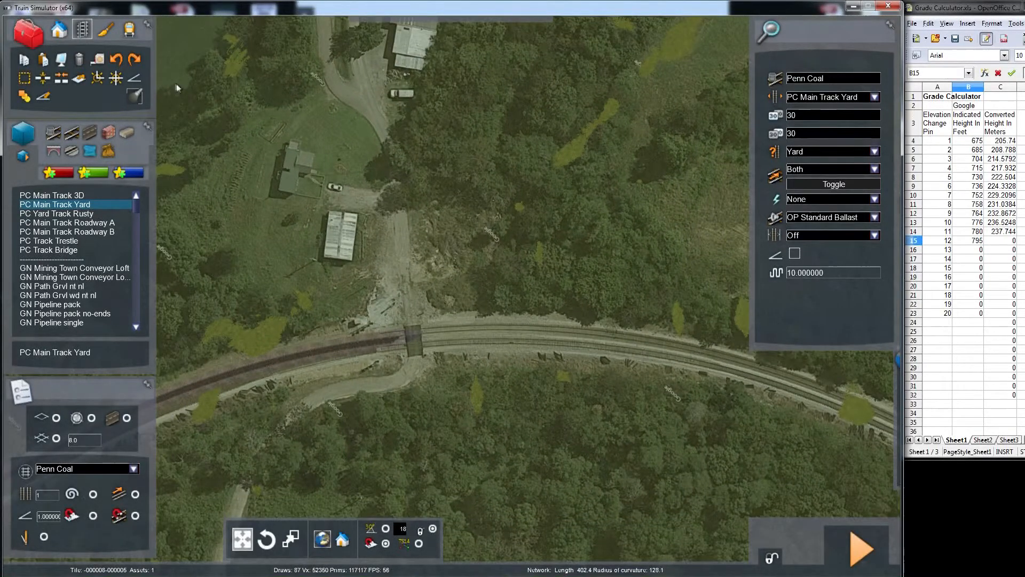
pyautogui.click(107, 30)
pyautogui.moveTo(397, 338)
pyautogui.mouseDown()
pyautogui.moveTo(575, 335)
pyautogui.moveTo(730, 364)
pyautogui.mouseUp()
pyautogui.moveTo(730, 363)
pyautogui.mouseDown(button='right')
pyautogui.moveTo(782, 363)
pyautogui.moveTo(750, 364)
pyautogui.mouseUp(button='right')
pyautogui.press('Right')
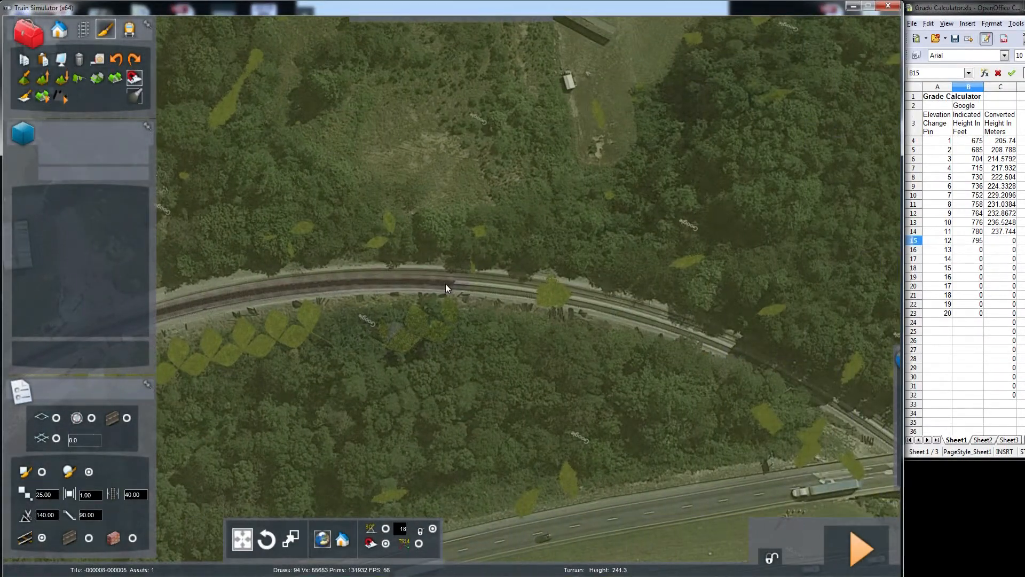
pyautogui.moveTo(446, 284)
pyautogui.mouseDown()
pyautogui.moveTo(567, 304)
pyautogui.moveTo(738, 368)
pyautogui.mouseUp()
pyautogui.press('Right')
pyautogui.moveTo(738, 368); pyautogui.dragTo(854, 369, button='right')
pyautogui.moveTo(376, 258)
pyautogui.mouseDown()
pyautogui.moveTo(440, 230)
pyautogui.moveTo(586, 197)
pyautogui.moveTo(819, 187)
pyautogui.mouseUp()
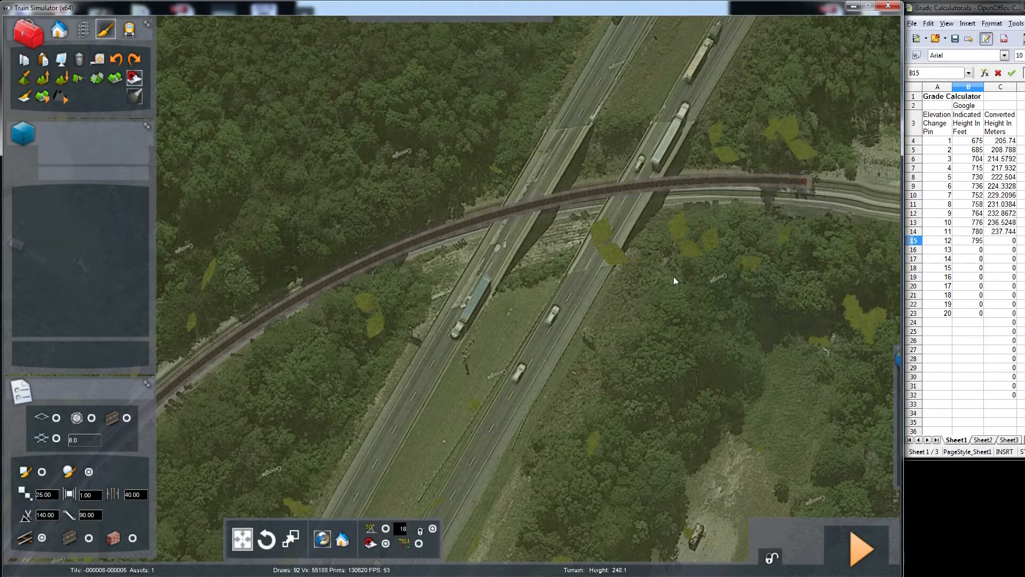
# - Examine how the curve between the road crossing and the highway bridges follows the railway on the aerial image
pyautogui.scroll(-2, 674, 272)
pyautogui.moveTo(673, 271); pyautogui.dragTo(617, 252, button='right')
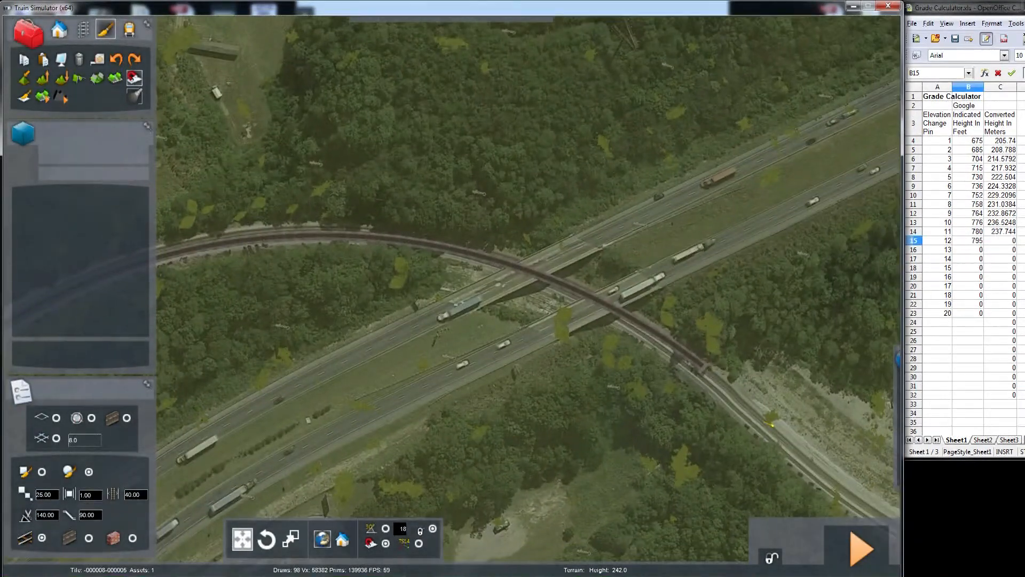
pyautogui.press('Up')
pyautogui.press('Left')
pyautogui.press('Left')
pyautogui.moveTo(616, 252); pyautogui.dragTo(587, 253, button='right')
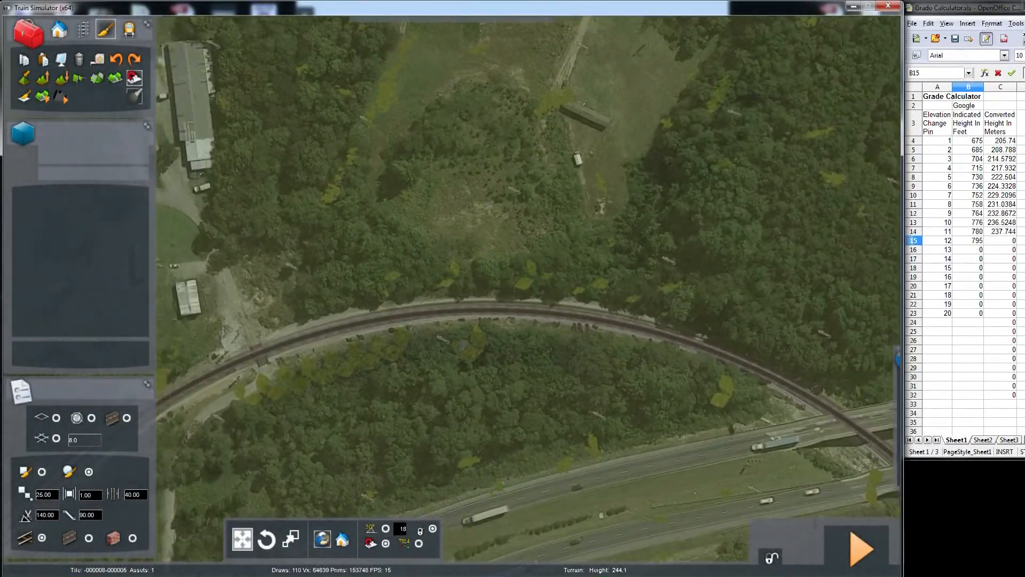
pyautogui.press('Left')
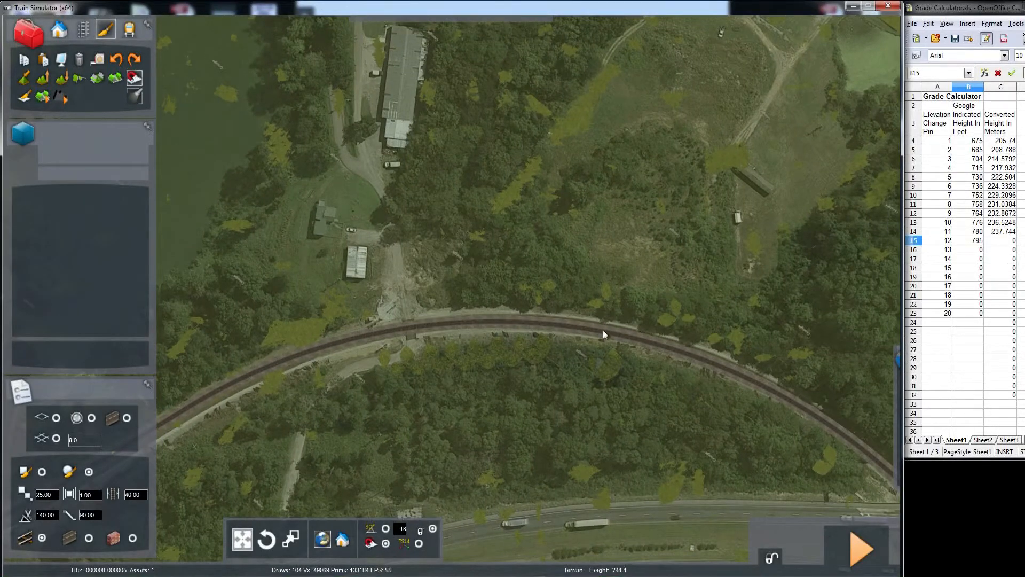
pyautogui.moveTo(633, 285); pyautogui.dragTo(657, 285, button='right')
pyautogui.press('Up')
pyautogui.press('Right')
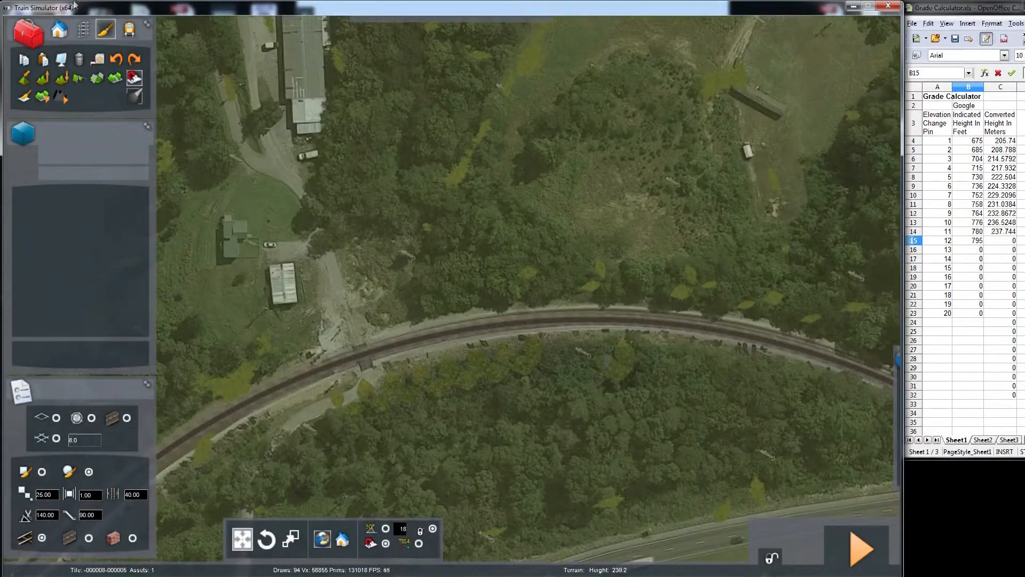
# - Delete the long curve and the section before it that runs past the marker
pyautogui.click(83, 30)
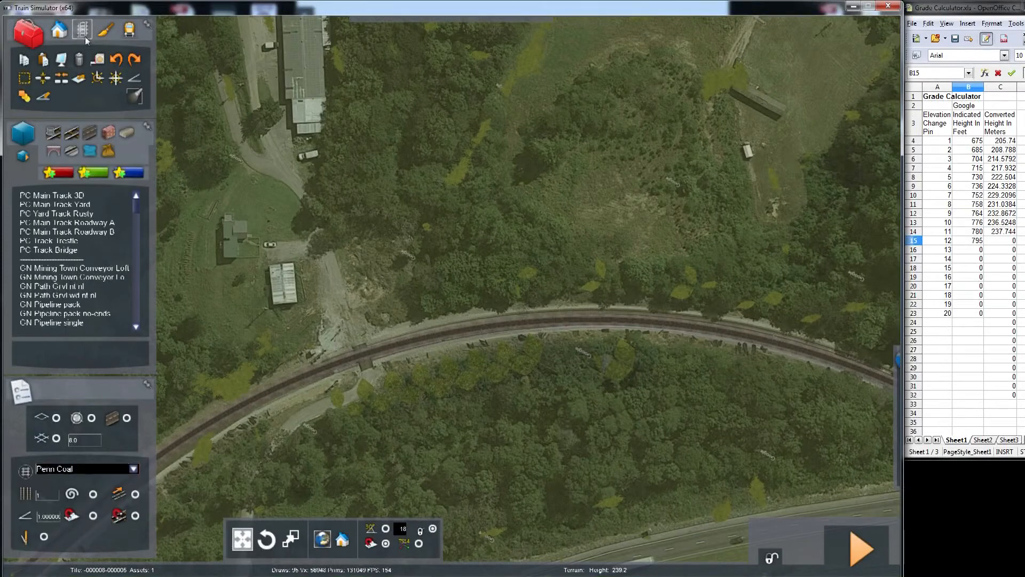
pyautogui.click(597, 320)
pyautogui.press('Delete')
pyautogui.moveTo(261, 80); pyautogui.dragTo(238, 88, button='right')
pyautogui.press('Left')
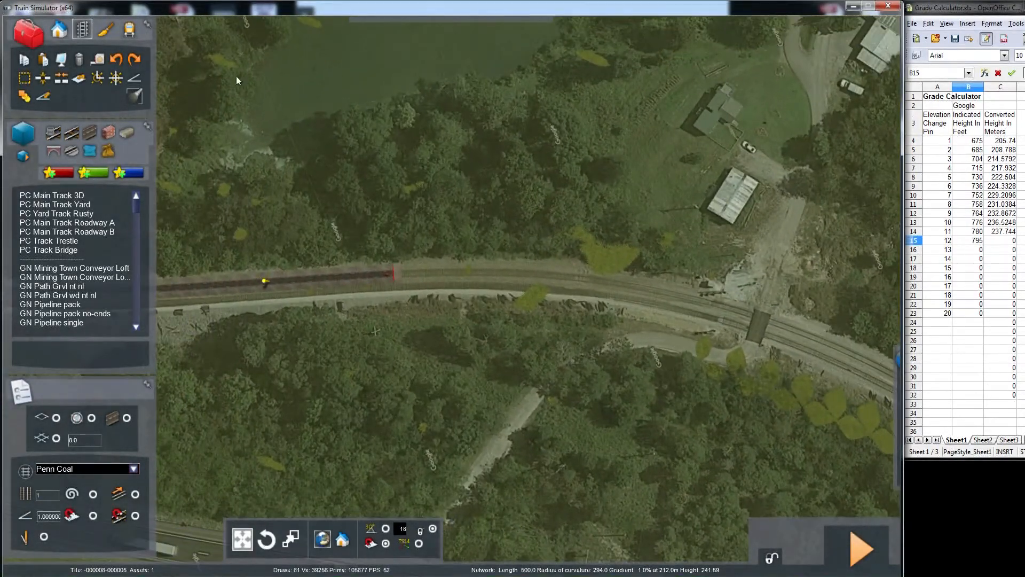
pyautogui.press('Left')
pyautogui.click(455, 277)
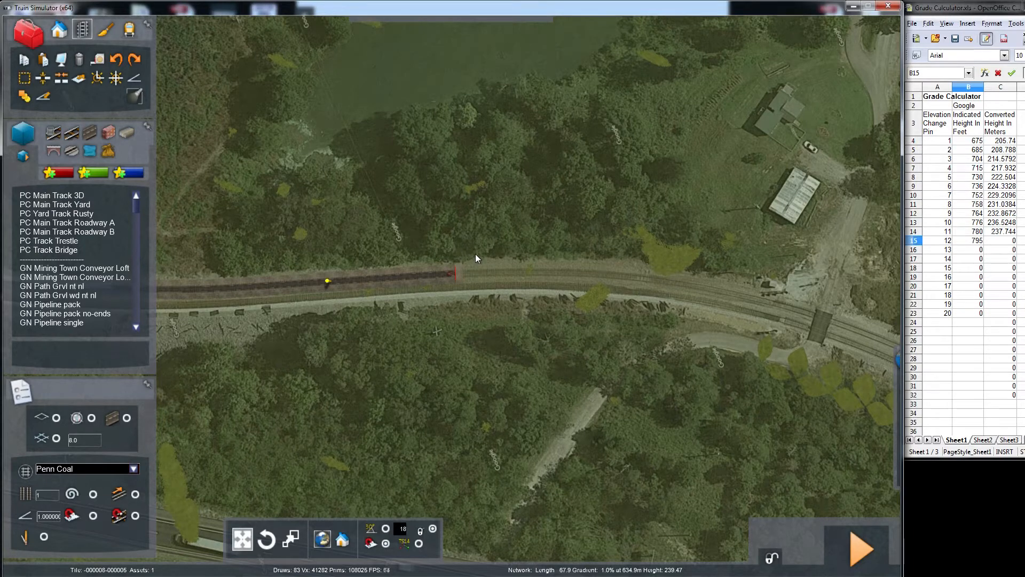
pyautogui.click(403, 275)
pyautogui.press('Delete')
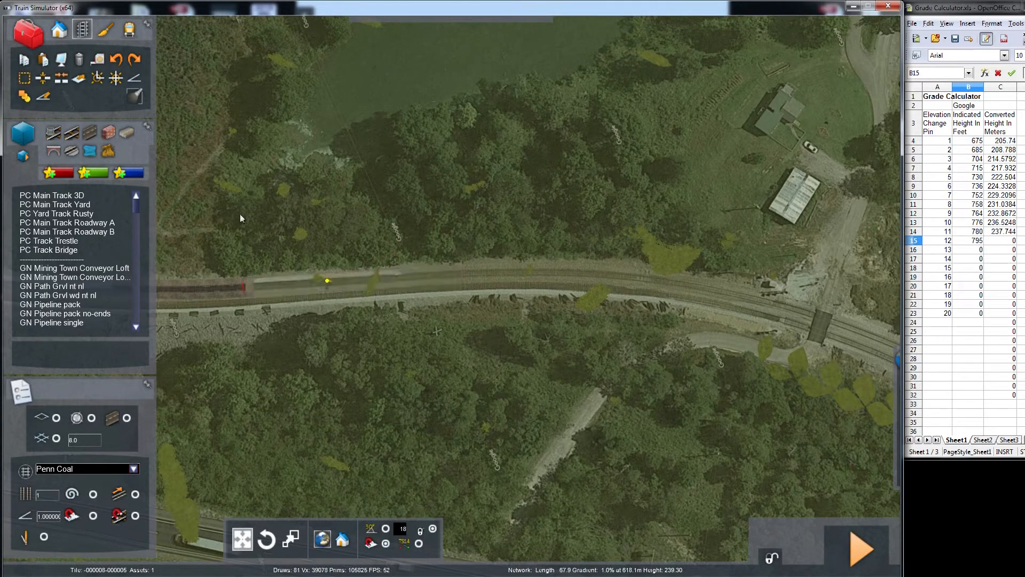
# - Lay a straight PC Main Track Yard section from the track end past the marker, with both speed limits at 30 and line type Yard
pyautogui.click(75, 208)
pyautogui.doubleClick(804, 114)
pyautogui.write('30')
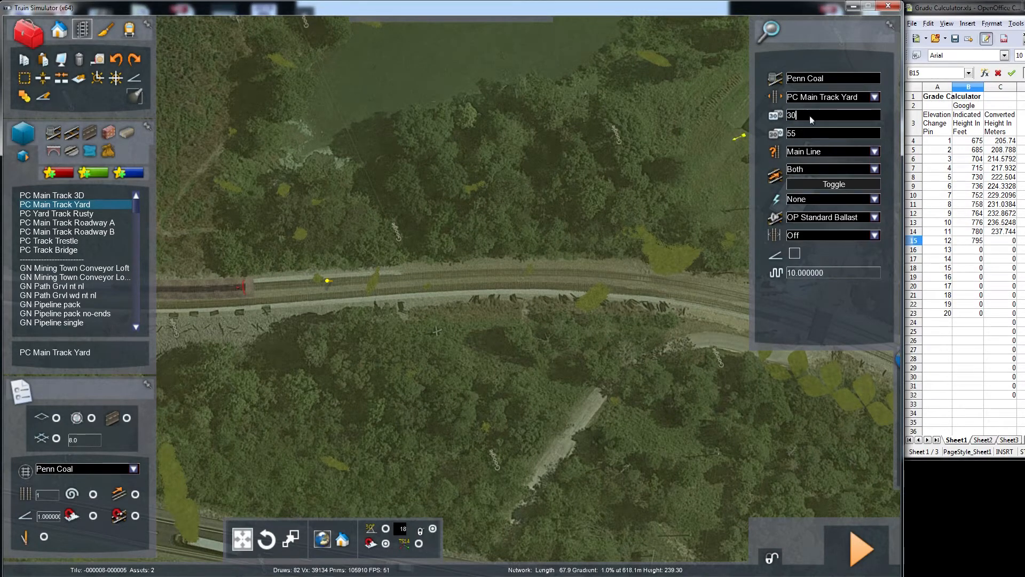
pyautogui.doubleClick(788, 134)
pyautogui.write('30')
pyautogui.click(871, 153)
pyautogui.click(816, 168)
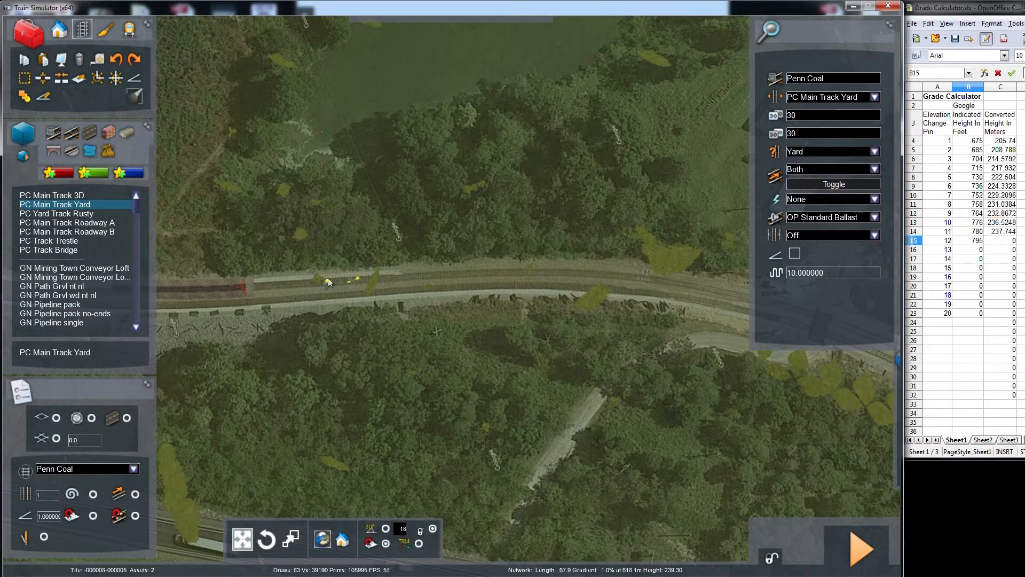
pyautogui.moveTo(249, 287); pyautogui.dragTo(443, 276)
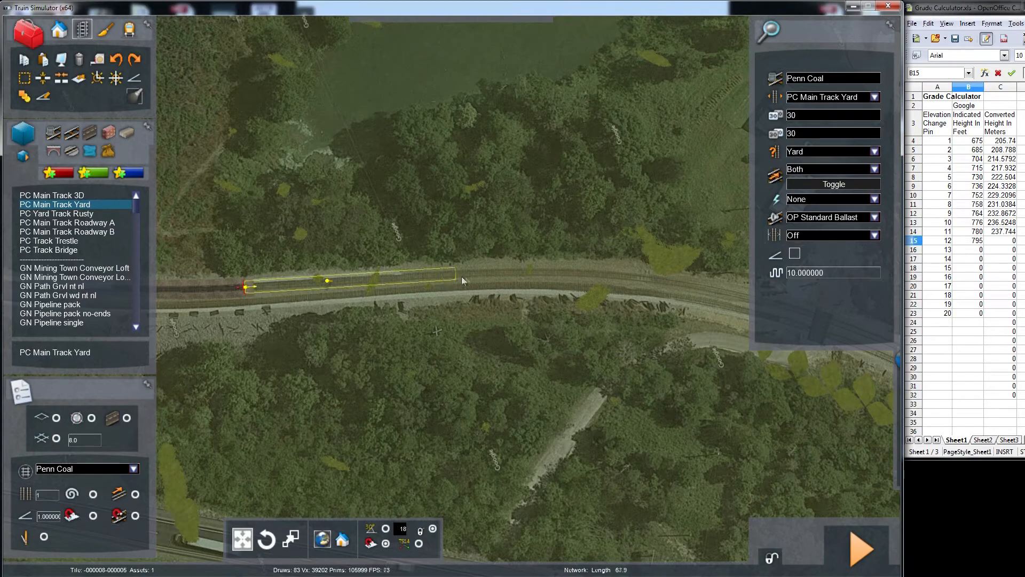
pyautogui.click(478, 277)
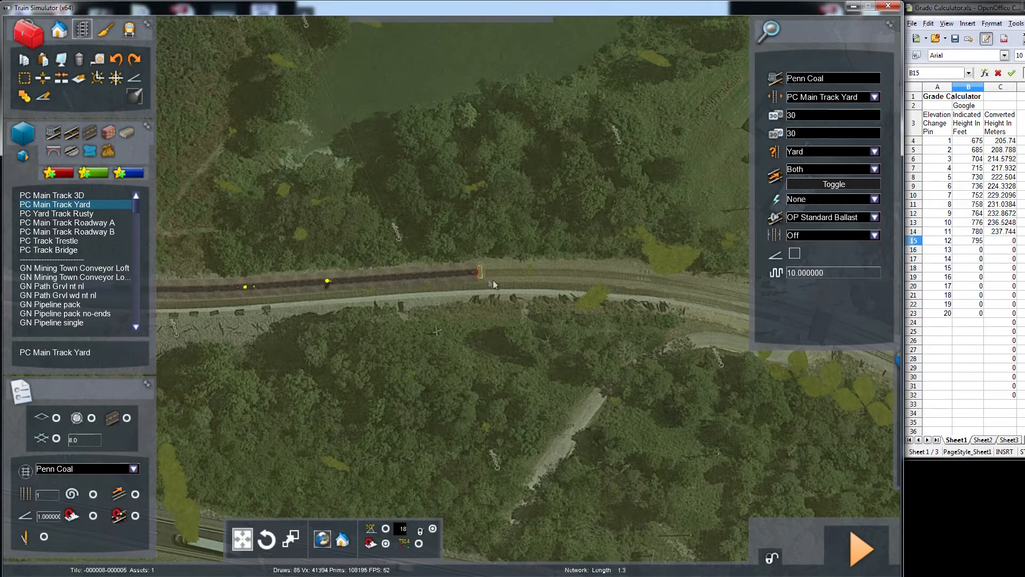
# - Lay a curved section about 500 m long with a radius of about 288 m past the road crossing and beneath the highway bridges
pyautogui.moveTo(529, 283); pyautogui.dragTo(555, 283, button='right')
pyautogui.press('Up')
pyautogui.press('Right')
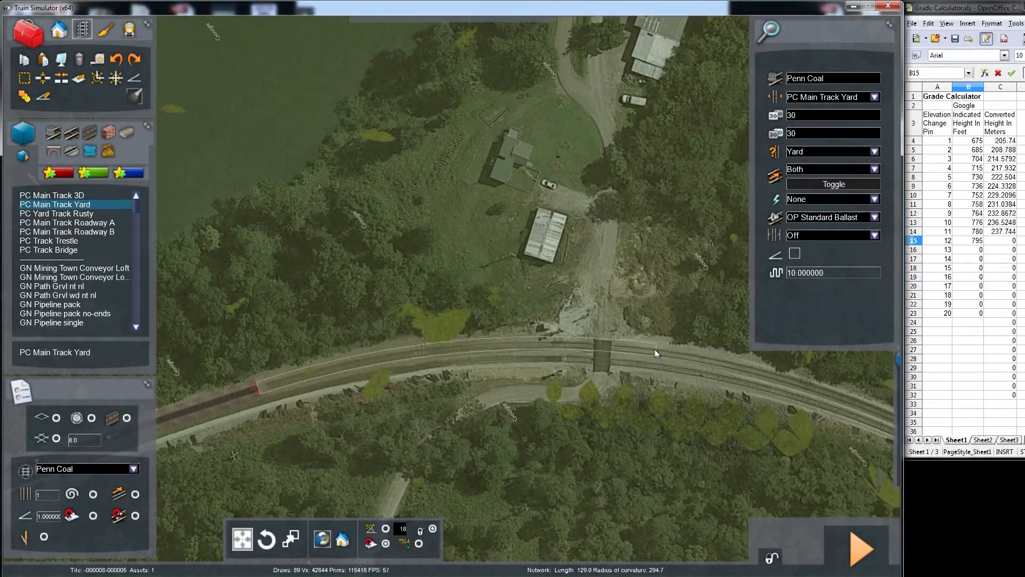
pyautogui.press('Right')
pyautogui.press('Right')
pyautogui.moveTo(686, 382); pyautogui.dragTo(771, 382, button='right')
pyautogui.press('Right')
pyautogui.press('Right')
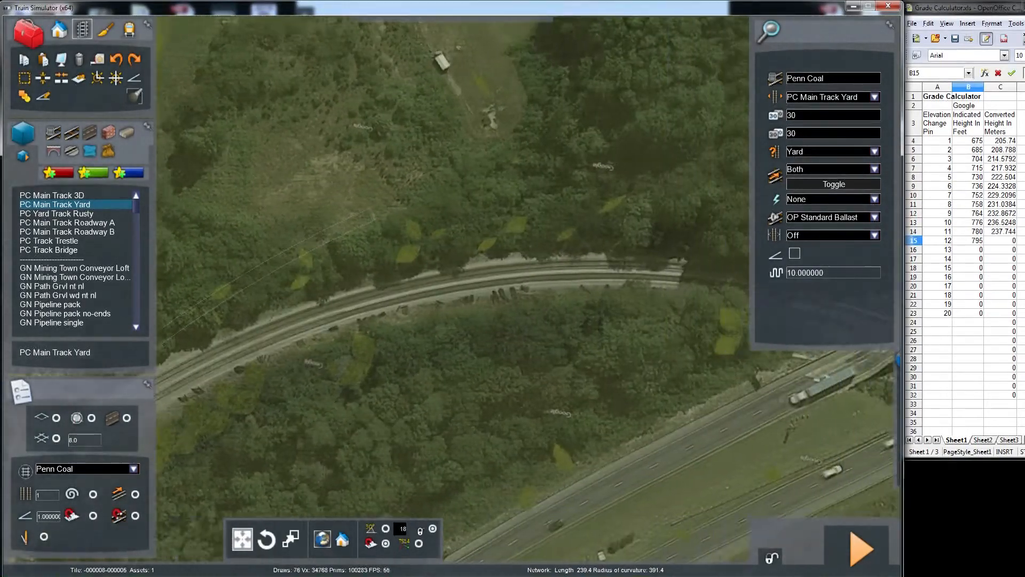
pyautogui.press('Right')
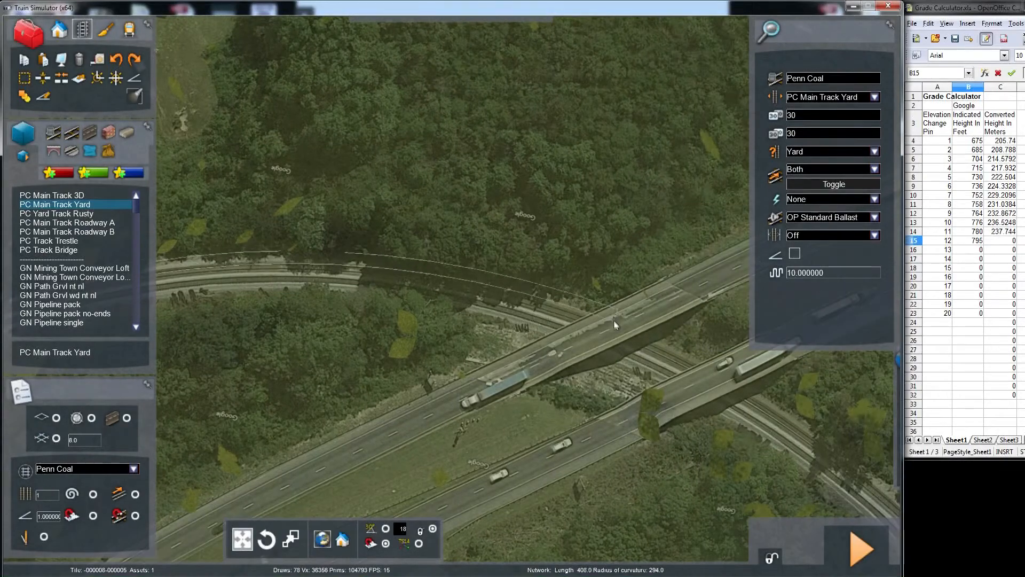
pyautogui.press('Right')
pyautogui.moveTo(626, 334); pyautogui.dragTo(642, 347, button='right')
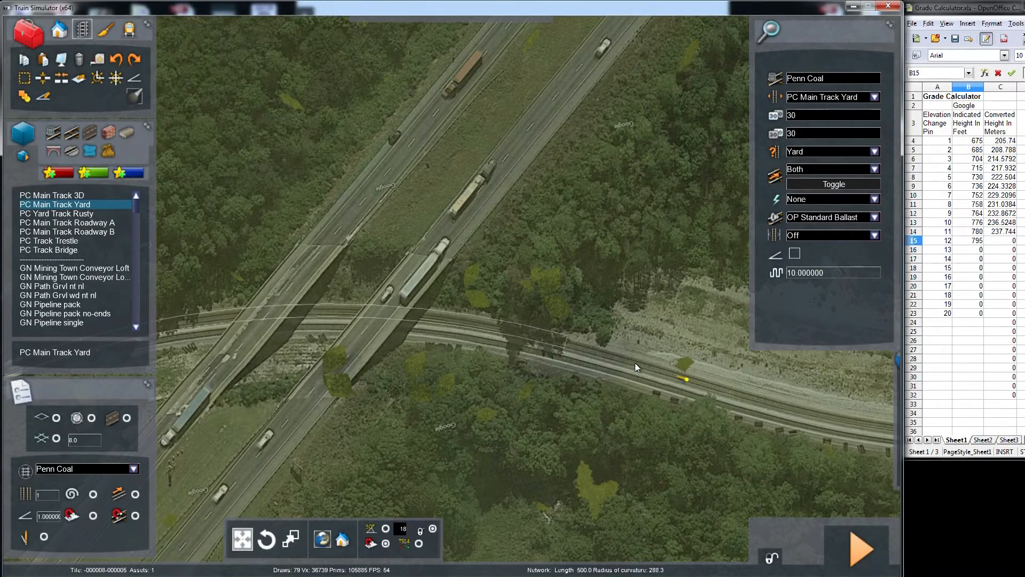
pyautogui.click(636, 364)
# - Examine the replacement curve's alignment with the aerial image back from the highway bridges
pyautogui.press('Left')
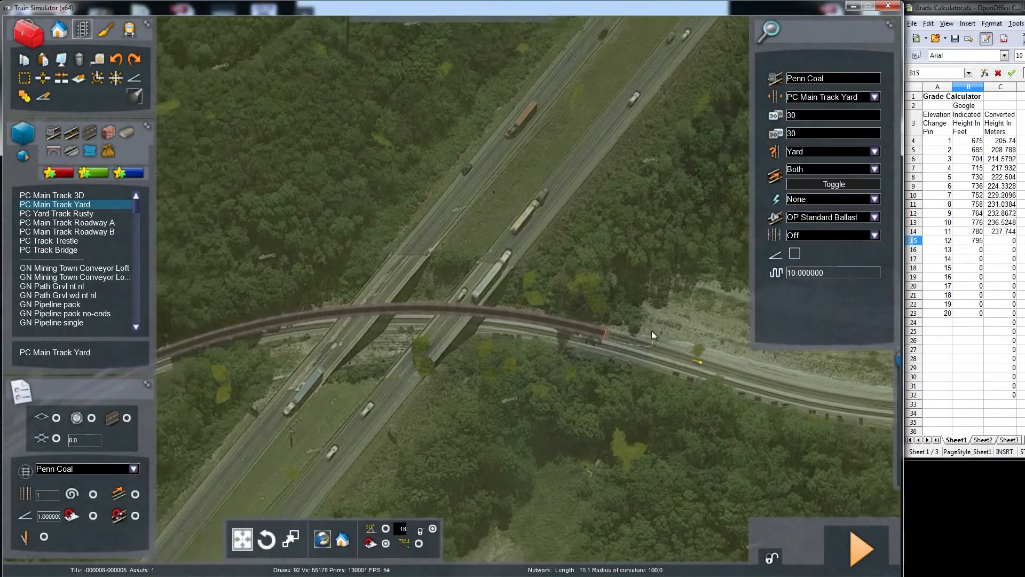
pyautogui.press('Left')
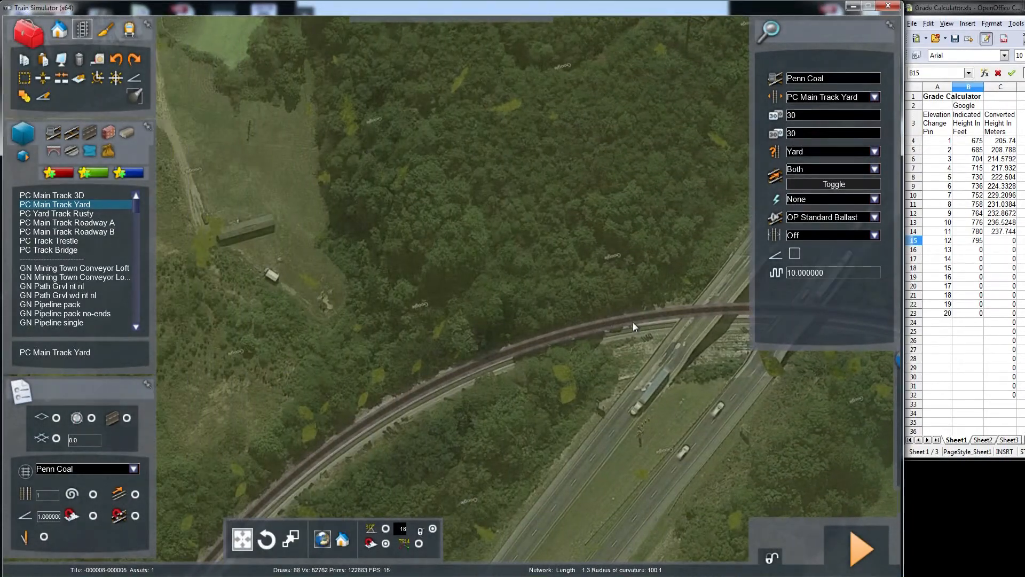
pyautogui.moveTo(632, 322); pyautogui.dragTo(454, 320, button='right')
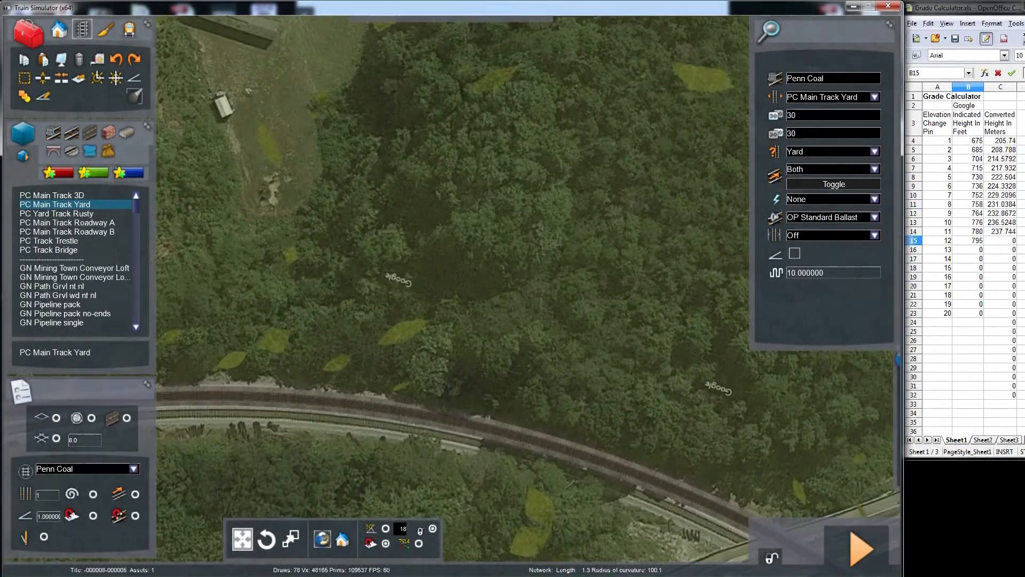
pyautogui.press('Left')
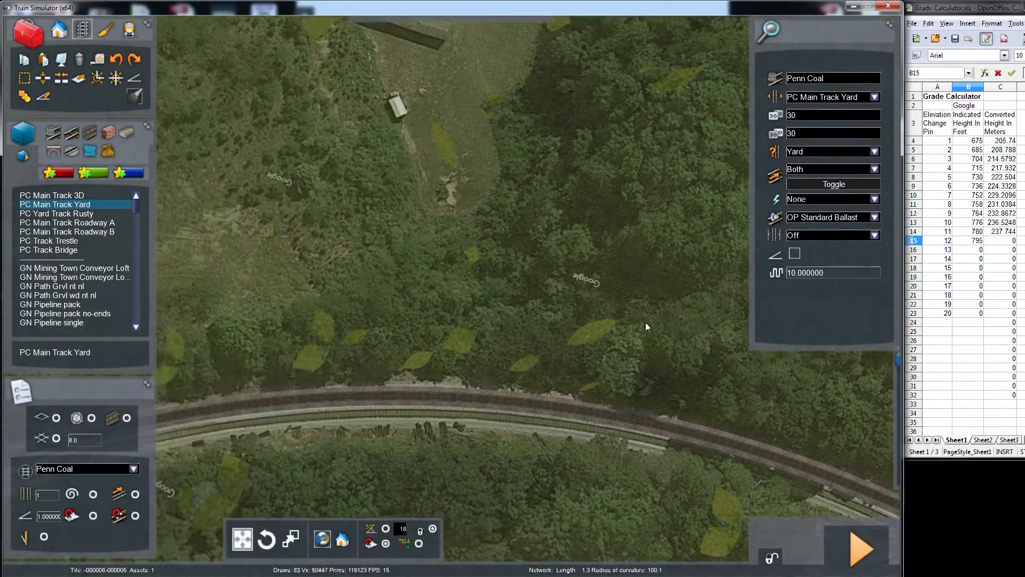
pyautogui.scroll(-3, 674, 429)
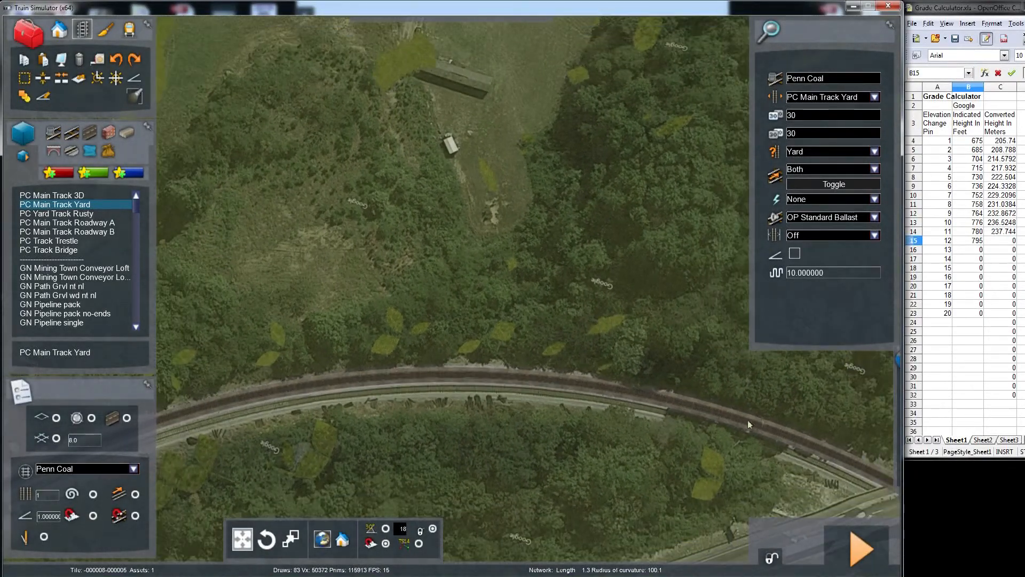
pyautogui.moveTo(899, 404)
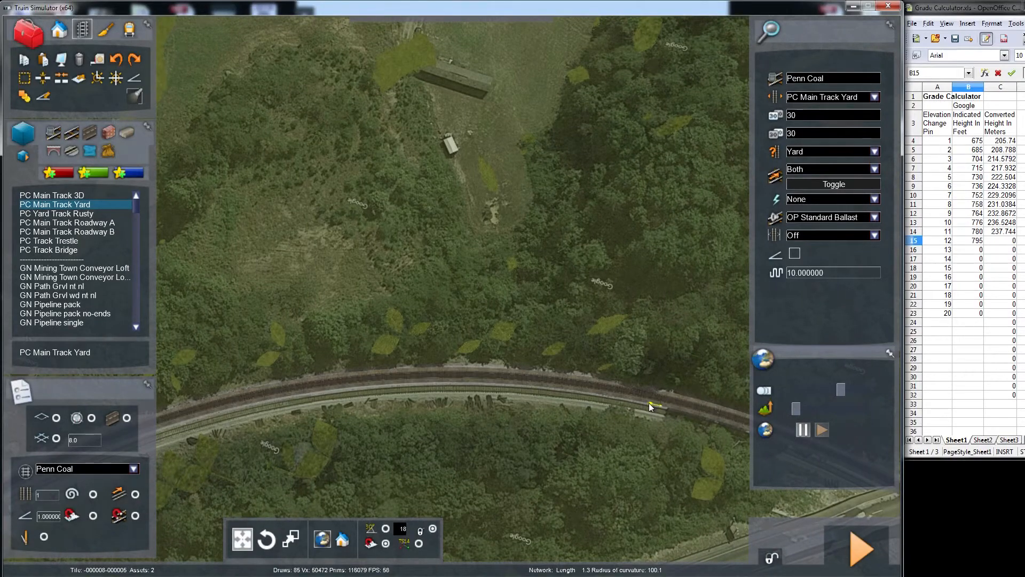
# - Lay a short section from the end of the long curve to the next marker beside the bare slope
pyautogui.press('Right')
pyautogui.press('Right')
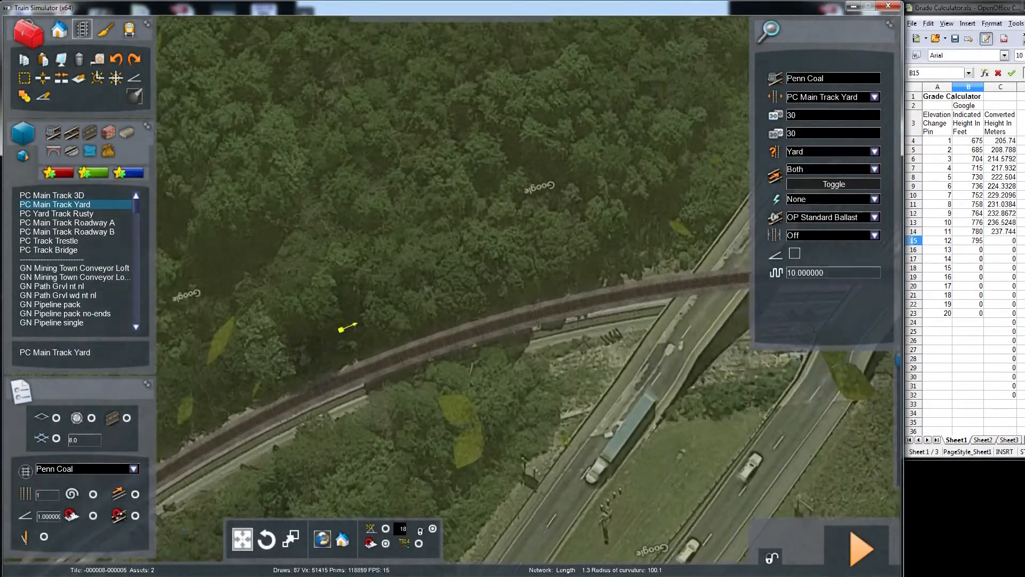
pyautogui.press('Right')
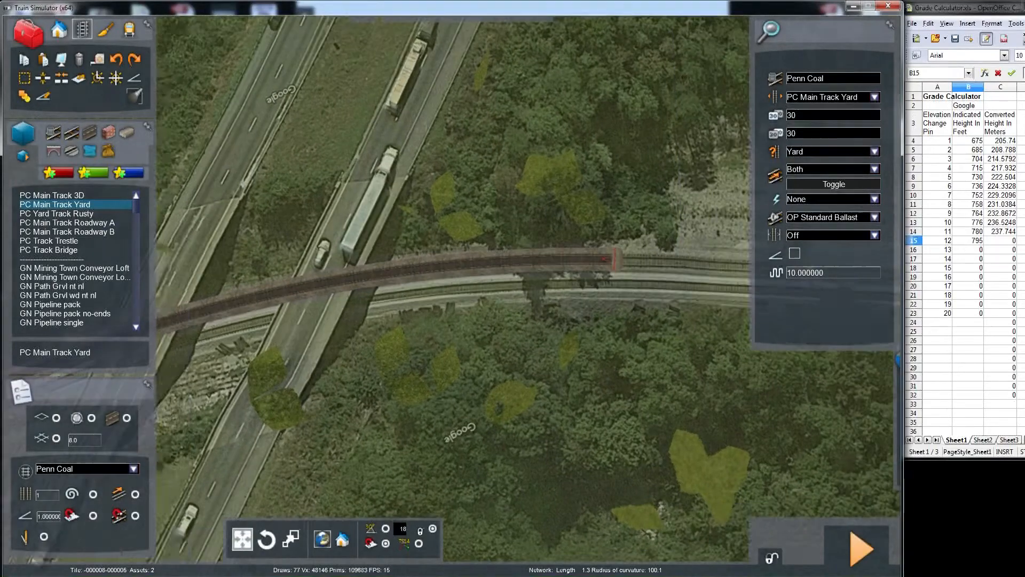
pyautogui.press('Up')
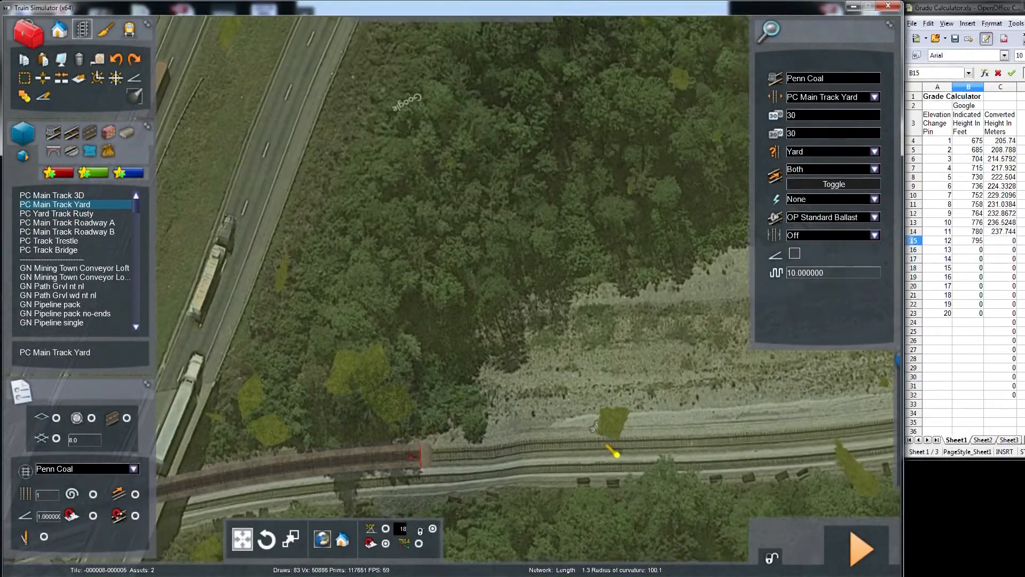
pyautogui.scroll(-4, 643, 369)
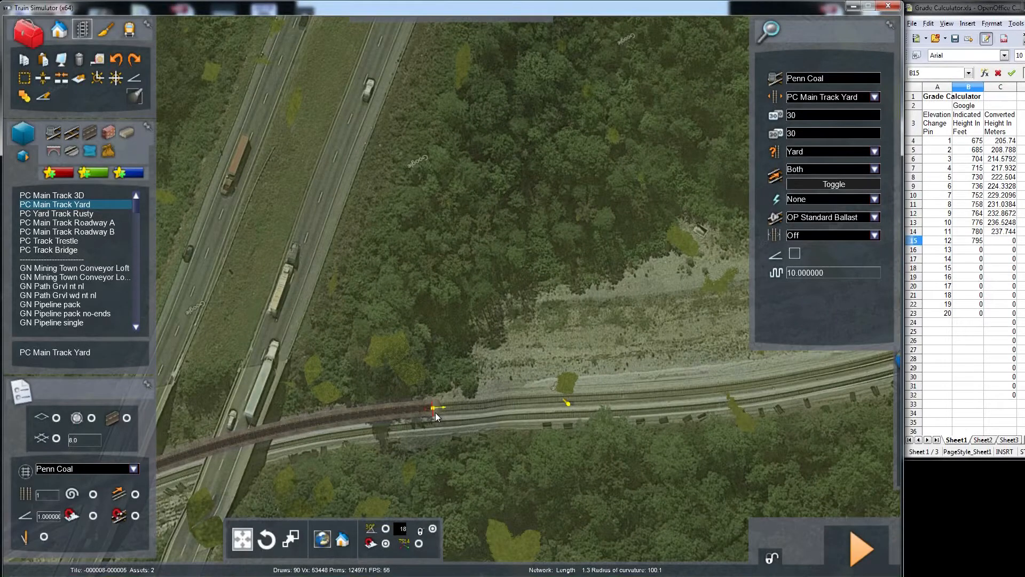
pyautogui.click(566, 408)
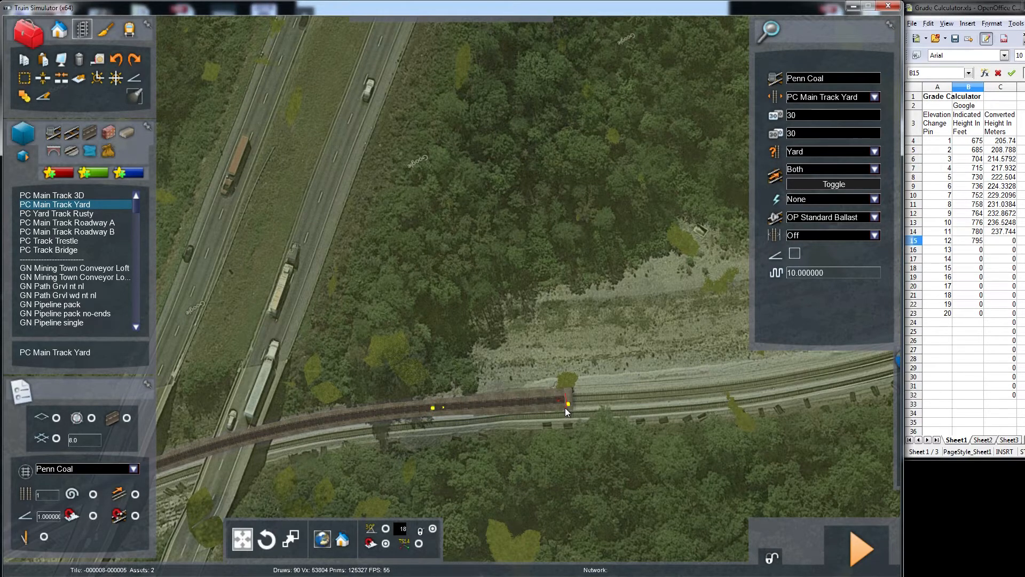
pyautogui.scroll(-5, 667, 400)
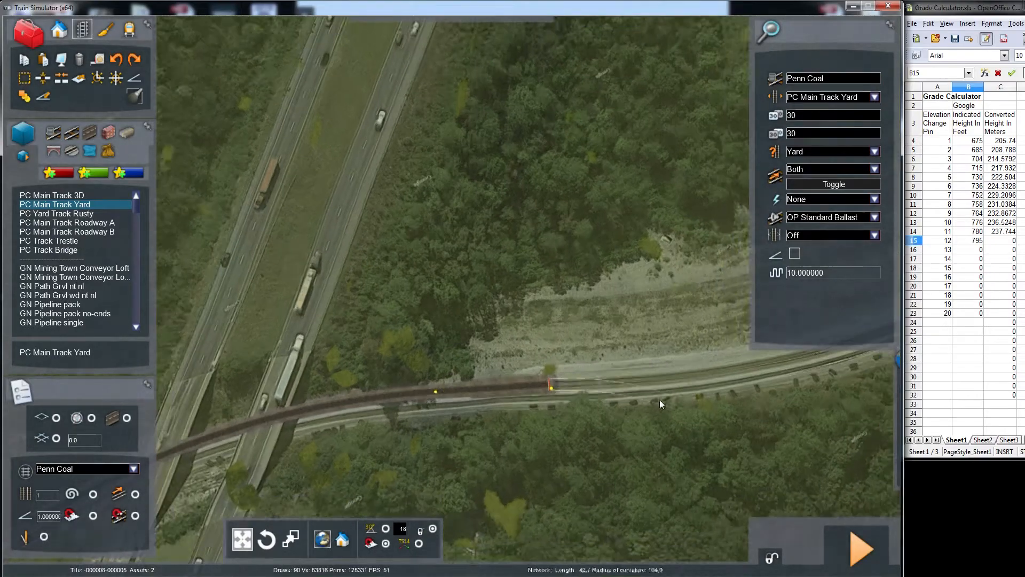
# - Try to lay another short track section from the last marker along the foot of the bare slope
pyautogui.scroll(-5, 588, 395)
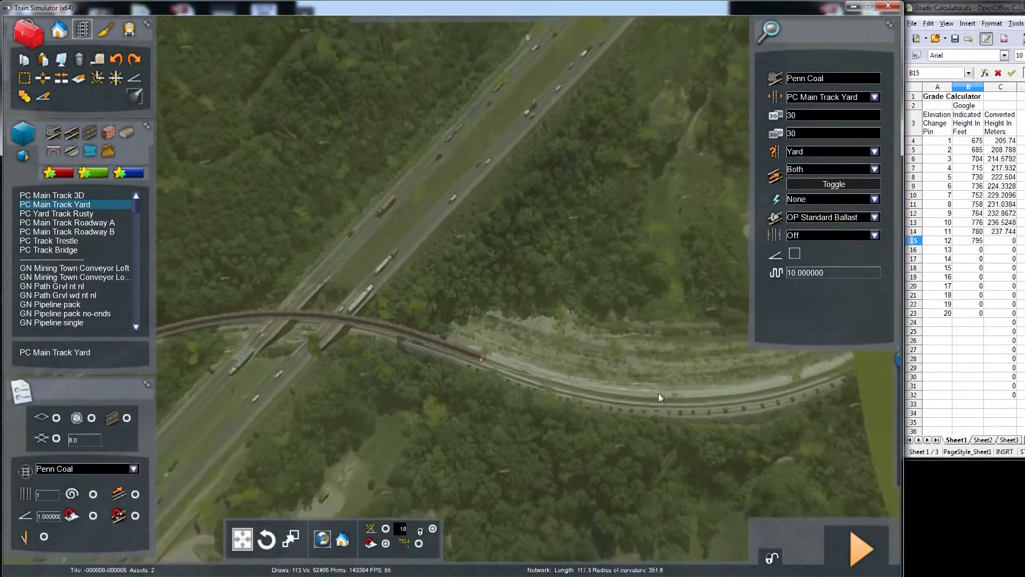
pyautogui.press('Right')
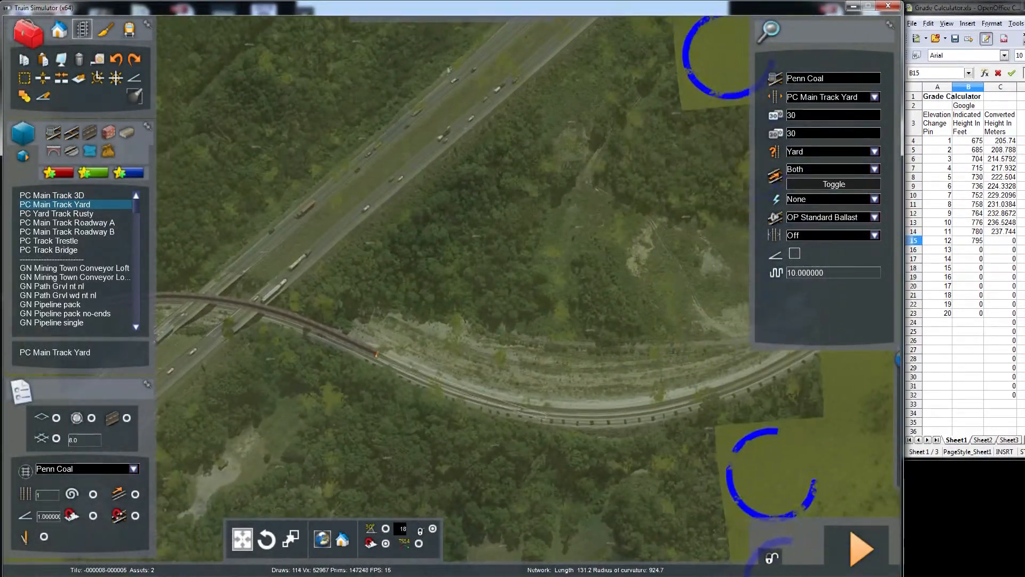
pyautogui.press('Right')
pyautogui.scroll(2, 657, 409)
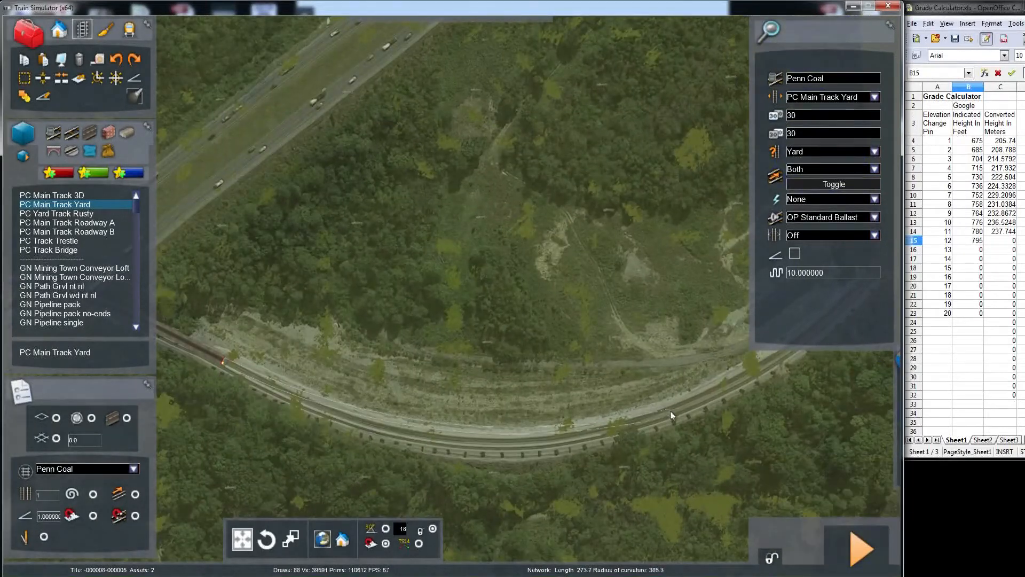
pyautogui.press('Left')
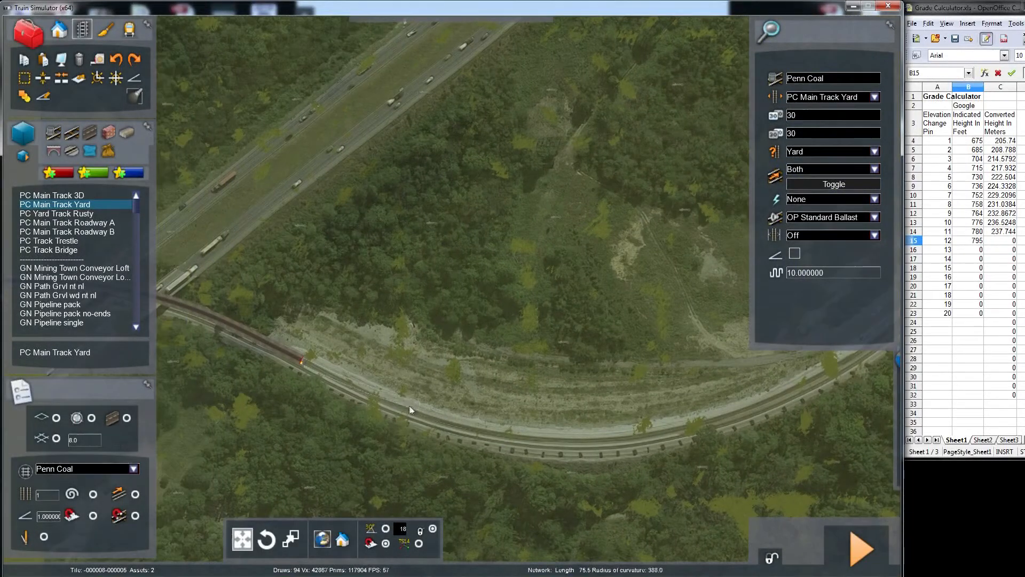
pyautogui.click(367, 395)
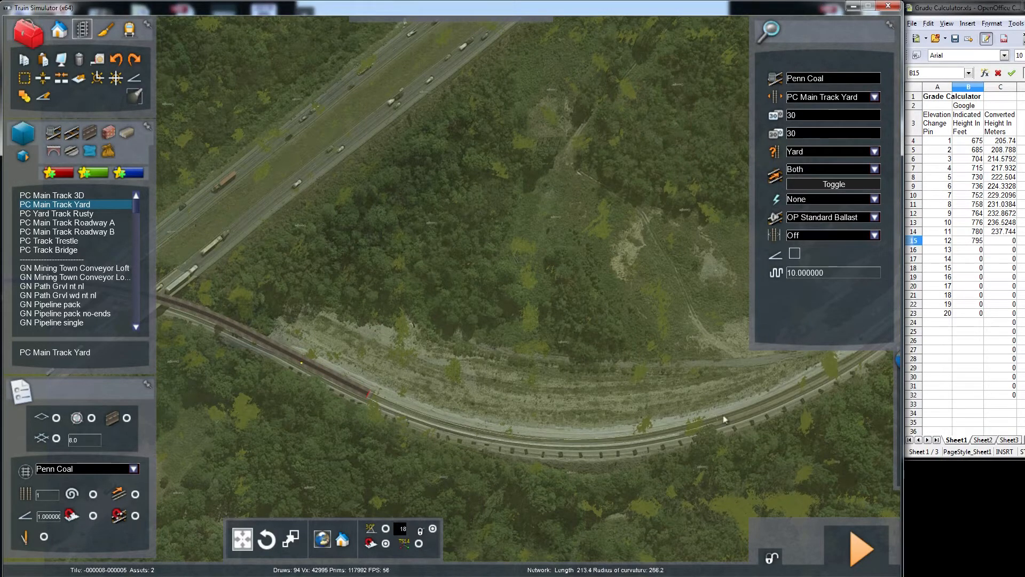
# - Delete the short section just laid beyond the marker beside the bare slope
pyautogui.press('Up')
pyautogui.press('Left')
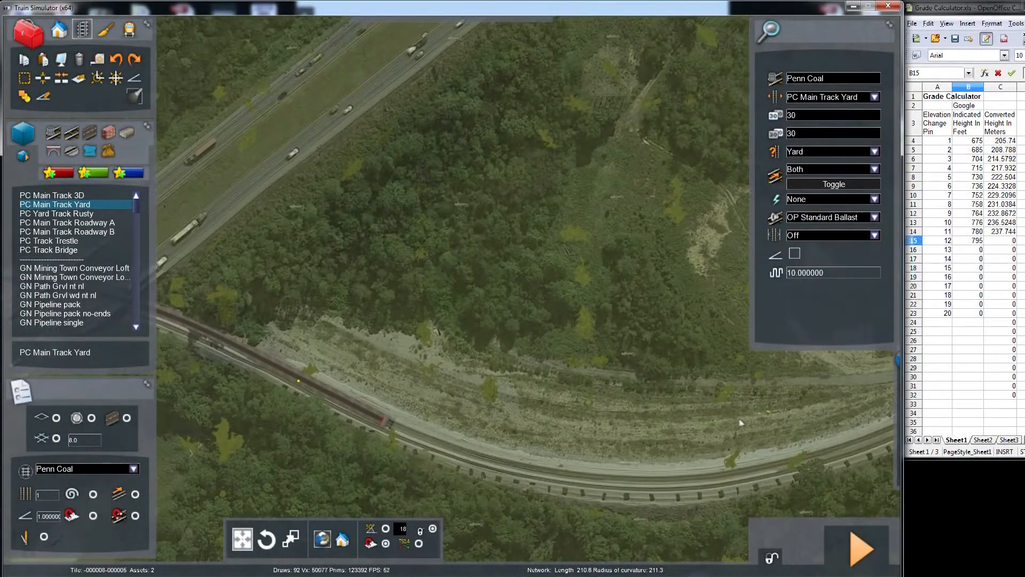
pyautogui.press('space')
pyautogui.click(374, 422)
pyautogui.press('Delete')
# - Examine the gradient handle at the pin 7 marker, following the track back past the highway
pyautogui.press('Up')
pyautogui.moveTo(383, 412); pyautogui.dragTo(169, 282, button='right')
pyautogui.press('Down')
pyautogui.moveTo(787, 478); pyautogui.dragTo(773, 405, button='right')
pyautogui.press('Up')
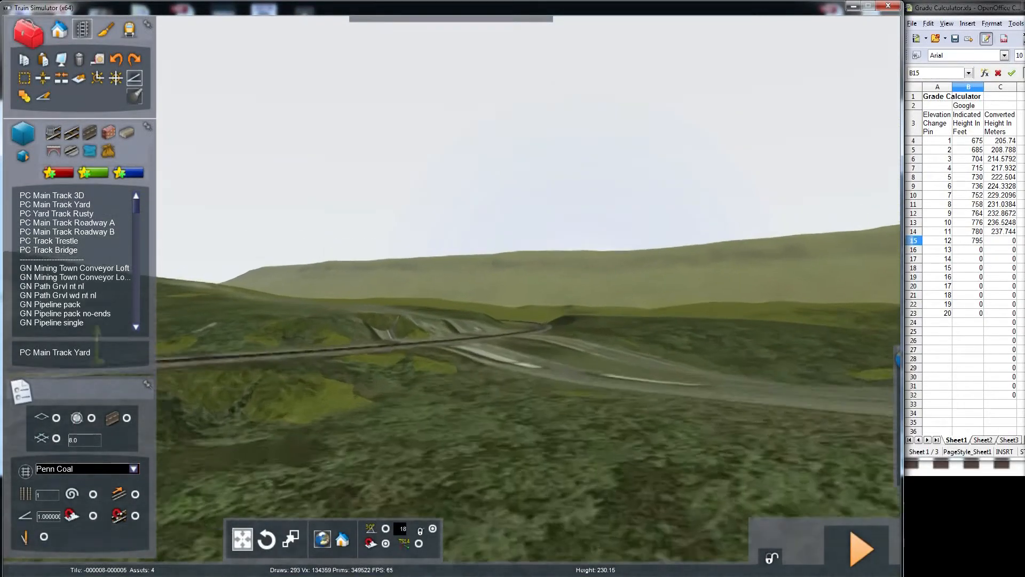
pyautogui.press('Up')
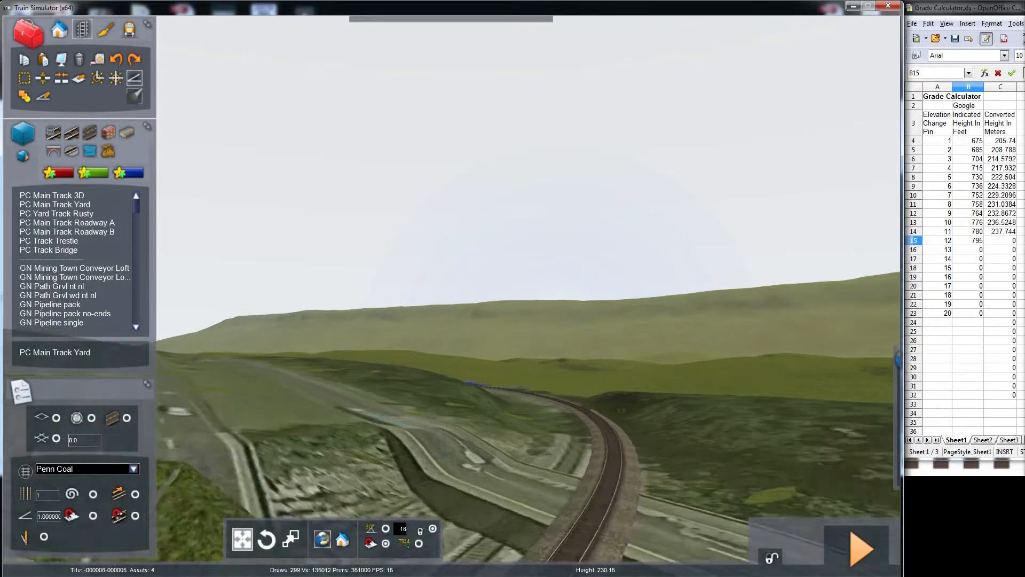
pyautogui.press('Up')
pyautogui.moveTo(772, 405); pyautogui.dragTo(667, 465, button='right')
pyautogui.press('Up')
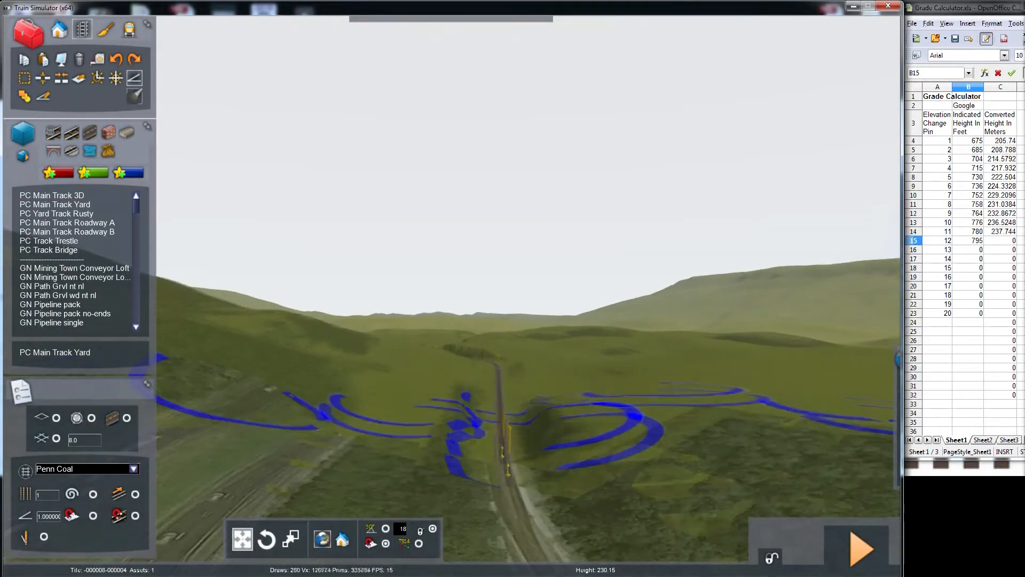
pyautogui.press('Up')
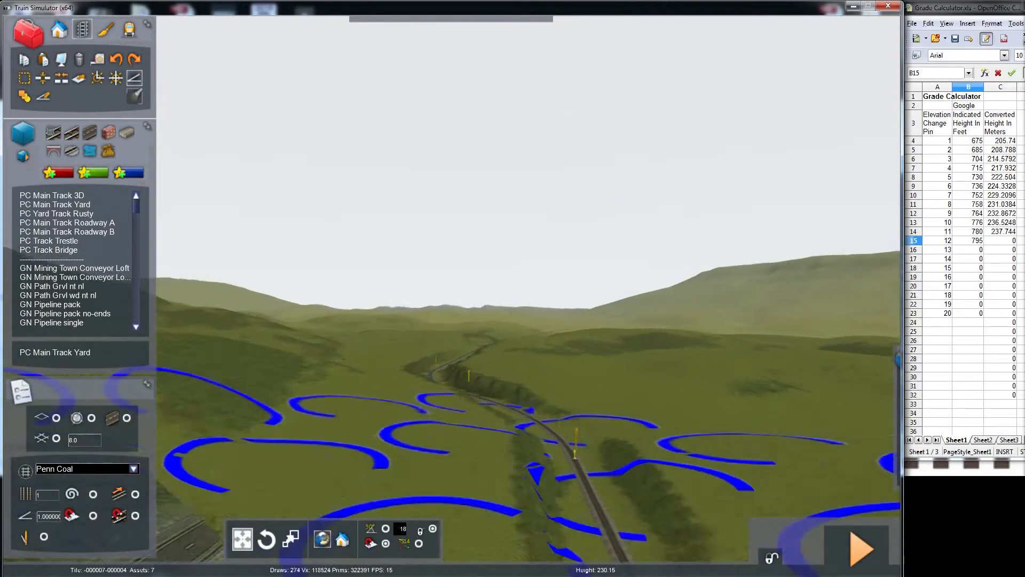
pyautogui.press('Up')
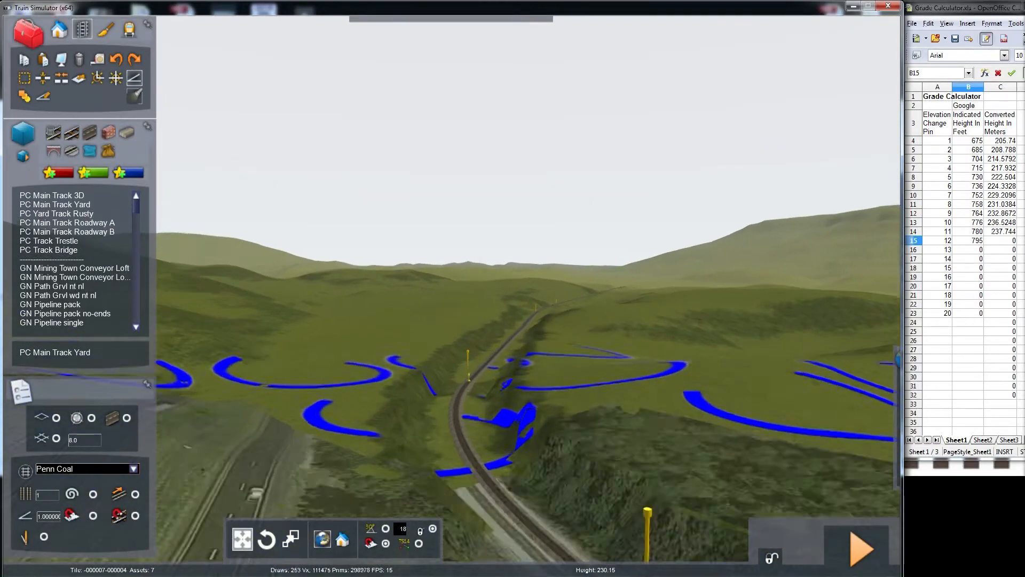
pyautogui.press('Up')
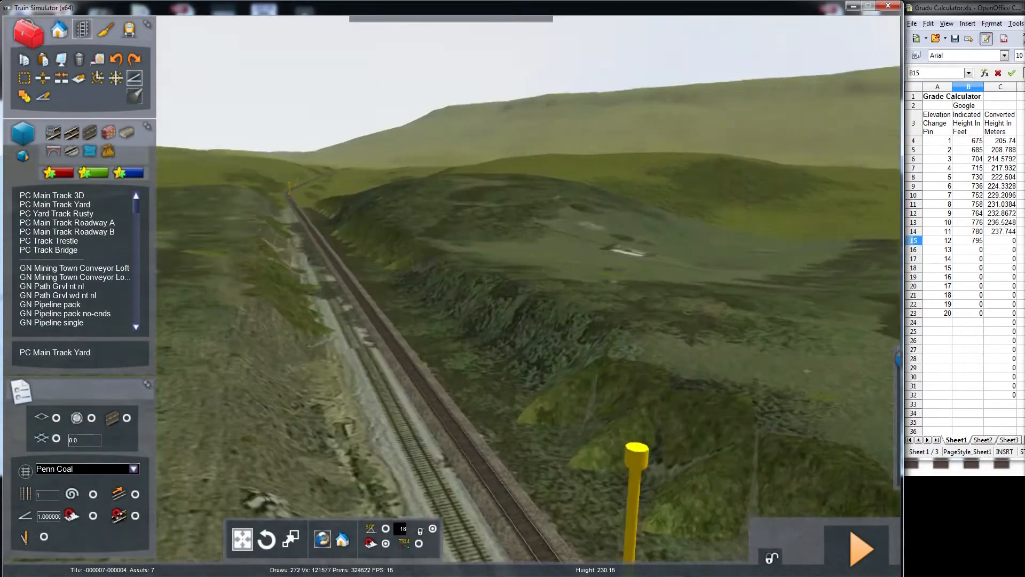
pyautogui.moveTo(528, 288)
pyautogui.mouseDown(button='right')
pyautogui.moveTo(635, 342)
pyautogui.moveTo(668, 390)
pyautogui.moveTo(662, 411)
pyautogui.moveTo(614, 416)
pyautogui.mouseUp(button='right')
pyautogui.moveTo(798, 431); pyautogui.dragTo(770, 459, button='right')
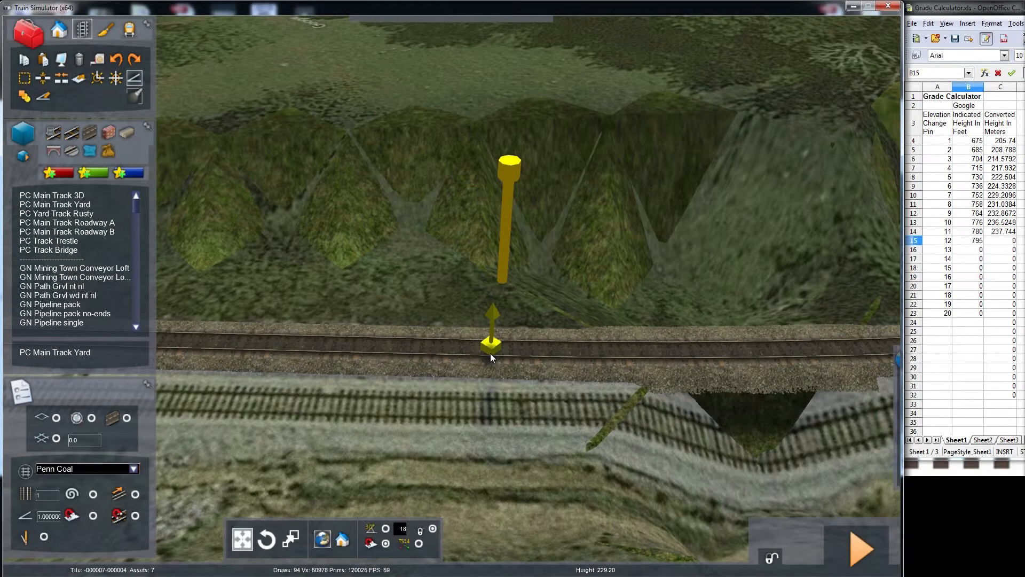
pyautogui.moveTo(492, 353)
pyautogui.mouseDown(button='right')
pyautogui.moveTo(555, 337)
pyautogui.moveTo(608, 304)
pyautogui.moveTo(526, 336)
pyautogui.moveTo(561, 291)
pyautogui.moveTo(552, 329)
pyautogui.moveTo(451, 427)
pyautogui.moveTo(524, 395)
pyautogui.moveTo(470, 325)
pyautogui.moveTo(492, 353)
pyautogui.mouseUp(button='right')
# - Lower the track's gradient handle at the pin 8 marker to a height of about 231.04 m
pyautogui.press('Up')
pyautogui.press('Up')
pyautogui.press('Down')
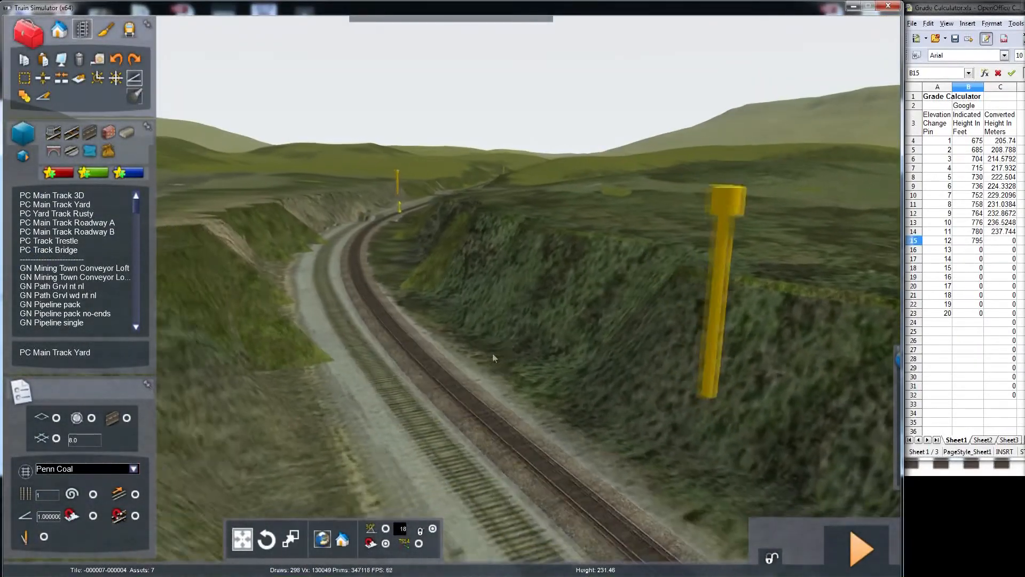
pyautogui.click(518, 387)
pyautogui.moveTo(517, 388)
pyautogui.mouseDown(button='right')
pyautogui.moveTo(575, 427)
pyautogui.moveTo(526, 397)
pyautogui.mouseUp(button='right')
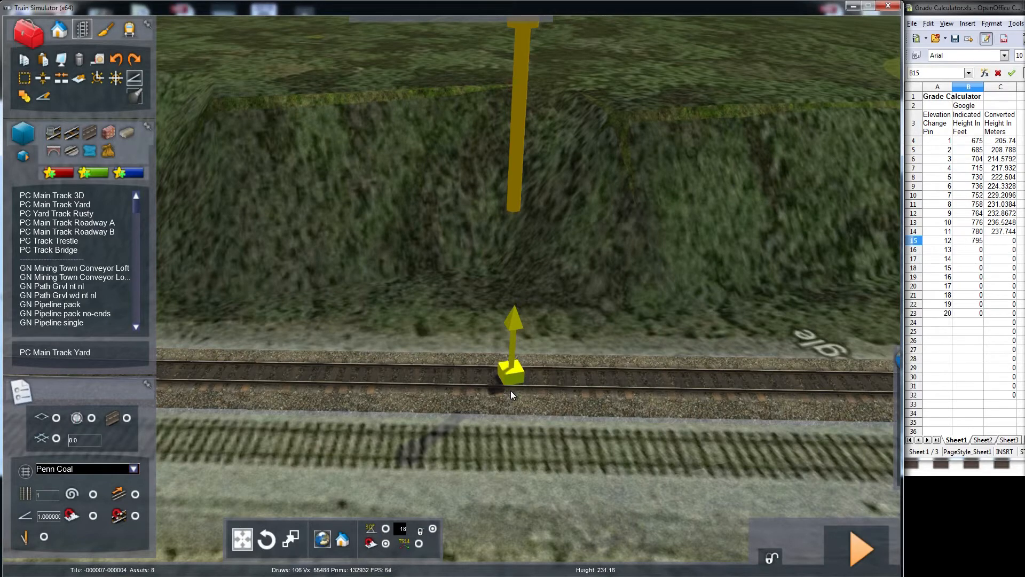
pyautogui.click(510, 390)
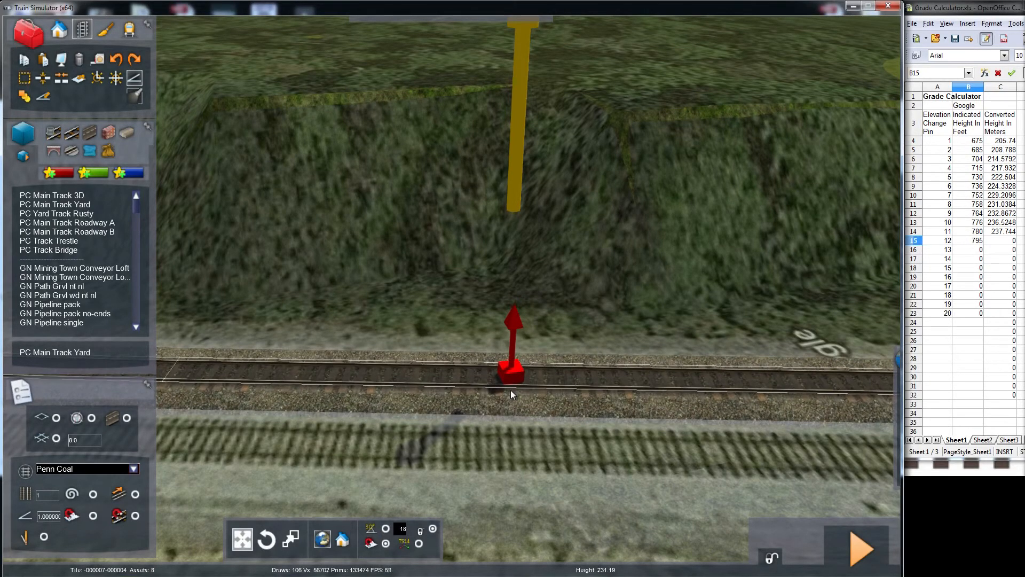
pyautogui.moveTo(510, 389); pyautogui.dragTo(510, 390)
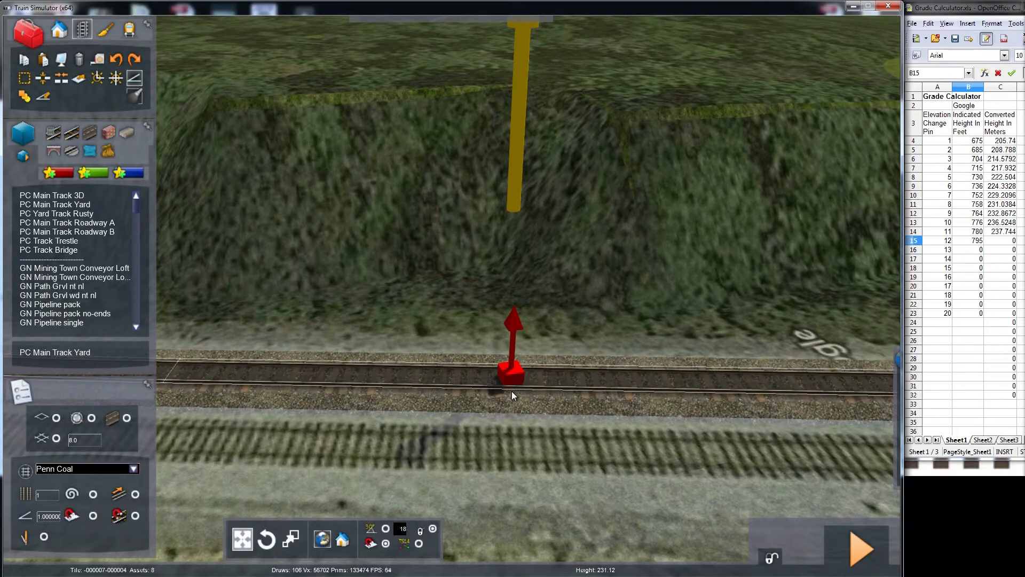
pyautogui.moveTo(509, 405); pyautogui.dragTo(482, 387, button='right')
pyautogui.click(479, 370)
pyautogui.moveTo(479, 369); pyautogui.dragTo(475, 376)
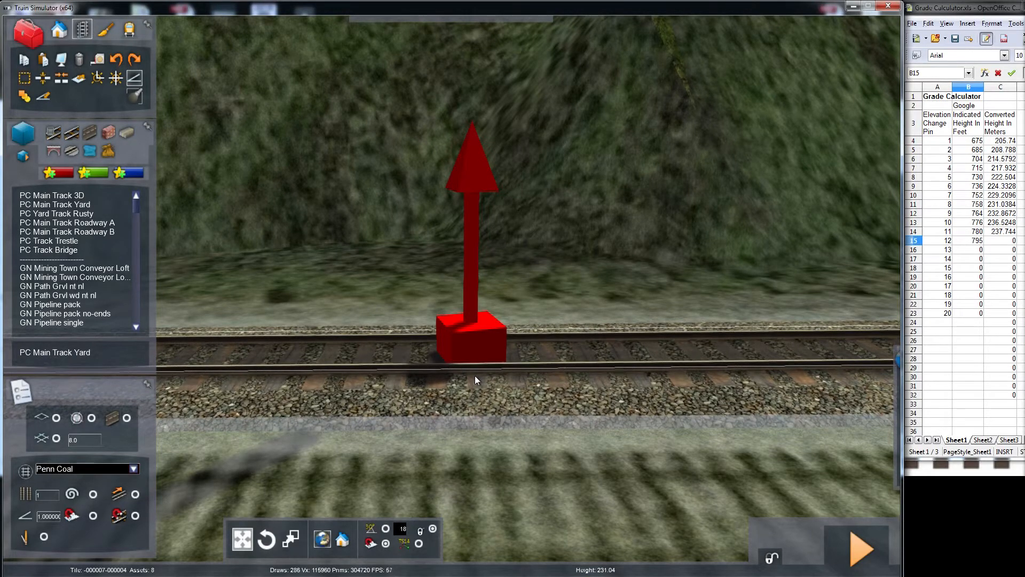
pyautogui.moveTo(473, 376); pyautogui.dragTo(473, 377)
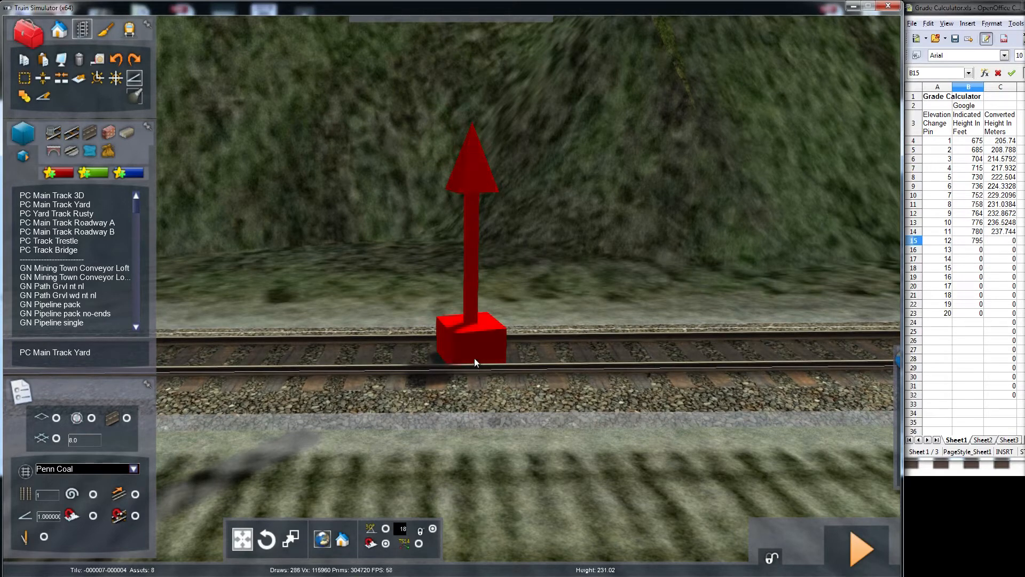
pyautogui.moveTo(474, 357); pyautogui.dragTo(473, 359)
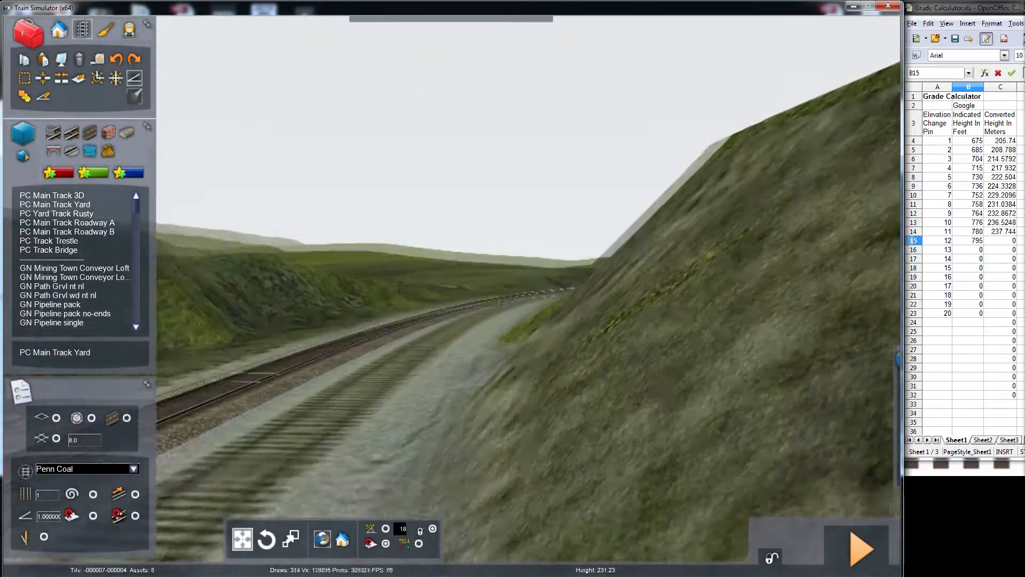
# - Try to lower one gradient handle at the pin 9 marker to a height of about 232.83 m
pyautogui.press('Up')
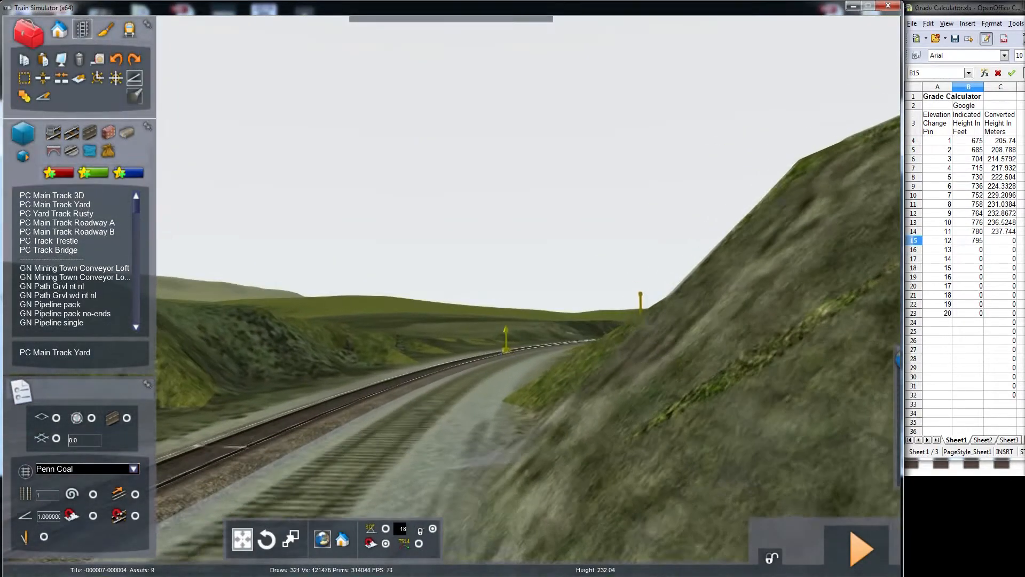
pyautogui.press('Up')
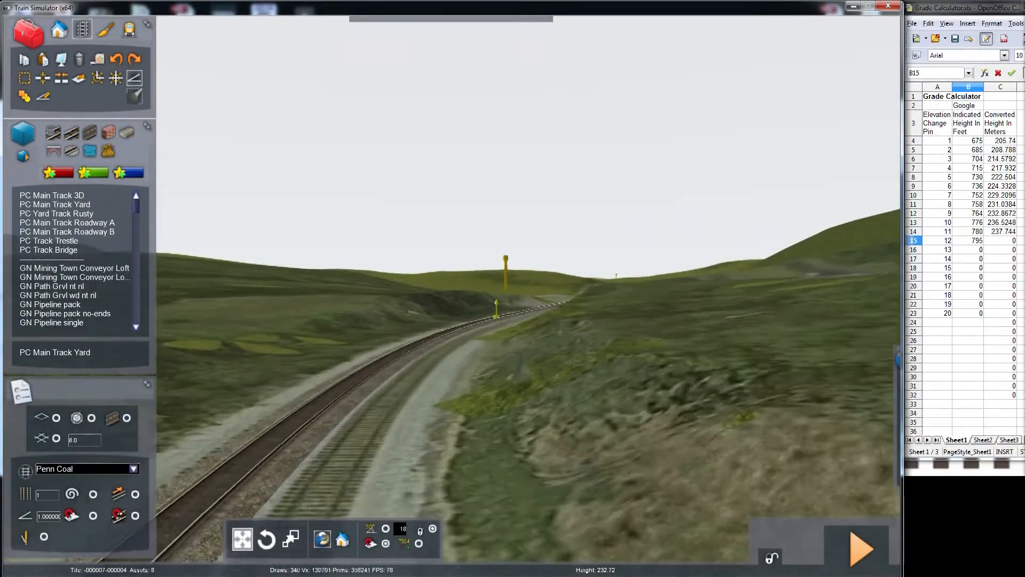
pyautogui.press('Up')
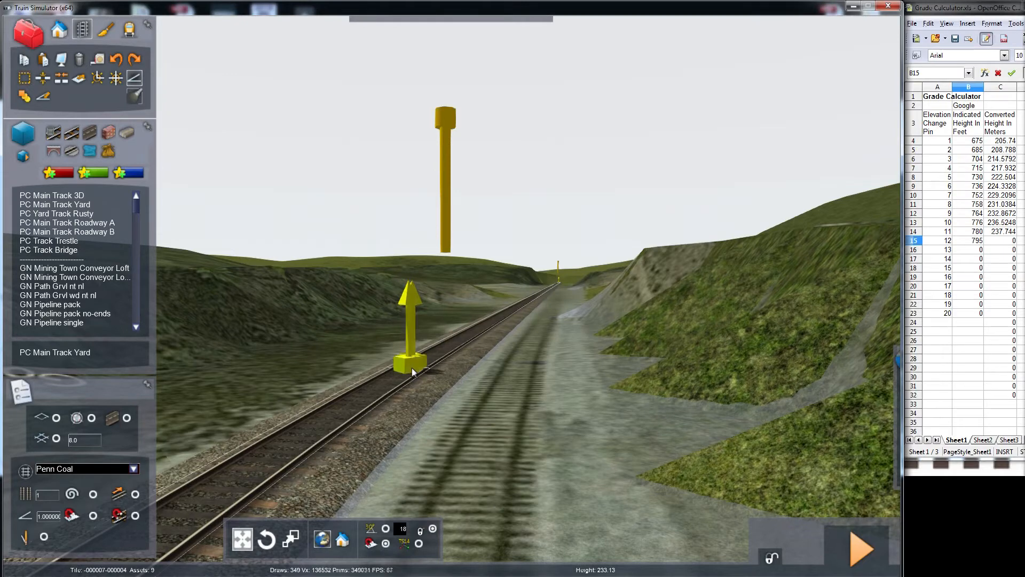
pyautogui.click(410, 369)
pyautogui.moveTo(409, 371); pyautogui.dragTo(410, 376)
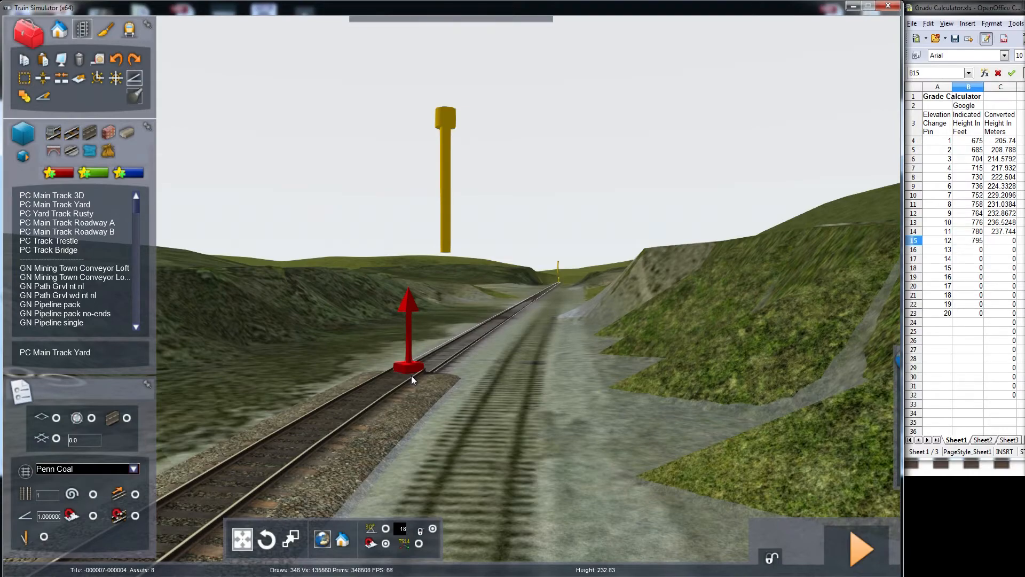
pyautogui.click(410, 373)
# - Bring the two gradient handles at the pin 9 track joint together and lower them to about 232.86 m
pyautogui.press('Up')
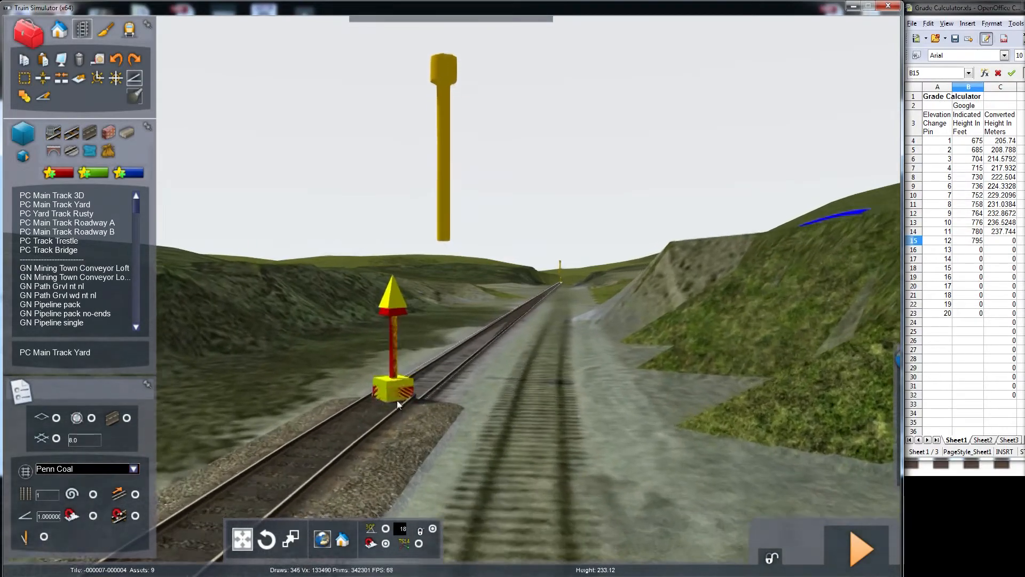
pyautogui.press('Right')
pyautogui.moveTo(396, 400); pyautogui.dragTo(278, 379, button='right')
pyautogui.press('Down')
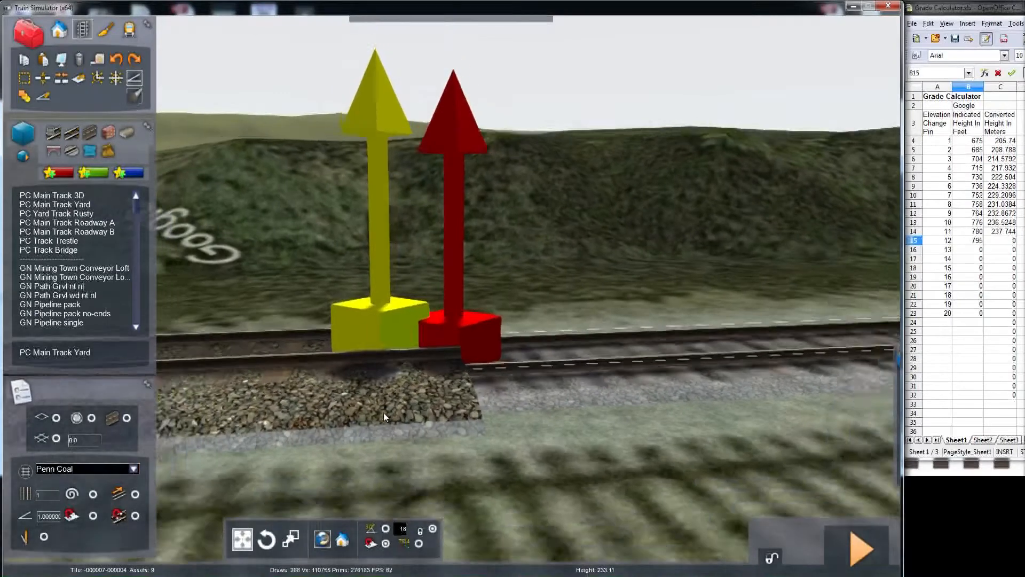
pyautogui.click(457, 397)
pyautogui.moveTo(467, 385); pyautogui.dragTo(432, 368)
pyautogui.click(431, 368)
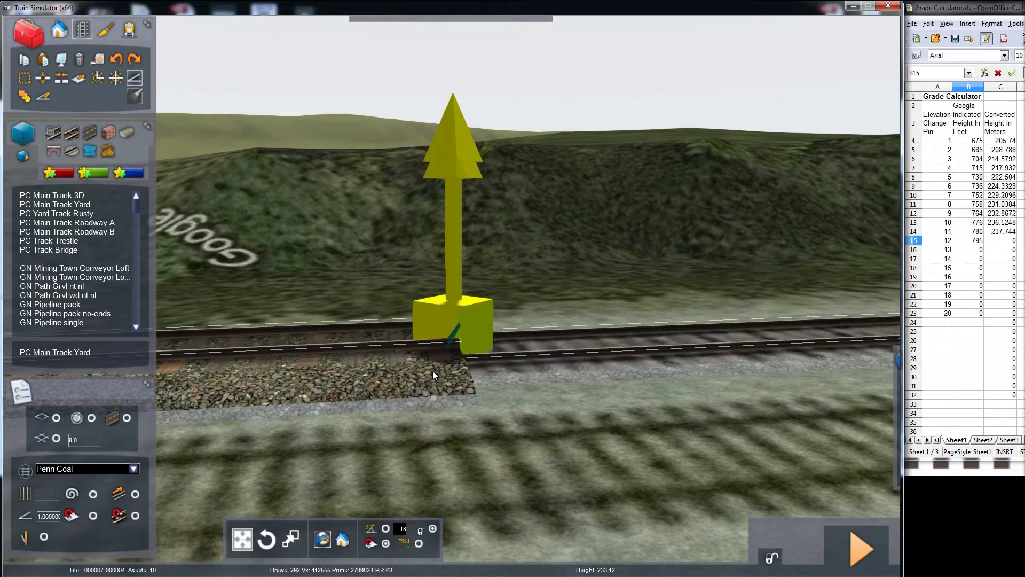
pyautogui.moveTo(431, 348)
pyautogui.mouseDown()
pyautogui.moveTo(438, 342)
pyautogui.moveTo(437, 355)
pyautogui.mouseUp()
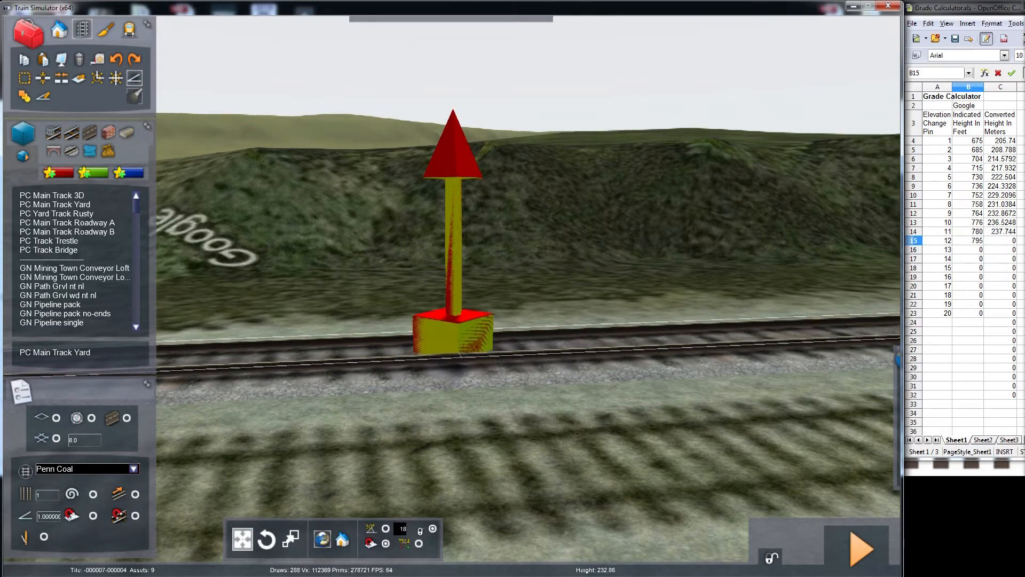
# - Examine the track's gradient and terrain fit from the pin 9 marker through the cutting to the next marker
pyautogui.moveTo(436, 354); pyautogui.dragTo(439, 359, button='right')
pyautogui.press('space')
pyautogui.press('Up')
pyautogui.moveTo(565, 362)
pyautogui.mouseDown(button='right')
pyautogui.moveTo(655, 359)
pyautogui.moveTo(566, 359)
pyautogui.mouseUp(button='right')
pyautogui.press('Up')
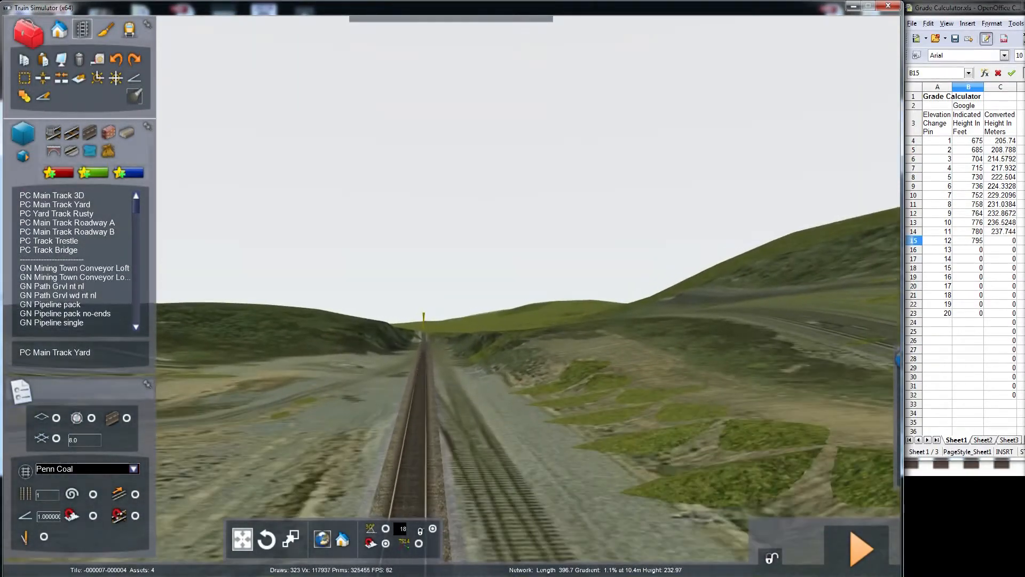
pyautogui.press('Up')
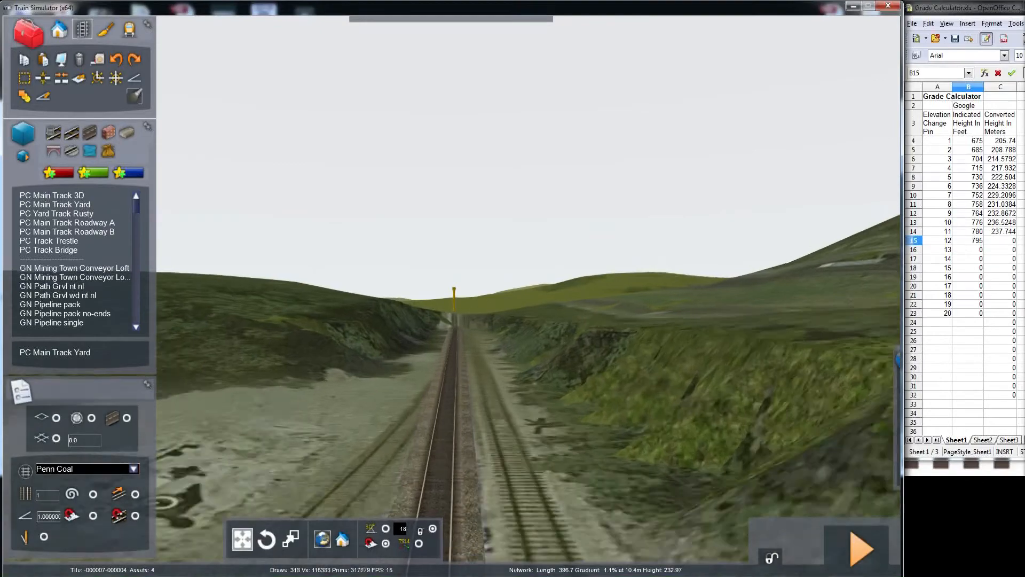
pyautogui.press('Up')
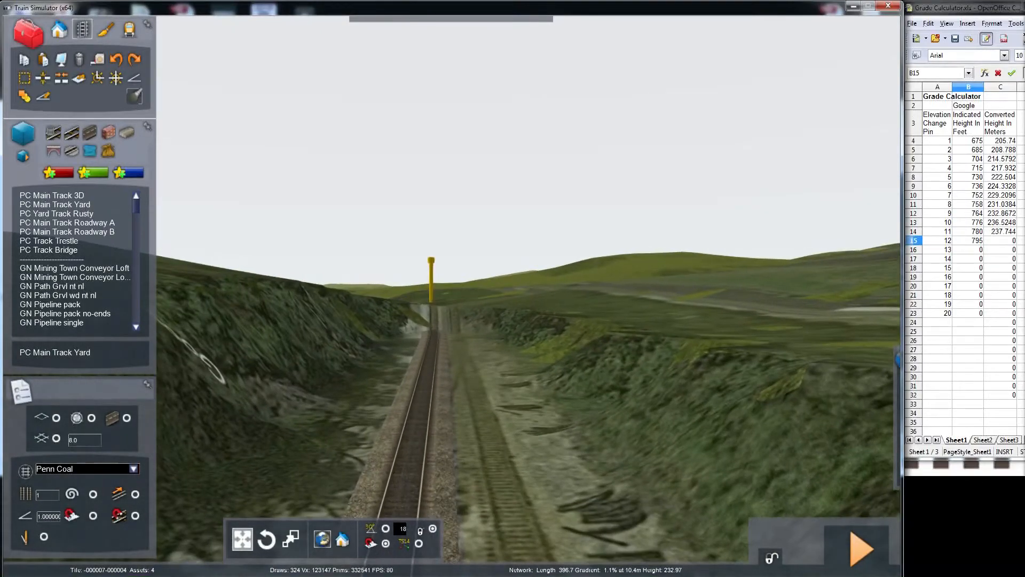
pyautogui.press('Up')
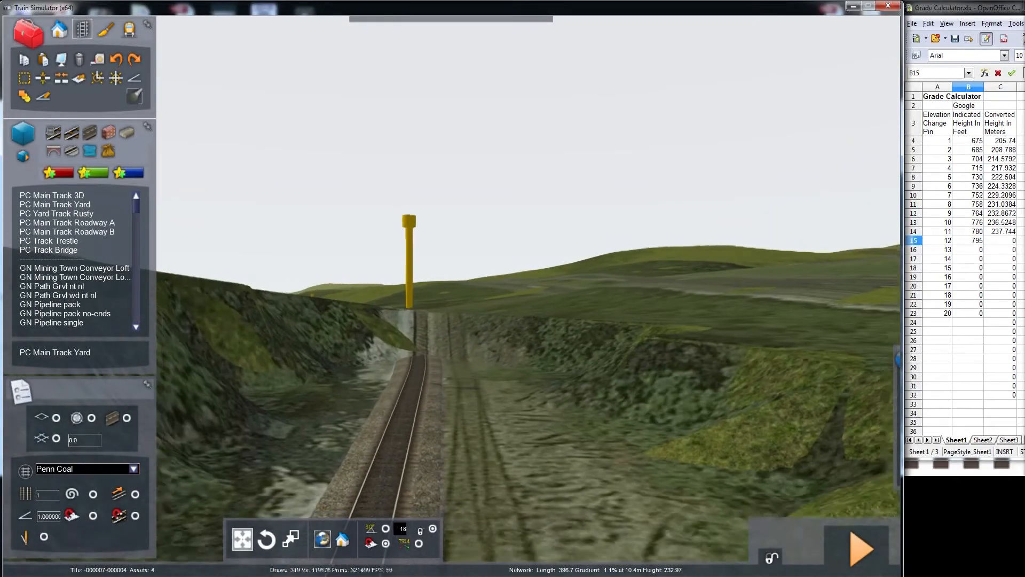
pyautogui.press('Up')
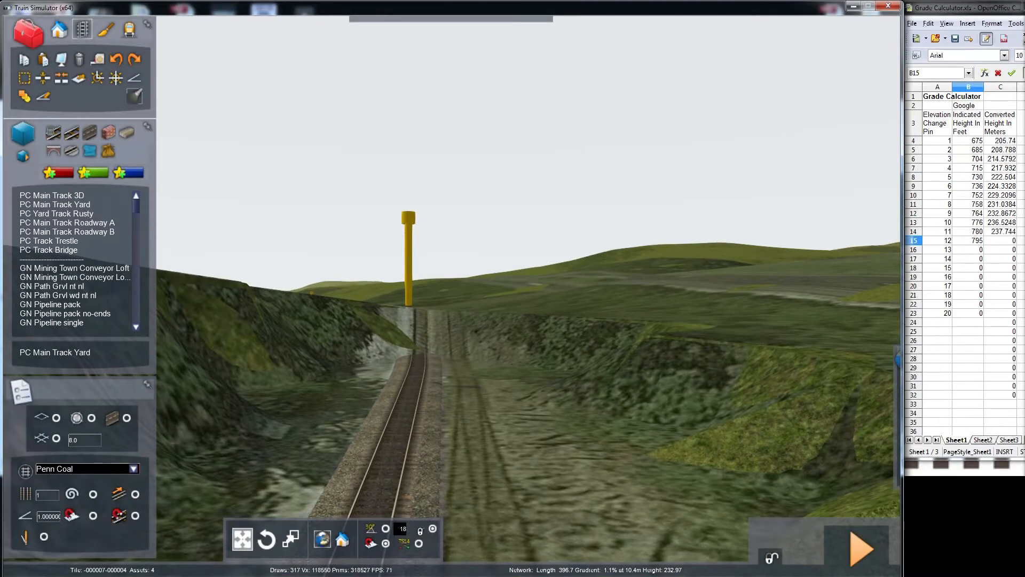
# - Record 795 feet as the Google indicated height for elevation pin 12 in the Grade Calculator
pyautogui.press('Return')
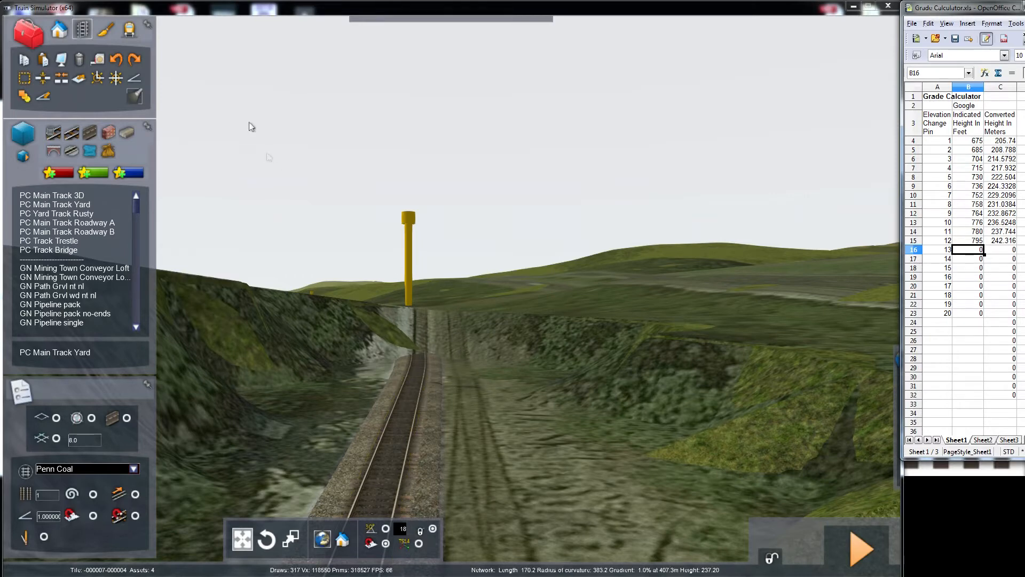
# - Lower the track's gradient handle at the pin 10 marker to a height of about 236.52 m
pyautogui.click(135, 78)
pyautogui.press('Up')
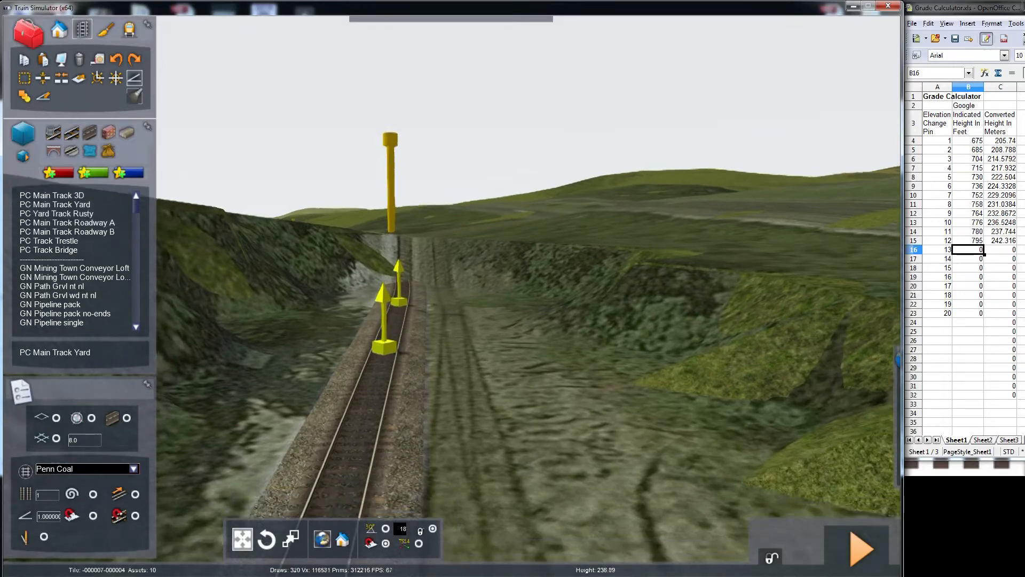
pyautogui.press('Up')
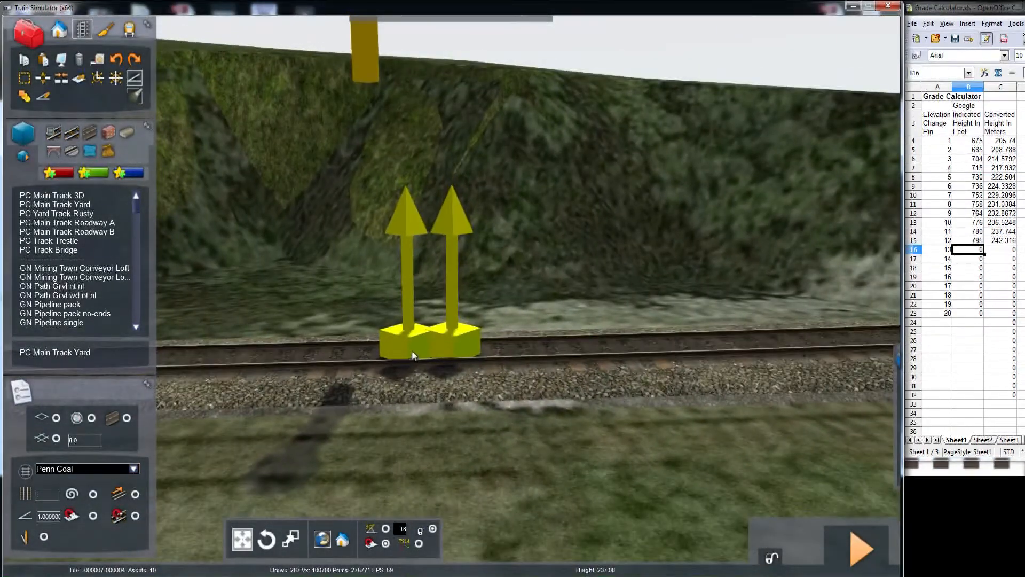
pyautogui.moveTo(442, 355); pyautogui.dragTo(438, 374)
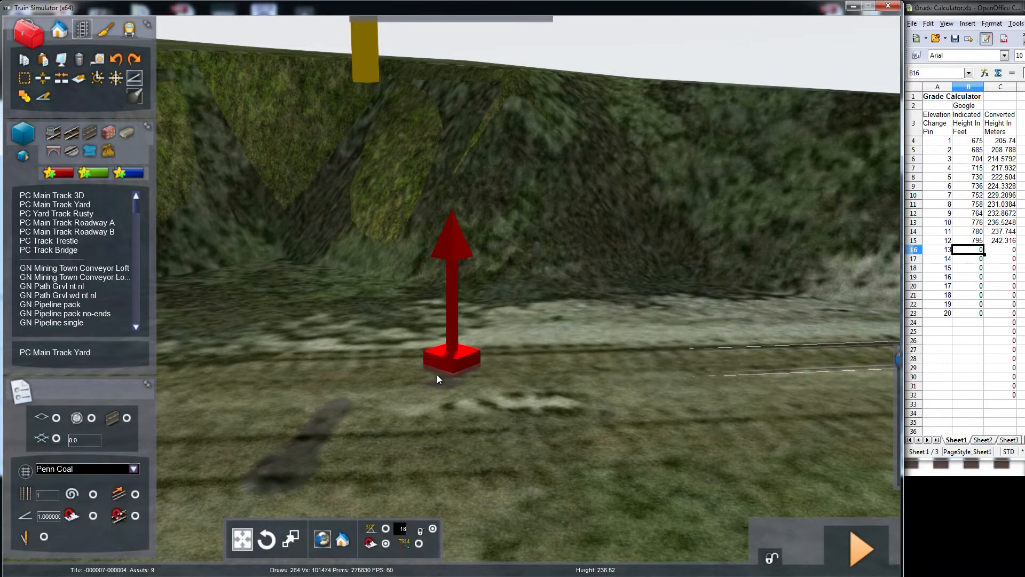
# - Lower the track's gradient handle at the pin 11 marker to a height of about 237.73 m
pyautogui.moveTo(437, 372)
pyautogui.mouseDown(button='right')
pyautogui.moveTo(577, 299)
pyautogui.moveTo(512, 336)
pyautogui.moveTo(494, 387)
pyautogui.moveTo(593, 347)
pyautogui.moveTo(581, 306)
pyautogui.moveTo(480, 342)
pyautogui.moveTo(469, 321)
pyautogui.moveTo(598, 283)
pyautogui.moveTo(501, 300)
pyautogui.moveTo(509, 302)
pyautogui.mouseUp(button='right')
pyautogui.press('Up')
pyautogui.press('Up')
pyautogui.press('Up')
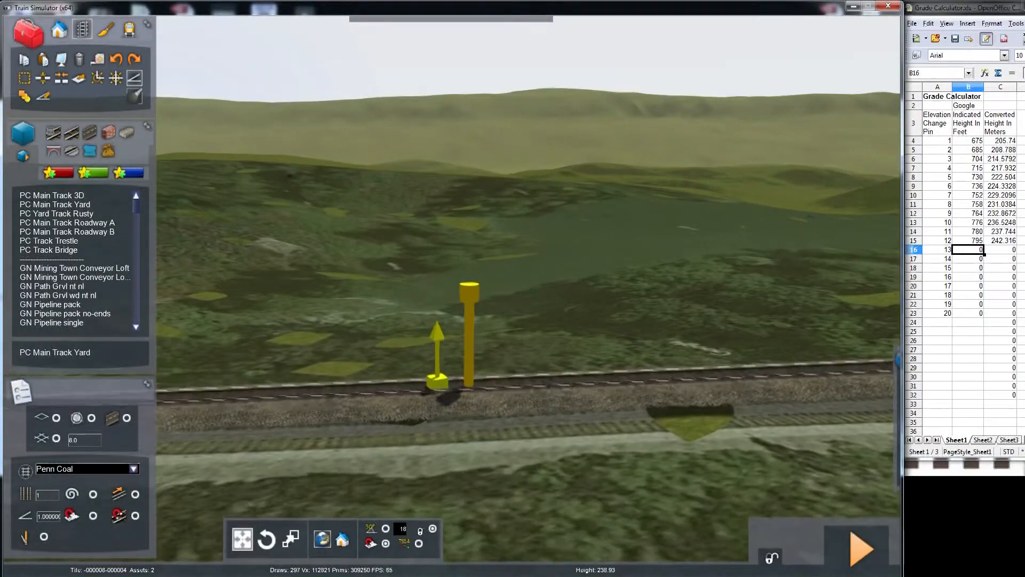
pyautogui.press('Up')
pyautogui.press('Right')
pyautogui.press('Left')
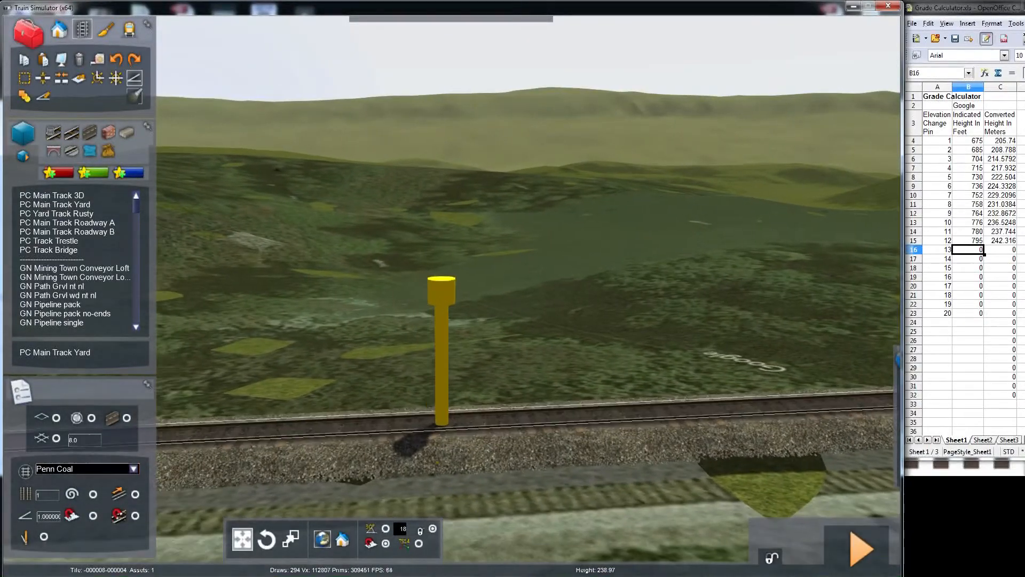
pyautogui.moveTo(469, 422)
pyautogui.mouseDown()
pyautogui.moveTo(435, 424)
pyautogui.moveTo(443, 426)
pyautogui.mouseUp()
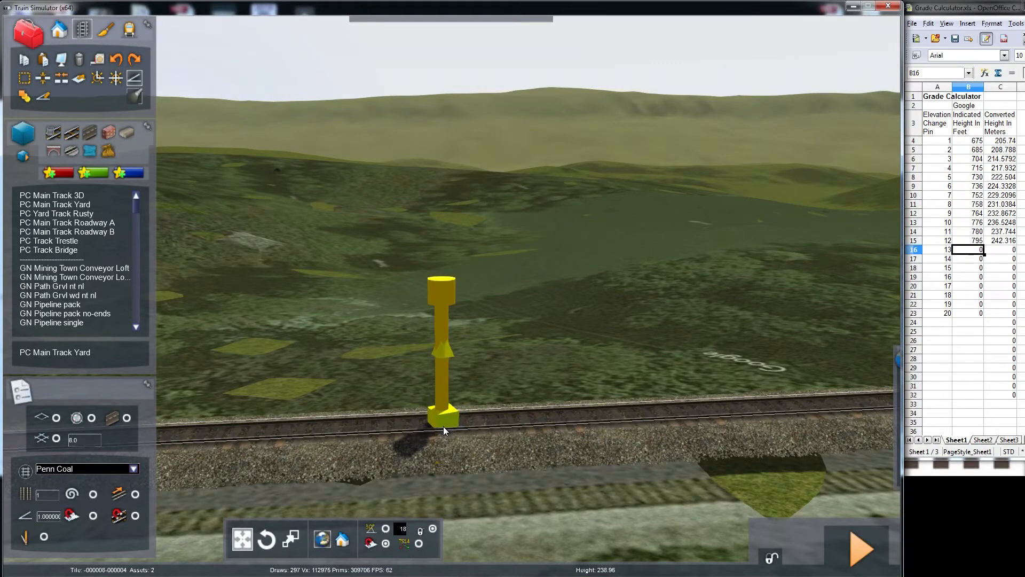
pyautogui.moveTo(443, 426); pyautogui.dragTo(441, 426)
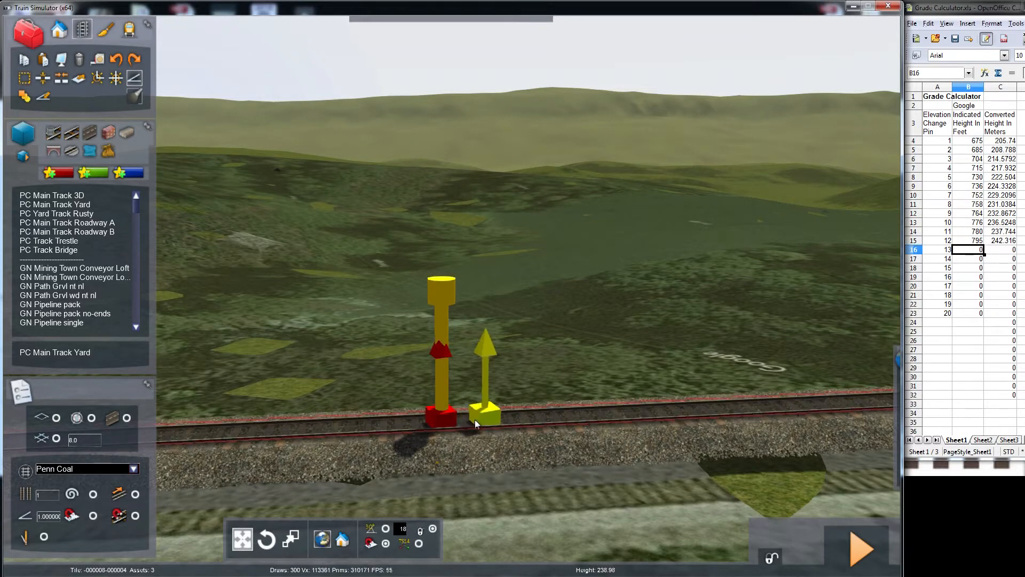
pyautogui.moveTo(475, 418); pyautogui.dragTo(451, 443, button='right')
pyautogui.press('Up')
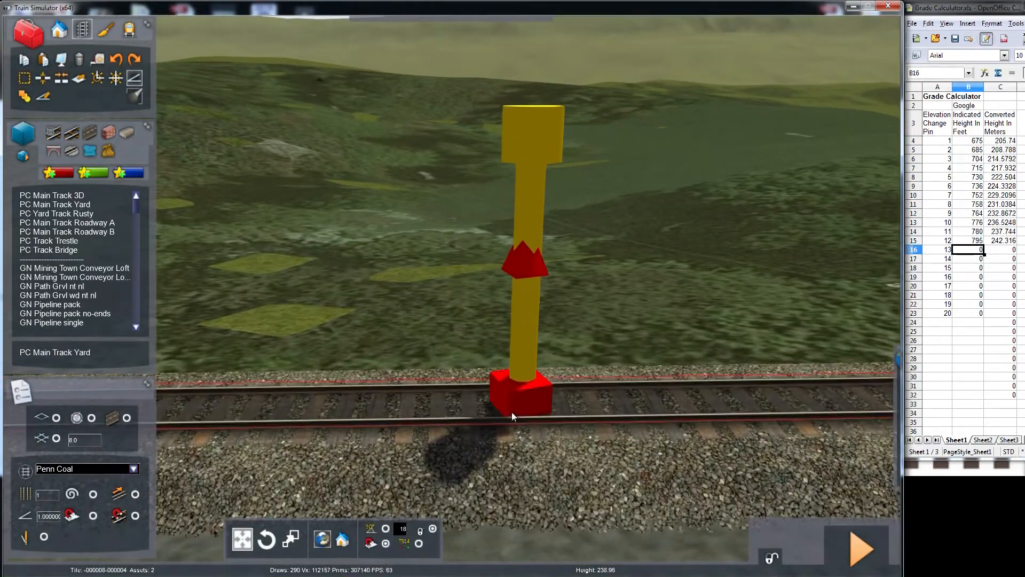
pyautogui.click(513, 417)
pyautogui.moveTo(513, 418); pyautogui.dragTo(500, 462)
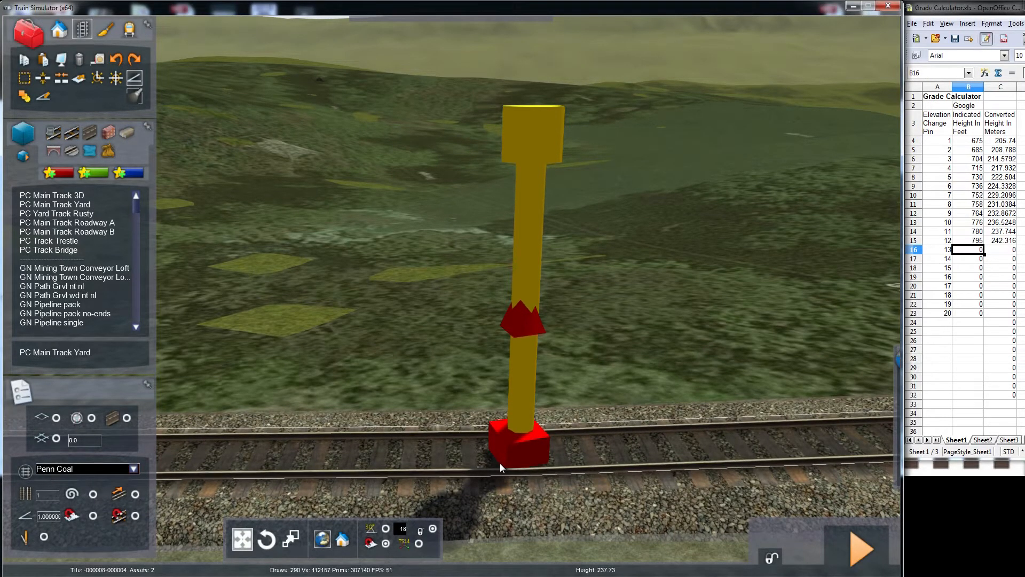
# - Lower the gradient handle at the track joint beyond the pin 11 marker to a height of about 237.80 m
pyautogui.press('Up')
pyautogui.moveTo(499, 463); pyautogui.dragTo(419, 385, button='right')
pyautogui.press('Up')
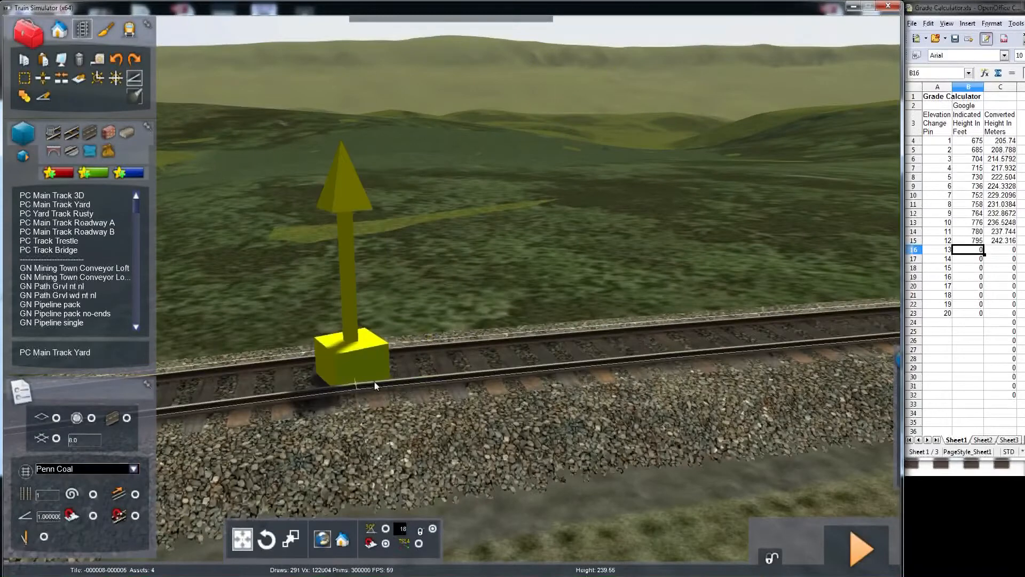
pyautogui.moveTo(367, 381); pyautogui.dragTo(367, 396)
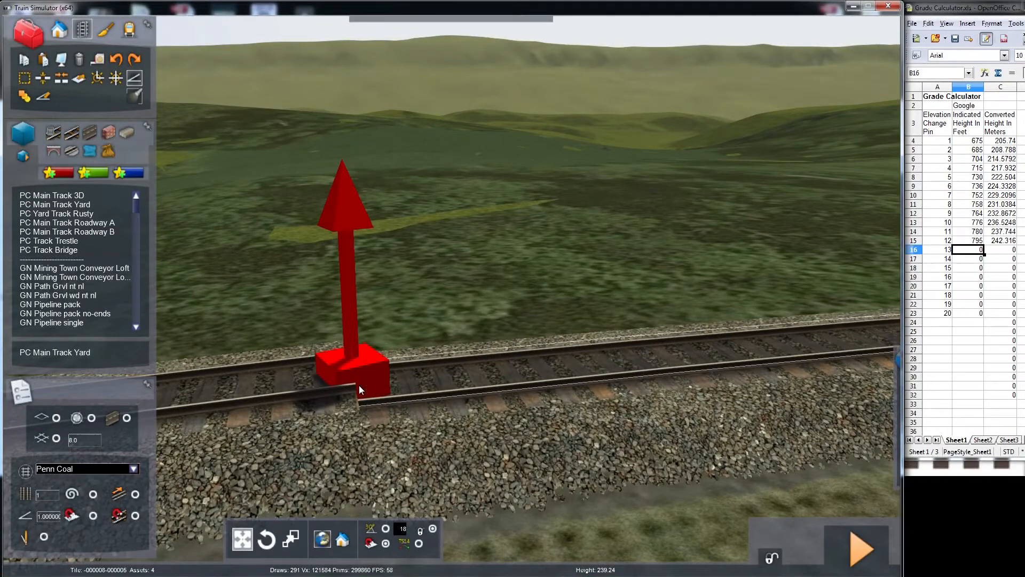
pyautogui.click(350, 389)
pyautogui.moveTo(350, 389); pyautogui.dragTo(344, 474)
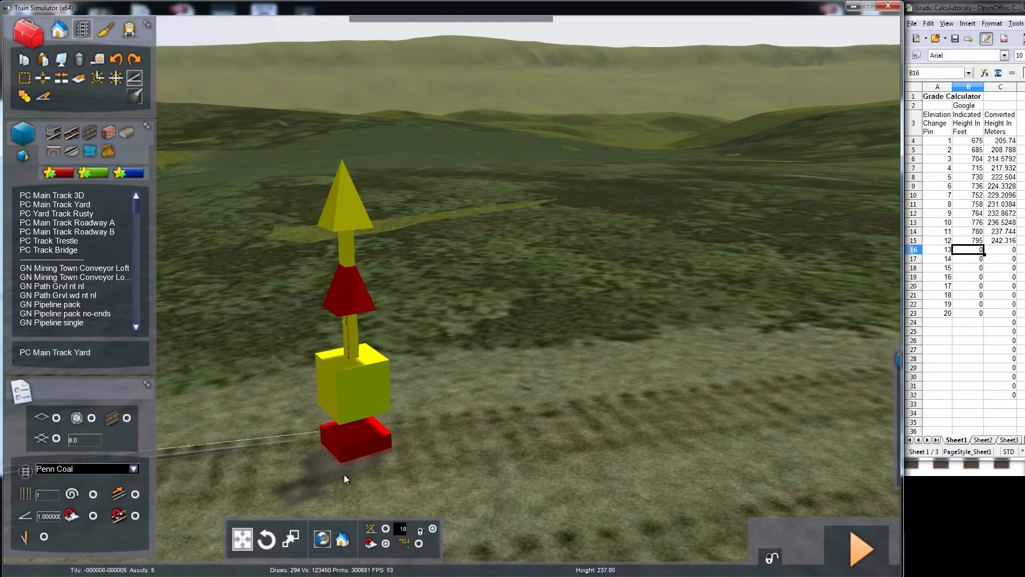
# - Lower the gradient handle at the track joint just before the pin 12 marker to a height of about 242.27 m
pyautogui.press('Down')
pyautogui.moveTo(357, 400)
pyautogui.mouseDown(button='right')
pyautogui.moveTo(310, 392)
pyautogui.moveTo(267, 363)
pyautogui.mouseUp(button='right')
pyautogui.moveTo(334, 368)
pyautogui.mouseDown(button='right')
pyautogui.moveTo(544, 363)
pyautogui.moveTo(342, 389)
pyautogui.moveTo(344, 406)
pyautogui.moveTo(499, 371)
pyautogui.moveTo(414, 419)
pyautogui.moveTo(462, 435)
pyautogui.moveTo(465, 459)
pyautogui.moveTo(502, 456)
pyautogui.moveTo(388, 374)
pyautogui.mouseUp(button='right')
pyautogui.press('Up')
pyautogui.press('Up')
pyautogui.press('Up')
pyautogui.press('Up')
pyautogui.press('Right')
pyautogui.press('Up')
pyautogui.press('Down')
pyautogui.press('Left')
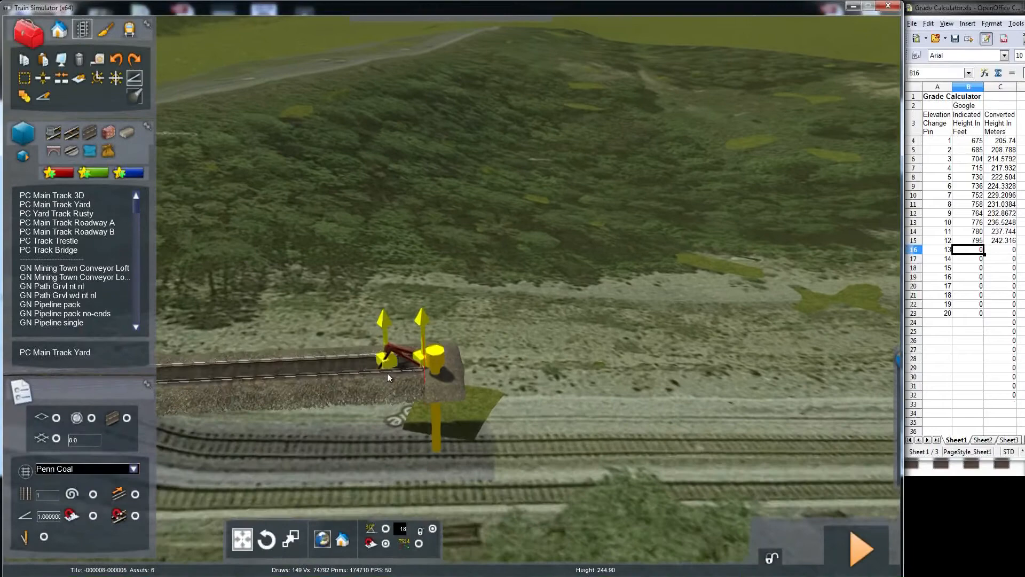
pyautogui.press('Up')
pyautogui.press('Left')
pyautogui.moveTo(412, 383); pyautogui.dragTo(461, 454)
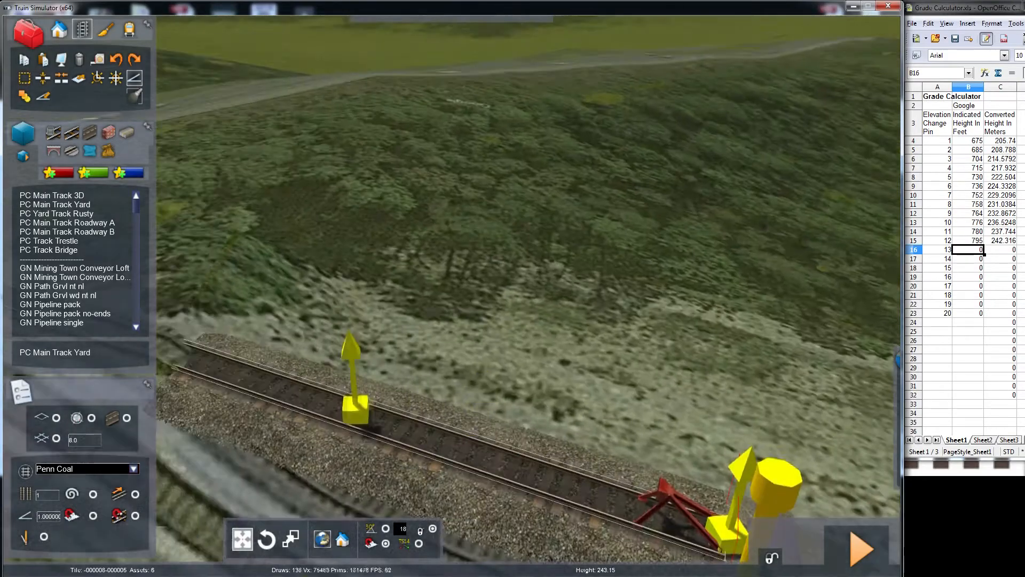
pyautogui.moveTo(350, 433); pyautogui.dragTo(350, 433, button='right')
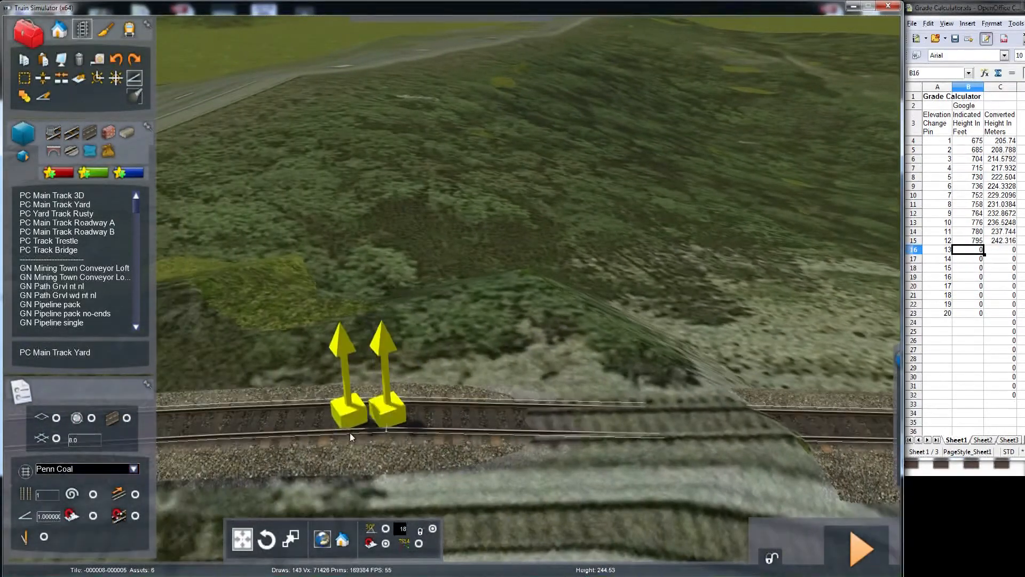
pyautogui.moveTo(380, 430); pyautogui.dragTo(373, 478)
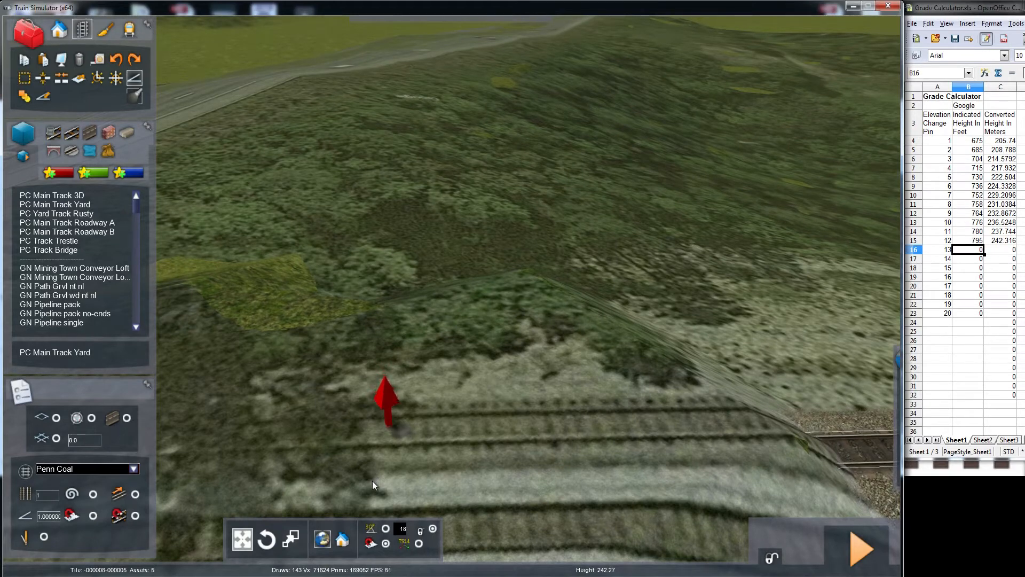
# - Conform the terrain to the track from the pin 12 marker back along the curve toward the road
pyautogui.moveTo(348, 427)
pyautogui.mouseDown(button='right')
pyautogui.moveTo(288, 391)
pyautogui.moveTo(289, 320)
pyautogui.moveTo(241, 307)
pyautogui.moveTo(254, 374)
pyautogui.moveTo(253, 310)
pyautogui.moveTo(208, 312)
pyautogui.mouseUp(button='right')
pyautogui.press('Up')
pyautogui.moveTo(562, 454)
pyautogui.mouseDown(button='right')
pyautogui.moveTo(427, 486)
pyautogui.moveTo(424, 459)
pyautogui.mouseUp(button='right')
pyautogui.press('Down')
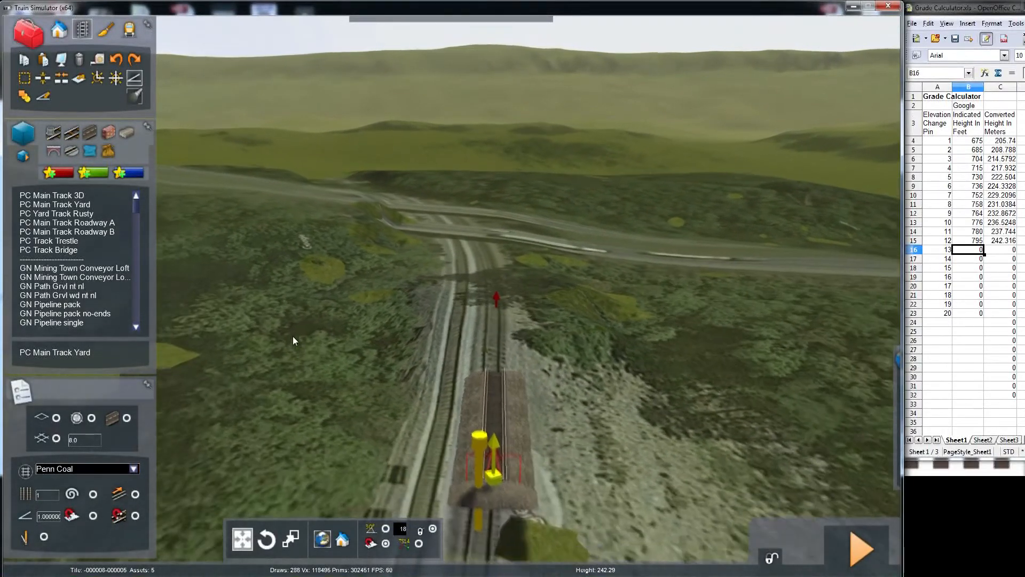
pyautogui.press('Down')
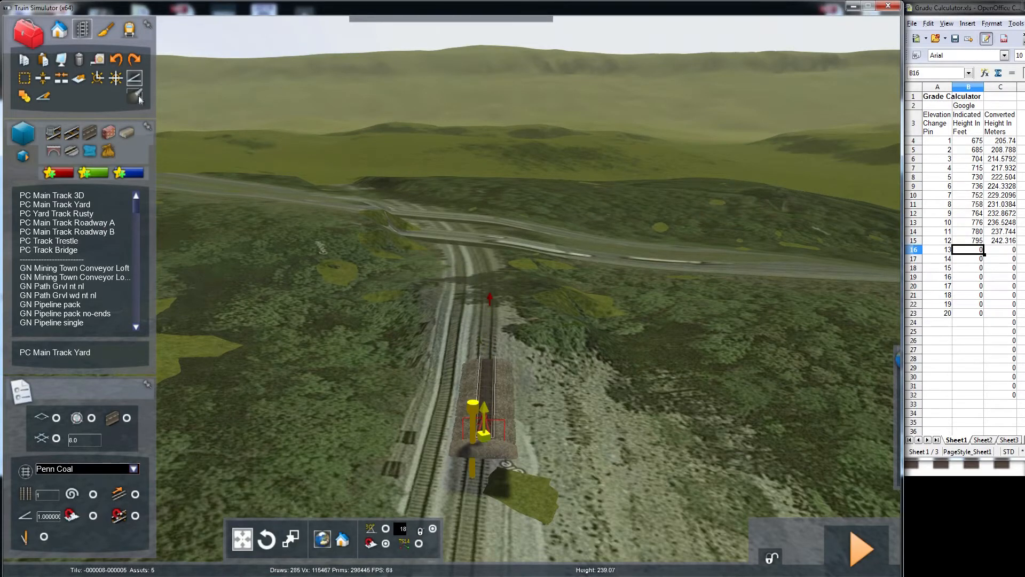
pyautogui.click(105, 29)
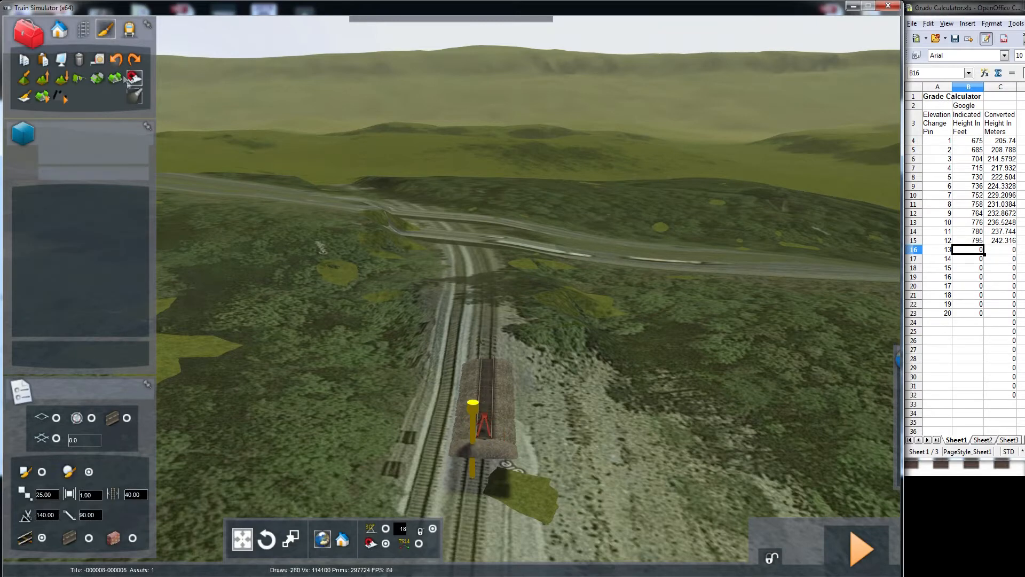
pyautogui.moveTo(480, 415)
pyautogui.mouseDown()
pyautogui.moveTo(477, 258)
pyautogui.moveTo(455, 229)
pyautogui.moveTo(390, 200)
pyautogui.mouseUp()
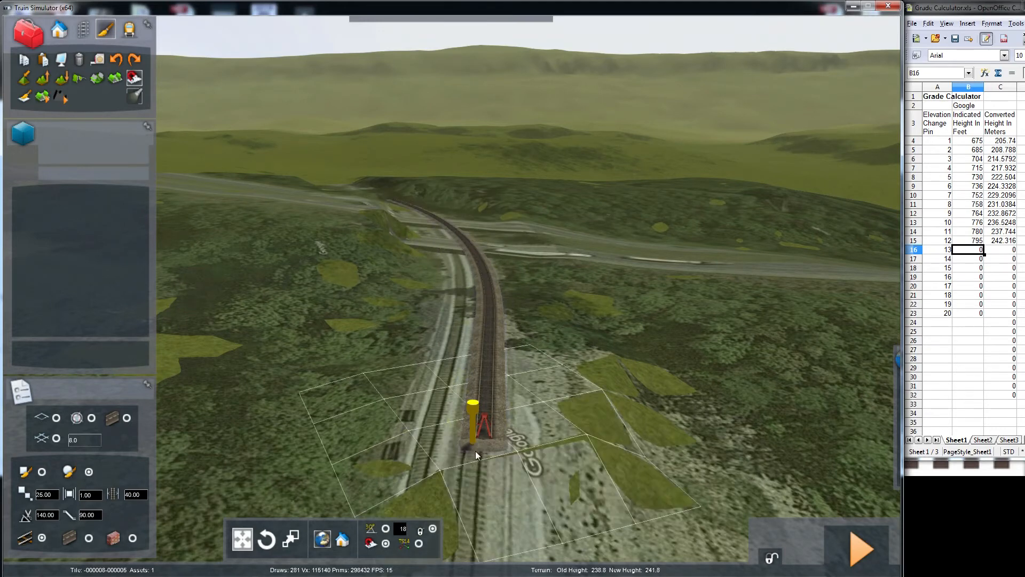
# - Conform the terrain to the track from the road embankments through the following bend toward the pin 11 marker
pyautogui.press('Up')
pyautogui.moveTo(460, 286); pyautogui.dragTo(373, 228, button='right')
pyautogui.press('Up')
pyautogui.press('Up')
pyautogui.press('Right')
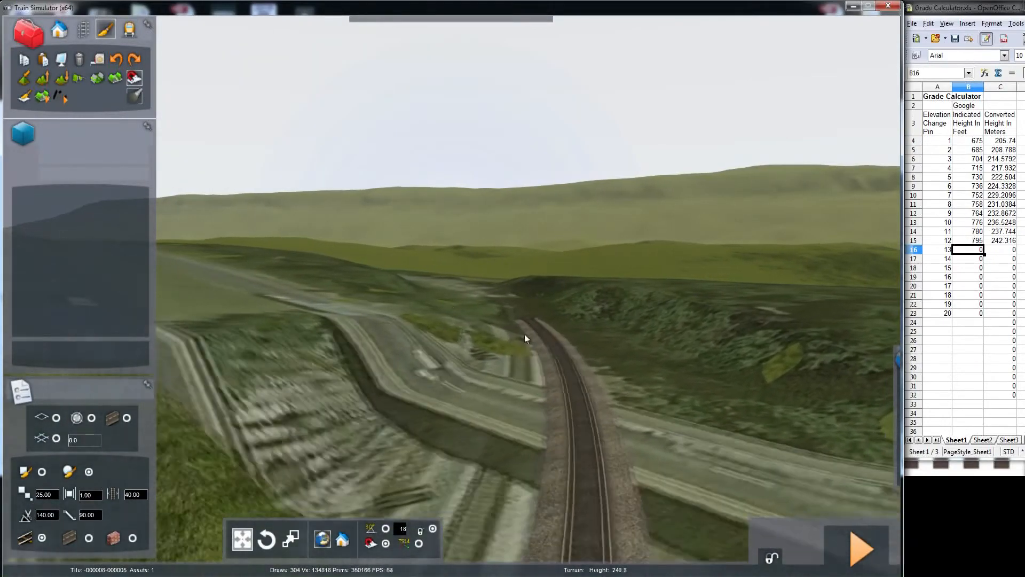
pyautogui.moveTo(512, 328)
pyautogui.mouseDown()
pyautogui.moveTo(459, 283)
pyautogui.moveTo(436, 286)
pyautogui.moveTo(445, 300)
pyautogui.mouseUp()
pyautogui.press('Up')
pyautogui.moveTo(473, 303); pyautogui.dragTo(411, 307, button='right')
pyautogui.moveTo(481, 299); pyautogui.dragTo(497, 303, button='right')
pyautogui.press('Down')
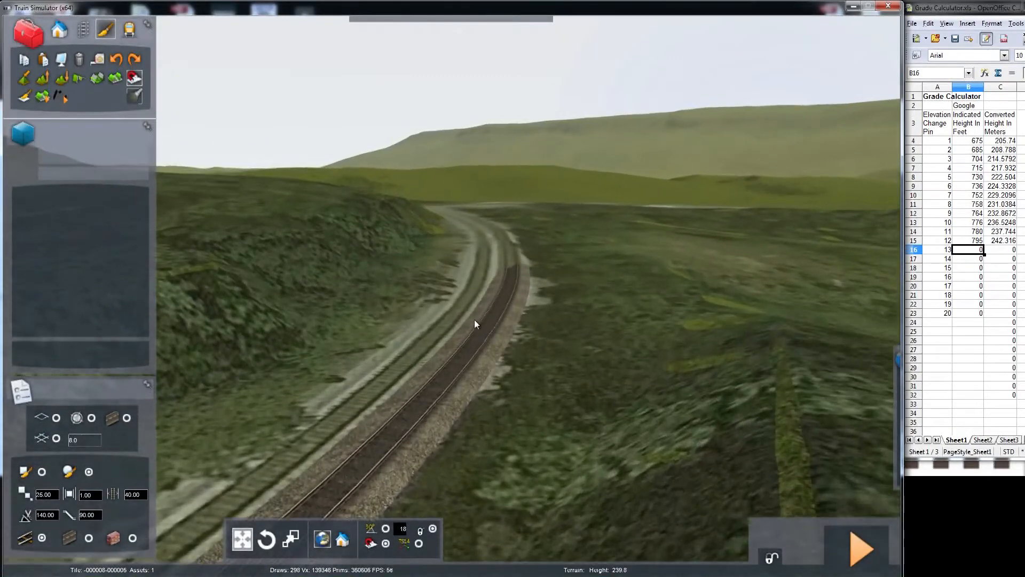
pyautogui.moveTo(474, 318); pyautogui.dragTo(497, 309)
# - Conform the terrain to the track around the curve at the pin 11 marker
pyautogui.press('Up')
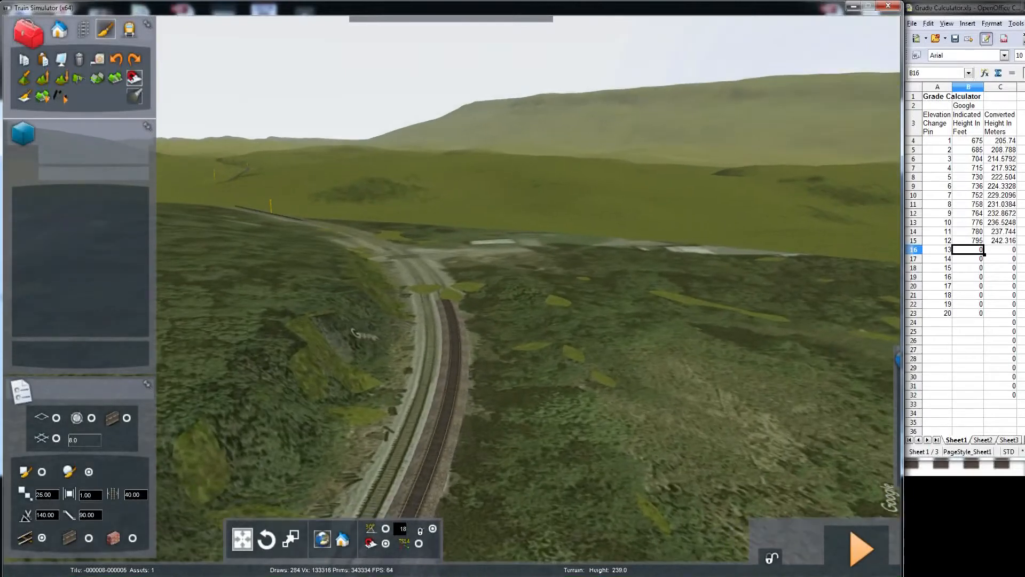
pyautogui.press('Up')
pyautogui.moveTo(470, 321); pyautogui.dragTo(434, 332, button='right')
pyautogui.moveTo(465, 310)
pyautogui.mouseDown()
pyautogui.moveTo(450, 257)
pyautogui.moveTo(400, 220)
pyautogui.mouseUp()
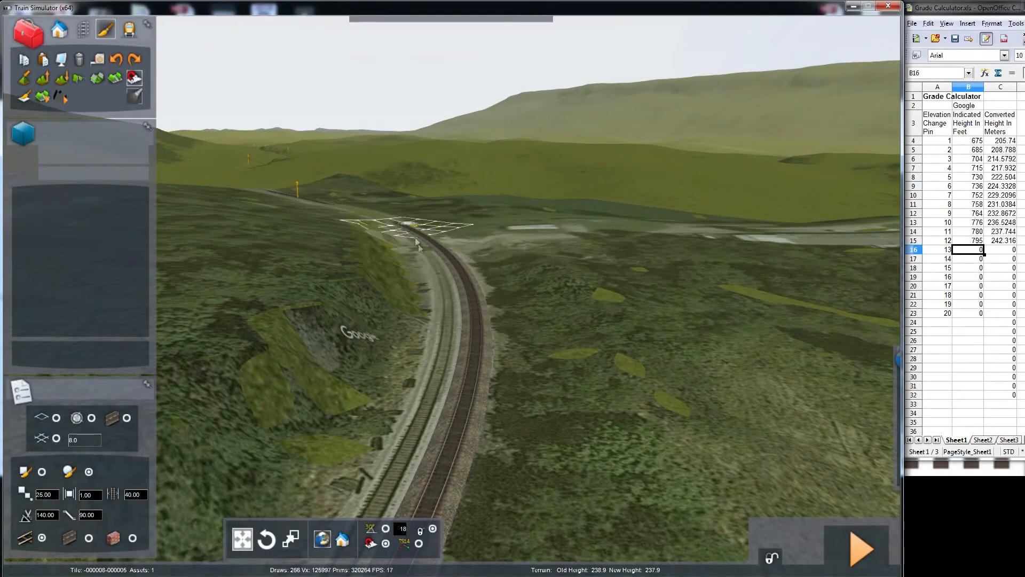
pyautogui.press('Up')
pyautogui.press('Up')
pyautogui.moveTo(431, 241)
pyautogui.mouseDown(button='right')
pyautogui.moveTo(427, 213)
pyautogui.moveTo(442, 258)
pyautogui.mouseUp(button='right')
pyautogui.press('Up')
pyautogui.moveTo(501, 274)
pyautogui.mouseDown()
pyautogui.moveTo(507, 307)
pyautogui.moveTo(517, 260)
pyautogui.moveTo(482, 166)
pyautogui.moveTo(491, 143)
pyautogui.mouseUp()
# - Conform the terrain to the track through the cutting at the pin 10 marker
pyautogui.press('Up')
pyautogui.moveTo(501, 240); pyautogui.dragTo(496, 212, button='right')
pyautogui.press('Up')
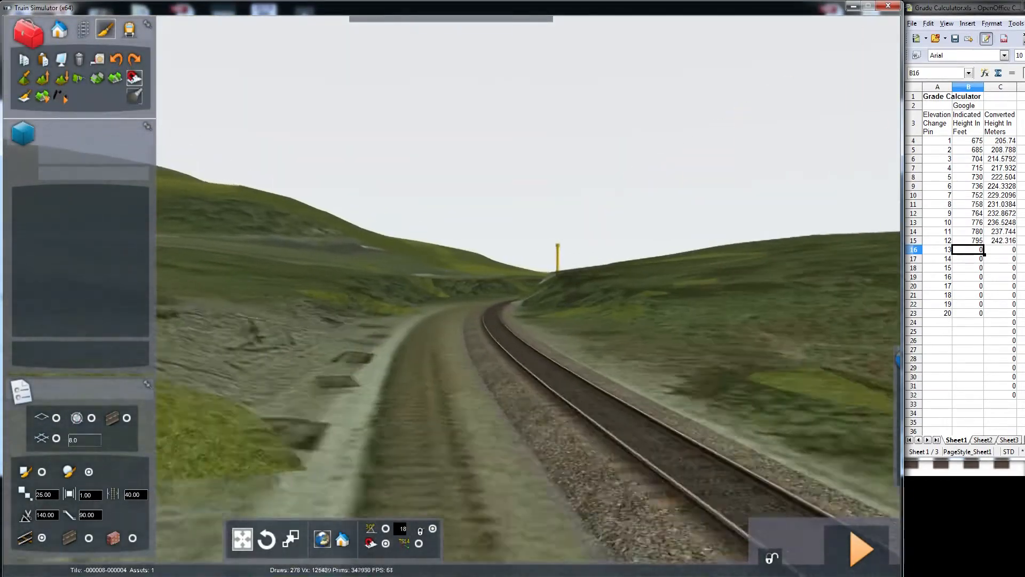
pyautogui.press('Up')
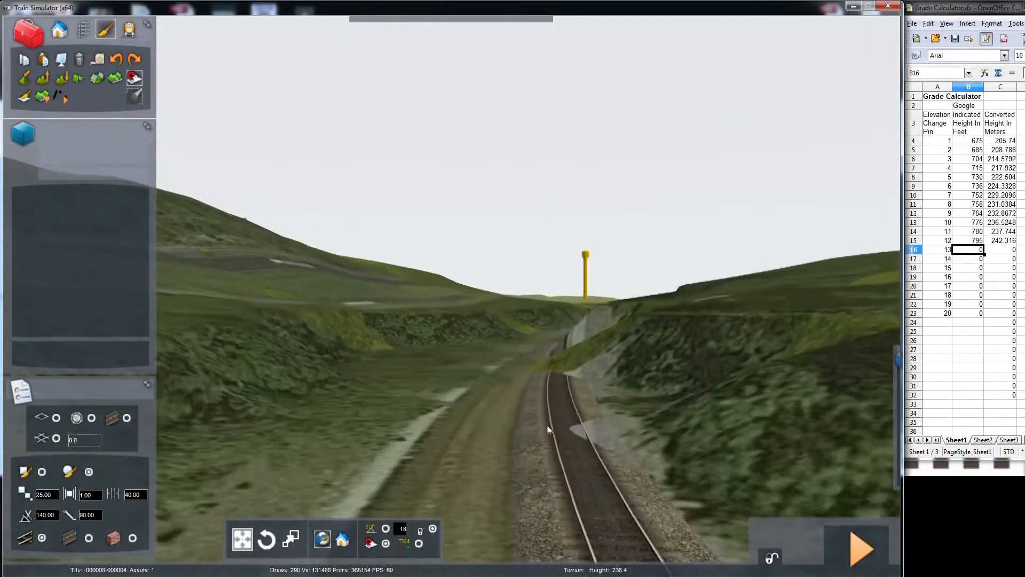
pyautogui.moveTo(557, 483)
pyautogui.mouseDown()
pyautogui.moveTo(563, 377)
pyautogui.moveTo(583, 362)
pyautogui.mouseUp()
pyautogui.press('Up')
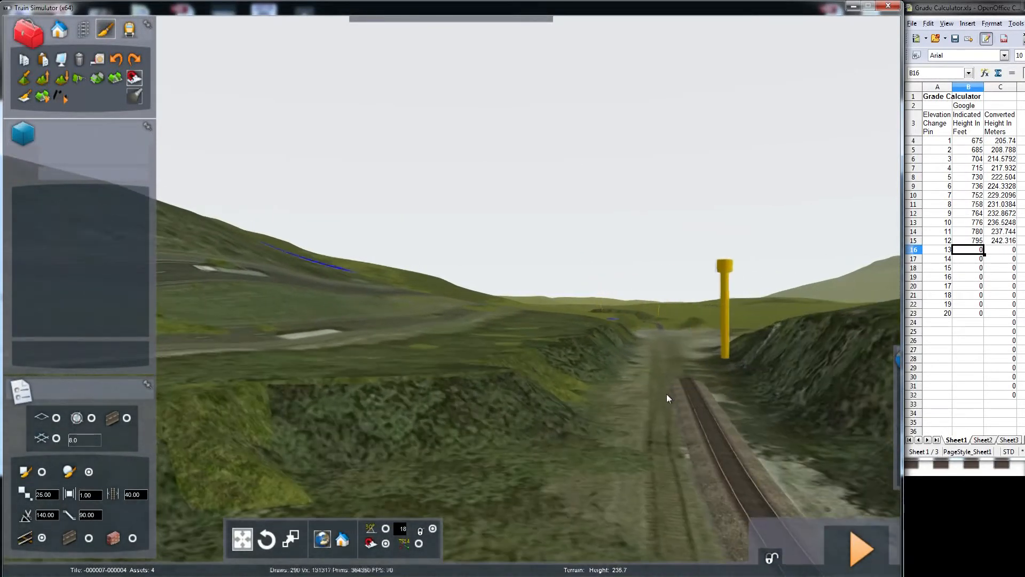
pyautogui.moveTo(667, 397); pyautogui.dragTo(655, 306)
# - Conform the terrain to the track from beyond the pin 10 marker past the next markers down the line
pyautogui.scroll(3, 659, 422)
pyautogui.press('Up')
pyautogui.moveTo(662, 429)
pyautogui.mouseDown(button='right')
pyautogui.moveTo(694, 395)
pyautogui.moveTo(704, 419)
pyautogui.mouseUp(button='right')
pyautogui.press('Up')
pyautogui.moveTo(576, 421); pyautogui.dragTo(591, 471, button='right')
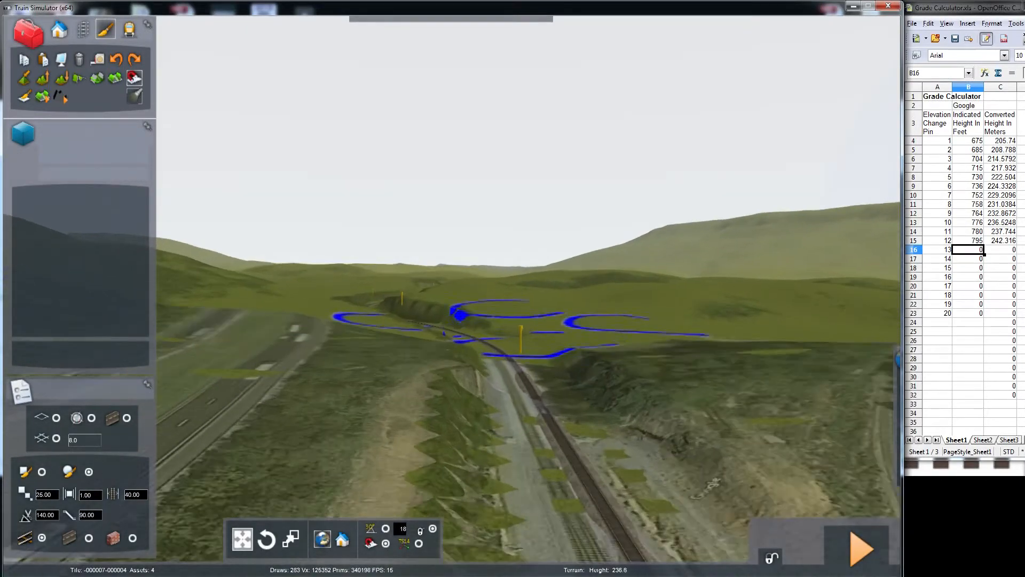
pyautogui.moveTo(555, 463)
pyautogui.mouseDown()
pyautogui.moveTo(483, 348)
pyautogui.moveTo(403, 324)
pyautogui.mouseUp()
pyautogui.press('Up')
pyautogui.moveTo(448, 332)
pyautogui.mouseDown(button='right')
pyautogui.moveTo(470, 347)
pyautogui.moveTo(433, 307)
pyautogui.moveTo(462, 349)
pyautogui.mouseUp(button='right')
pyautogui.press('Up')
pyautogui.moveTo(571, 407)
pyautogui.mouseDown()
pyautogui.moveTo(551, 320)
pyautogui.moveTo(576, 300)
pyautogui.mouseUp()
pyautogui.press('Up')
pyautogui.moveTo(569, 352)
pyautogui.mouseDown(button='right')
pyautogui.moveTo(585, 337)
pyautogui.moveTo(576, 377)
pyautogui.moveTo(542, 408)
pyautogui.moveTo(543, 426)
pyautogui.mouseUp(button='right')
pyautogui.press('Up')
pyautogui.moveTo(544, 427)
pyautogui.mouseDown()
pyautogui.moveTo(554, 341)
pyautogui.moveTo(622, 266)
pyautogui.moveTo(557, 386)
pyautogui.mouseUp()
# - Examine the track's gradient and terrain fit along the line from the pin 7 marker up to the pin 10 marker
pyautogui.press('Up')
pyautogui.moveTo(557, 385)
pyautogui.mouseDown(button='right')
pyautogui.moveTo(555, 348)
pyautogui.moveTo(588, 347)
pyautogui.moveTo(612, 390)
pyautogui.moveTo(611, 347)
pyautogui.moveTo(613, 385)
pyautogui.moveTo(710, 427)
pyautogui.moveTo(768, 435)
pyautogui.moveTo(556, 386)
pyautogui.mouseUp(button='right')
pyautogui.press('Up')
pyautogui.press('Down')
pyautogui.press('Up')
pyautogui.press('Right')
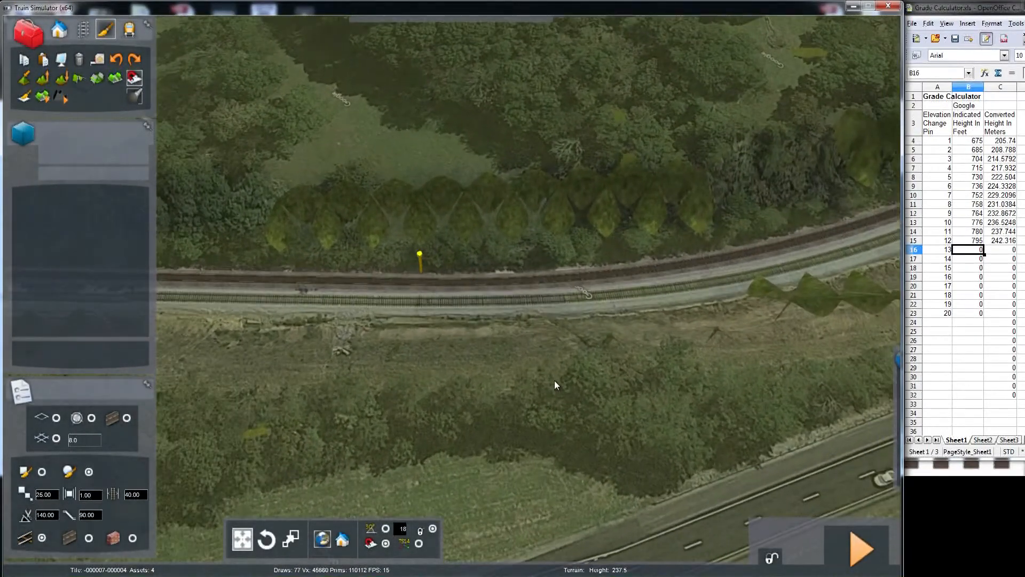
pyautogui.press('Up')
pyautogui.press('Up')
pyautogui.press('Left')
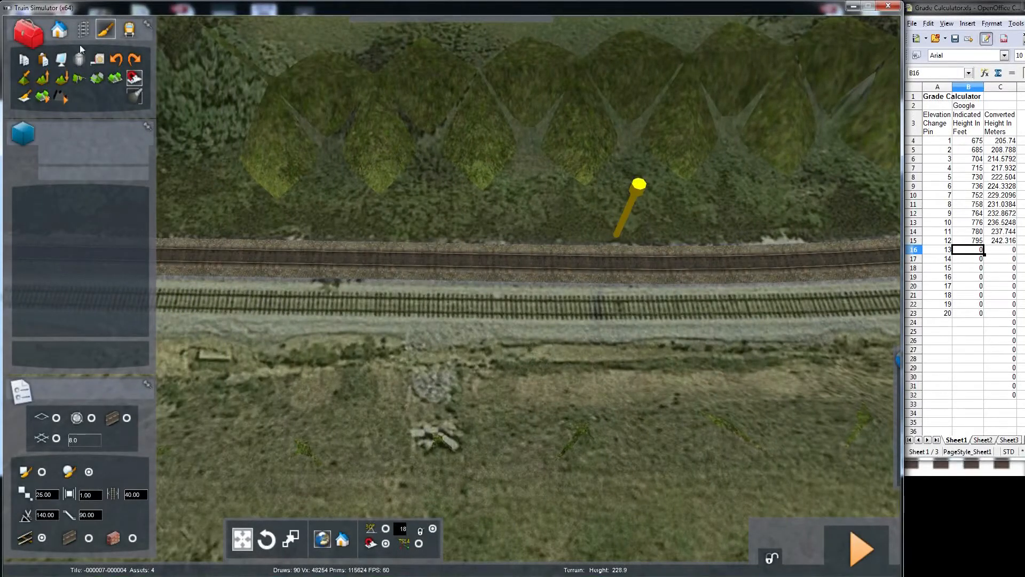
pyautogui.click(82, 30)
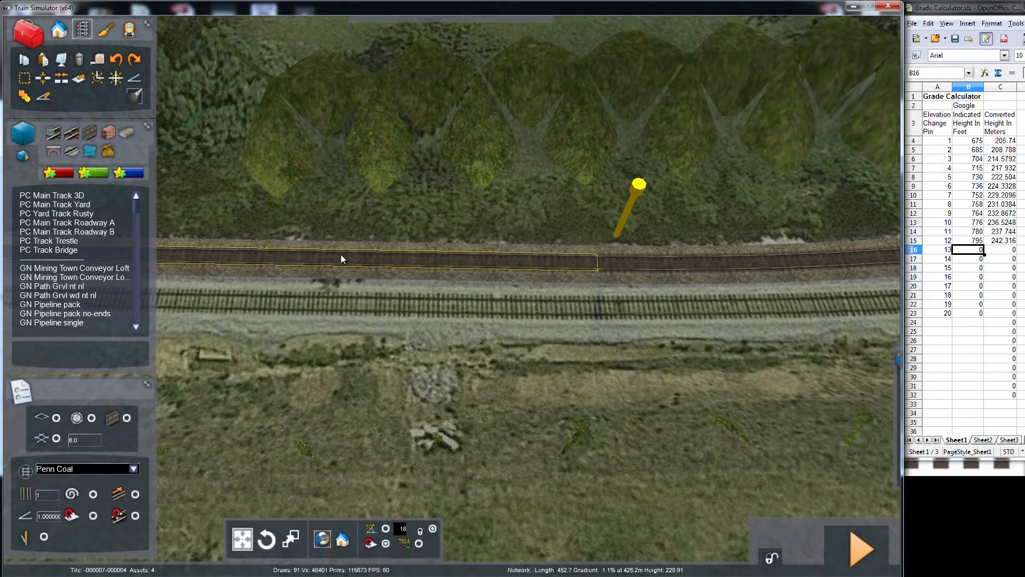
pyautogui.press('Up')
pyautogui.moveTo(443, 273)
pyautogui.mouseDown(button='right')
pyautogui.moveTo(592, 256)
pyautogui.moveTo(444, 280)
pyautogui.moveTo(446, 211)
pyautogui.moveTo(445, 287)
pyautogui.mouseUp(button='right')
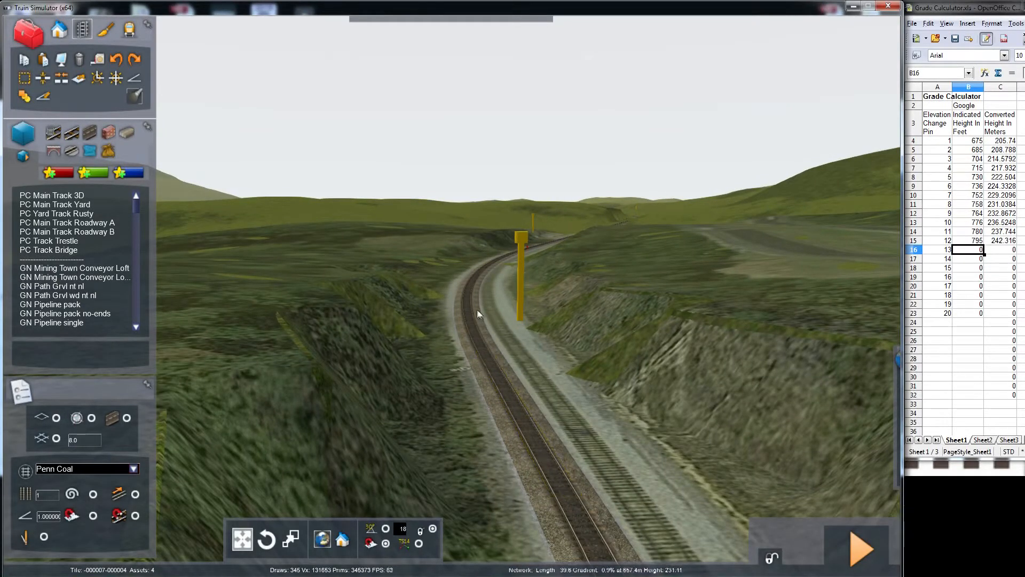
pyautogui.press('Up')
pyautogui.moveTo(473, 304); pyautogui.dragTo(498, 286, button='right')
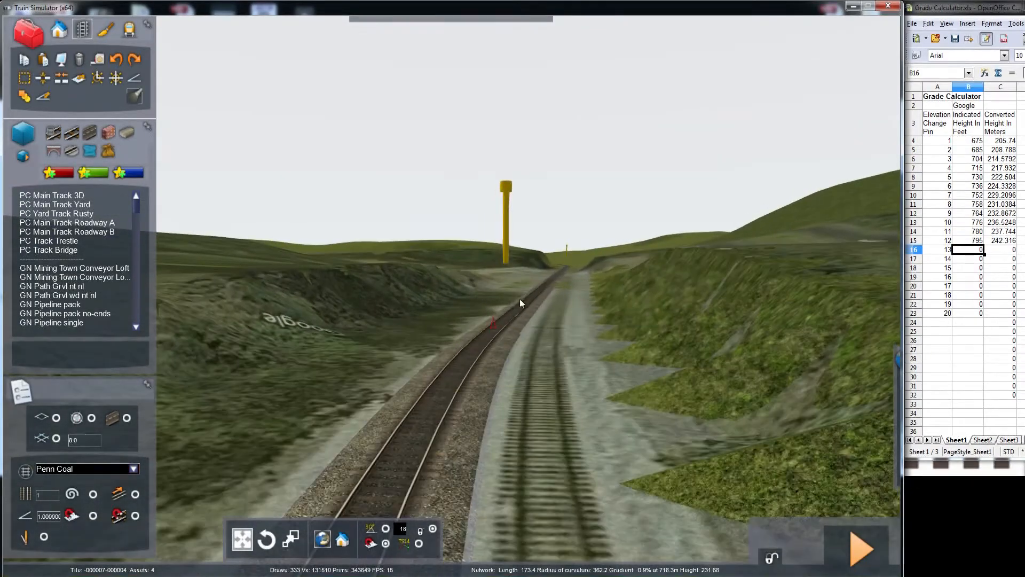
pyautogui.press('Up')
pyautogui.moveTo(534, 305)
pyautogui.mouseDown(button='right')
pyautogui.moveTo(558, 288)
pyautogui.moveTo(533, 306)
pyautogui.mouseUp(button='right')
pyautogui.press('Up')
pyautogui.press('Up')
pyautogui.press('Right')
pyautogui.press('Up')
pyautogui.press('Left')
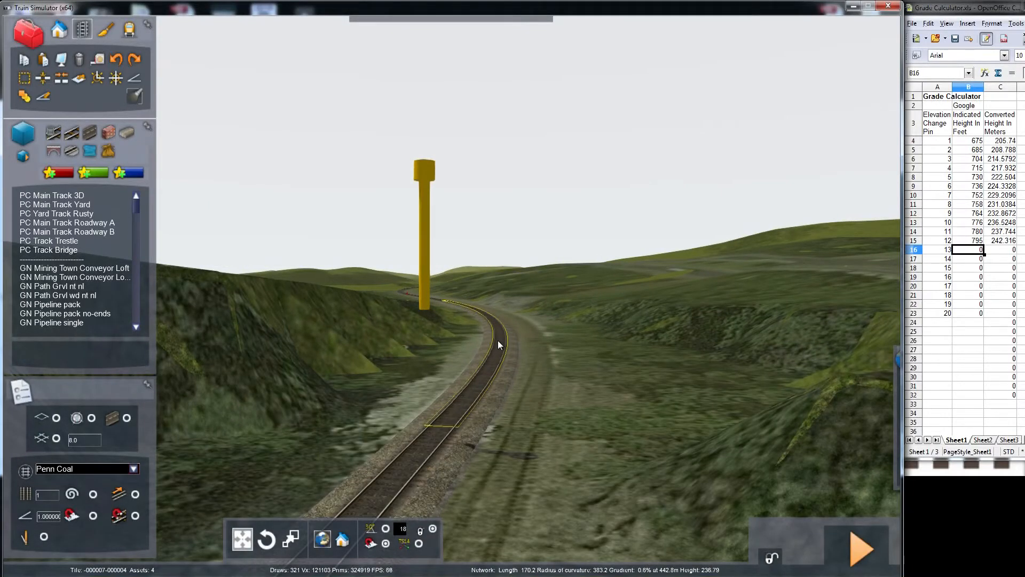
# - Examine the track's gradient from the pin 10 marker past the pin 11 marker, and view the Chatt Sub 002.jpg track chart in IrfanView
pyautogui.press('Up')
pyautogui.moveTo(497, 341); pyautogui.dragTo(477, 336, button='right')
pyautogui.press('Up')
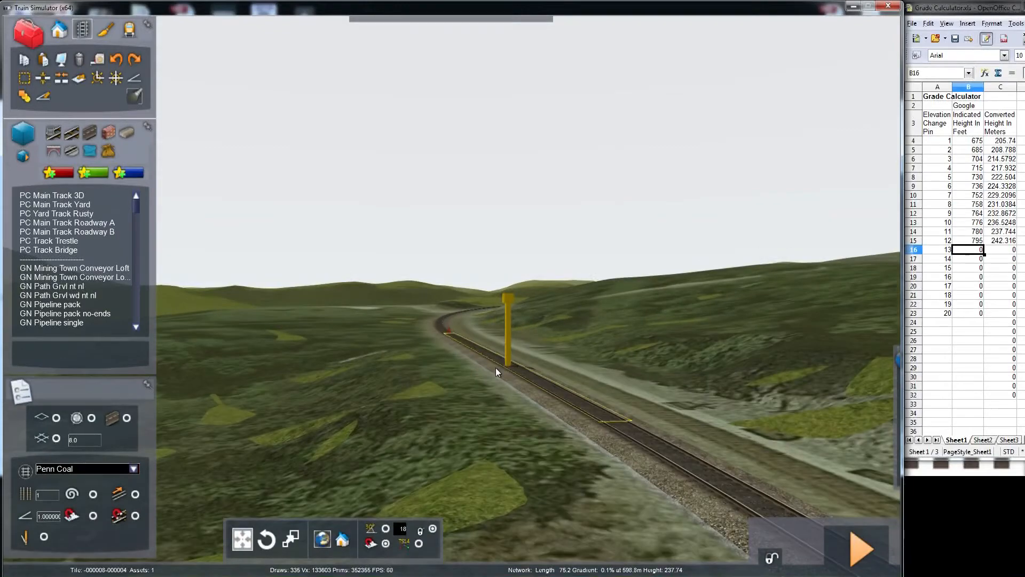
pyautogui.press('Up')
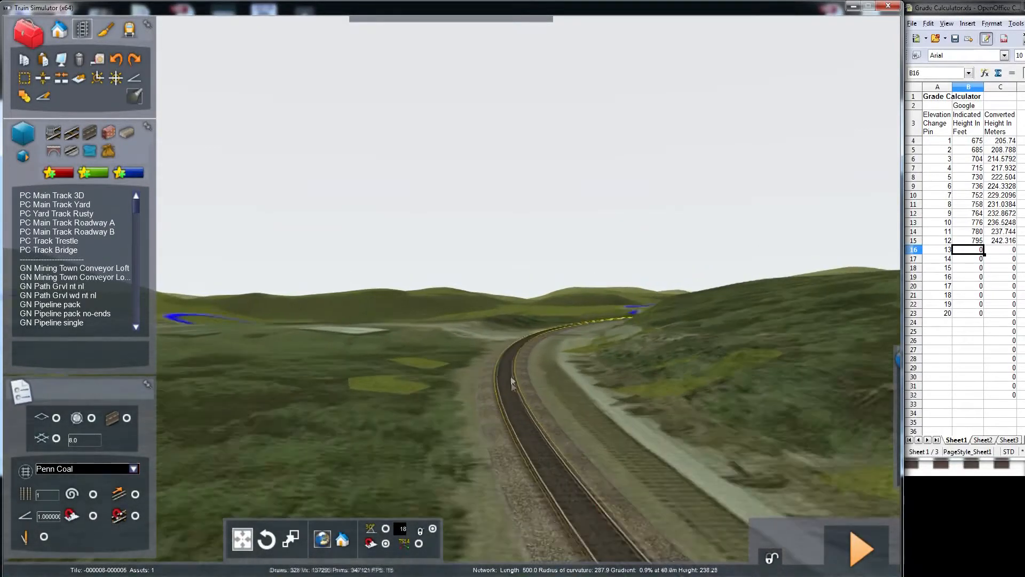
pyautogui.press('Up')
pyautogui.moveTo(516, 394)
pyautogui.mouseDown(button='right')
pyautogui.moveTo(558, 395)
pyautogui.moveTo(533, 396)
pyautogui.mouseUp(button='right')
pyautogui.press('Up')
pyautogui.press('Up')
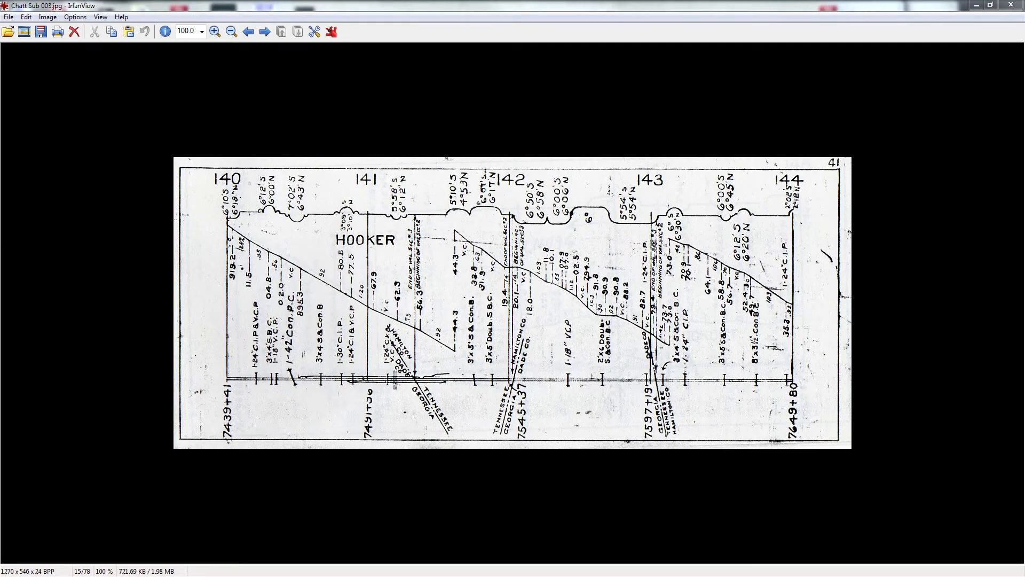
pyautogui.press('Left')
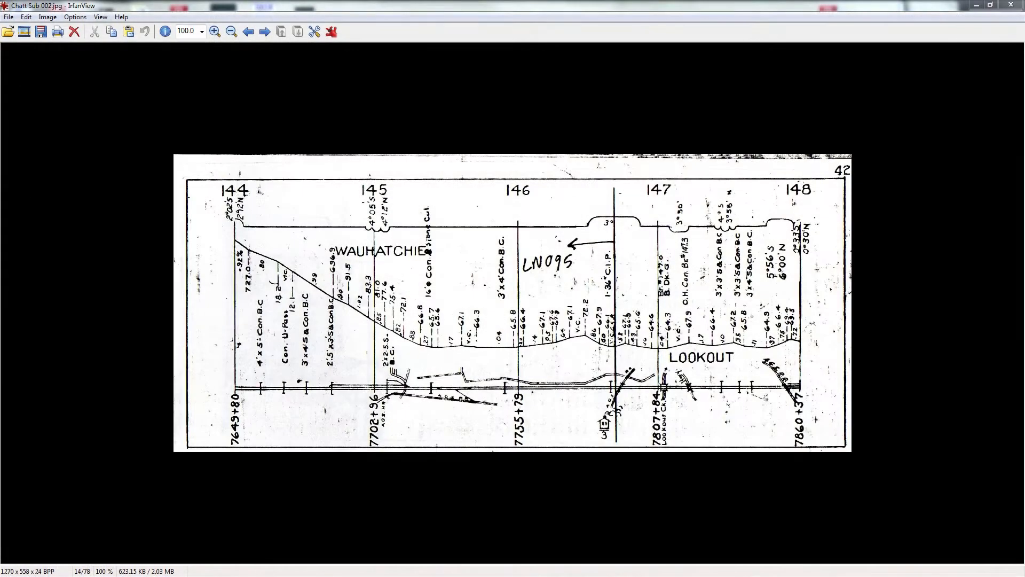
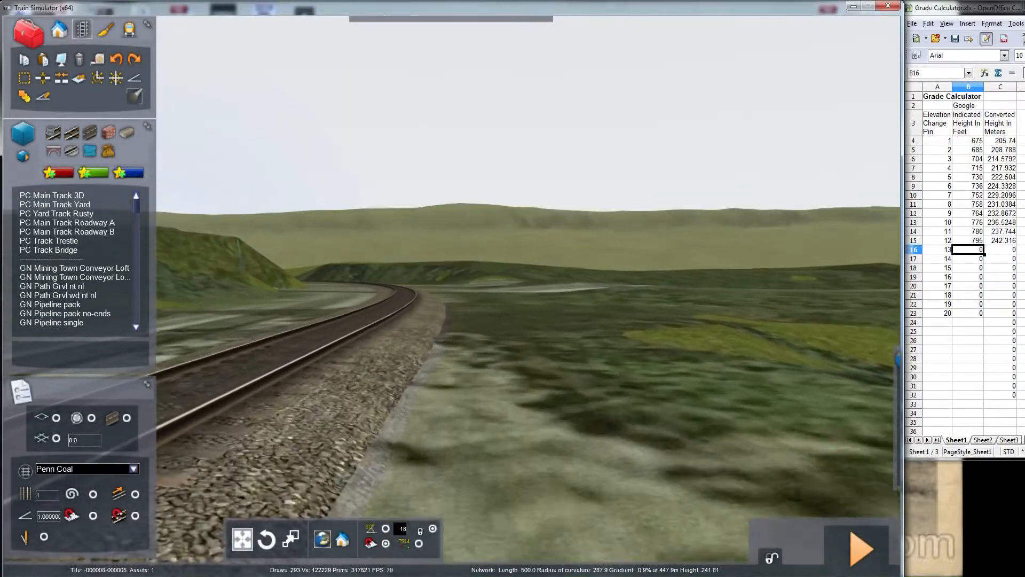
# - Examine the track and surrounding terrain around the long curve beyond the pin 11 marker in Train Simulator
pyautogui.moveTo(651, 320); pyautogui.dragTo(651, 293, button='right')
pyautogui.press('Up')
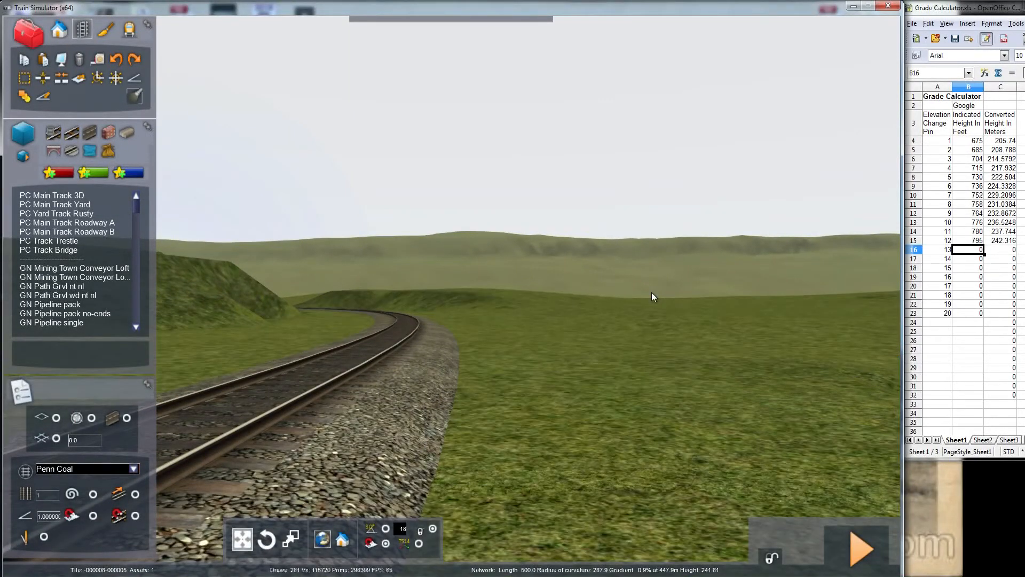
pyautogui.press('Up')
pyautogui.moveTo(582, 311); pyautogui.dragTo(295, 314, button='right')
pyautogui.press('Up')
pyautogui.press('Up')
pyautogui.press('Up')
pyautogui.press('Up')
pyautogui.press('Up')
pyautogui.press('Up')
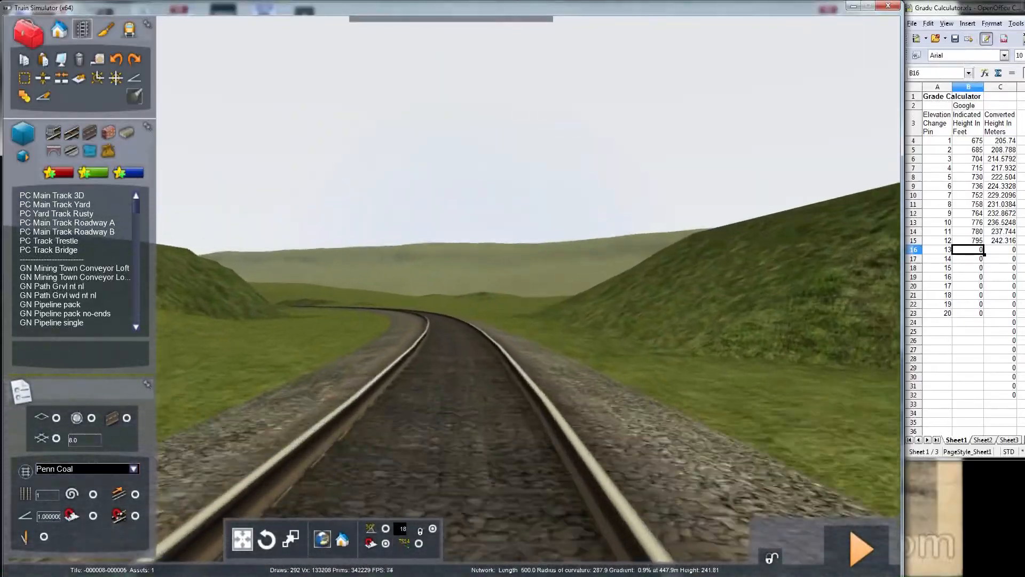
pyautogui.press('Up')
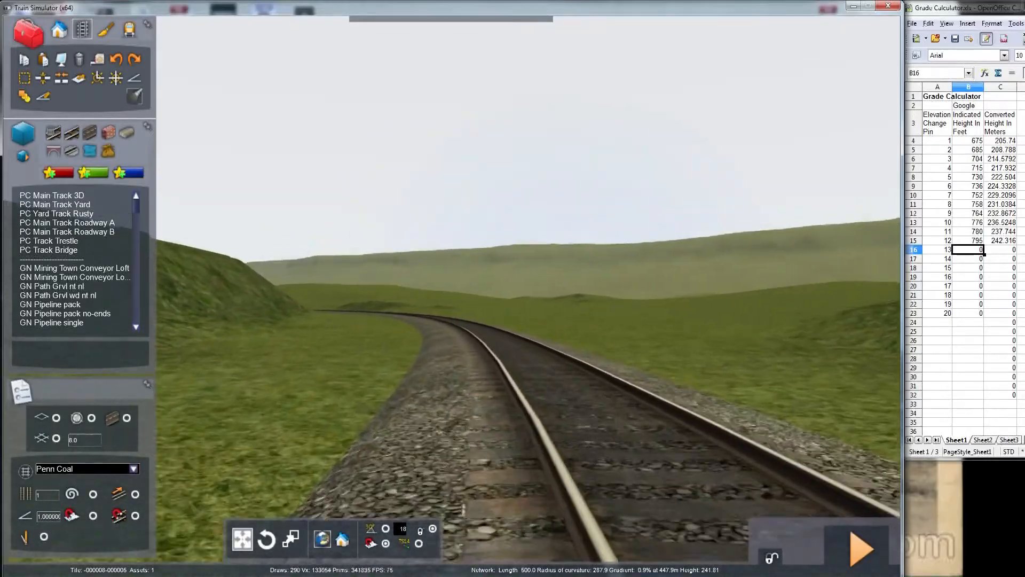
pyautogui.press('Up')
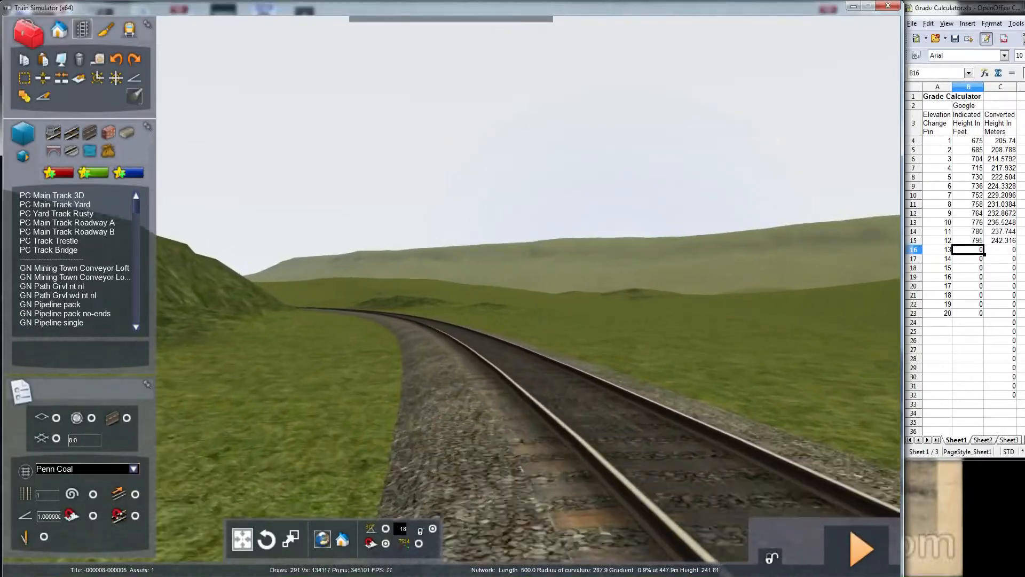
pyautogui.press('Up')
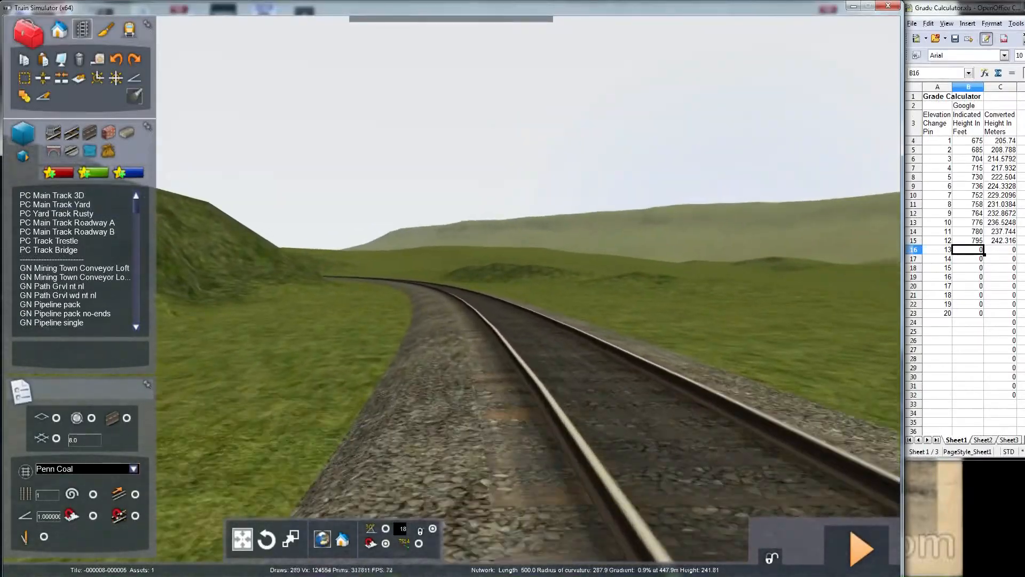
pyautogui.press('Up')
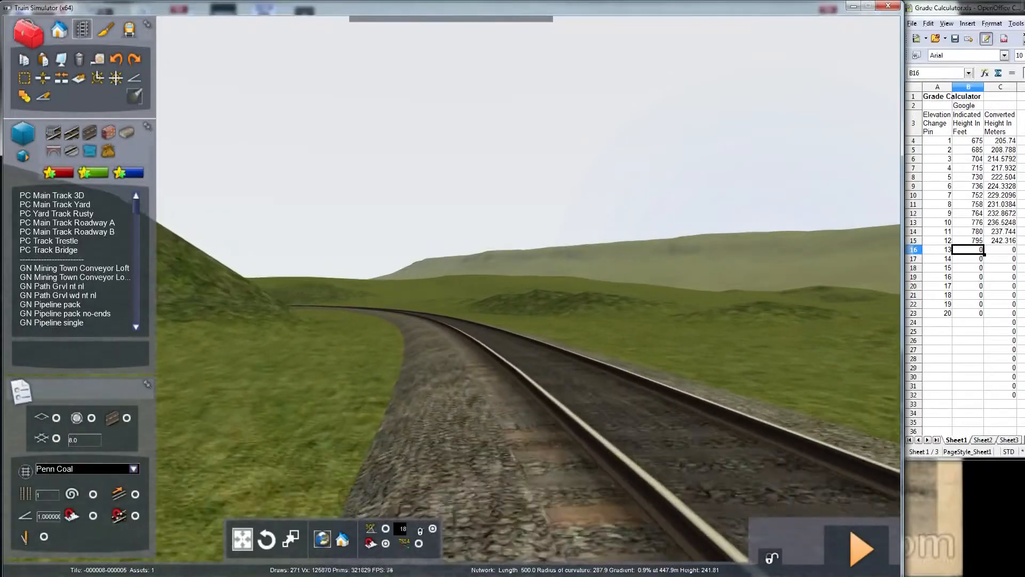
pyautogui.press('Up')
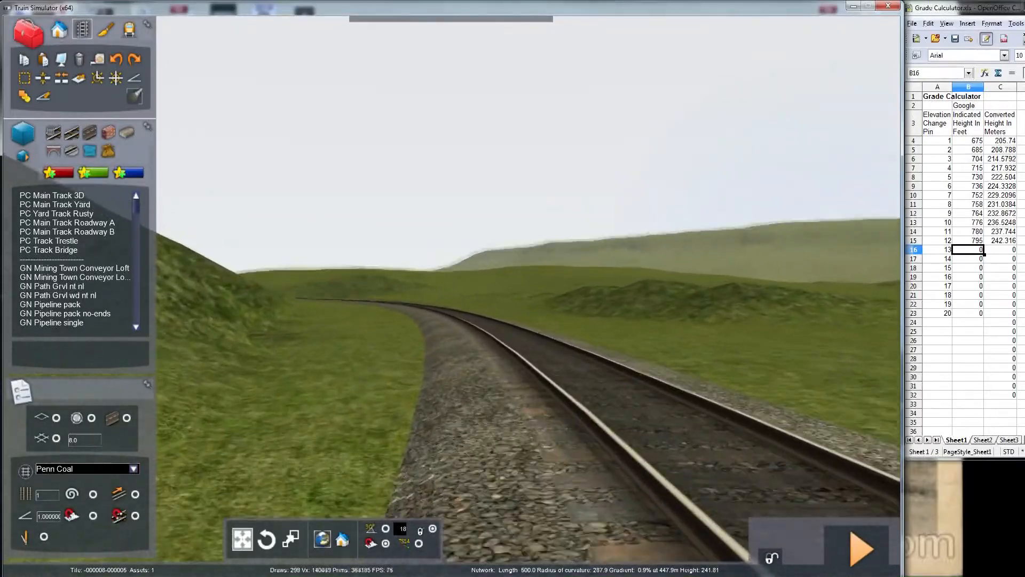
pyautogui.press('Up')
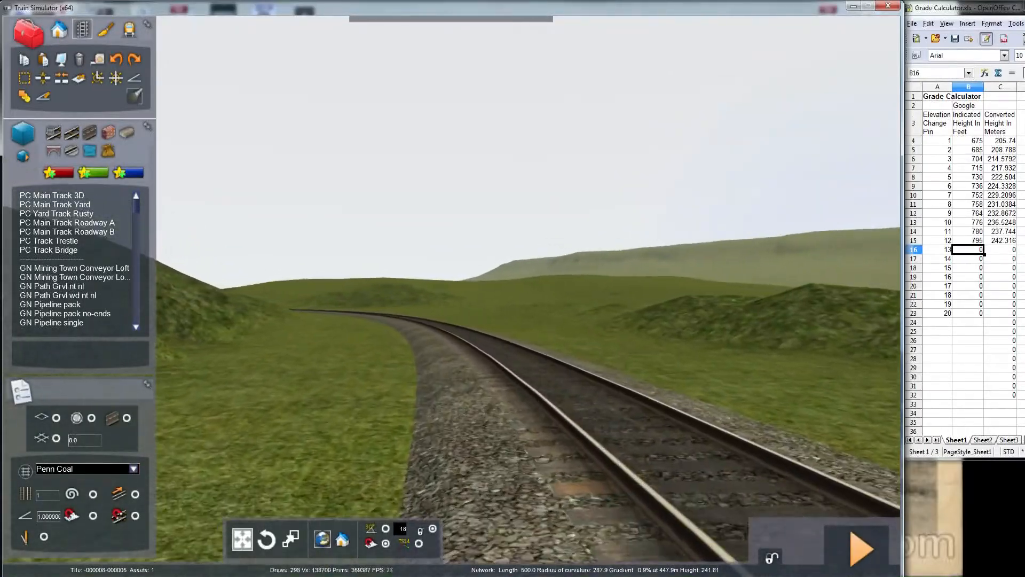
pyautogui.press('Up')
pyautogui.press('Up')
pyautogui.press('Up')
pyautogui.press('Up')
# - Examine the change of gradient from low beside the track at the joint near the pin 11 marker
pyautogui.moveTo(412, 285); pyautogui.dragTo(327, 276, button='right')
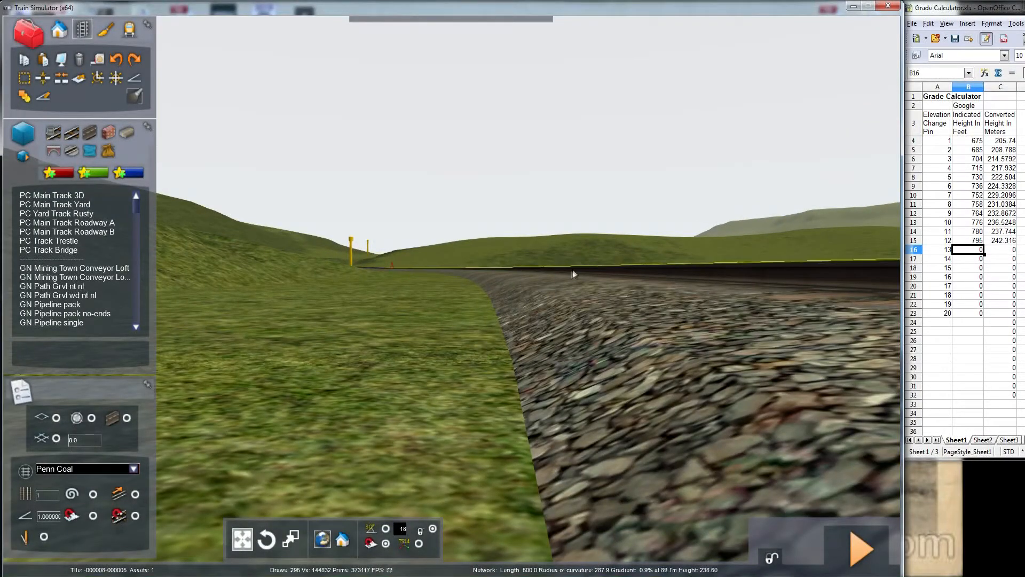
pyautogui.press('Left')
pyautogui.moveTo(570, 271); pyautogui.dragTo(553, 250, button='right')
pyautogui.press('Up')
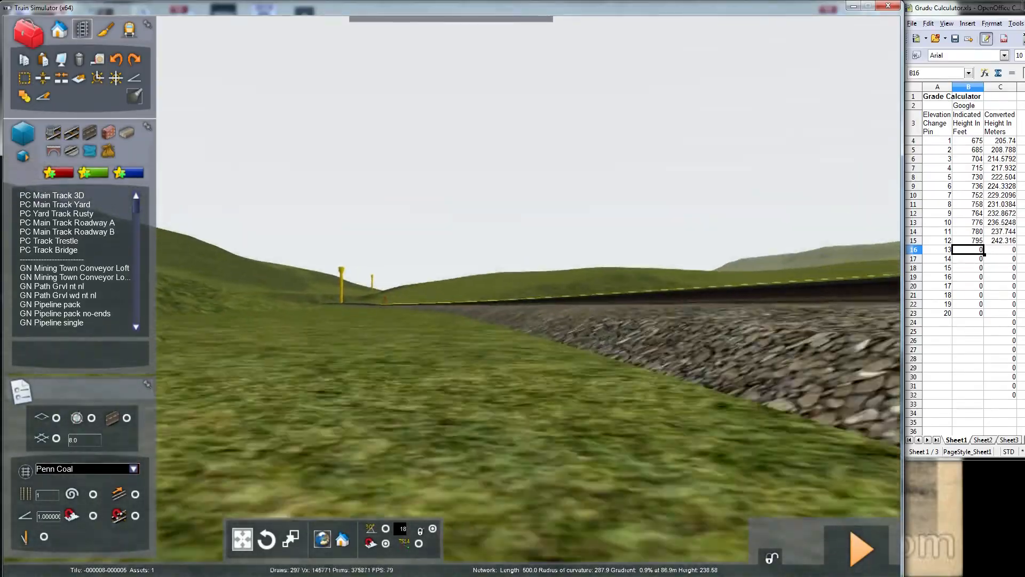
pyautogui.press('Up')
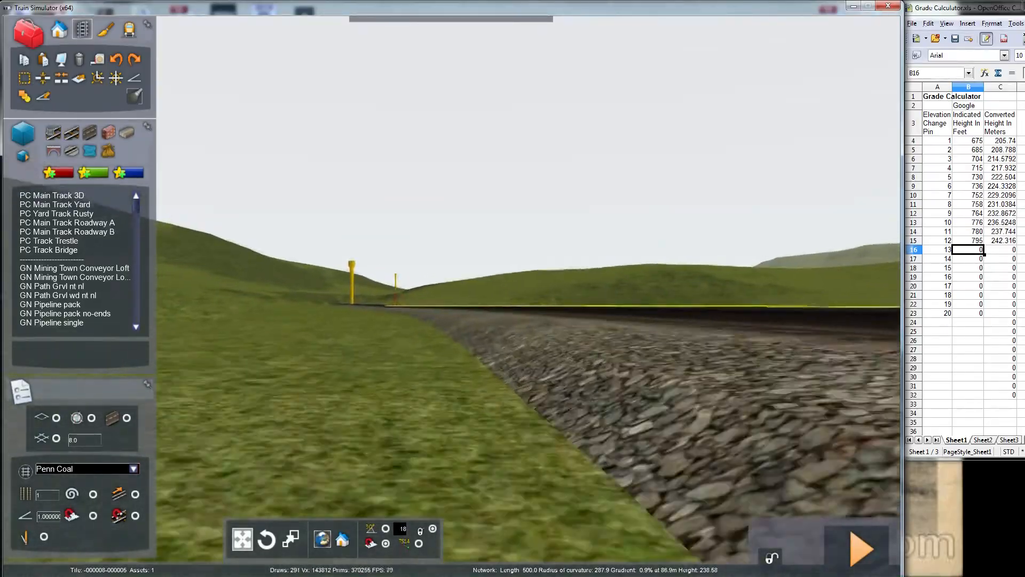
pyautogui.press('Up')
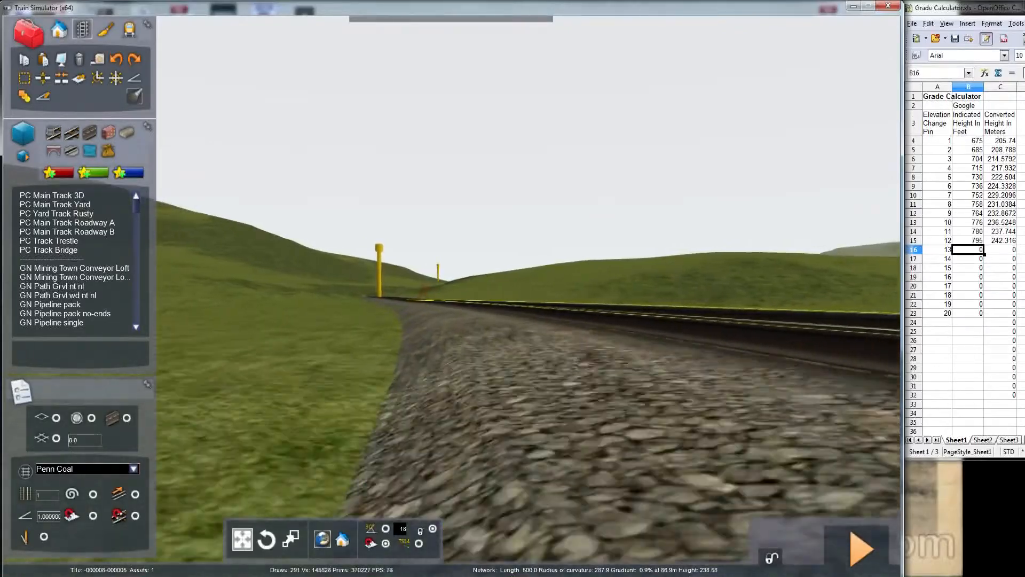
pyautogui.press('Up')
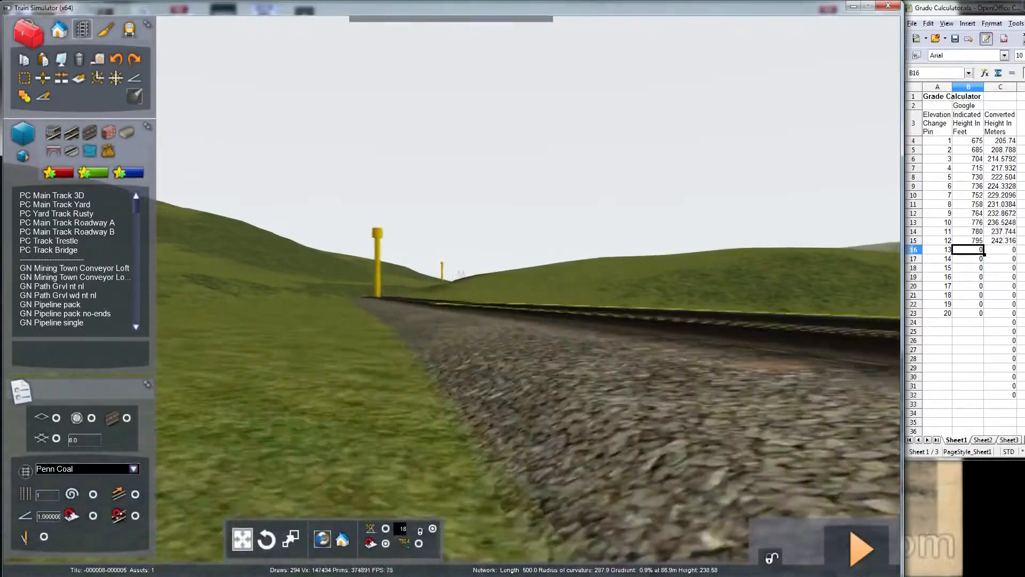
pyautogui.press('Right')
pyautogui.press('Left')
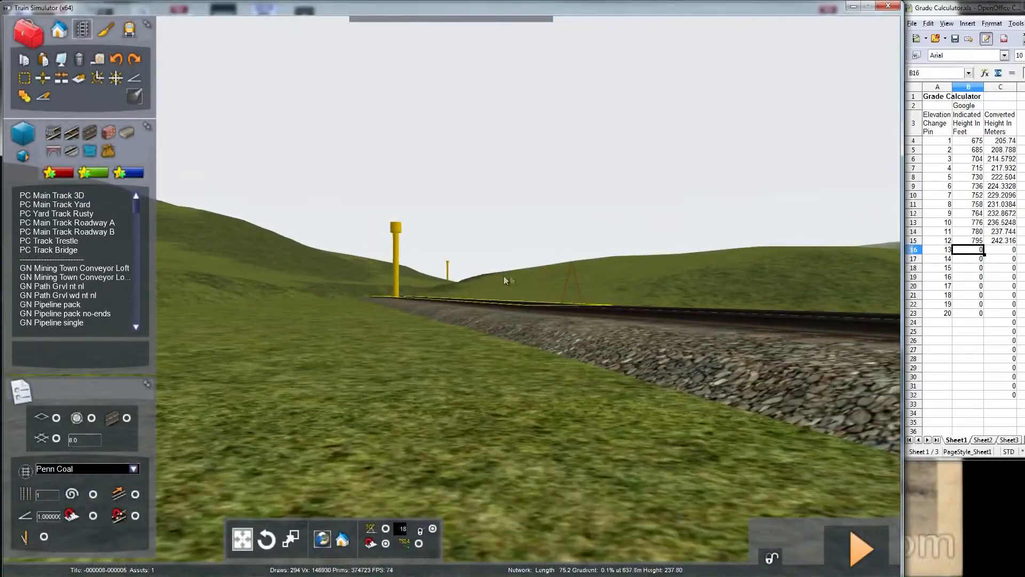
pyautogui.scroll(3, 415, 328)
pyautogui.press('Down')
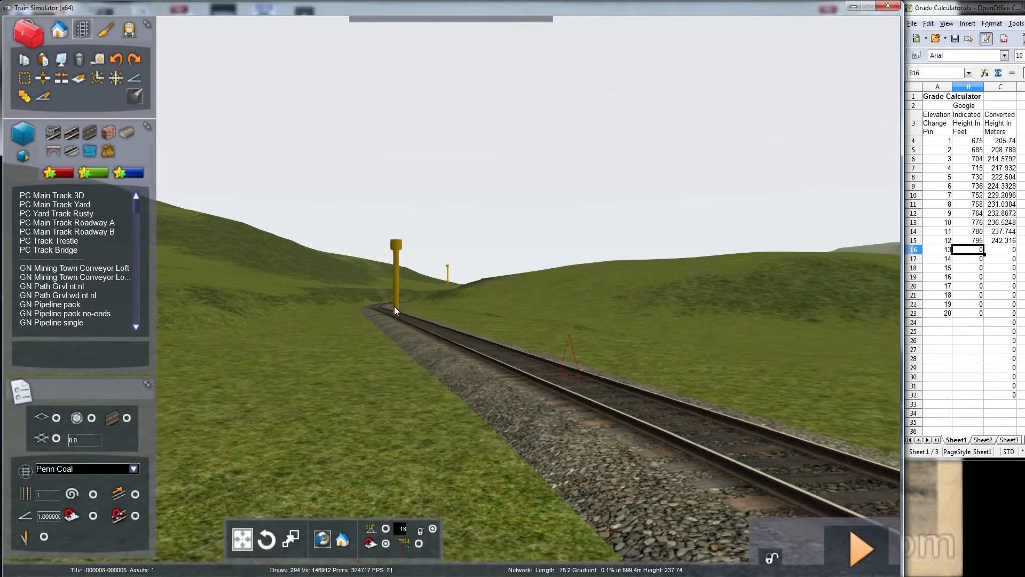
pyautogui.scroll(-3, 394, 306)
pyautogui.scroll(4, 394, 306)
pyautogui.moveTo(395, 306); pyautogui.dragTo(567, 300, button='right')
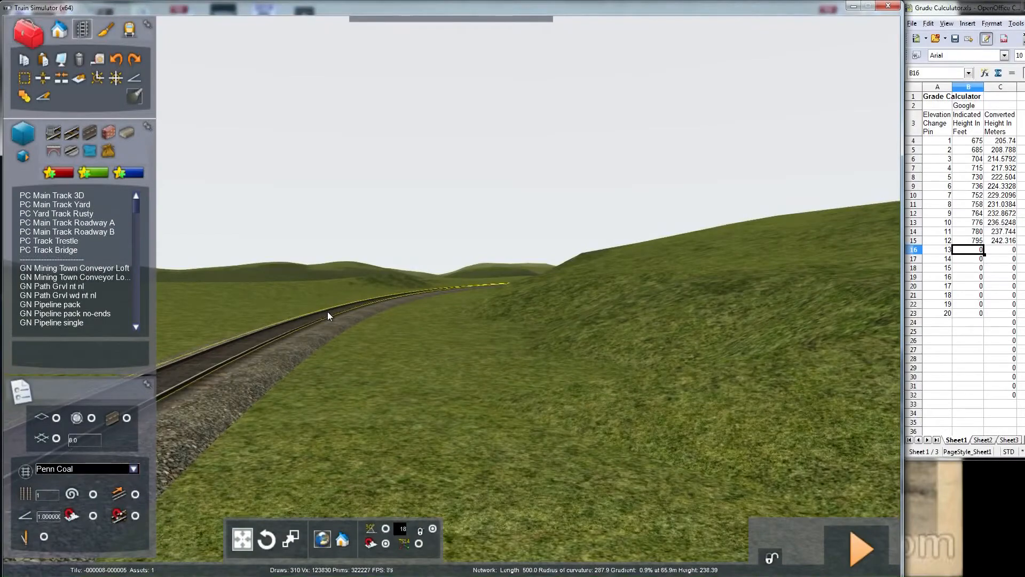
# - Raise the track joint near the pin 11 marker to a height of about 237.91 with the gradient tool
pyautogui.moveTo(327, 311)
pyautogui.mouseDown(button='right')
pyautogui.moveTo(160, 308)
pyautogui.moveTo(314, 297)
pyautogui.mouseUp(button='right')
pyautogui.scroll(-3, 314, 297)
pyautogui.scroll(4, 314, 295)
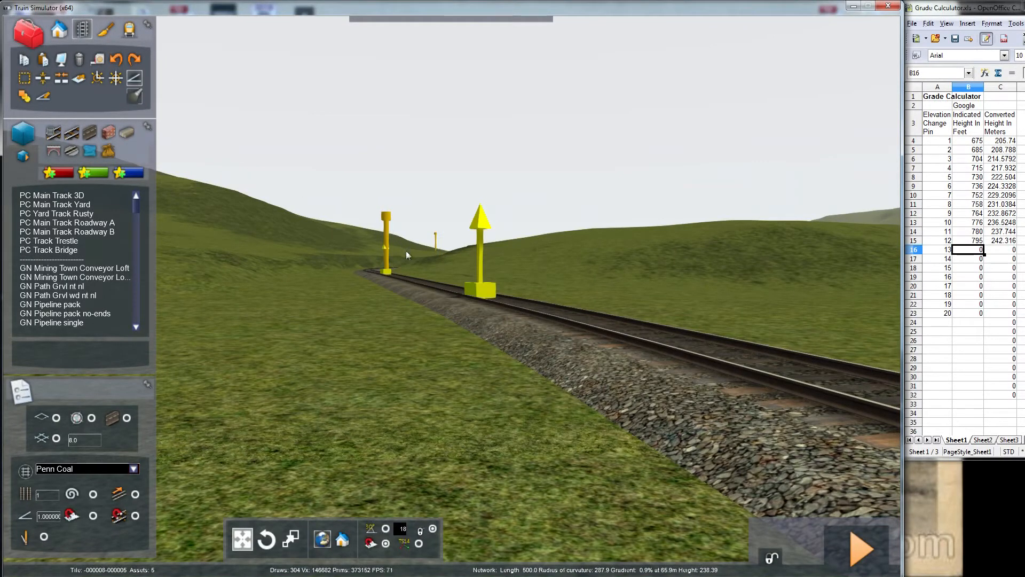
pyautogui.click(475, 302)
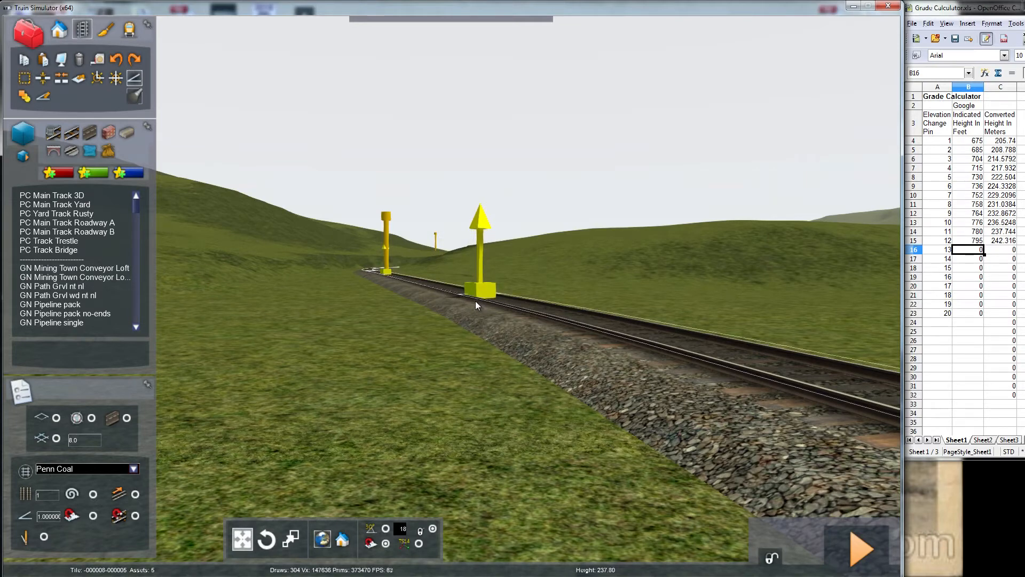
pyautogui.click(475, 299)
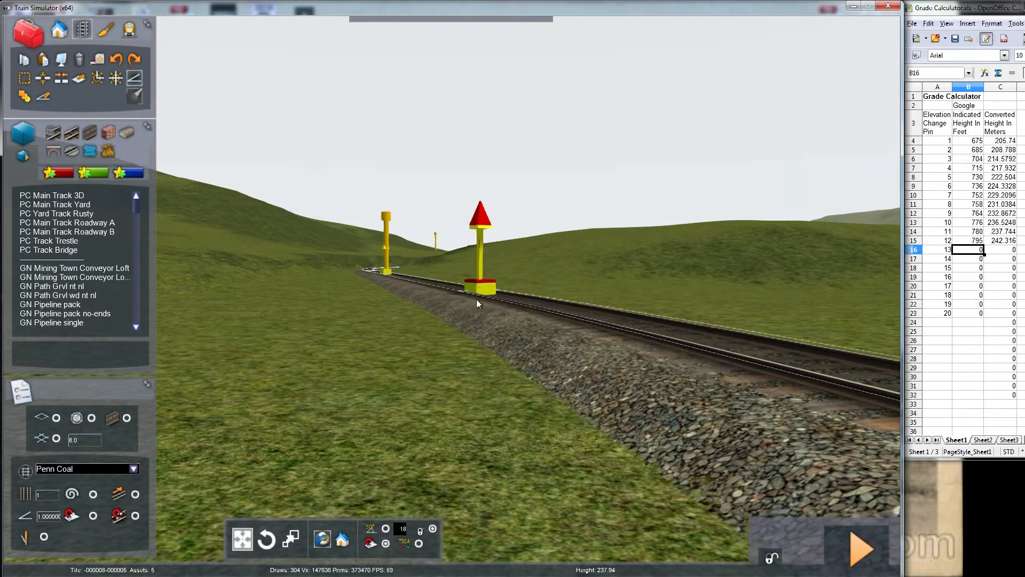
pyautogui.moveTo(477, 300); pyautogui.dragTo(478, 299)
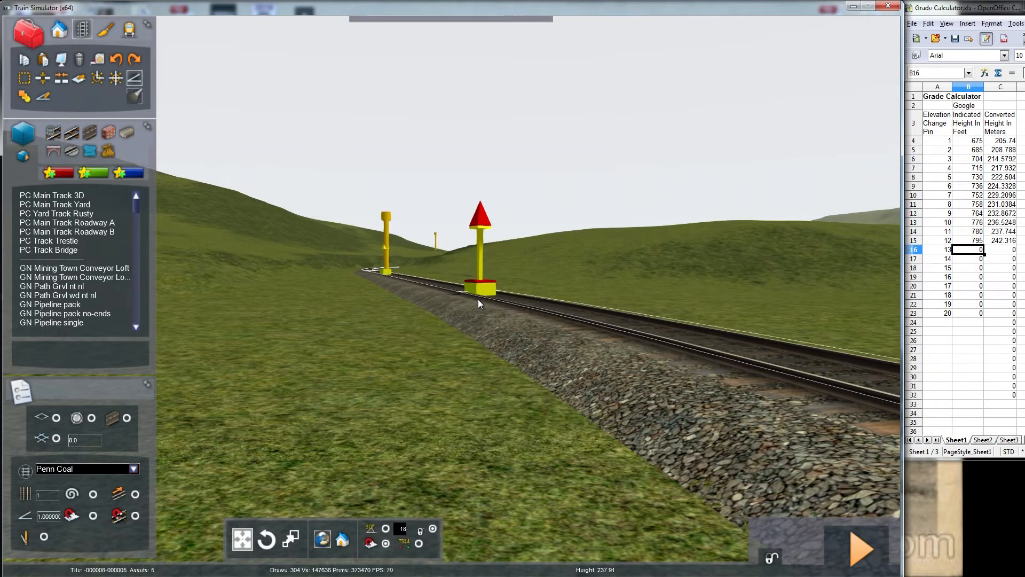
pyautogui.moveTo(478, 299); pyautogui.dragTo(427, 319, button='right')
pyautogui.press('Right')
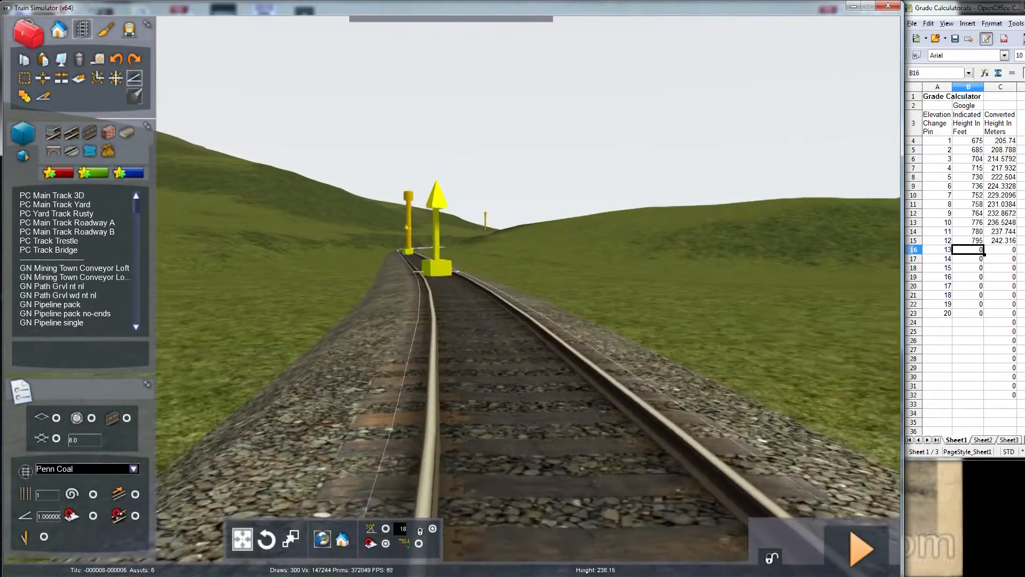
pyautogui.press('Left')
pyautogui.scroll(-2, 497, 231)
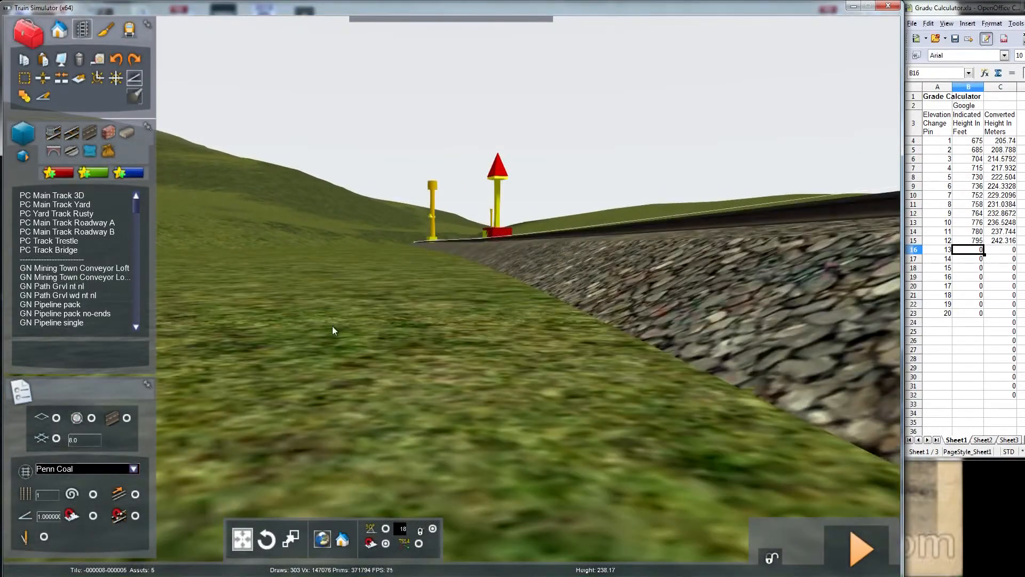
pyautogui.click(333, 326)
pyautogui.scroll(2, 333, 326)
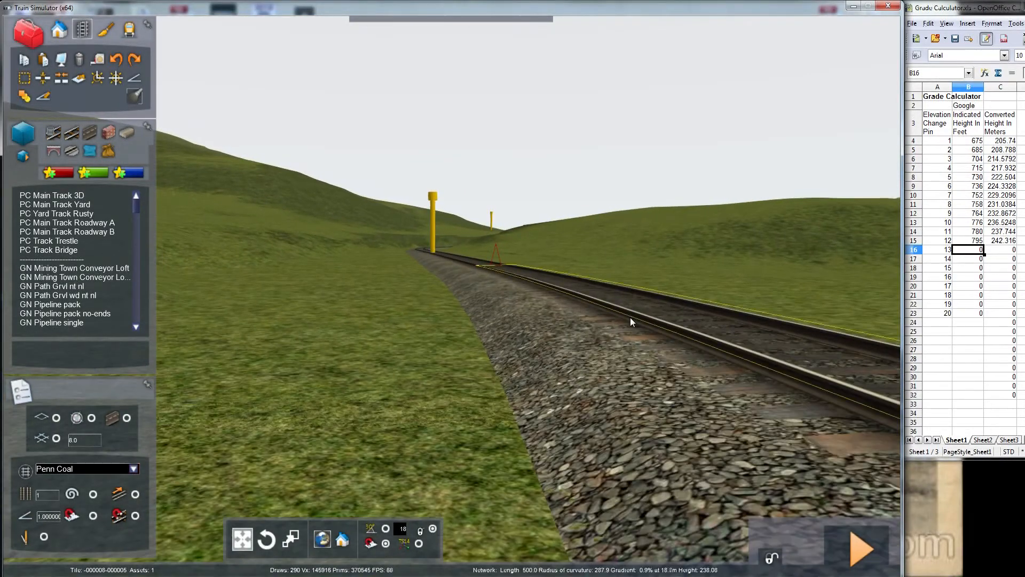
# - Examine the adjusted gradient transition near the pin 11 marker, and check the Chatt Sub 003.jpg track chart in IrfanView
pyautogui.moveTo(630, 317); pyautogui.dragTo(443, 280, button='right')
pyautogui.press('Left')
pyautogui.moveTo(567, 262); pyautogui.dragTo(537, 278, button='right')
pyautogui.press('Right')
pyautogui.press('Left')
pyautogui.scroll(-1, 536, 281)
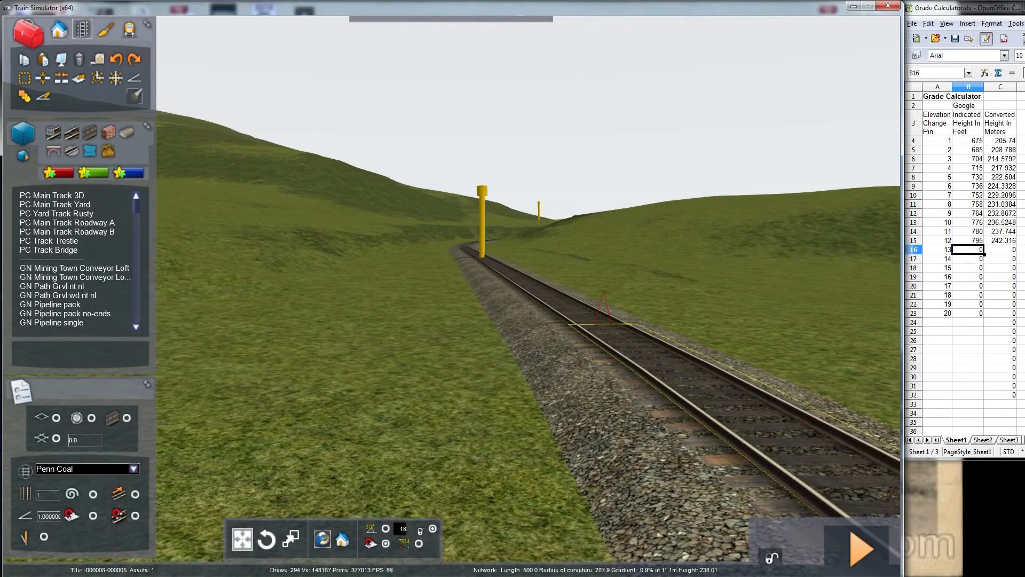
pyautogui.hotkey('alt', 'Tab')
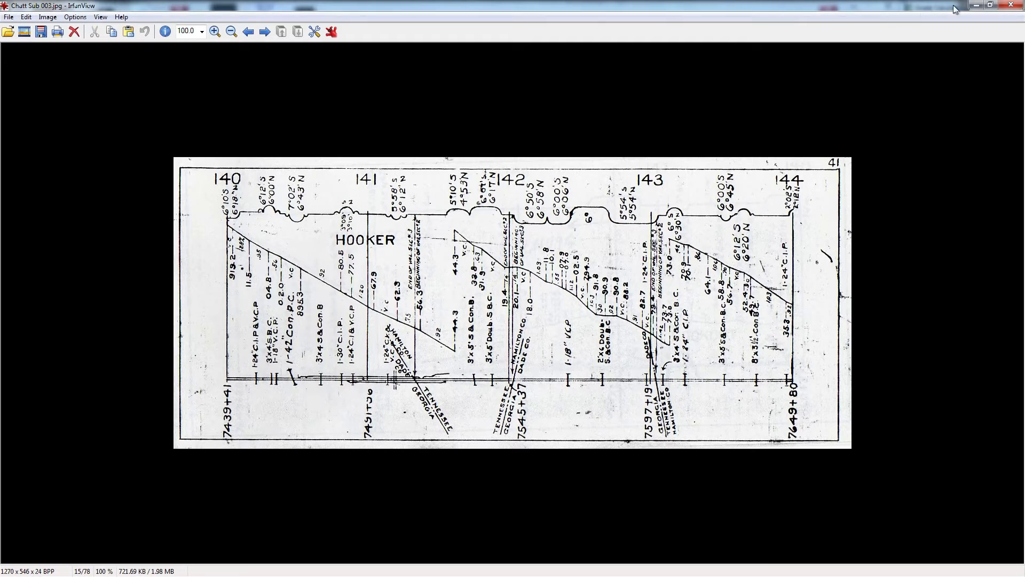
pyautogui.click(974, 5)
# - Examine the track's grade and terrain fit through the cutting down the line from the pin 11 marker
pyautogui.moveTo(548, 286); pyautogui.dragTo(603, 255, button='right')
pyautogui.press('Up')
pyautogui.press('Up')
pyautogui.press('Up')
pyautogui.press('Up')
pyautogui.press('Up')
pyautogui.press('Up')
pyautogui.press('Up')
pyautogui.press('Up')
pyautogui.press('Up')
pyautogui.press('Up')
pyautogui.press('Up')
pyautogui.press('Up')
pyautogui.press('Up')
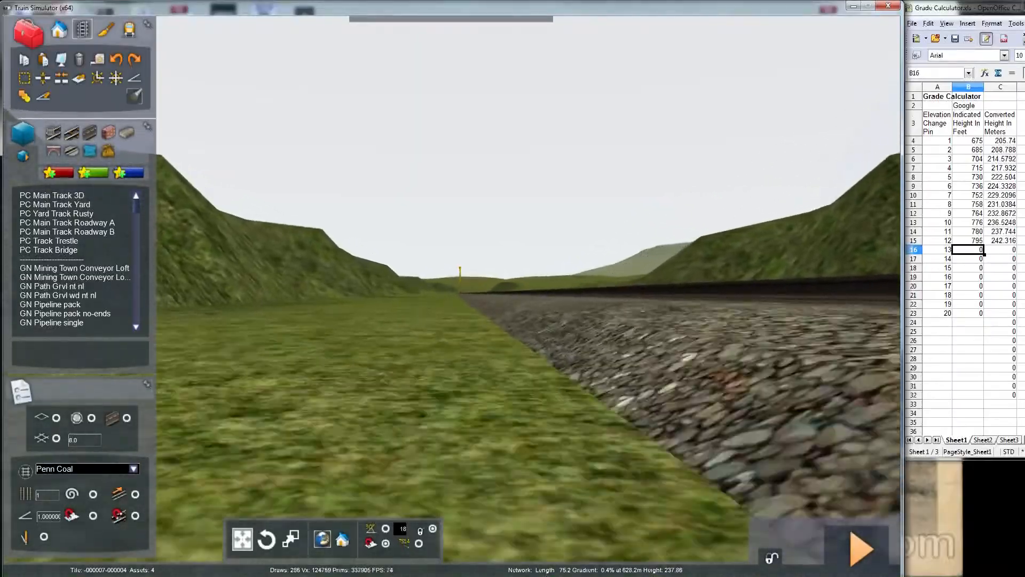
pyautogui.press('Up')
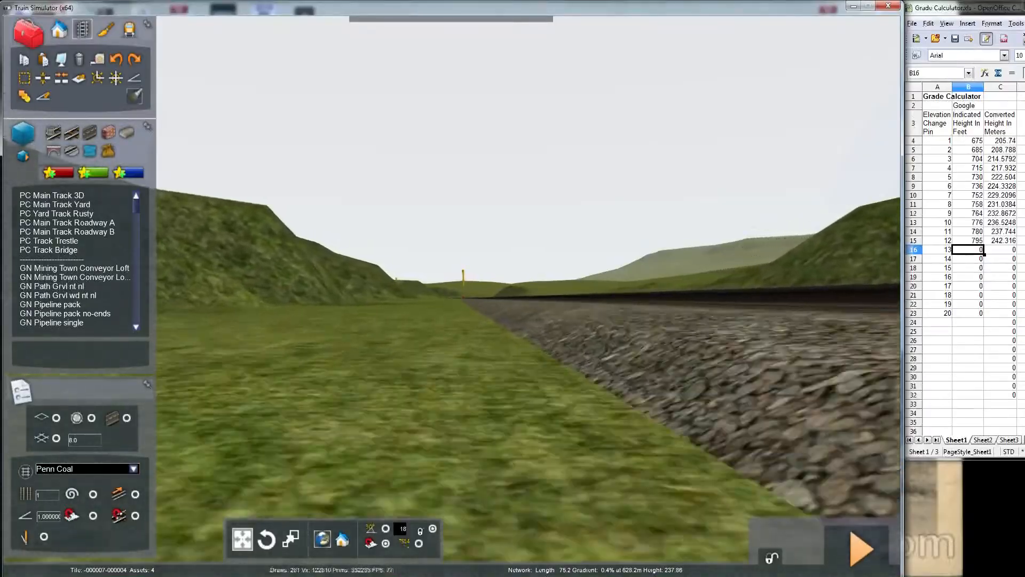
pyautogui.press('Up')
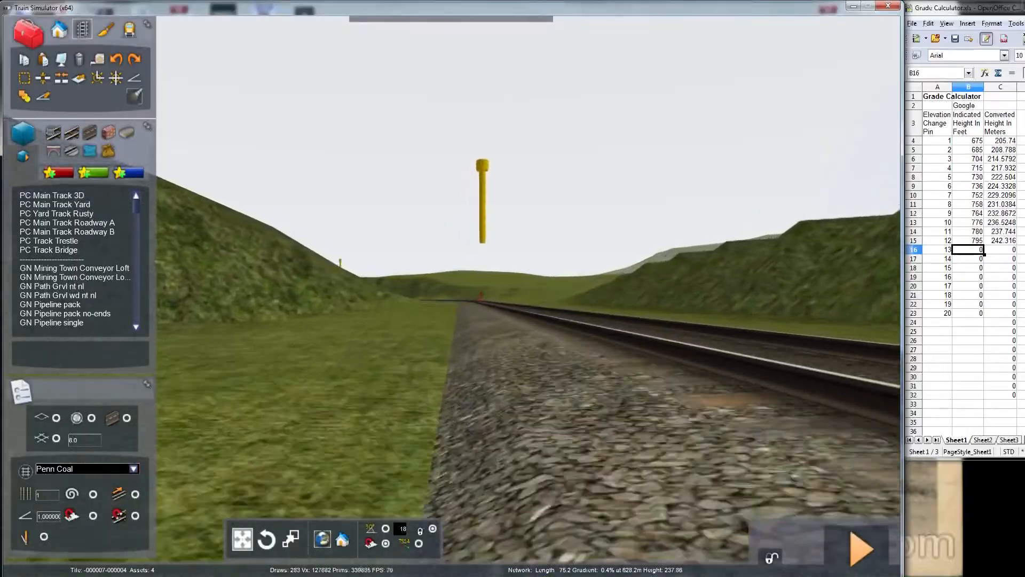
pyautogui.press('Up')
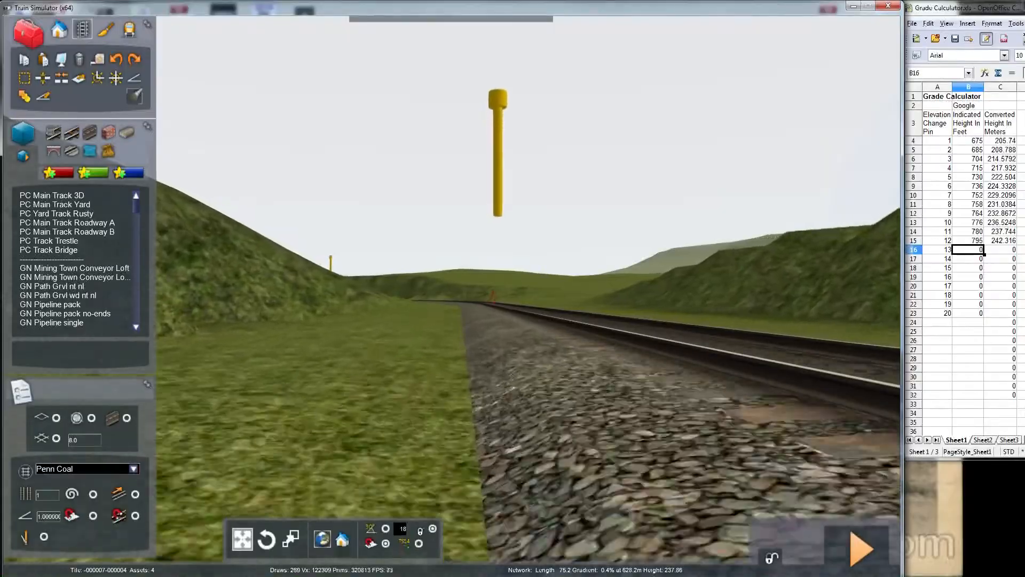
pyautogui.press('Up')
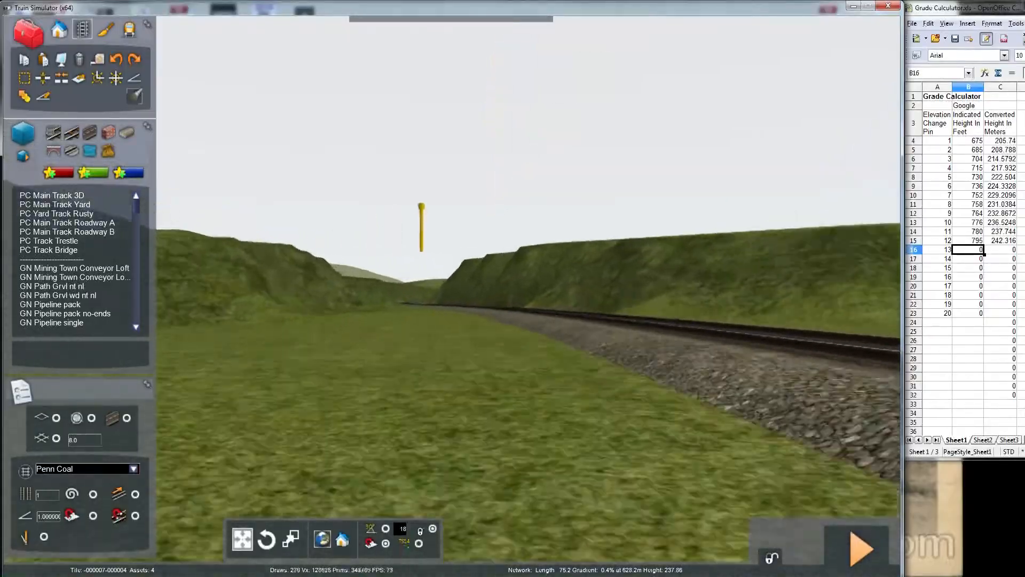
# - Examine the grade and terrain fit along the track from the cutting past the successive yellow markers to the open, flatter section
pyautogui.press('Up')
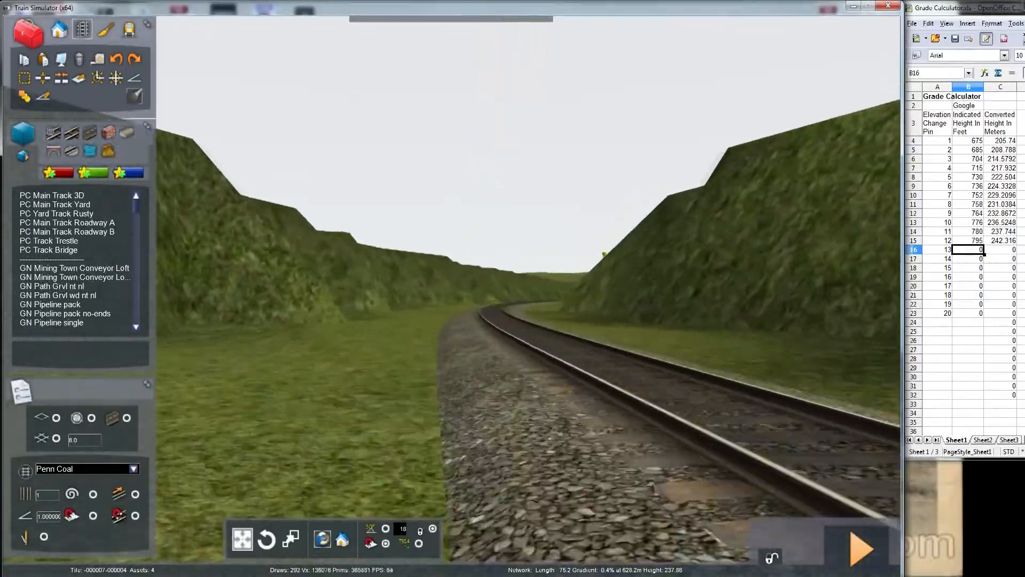
pyautogui.press('Up')
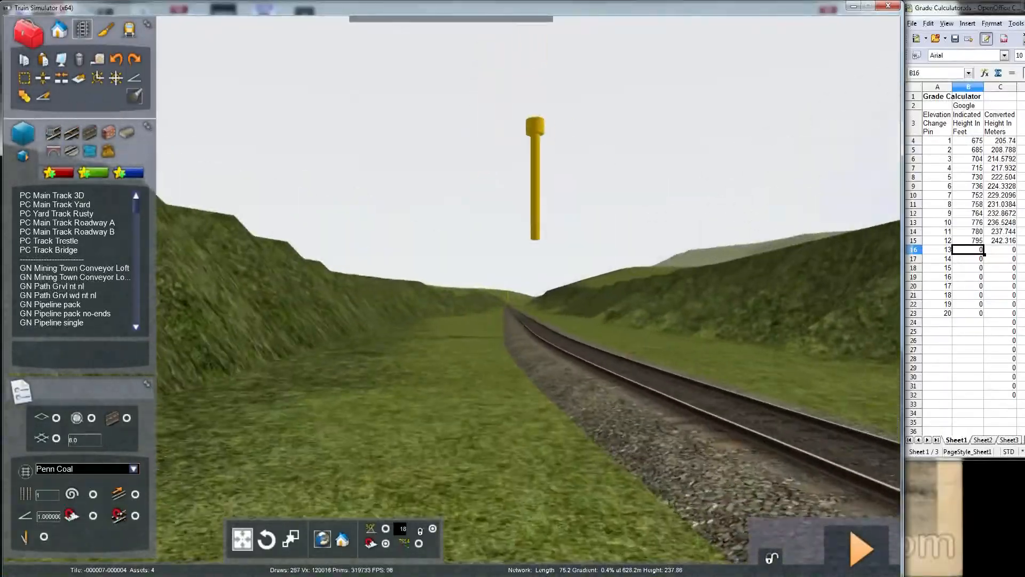
pyautogui.press('Up')
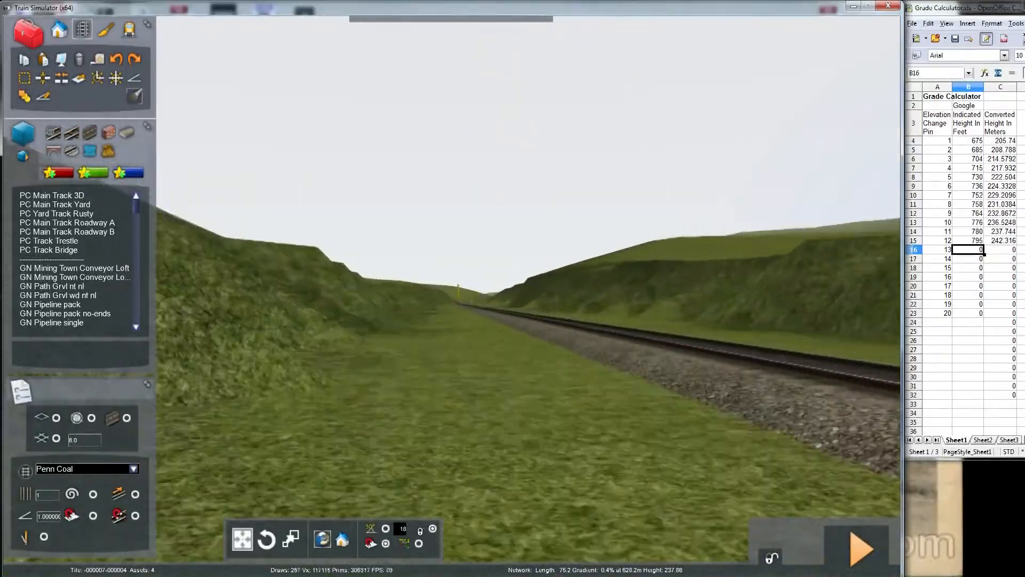
pyautogui.press('Up')
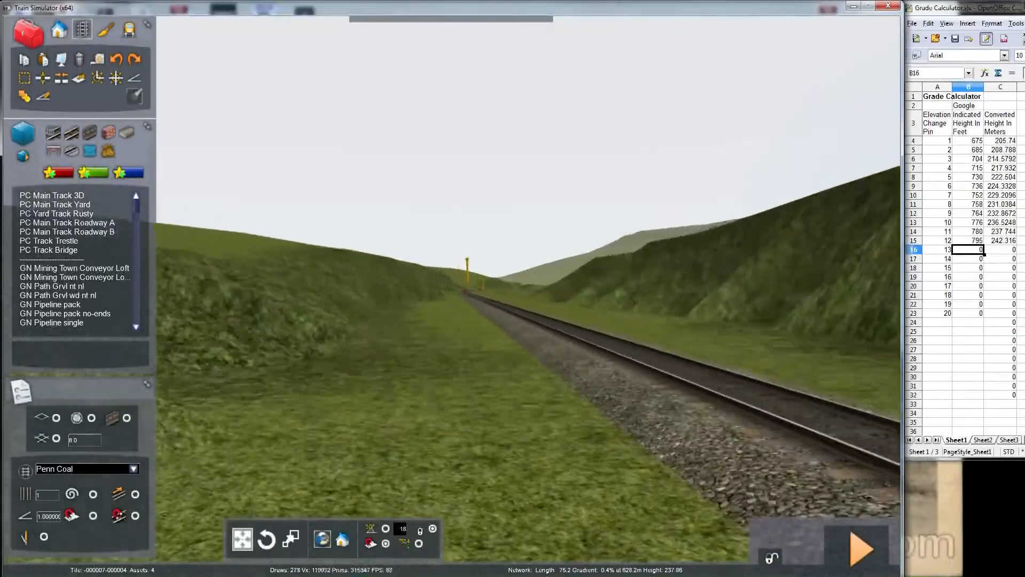
pyautogui.press('Up')
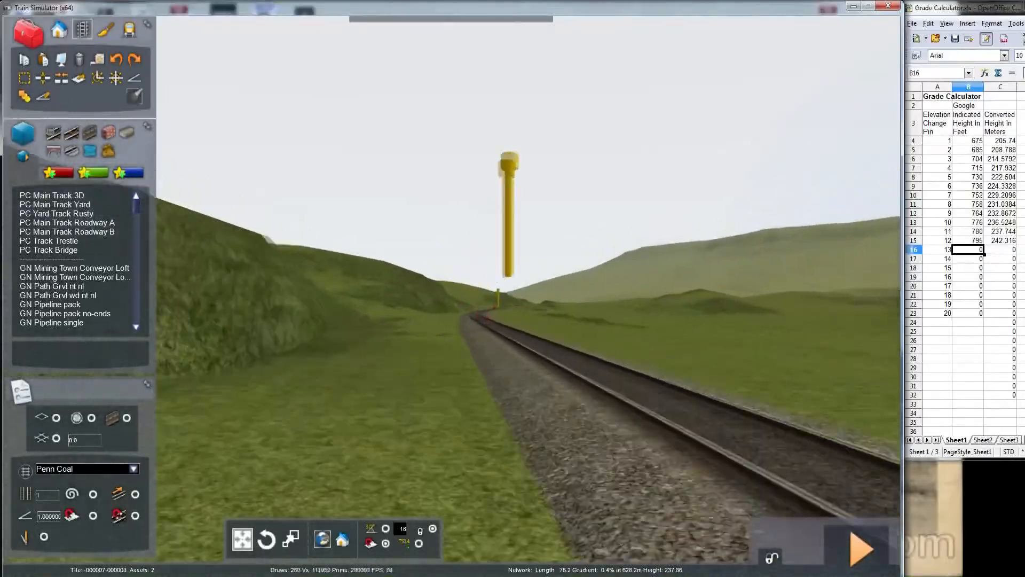
pyautogui.press('Up')
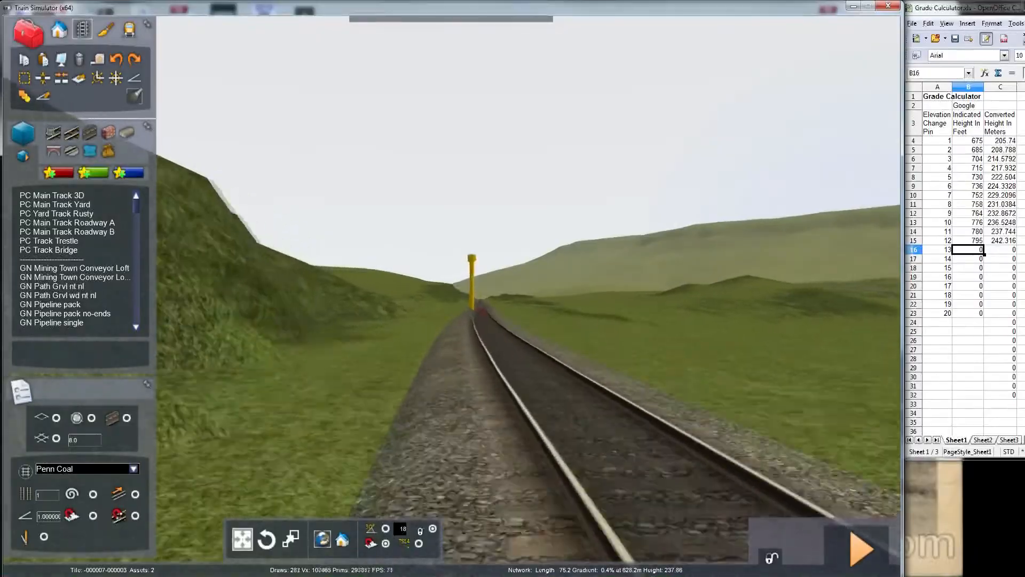
pyautogui.press('Up')
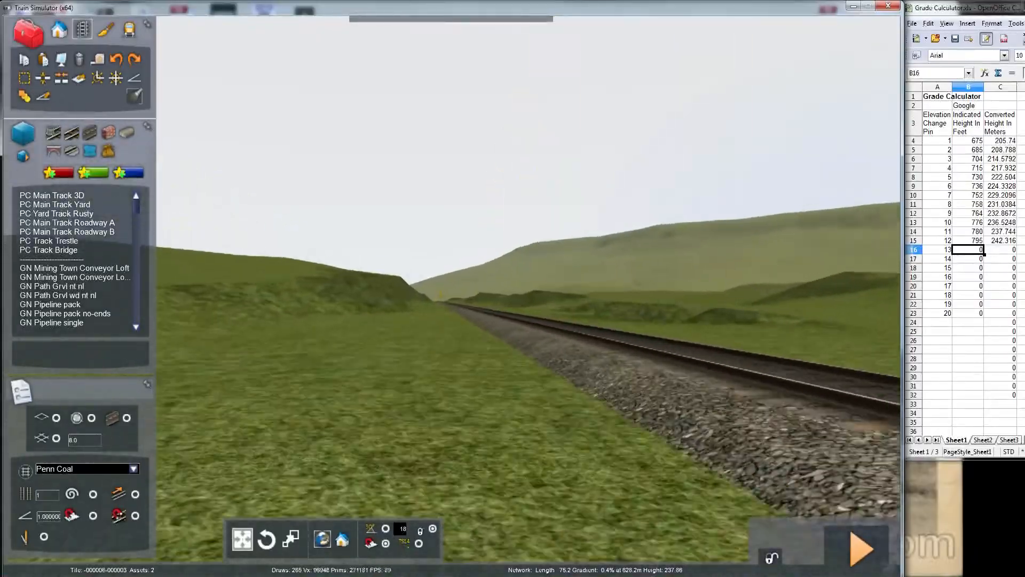
pyautogui.press('Up')
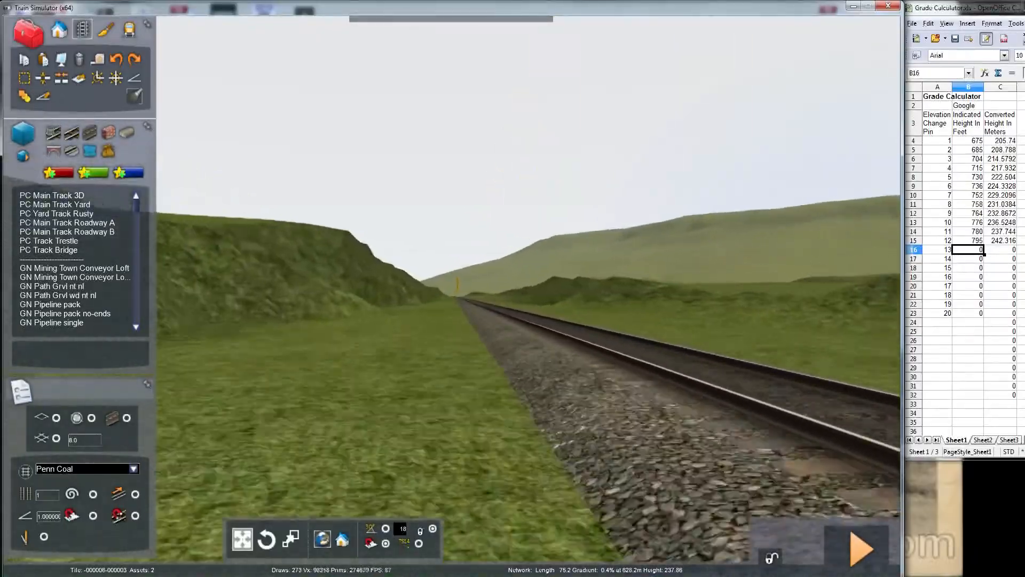
pyautogui.press('Up')
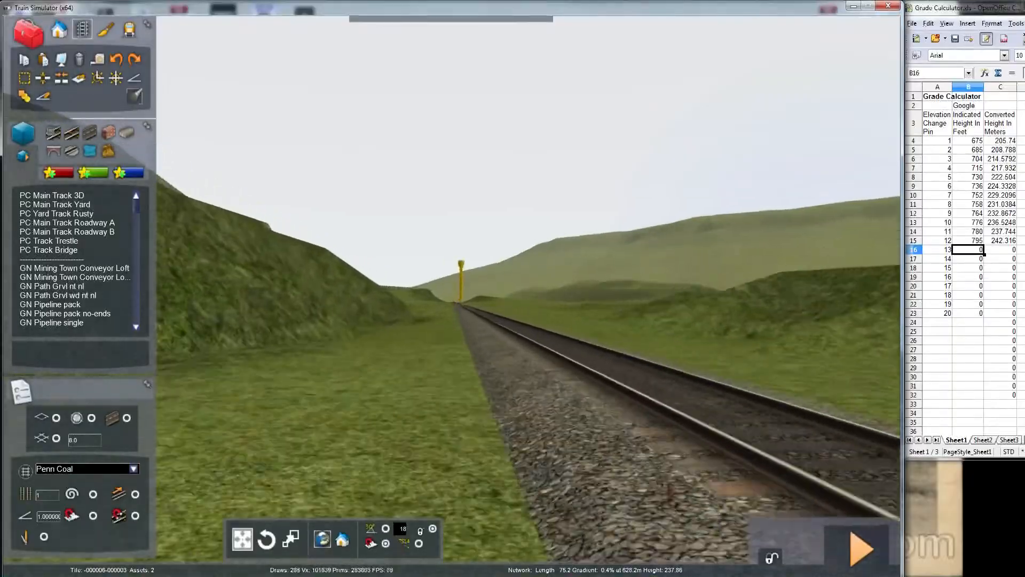
pyautogui.press('Up')
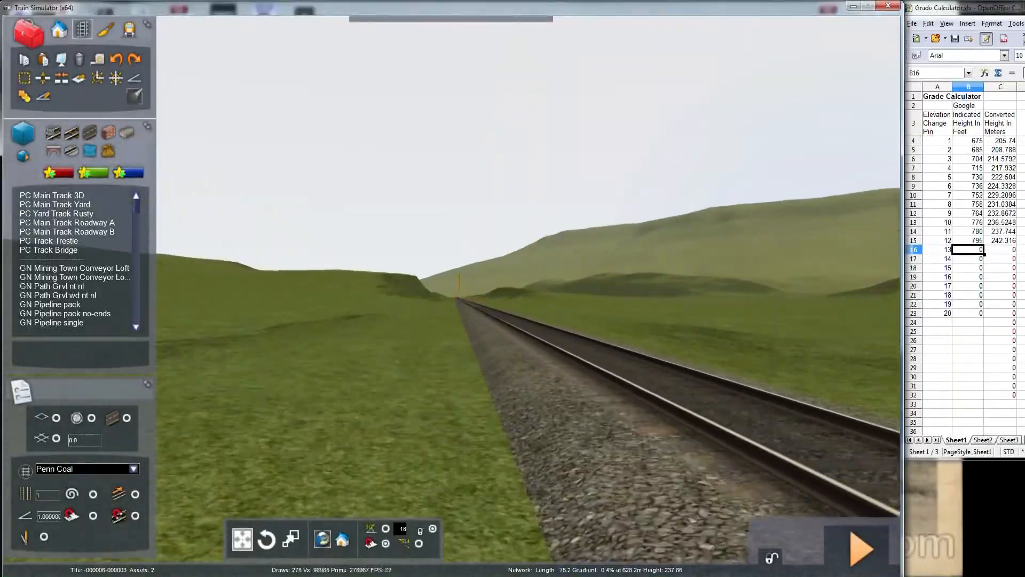
pyautogui.press('Up')
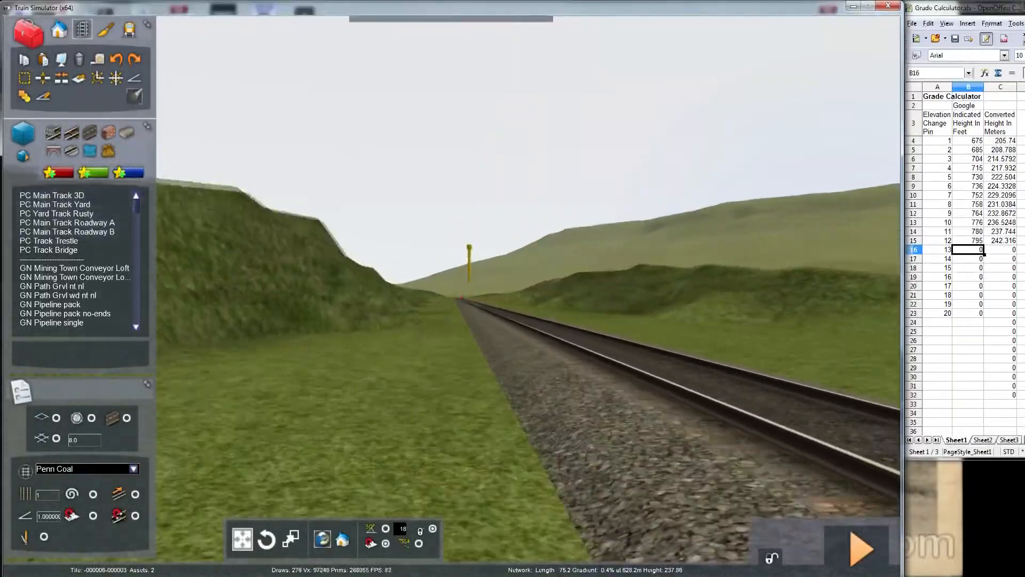
pyautogui.press('Up')
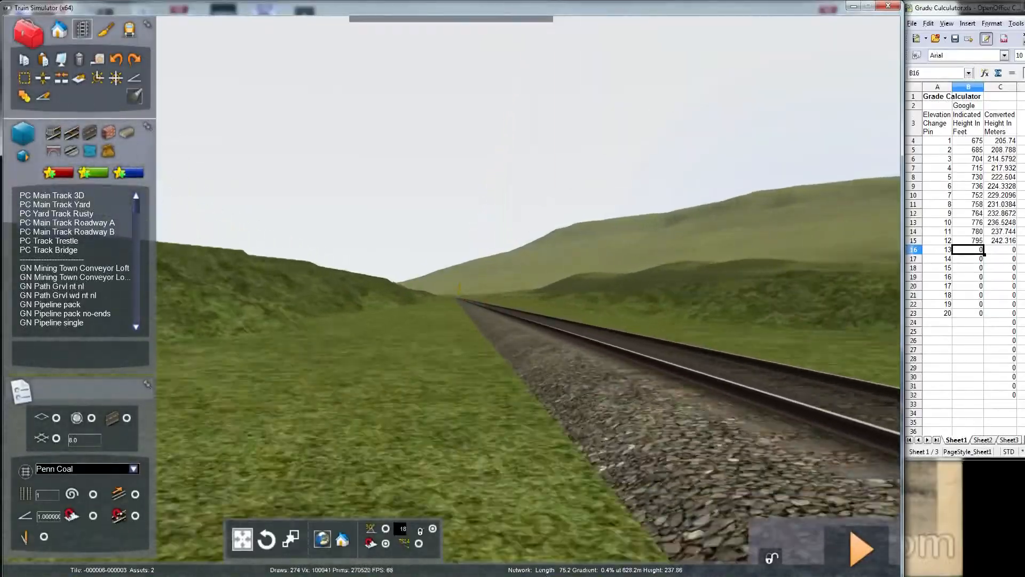
pyautogui.press('Up')
pyautogui.press('Up')
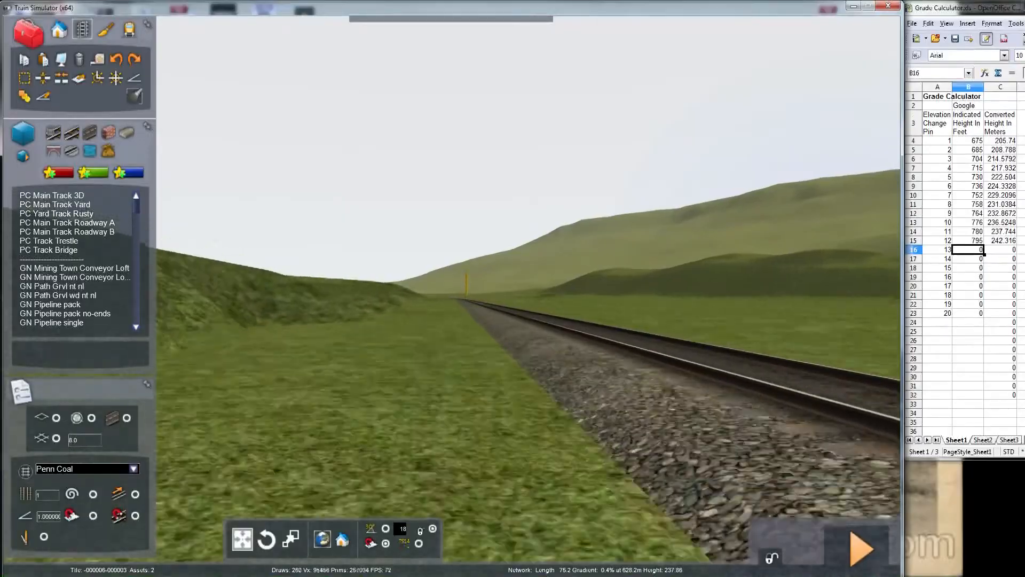
pyautogui.press('Up')
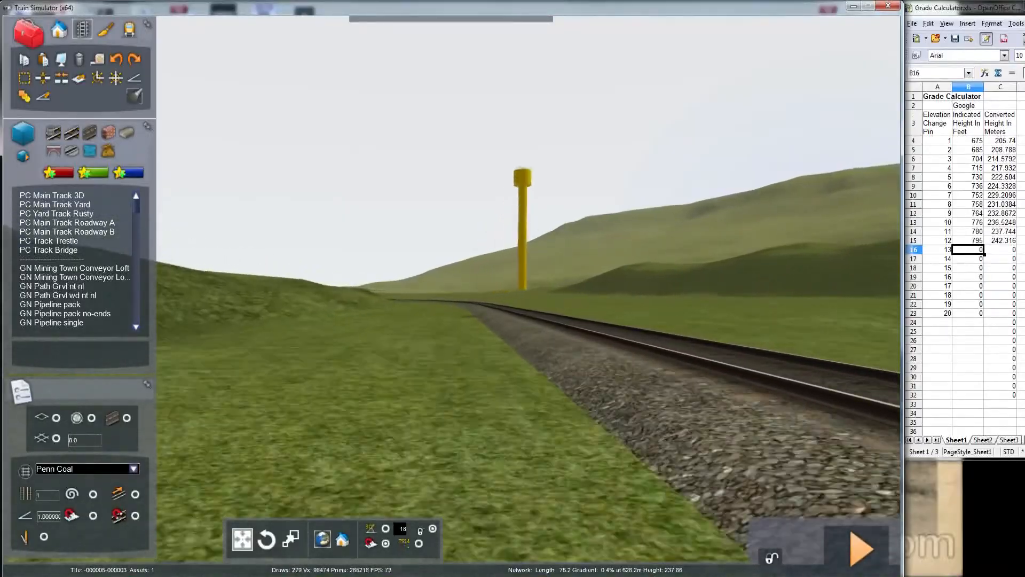
pyautogui.press('Up')
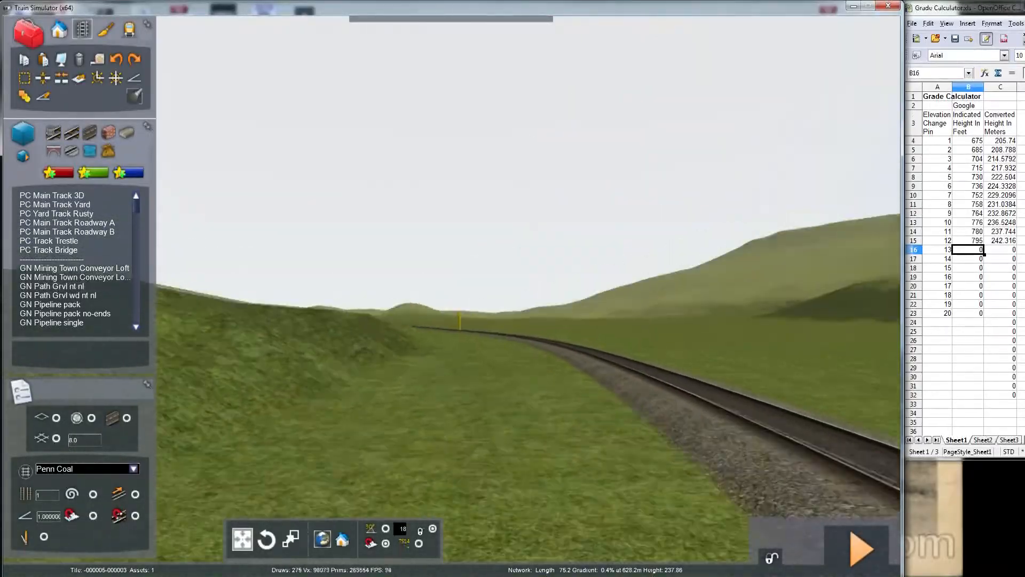
pyautogui.press('Up')
pyautogui.press('Up')
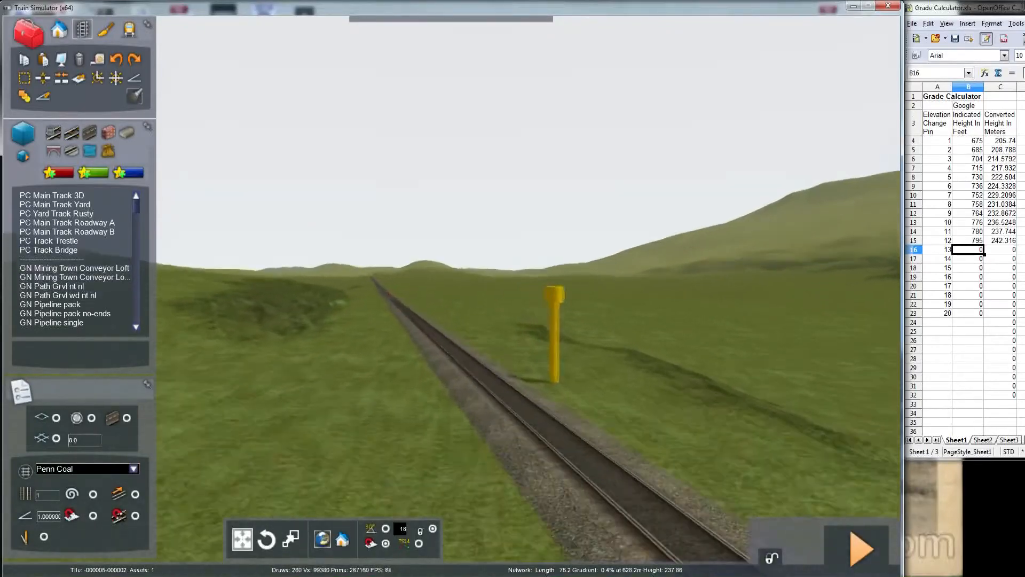
# - Turn around and examine the track's gradients and cuttings from above, back along the line to the yellow marker at the track's end
pyautogui.moveTo(451, 288); pyautogui.dragTo(689, 327, button='right')
pyautogui.press('Up')
pyautogui.press('Up')
pyautogui.moveTo(451, 288); pyautogui.dragTo(457, 192, button='right')
pyautogui.press('Up')
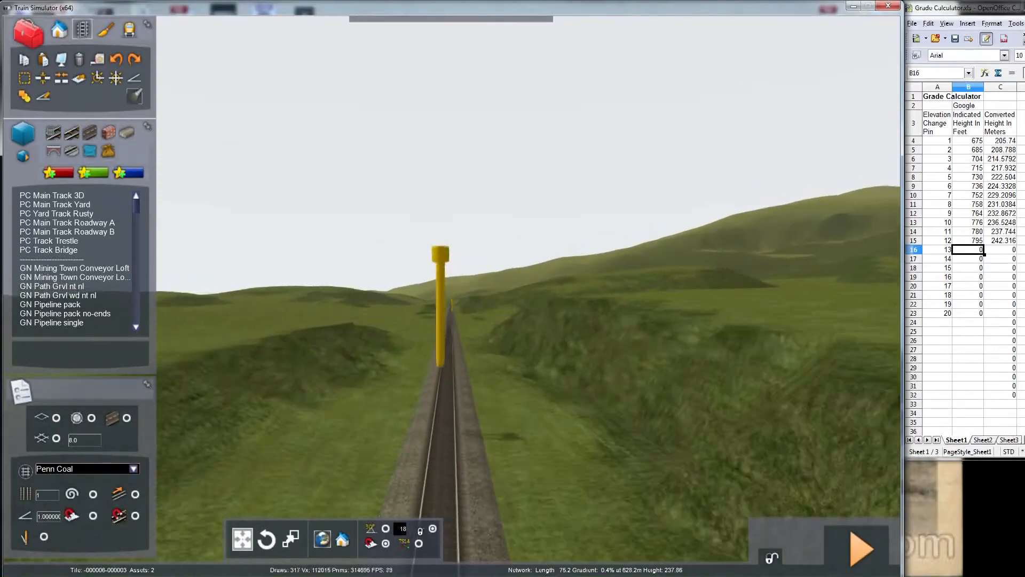
pyautogui.press('Up')
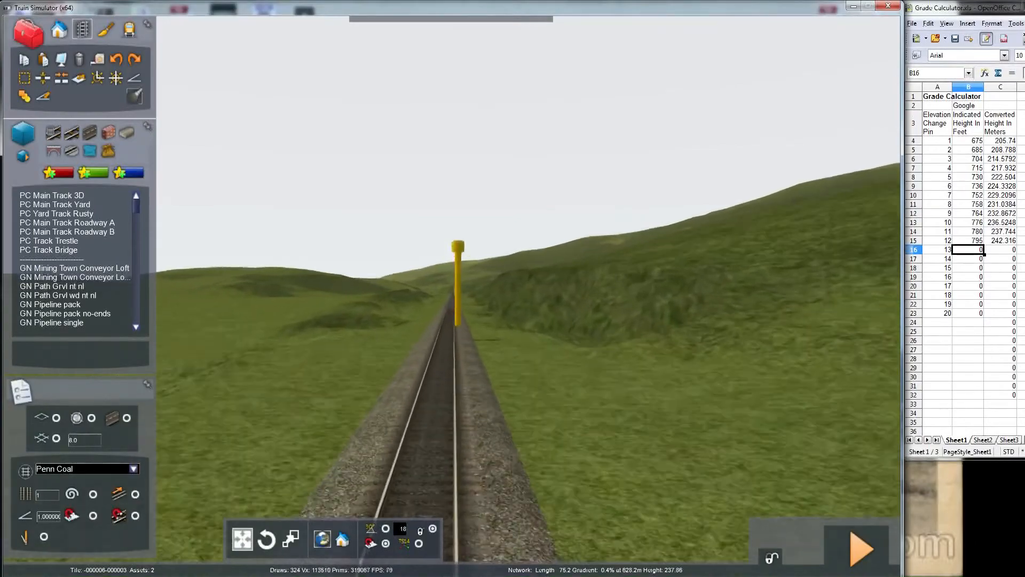
pyautogui.press('Up')
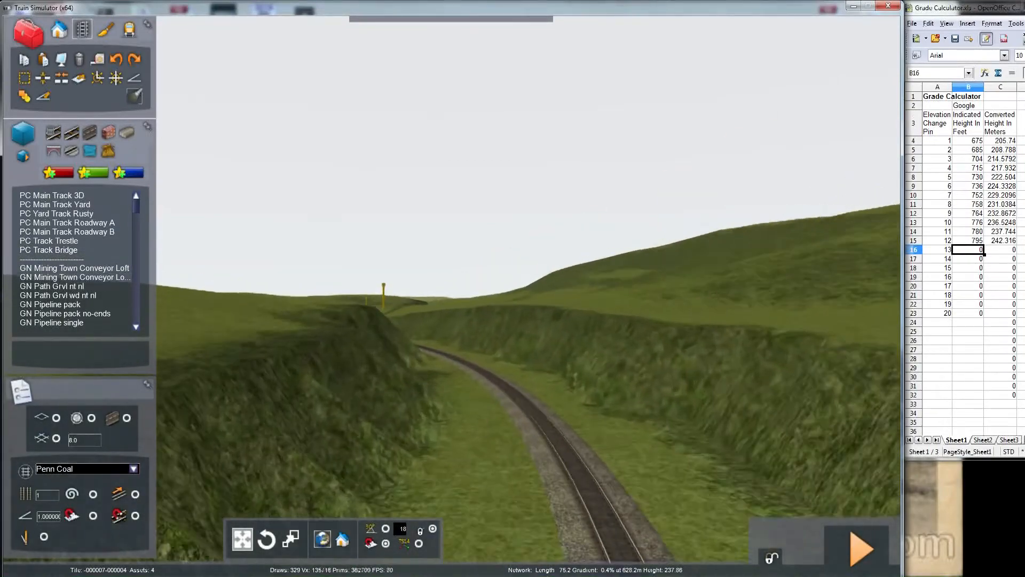
pyautogui.press('Up')
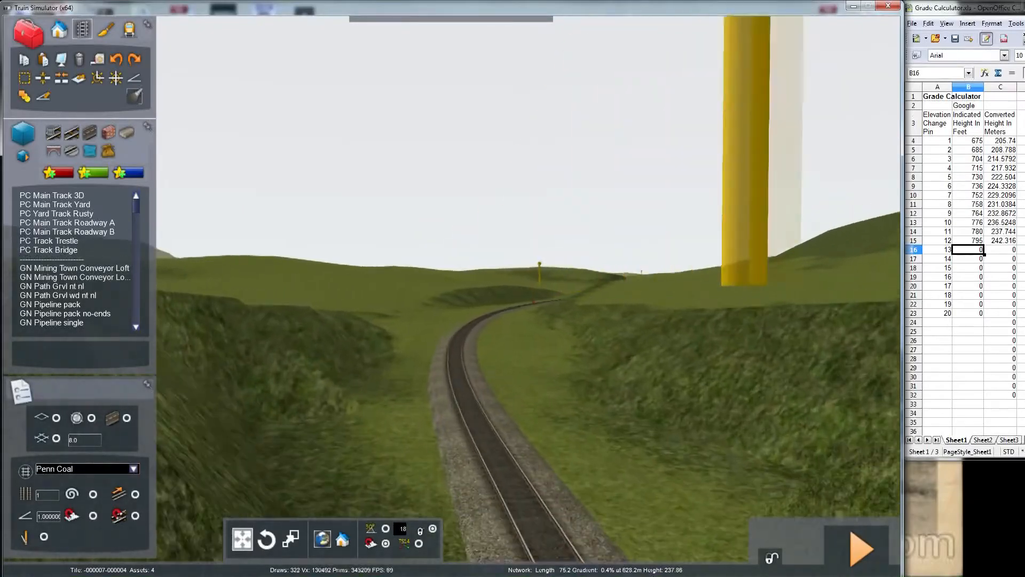
pyautogui.press('Up')
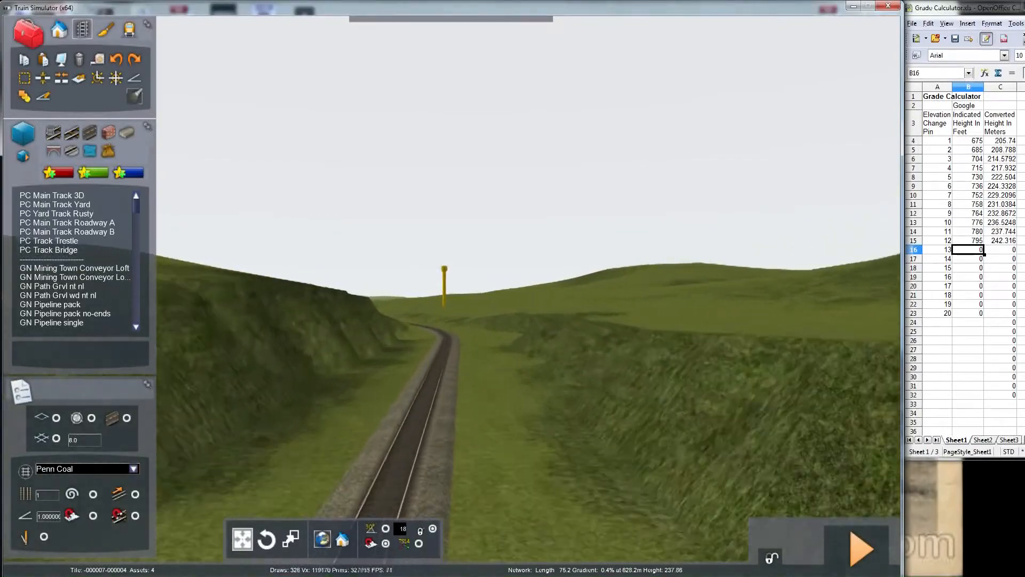
pyautogui.press('Up')
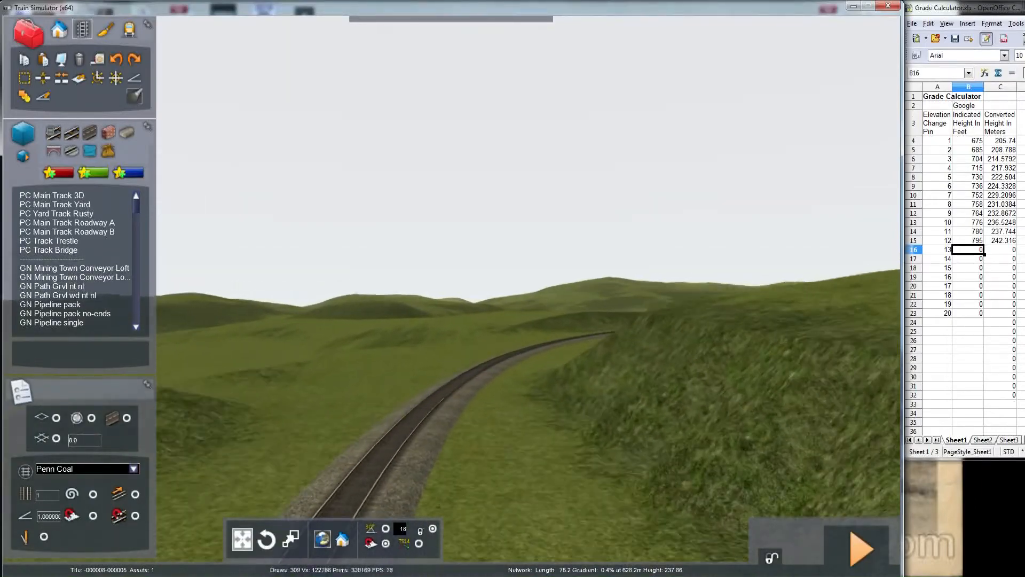
pyautogui.press('Up')
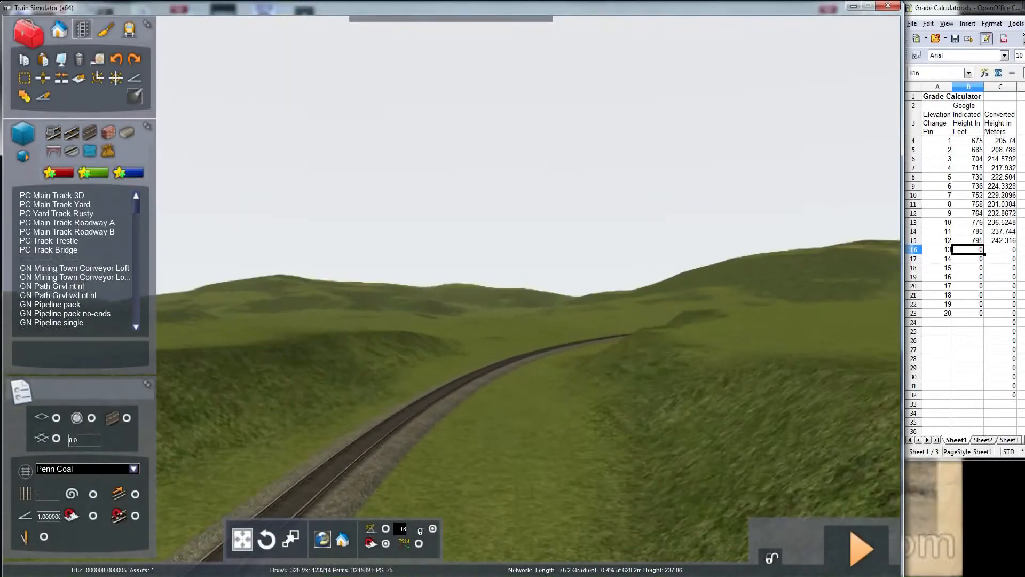
pyautogui.press('Up')
pyautogui.press('Up')
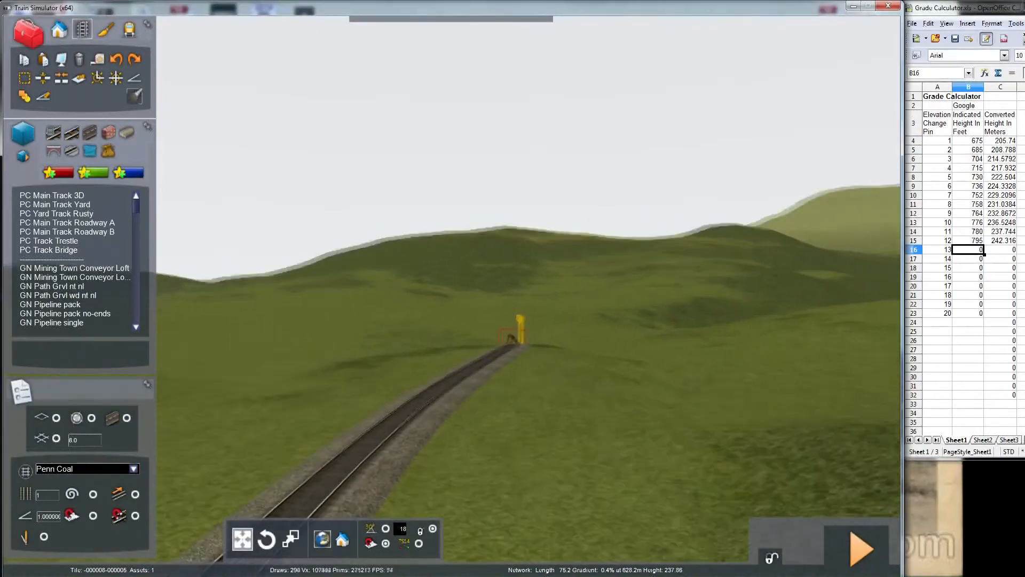
pyautogui.press('Up')
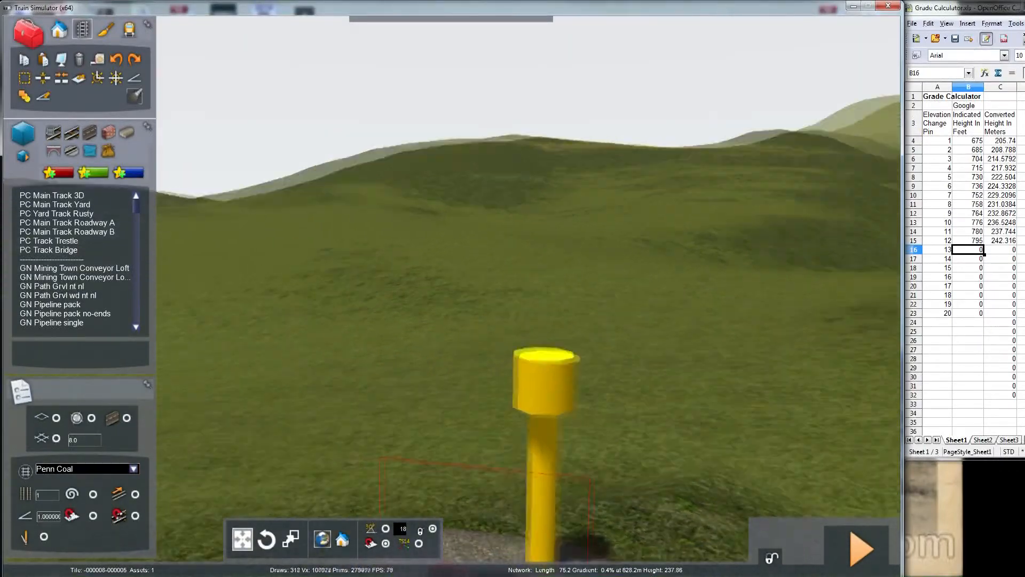
# - Examine the undeveloped terrain beyond the end of the track, out to the steep edge of the detailed terrain tiles
pyautogui.press('Up')
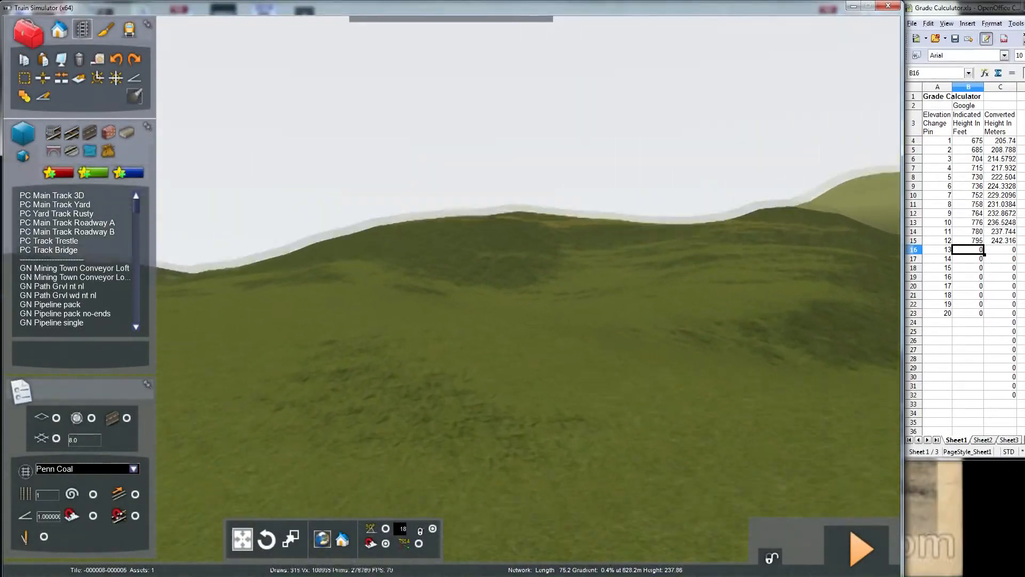
pyautogui.press('Up')
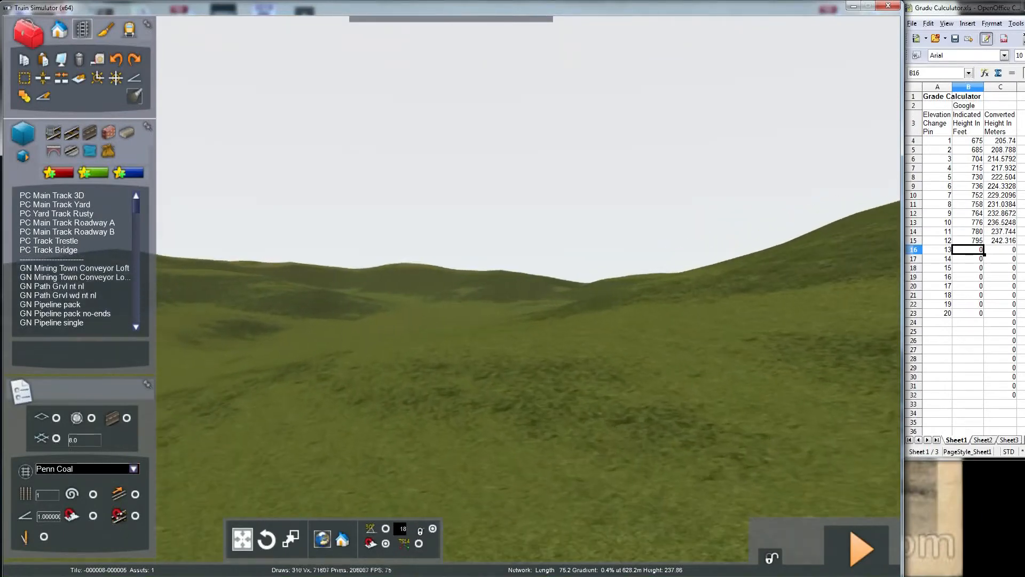
pyautogui.press('Up')
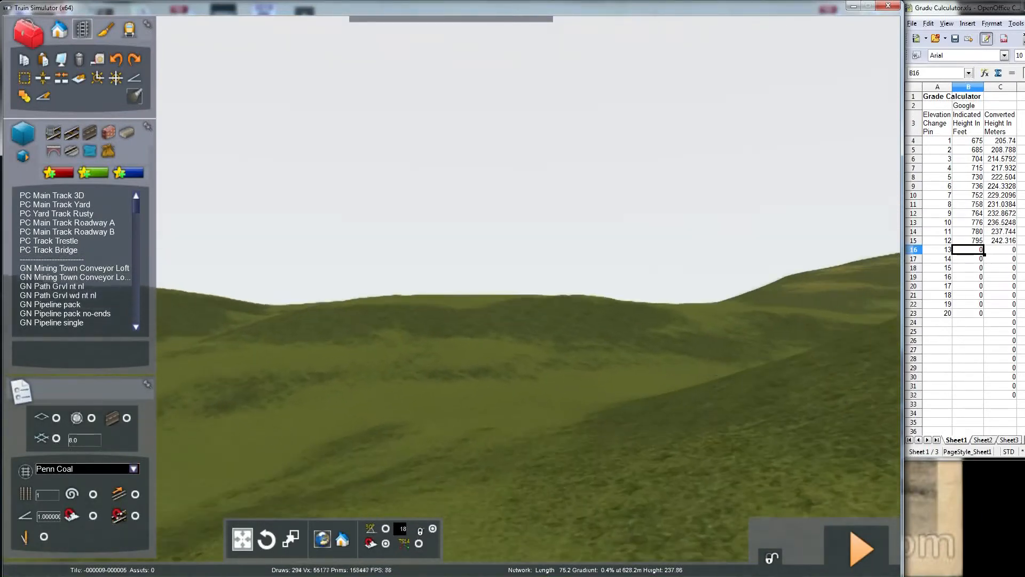
pyautogui.press('Up')
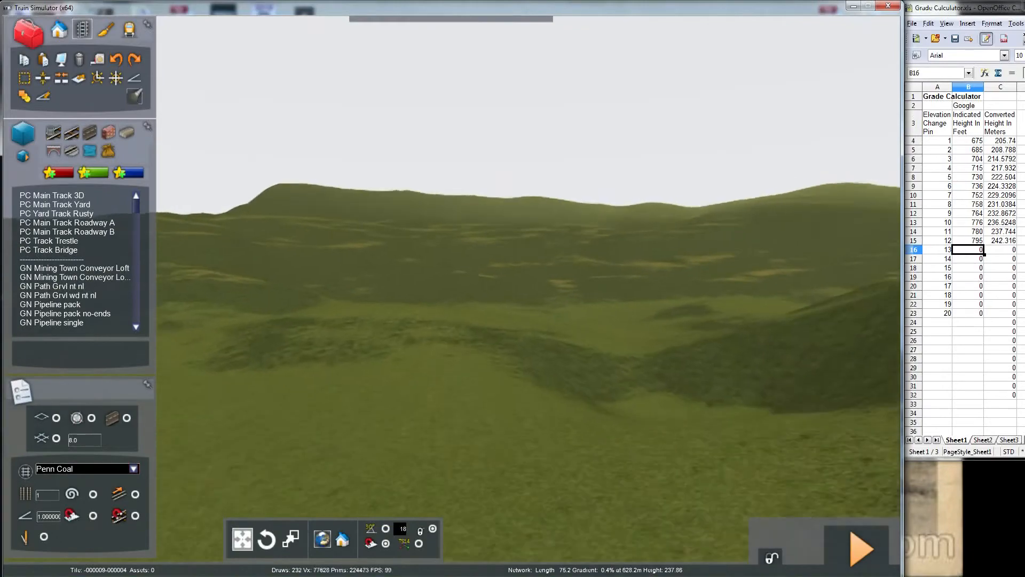
pyautogui.press('Up')
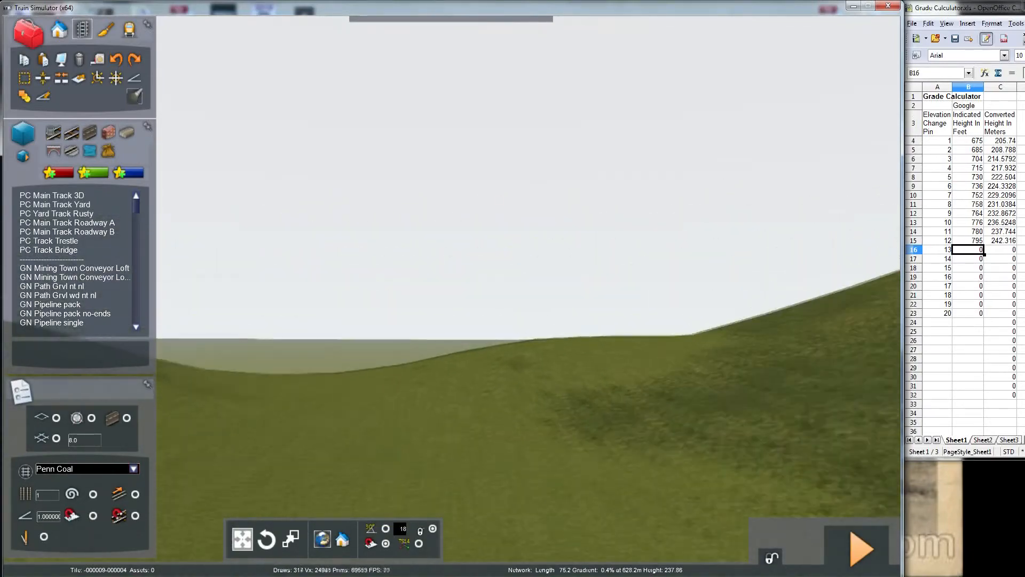
pyautogui.press('Up')
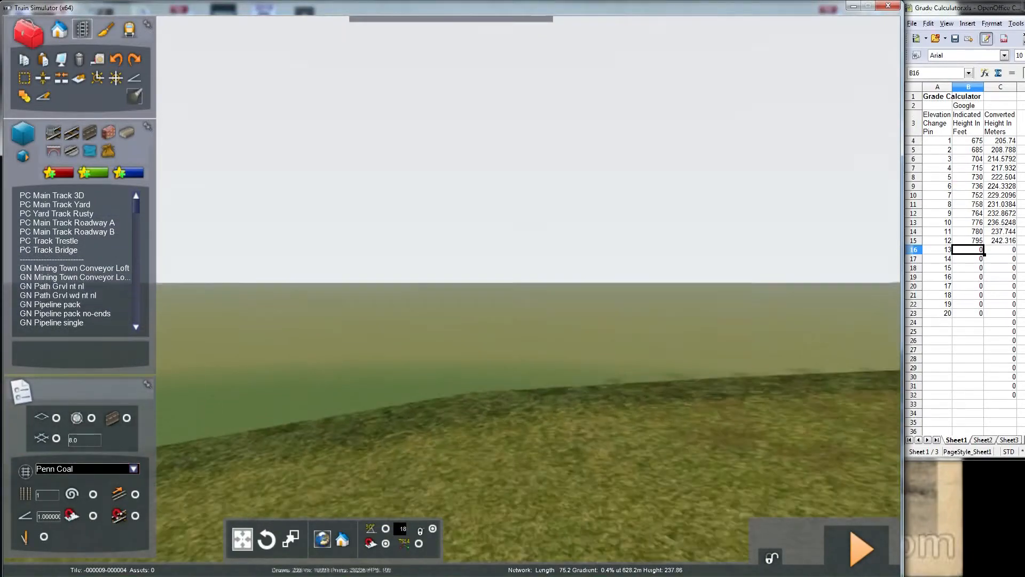
pyautogui.press('Up')
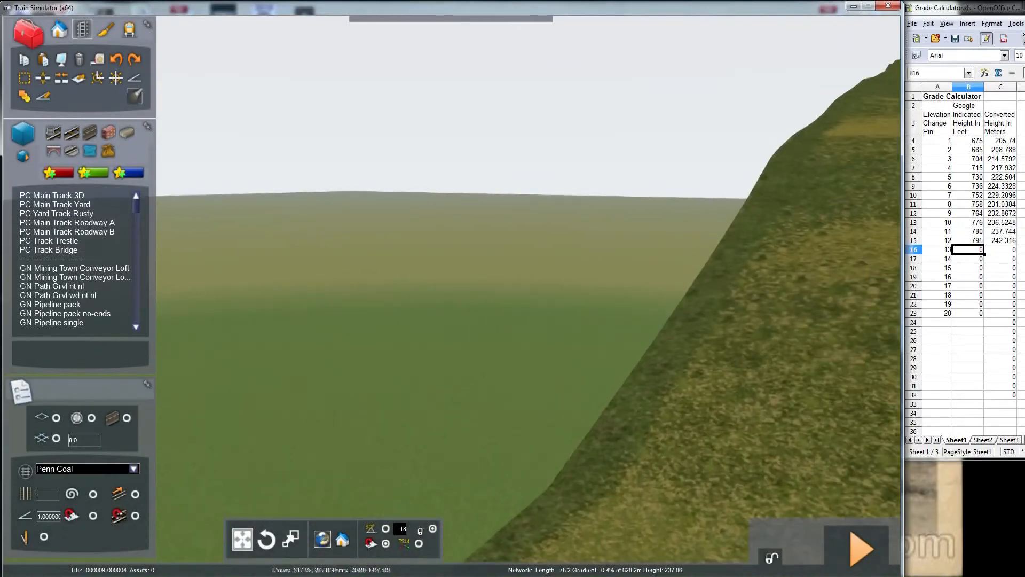
pyautogui.press('Up')
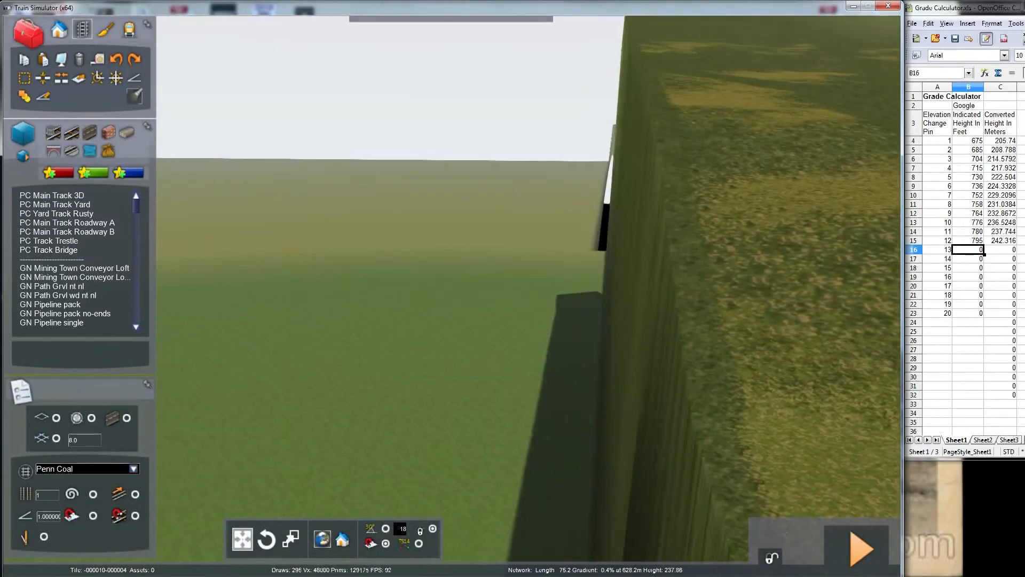
pyautogui.press('Up')
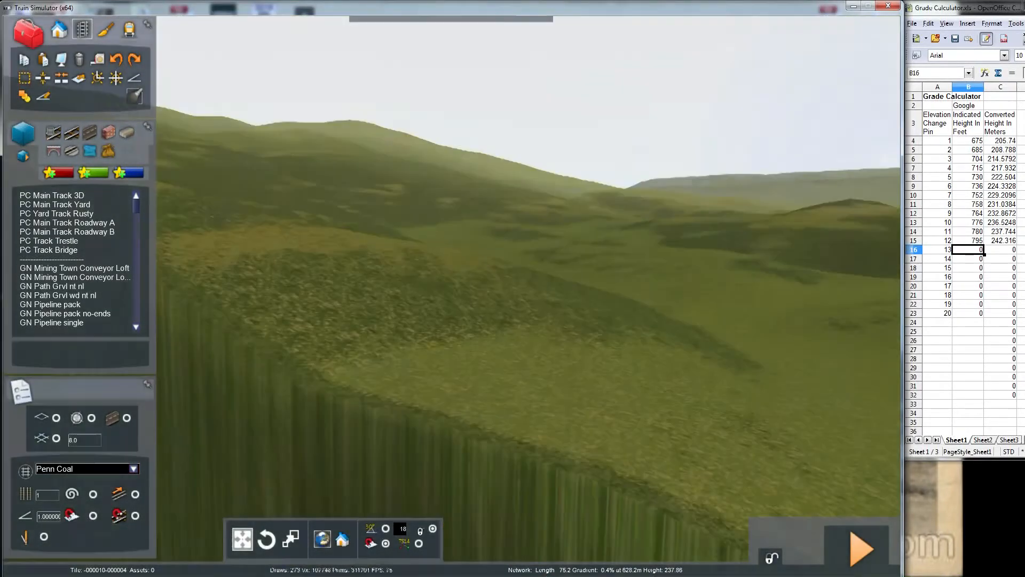
pyautogui.press('Up')
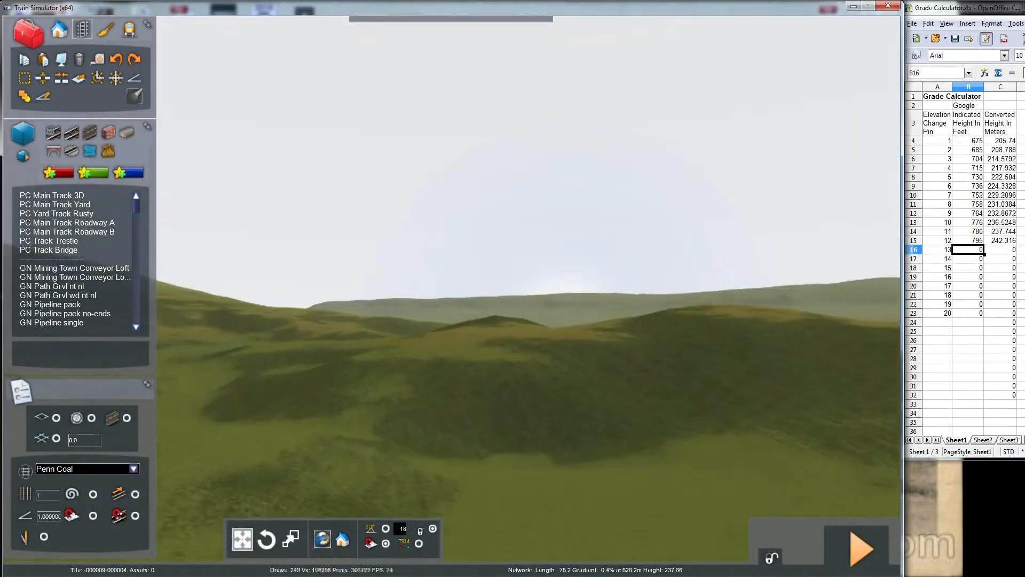
# - Return over the undeveloped hills to the track's end and examine the grade back along the line past the first yellow markers
pyautogui.press('Up')
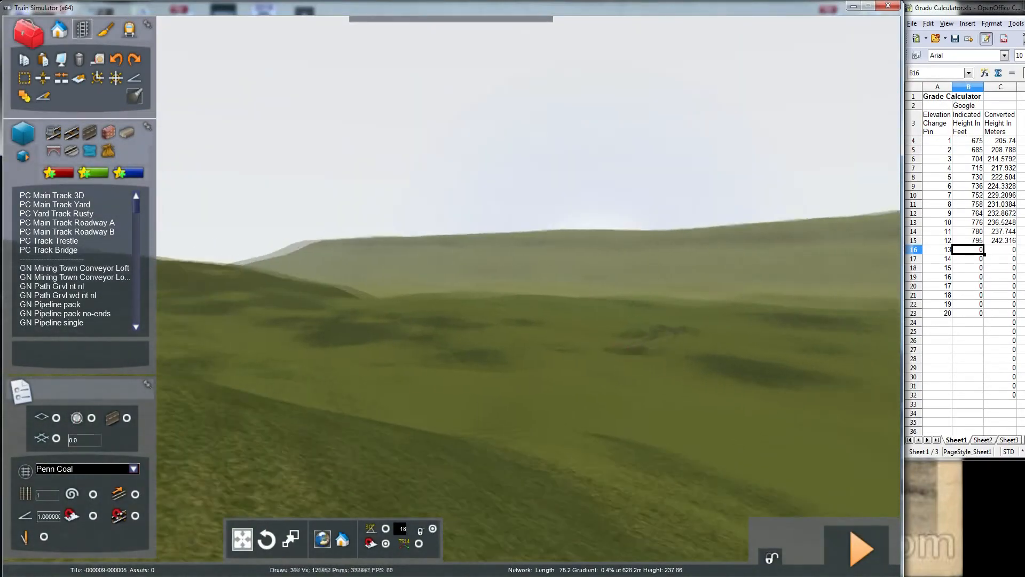
pyautogui.press('Up')
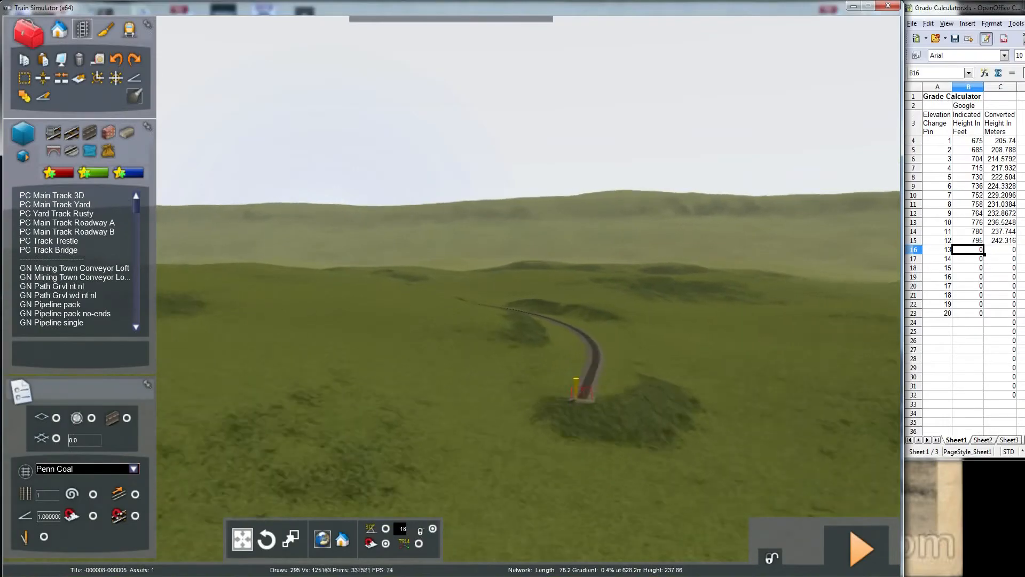
pyautogui.press('Up')
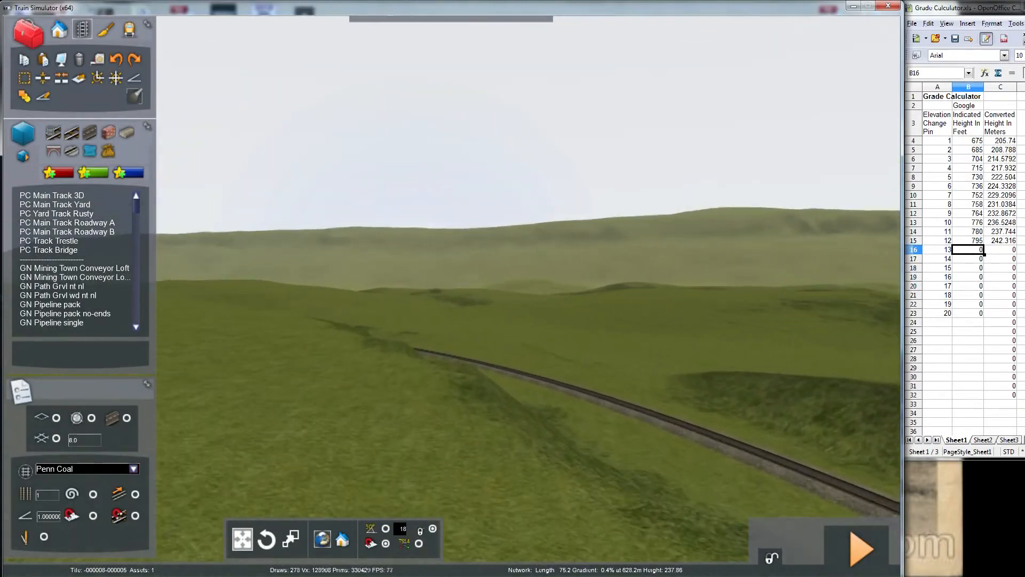
pyautogui.press('Up')
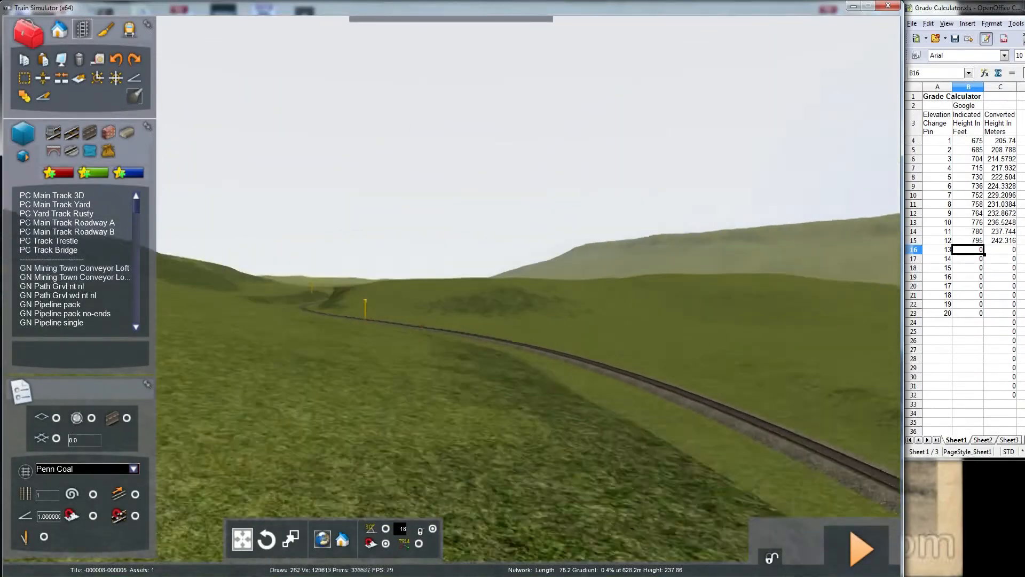
pyautogui.press('Up')
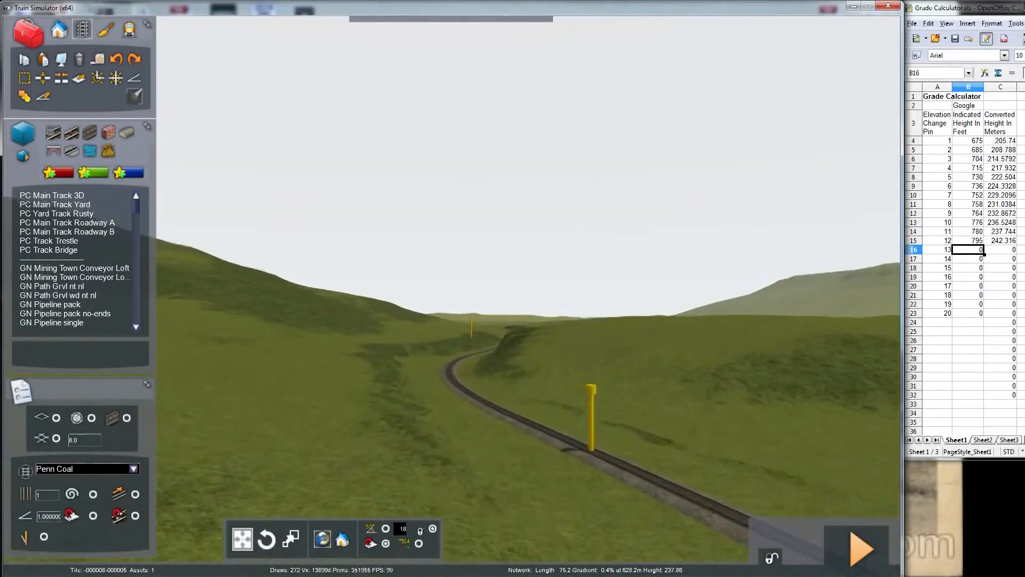
pyautogui.press('Up')
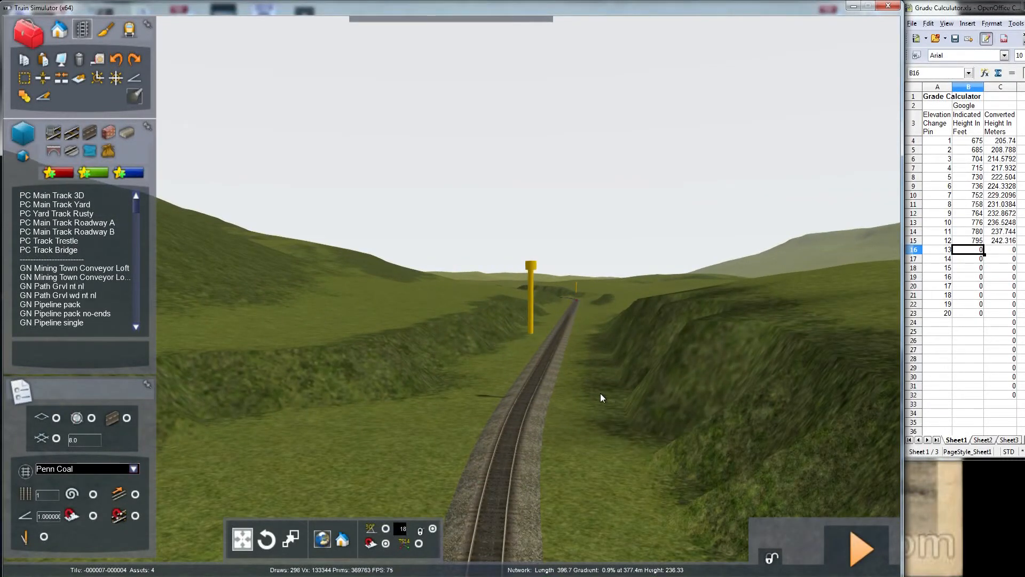
# - Examine the grade and terrain fit along the single track through the cuttings and past the successive yellow markers to the open curve
pyautogui.press('Up')
pyautogui.press('Up')
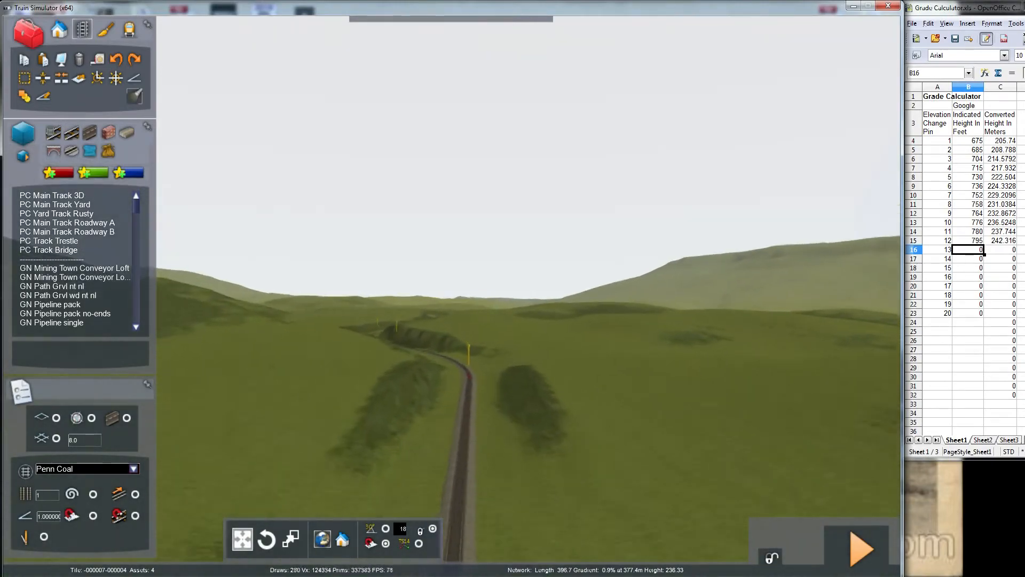
pyautogui.press('Up')
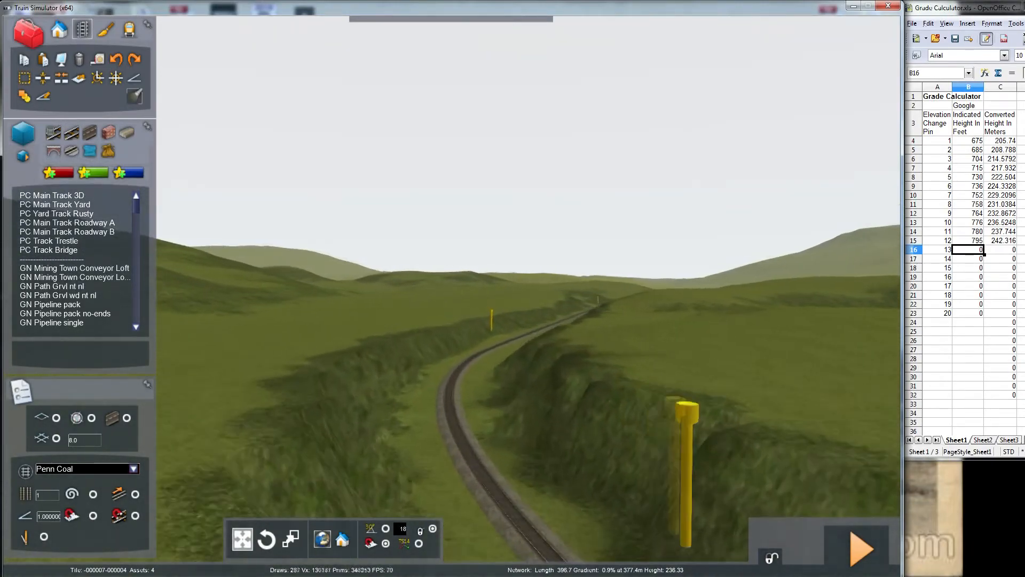
pyautogui.press('Up')
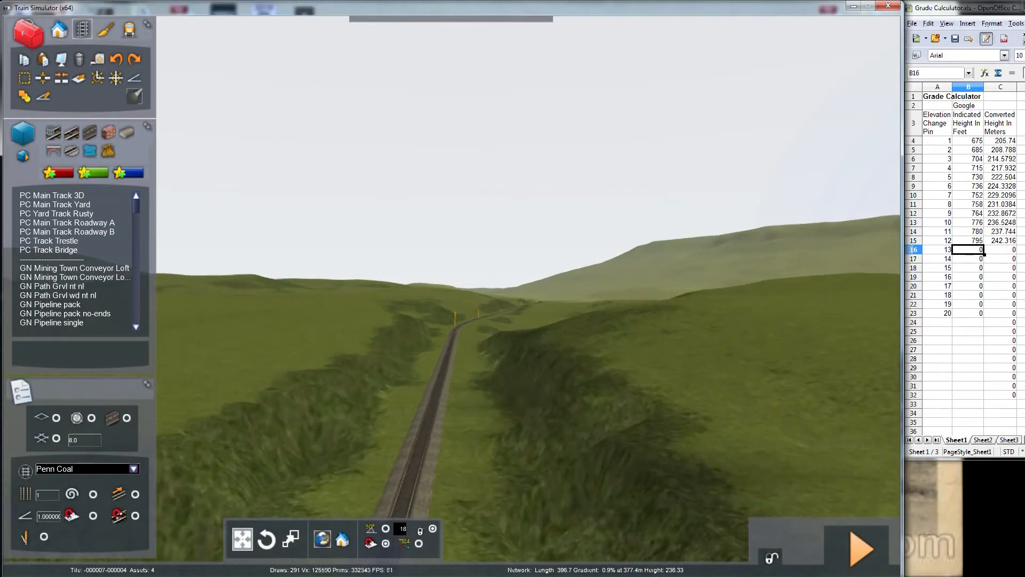
pyautogui.press('Up')
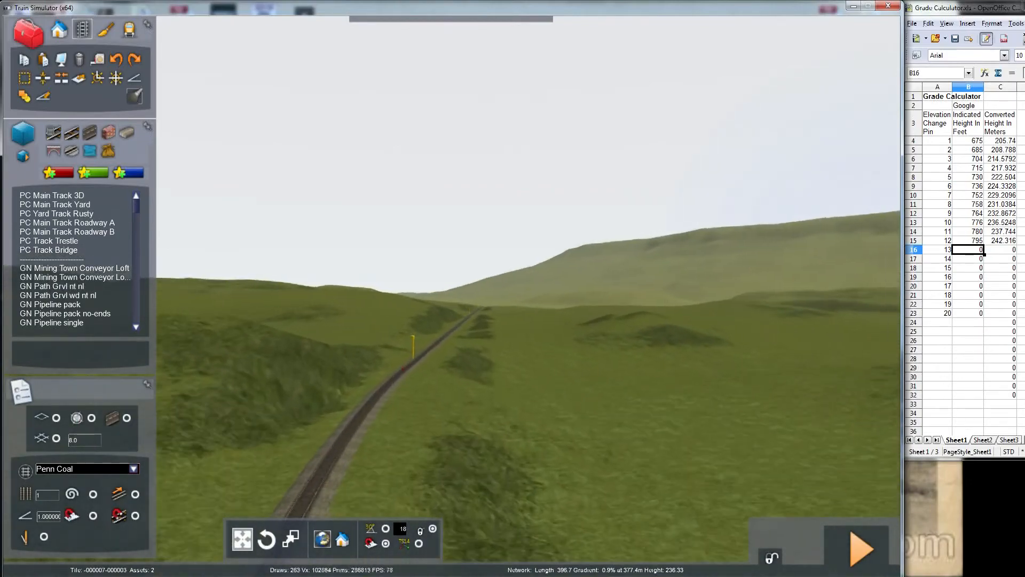
pyautogui.press('Up')
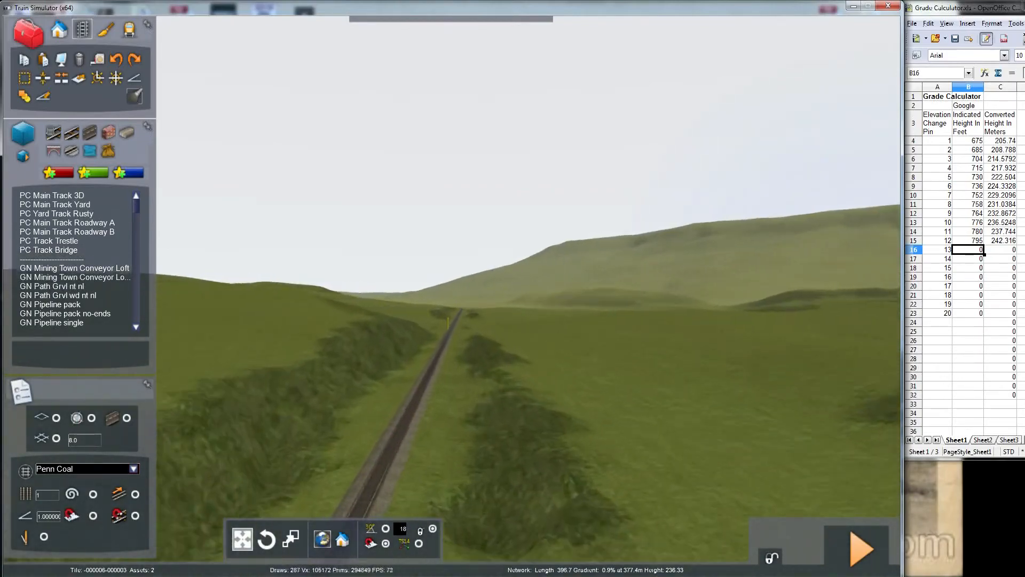
pyautogui.press('Up')
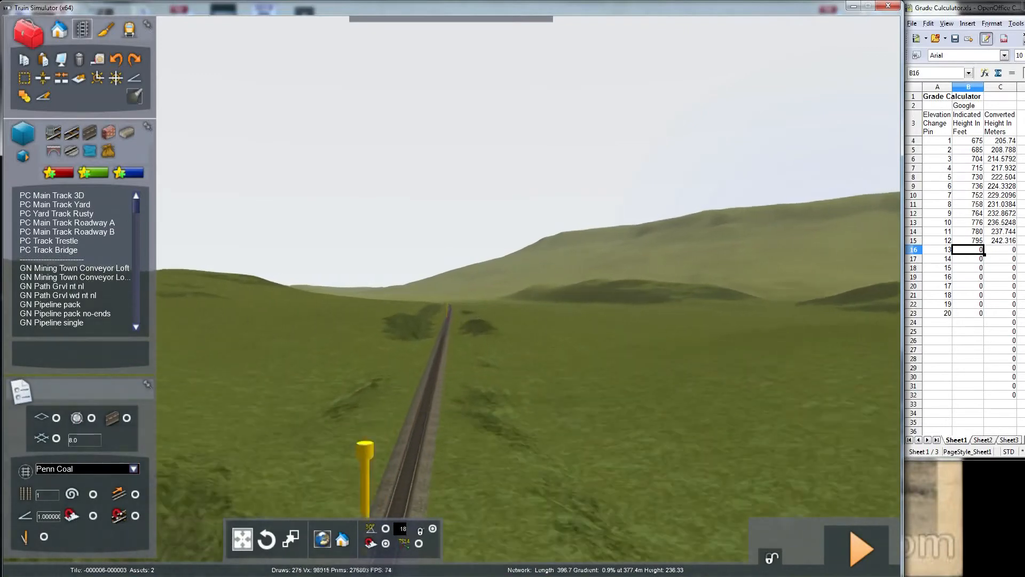
pyautogui.press('Up')
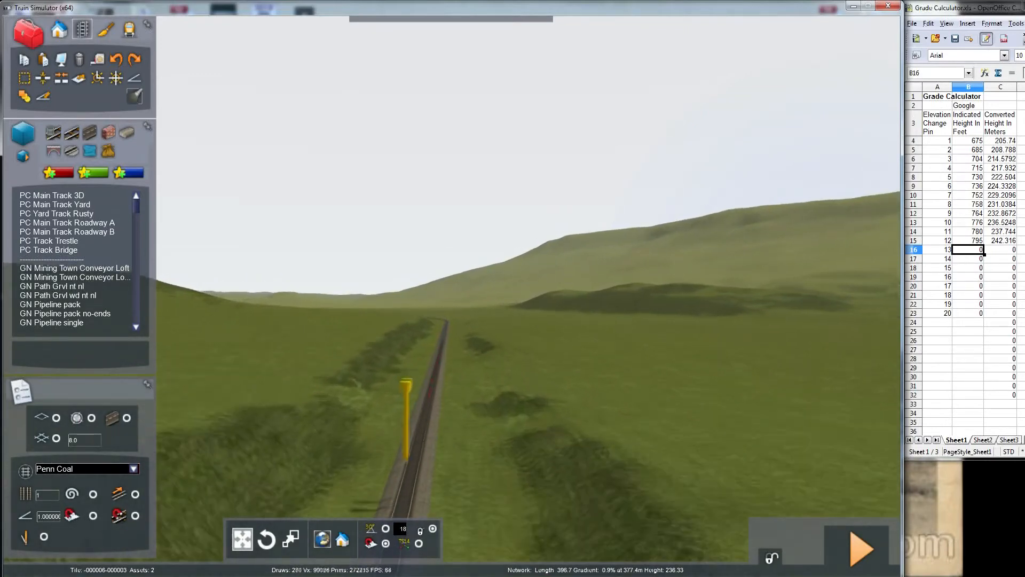
pyautogui.press('Up')
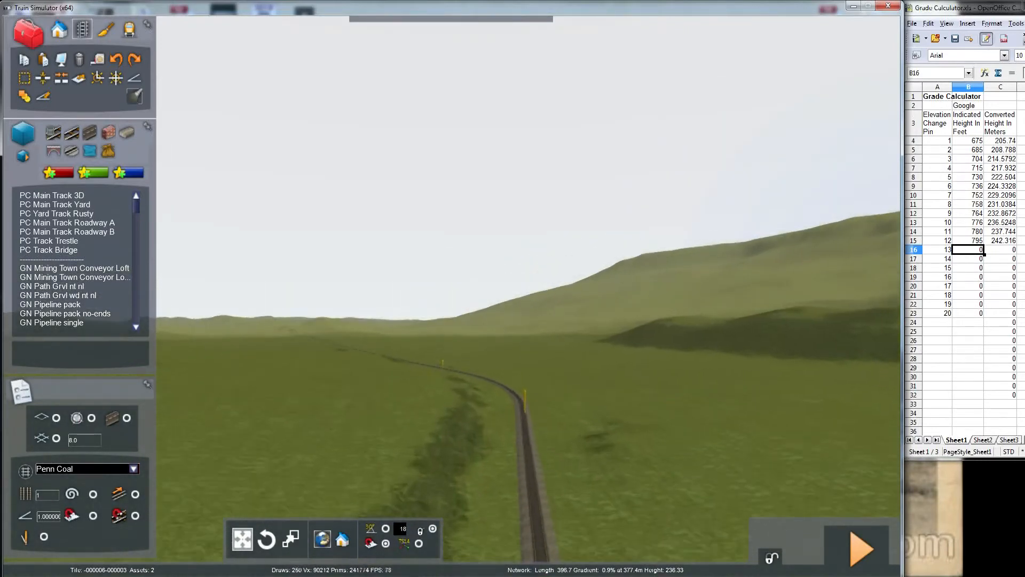
# - Examine the track's curves and terrain cuts from the open grassland to the steep cutting along the large hillside
pyautogui.press('Up')
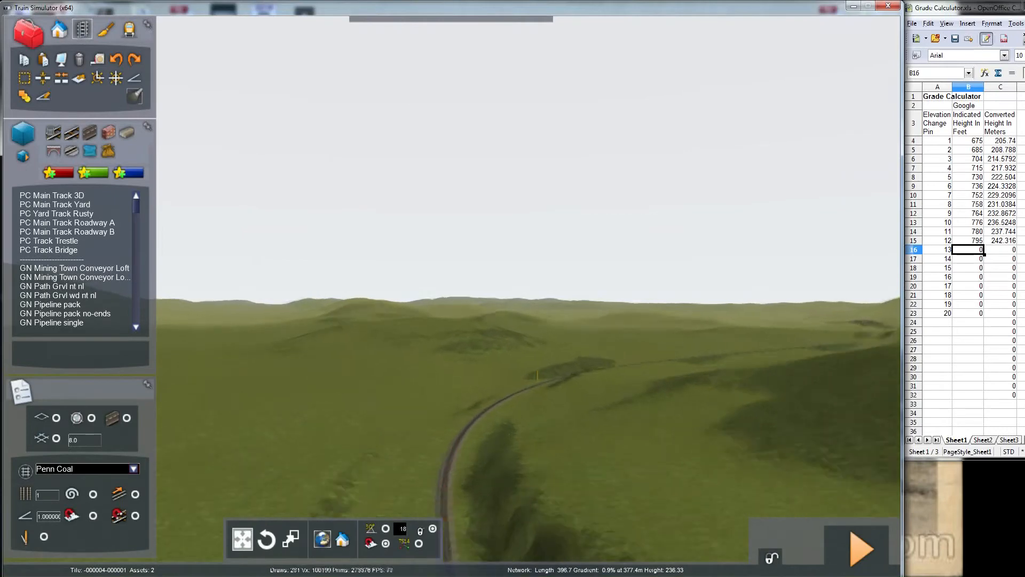
pyautogui.press('Up')
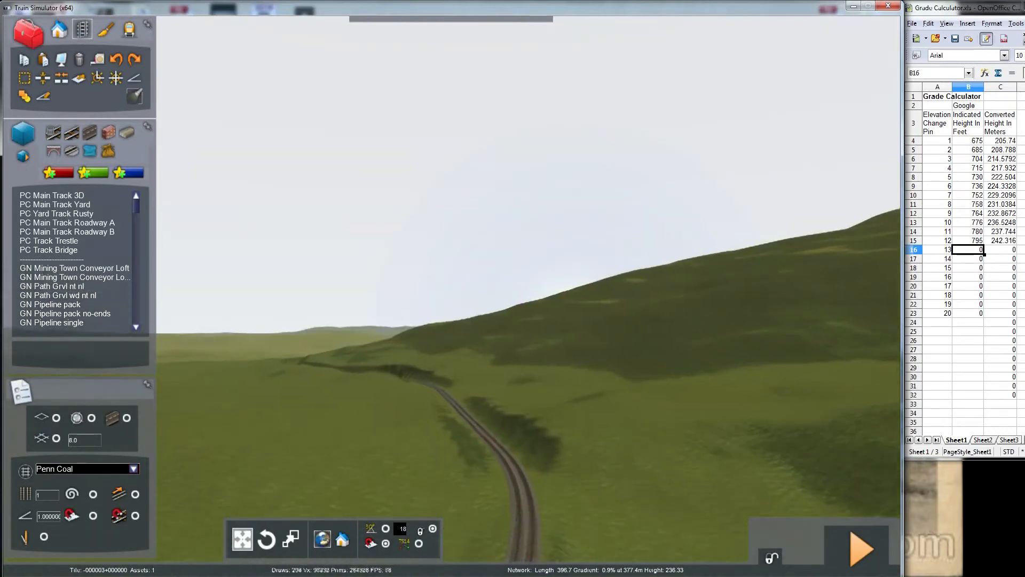
pyautogui.press('Up')
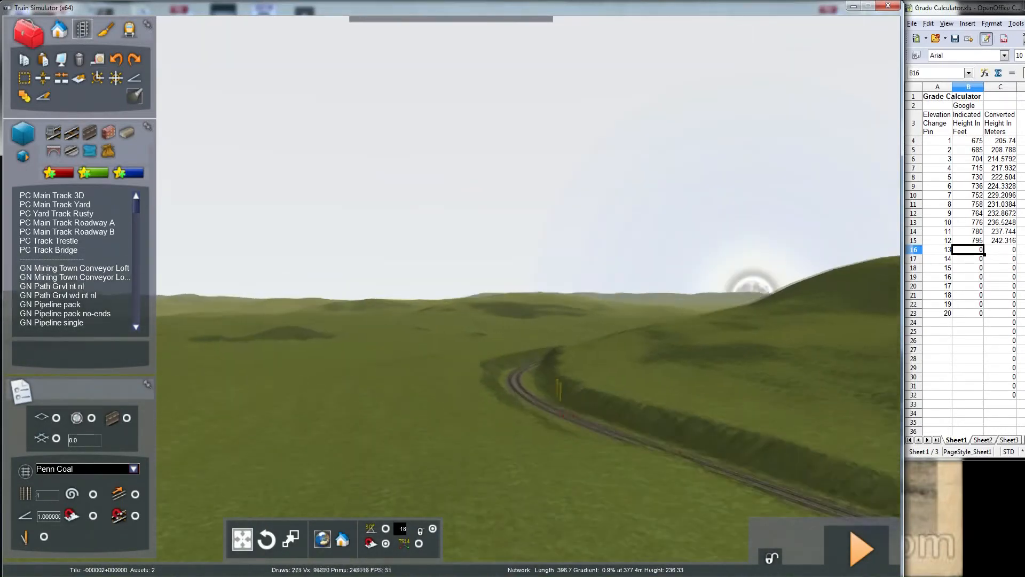
pyautogui.press('Up')
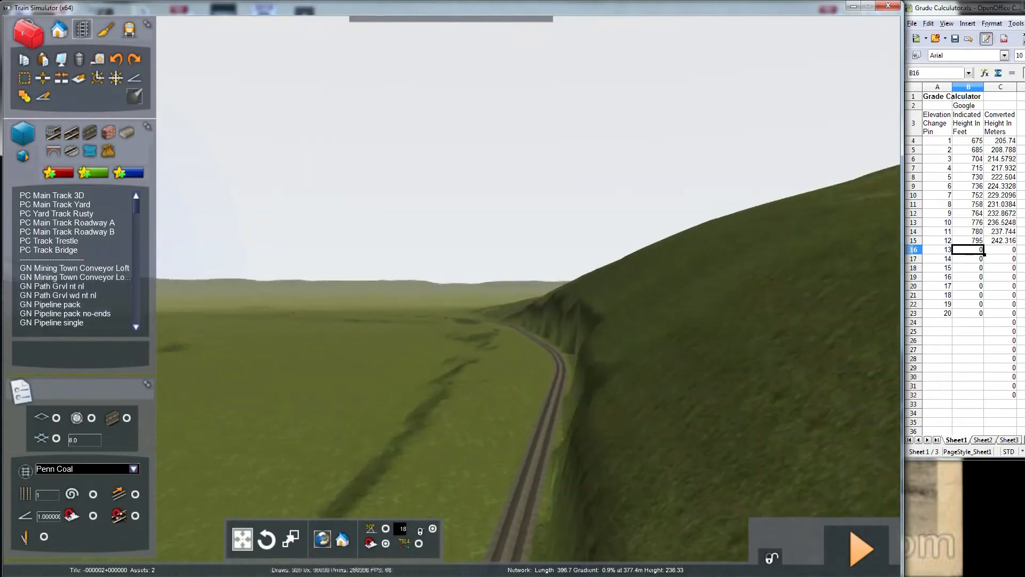
pyautogui.press('Up')
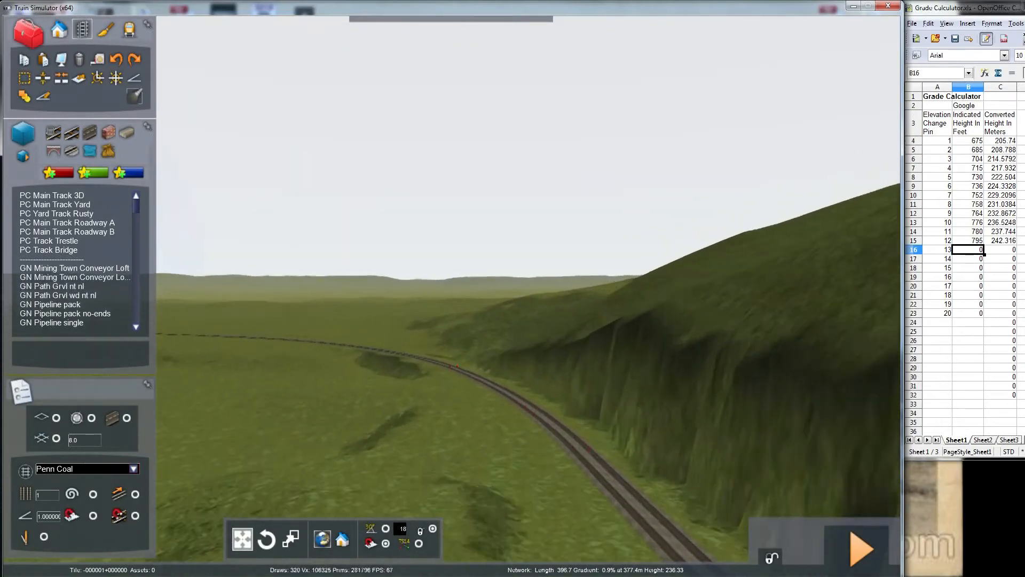
# - Examine the level double track out to its buffer stops at the route's starting end, and view it lengthwise from above
pyautogui.press('Up')
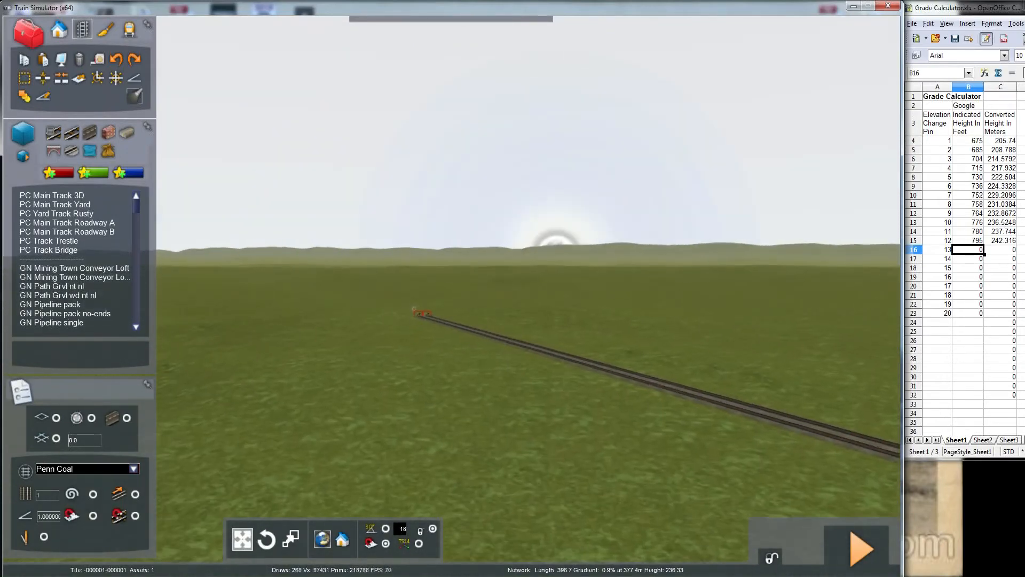
pyautogui.press('Up')
pyautogui.press('Up')
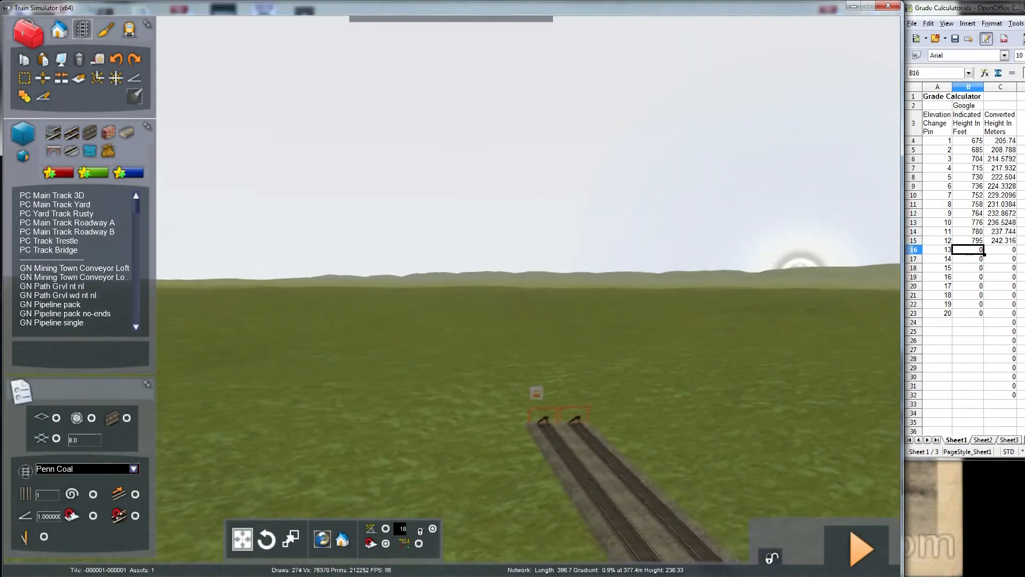
pyautogui.press('Up')
pyautogui.moveTo(513, 396); pyautogui.dragTo(602, 396, button='right')
pyautogui.press('Up')
pyautogui.press('Up')
pyautogui.moveTo(513, 320)
pyautogui.mouseDown(button='right')
pyautogui.moveTo(657, 320)
pyautogui.moveTo(630, 373)
pyautogui.moveTo(615, 355)
pyautogui.mouseUp(button='right')
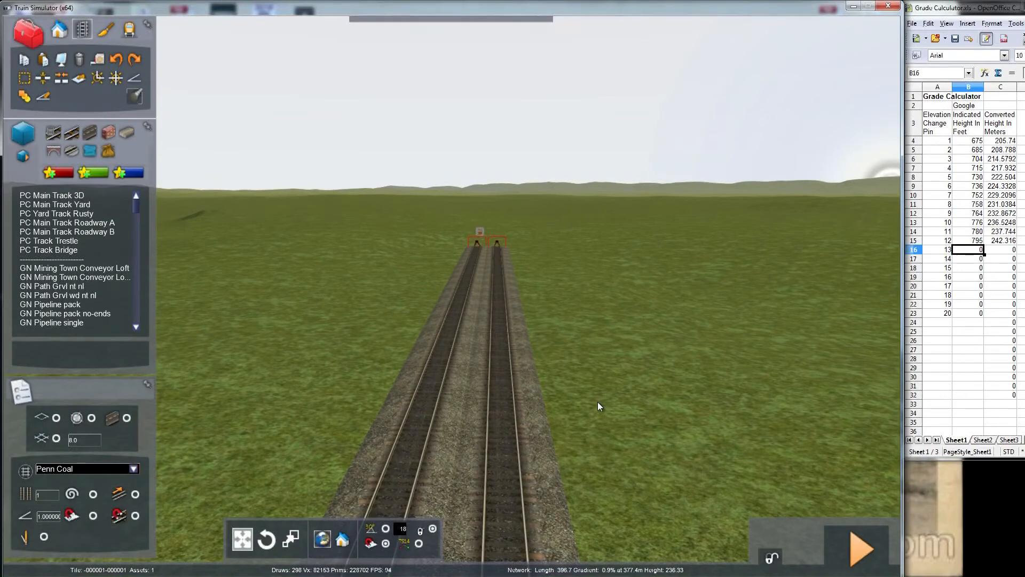